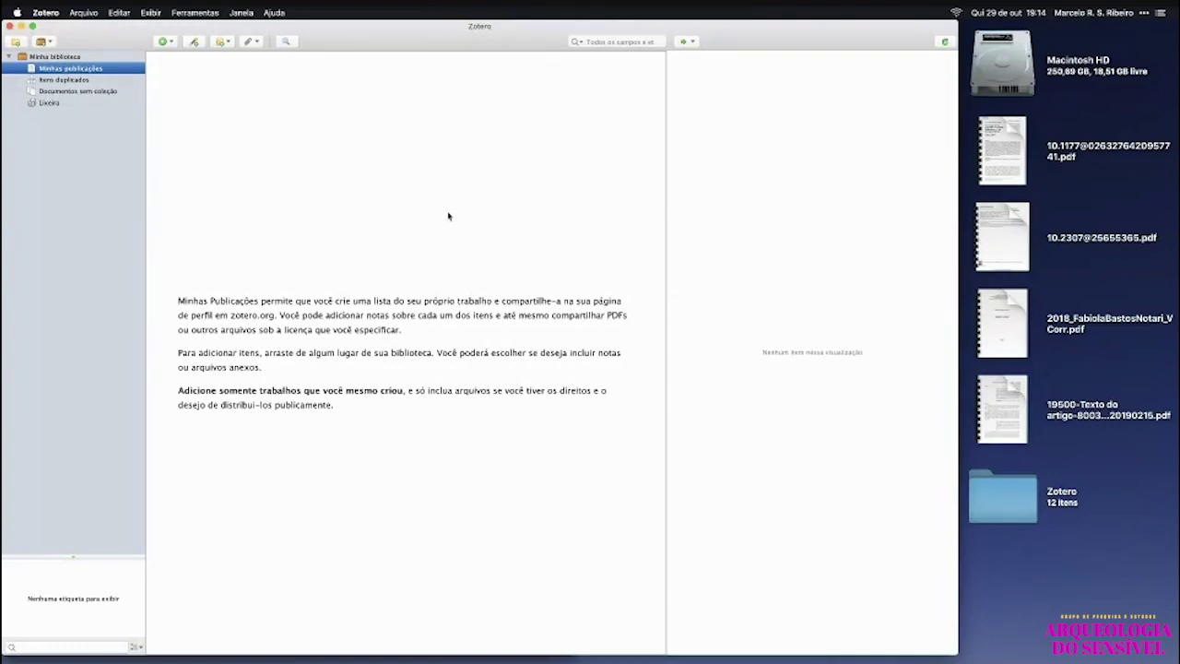
# Open Zotero's general preferences to review the file handling options.
pyautogui.press('super+comma')
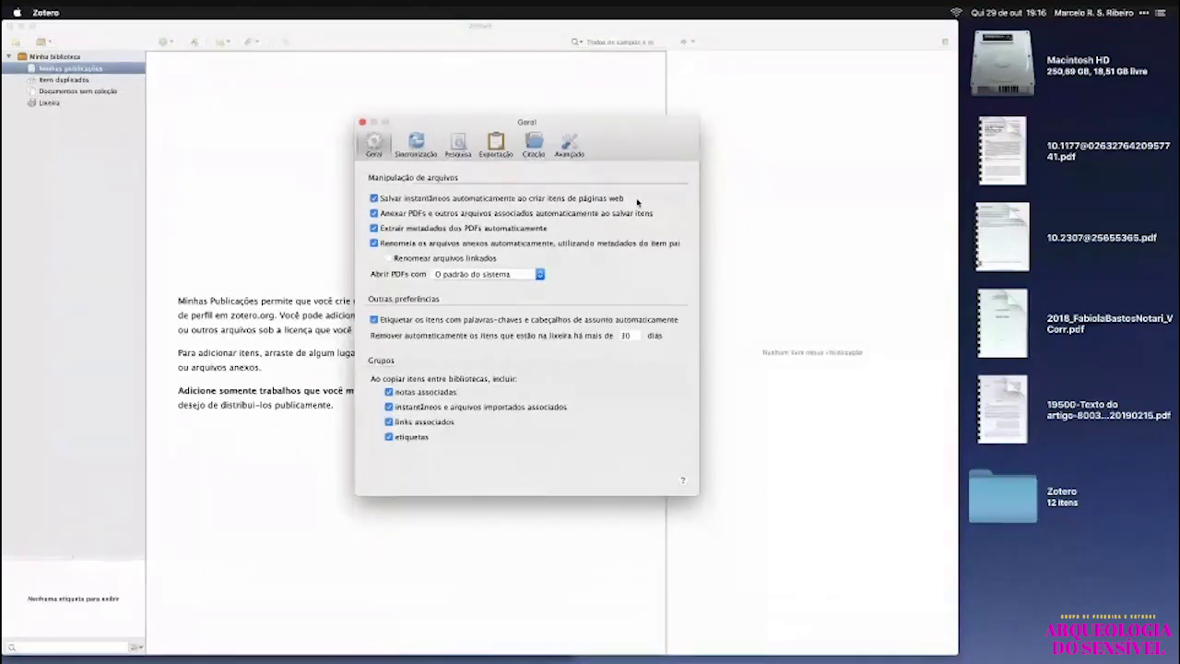
pyautogui.press('super+Tab')
pyautogui.press('super+shift+Tab')
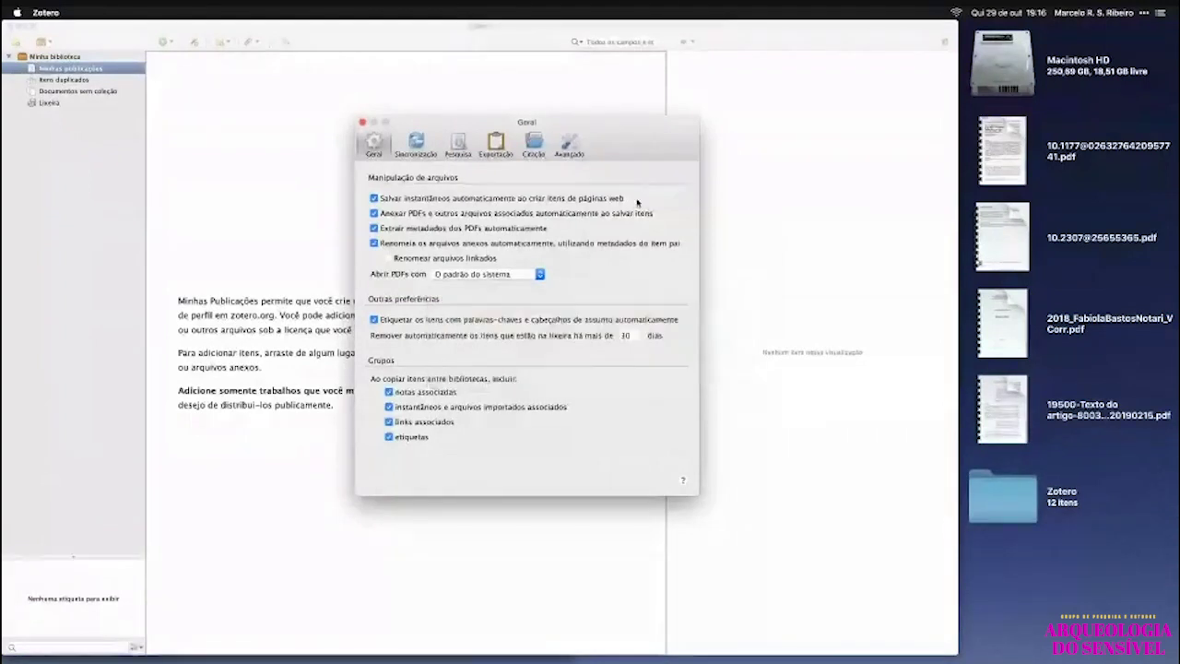
# Switch to Chrome and save the article "Cupim que vai pra festa de tamanduá" to Minha biblioteca with the Zotero connector.
pyautogui.press('super+Tab')
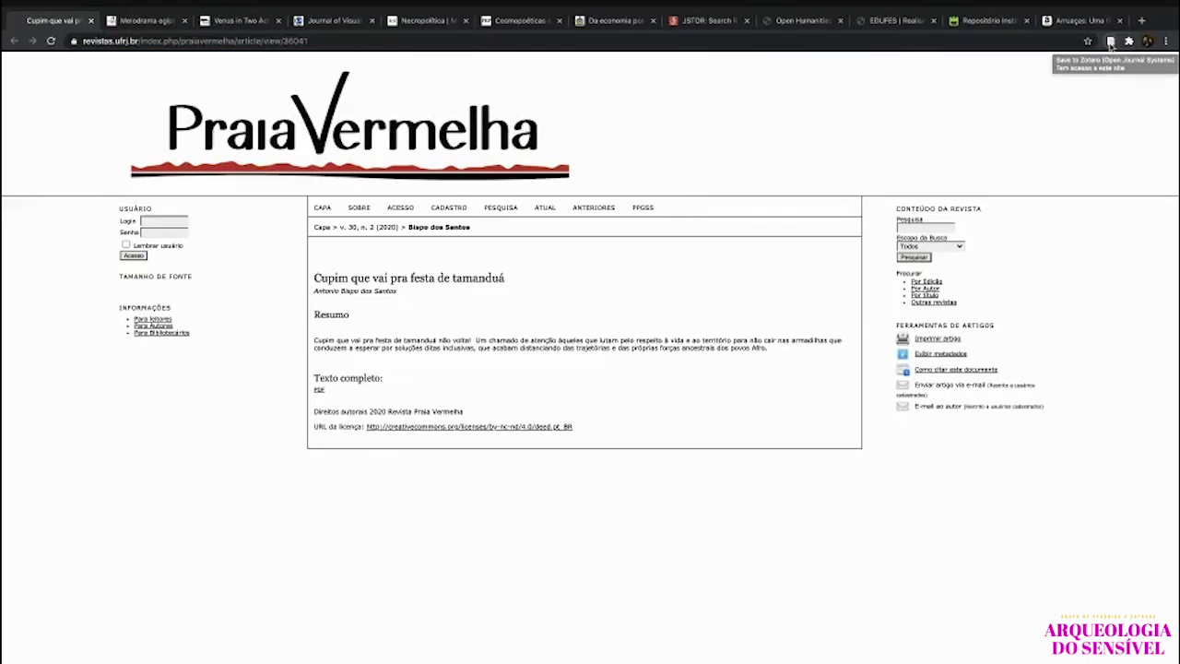
pyautogui.click(1110, 41)
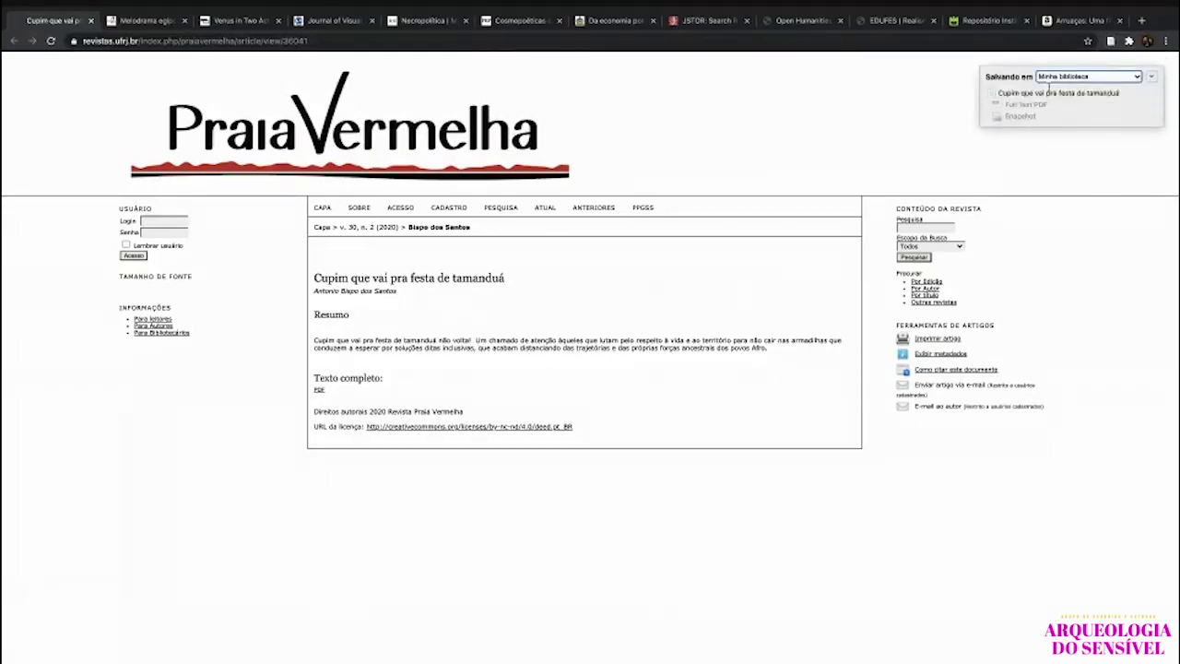
pyautogui.click(1055, 78)
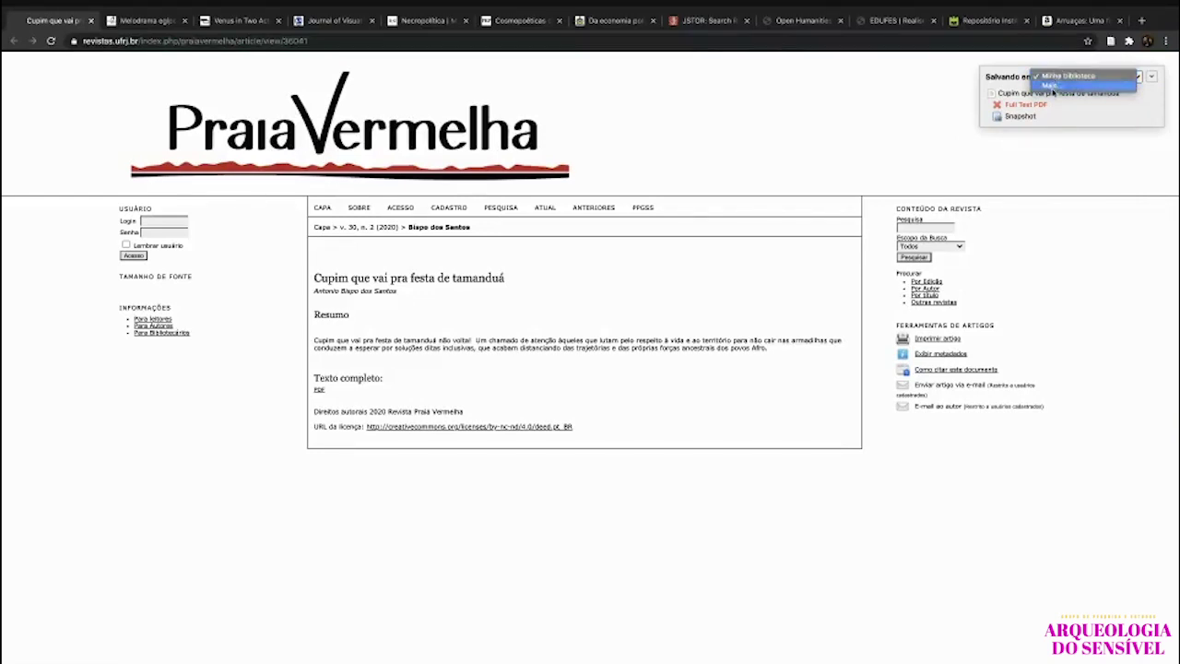
pyautogui.click(1131, 118)
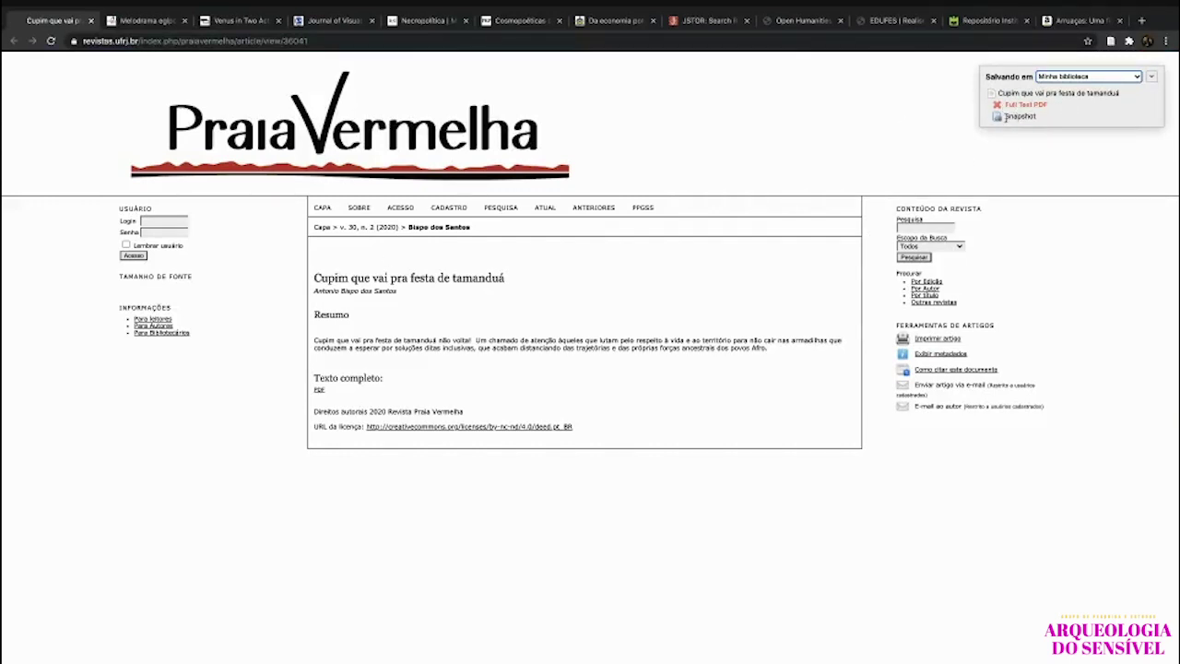
pyautogui.click(1005, 117)
# Return to Zotero, close the preferences and open the saved article's Snapshot attachment.
pyautogui.hotkey('ctrl', 'Left')
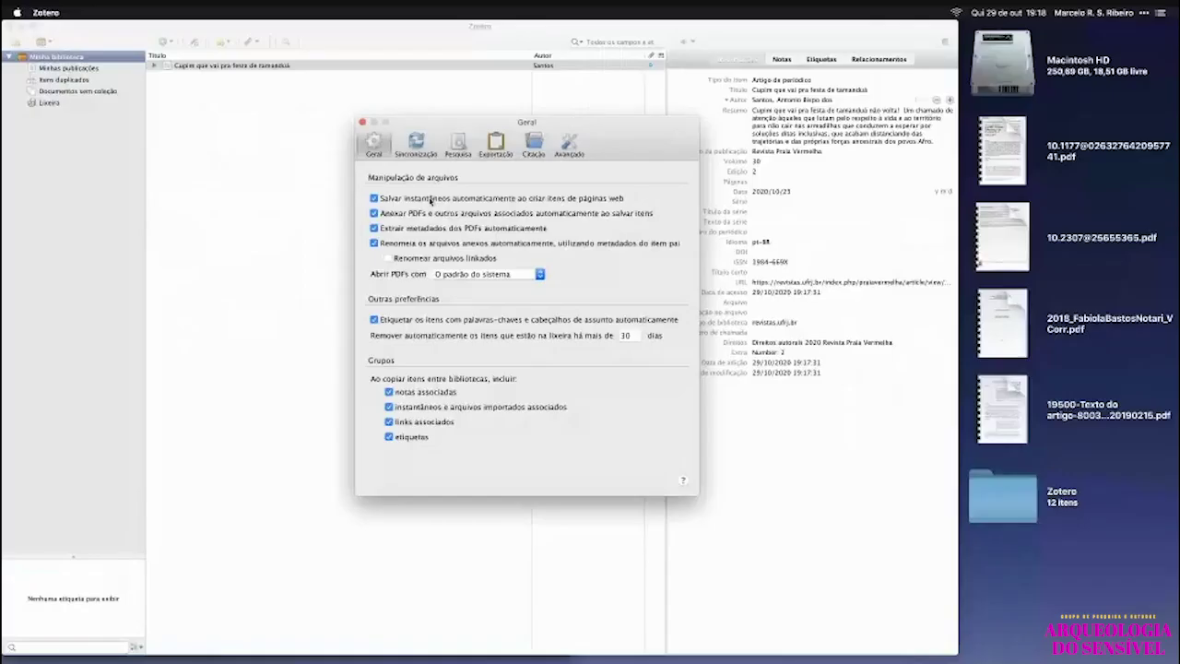
pyautogui.press('super+w')
pyautogui.click(230, 66)
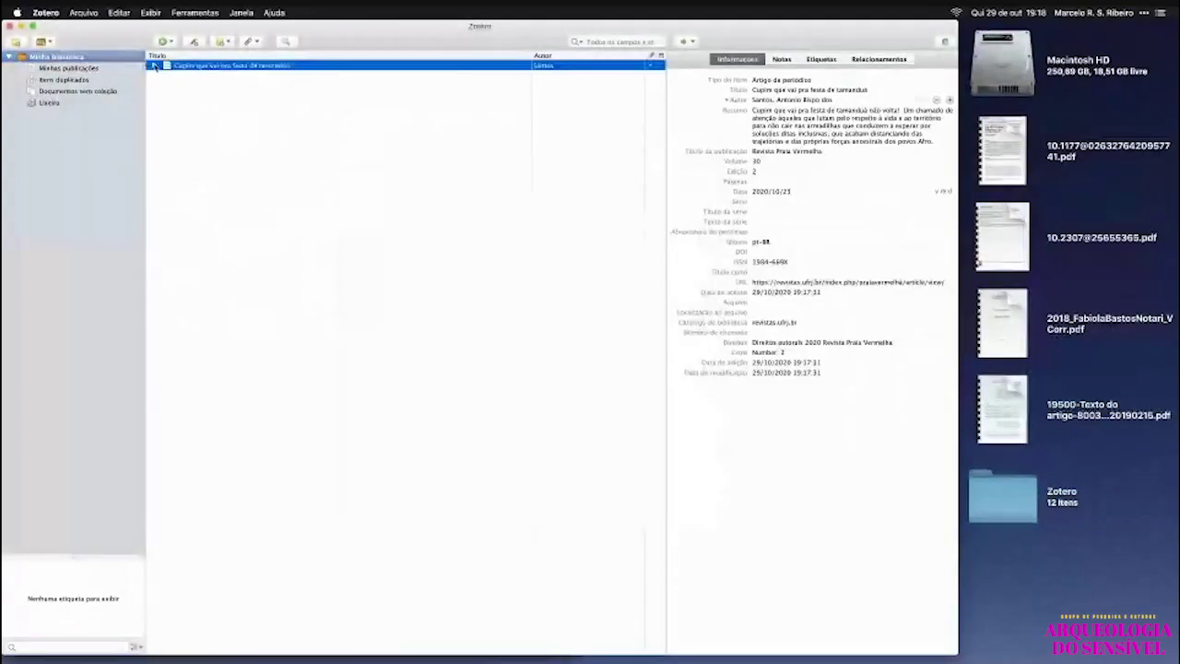
pyautogui.press('Right')
pyautogui.click(204, 77)
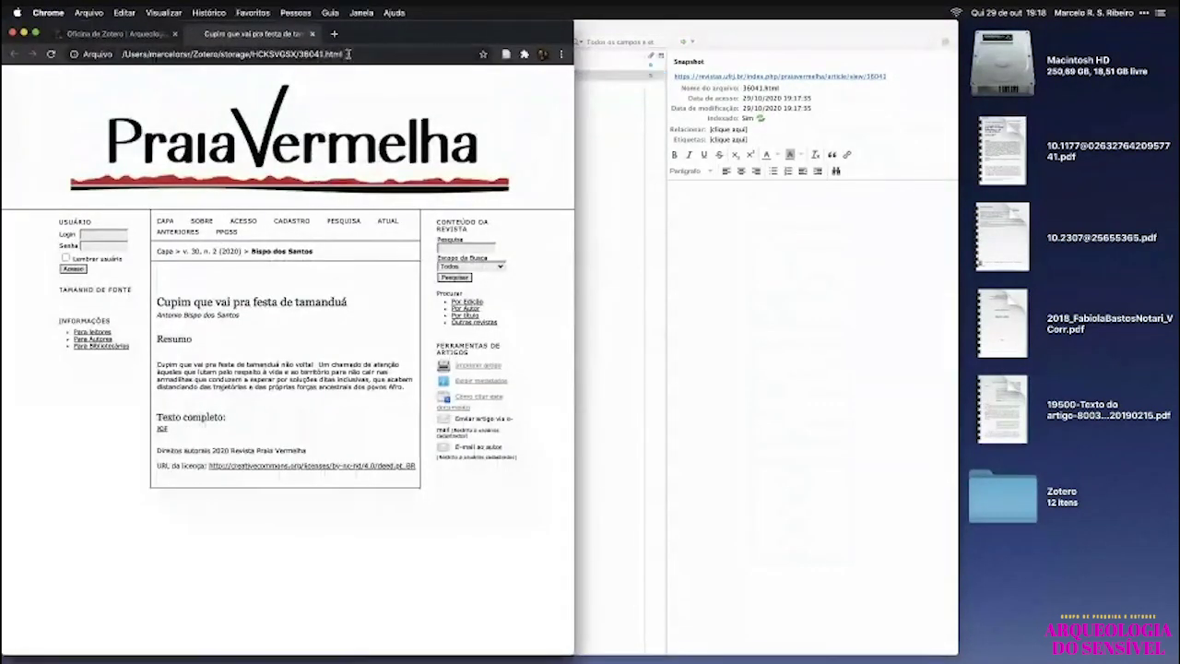
# Examine the snapshot's local file name in its address, then close the page and return to Zotero.
pyautogui.click(346, 54)
pyautogui.moveTo(361, 54); pyautogui.dragTo(318, 54)
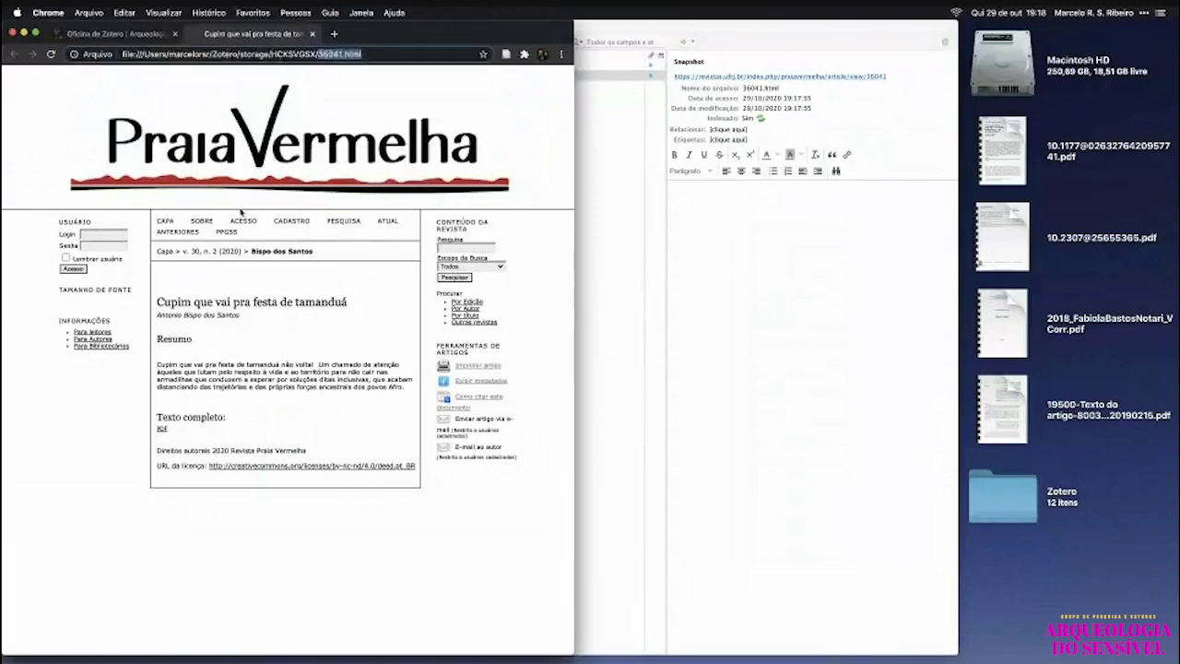
pyautogui.click(243, 213)
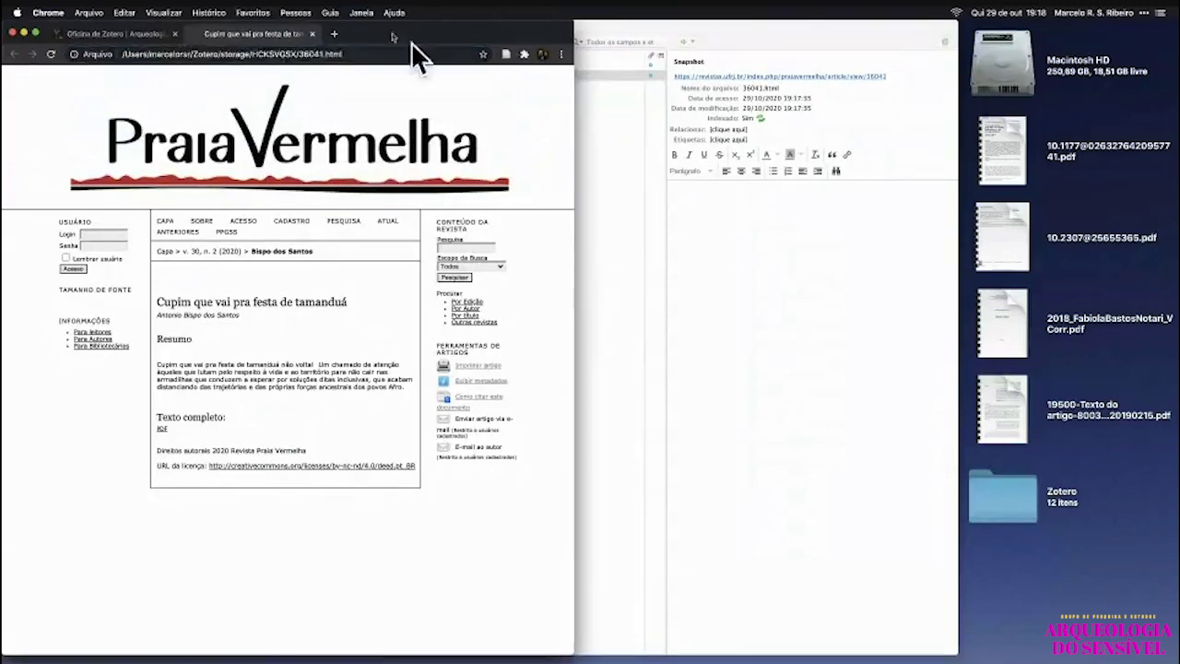
pyautogui.click(311, 33)
pyautogui.click(606, 216)
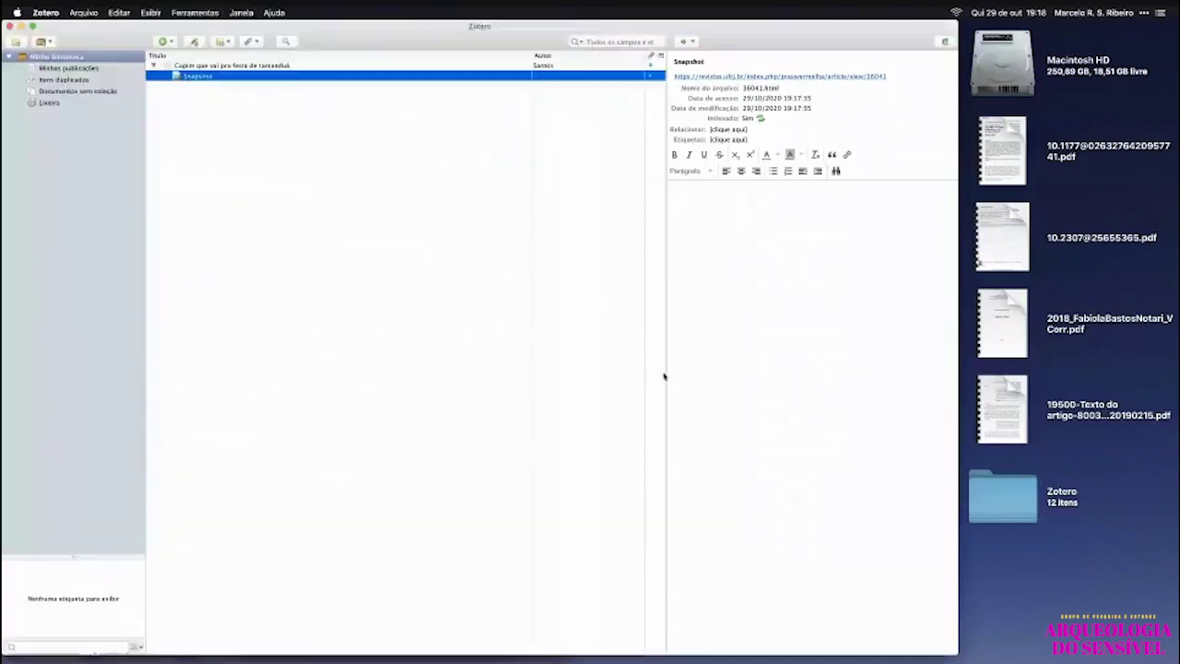
# Review the general preferences again, then remove the article "Cupim que vai pra festa de tamanduá" from the library.
pyautogui.press('super+comma')
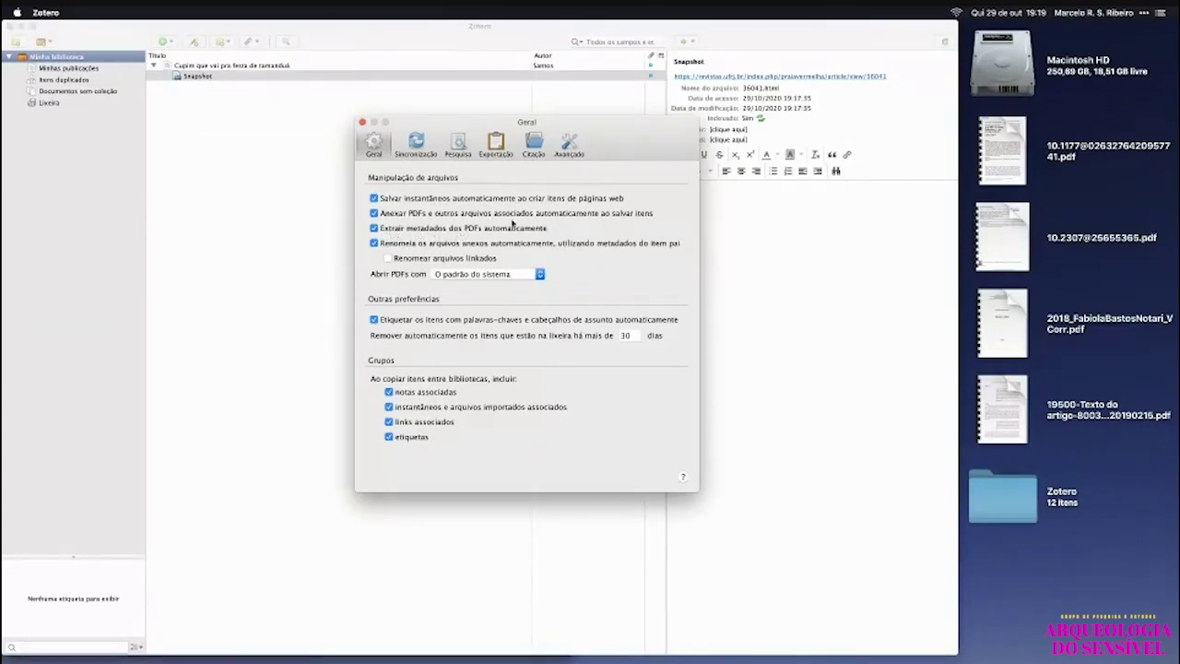
pyautogui.click(215, 67)
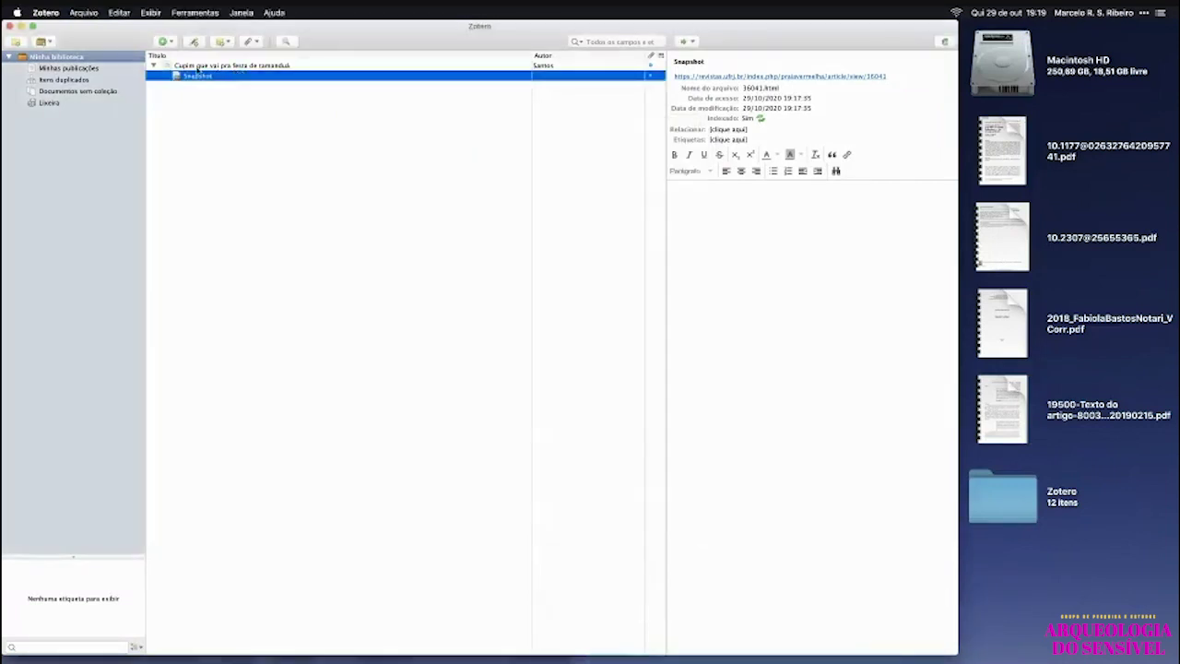
pyautogui.click(205, 68)
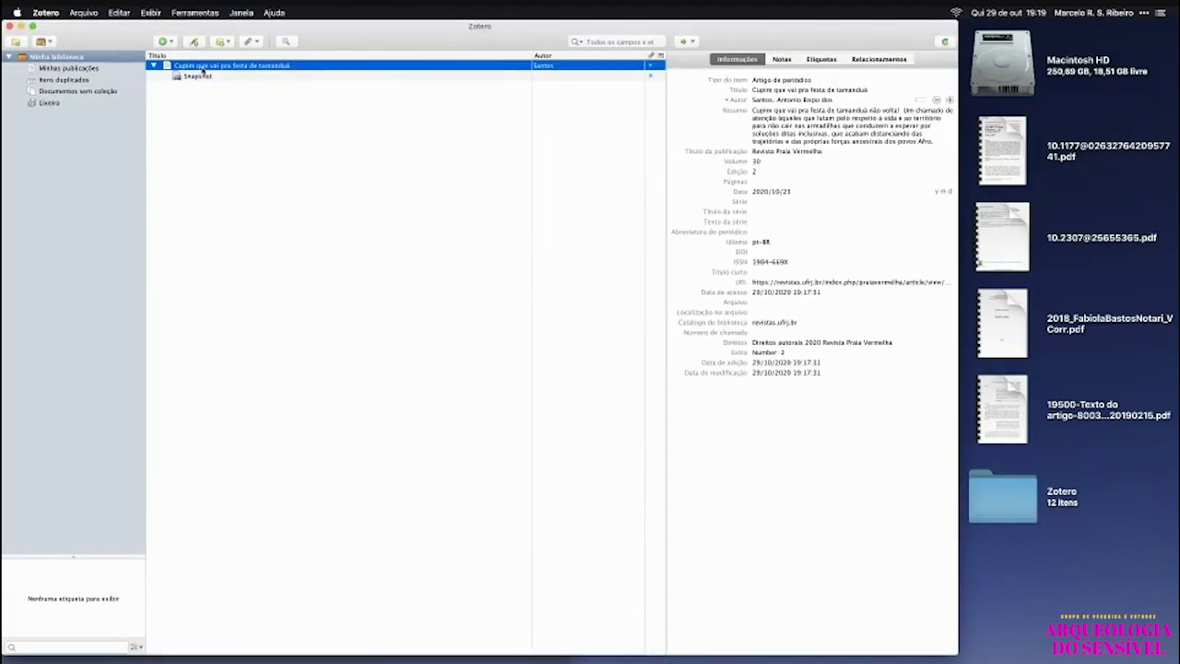
pyautogui.press('super+BackSpace')
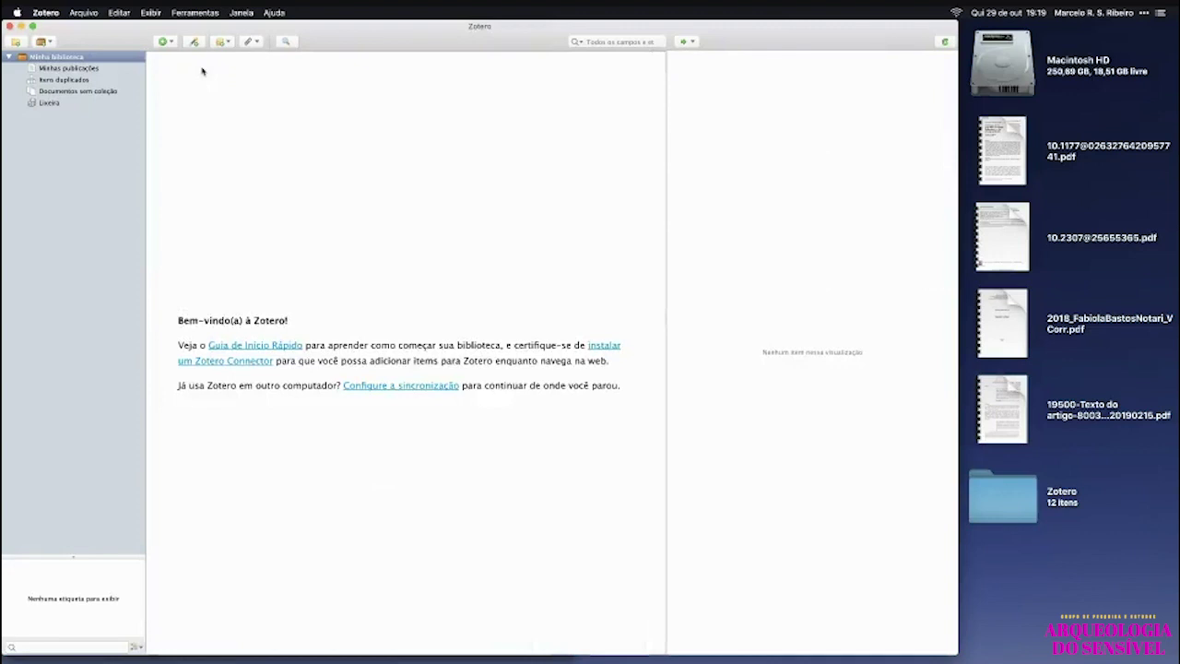
# Check the automatic PDF metadata option in the general preferences and close them.
pyautogui.press('super+Tab')
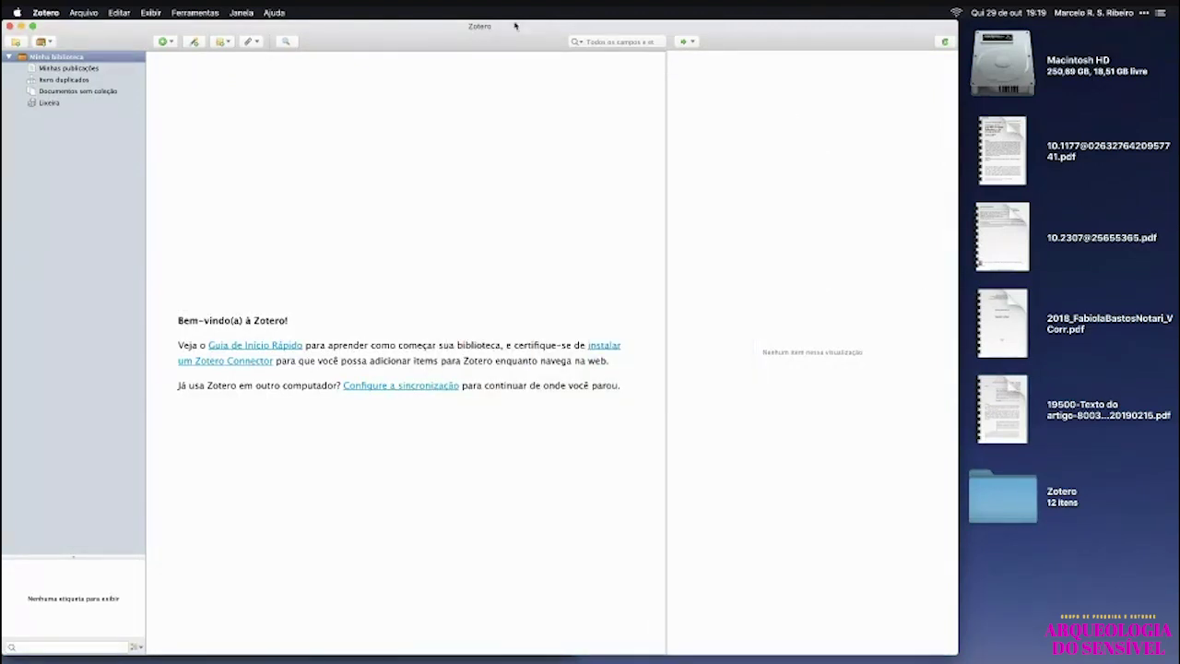
pyautogui.press('super+comma')
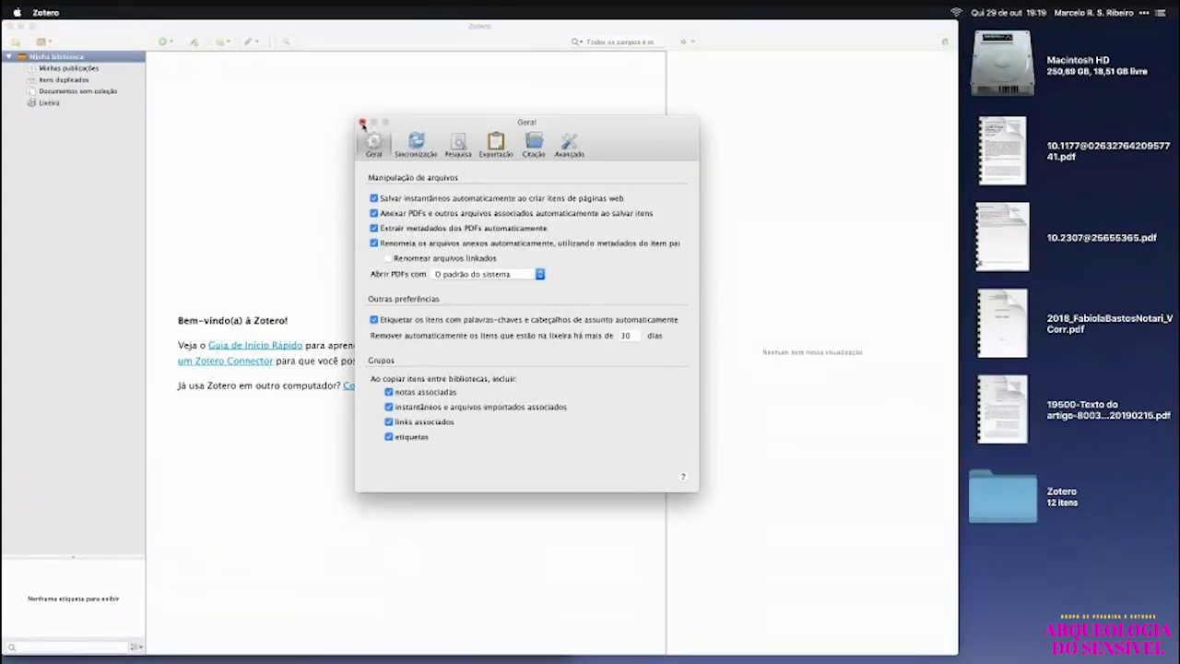
pyautogui.click(362, 123)
pyautogui.click(1007, 159)
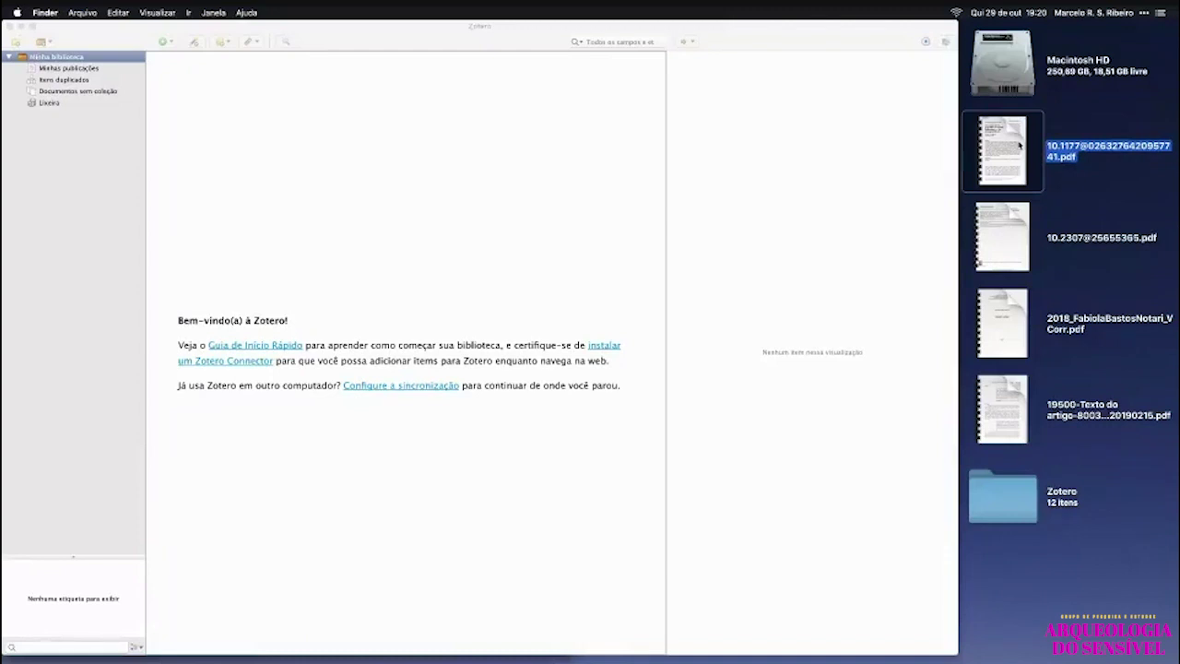
pyautogui.moveTo(1011, 156); pyautogui.dragTo(304, 165)
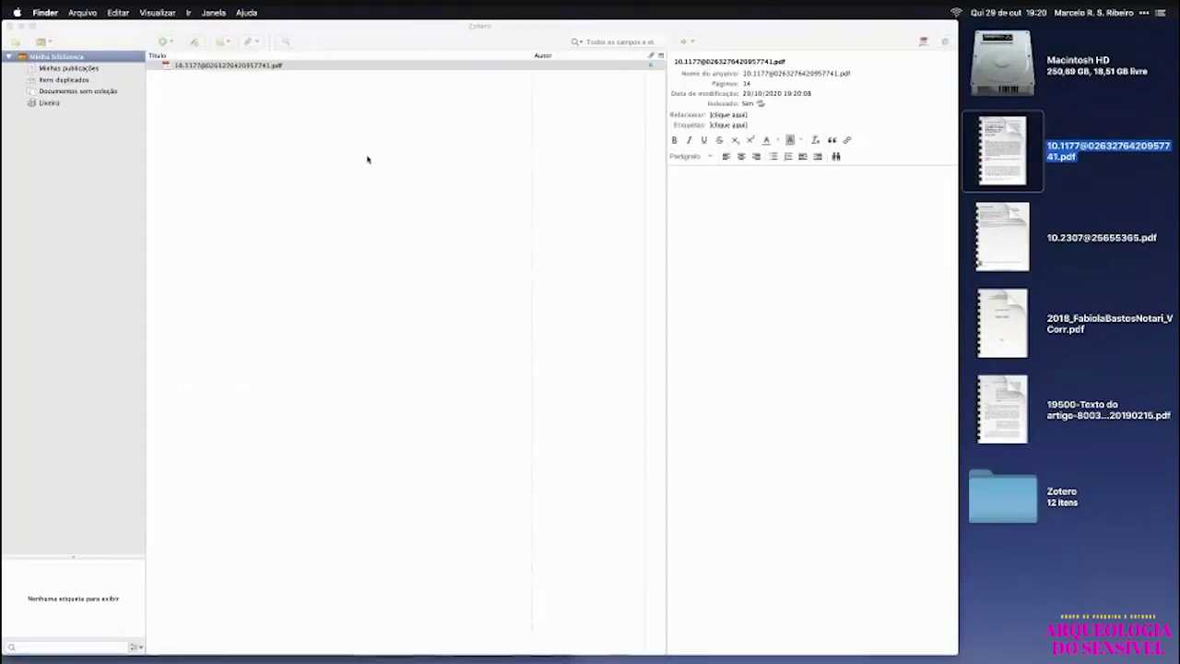
pyautogui.click(361, 39)
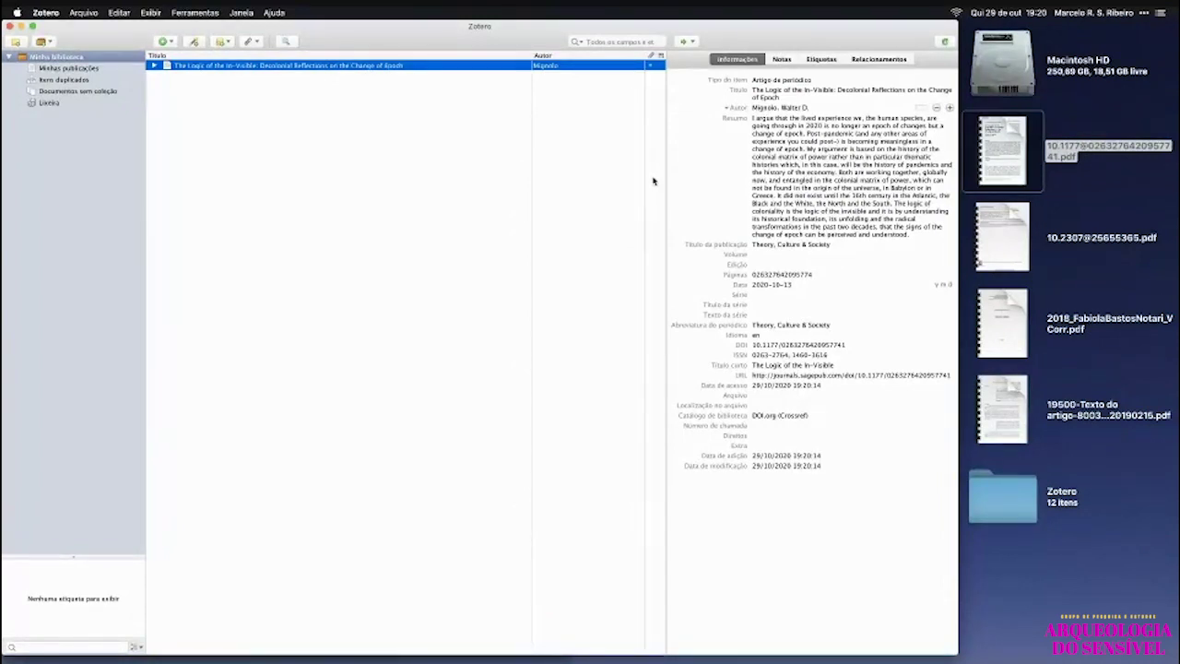
# Inspect the imported article's metadata and its attached PDF's file name, then collapse the item.
pyautogui.click(716, 184)
pyautogui.click(738, 124)
pyautogui.press('super+a')
pyautogui.click(319, 104)
pyautogui.click(154, 66)
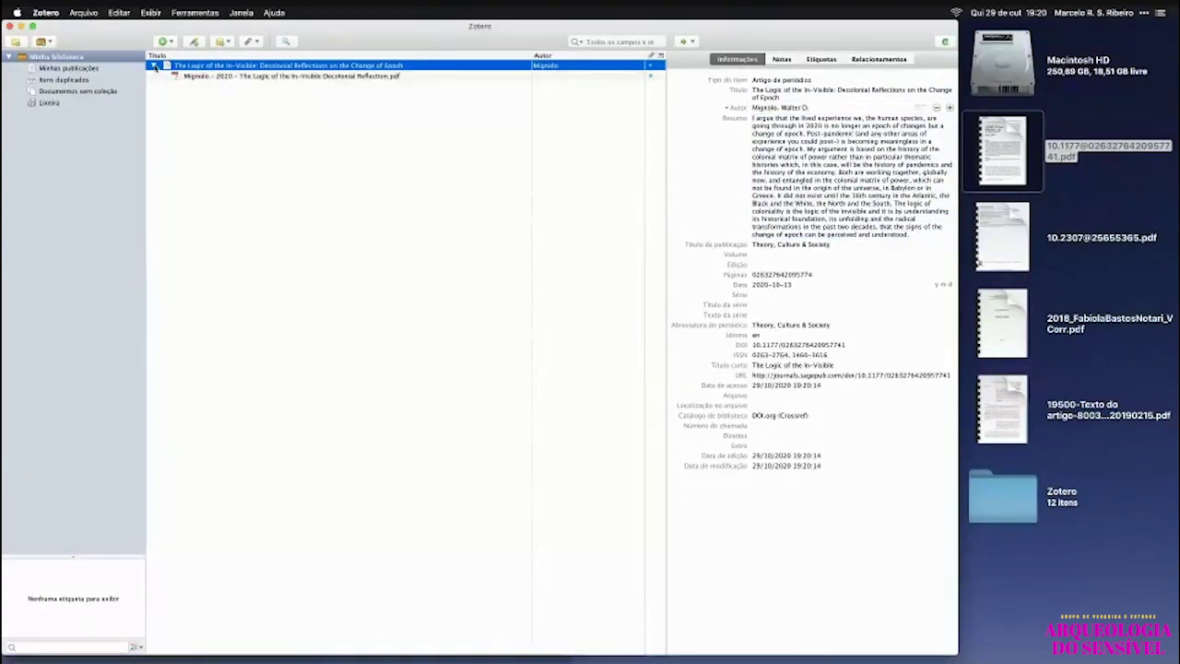
pyautogui.click(195, 77)
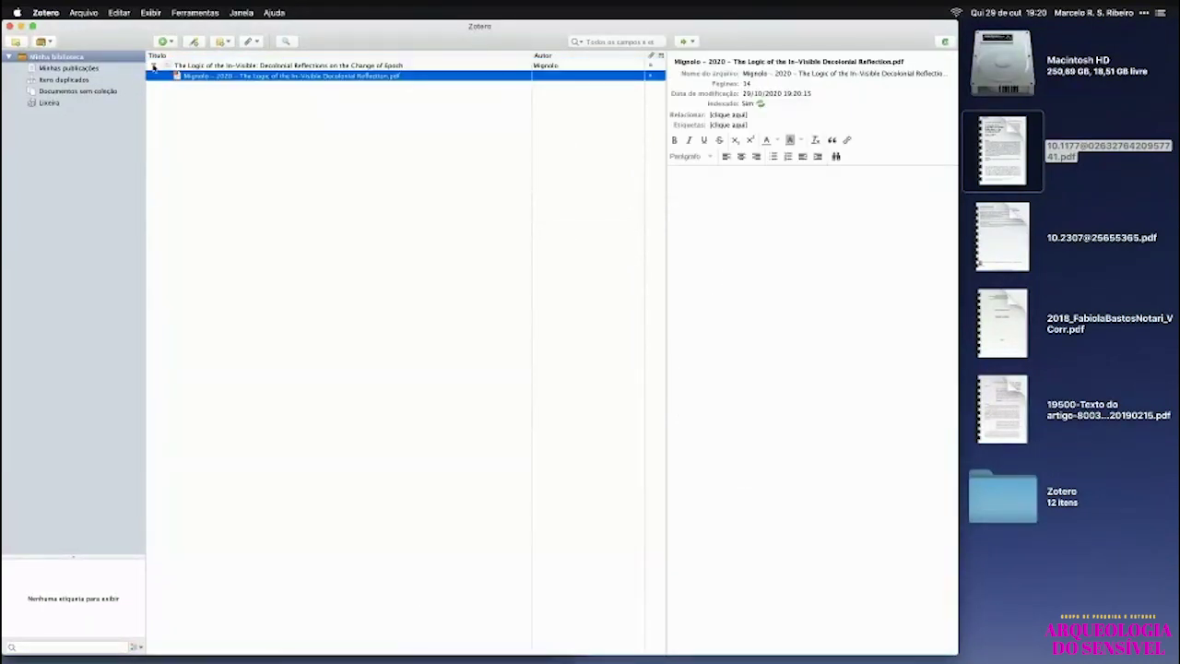
pyautogui.click(154, 66)
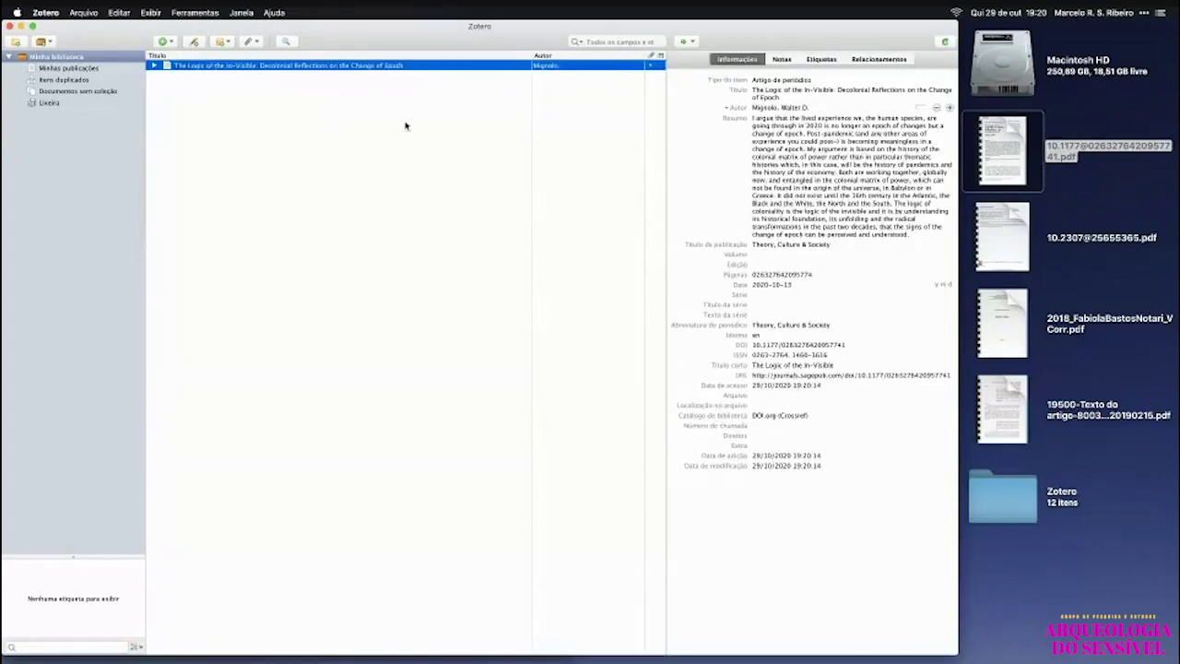
# Check the attachment renaming preference, then reveal the imported article's PDF in its Finder folder and preview it.
pyautogui.press('super+comma')
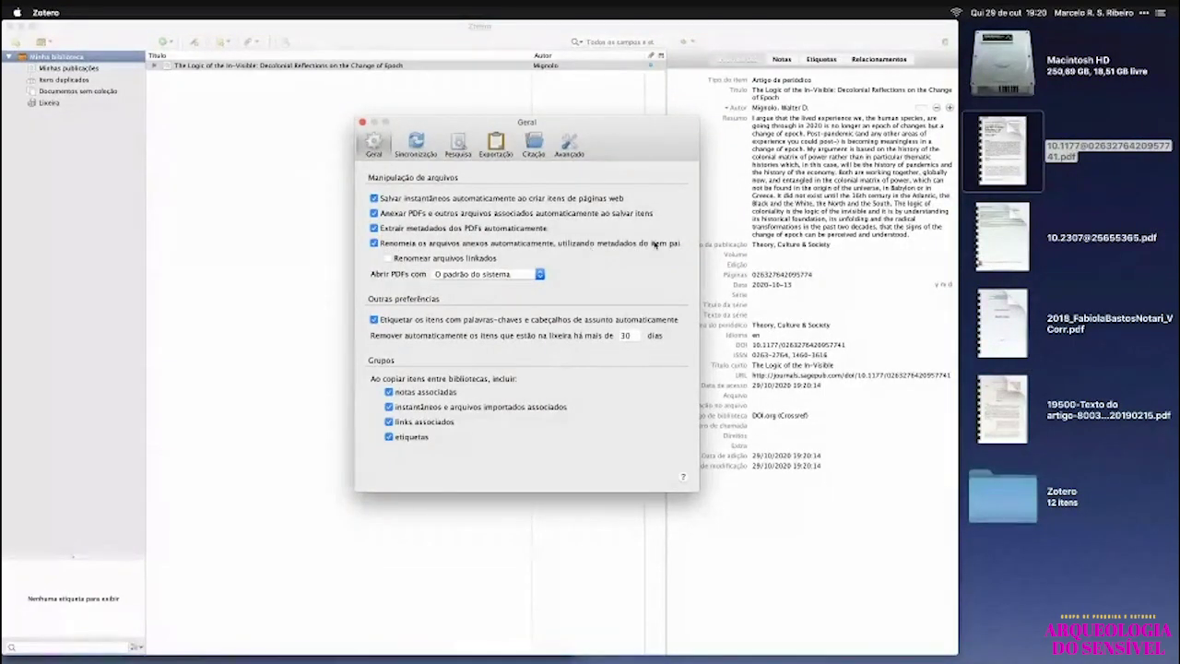
pyautogui.click(153, 67)
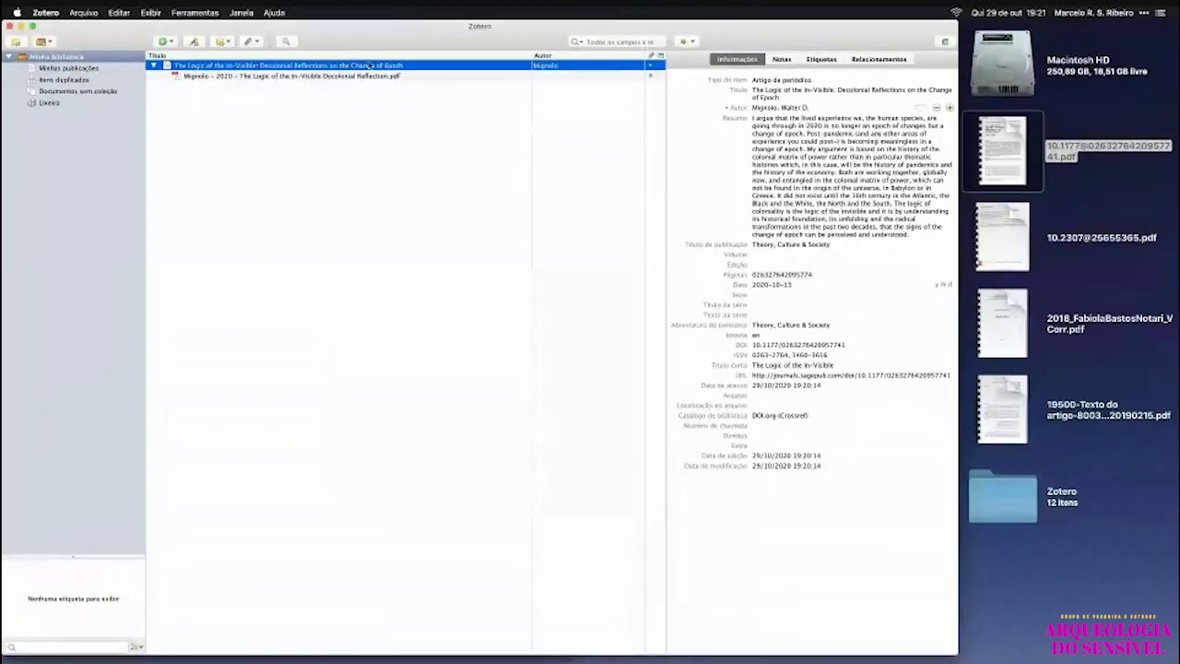
pyautogui.click(197, 80)
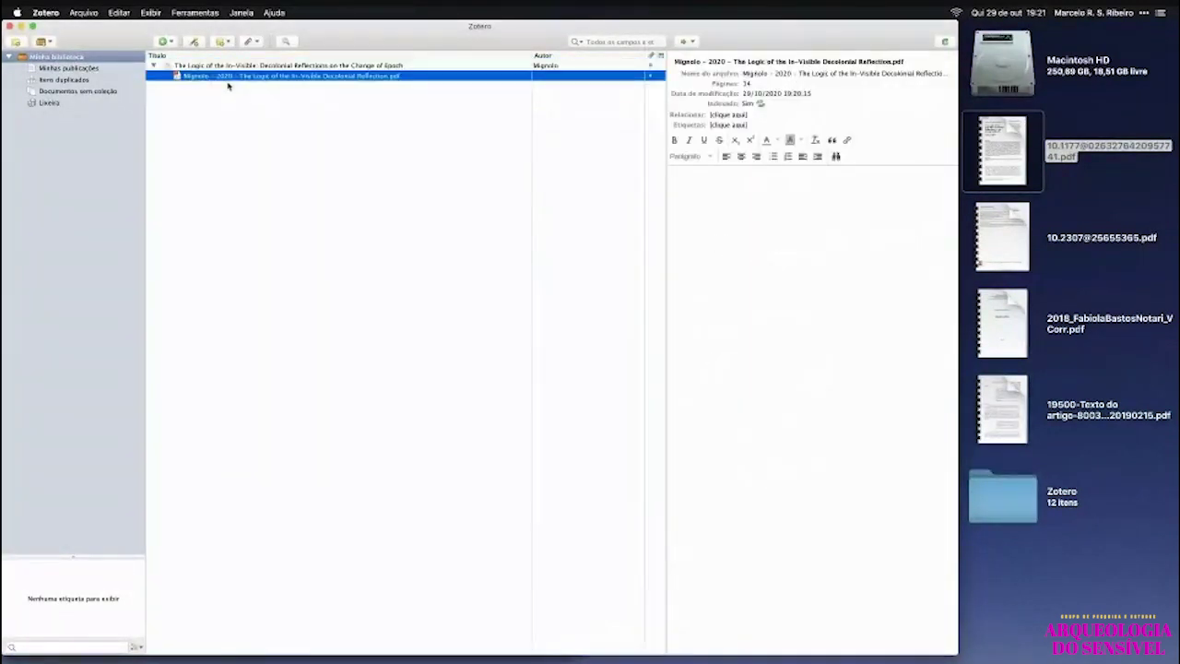
pyautogui.rightClick(199, 80)
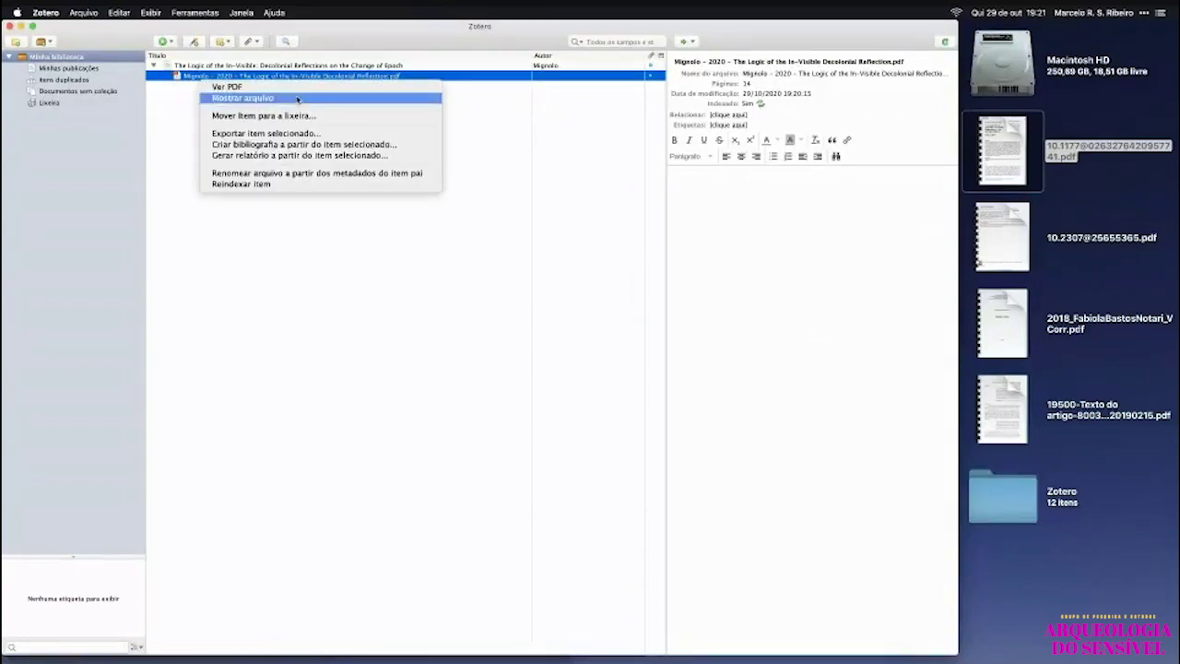
pyautogui.click(338, 98)
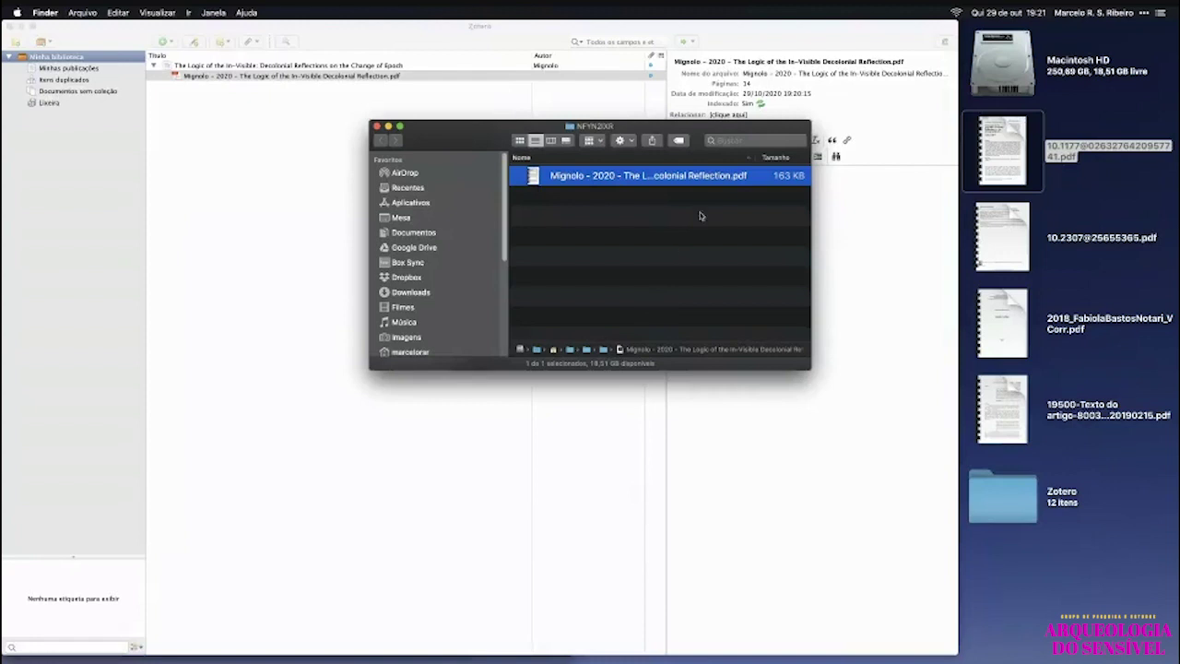
pyautogui.press('space')
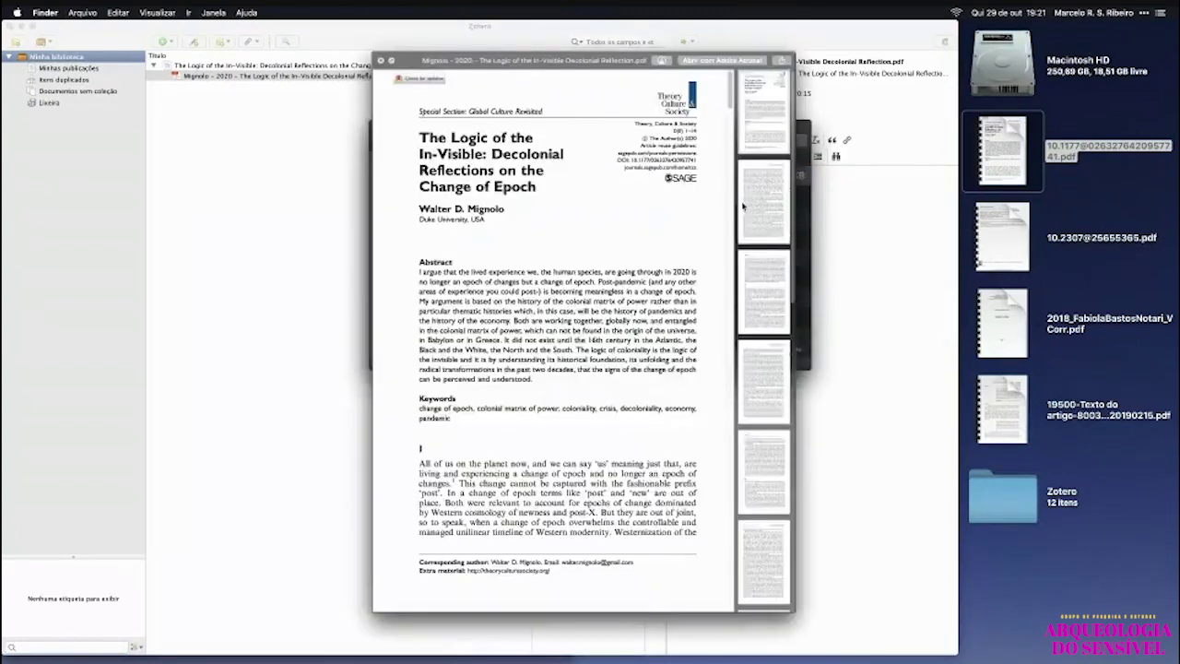
pyautogui.press('space')
pyautogui.click(1015, 153)
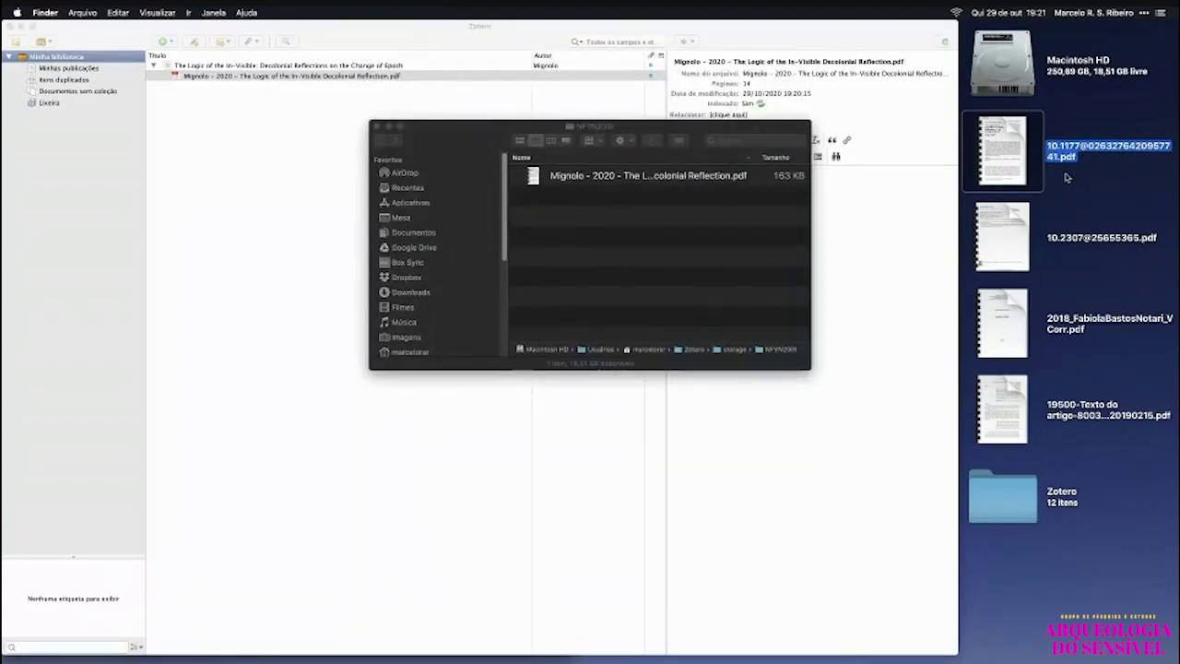
pyautogui.press('super+BackSpace')
pyautogui.click(1076, 171)
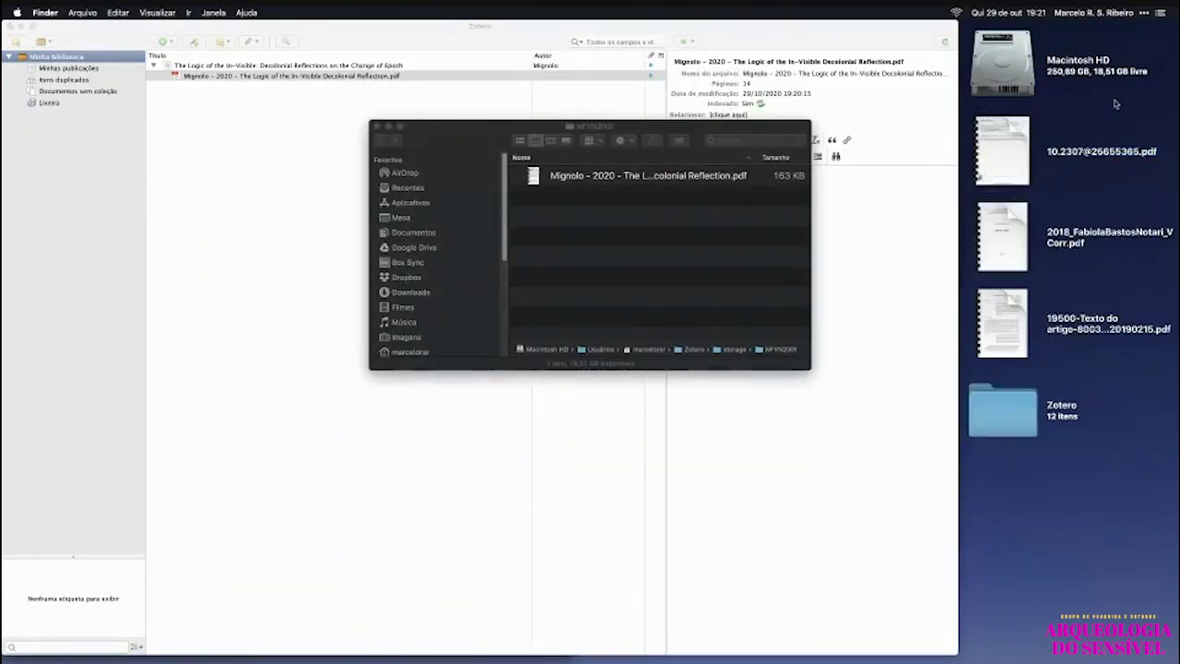
# Preview the copy of the article's PDF kept in Zotero's storage folder.
pyautogui.click(491, 140)
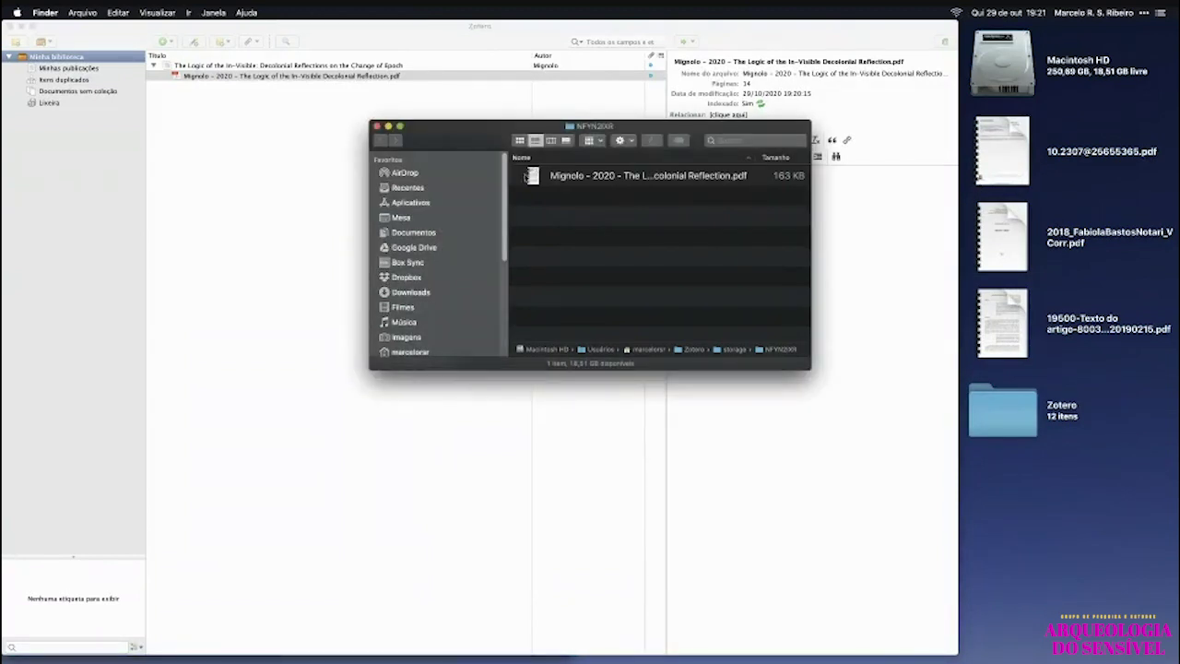
pyautogui.click(534, 178)
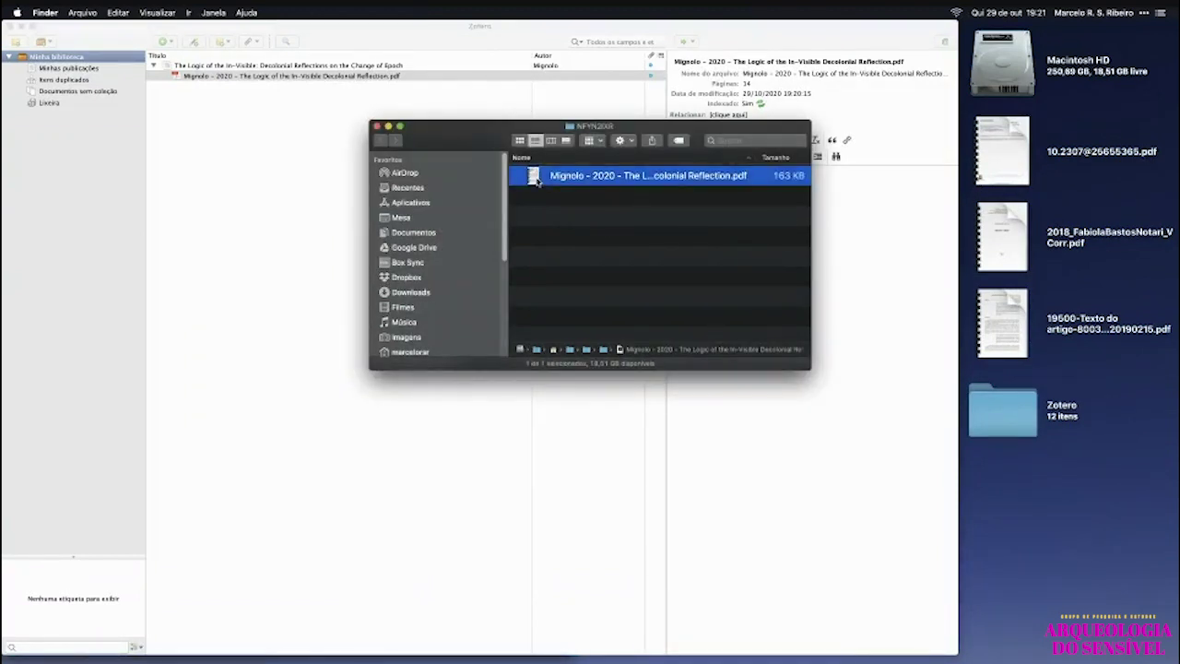
pyautogui.press('space')
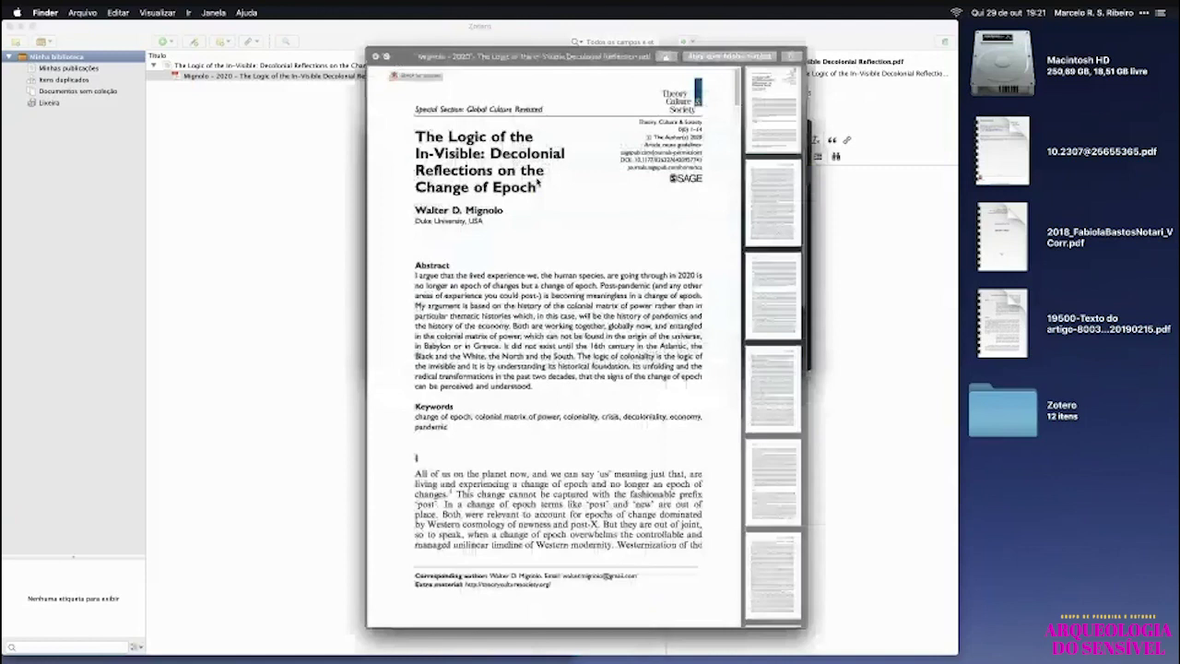
# Close the PDF preview and its Finder folder window, and collapse the Decolonial Reflections article in the library.
pyautogui.press('space')
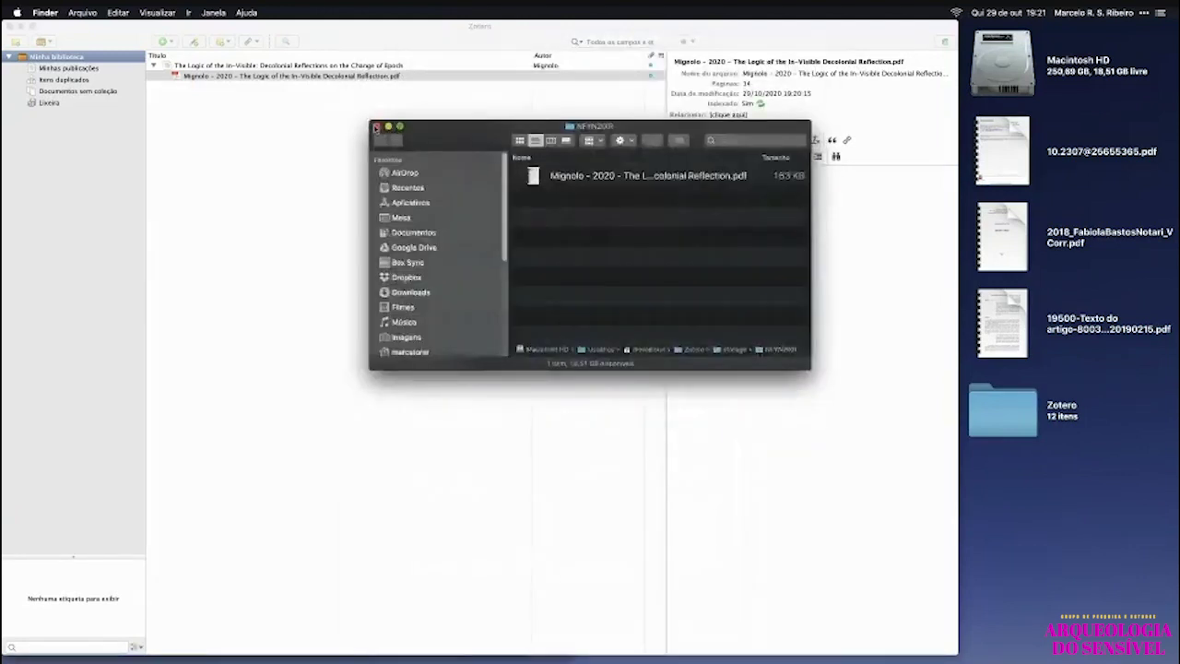
pyautogui.click(374, 123)
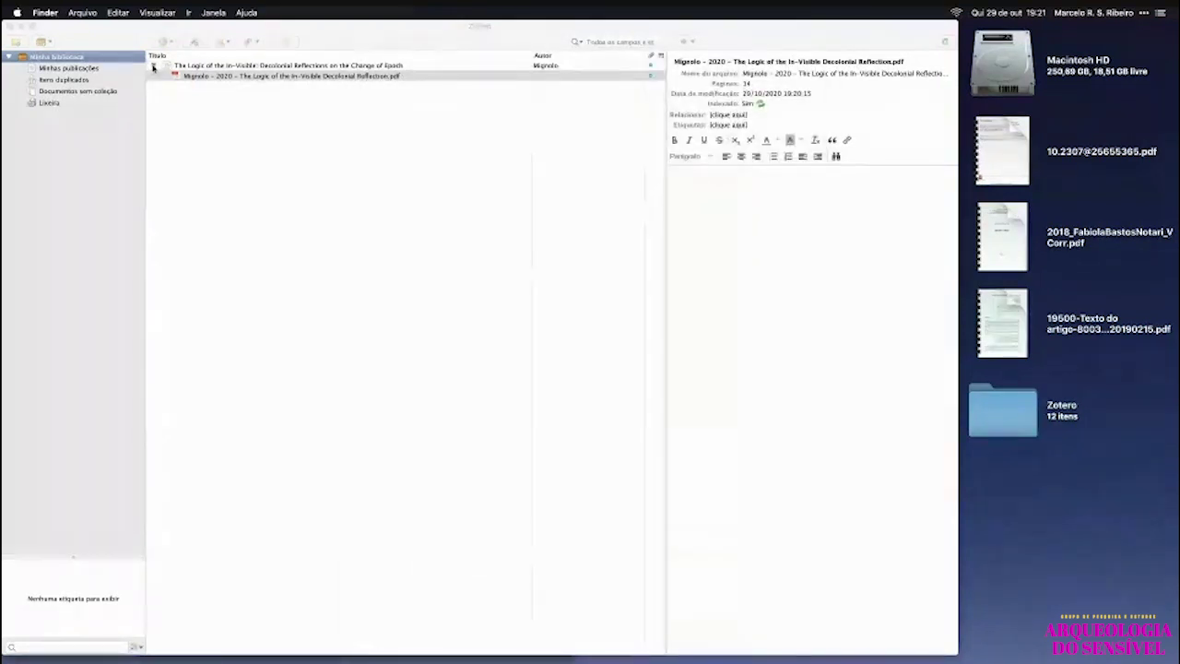
pyautogui.click(153, 66)
pyautogui.click(153, 66)
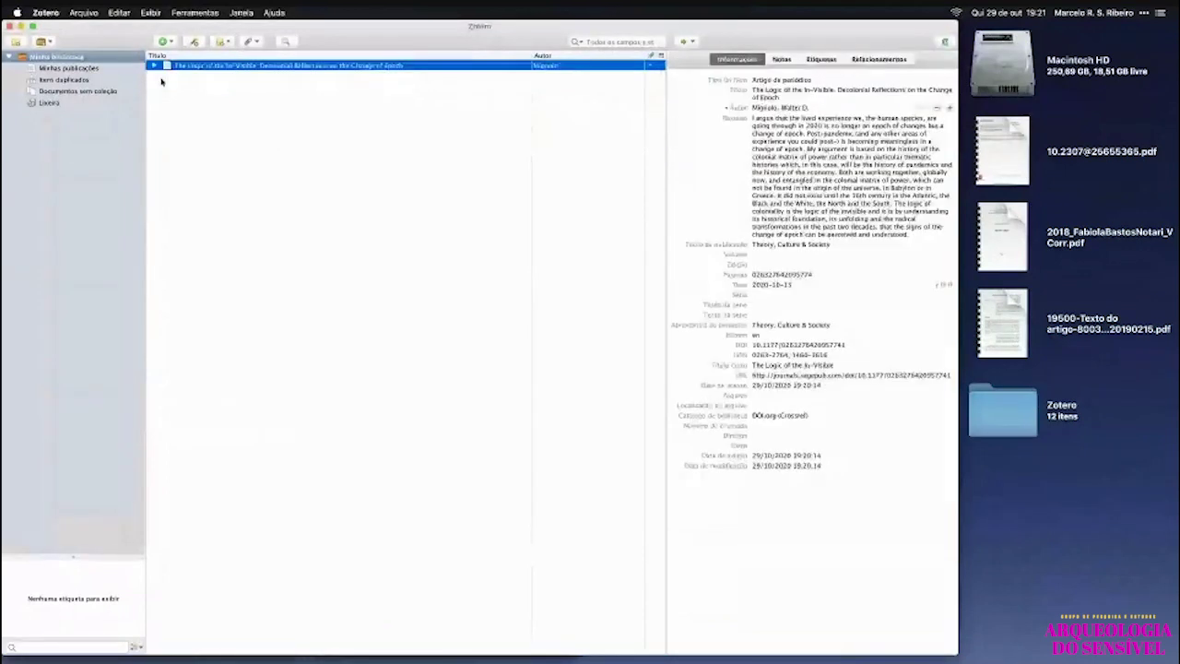
# Review the file handling preferences, then reveal the article's attached PDF in its Finder folder and close the folder.
pyautogui.press('super+comma')
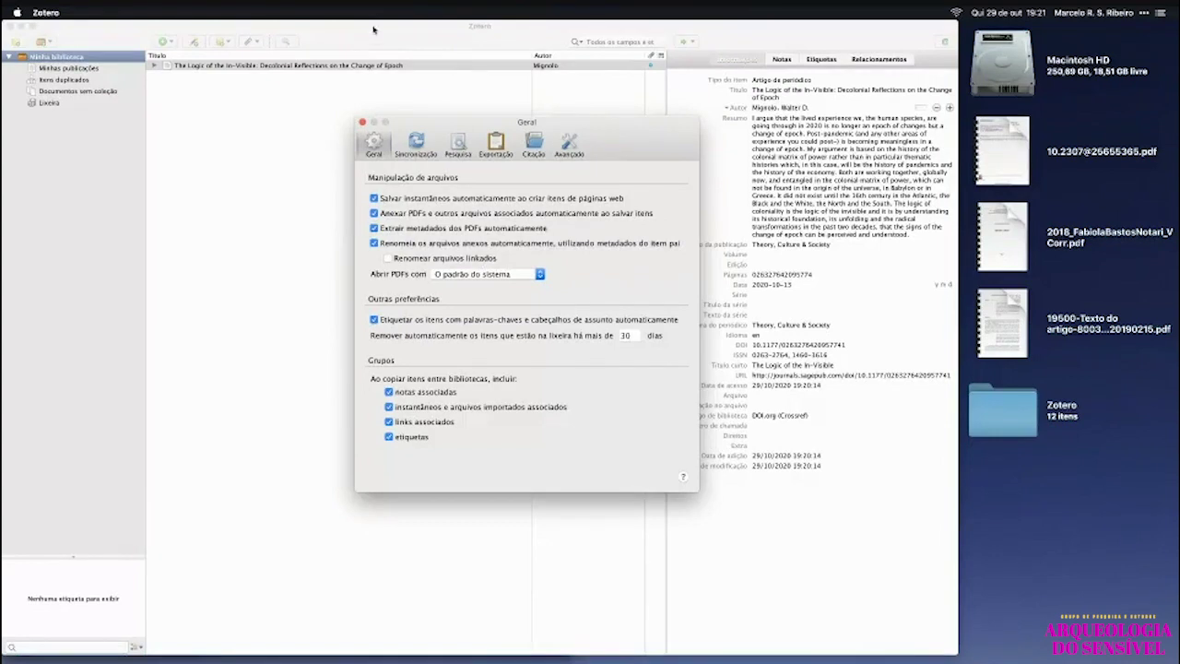
pyautogui.click(363, 122)
pyautogui.click(153, 66)
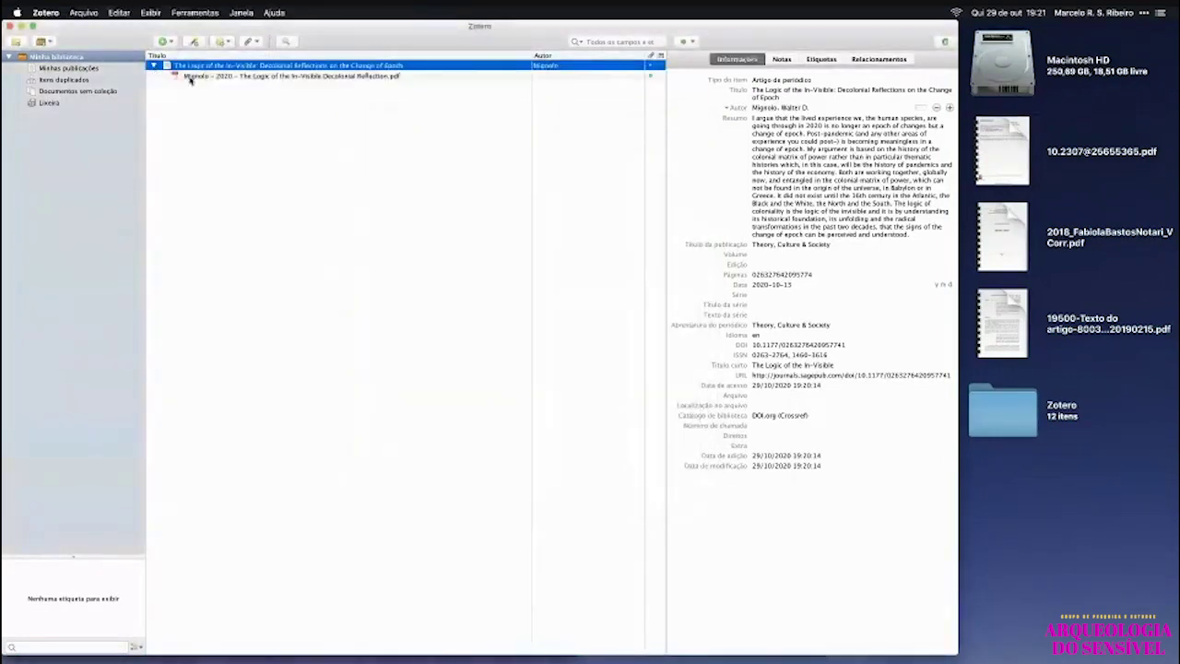
pyautogui.click(219, 76)
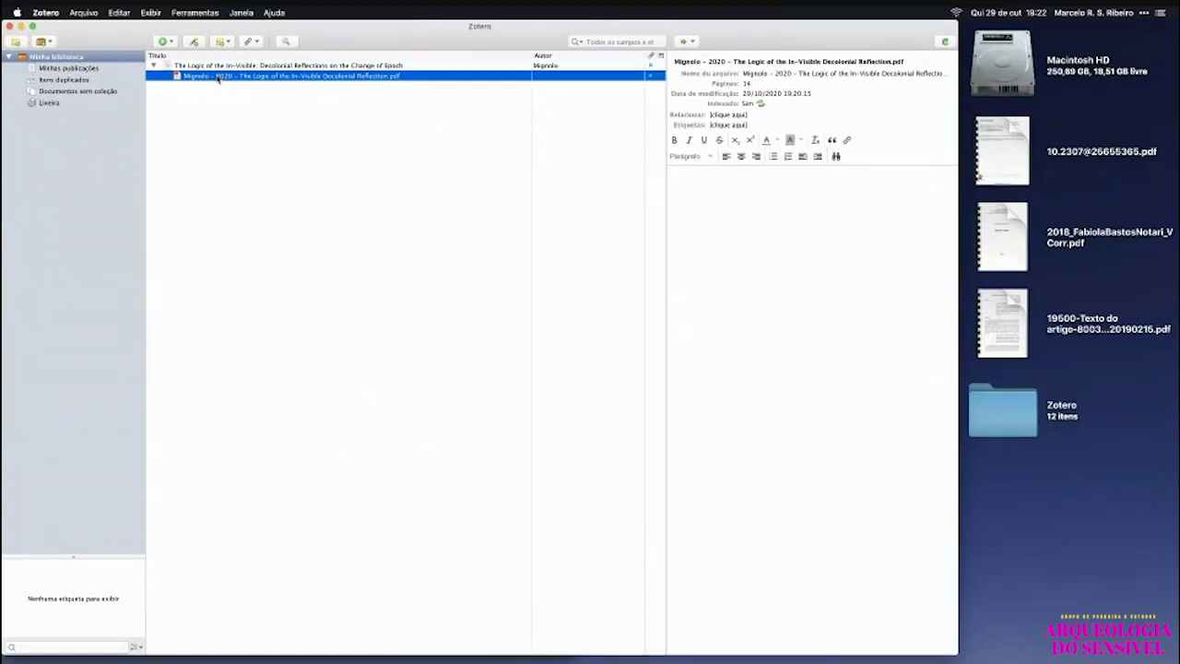
pyautogui.rightClick(219, 76)
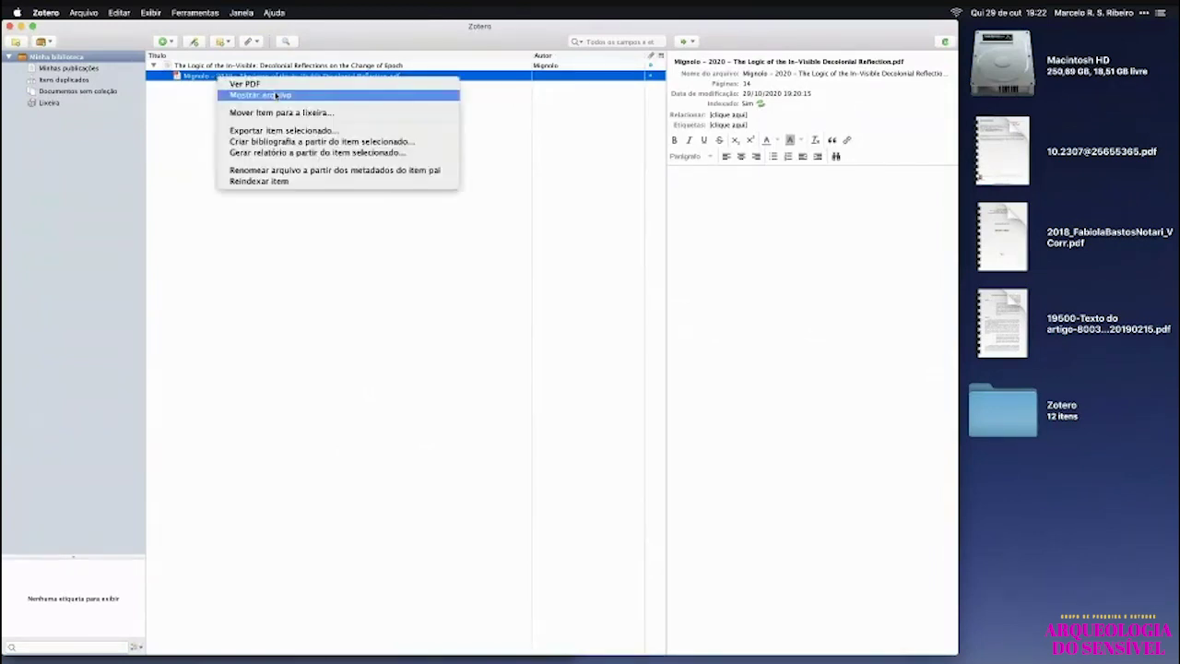
pyautogui.click(274, 96)
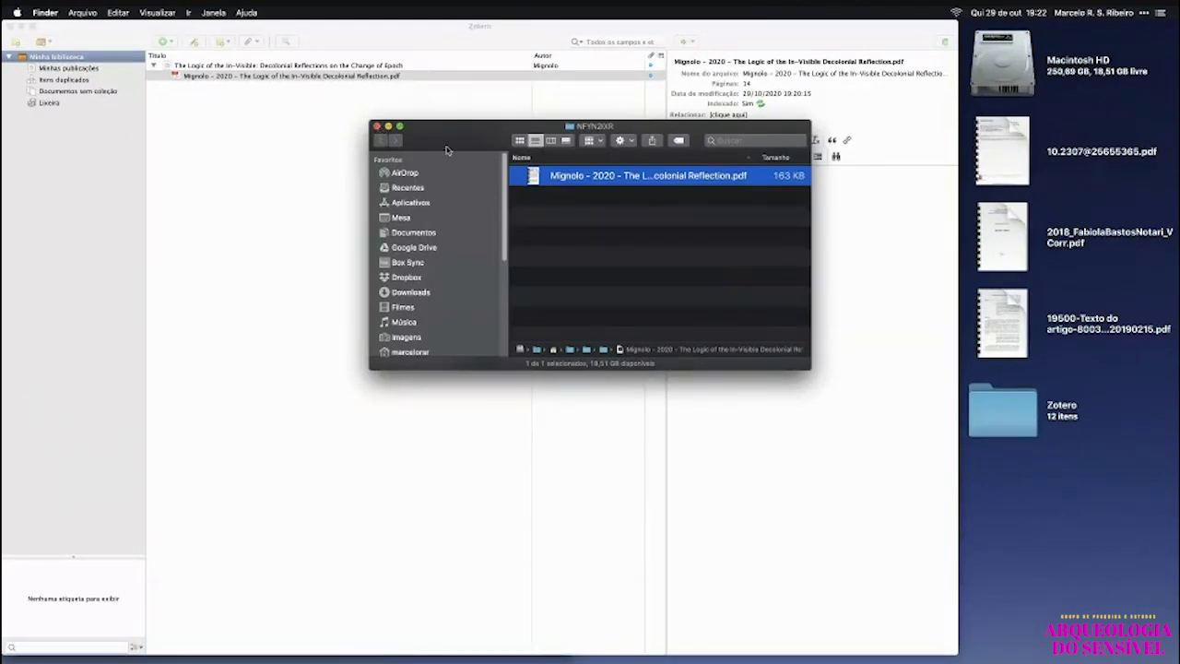
pyautogui.click(376, 126)
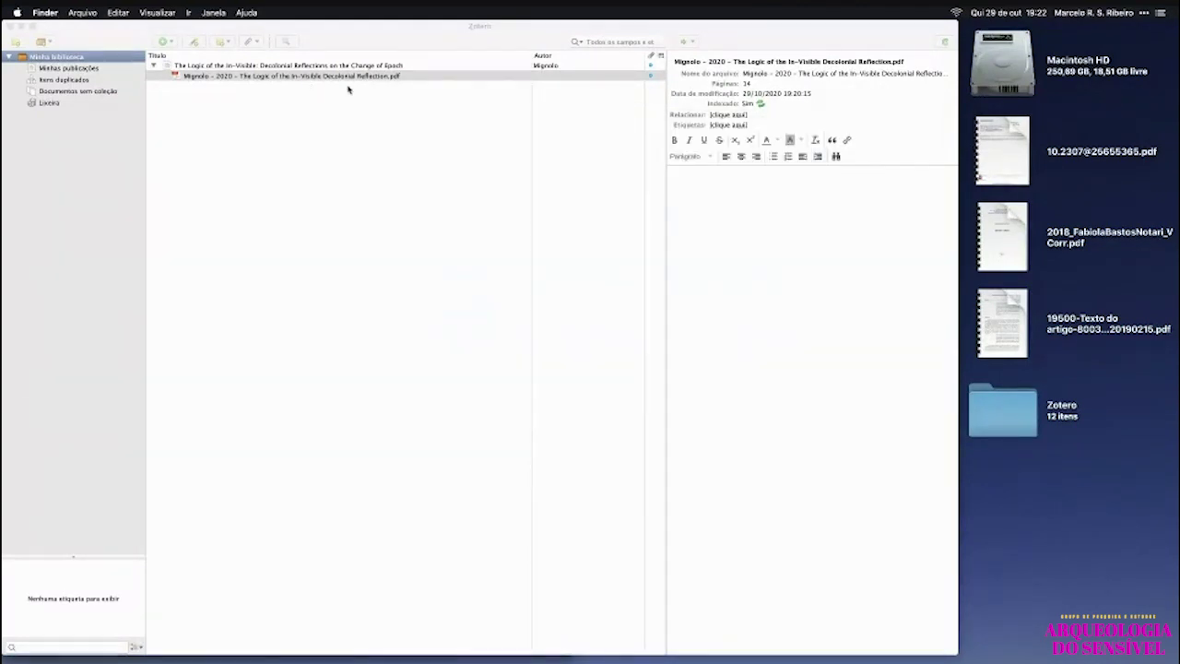
# Reopen the general preferences and examine the option for renaming linked files, then return to the library.
pyautogui.press('super+comma')
pyautogui.click(15, 34)
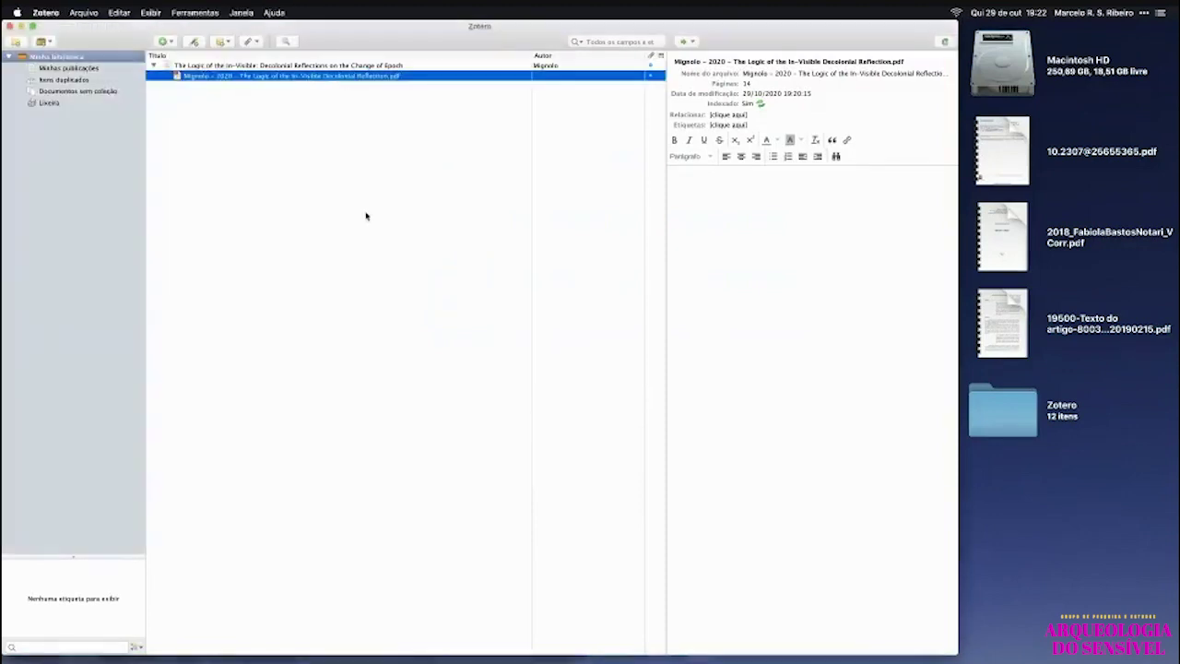
pyautogui.click(366, 216)
pyautogui.press('super+comma')
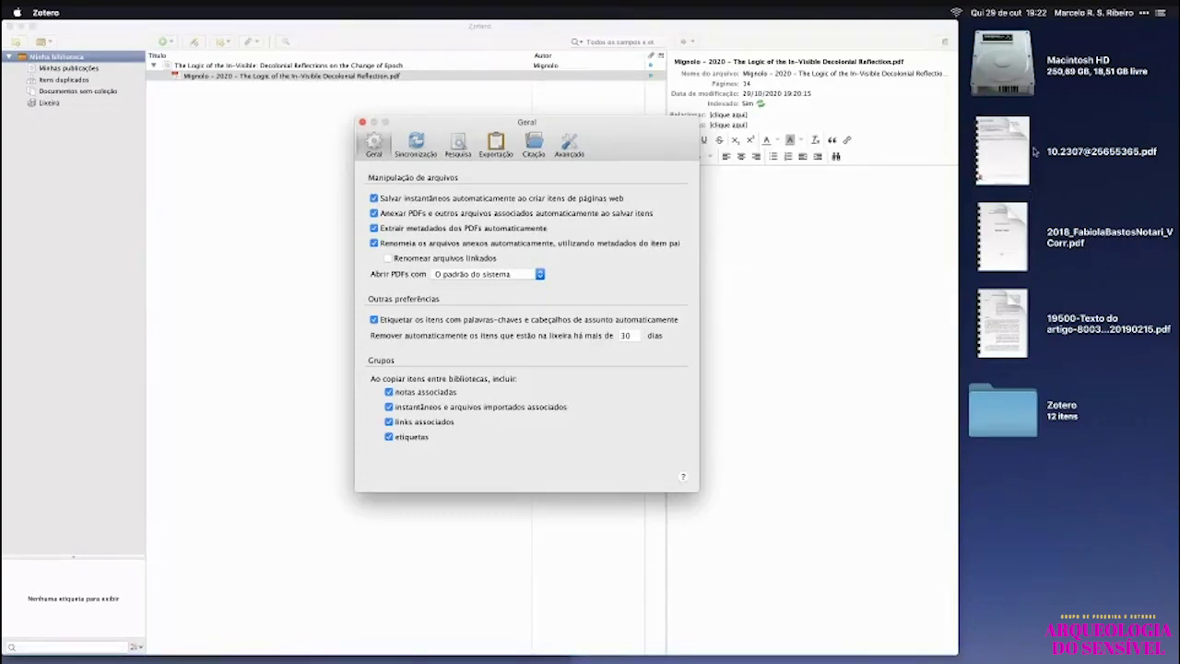
pyautogui.click(229, 99)
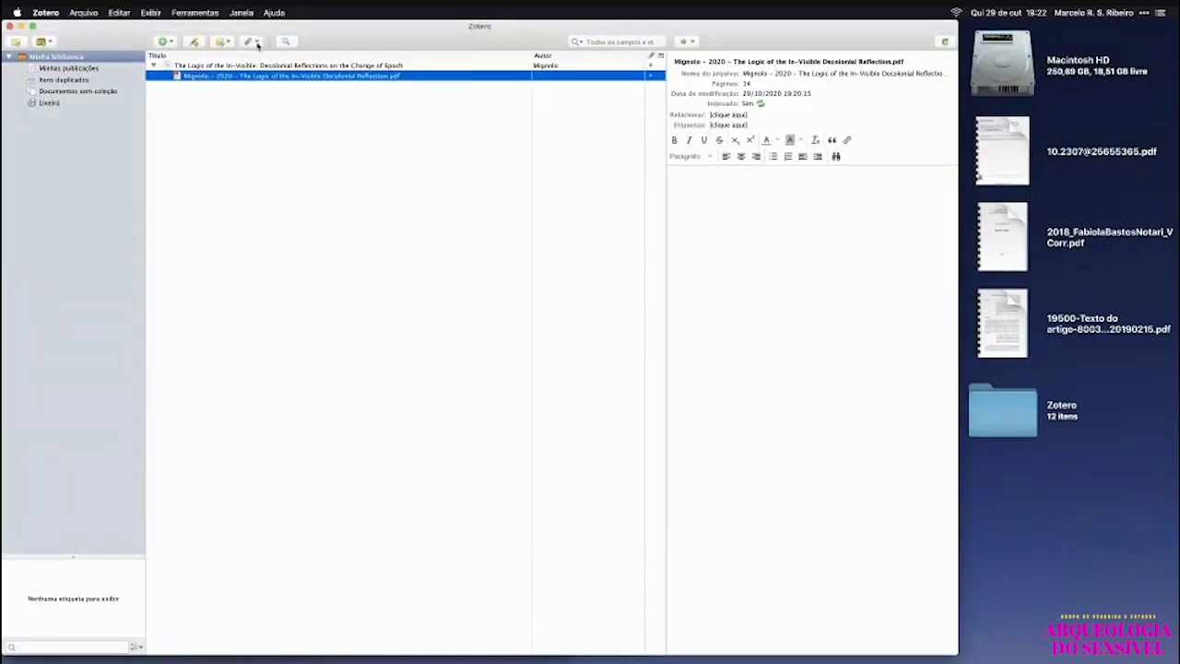
# Check which attachment types can be added to the article, including a link to a file, then collapse the article.
pyautogui.press('Up')
pyautogui.click(258, 44)
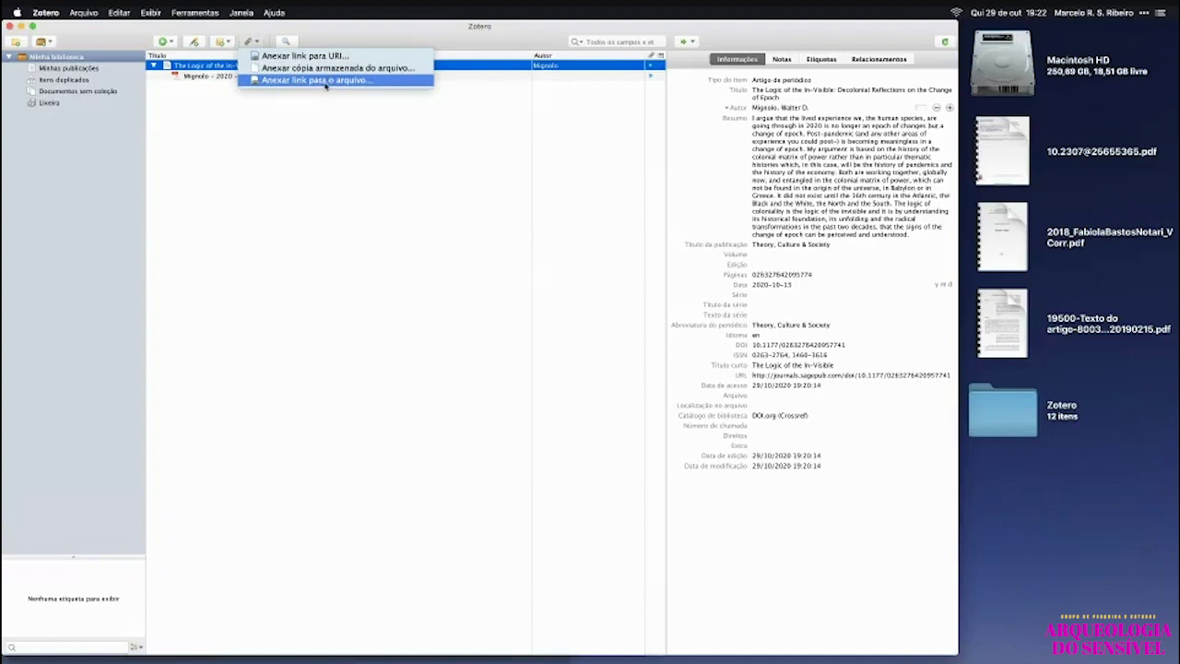
pyautogui.click(319, 242)
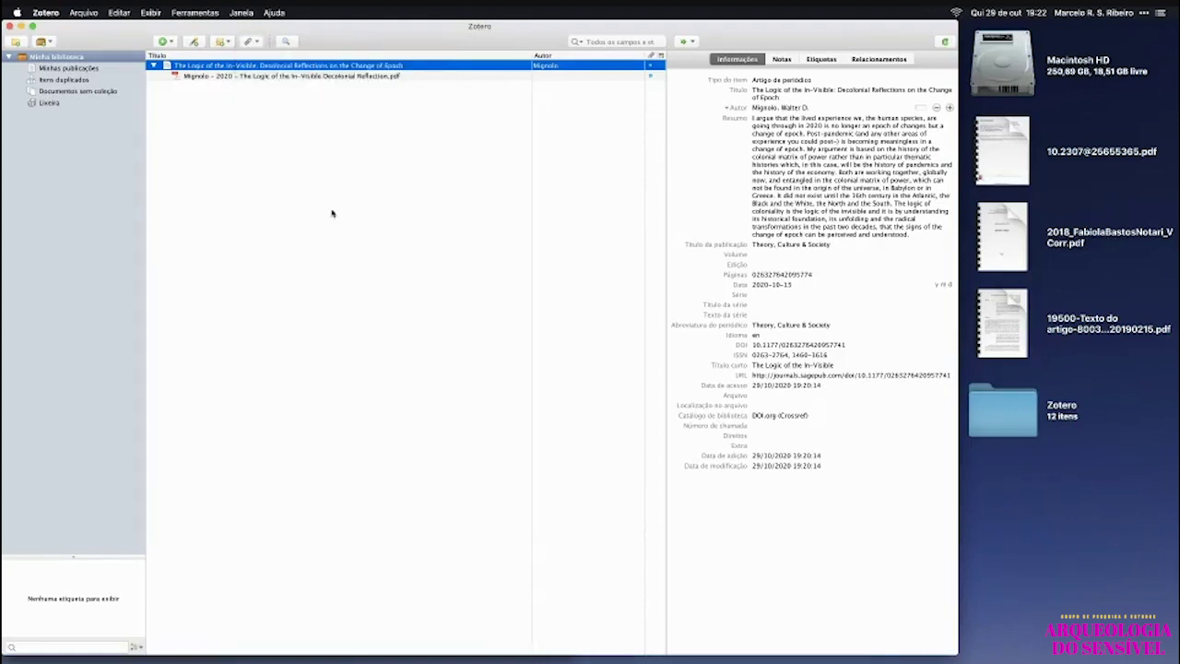
pyautogui.click(155, 66)
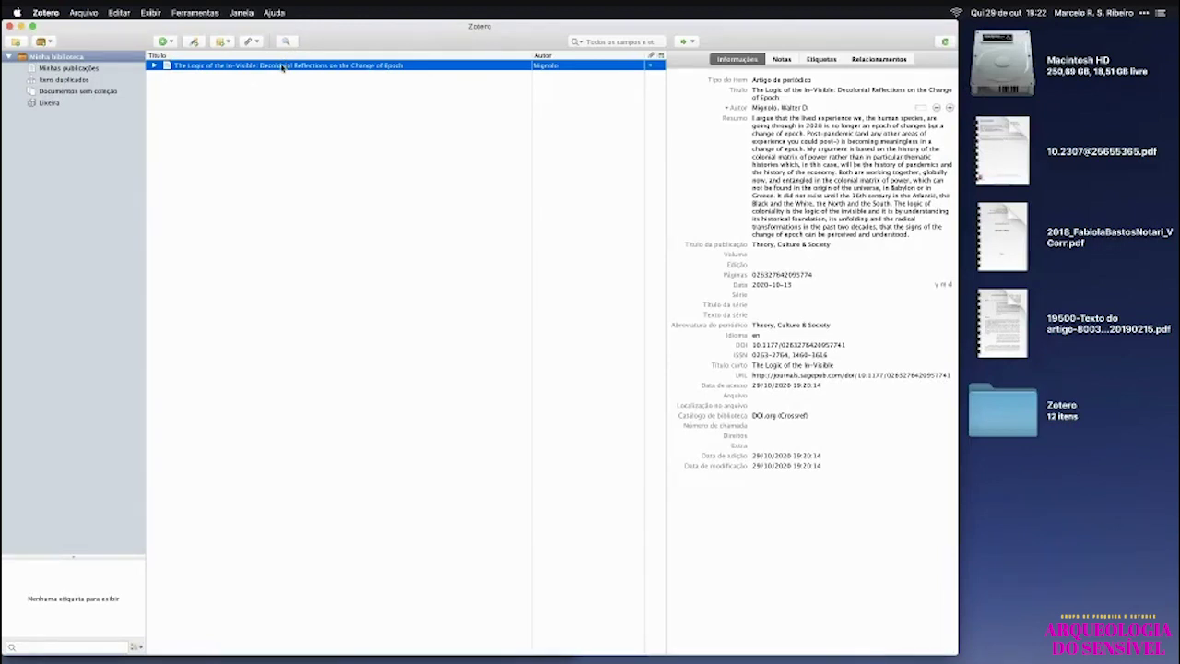
# Review the remaining general preferences, including what is copied between group libraries, and close them.
pyautogui.press('super+Tab')
pyautogui.press('super+Tab')
pyautogui.press('super+comma')
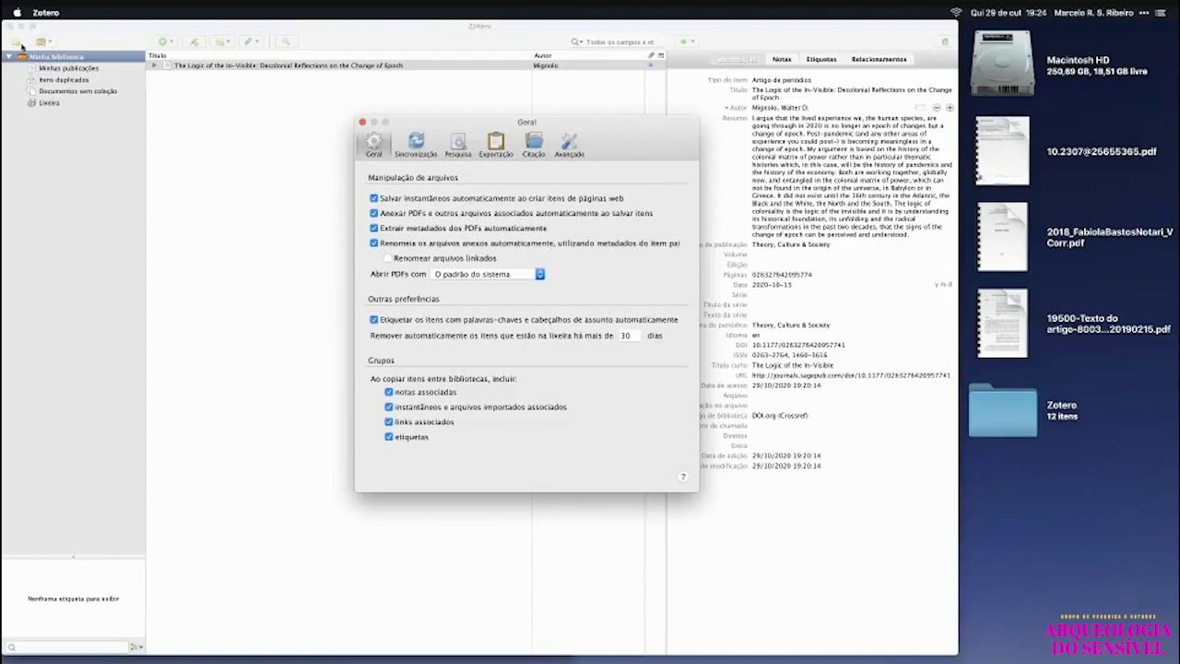
pyautogui.click(362, 122)
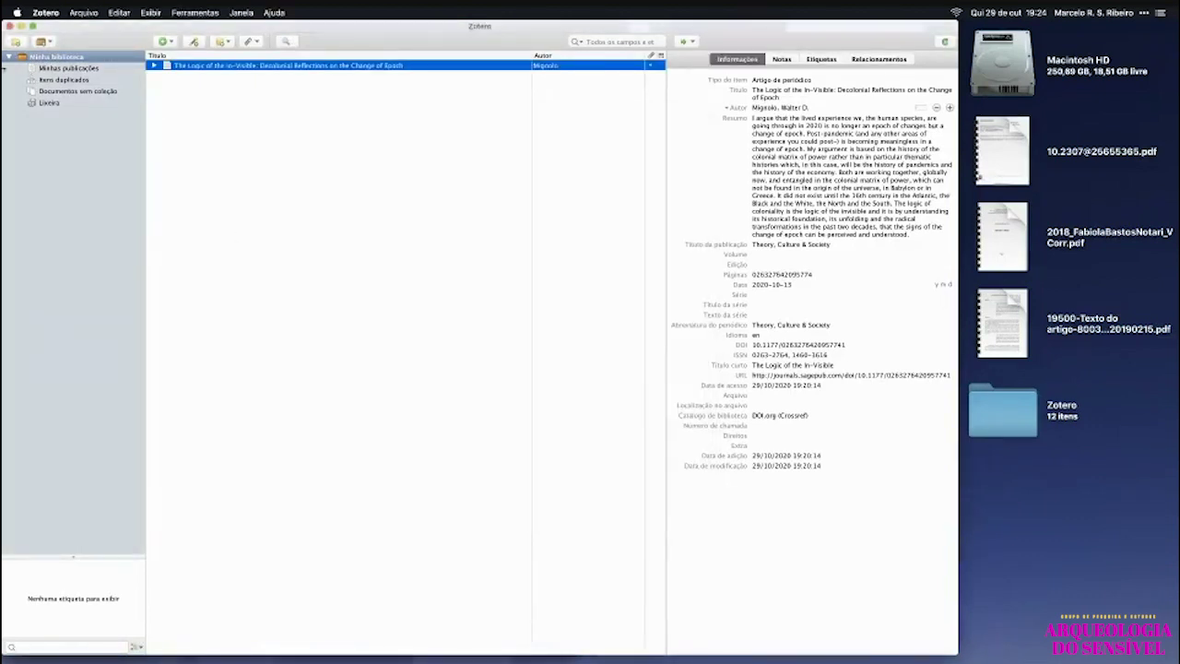
# Start a new group library and log in to the Zotero website with the prefilled account credentials.
pyautogui.click(42, 41)
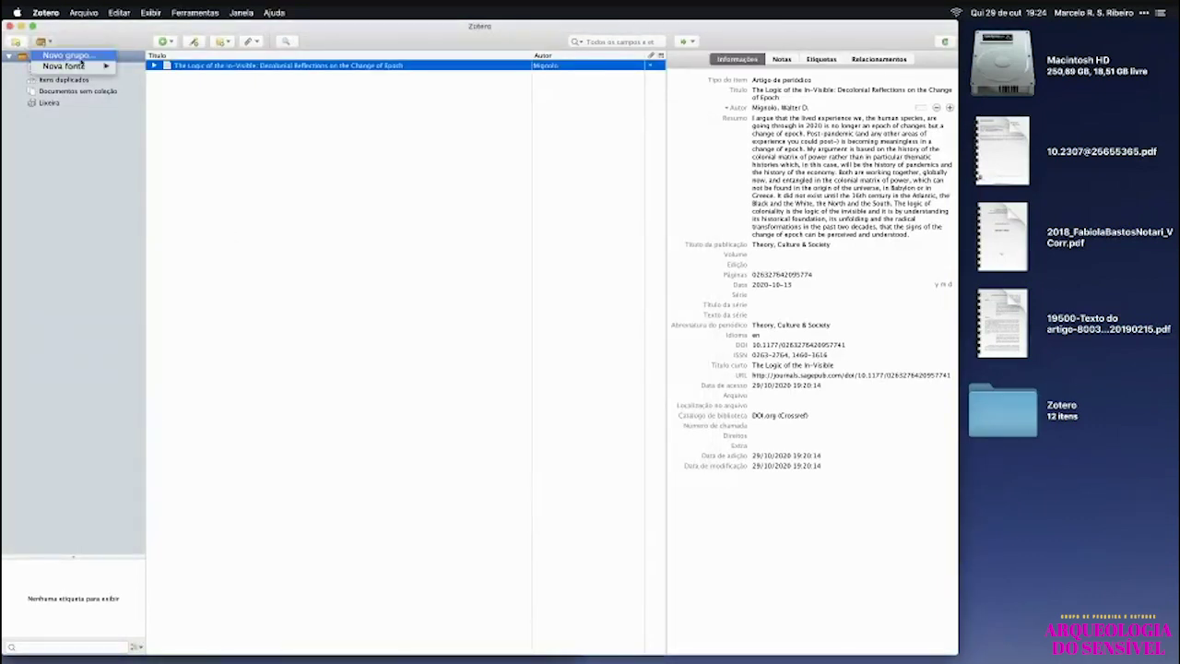
pyautogui.click(69, 56)
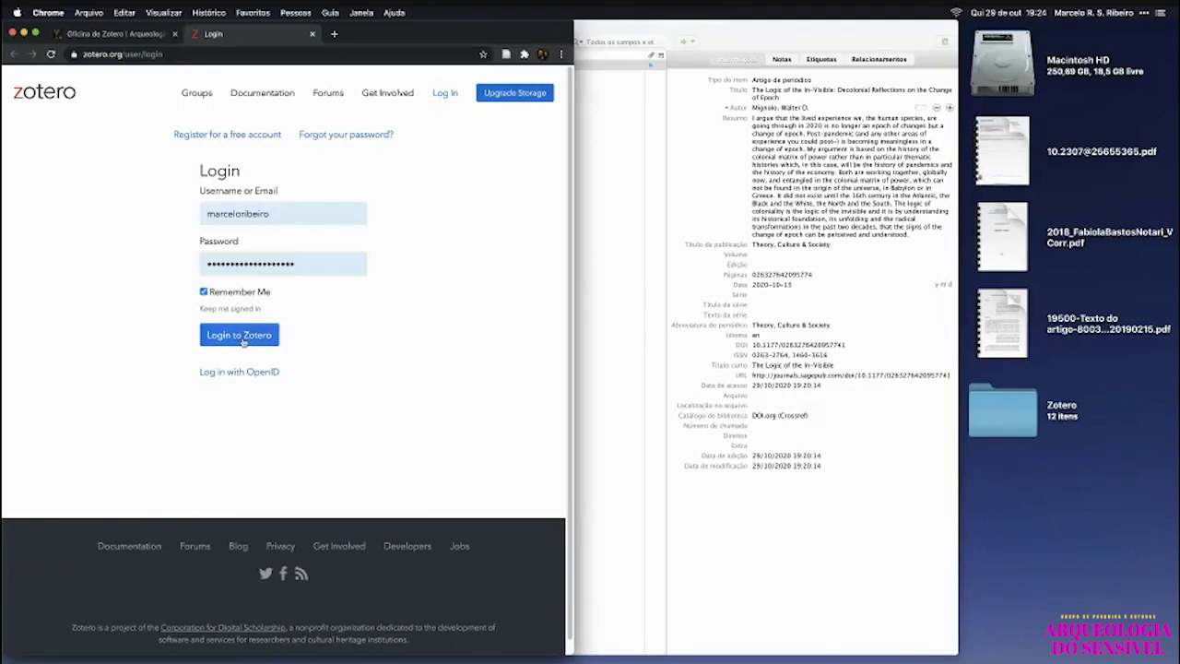
pyautogui.click(242, 337)
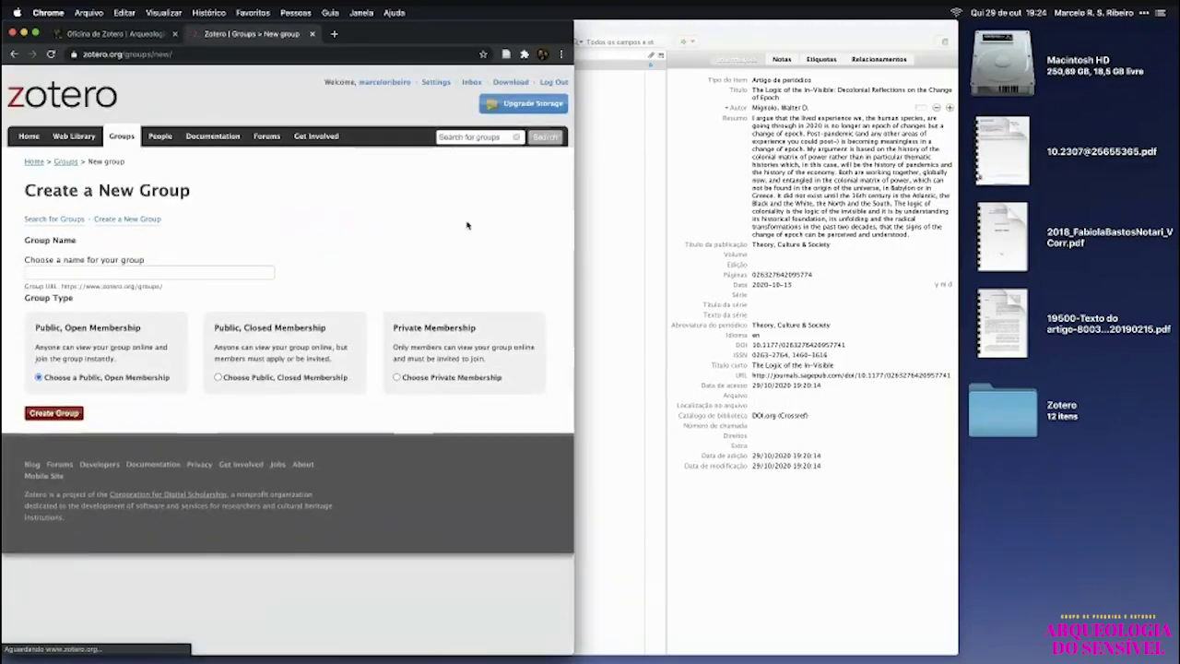
# Name the new group "Arqueologia do sensível".
pyautogui.click(96, 271)
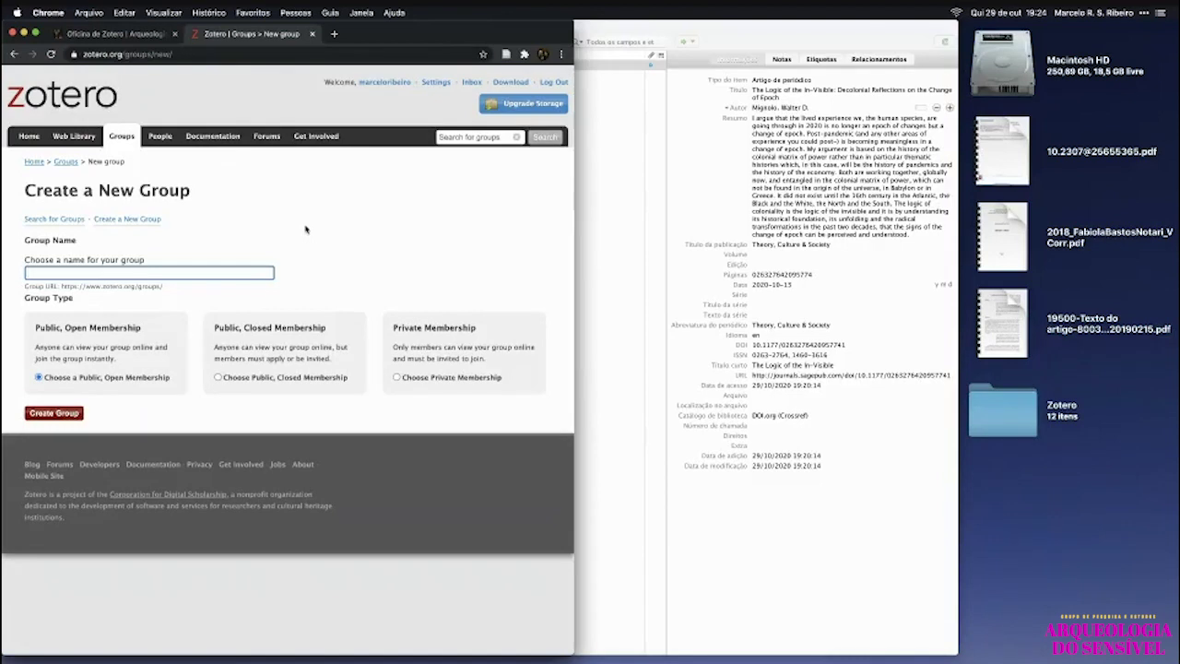
pyautogui.write('arqueologia')
pyautogui.press('super+a')
pyautogui.write('Arqueologia do sensível')
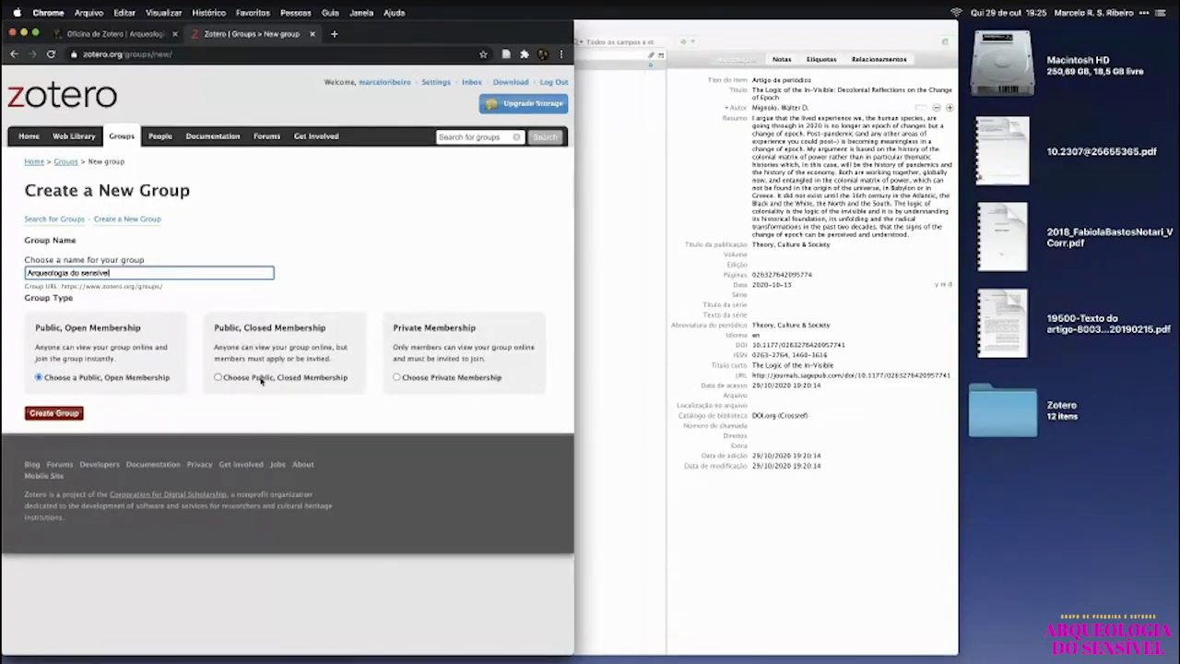
# Try the public closed and public open membership types, then set the group type to Private Membership.
pyautogui.click(218, 378)
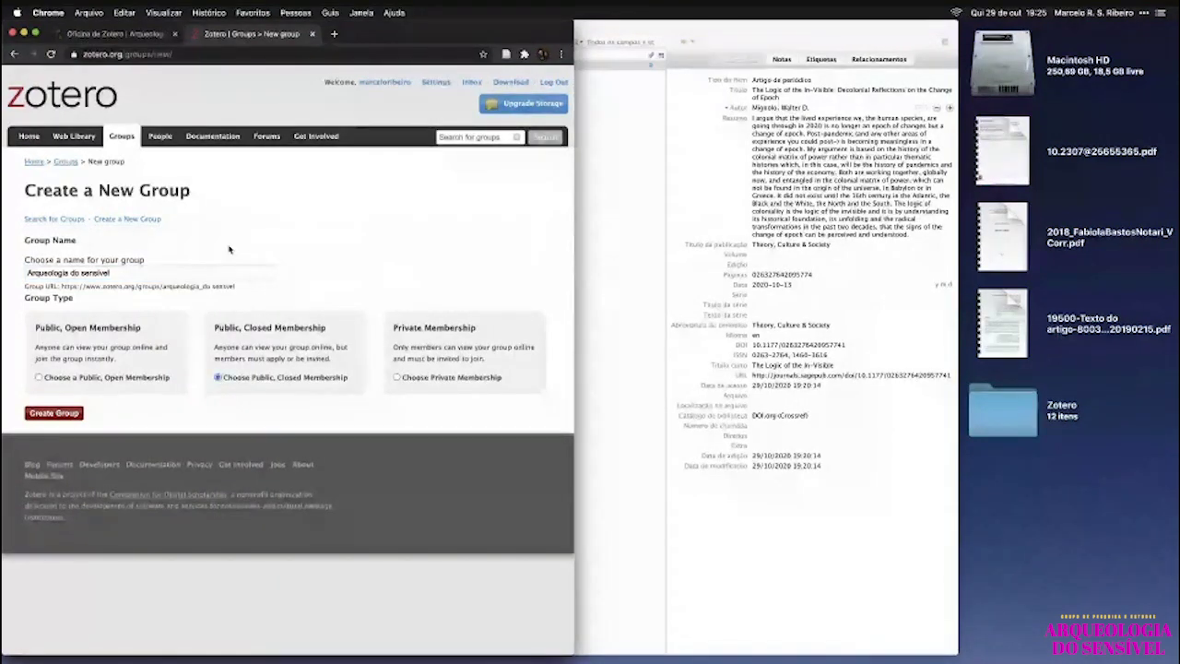
pyautogui.click(59, 380)
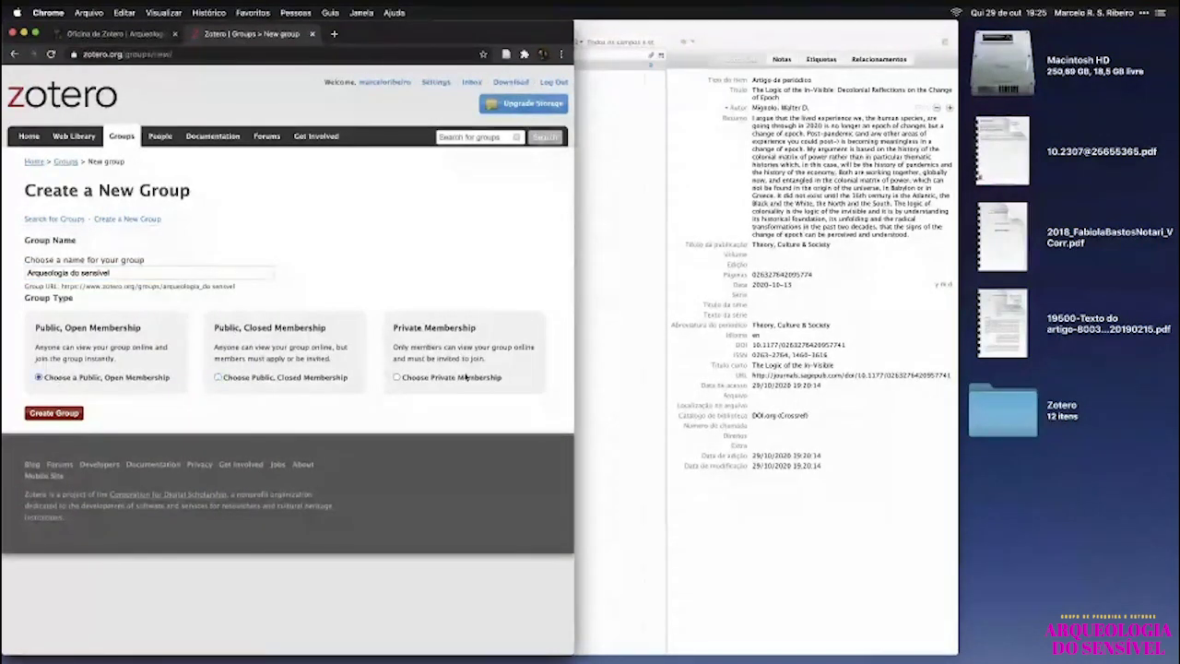
pyautogui.click(432, 379)
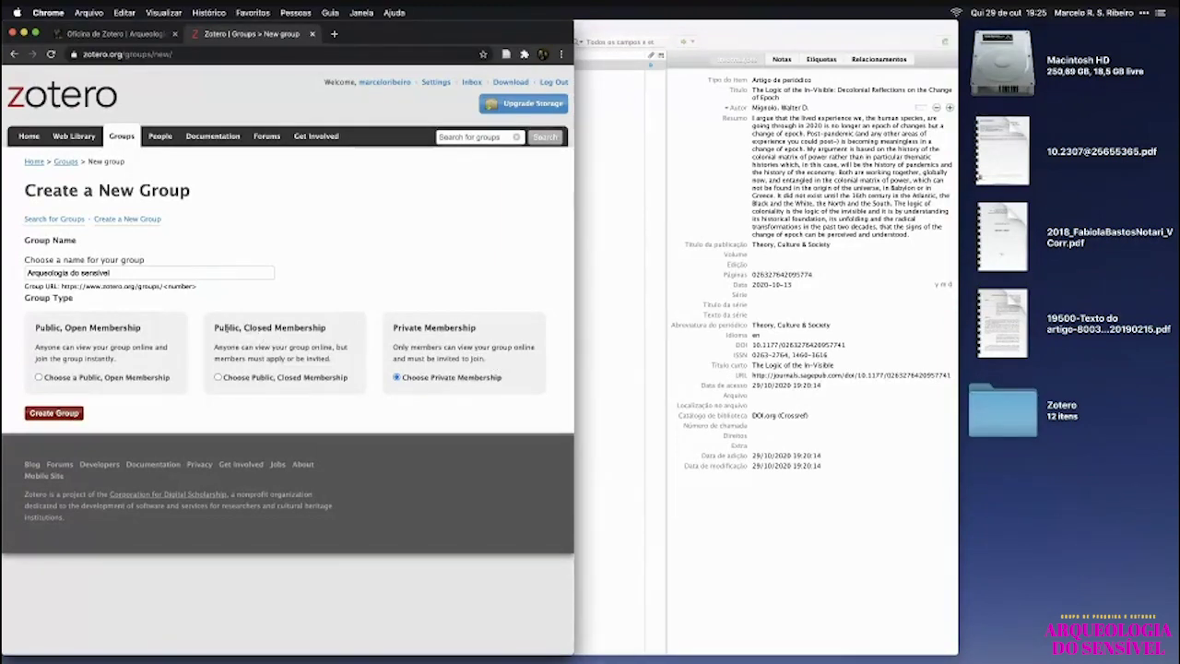
pyautogui.moveTo(243, 327); pyautogui.dragTo(320, 328)
pyautogui.click(345, 323)
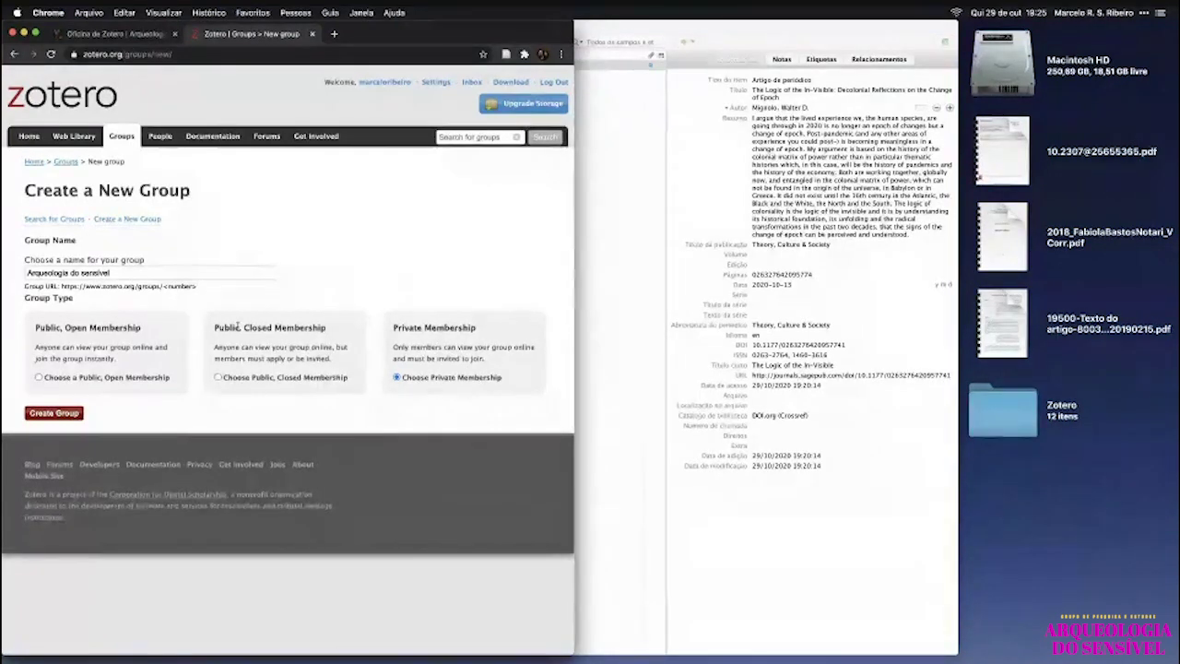
# Create the group with private membership and save its library settings with reading and editing allowed for any group member.
pyautogui.click(131, 276)
pyautogui.press('Tab')
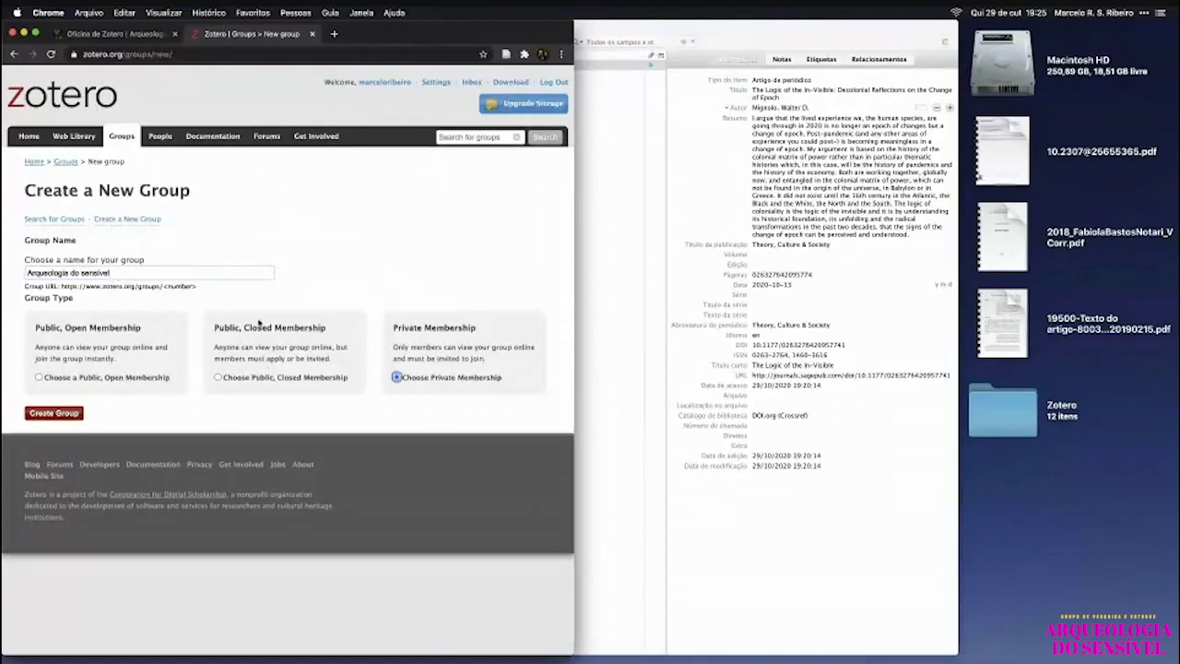
pyautogui.click(424, 376)
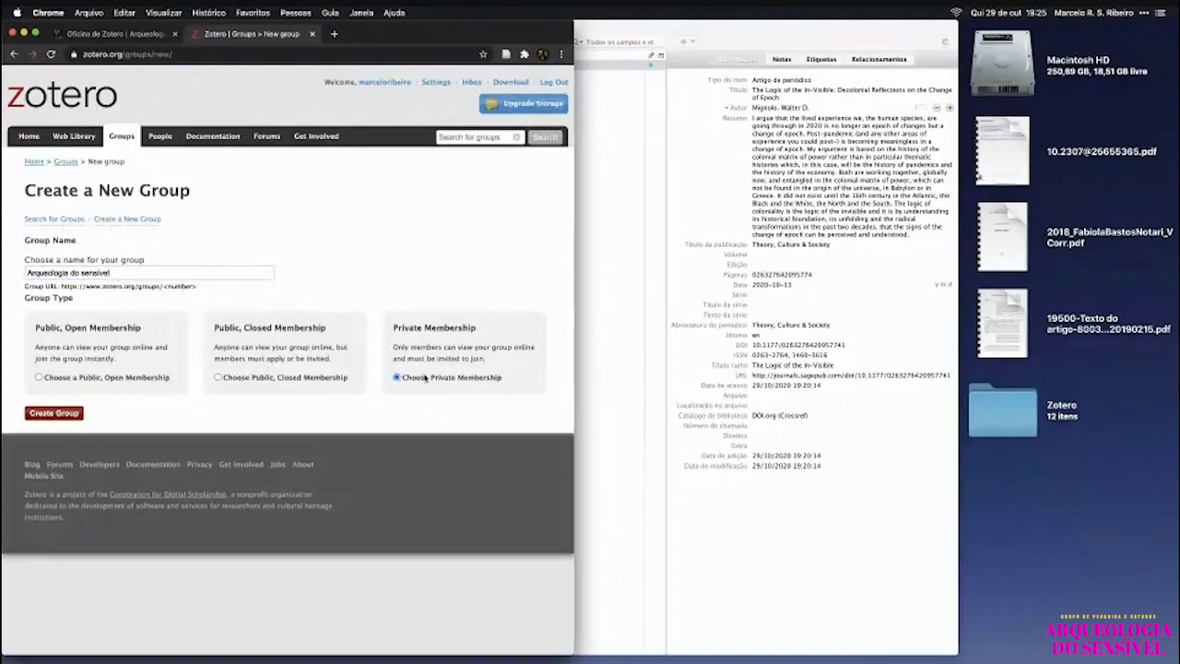
pyautogui.click(57, 415)
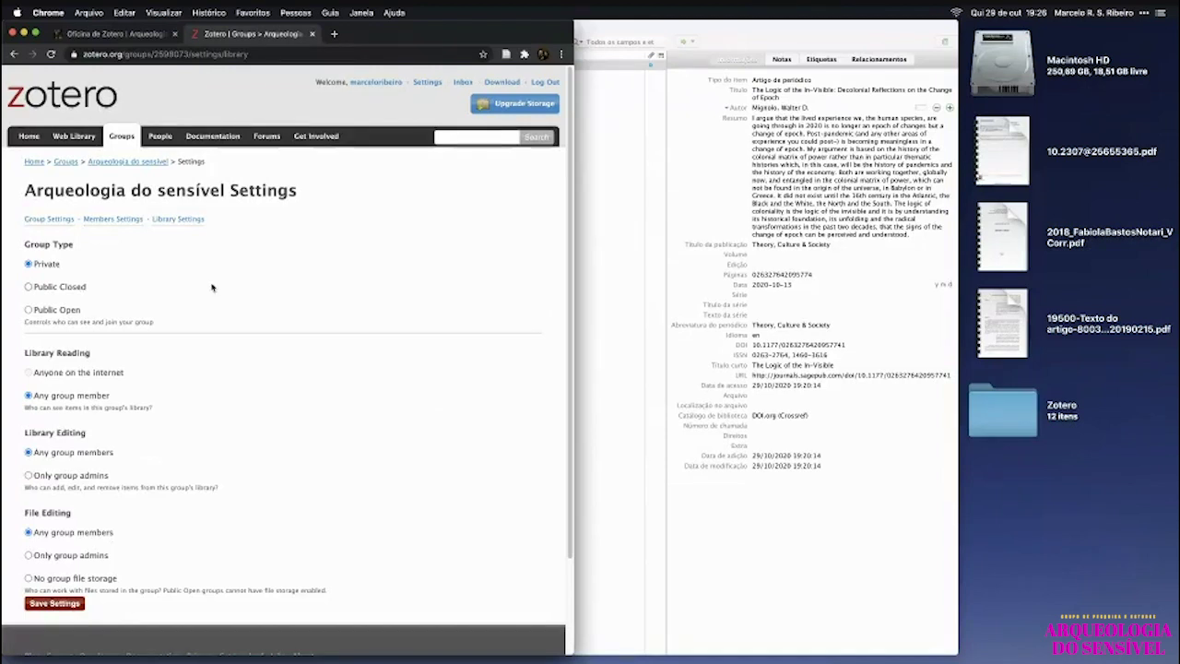
pyautogui.scroll(-1, 203, 304)
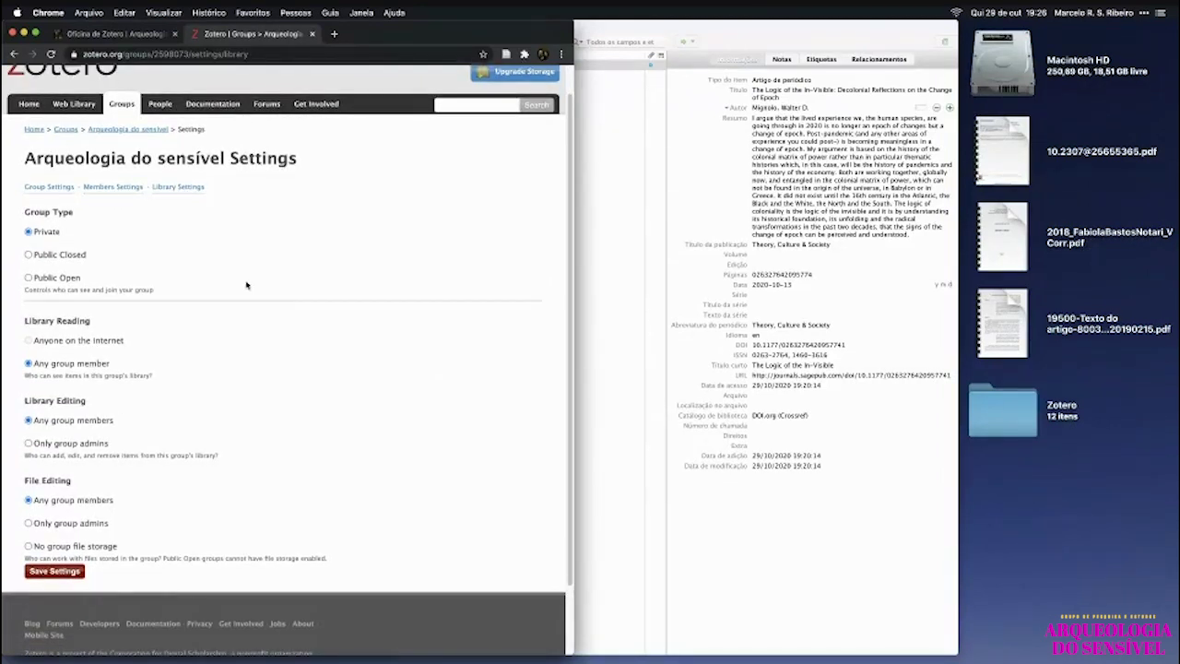
pyautogui.click(49, 573)
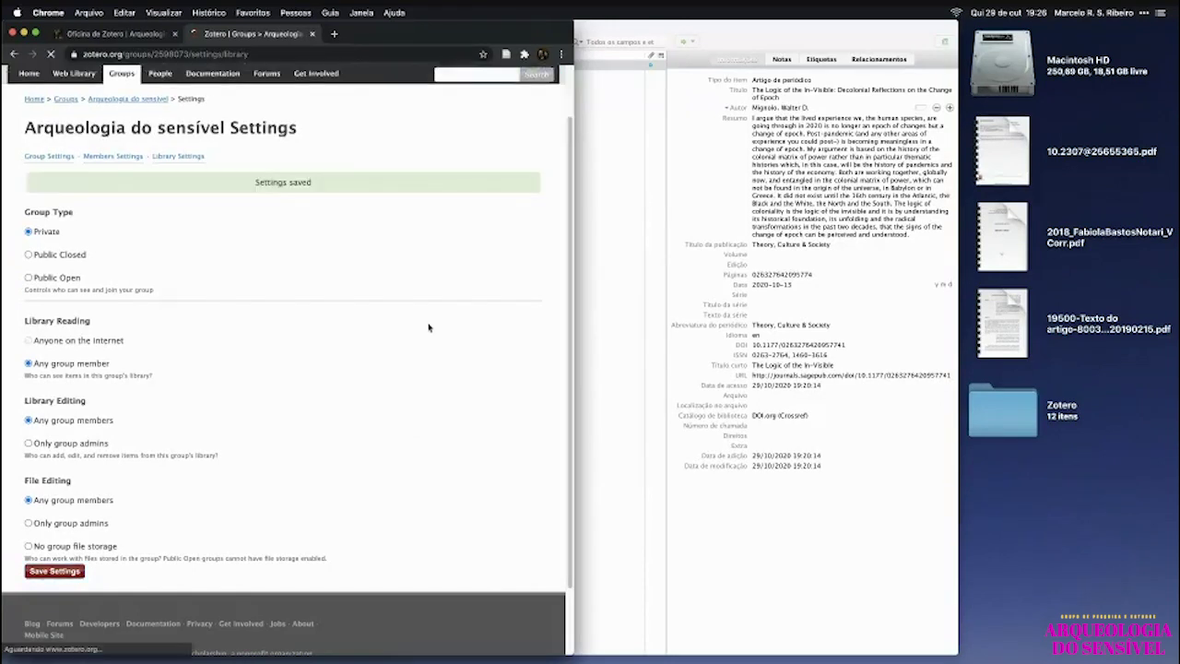
# Switch to the Zotero desktop app, sync it, view the Arqueologia do sensível group library, and return to Minha biblioteca.
pyautogui.click(727, 41)
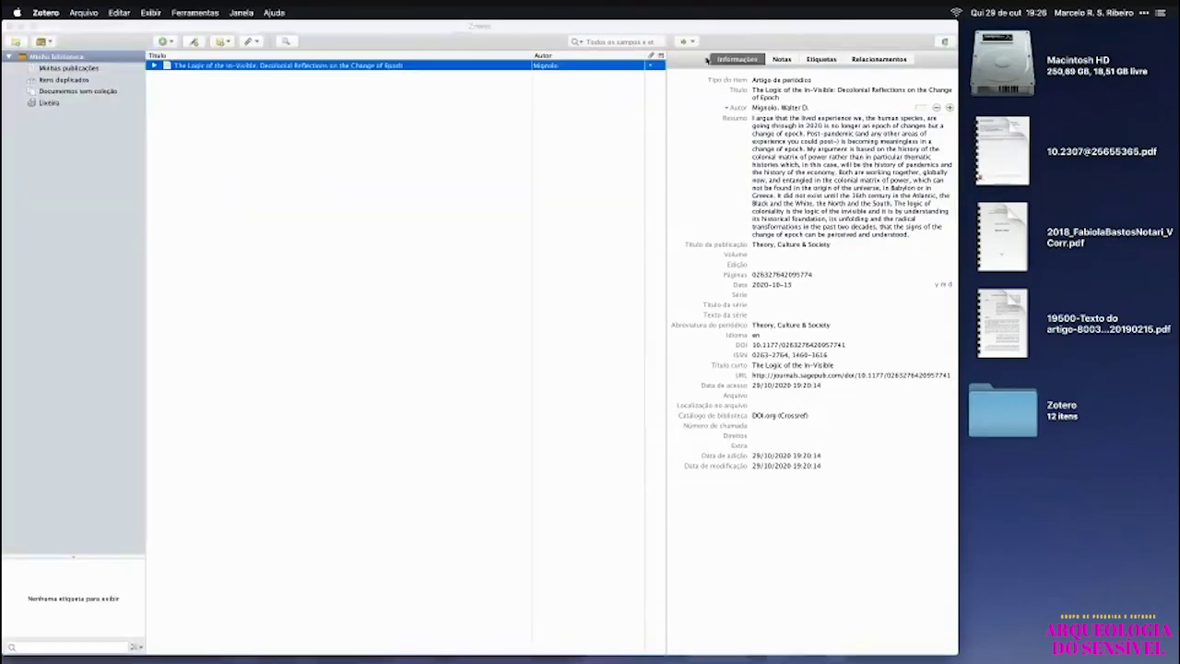
pyautogui.click(946, 43)
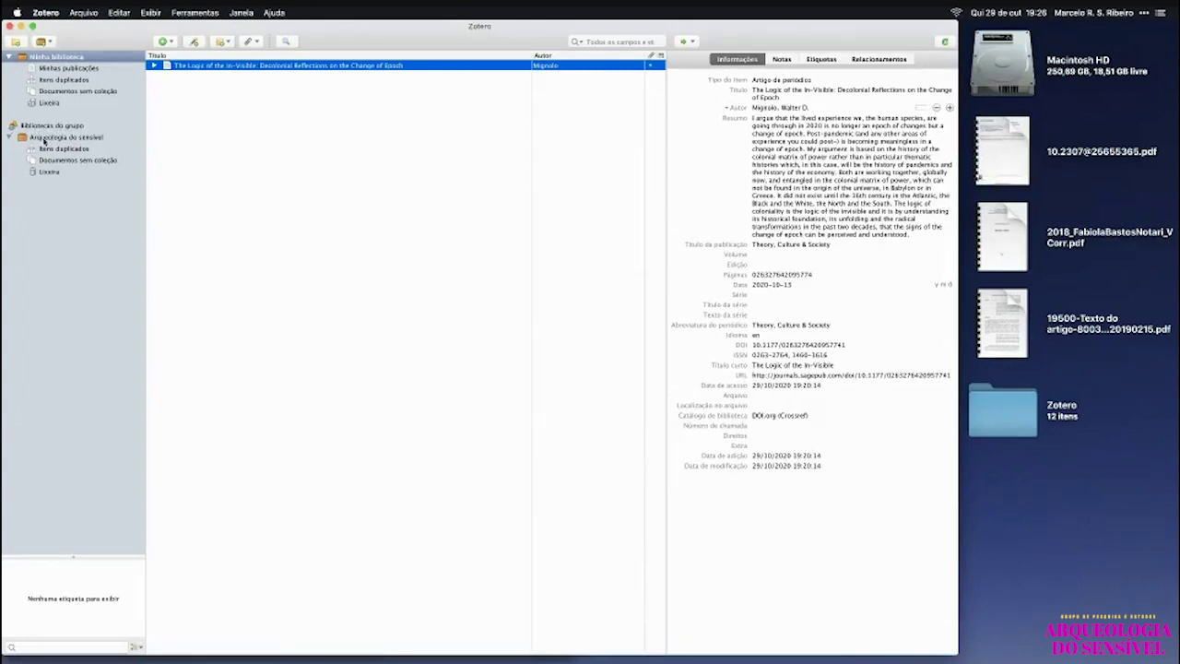
pyautogui.click(45, 138)
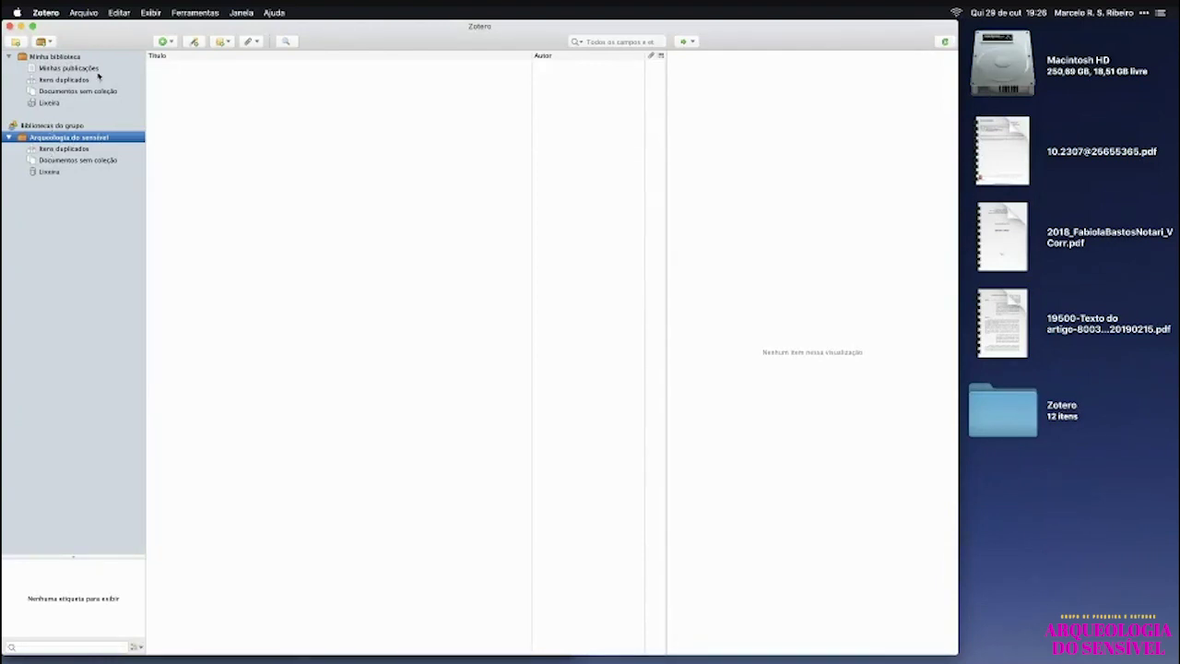
pyautogui.click(62, 57)
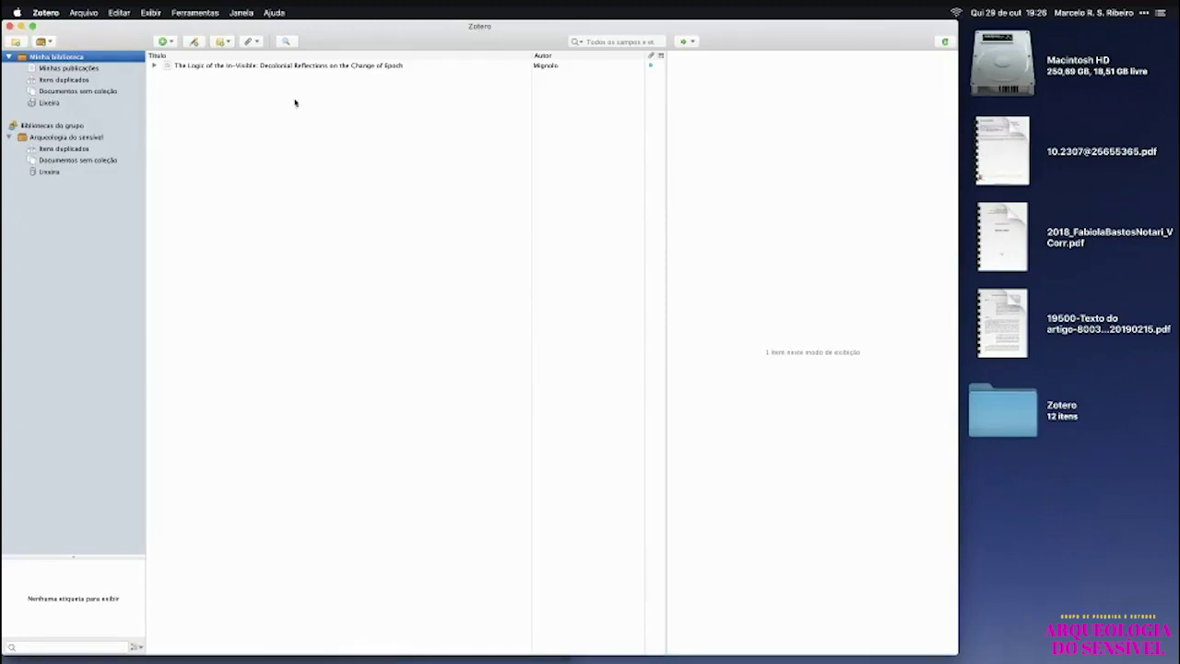
# Copy the article "The Logic of the In-Visible" from Minha biblioteca into the Arqueologia do sensível group library, and return to Minha biblioteca.
pyautogui.click(196, 68)
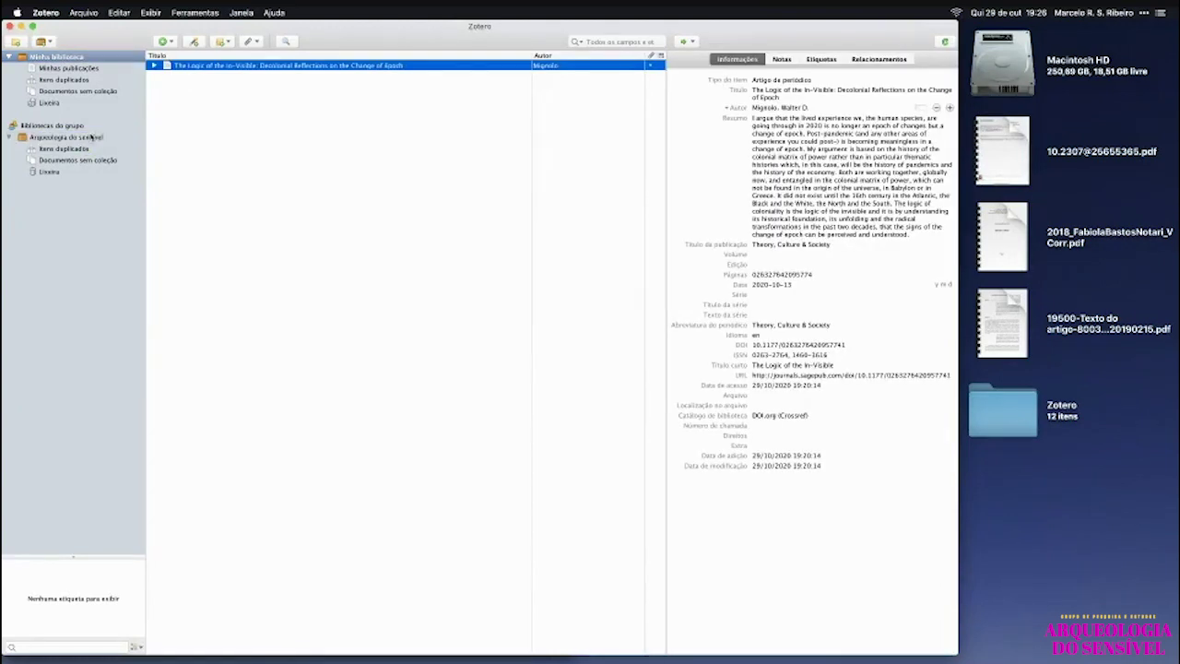
pyautogui.click(48, 140)
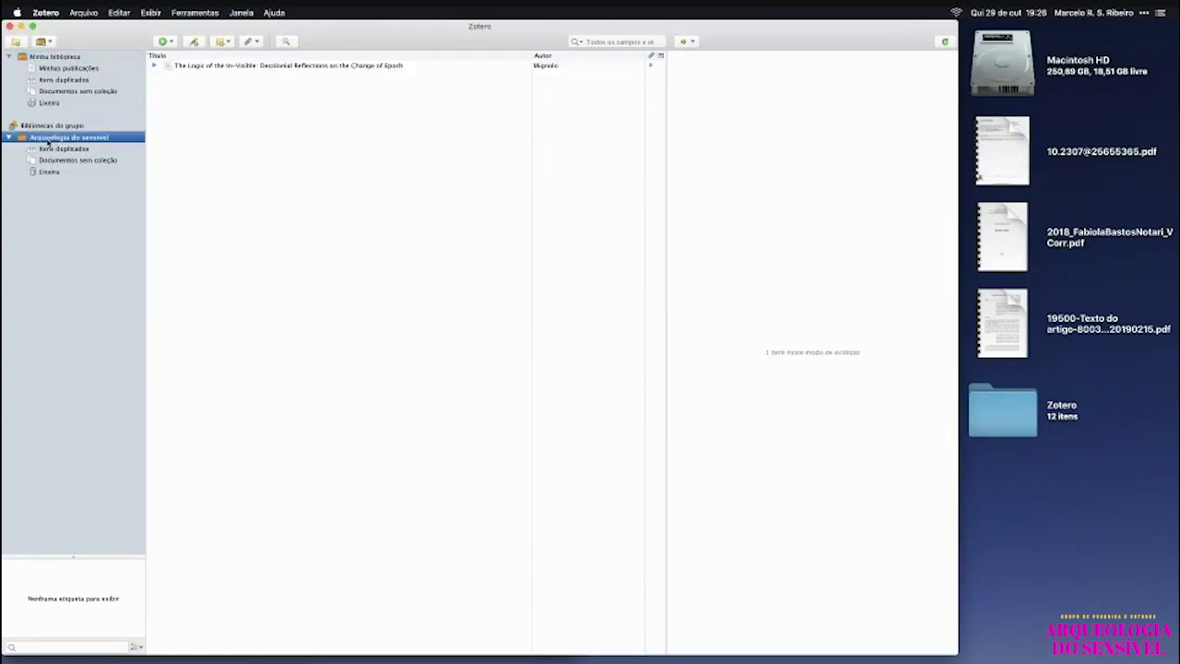
pyautogui.click(75, 59)
# Switch to Chrome, view the copied article's details in the Arqueologia do sensível online group library, and close that page.
pyautogui.press('super+Tab')
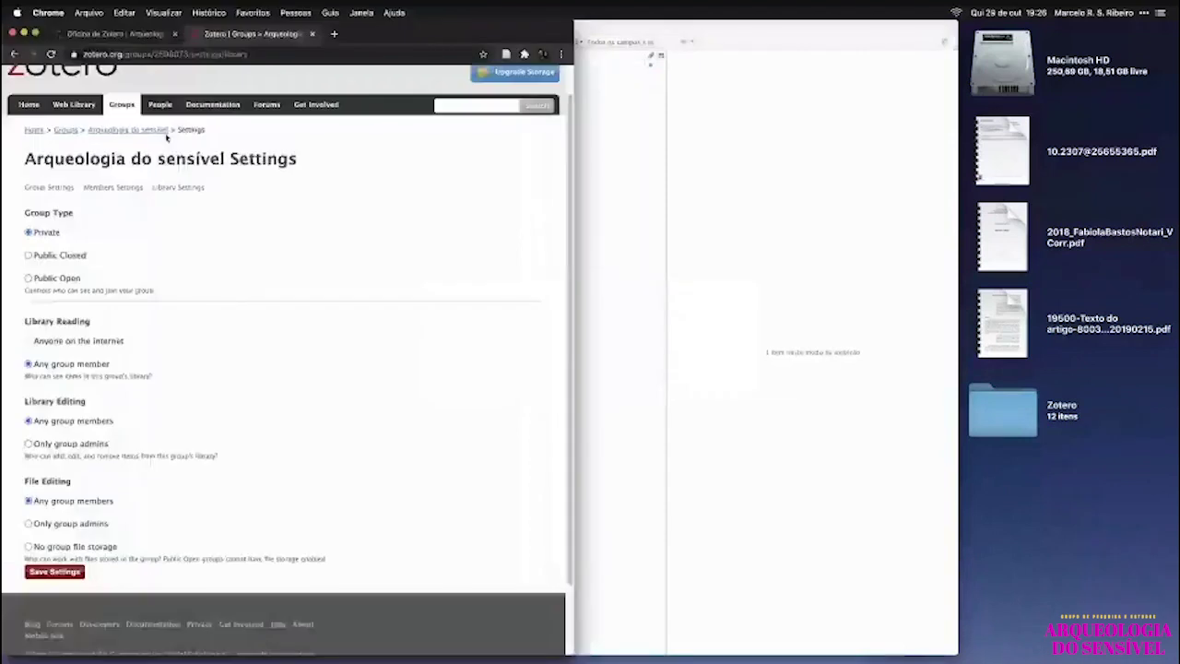
pyautogui.click(112, 130)
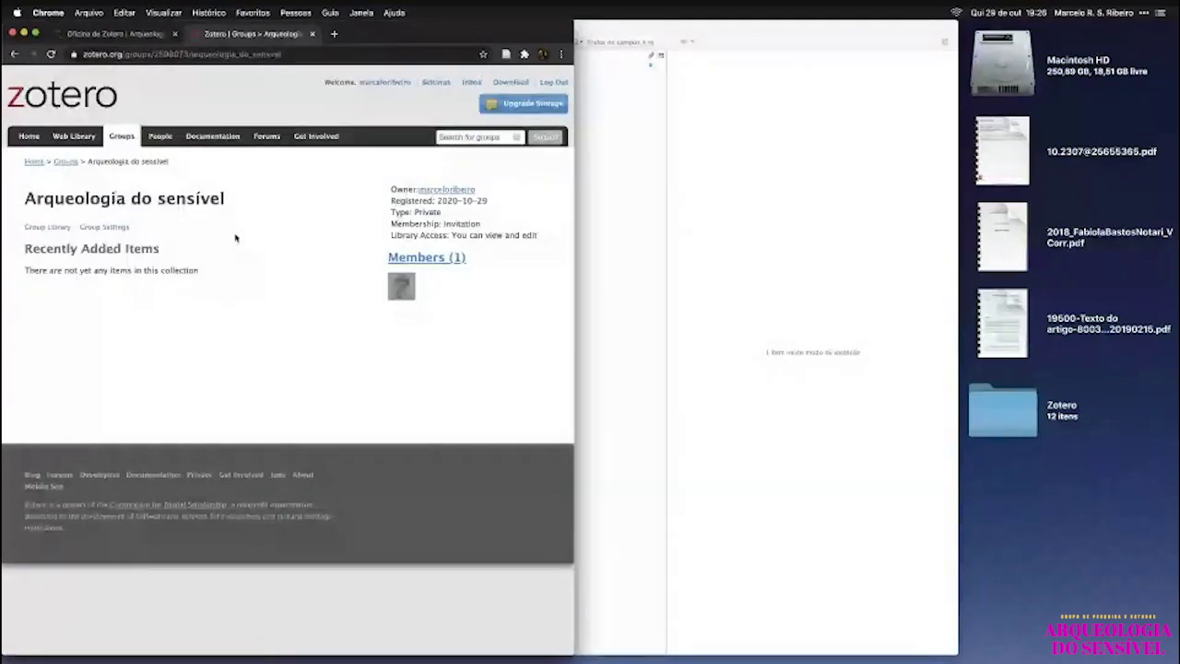
pyautogui.click(49, 228)
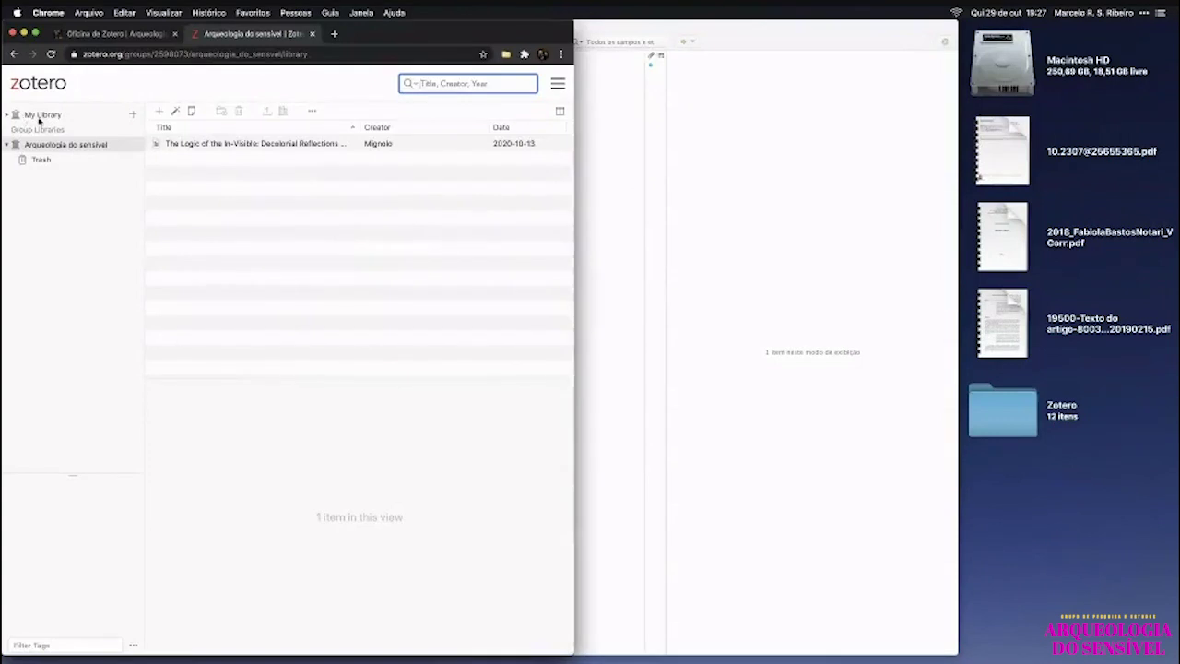
pyautogui.click(9, 116)
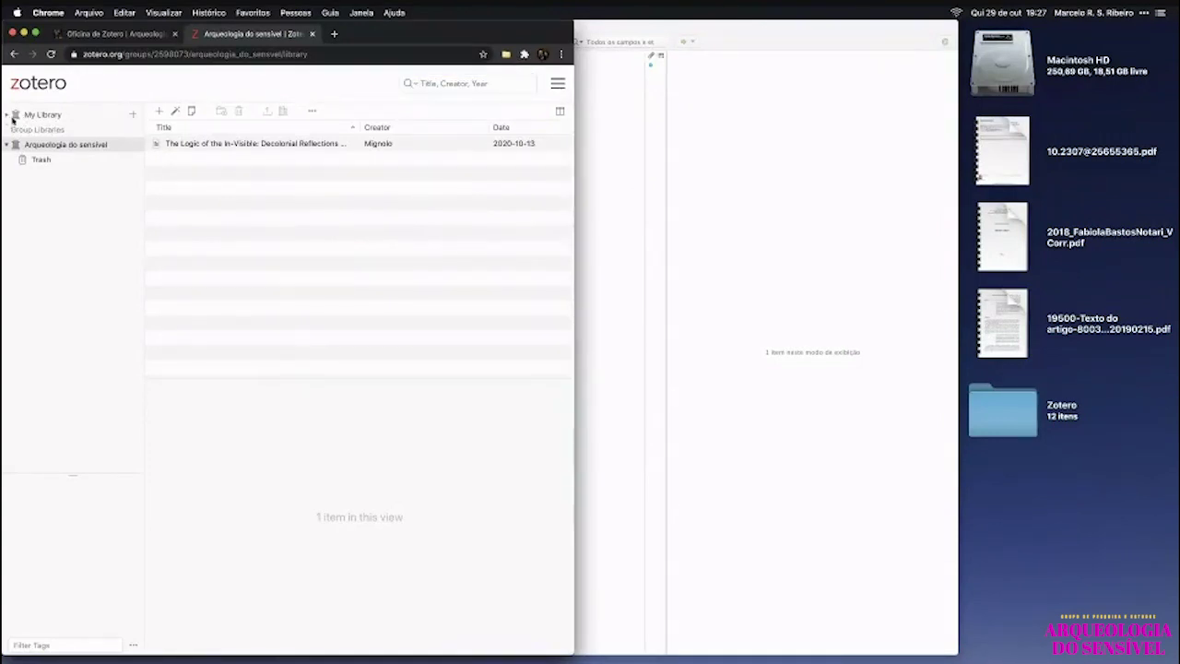
pyautogui.click(203, 144)
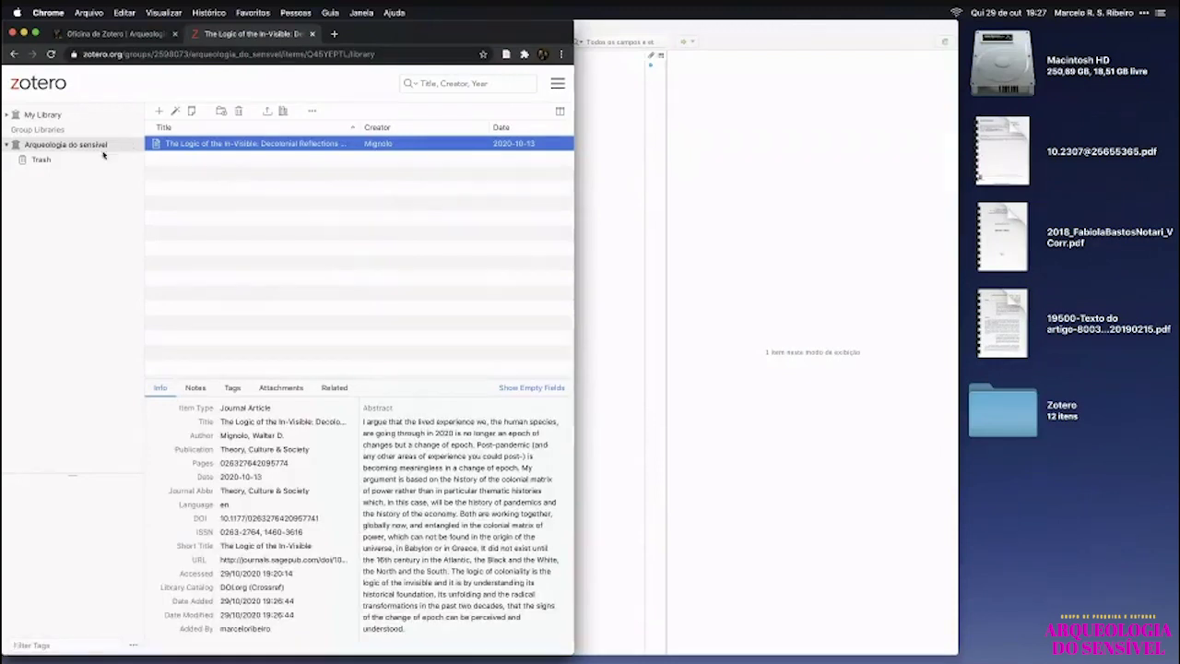
pyautogui.click(313, 34)
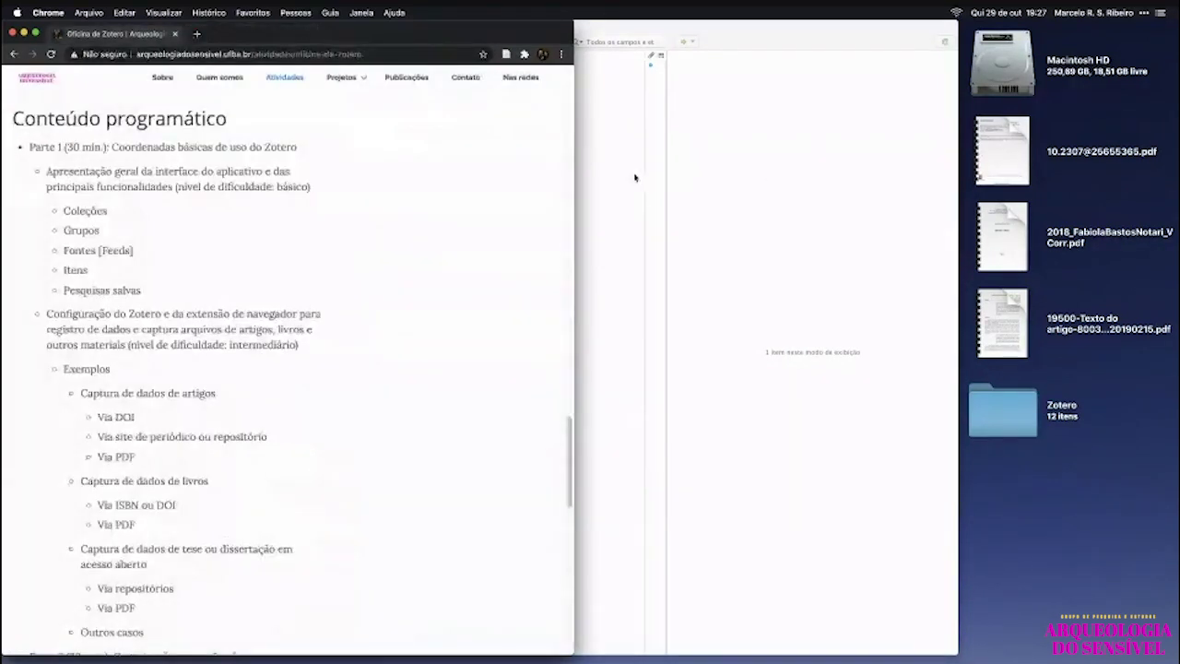
# Switch back to Zotero and review the general preferences for what is included when copying items between libraries, such as associated notes.
pyautogui.click(631, 360)
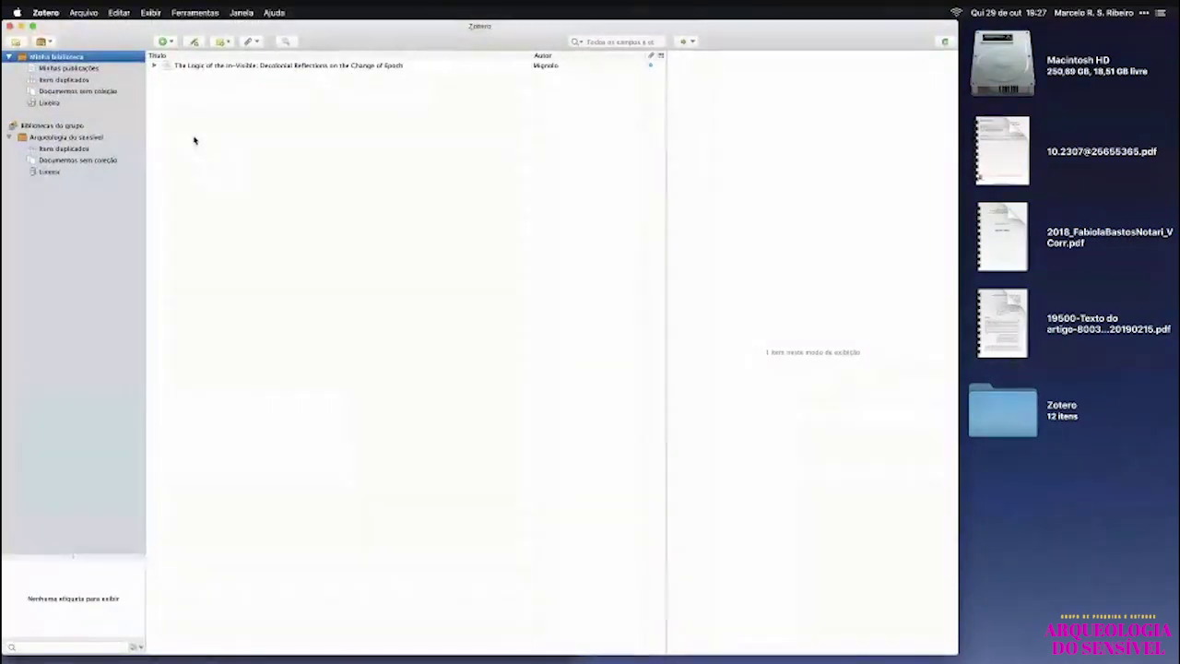
pyautogui.press('super+comma')
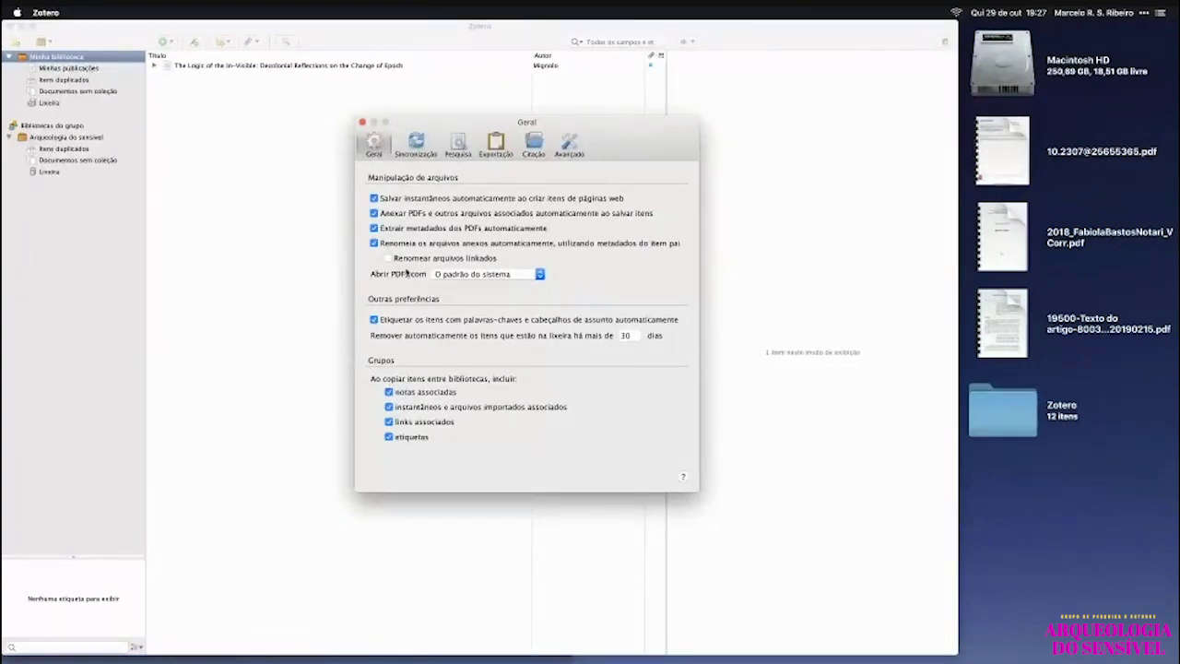
pyautogui.click(388, 393)
pyautogui.click(416, 395)
# Review the synchronization settings, close the preferences, and expand the article in Minha biblioteca to show its PDF attachment.
pyautogui.click(420, 144)
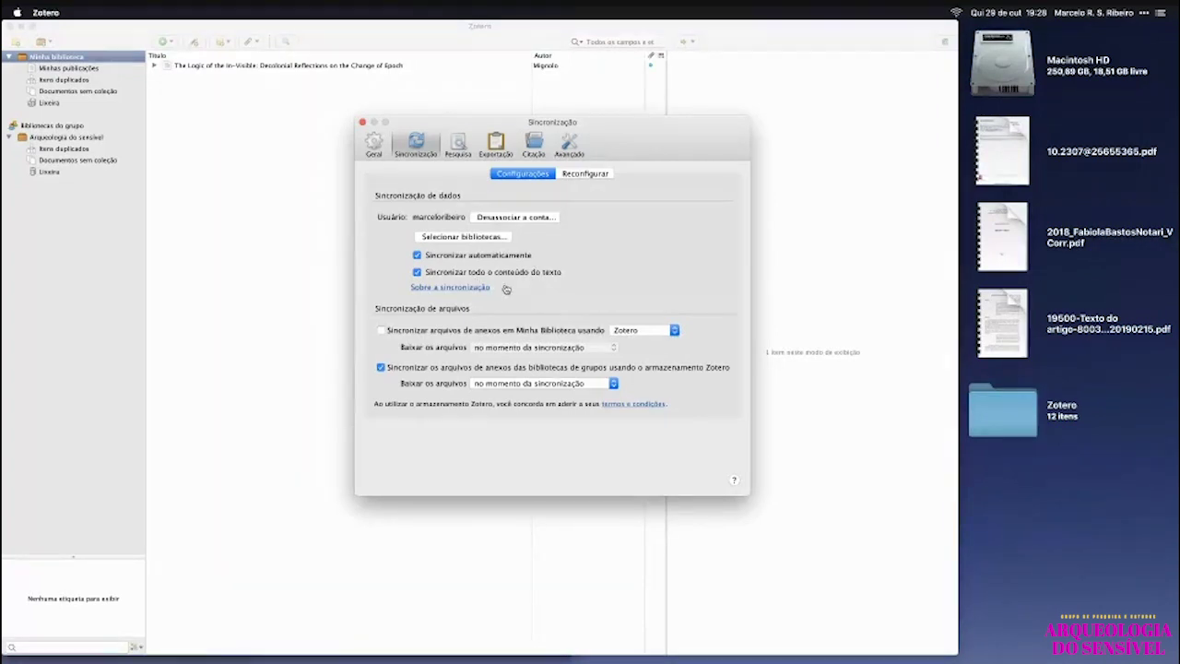
pyautogui.moveTo(524, 278)
pyautogui.click(154, 67)
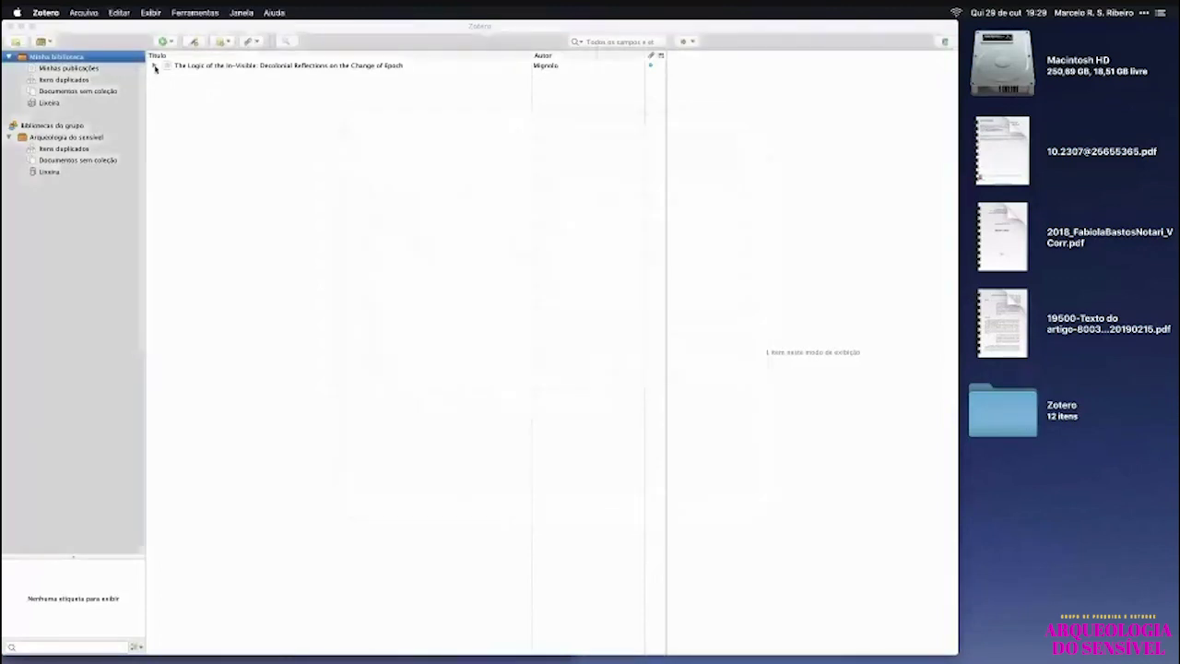
pyautogui.click(155, 67)
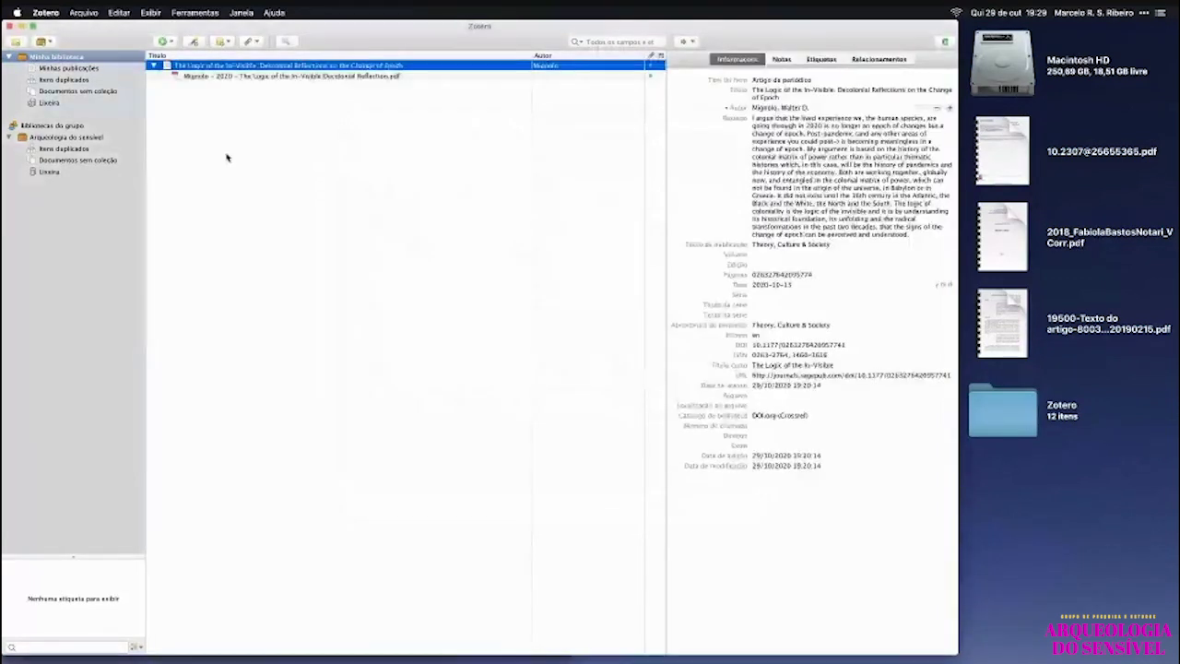
# In the synchronization preferences, try attachment file syncing for Minha biblioteca and turn it off again, keeping group library file syncing enabled.
pyautogui.press('super+comma')
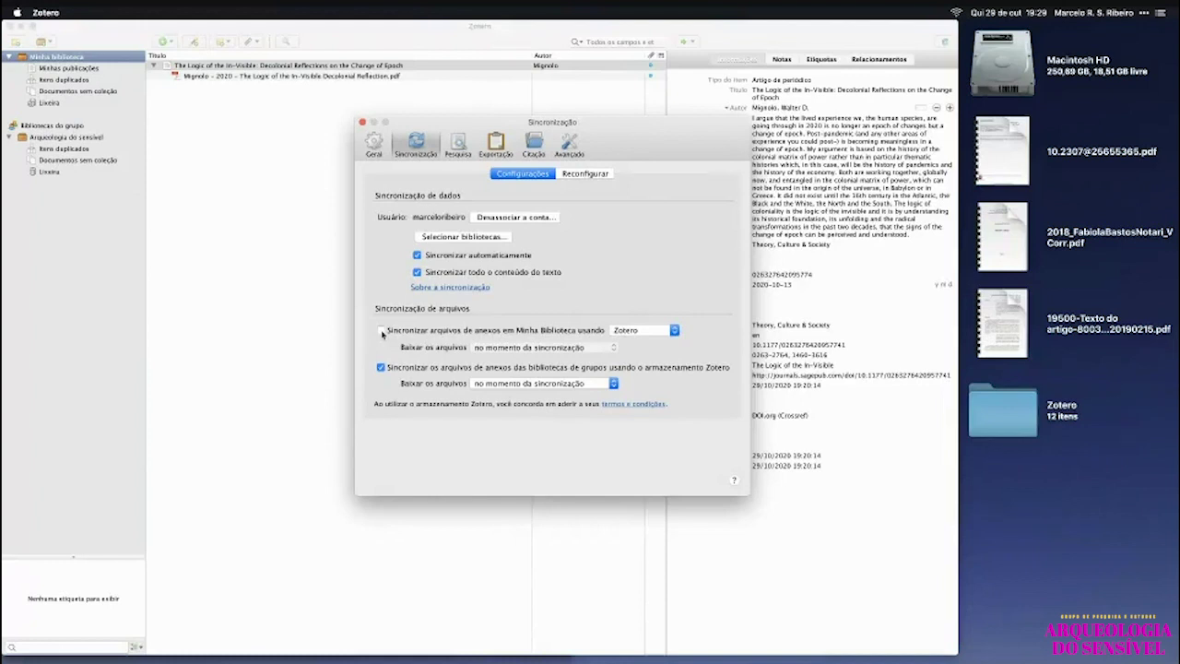
pyautogui.click(380, 331)
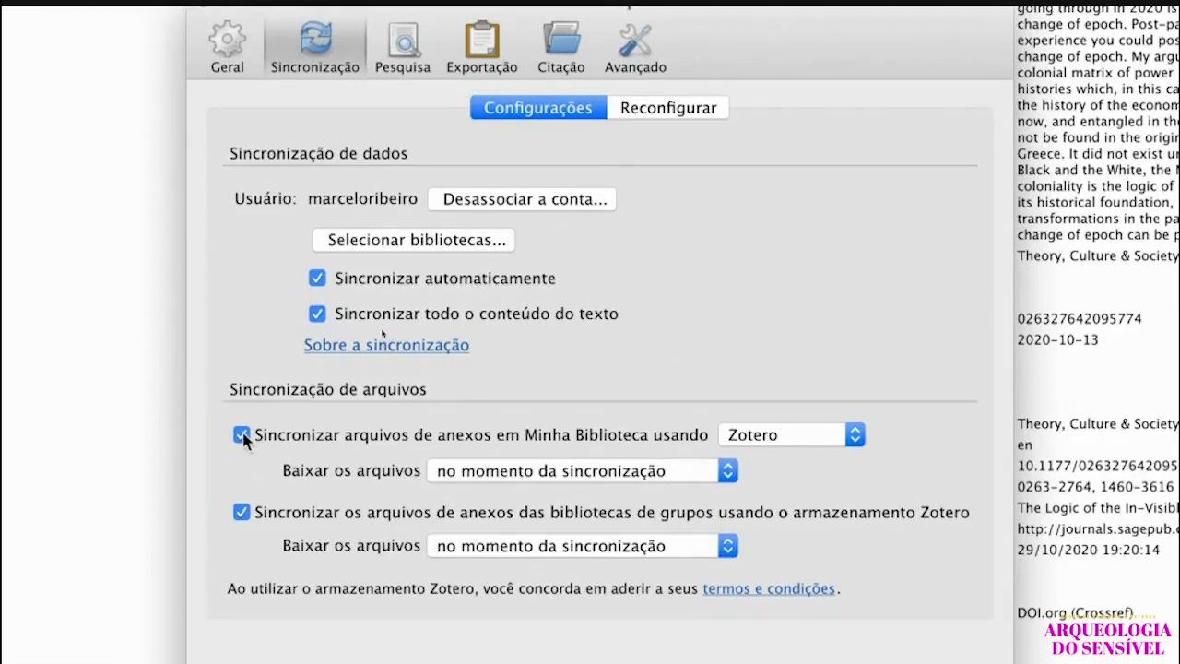
pyautogui.click(241, 434)
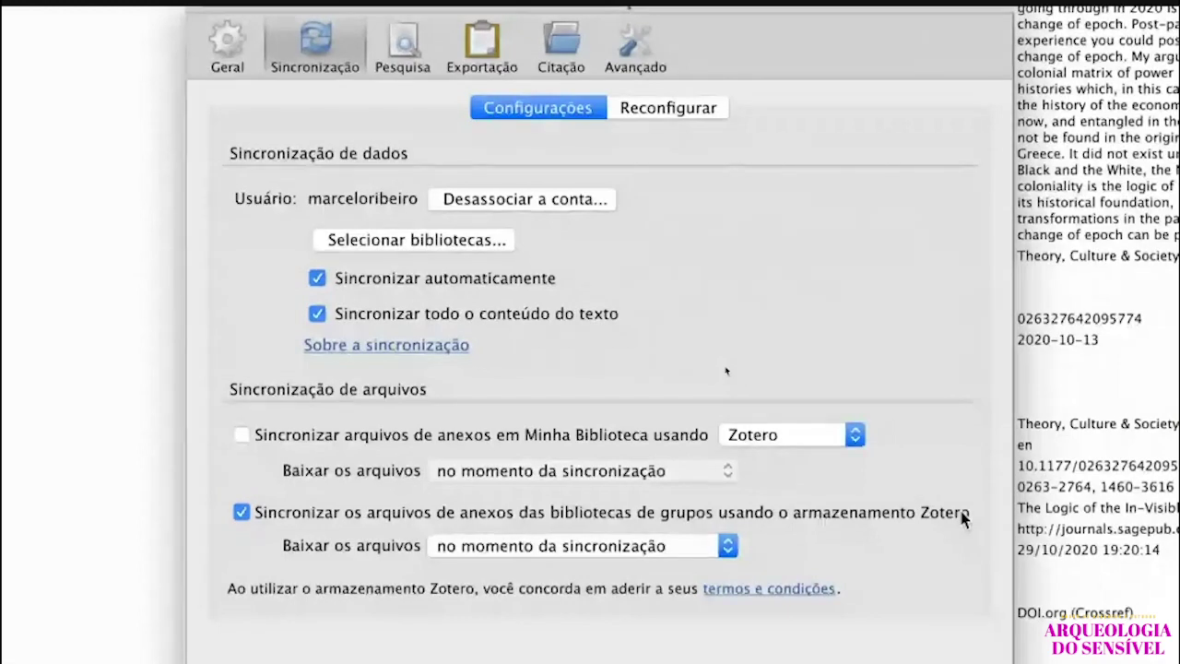
pyautogui.click(240, 513)
pyautogui.click(256, 518)
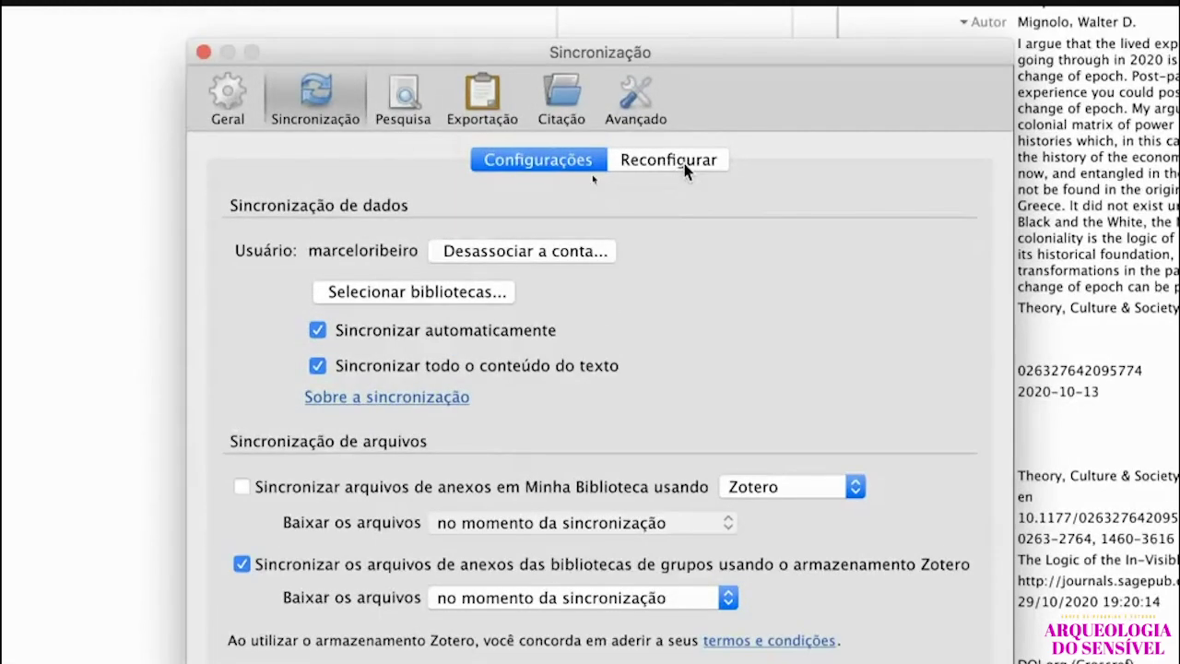
# Examine the sync reset options for replacing the online library and resetting file sync history, and return to the main sync settings.
pyautogui.click(683, 167)
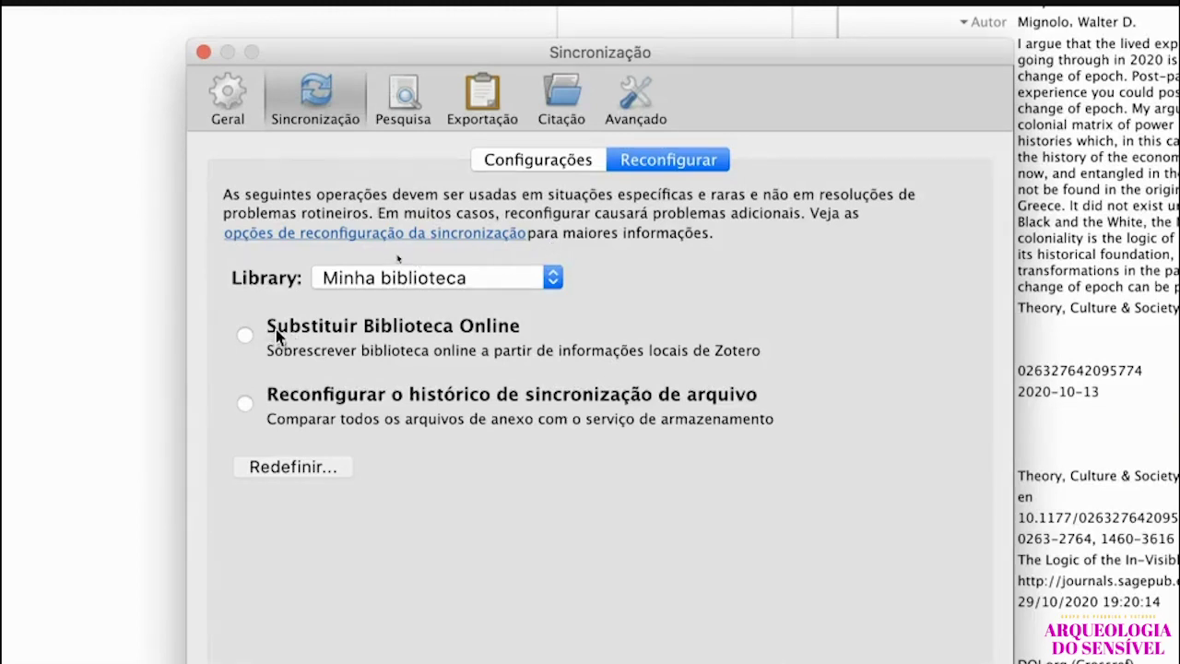
pyautogui.click(246, 336)
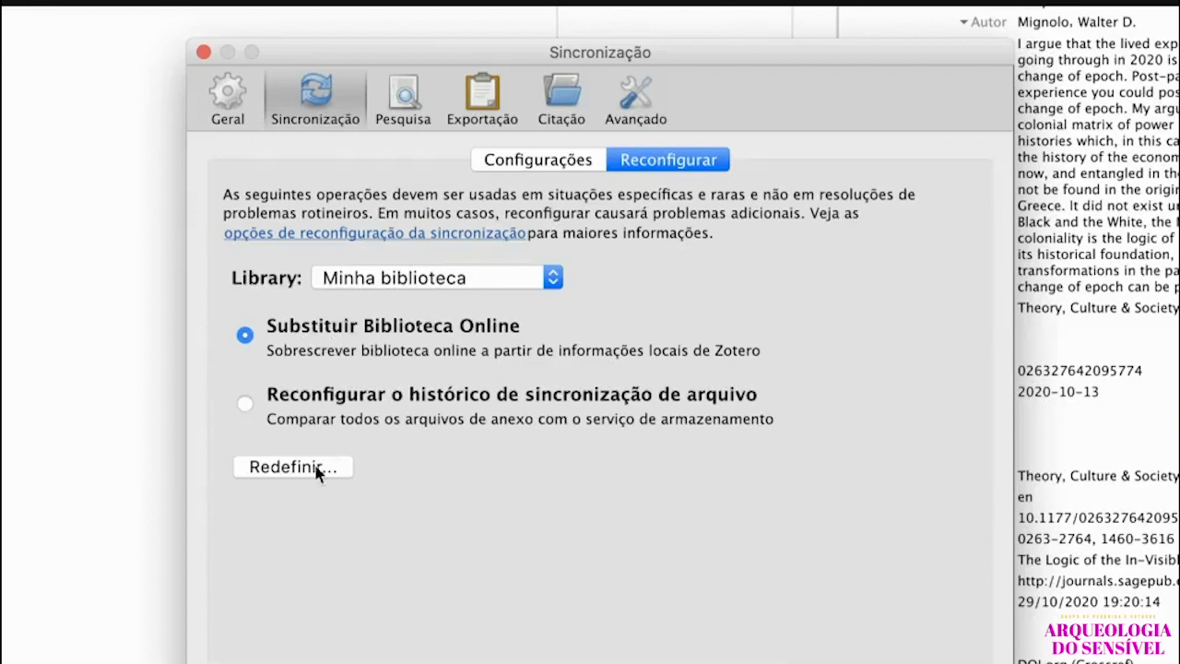
pyautogui.click(244, 403)
pyautogui.click(573, 160)
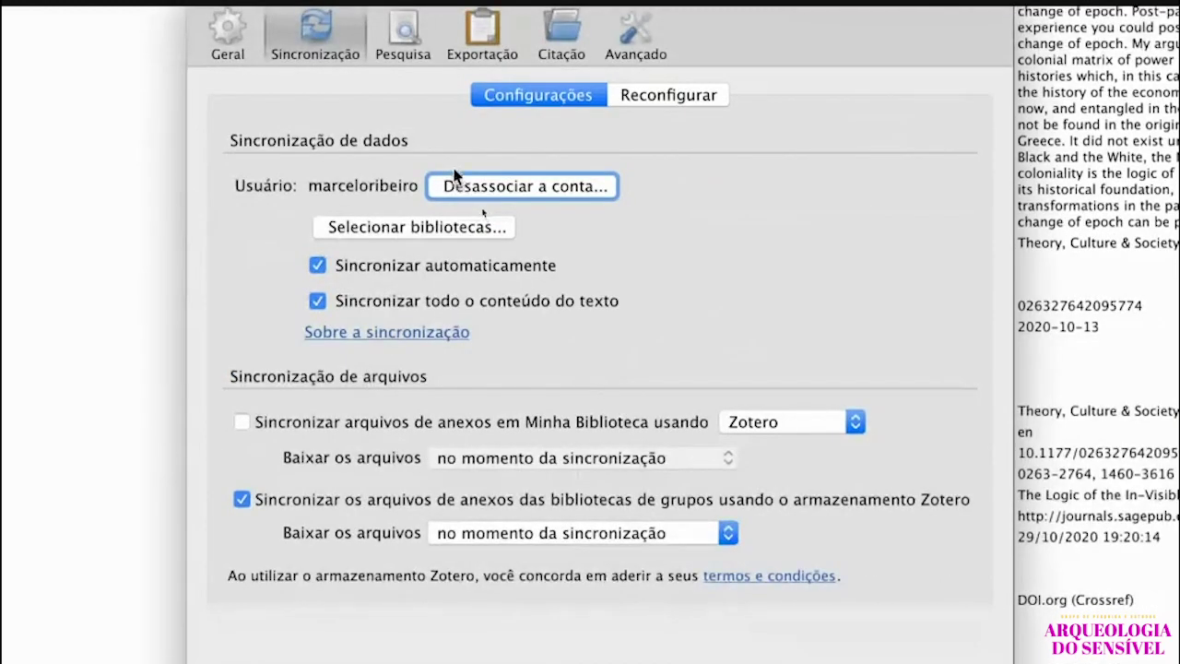
# Review the full-text indexing limits and statistics in the search preferences alongside the full-text content sync setting.
pyautogui.click(408, 46)
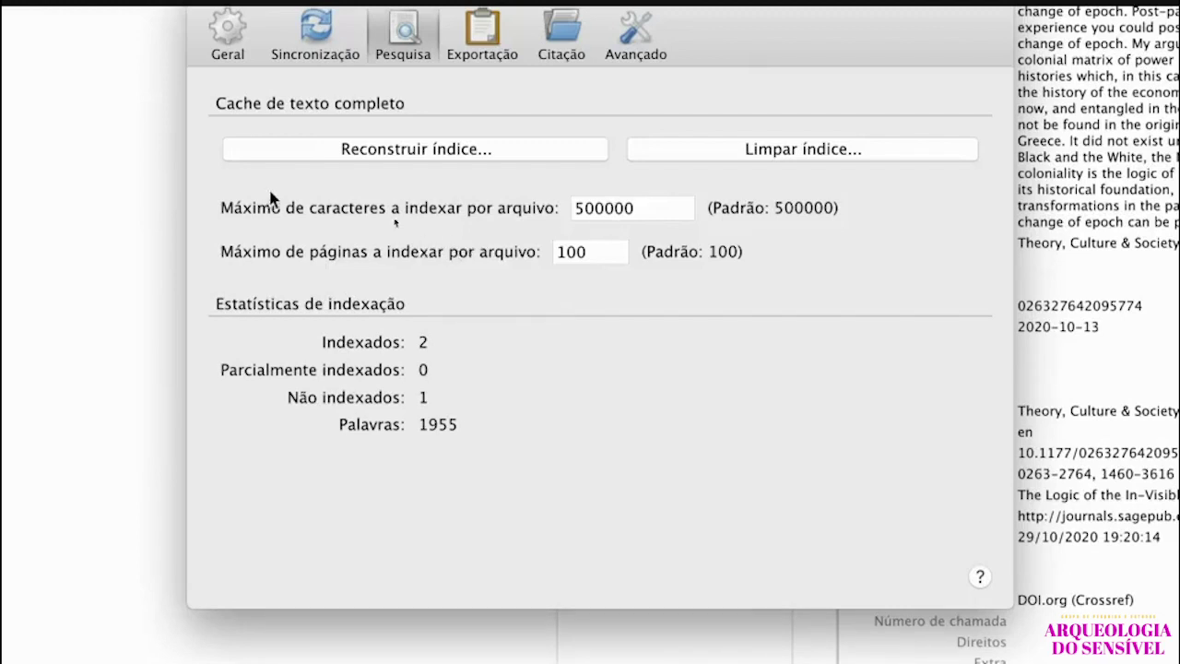
pyautogui.click(318, 37)
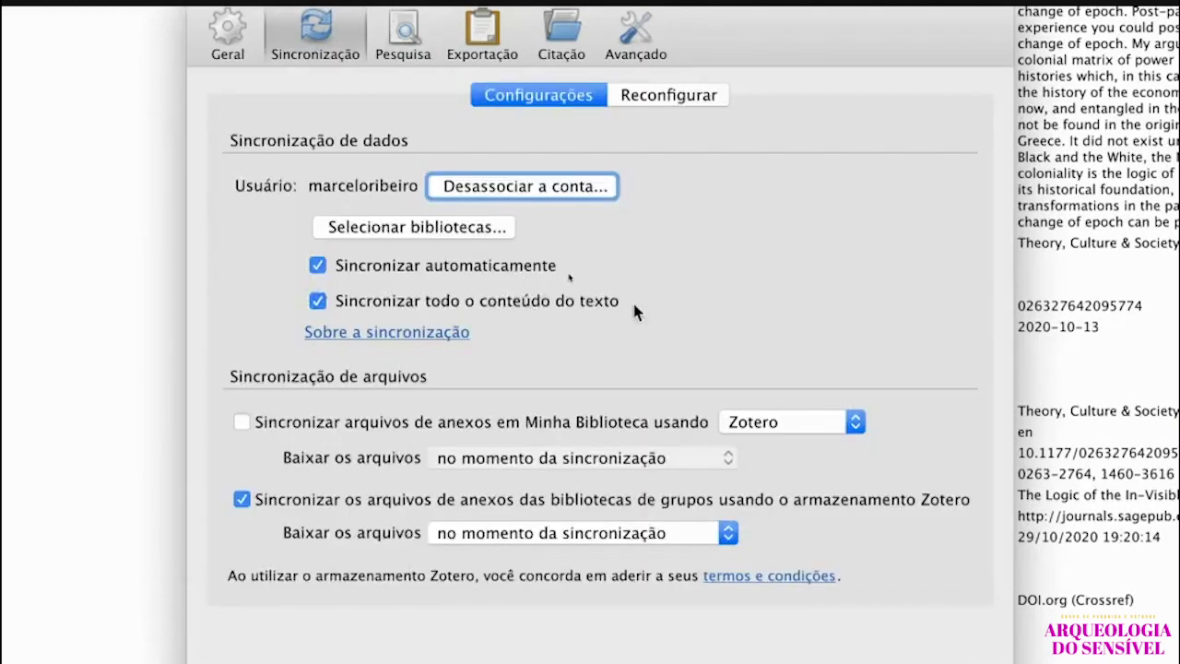
pyautogui.click(546, 304)
pyautogui.click(445, 308)
pyautogui.click(406, 49)
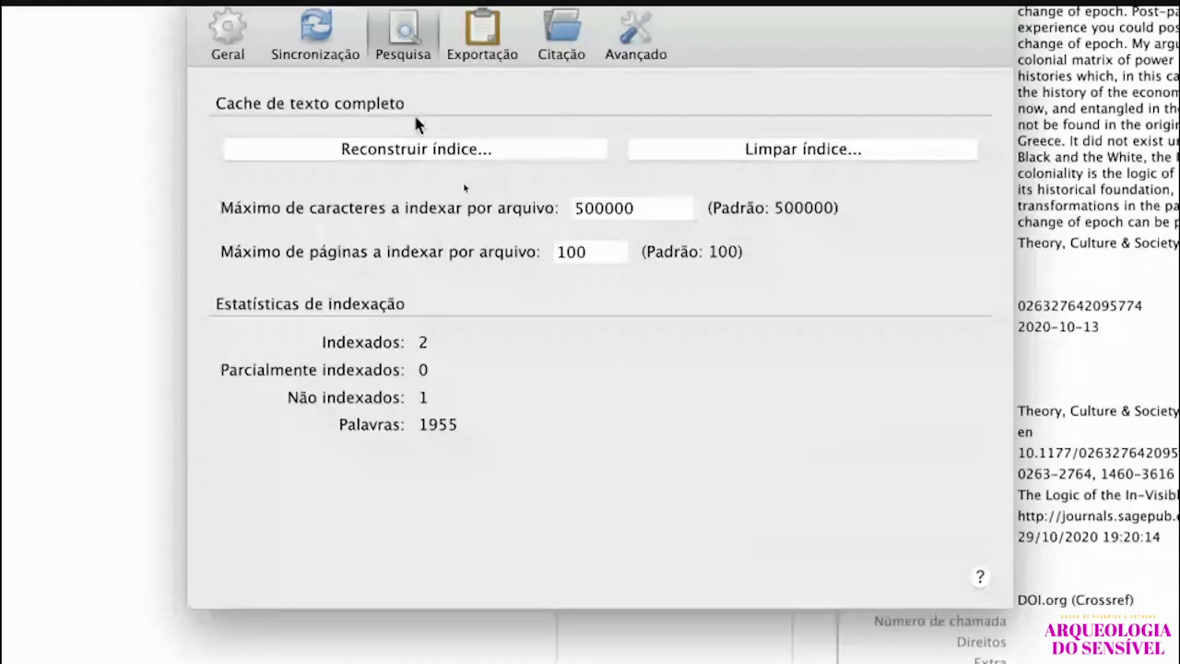
# Review the quick copy settings in the export preferences, close the preferences, and collapse and deselect the article.
pyautogui.click(478, 46)
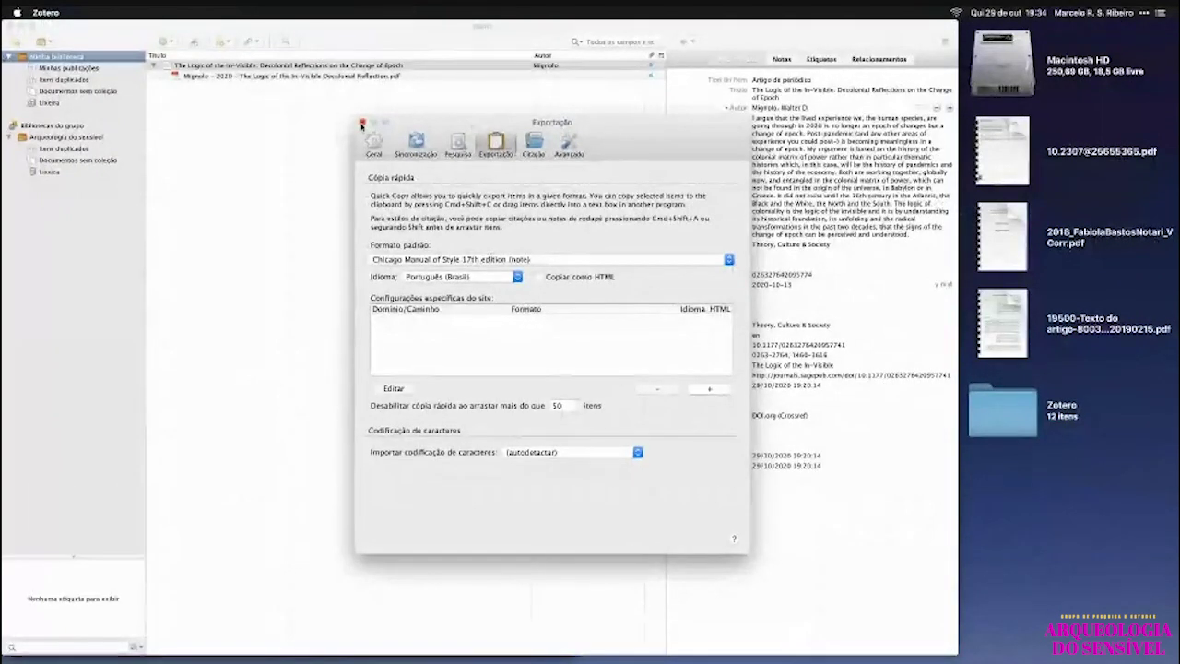
pyautogui.click(362, 123)
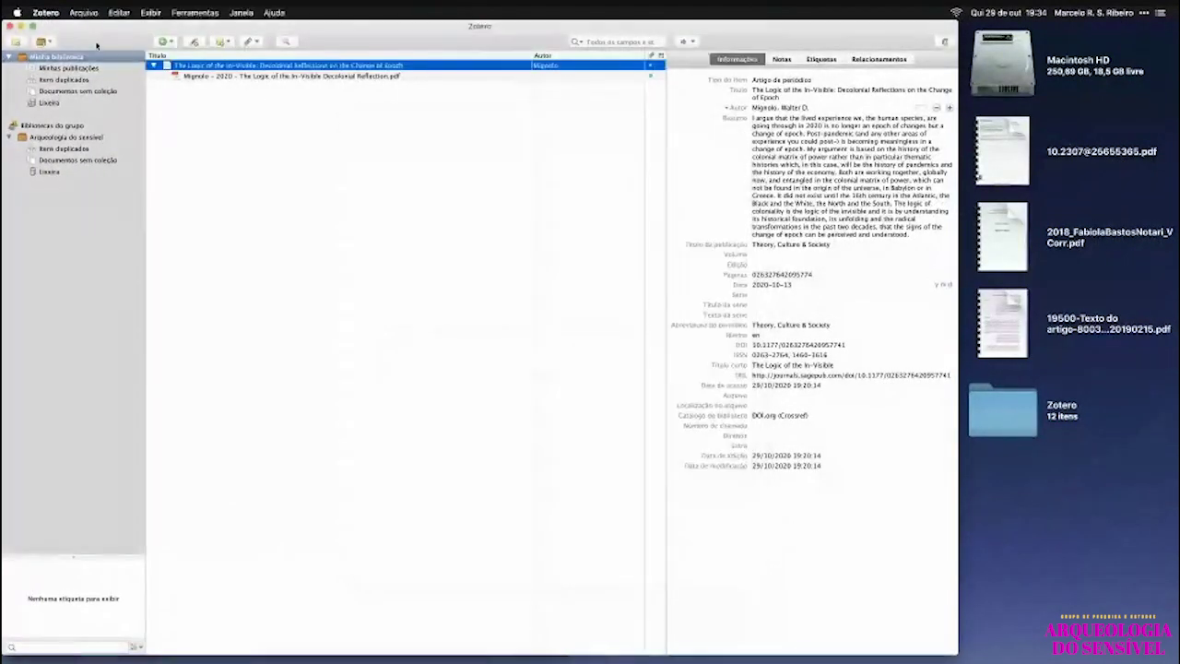
pyautogui.click(155, 66)
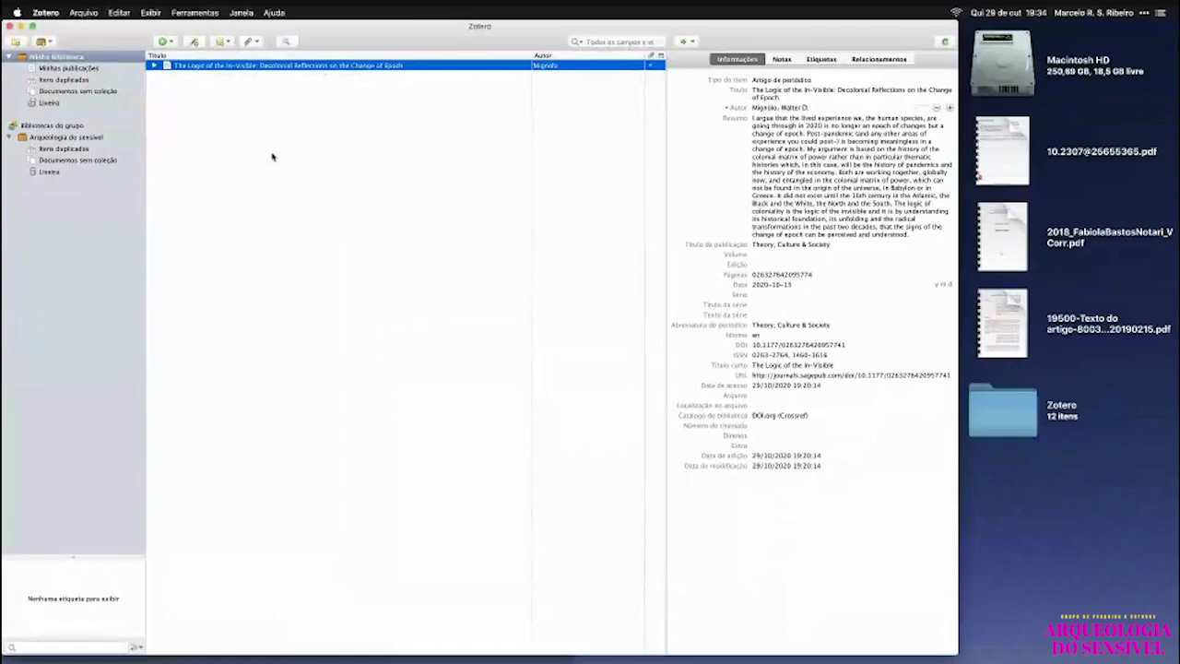
pyautogui.click(280, 85)
# Open Editor de Texto with a new blank document and move its window so that Zotero's item list stays visible.
pyautogui.press('super+space')
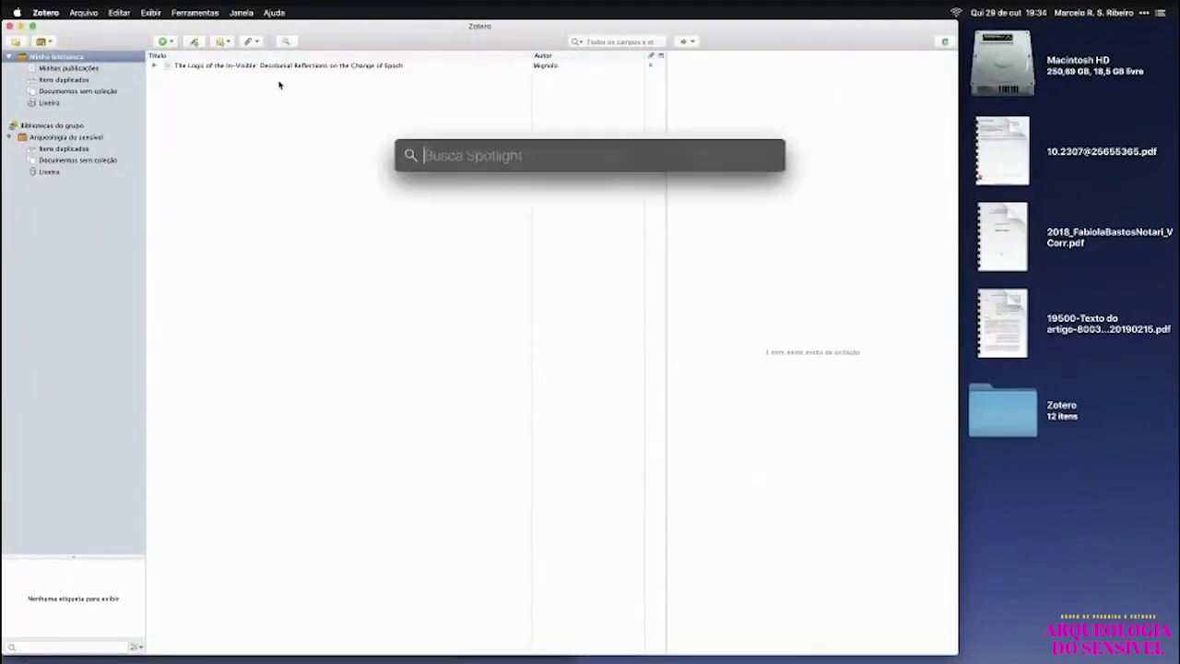
pyautogui.write('edi')
pyautogui.press('Return')
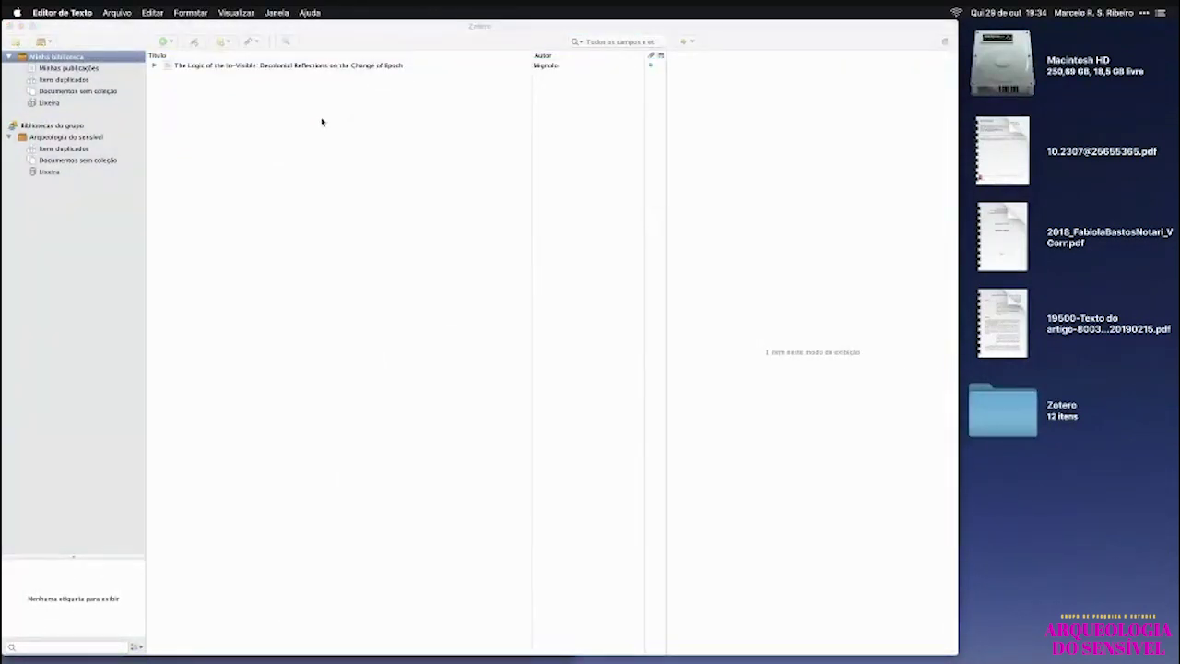
pyautogui.click(420, 365)
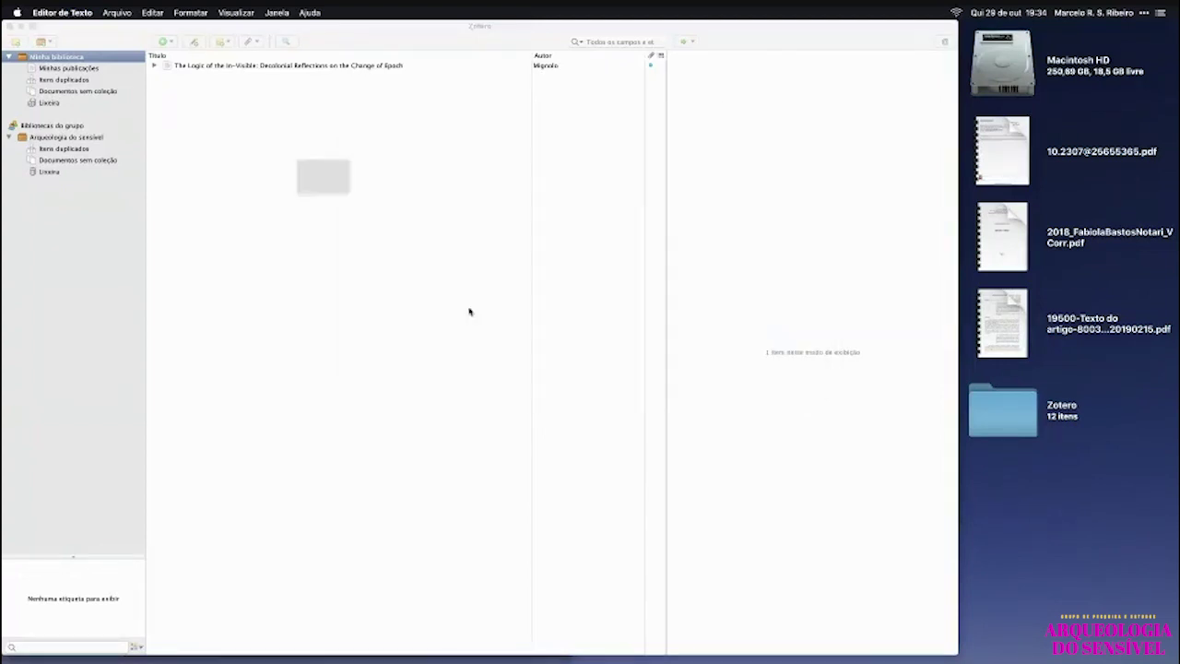
pyautogui.moveTo(363, 58); pyautogui.dragTo(845, 29)
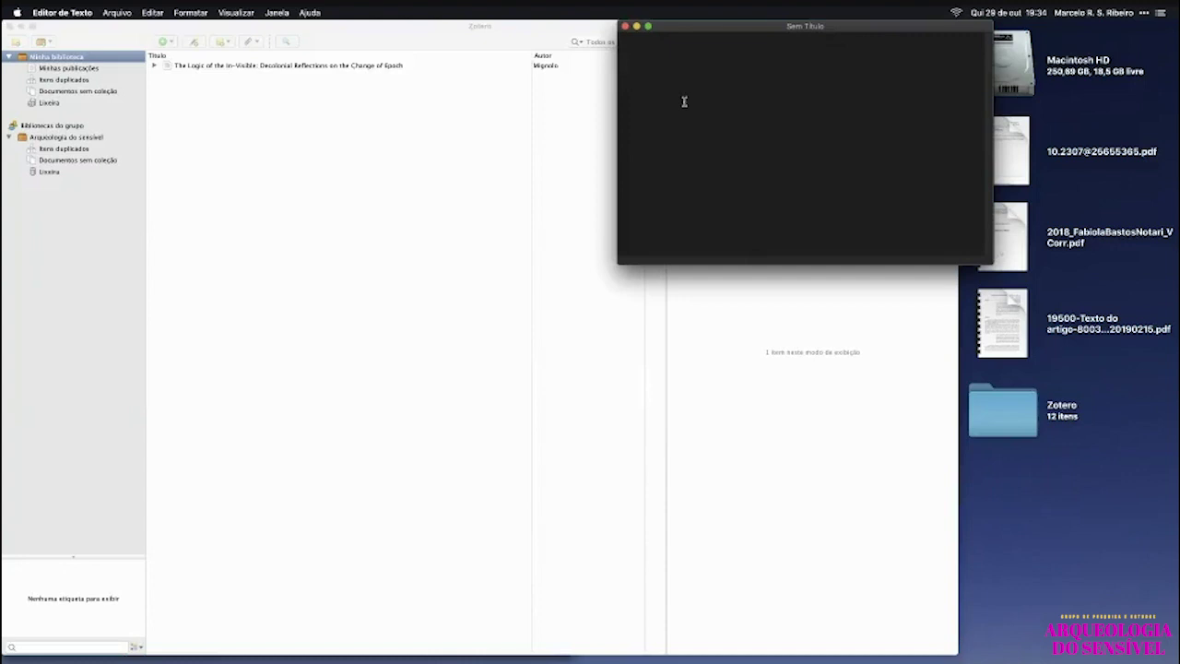
pyautogui.moveTo(762, 29); pyautogui.dragTo(950, 118)
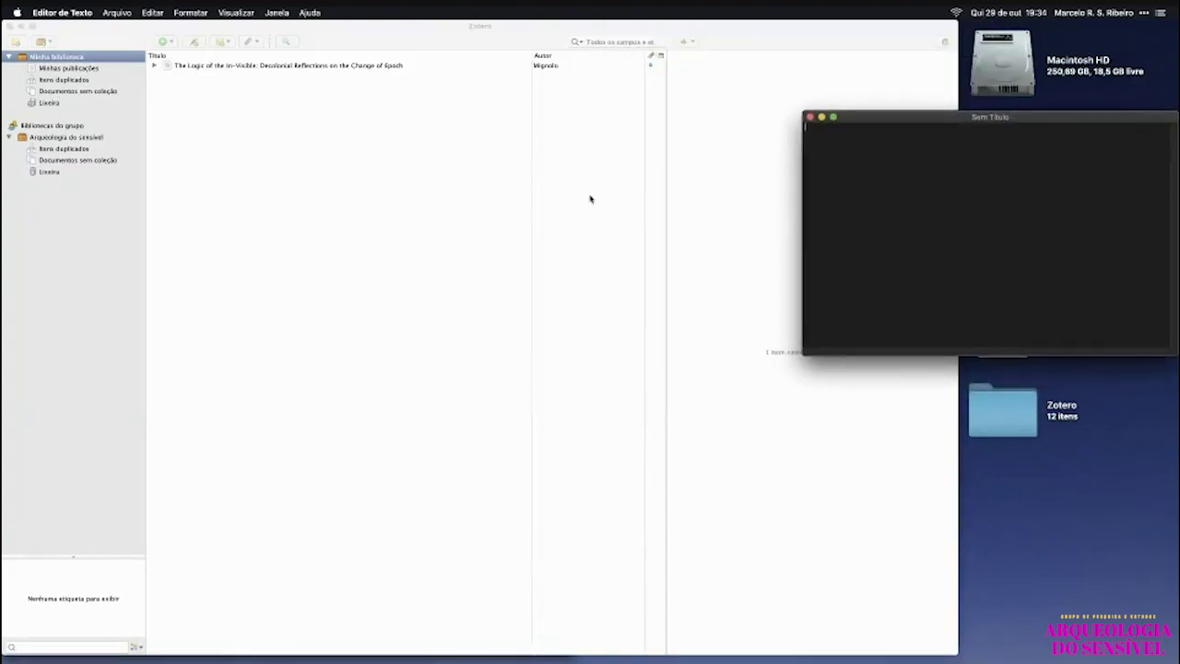
# Quick-copy the article "The Logic of the In-Visible" as a formatted reference into the text document and add line breaks above it.
pyautogui.click(184, 67)
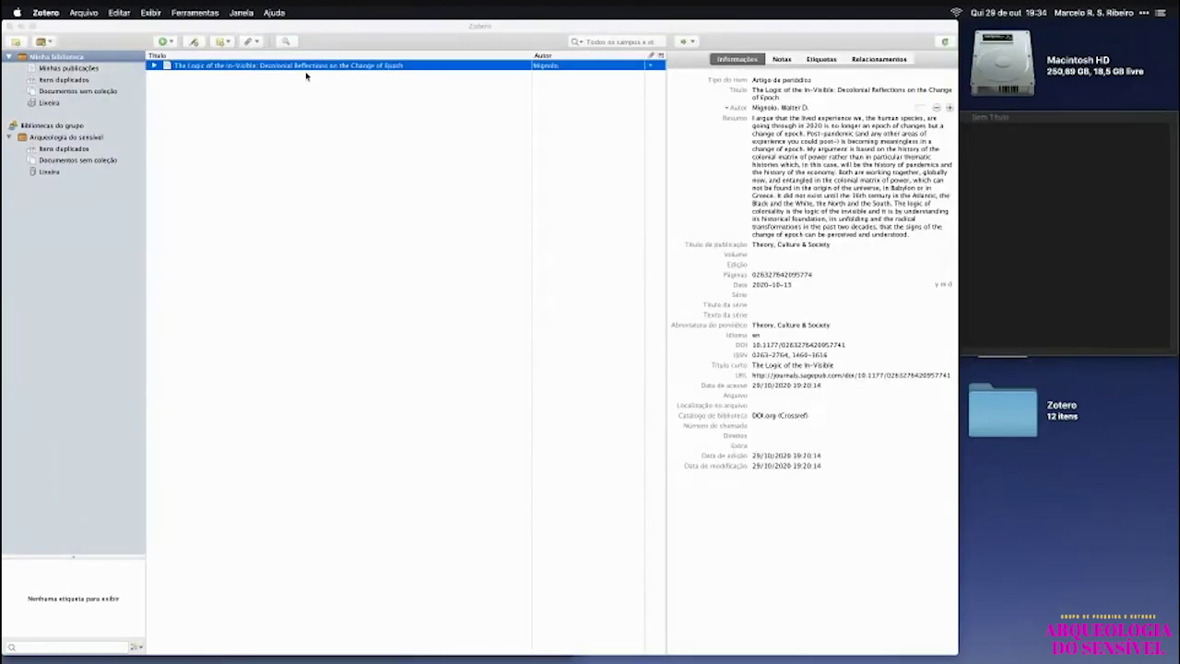
pyautogui.moveTo(304, 67); pyautogui.dragTo(1020, 206)
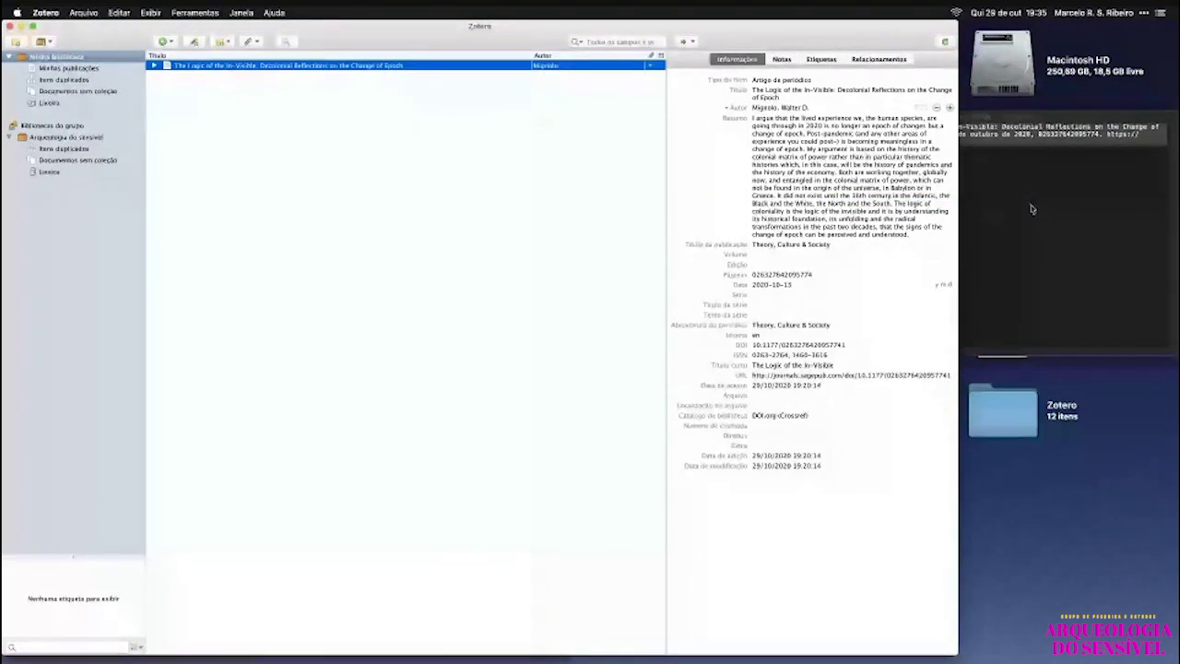
pyautogui.click(1026, 206)
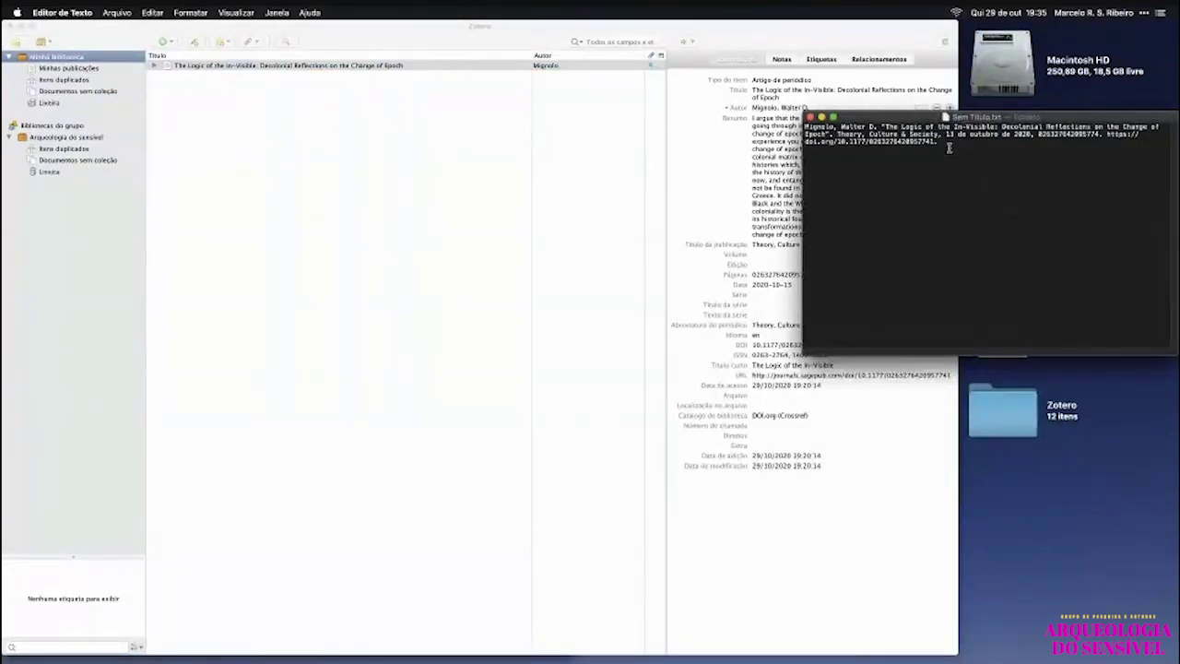
pyautogui.press('Return')
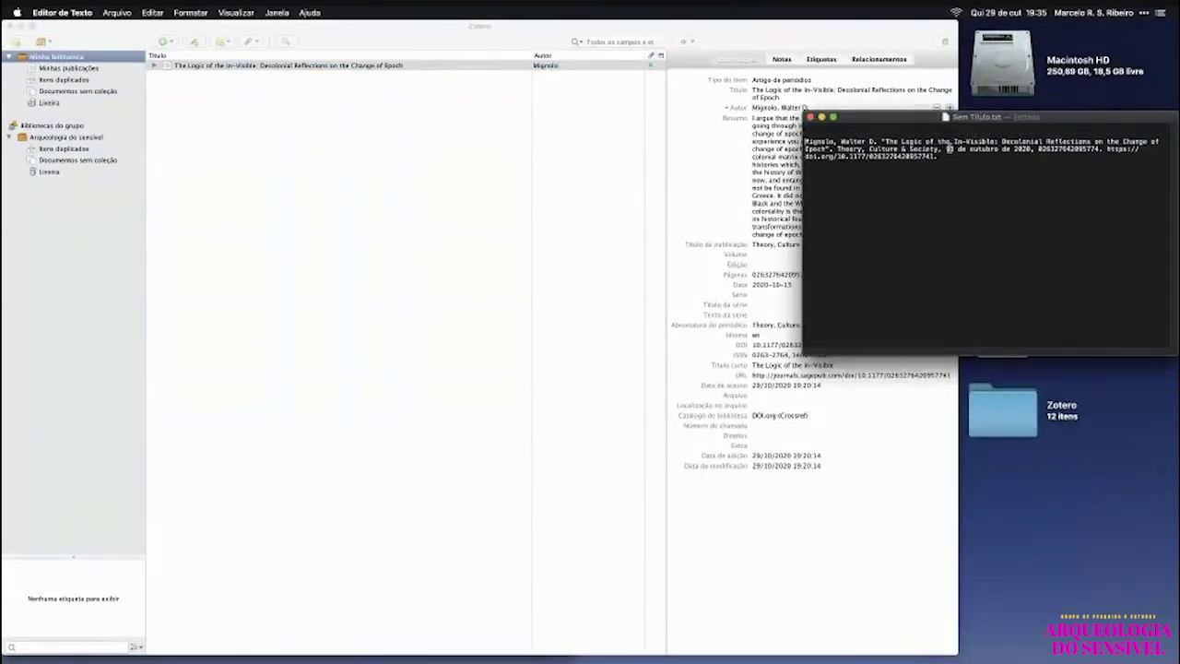
# Reopen the export preferences in Zotero, review the citation styles and export formats offered as quick copy default, and close the preferences.
pyautogui.click(126, 227)
pyautogui.press('super+comma')
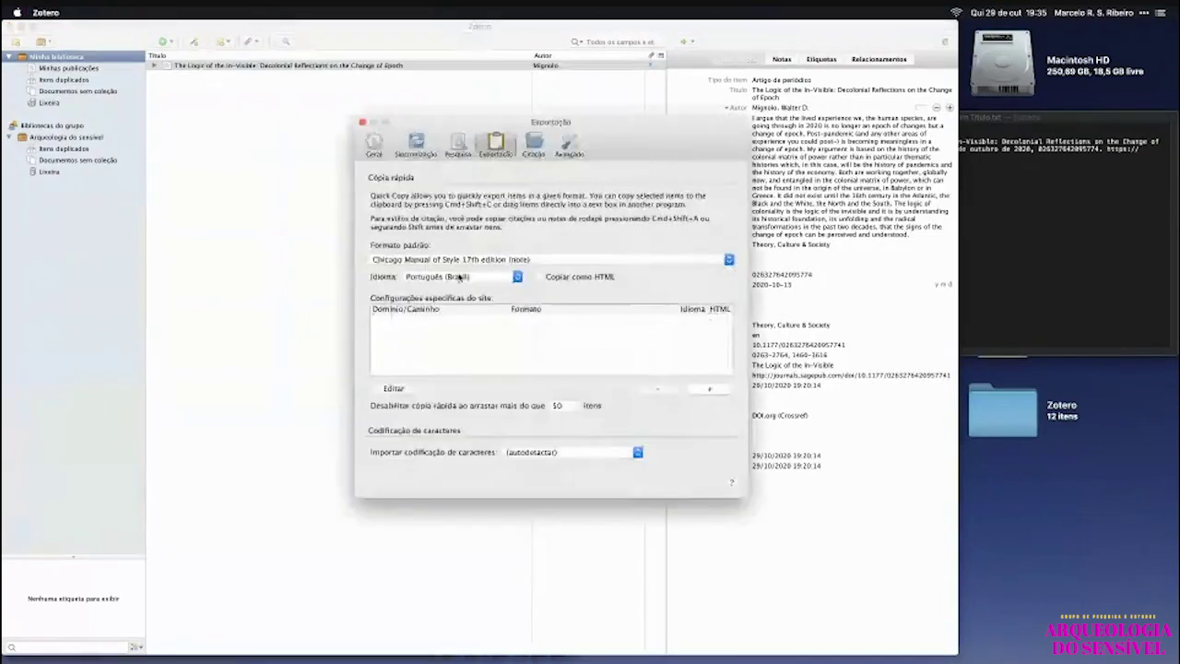
pyautogui.click(468, 262)
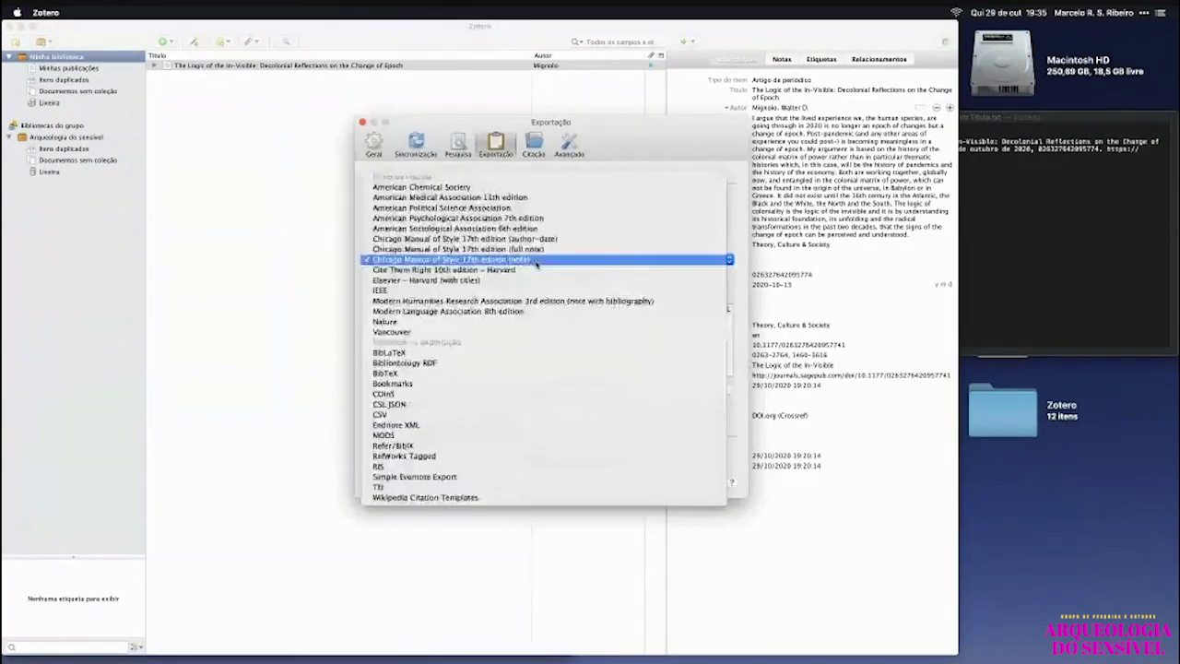
pyautogui.click(538, 262)
pyautogui.click(538, 262)
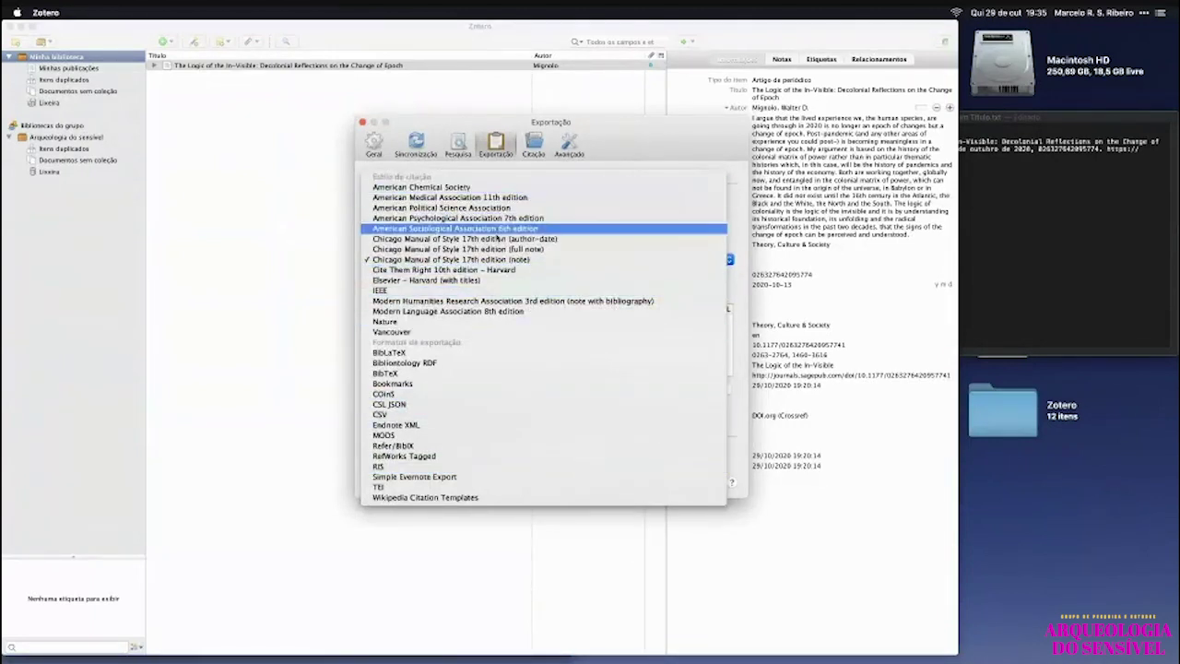
pyautogui.click(699, 153)
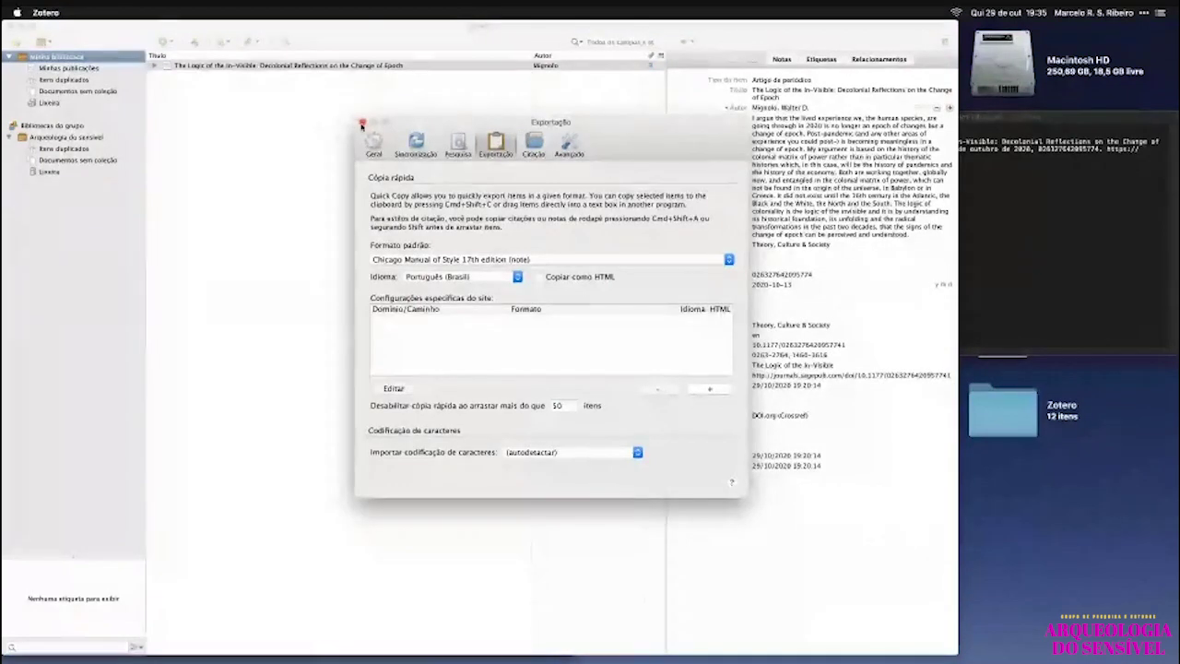
pyautogui.click(363, 122)
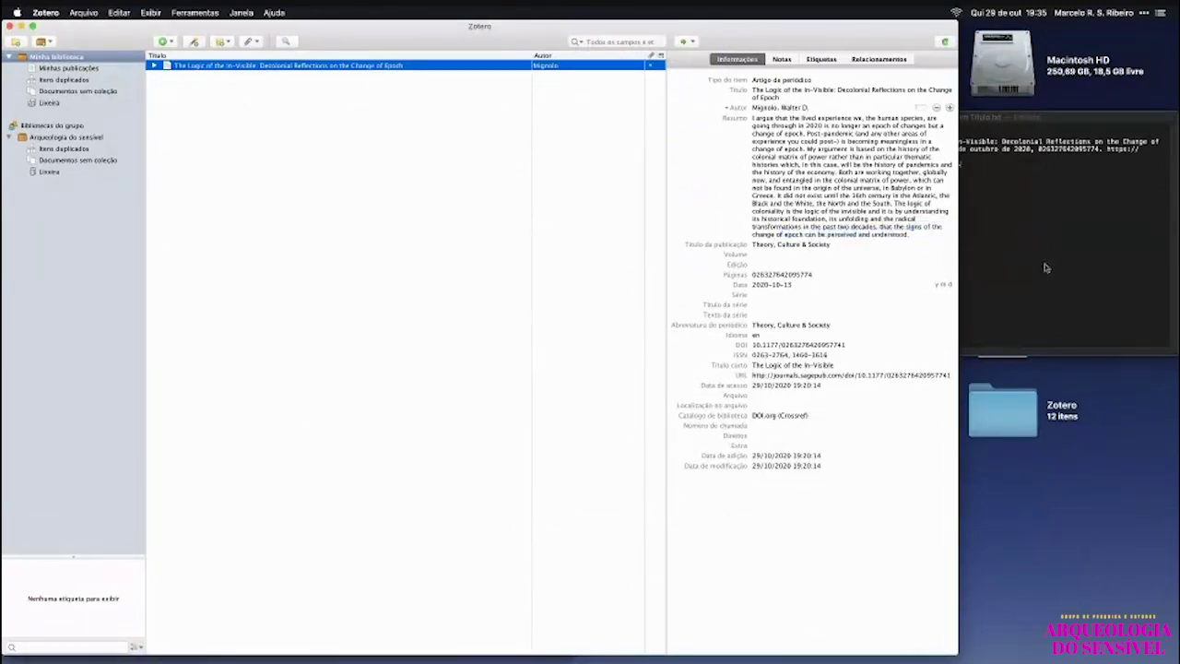
# Quick-copy the article "The Logic of the In-Visible" as a short citation below the full reference in the text document and minimize the document.
pyautogui.moveTo(1053, 293); pyautogui.dragTo(1051, 300)
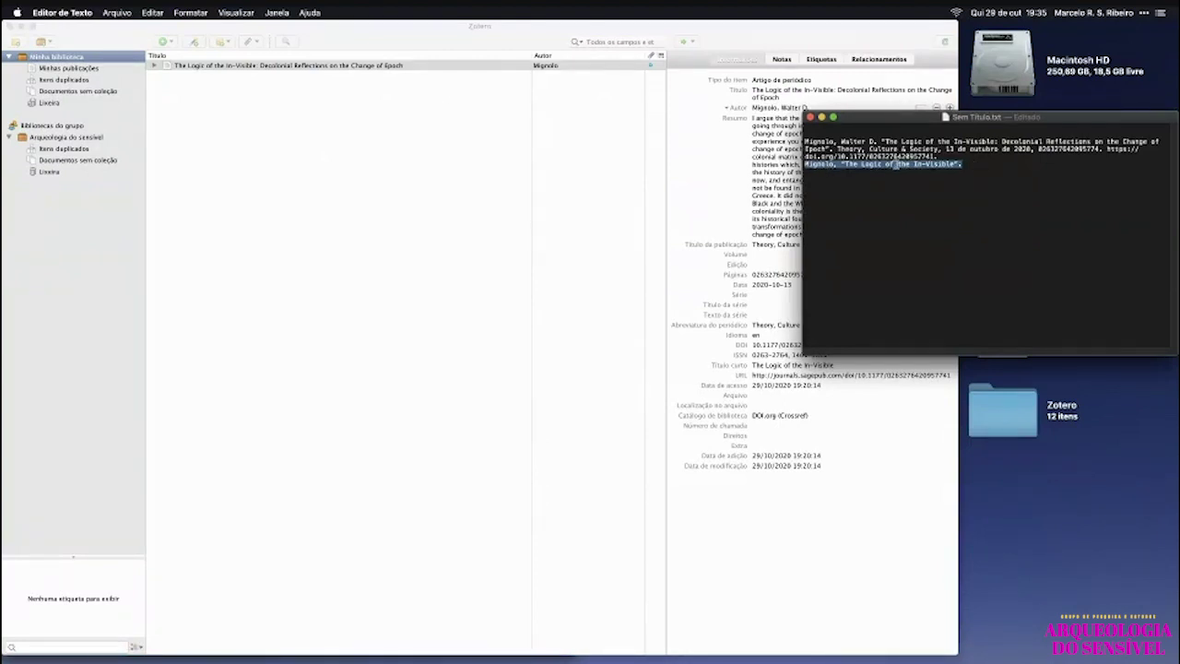
pyautogui.click(903, 193)
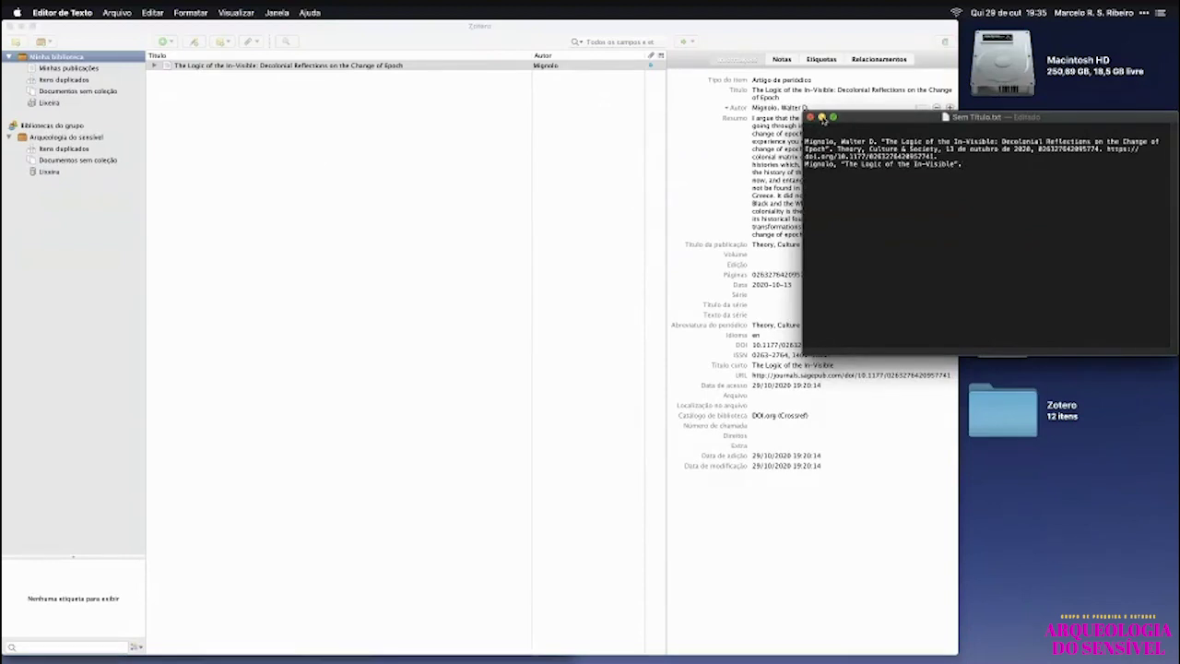
pyautogui.click(822, 119)
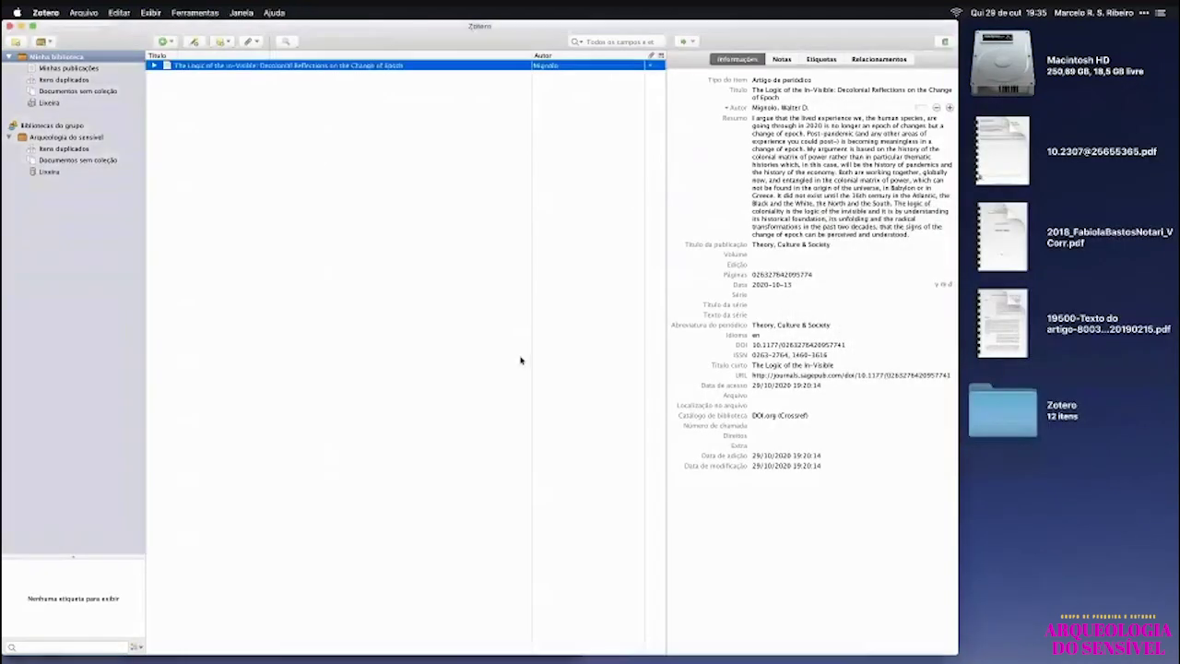
# Review the installed citation styles and the word processor add-ins in the citation preferences.
pyautogui.press('super+comma')
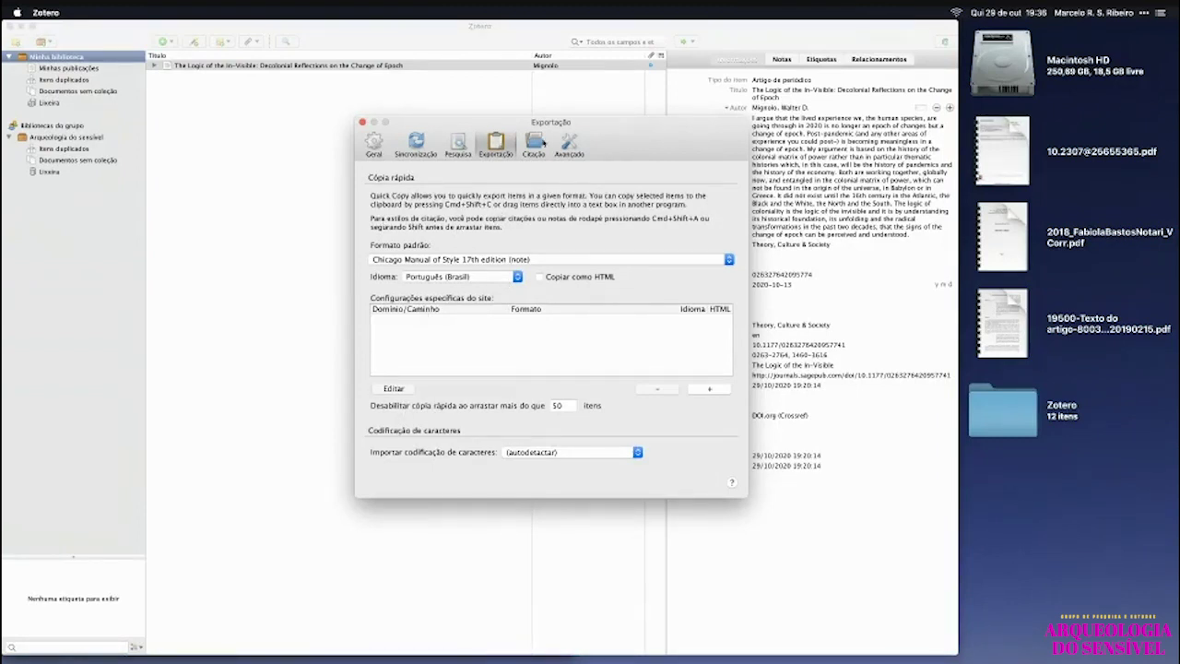
pyautogui.click(534, 145)
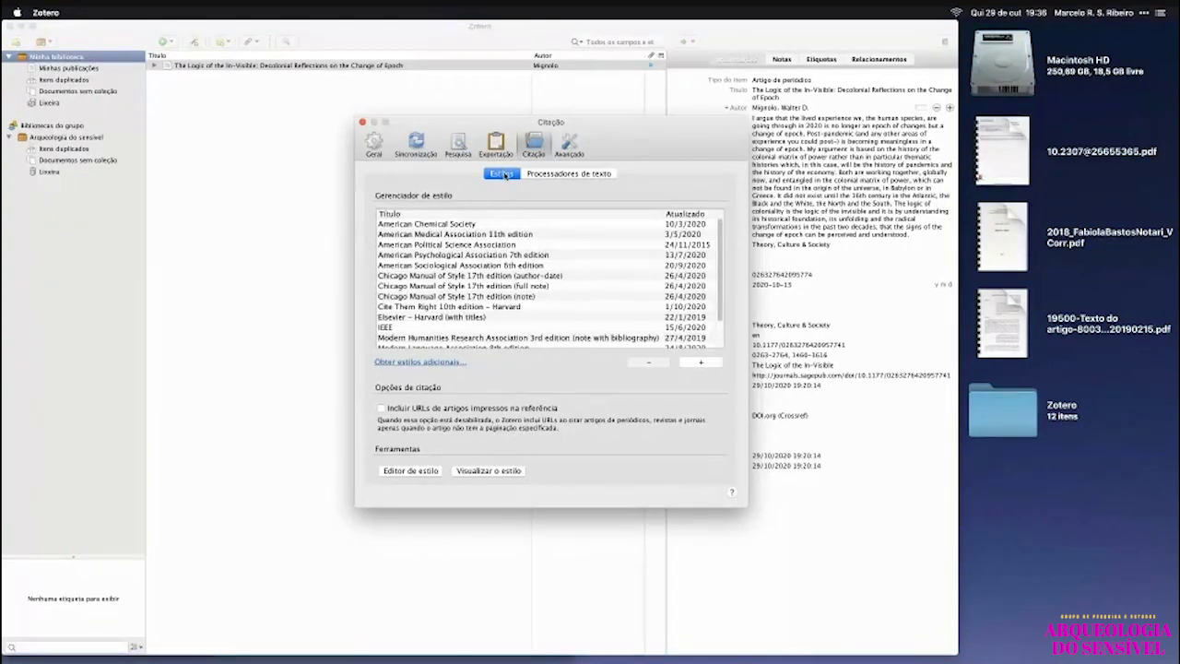
pyautogui.click(564, 174)
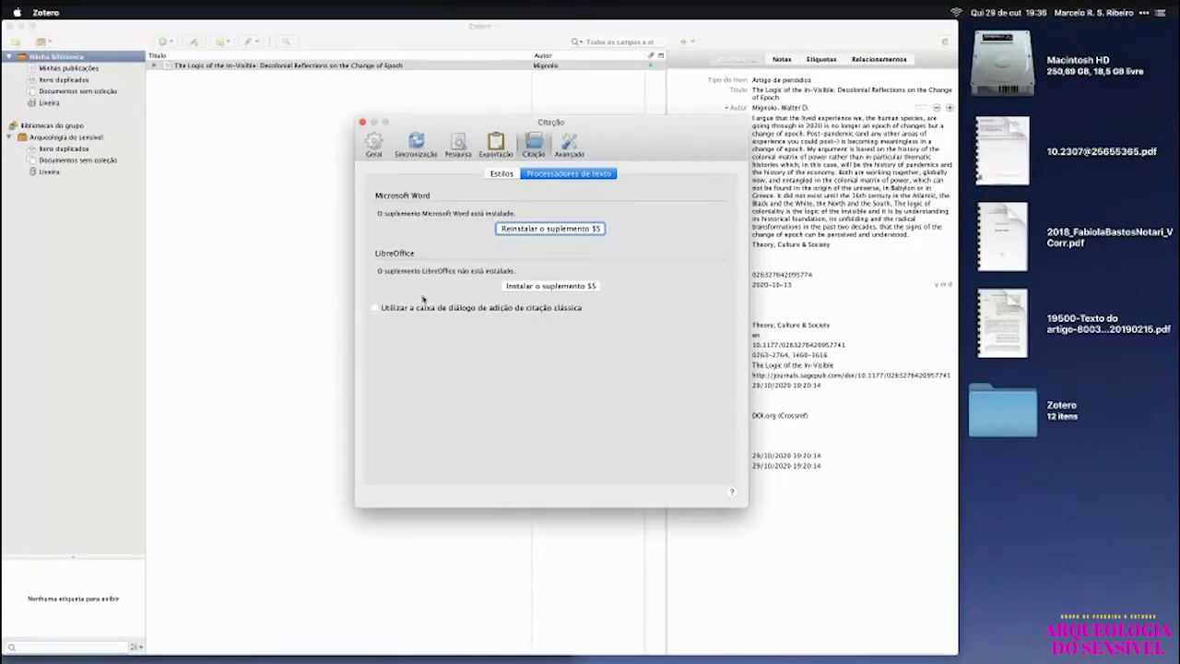
pyautogui.click(502, 174)
pyautogui.scroll(-3, 635, 295)
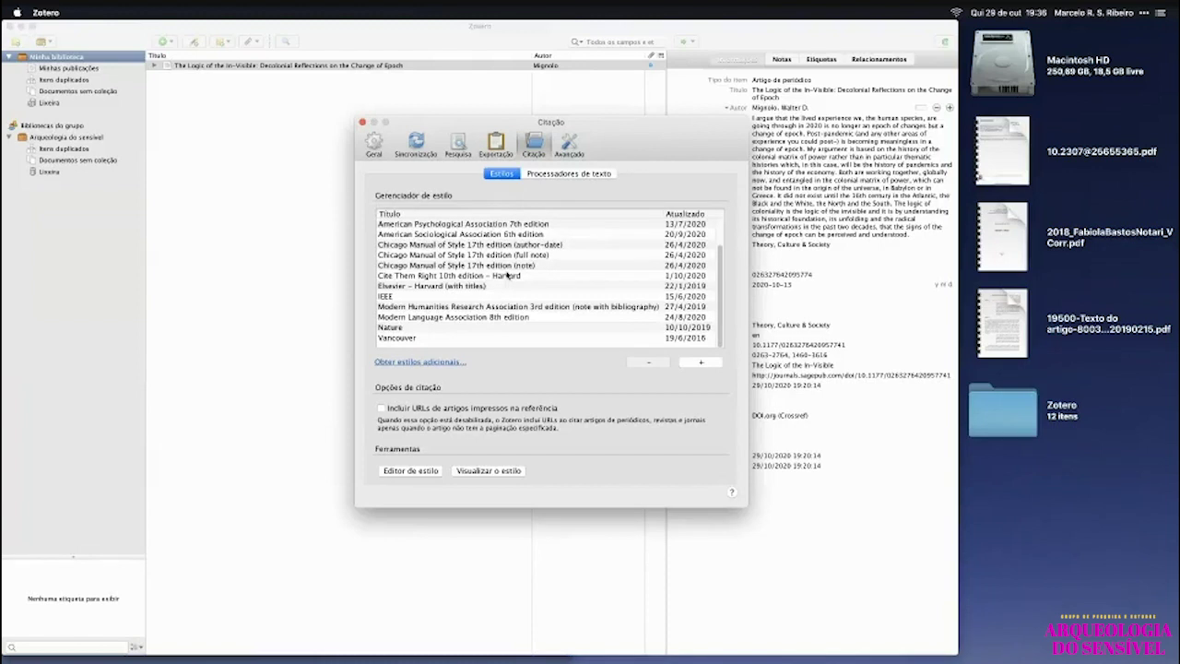
pyautogui.scroll(3, 506, 274)
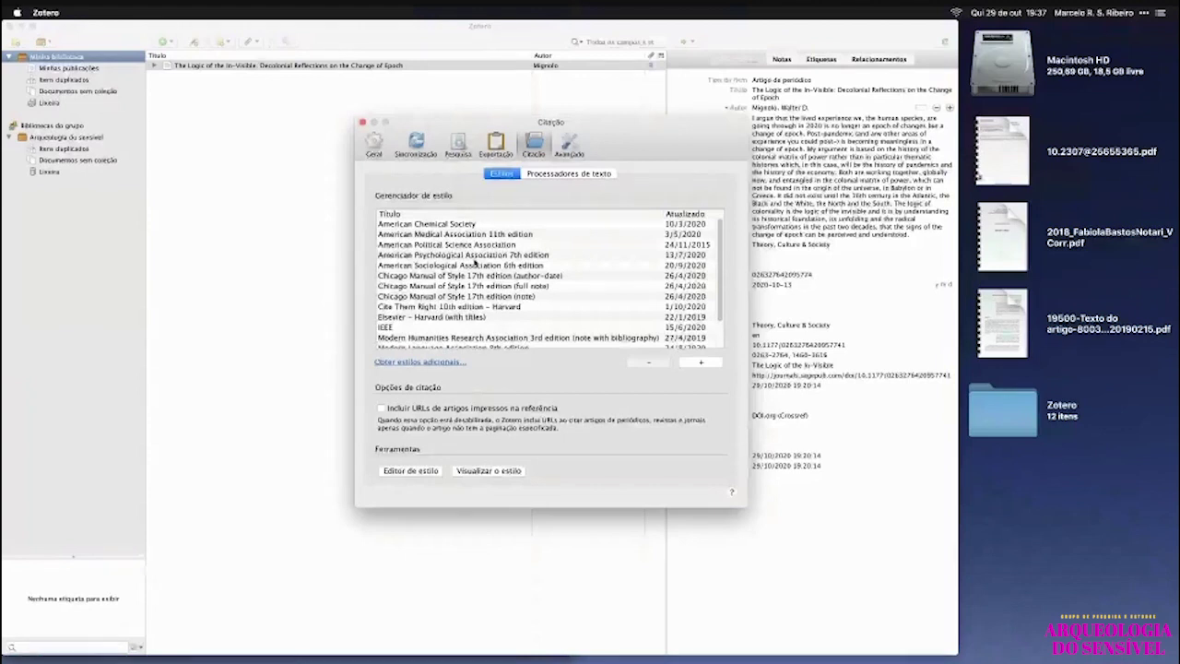
pyautogui.click(465, 225)
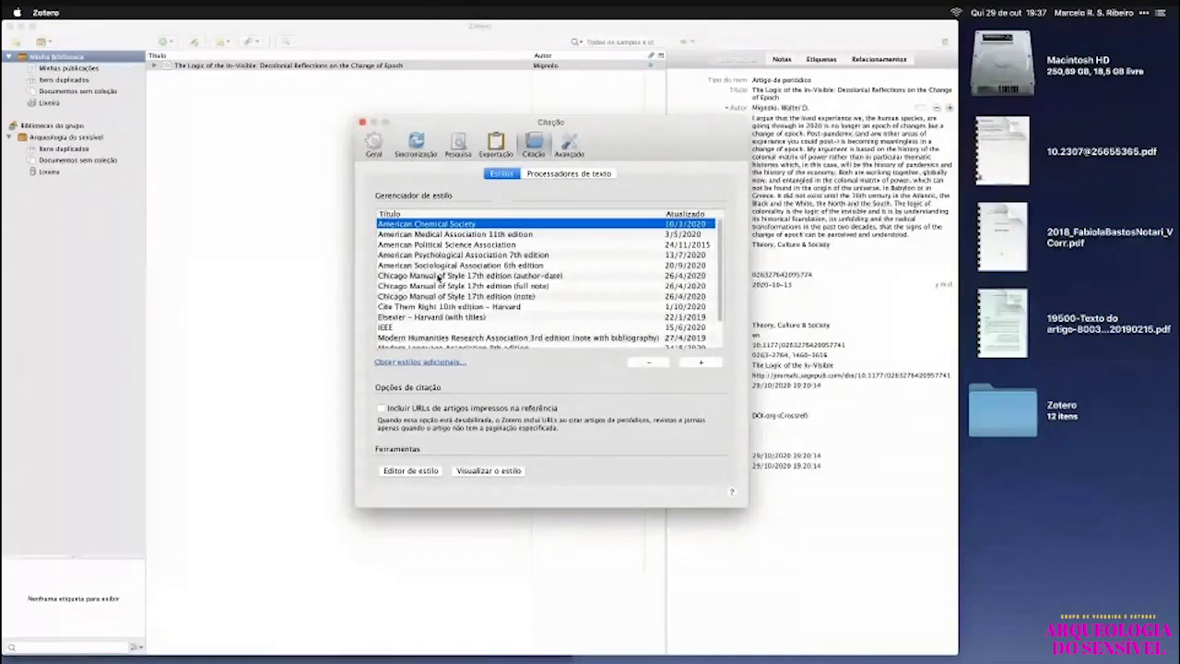
pyautogui.scroll(-3, 452, 323)
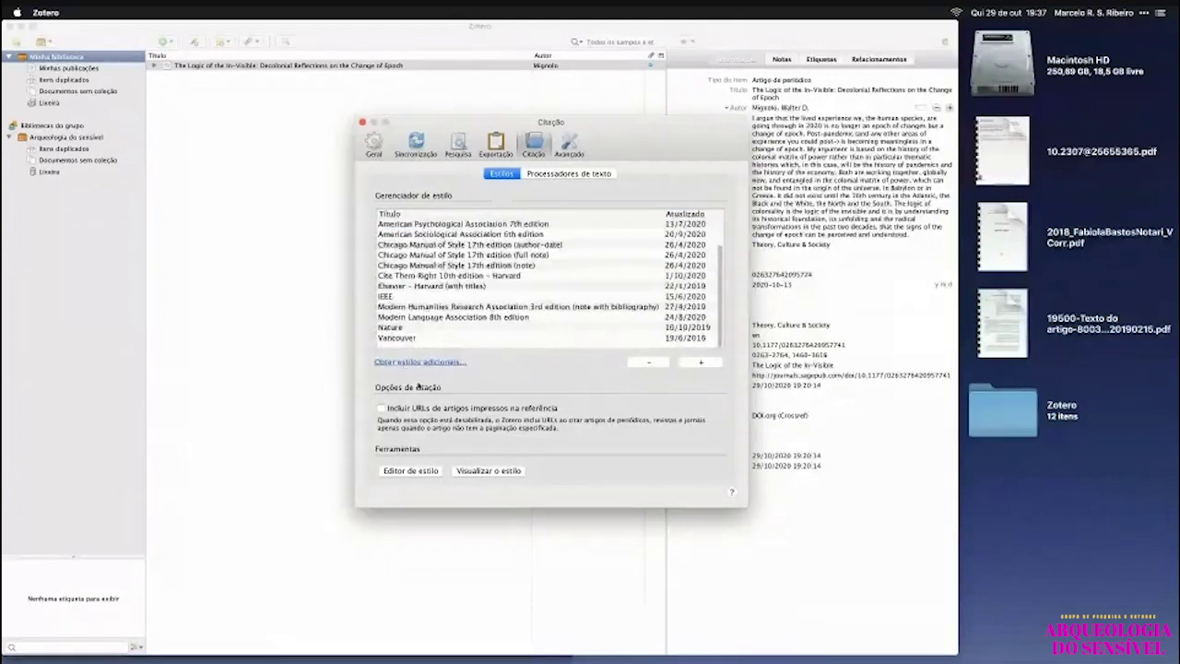
# Open the Zotero Style Repository for additional citation styles and search its titles for "ABNT".
pyautogui.click(420, 365)
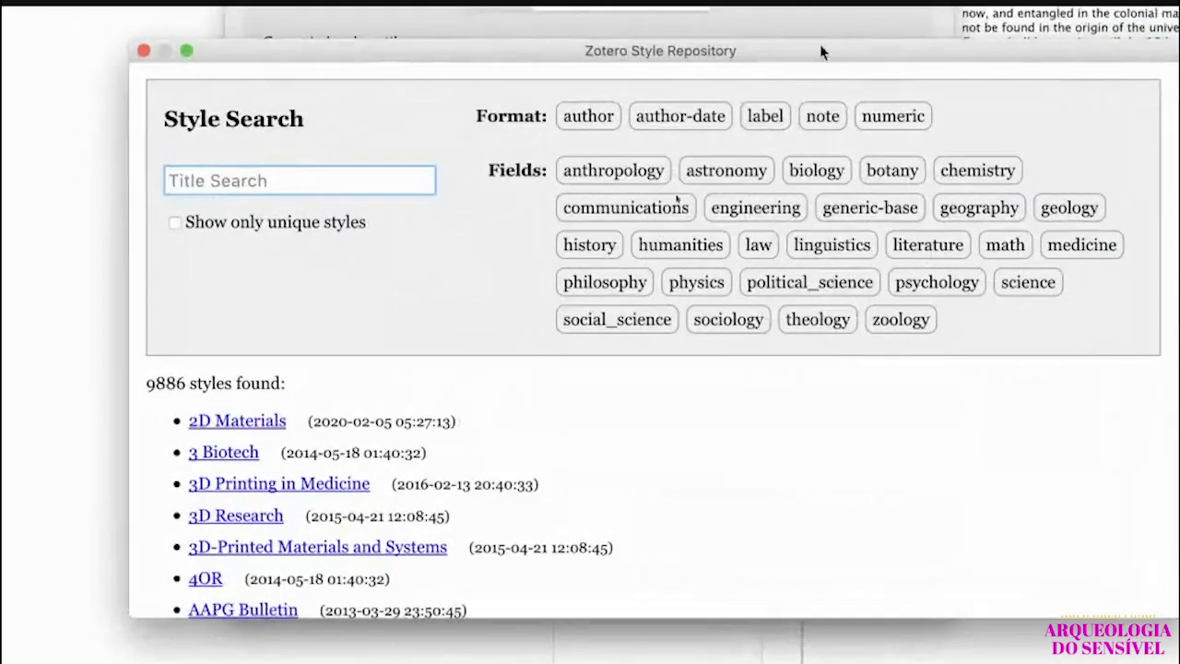
pyautogui.moveTo(807, 53); pyautogui.dragTo(760, 55)
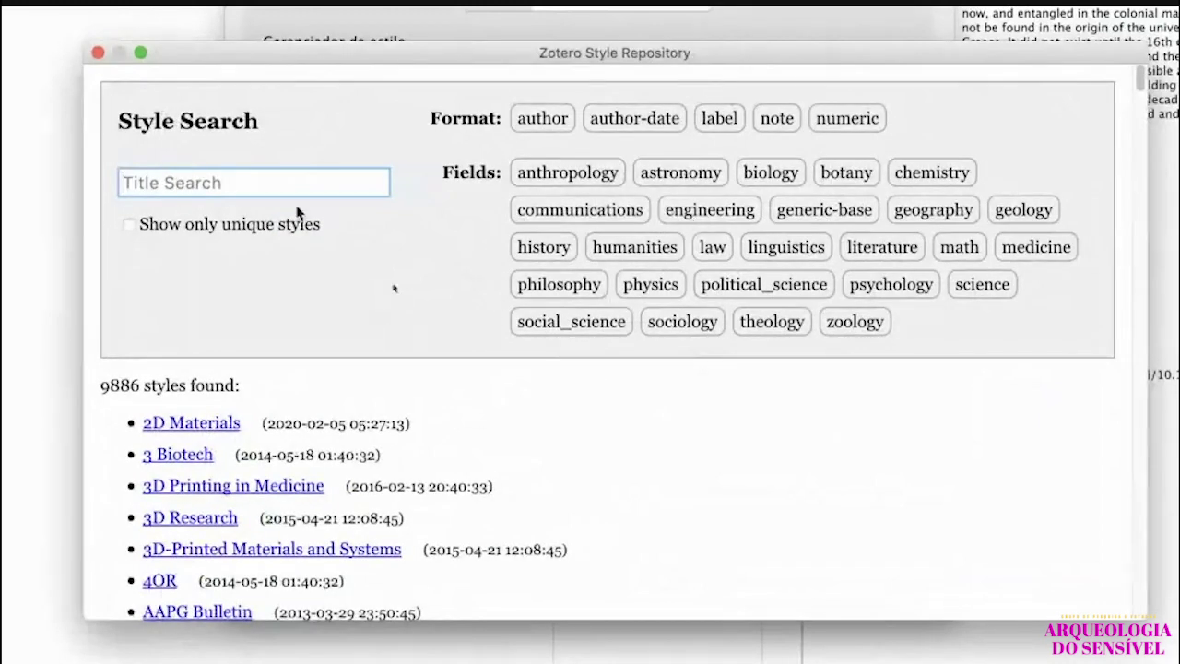
pyautogui.scroll(-1, 294, 216)
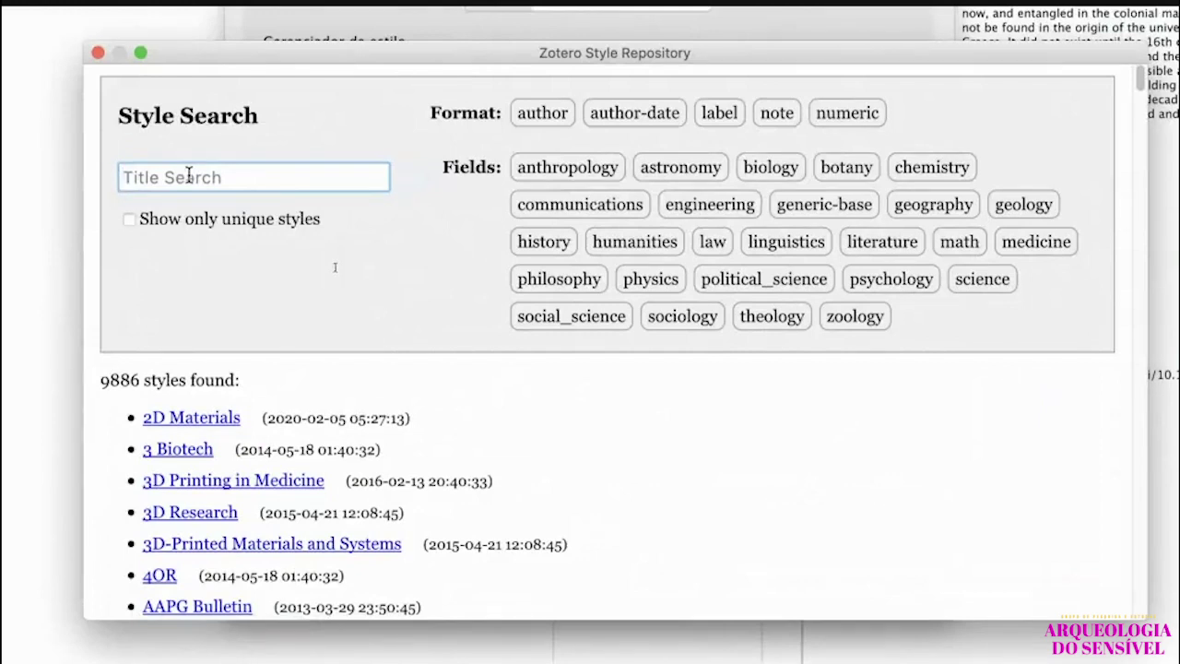
pyautogui.write('ABNT')
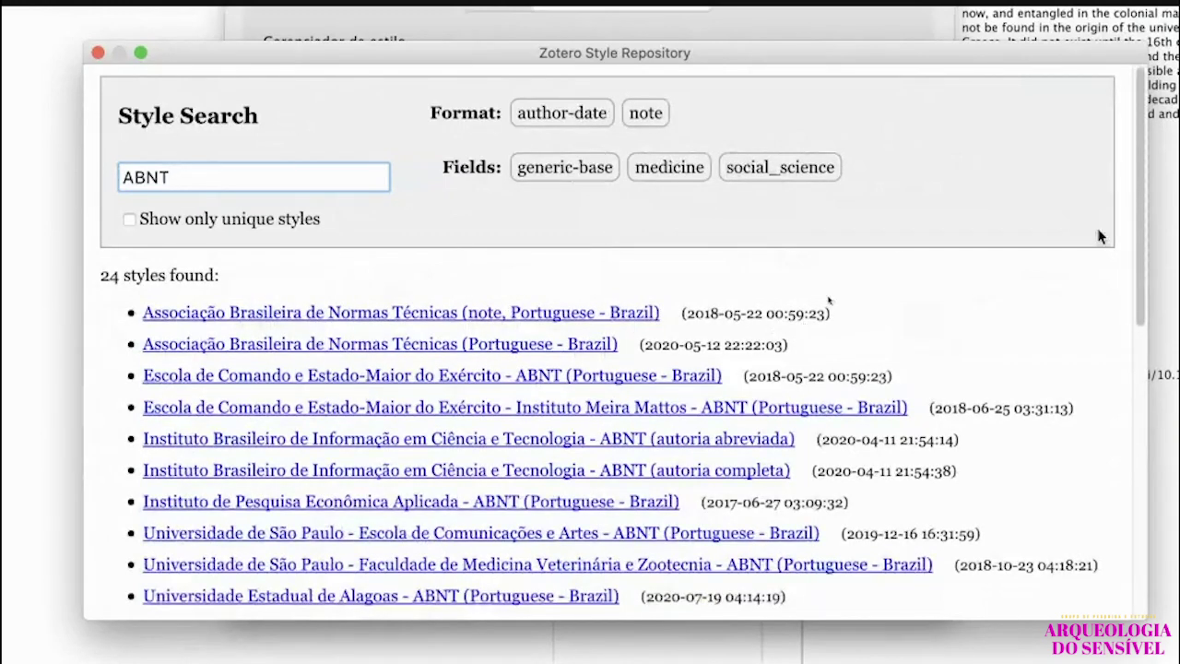
# Preview ABNT styles in the search results and install "Associação Brasileira de Normas Técnicas (Portuguese - Brazil)".
pyautogui.moveTo(1141, 207); pyautogui.dragTo(1141, 282)
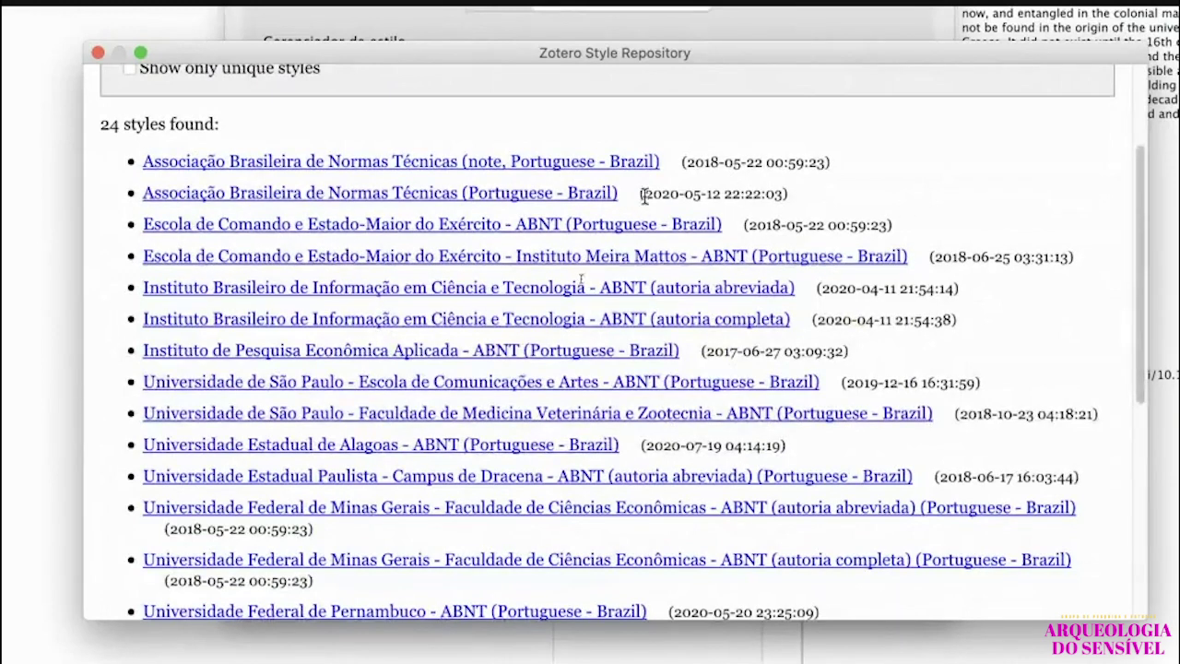
pyautogui.moveTo(643, 196); pyautogui.dragTo(784, 193)
pyautogui.click(917, 211)
pyautogui.moveTo(484, 198)
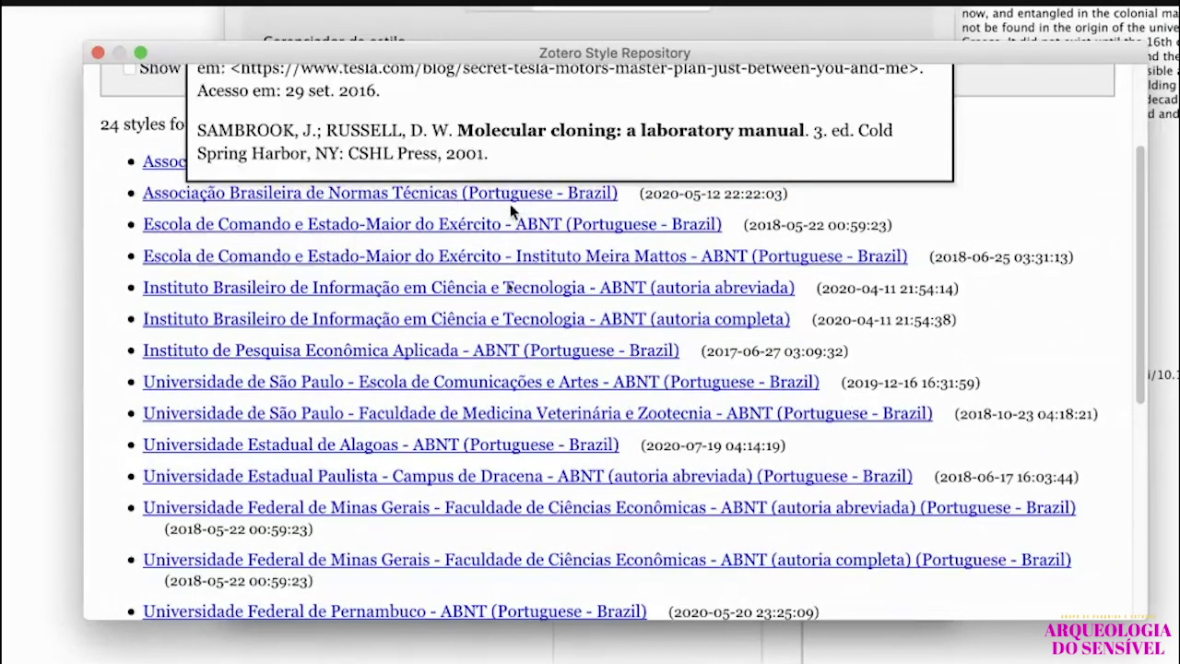
pyautogui.moveTo(519, 506)
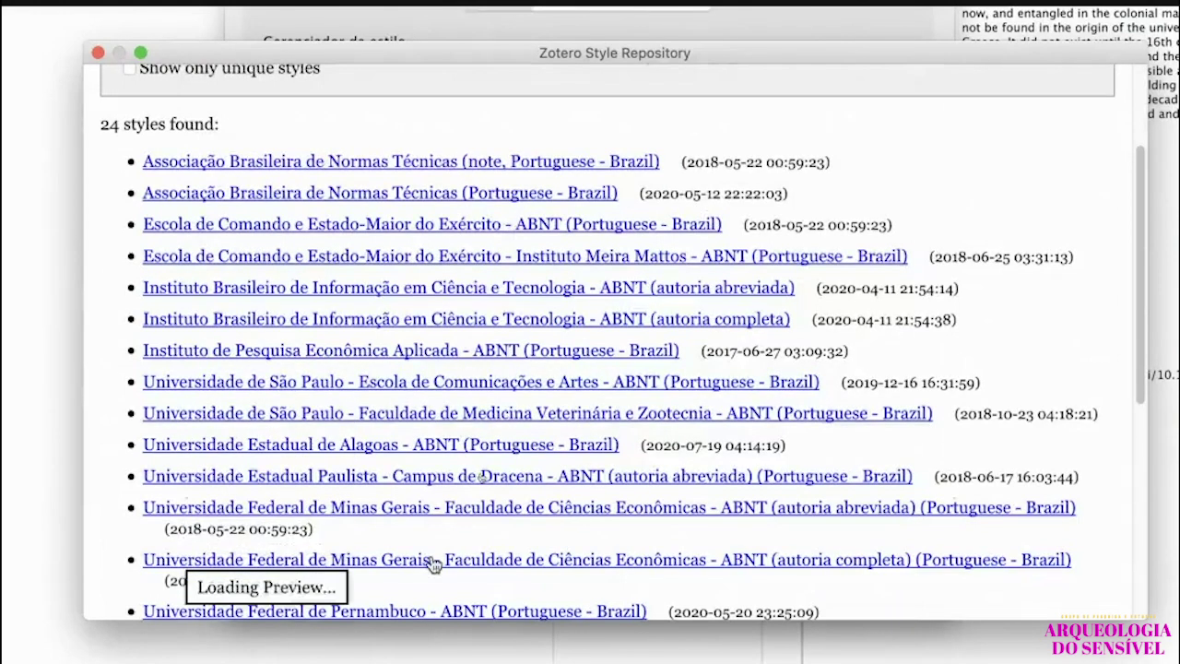
pyautogui.moveTo(445, 614)
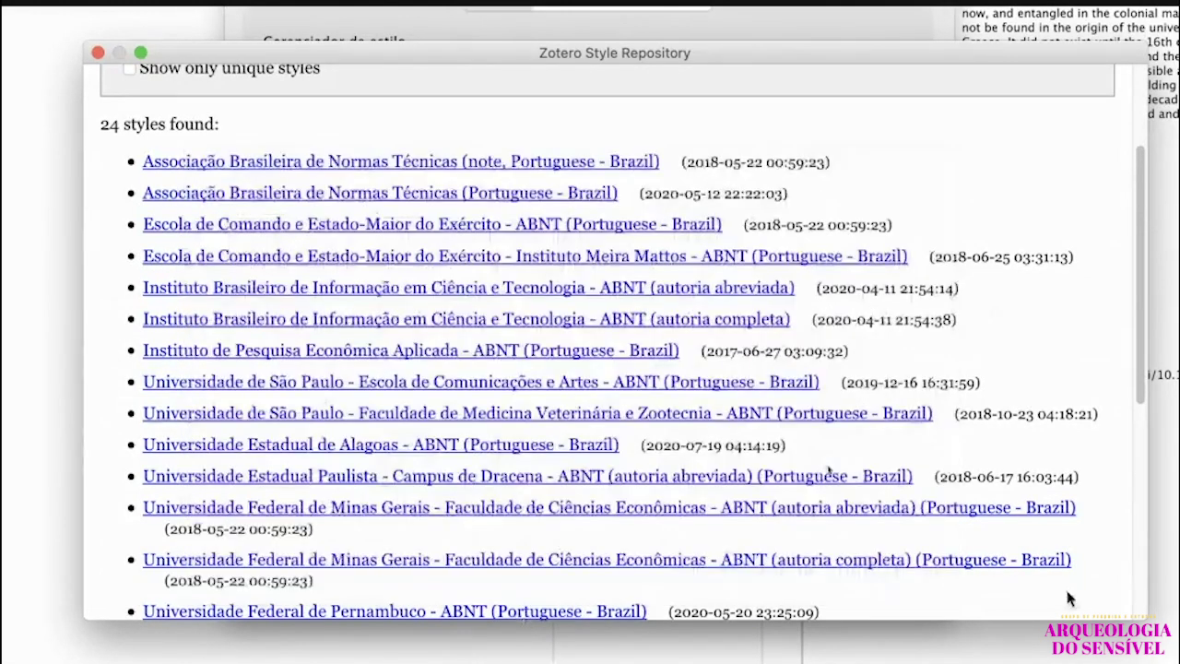
pyautogui.moveTo(597, 198)
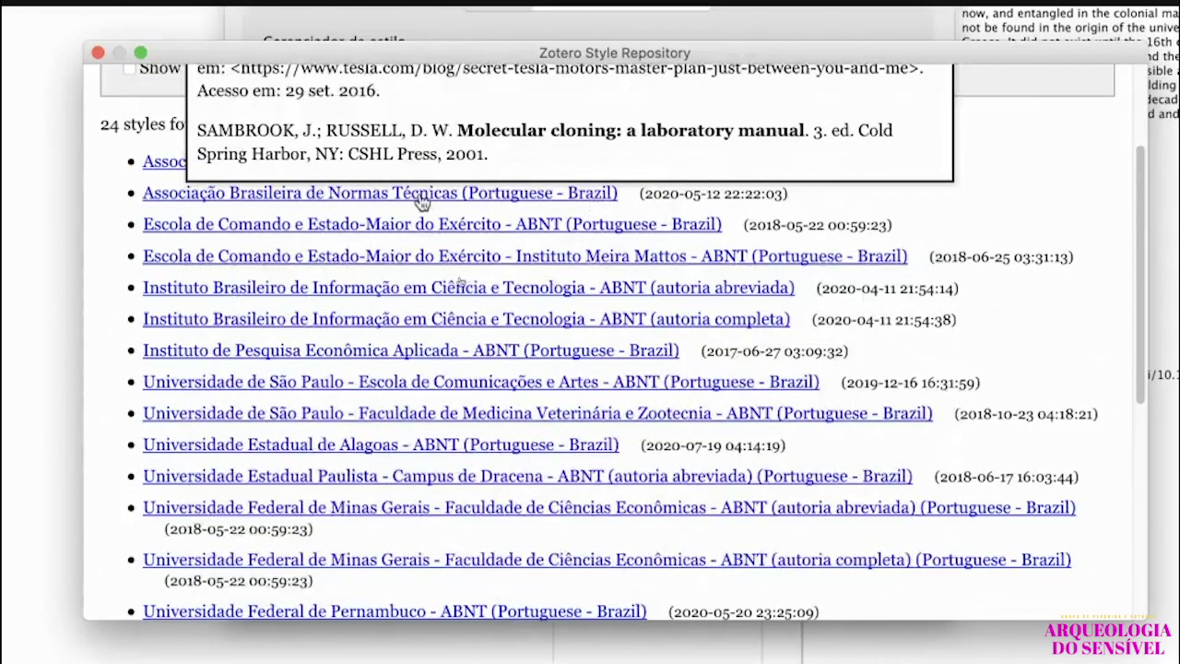
pyautogui.click(527, 191)
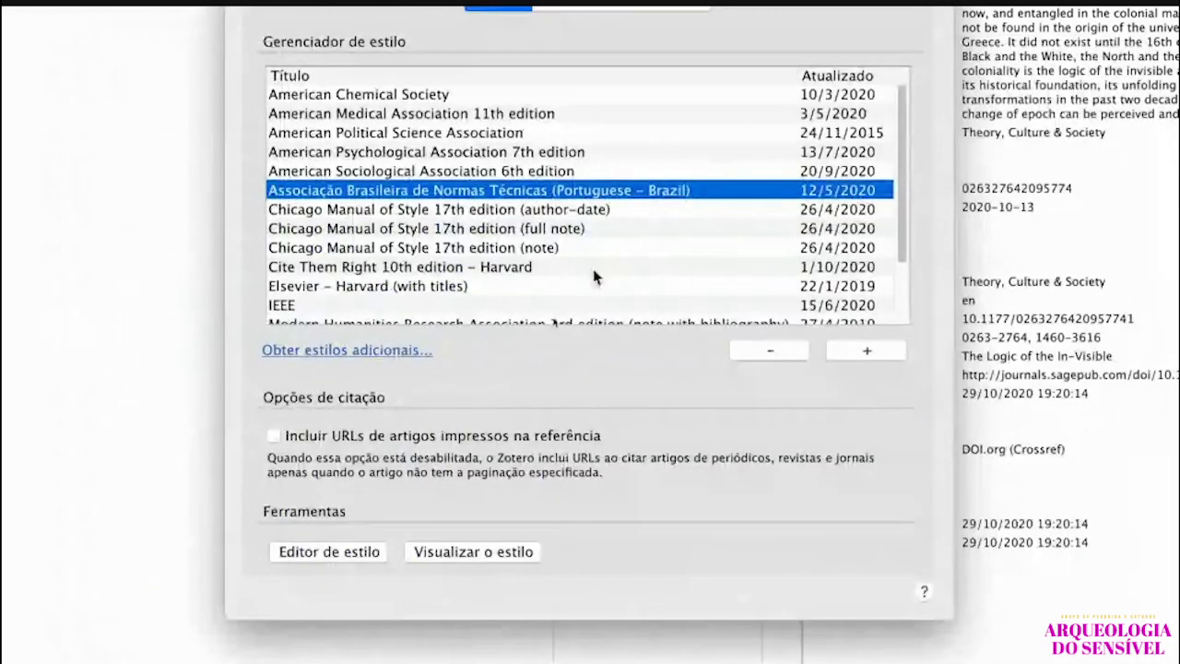
# Enable including URLs of printed articles in references in the citation options.
pyautogui.scroll(-1, 592, 276)
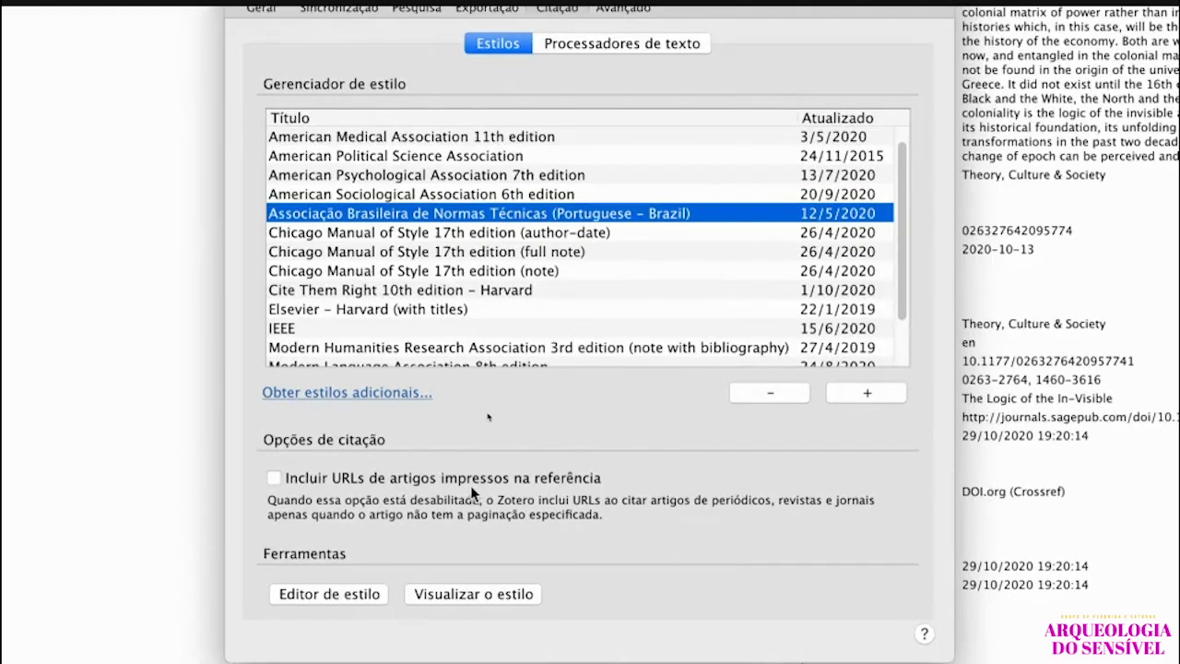
pyautogui.click(274, 478)
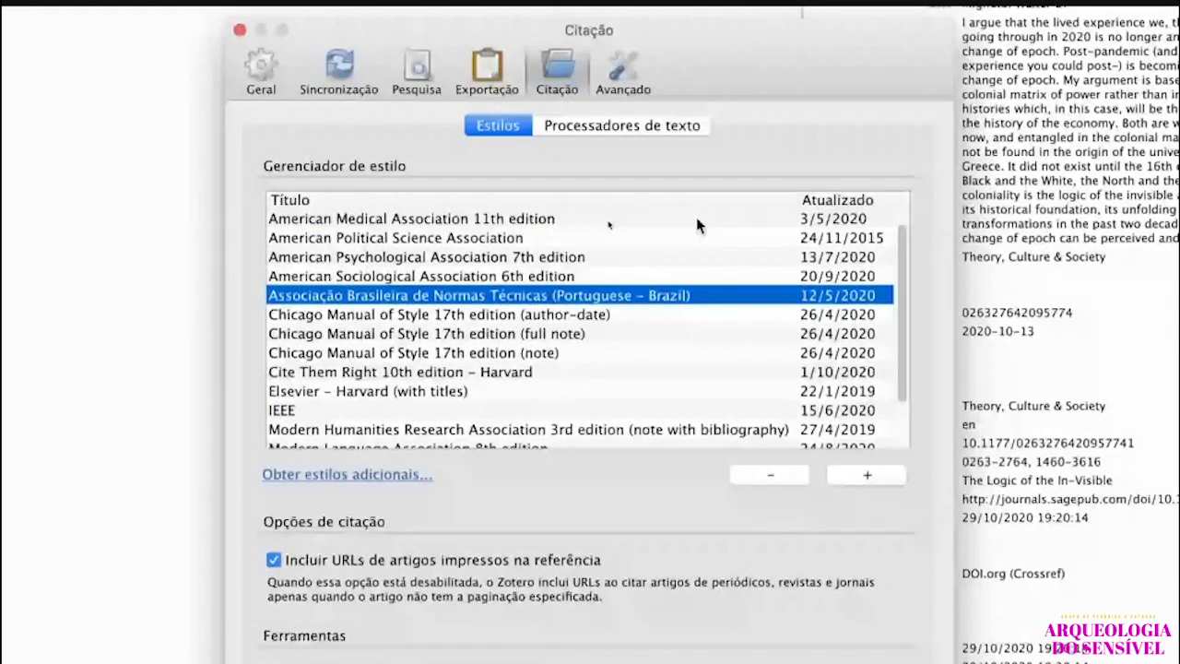
# Review the advanced preferences for general options, feed sorting and update defaults, and keyboard shortcuts.
pyautogui.click(622, 69)
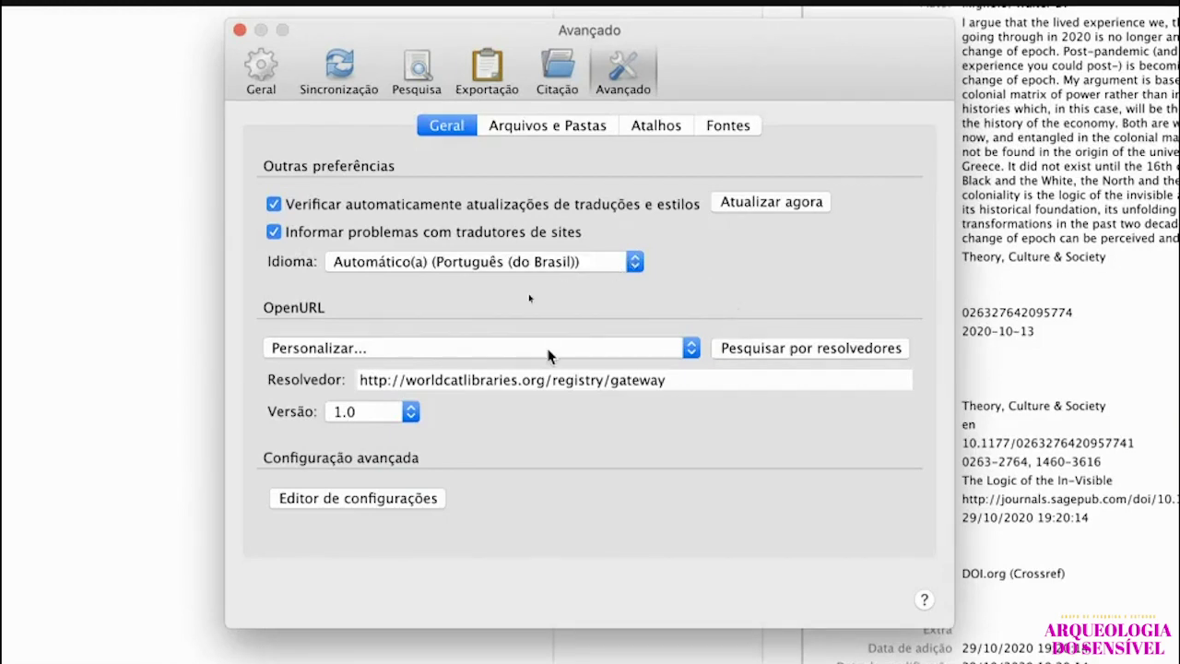
pyautogui.click(730, 126)
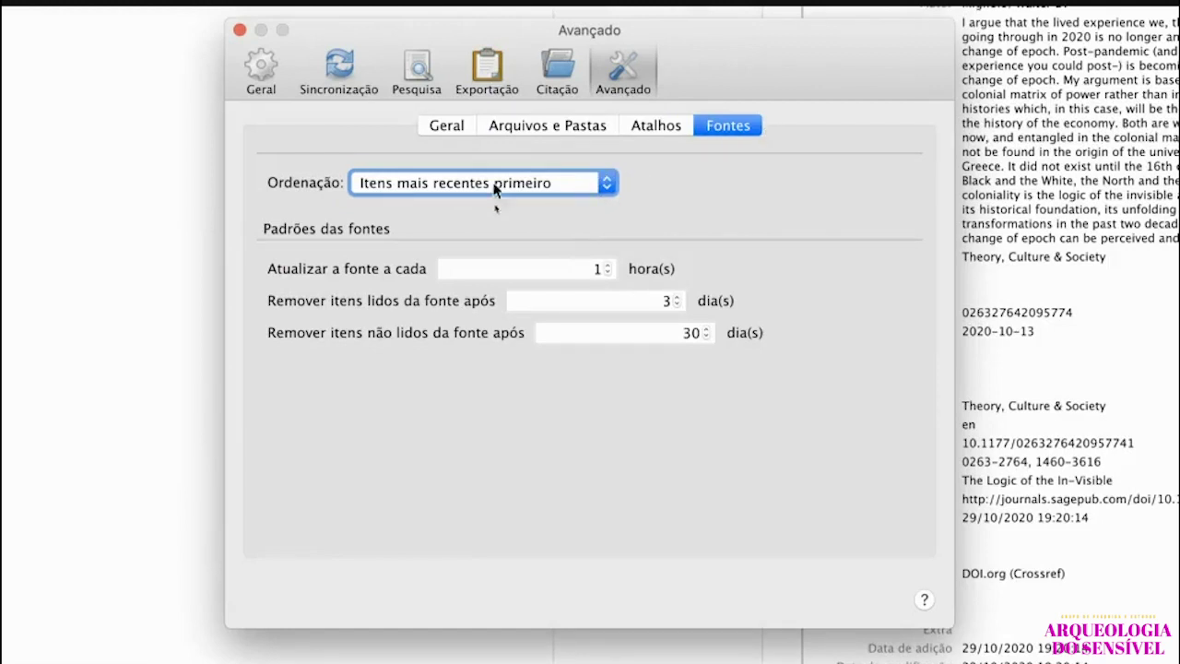
pyautogui.click(587, 185)
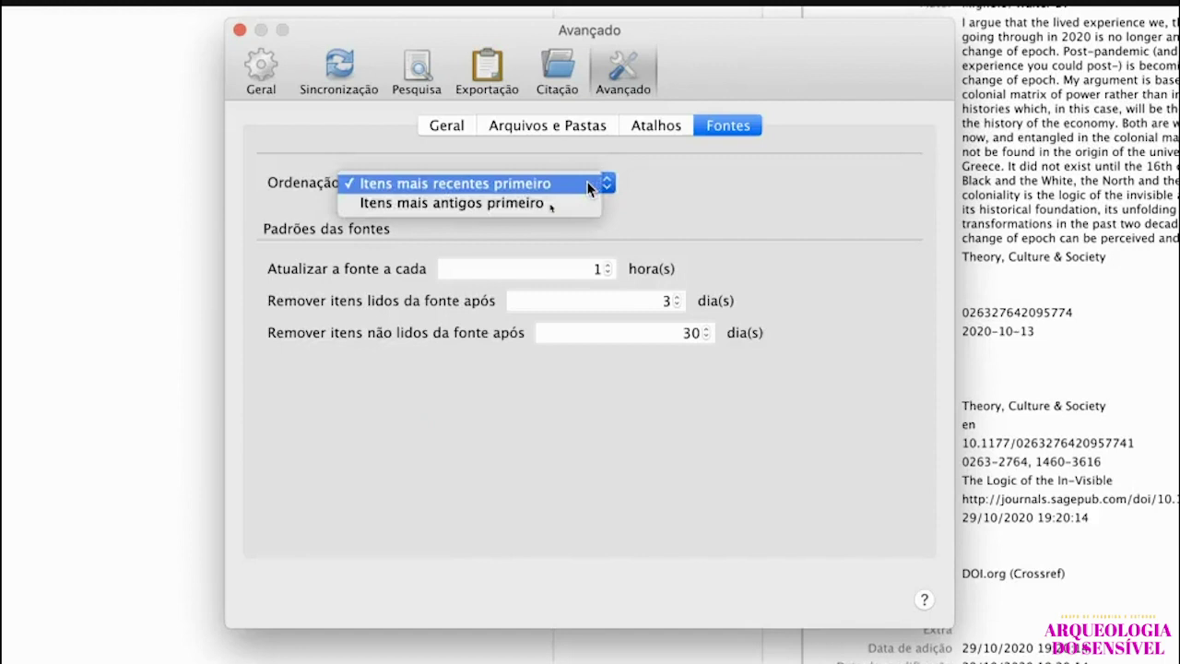
pyautogui.click(435, 188)
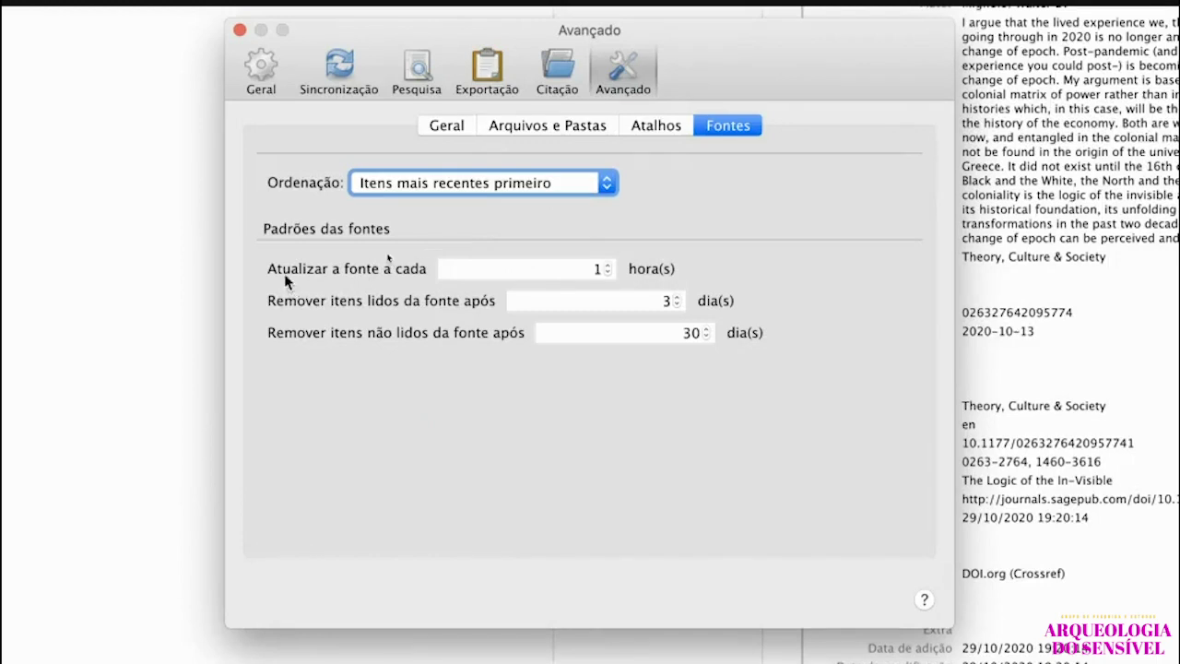
pyautogui.click(597, 268)
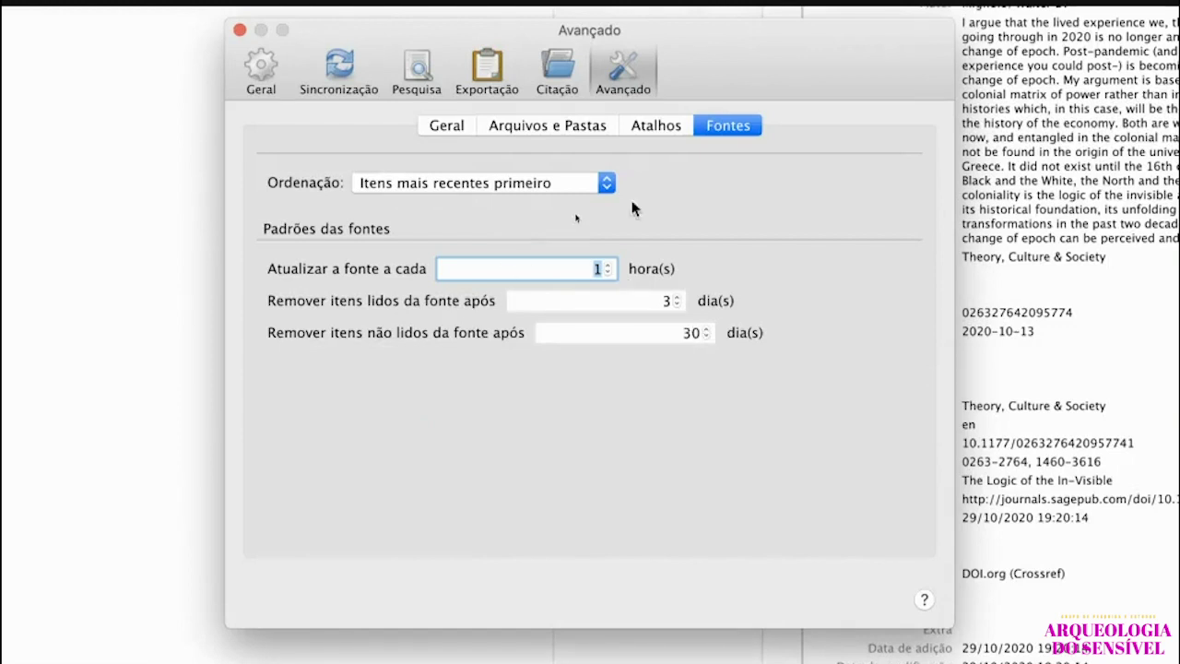
pyautogui.click(659, 128)
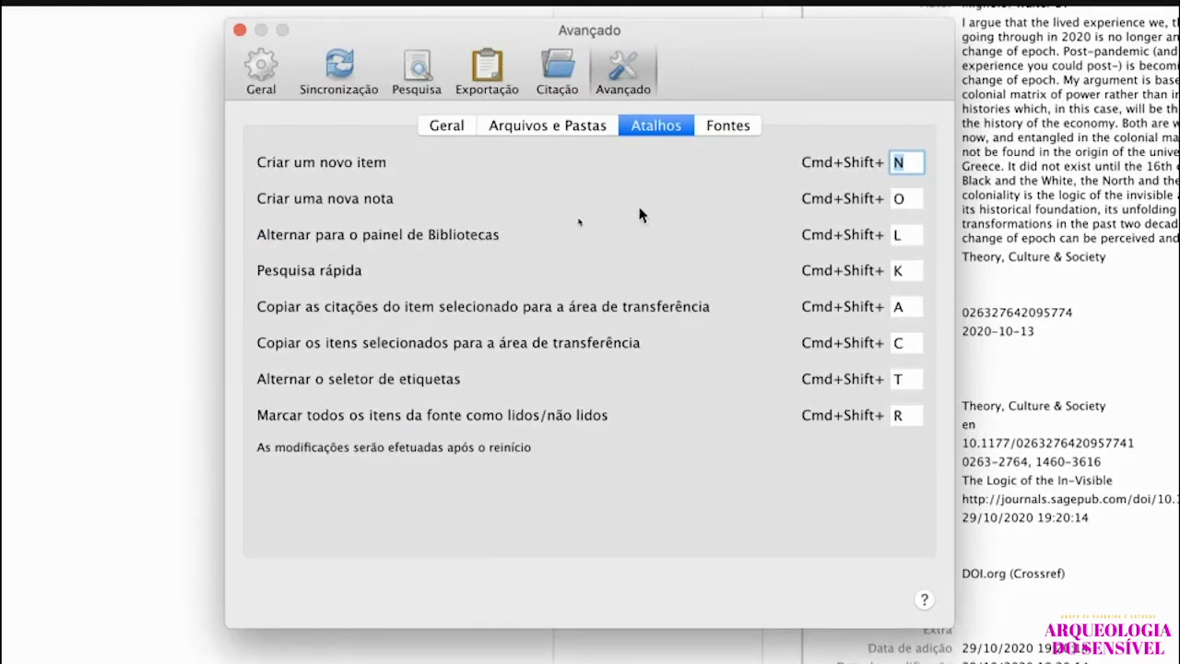
# Try to choose a custom data directory in the Dropbox folder in the advanced file and folder settings.
pyautogui.click(562, 129)
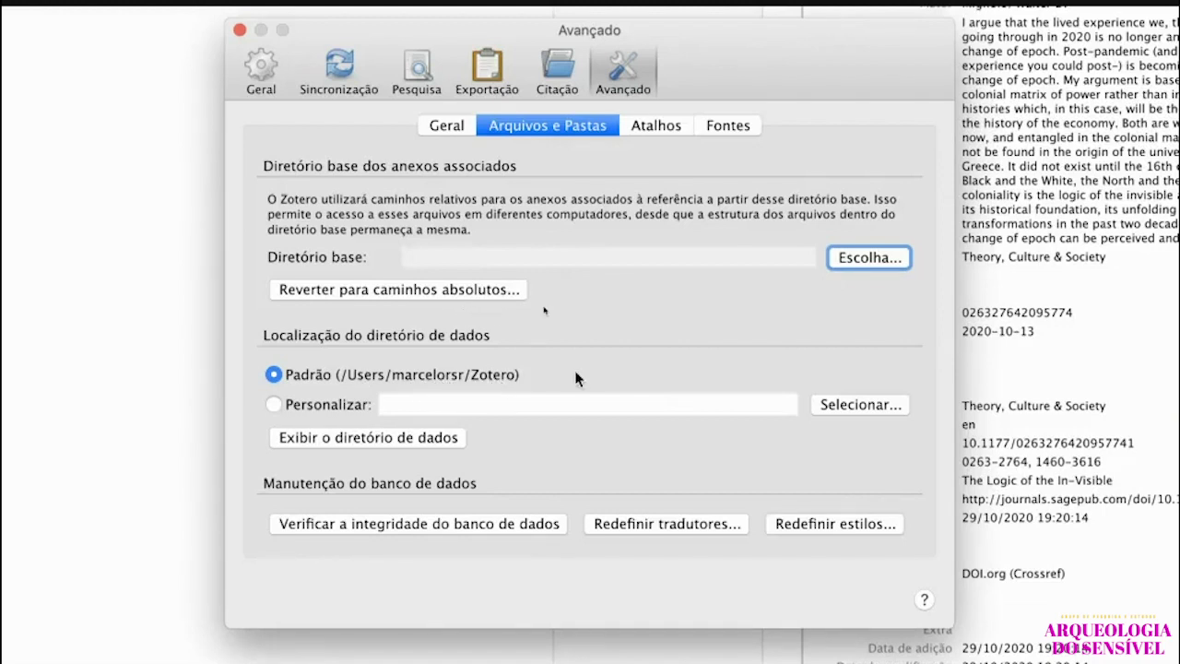
pyautogui.click(316, 407)
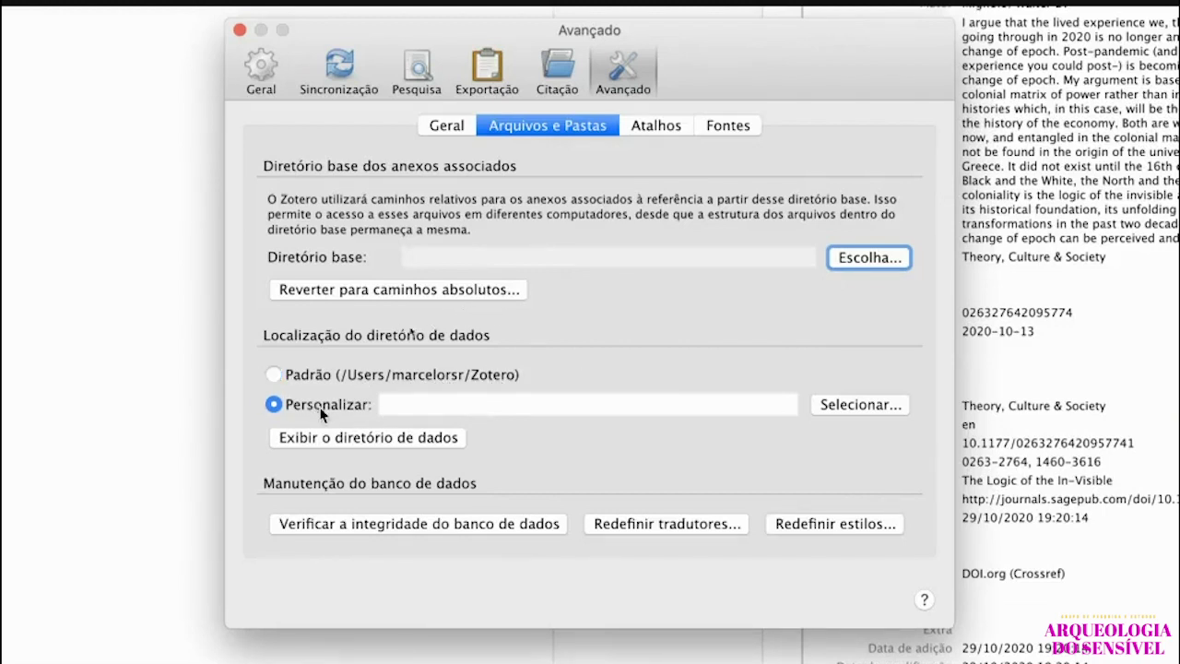
pyautogui.click(864, 404)
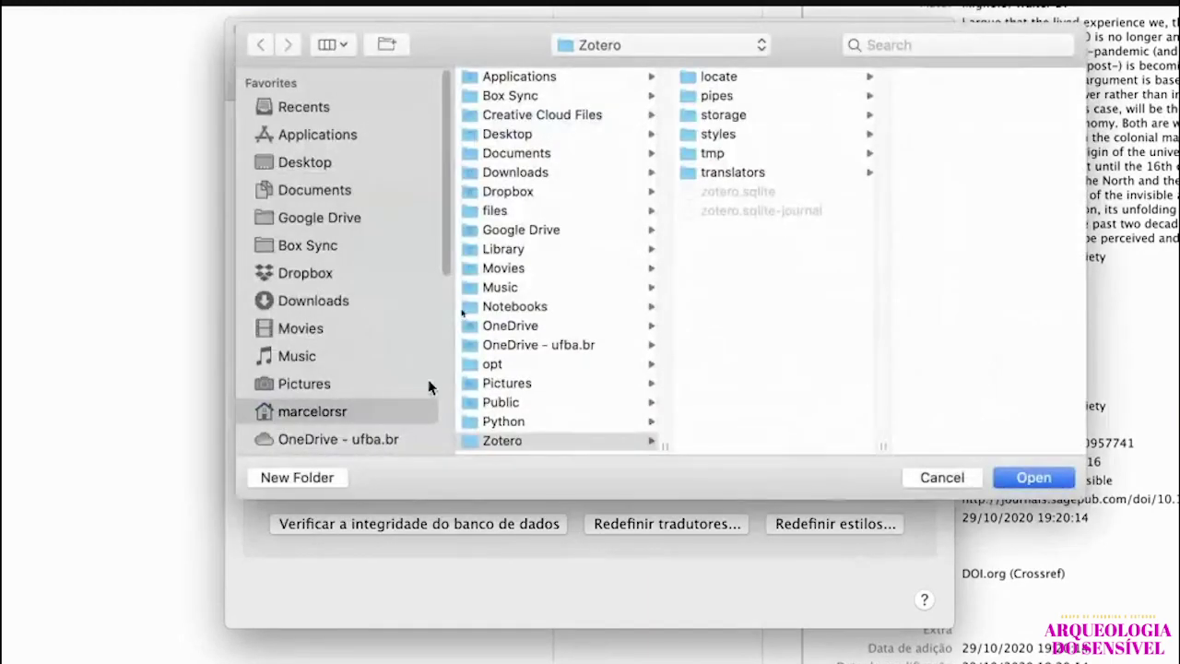
pyautogui.click(313, 273)
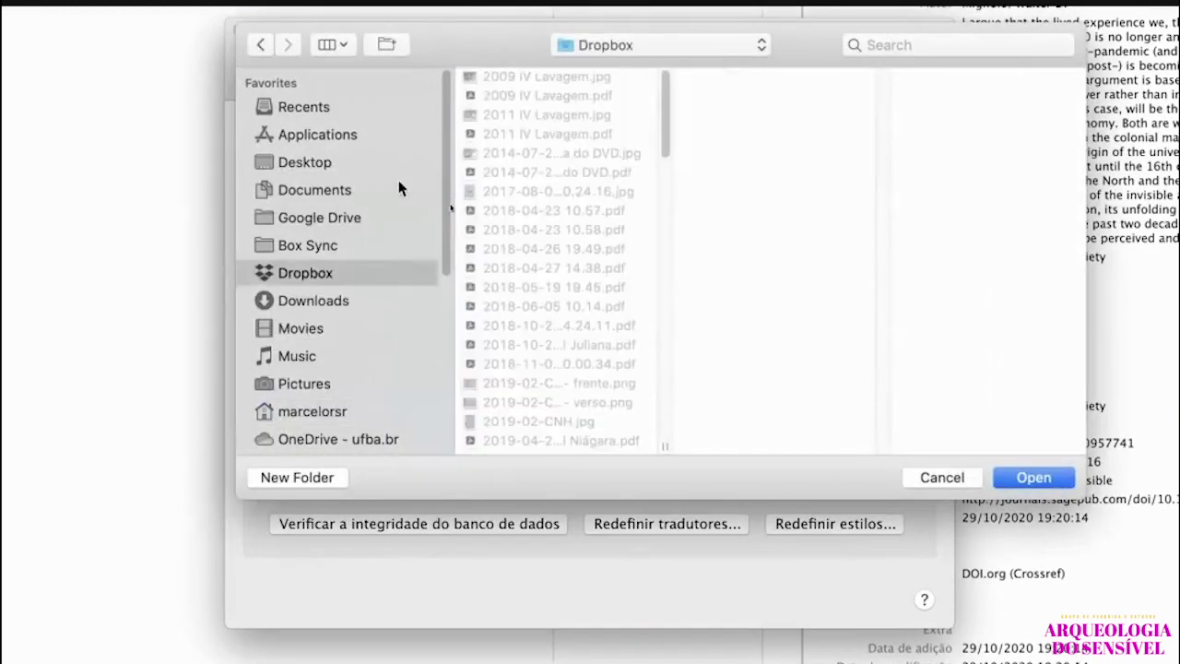
pyautogui.click(967, 478)
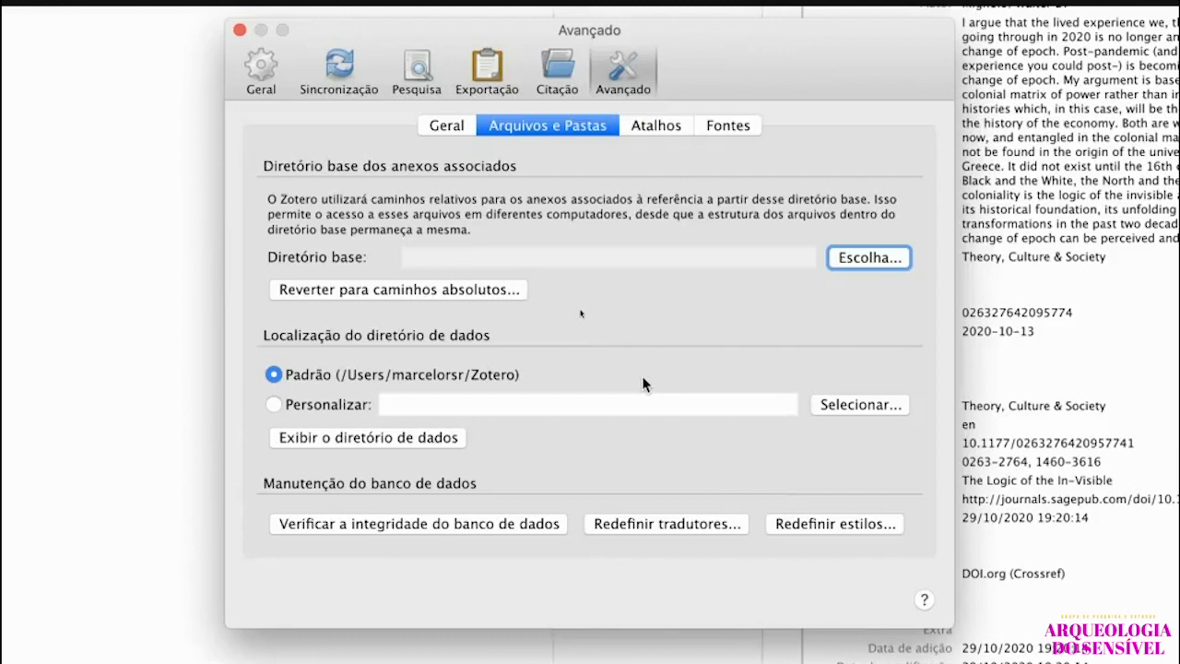
# Review the synchronization settings alongside the data directory location and the Zotero folder on the desktop, and close the preferences.
pyautogui.click(336, 66)
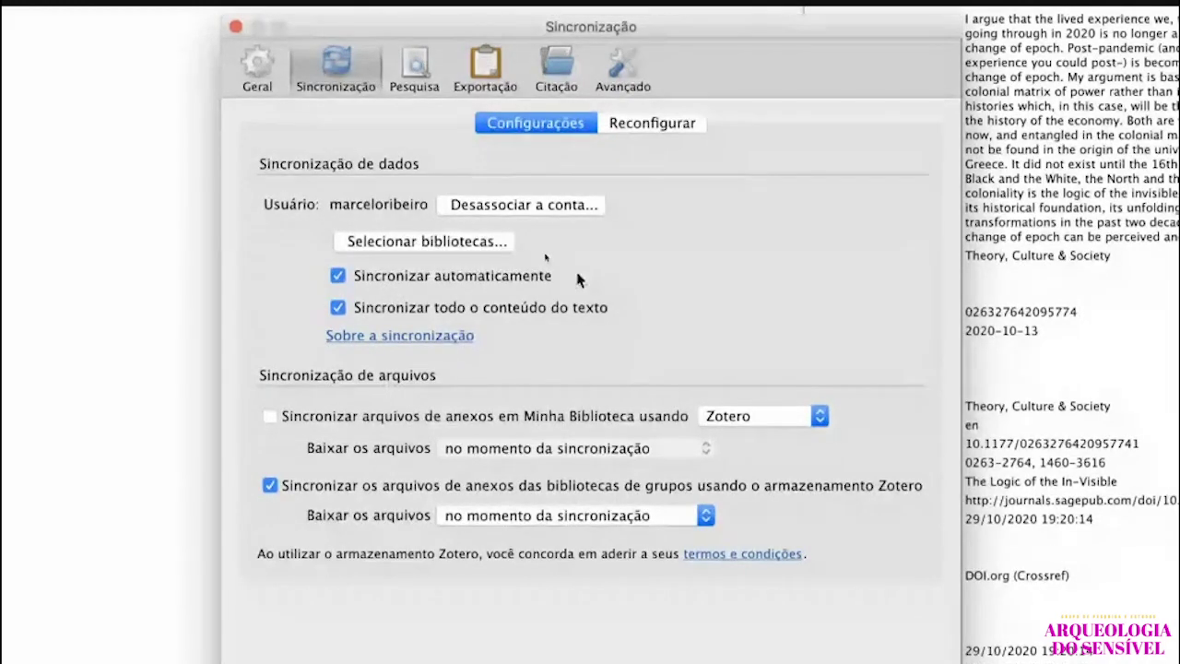
pyautogui.click(627, 81)
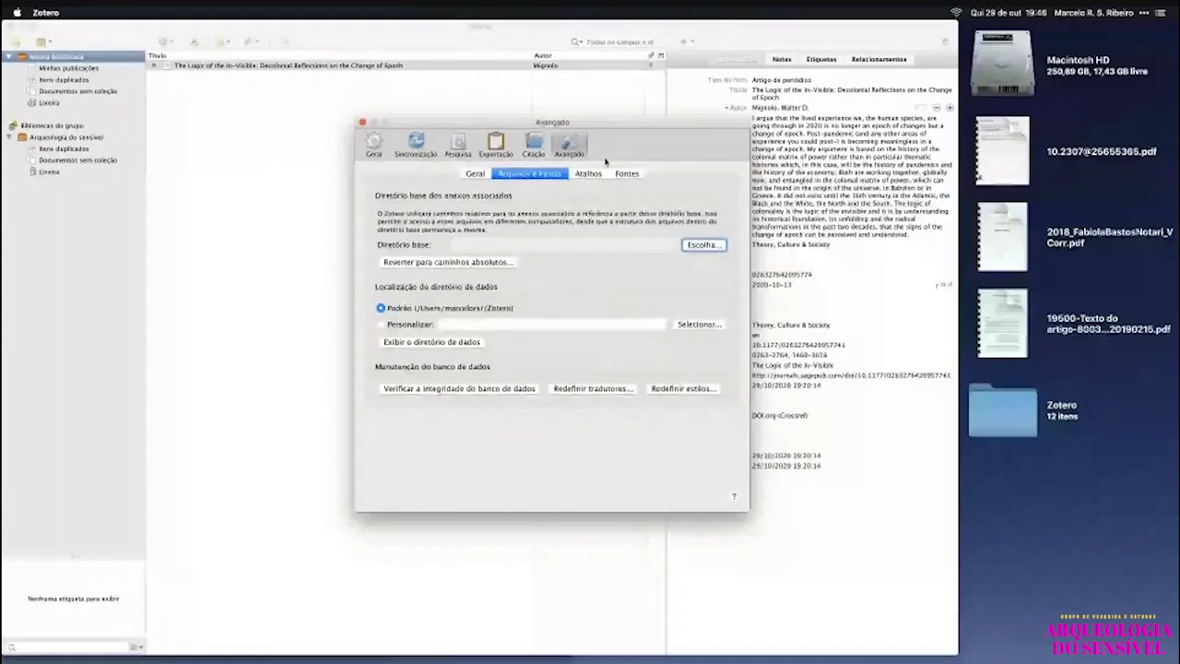
pyautogui.click(1020, 427)
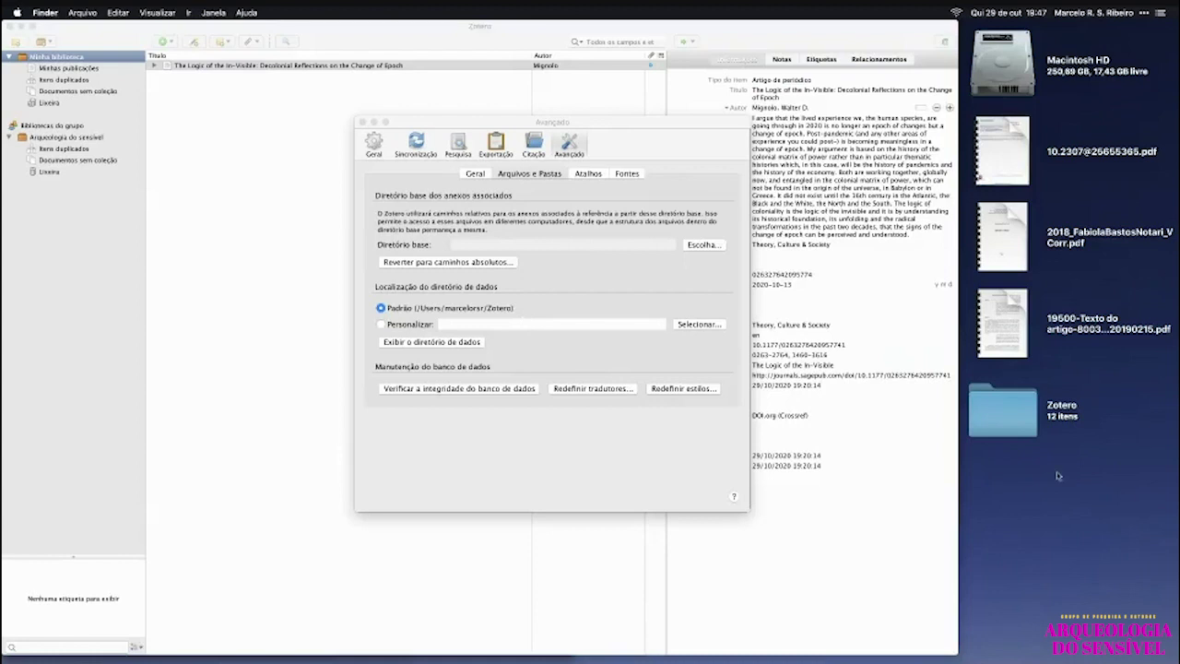
pyautogui.click(997, 420)
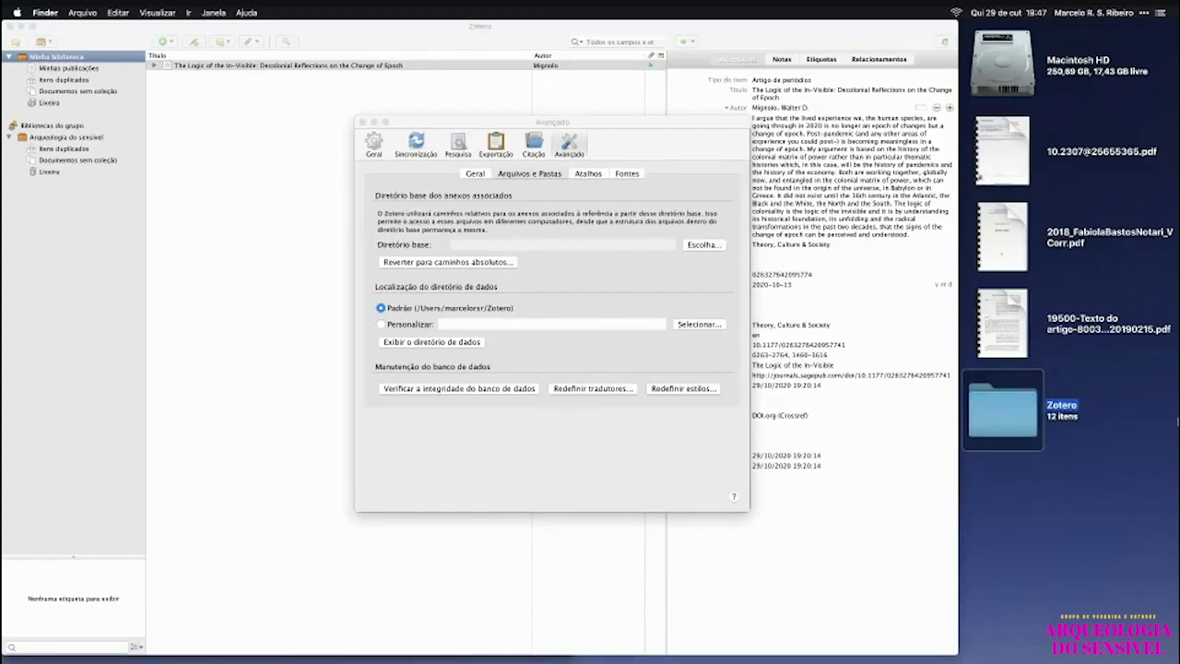
pyautogui.click(1029, 513)
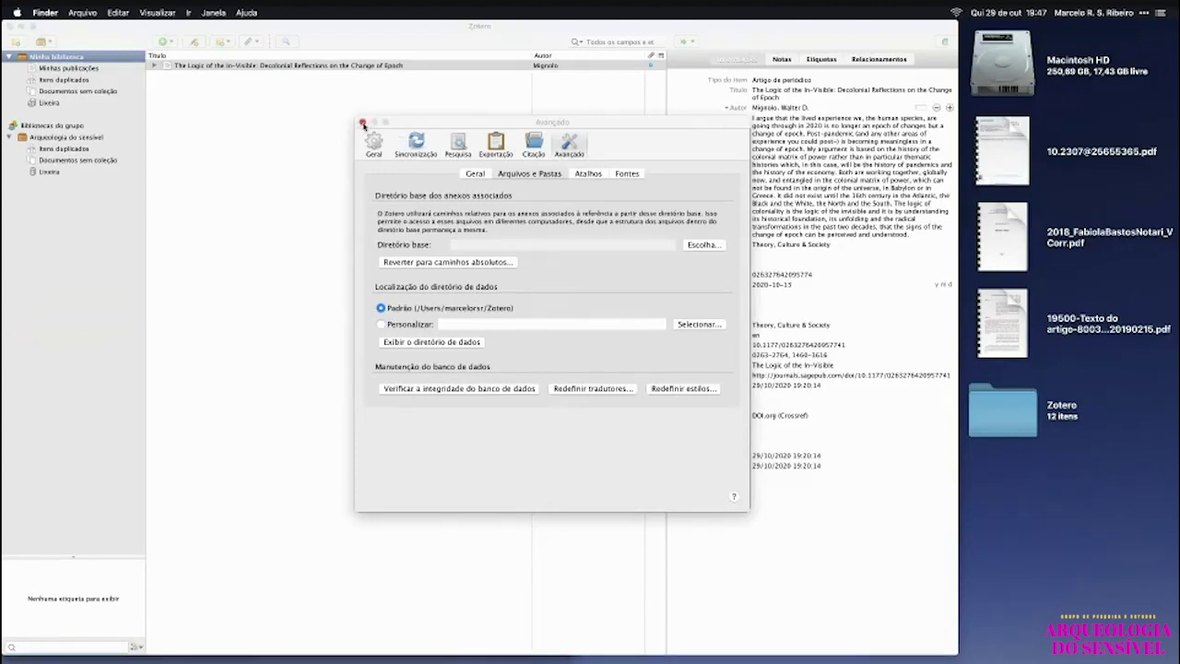
pyautogui.click(374, 144)
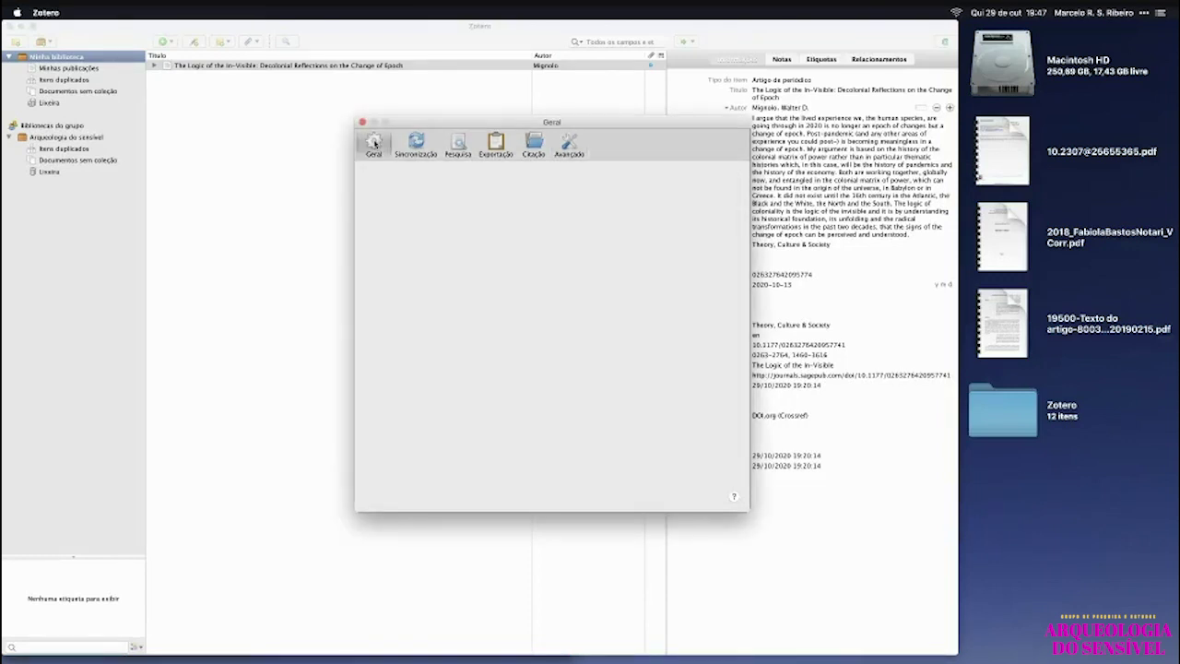
pyautogui.press('super+w')
# Switch to Chrome and review the examples of capturing article, book and thesis data in the Zotero workshop programme.
pyautogui.press('super+Tab')
pyautogui.press('super+Tab')
pyautogui.press('super+Tab')
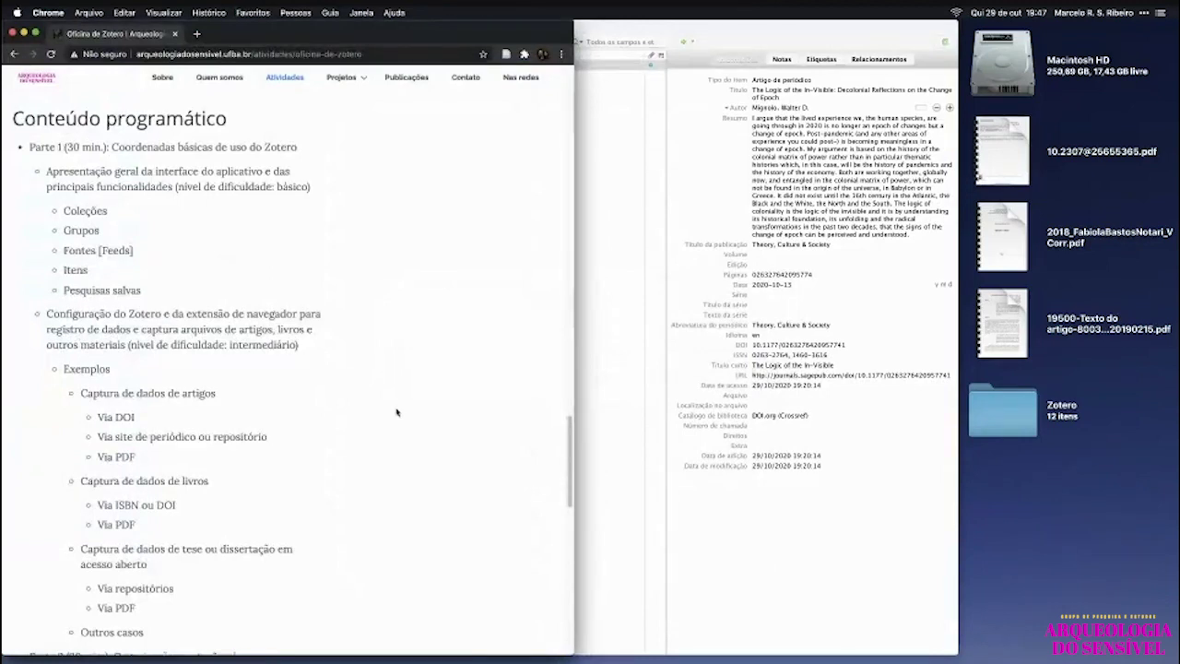
pyautogui.scroll(-5, 396, 412)
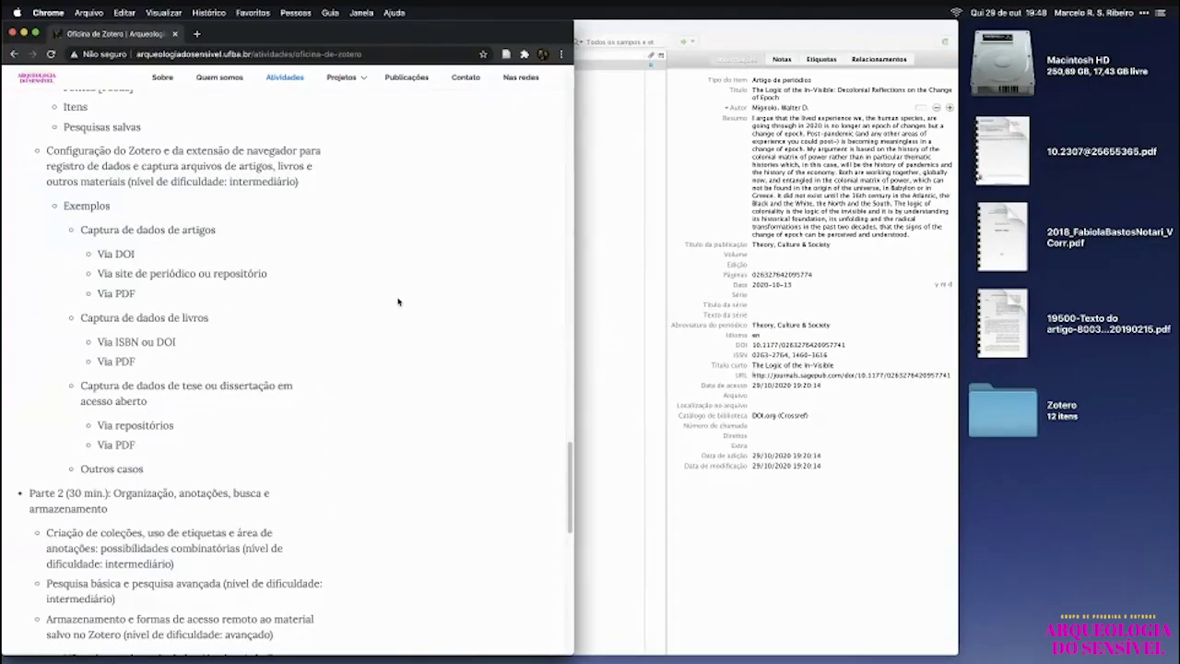
pyautogui.scroll(-1, 398, 301)
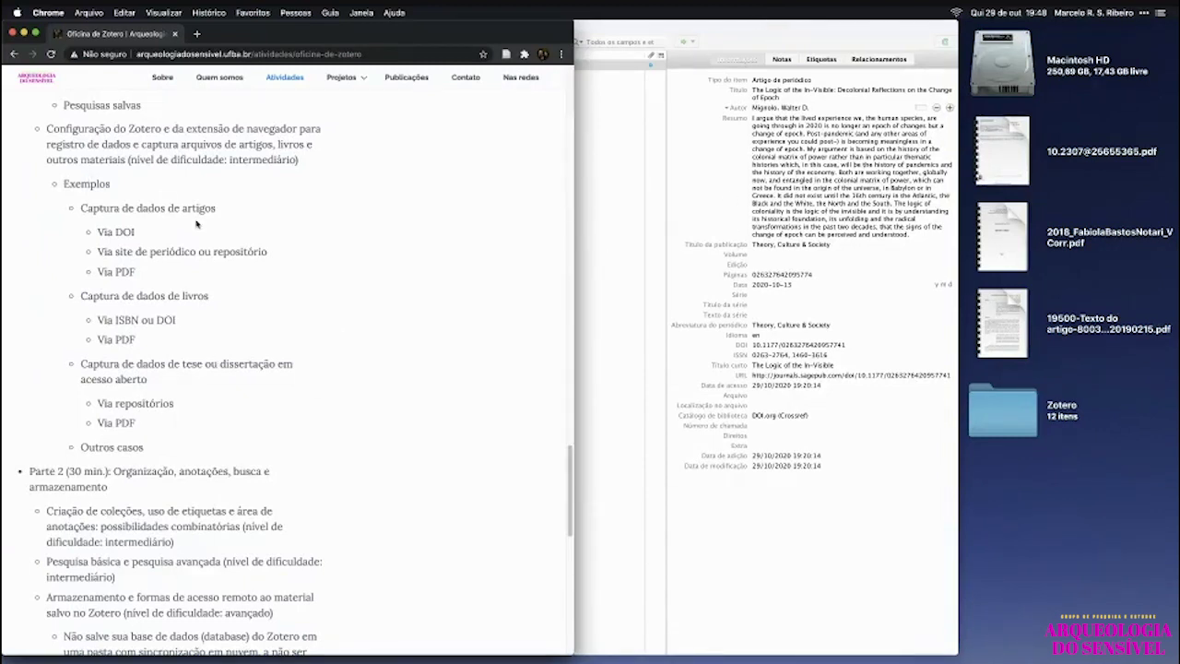
# Switch to Zotero, import the 2018 thesis PDF from the desktop into Minha biblioteca and check its abstract field.
pyautogui.click(755, 39)
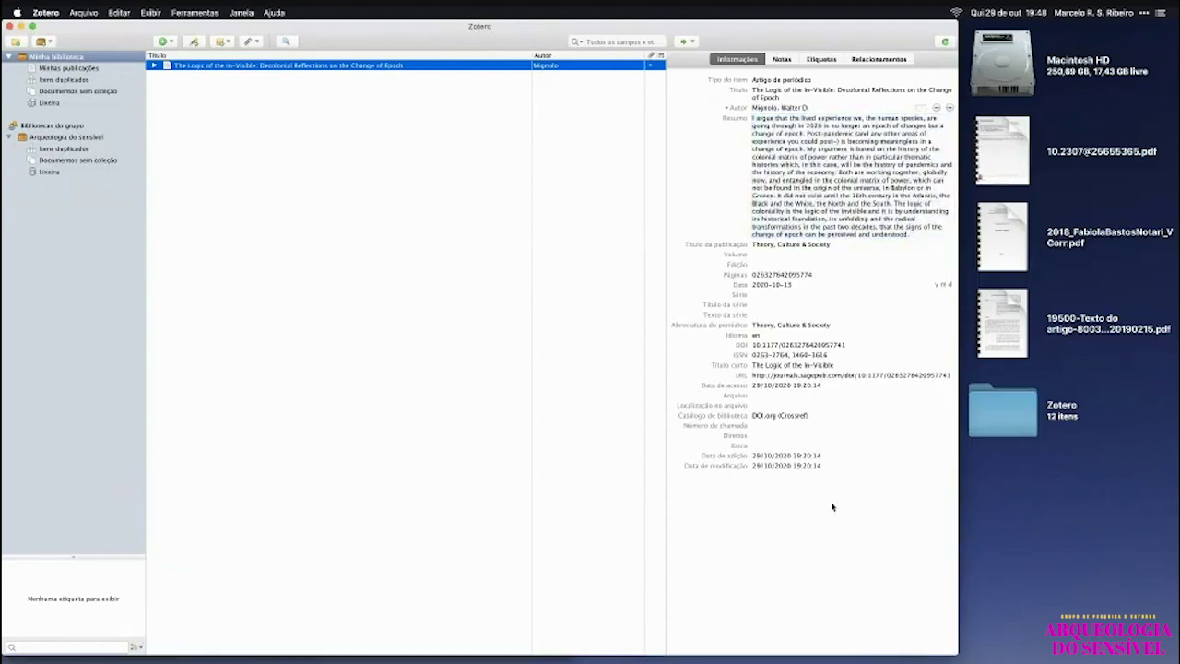
pyautogui.moveTo(1002, 238); pyautogui.dragTo(443, 242)
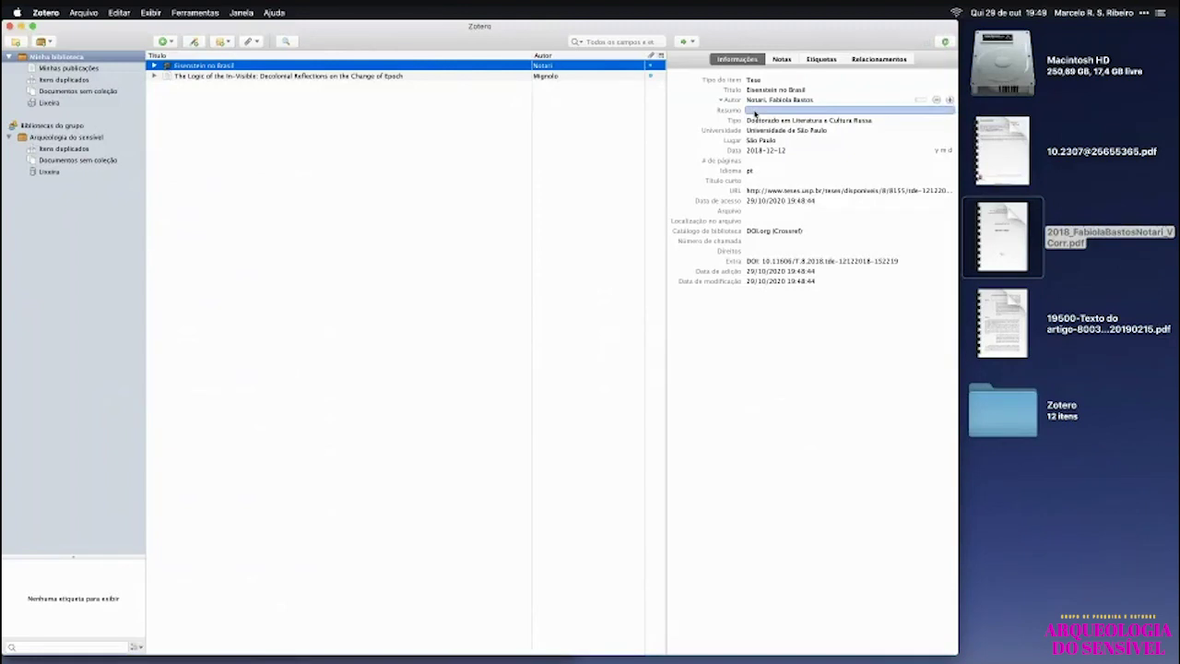
pyautogui.click(1012, 249)
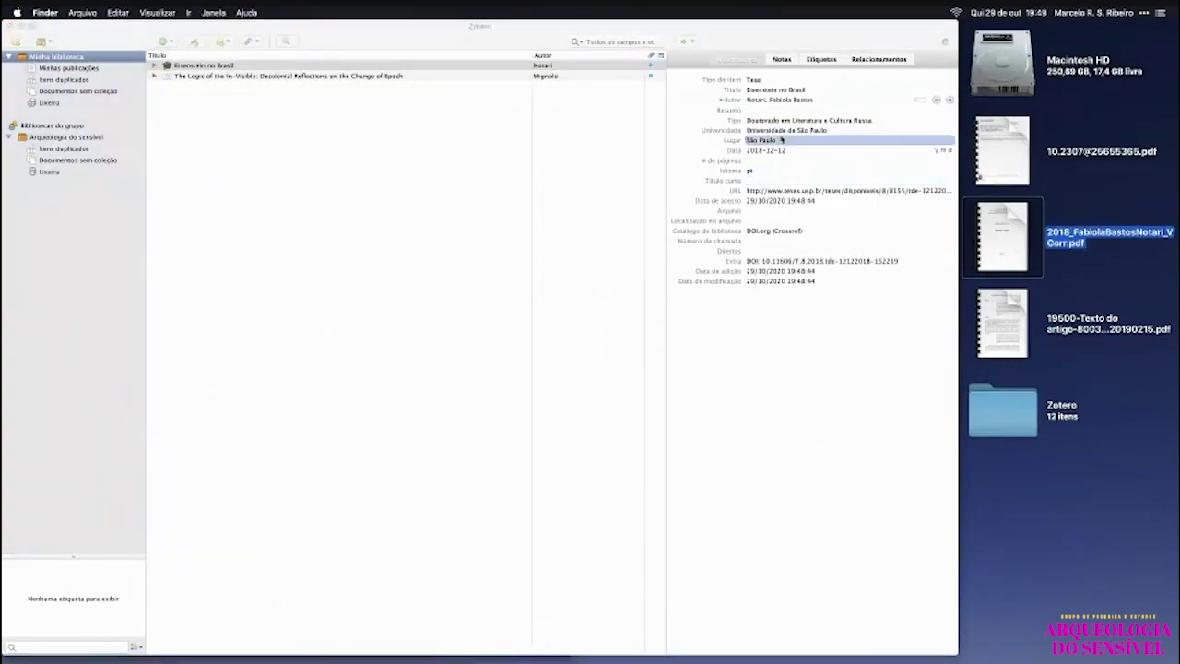
pyautogui.click(758, 111)
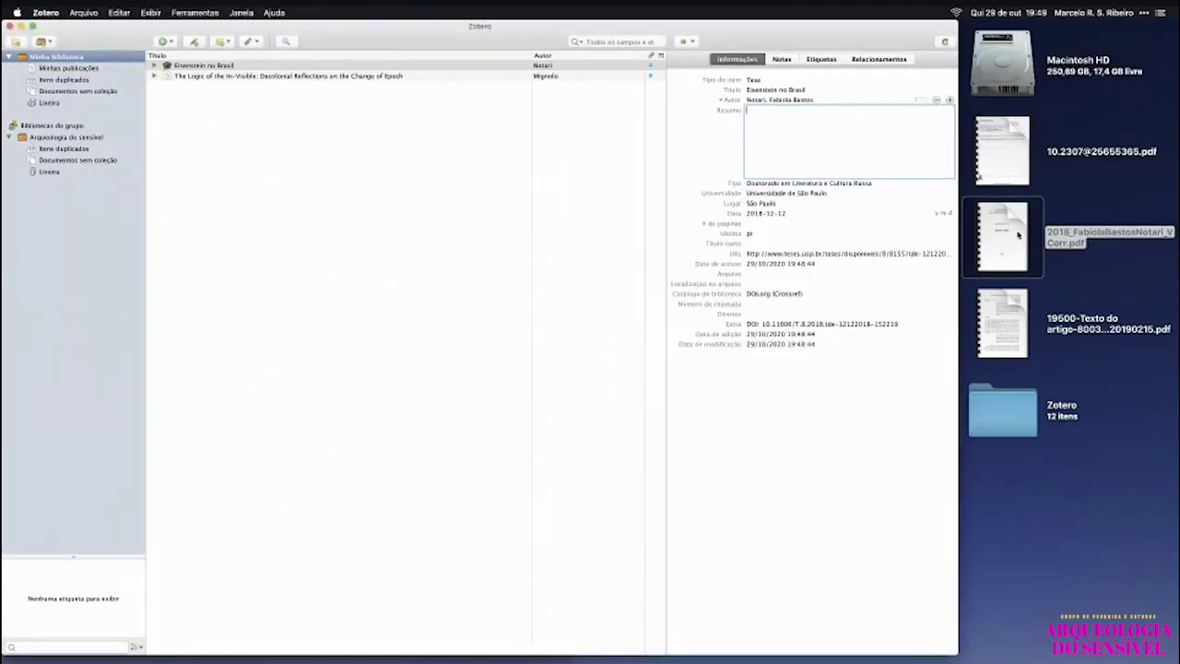
pyautogui.click(784, 213)
# Examine the PDF file attached under the thesis item "Eisenstein no Brasil" and collapse the item again.
pyautogui.click(171, 66)
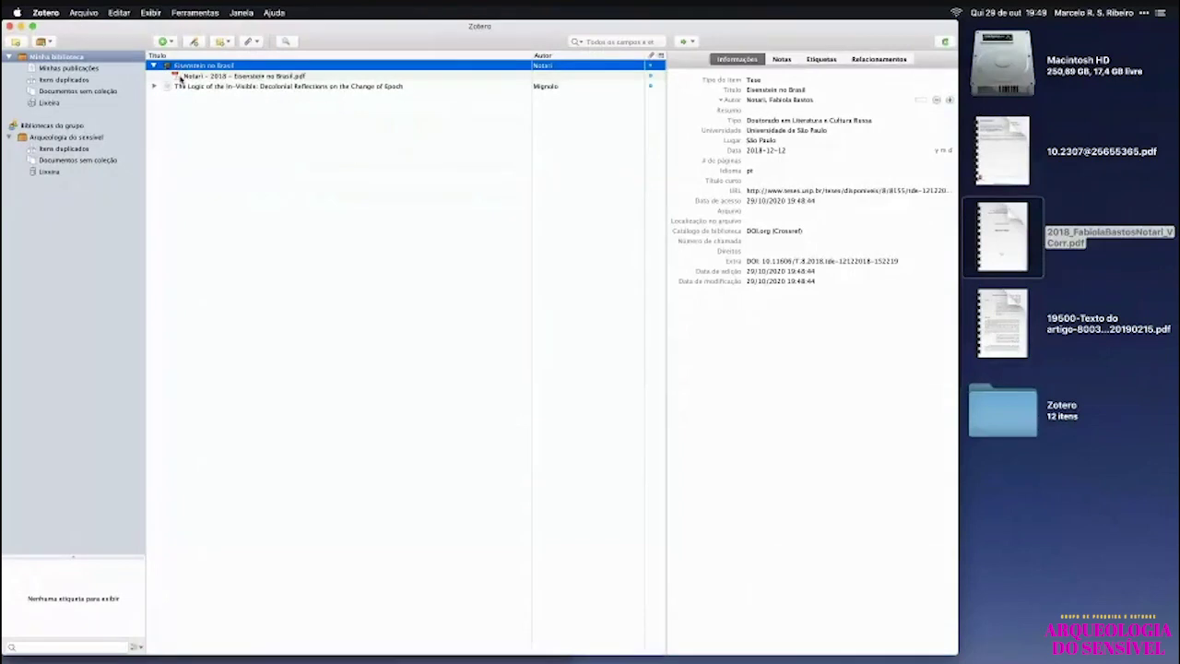
pyautogui.rightClick(181, 78)
pyautogui.click(278, 323)
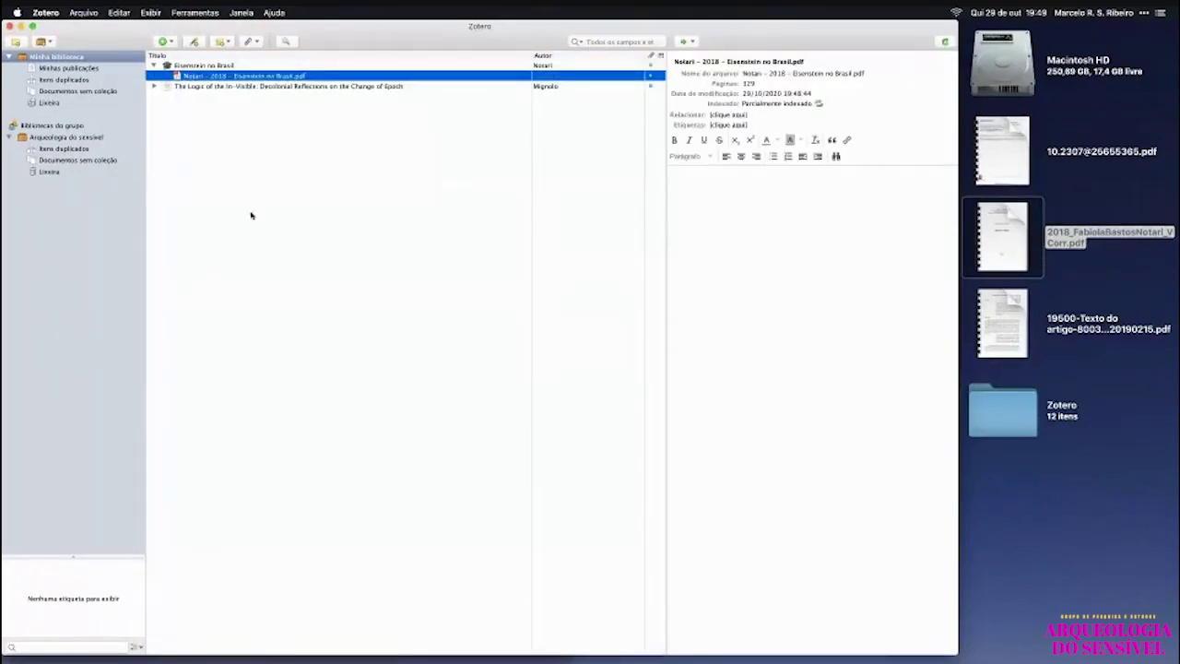
pyautogui.rightClick(172, 107)
pyautogui.click(295, 237)
pyautogui.click(155, 65)
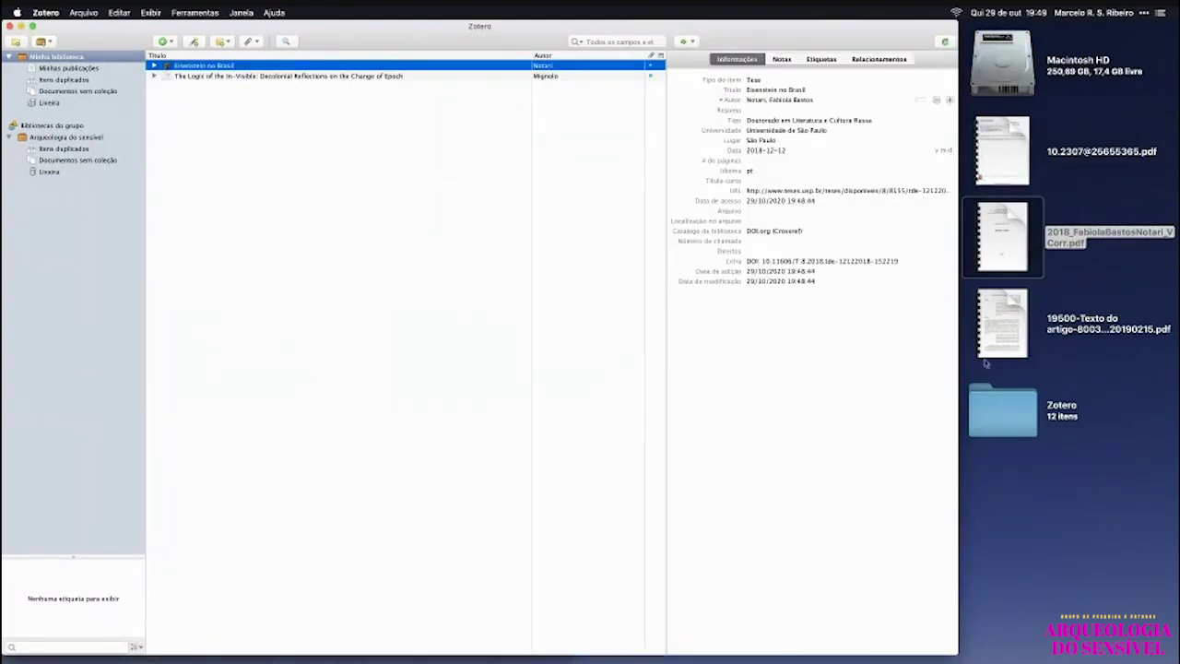
# Import the PDF whose name starts with "19500-Texto do artigo" from the desktop into Minha biblioteca and view its metadata.
pyautogui.click(1001, 325)
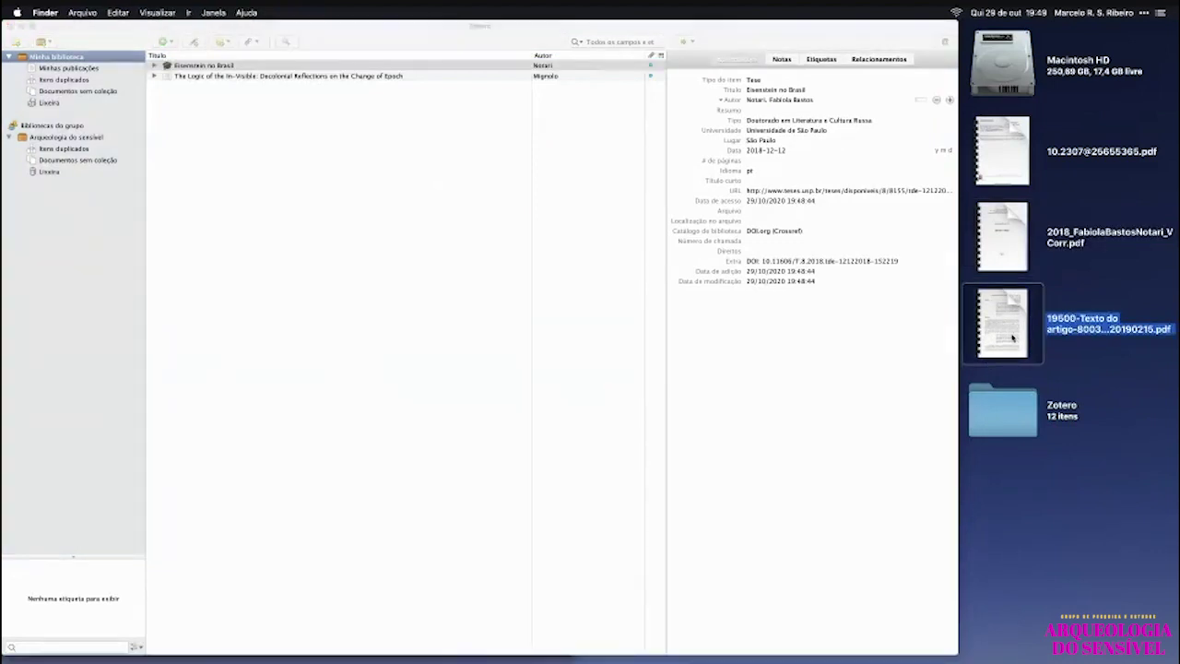
pyautogui.moveTo(1012, 337); pyautogui.dragTo(464, 150)
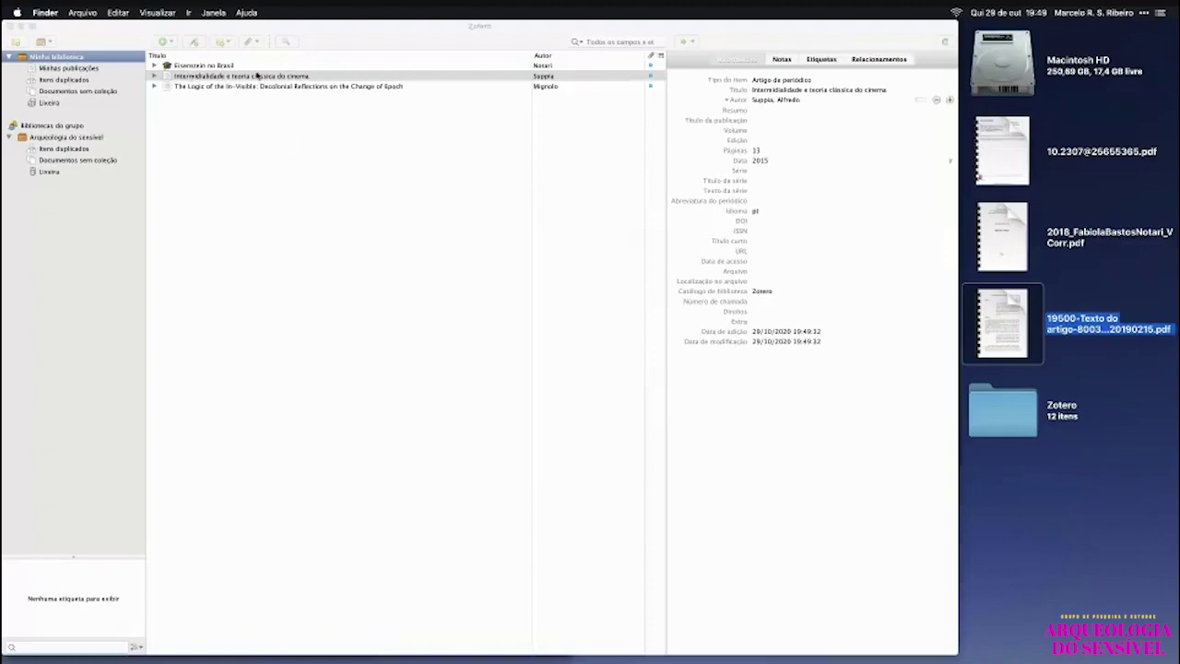
pyautogui.click(375, 91)
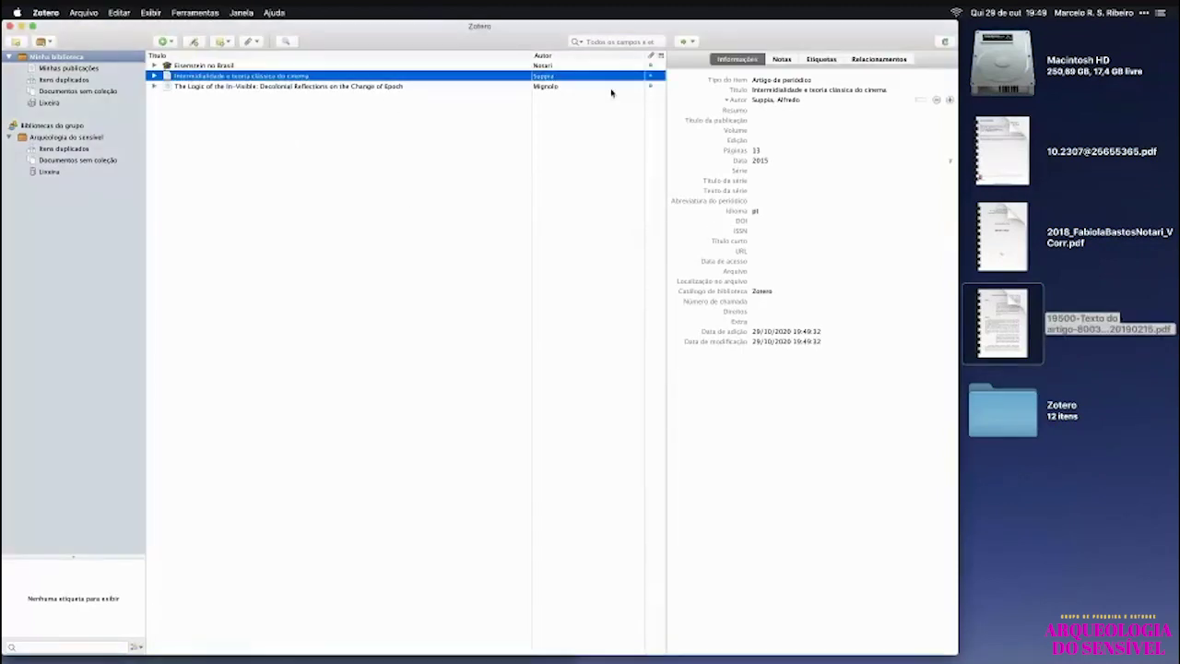
pyautogui.click(611, 92)
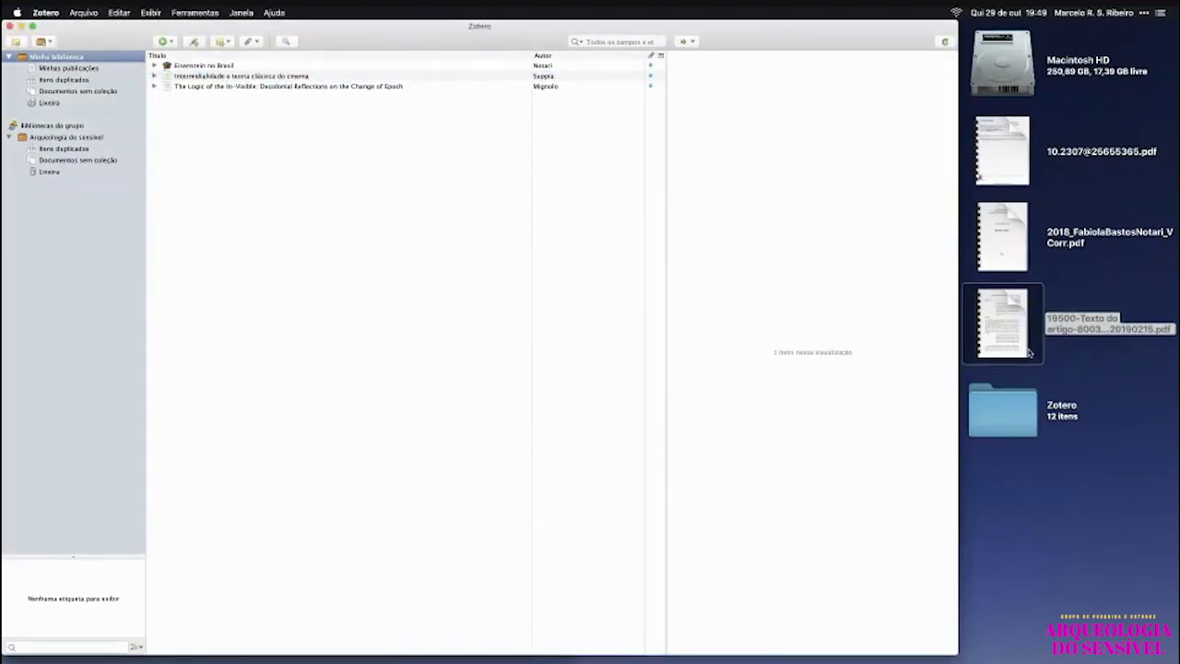
# Move the two imported PDFs from the desktop to the trash and return to the Zotero library.
pyautogui.moveTo(1158, 356); pyautogui.dragTo(991, 240)
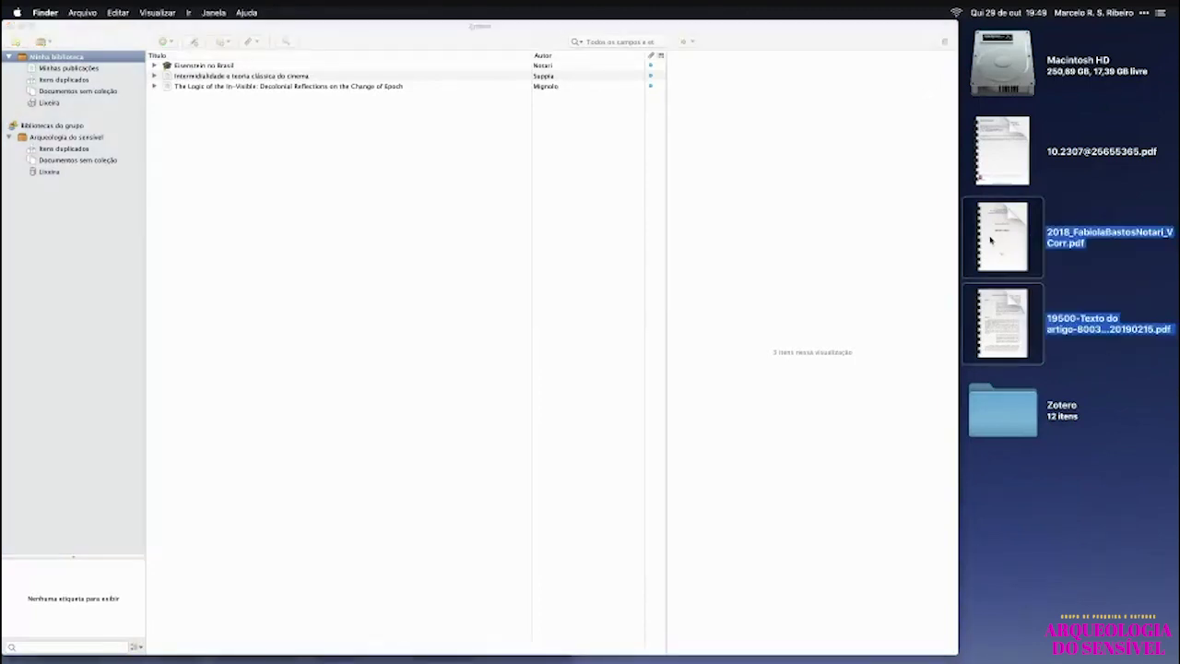
pyautogui.press('super+BackSpace')
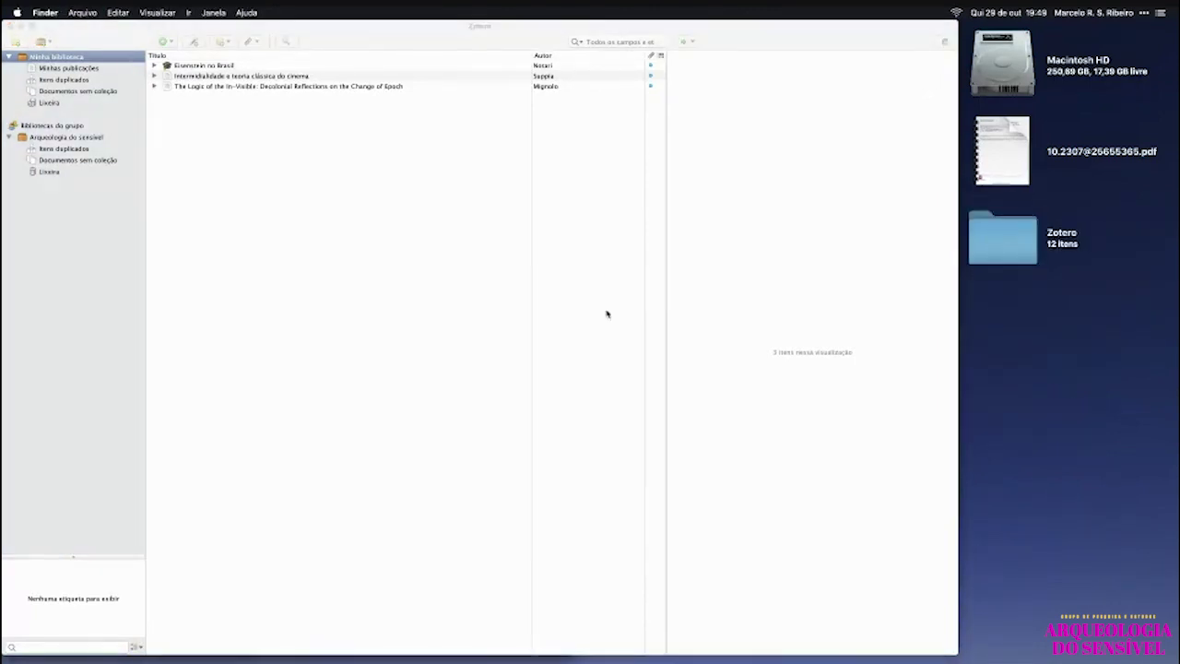
pyautogui.click(390, 169)
# Show the stored PDF of the item "Intermidialidade e teoria clássica do cinema" in Finder.
pyautogui.click(194, 75)
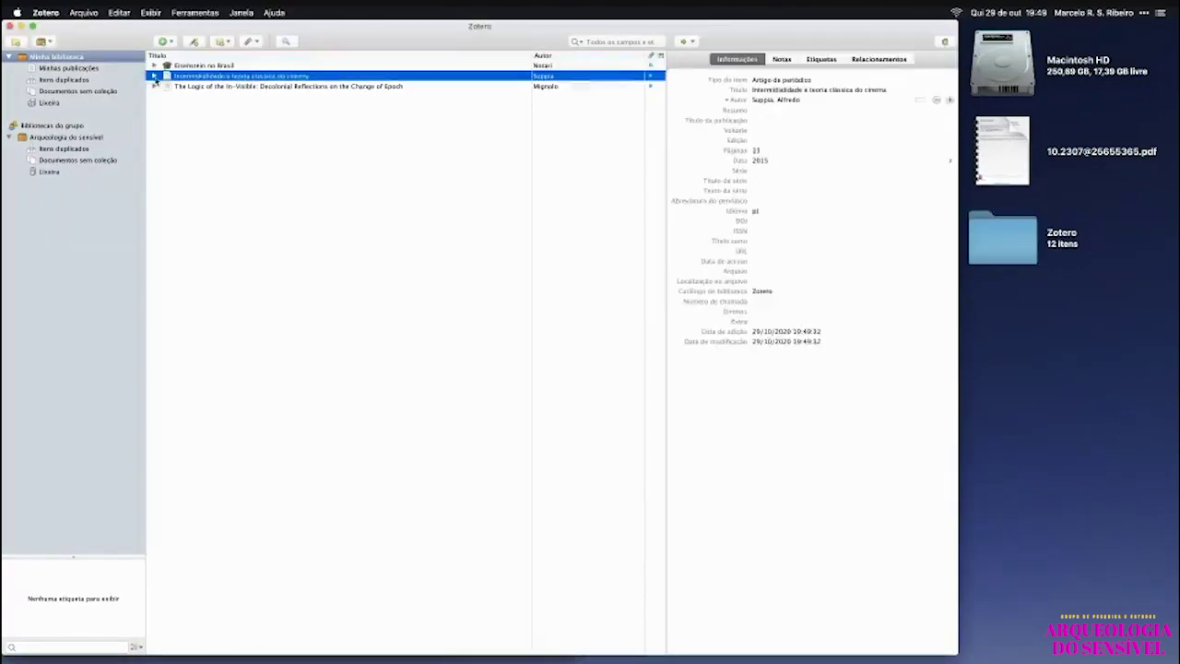
pyautogui.rightClick(190, 75)
pyautogui.click(226, 95)
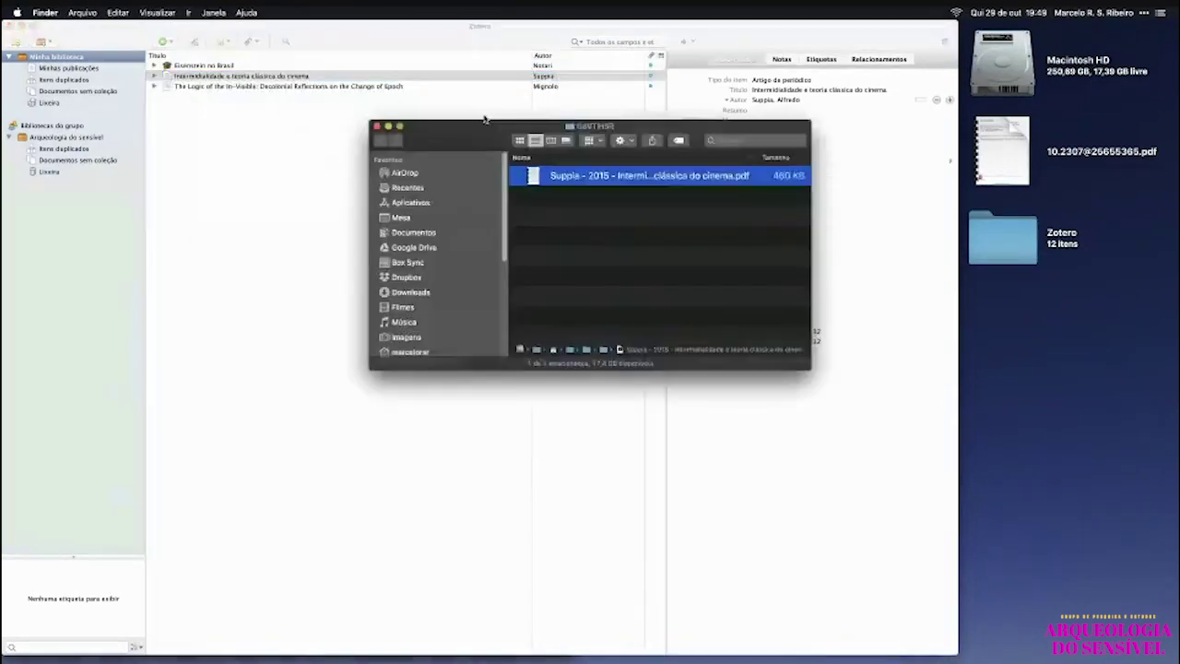
pyautogui.click(611, 245)
# Switch to Chrome, review the ISBN or DOI book capture example and bring up the Praia Vermelha article page.
pyautogui.press('super+Tab')
pyautogui.press('super+Tab')
pyautogui.press('super+Tab')
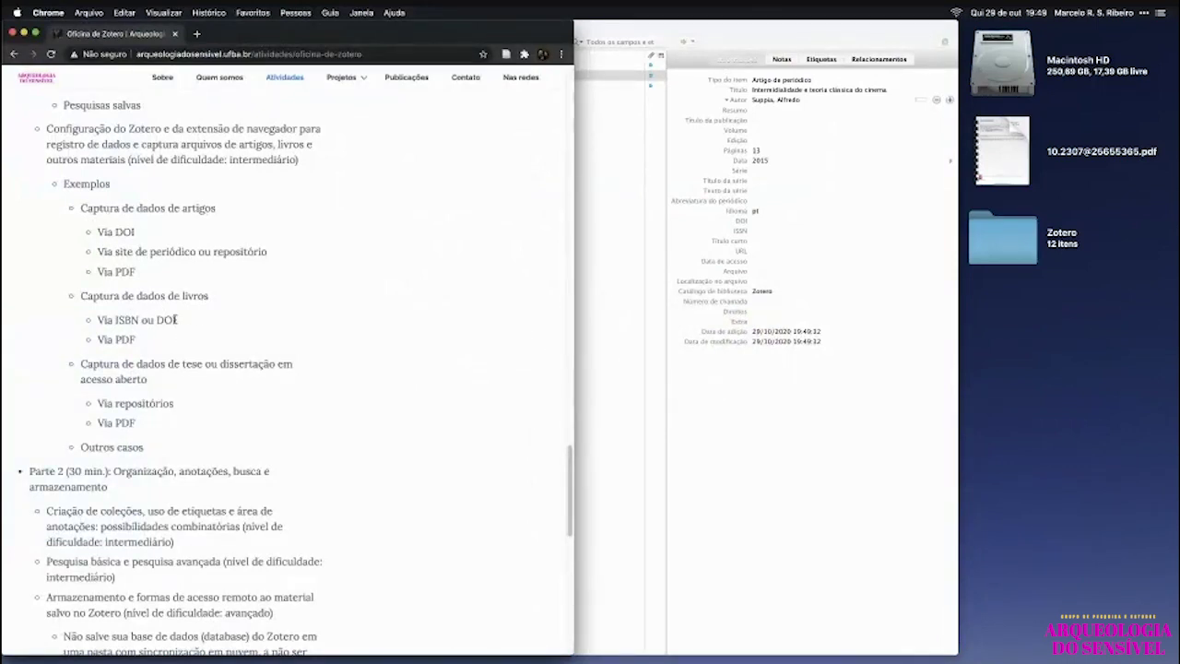
pyautogui.moveTo(176, 319)
pyautogui.mouseDown()
pyautogui.moveTo(129, 319)
pyautogui.moveTo(155, 320)
pyautogui.mouseUp()
pyautogui.doubleClick(127, 320)
pyautogui.click(245, 323)
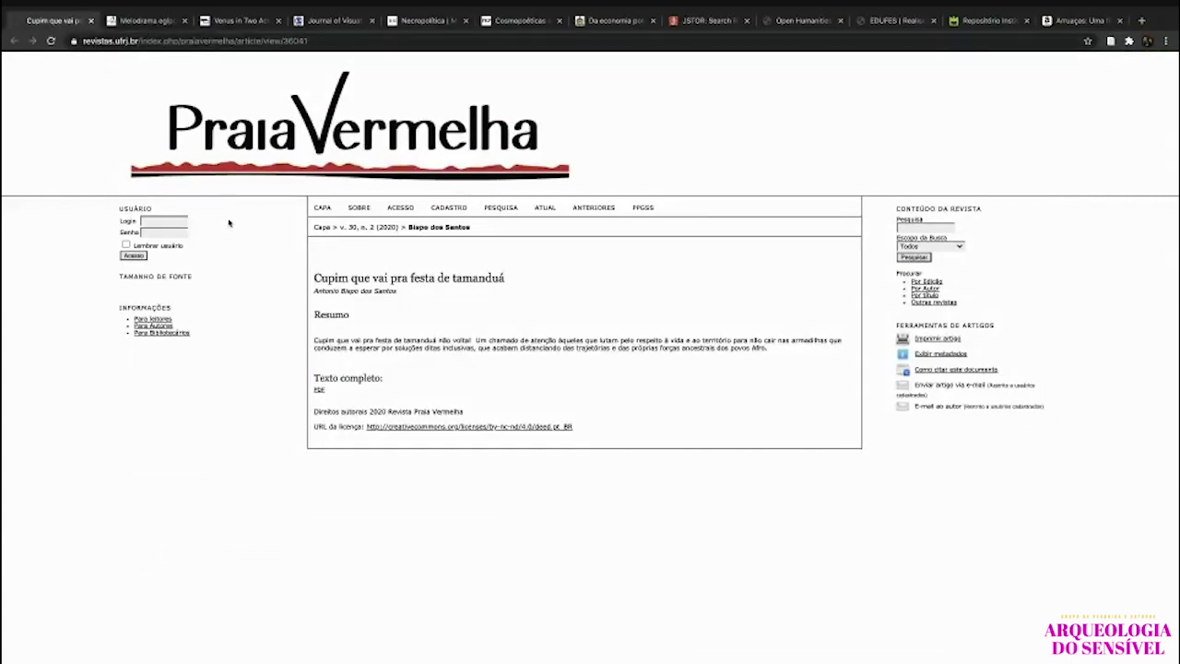
# Save the article "Cupim que vai pra festa de tamanduá" to Minha biblioteca with the Zotero Connector.
pyautogui.click(1111, 41)
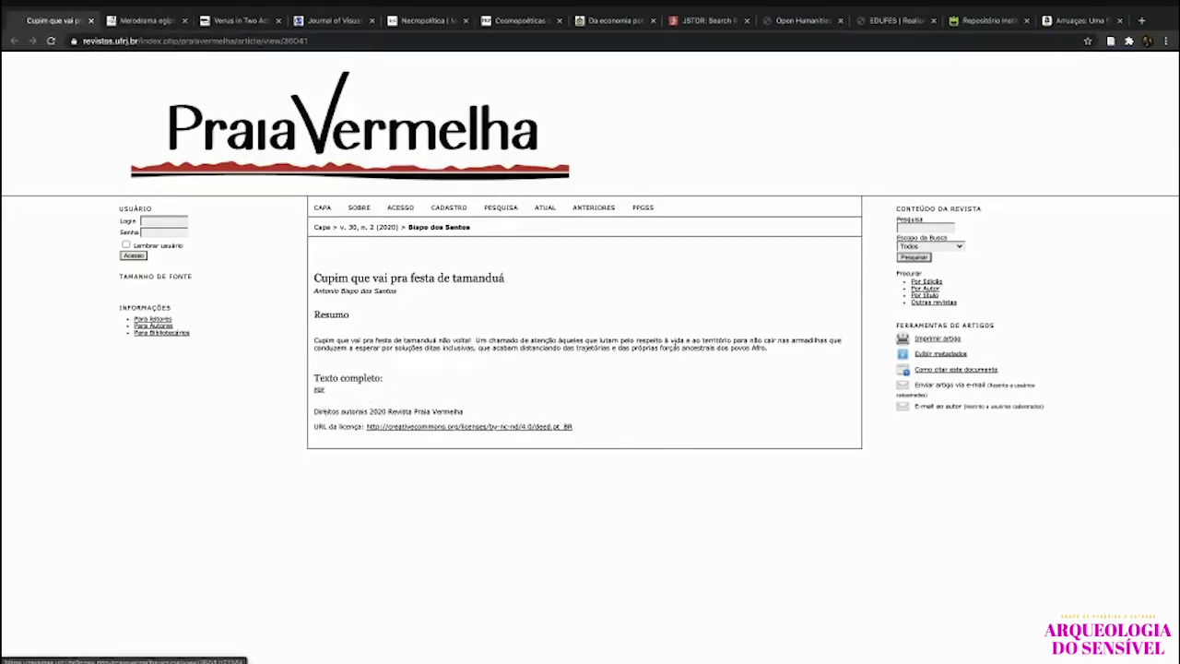
pyautogui.click(1109, 41)
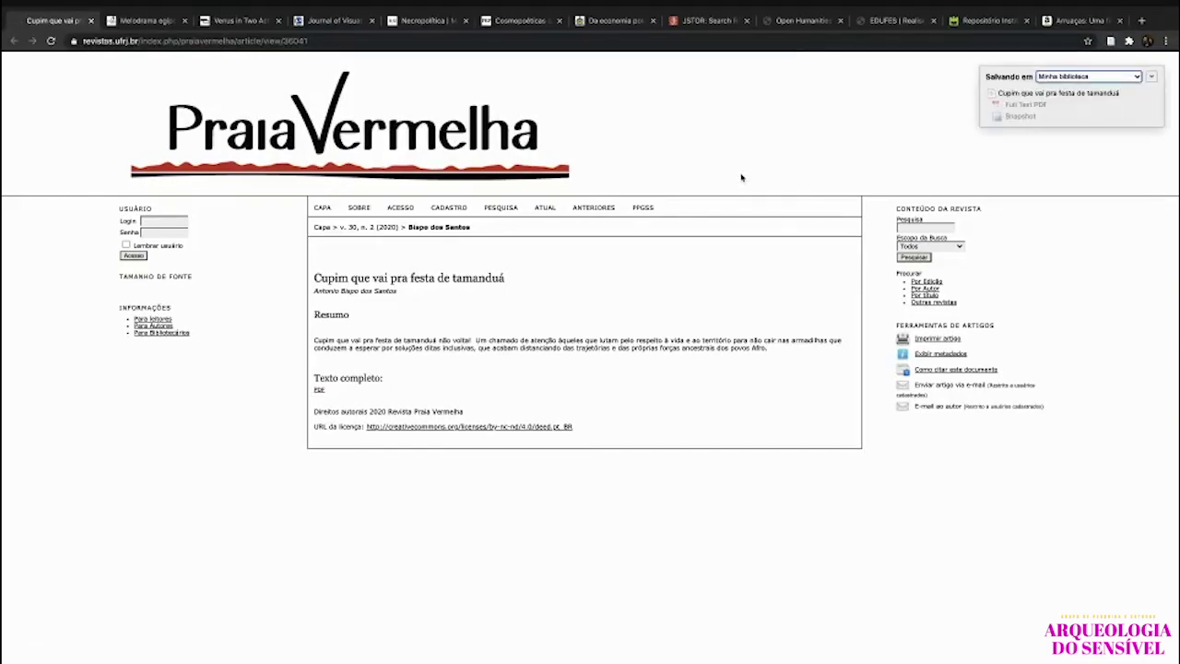
# Open the article's PDF, sign in to the Praia Vermelha site with the login and account password, and download the file.
pyautogui.click(320, 391)
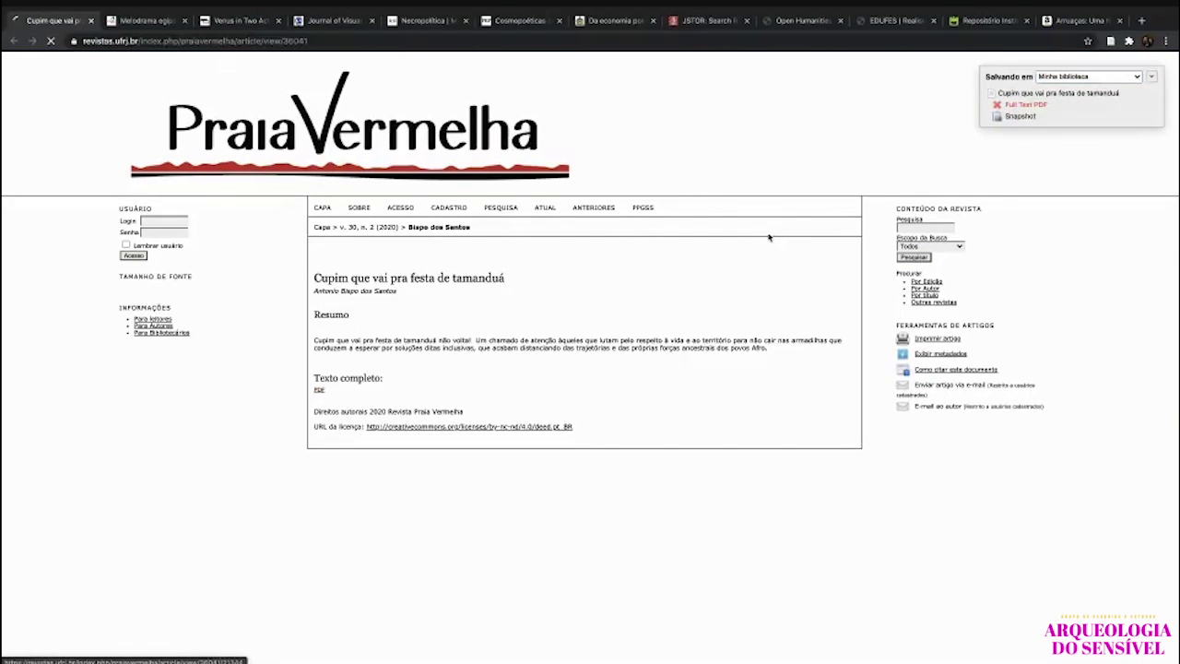
pyautogui.click(385, 276)
pyautogui.click(400, 297)
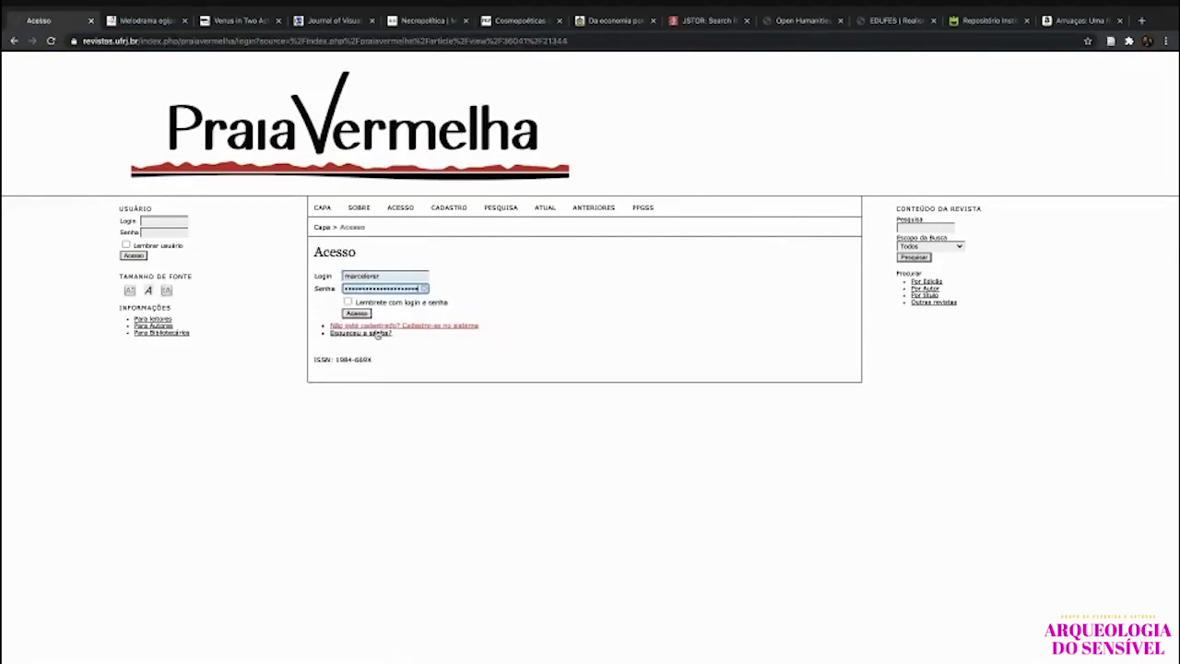
pyautogui.click(348, 301)
pyautogui.click(357, 314)
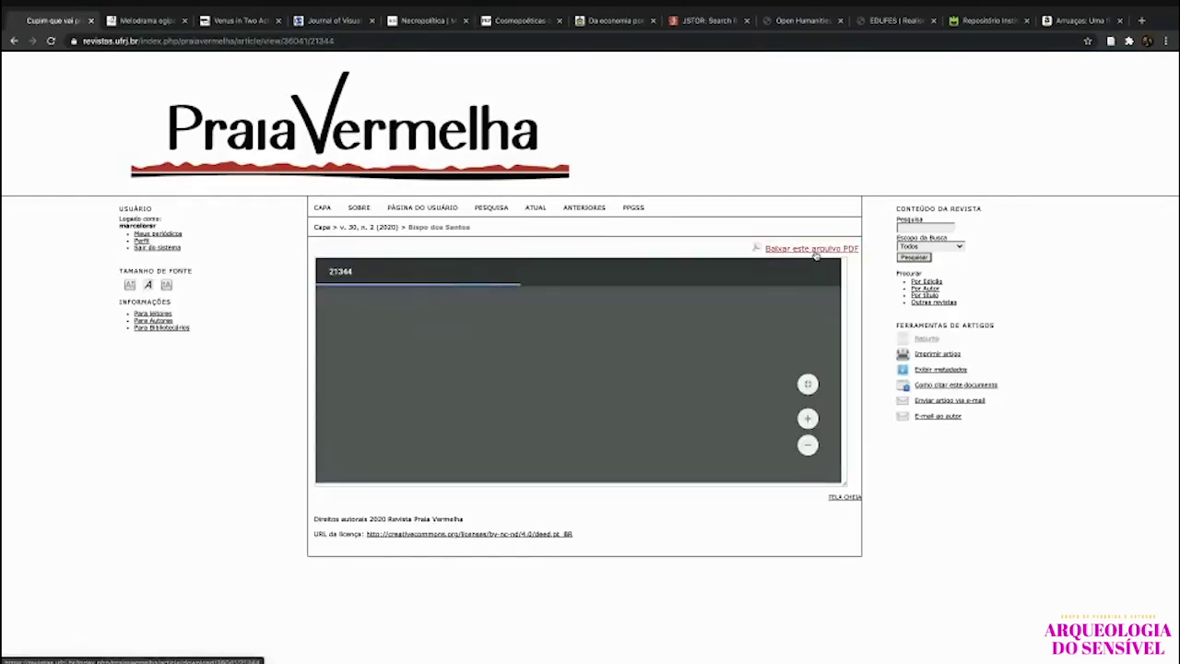
pyautogui.click(811, 249)
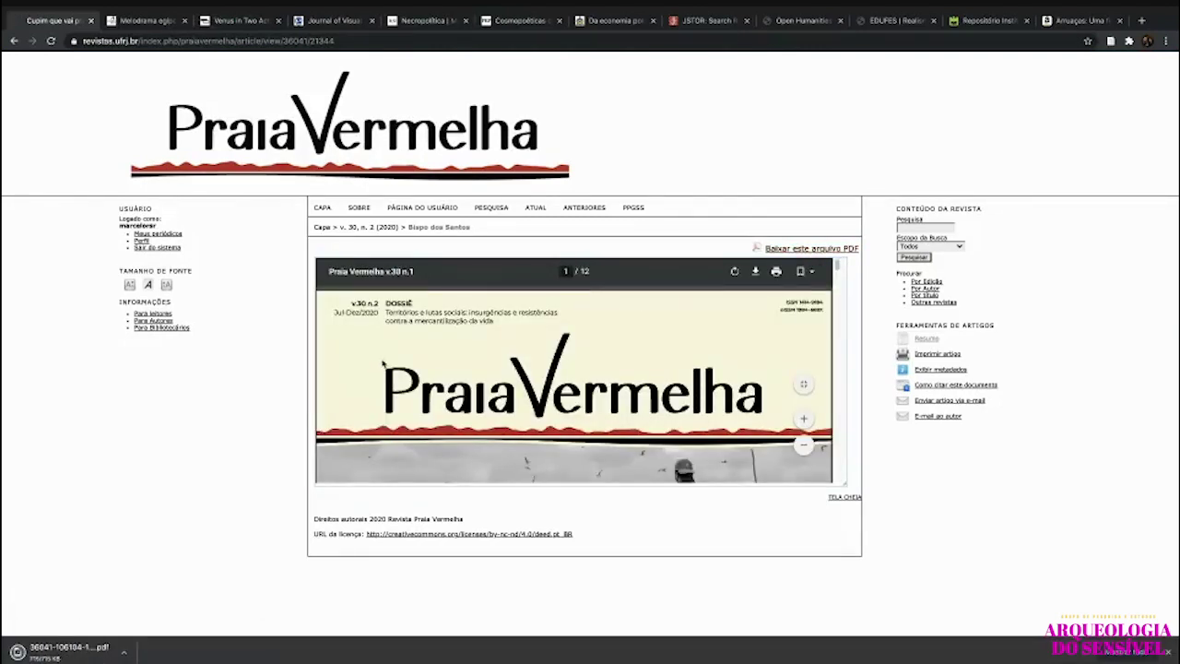
pyautogui.press('super+Tab')
pyautogui.press('super+Tab')
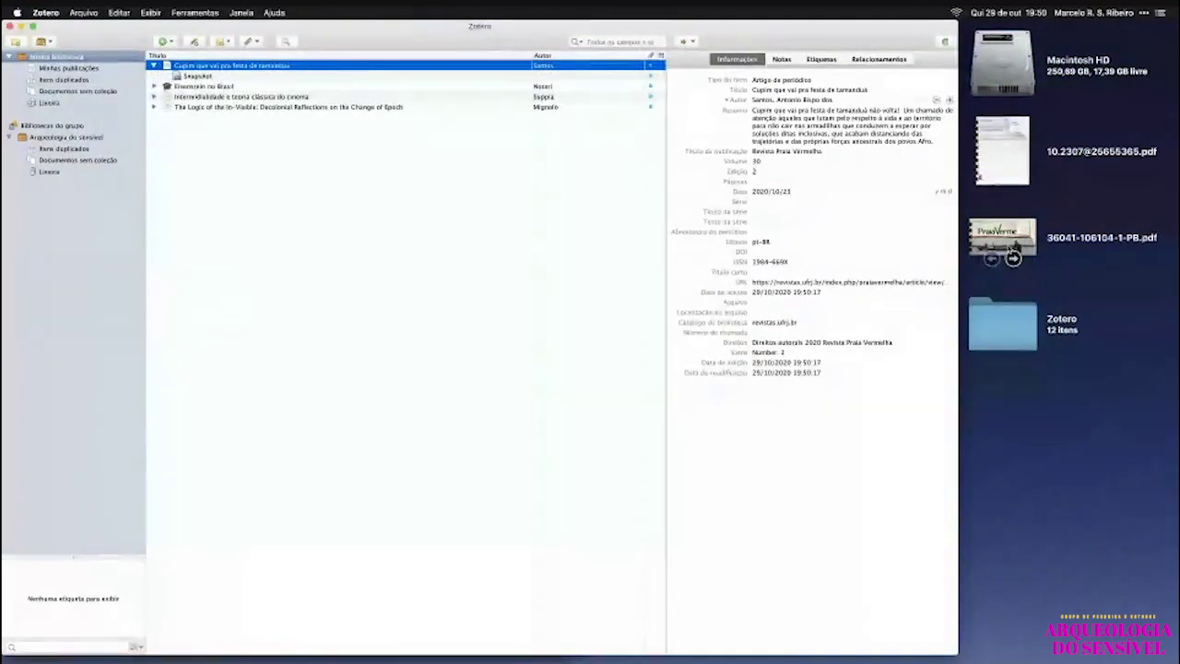
pyautogui.moveTo(1012, 235); pyautogui.dragTo(274, 69)
pyautogui.click(204, 85)
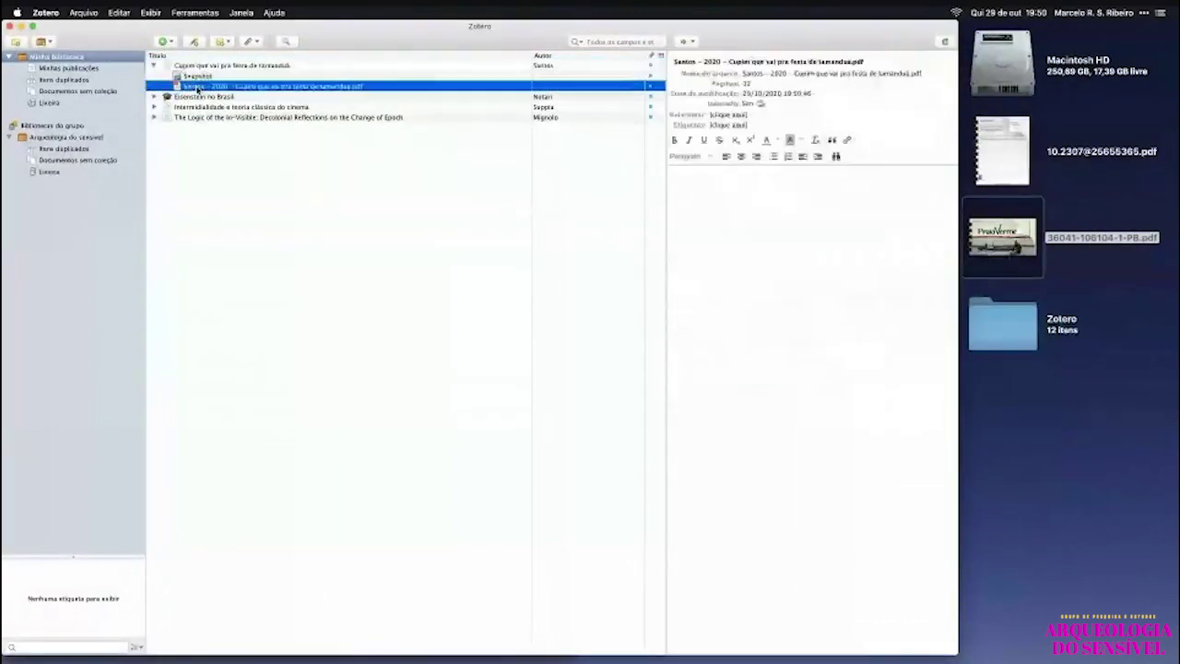
pyautogui.click(154, 66)
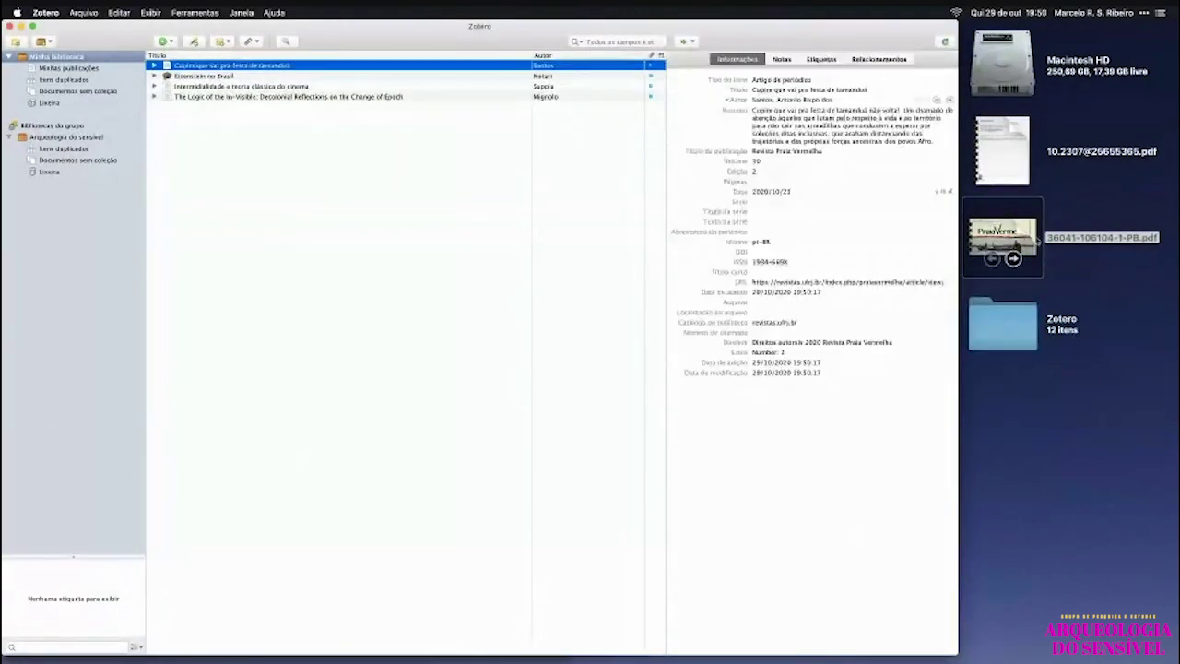
pyautogui.moveTo(1012, 258); pyautogui.dragTo(1010, 256)
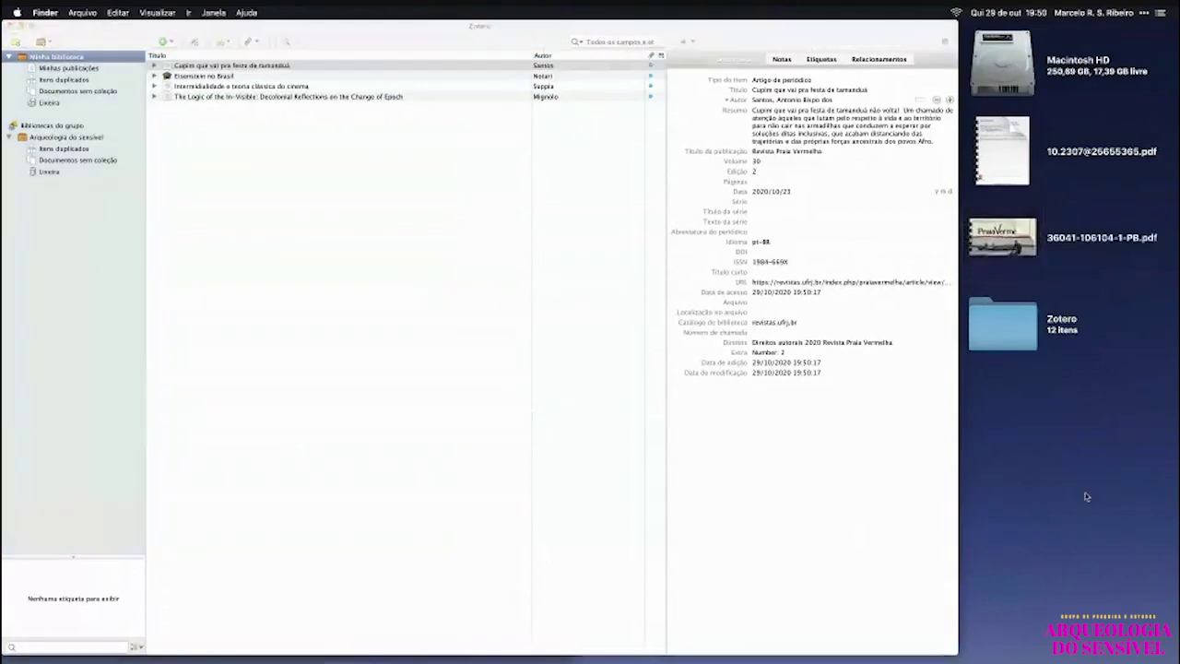
# Return to Chrome and save the SciELO article "Melodrama egípcio: uma tecnologia do sujeito moderno?" to Minha biblioteca with the Zotero Connector.
pyautogui.press('super+Tab')
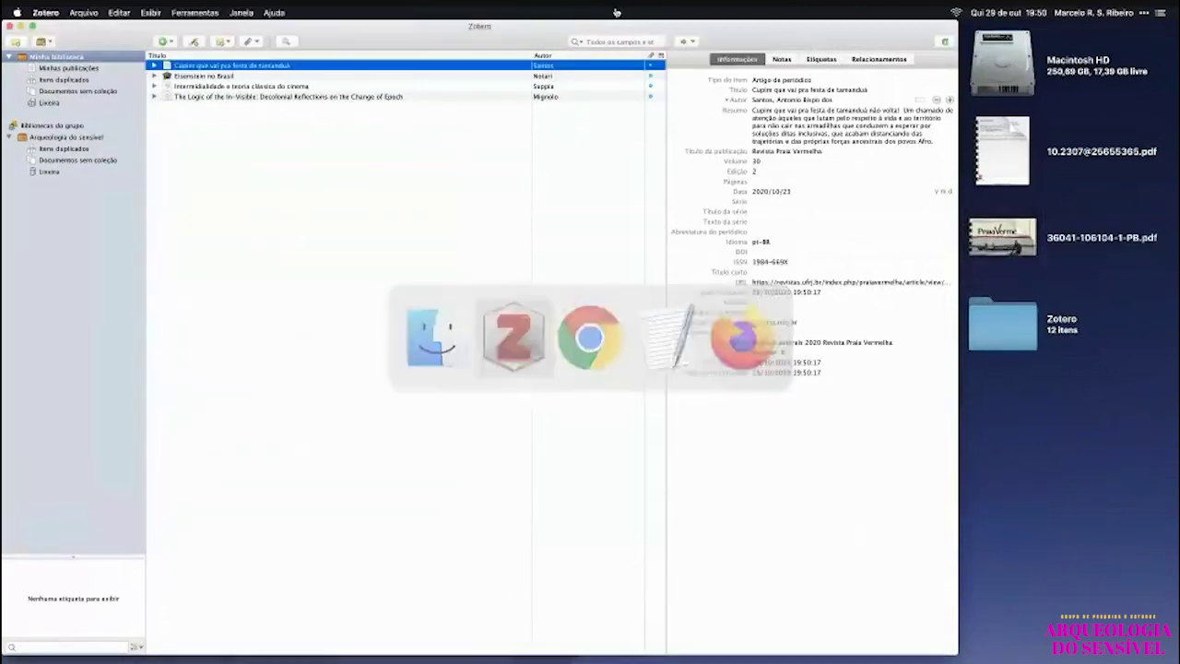
pyautogui.press('super+Tab')
pyautogui.press('super+Tab')
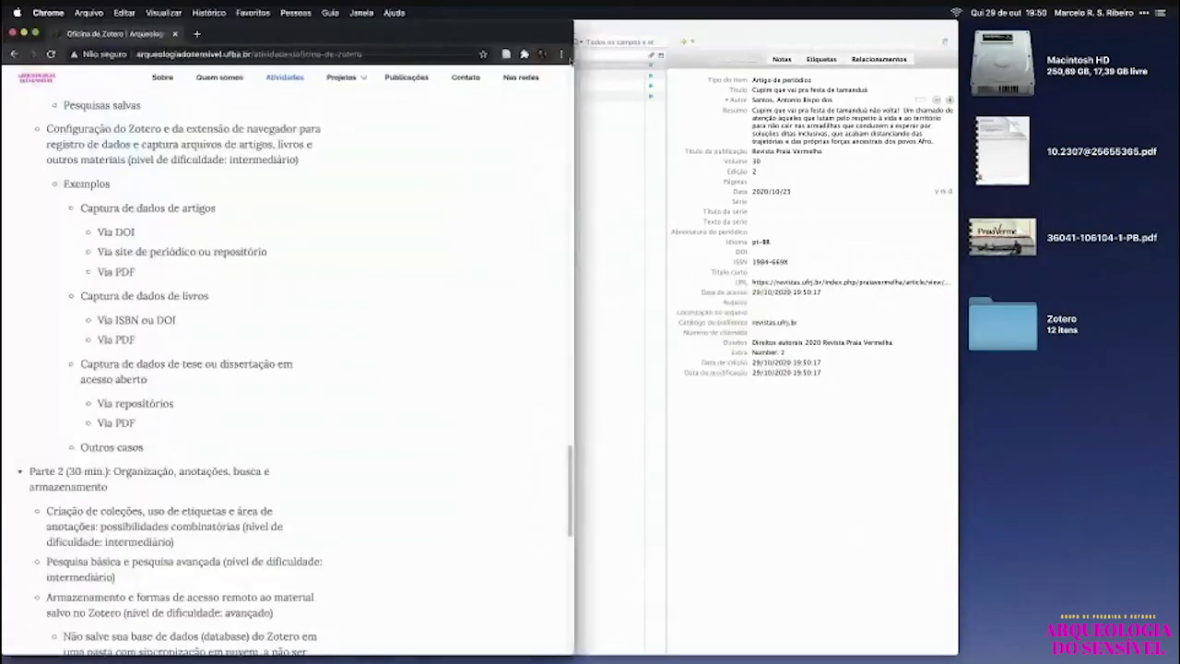
pyautogui.hotkey('ctrl', 'Right')
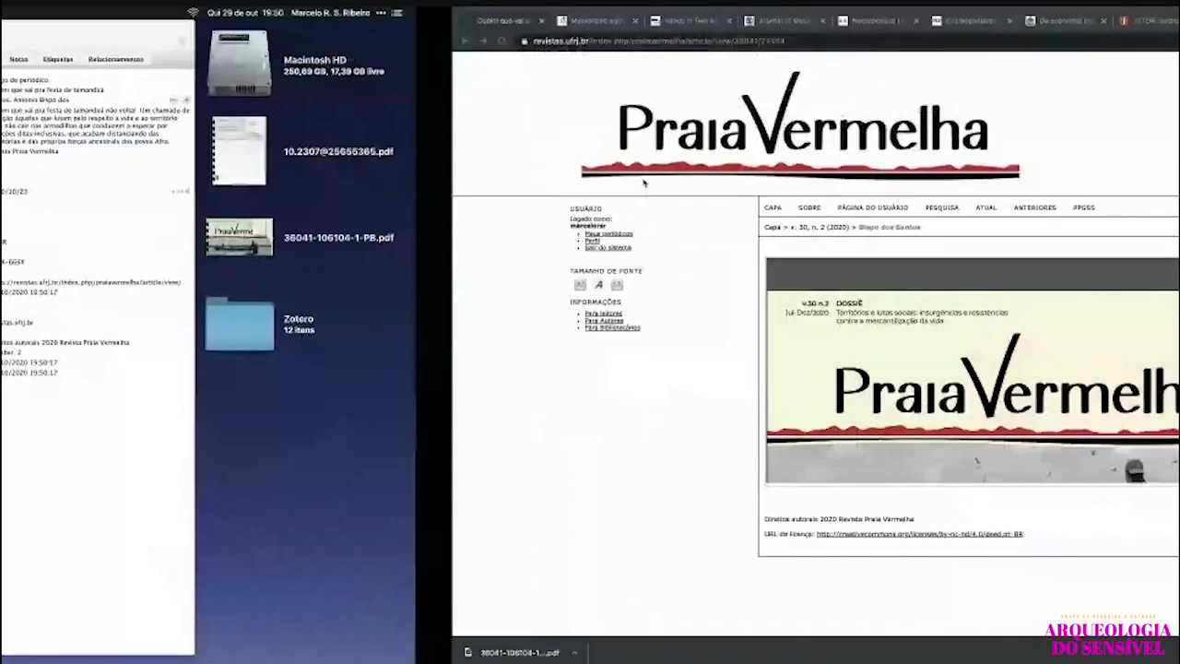
pyautogui.press('super+1')
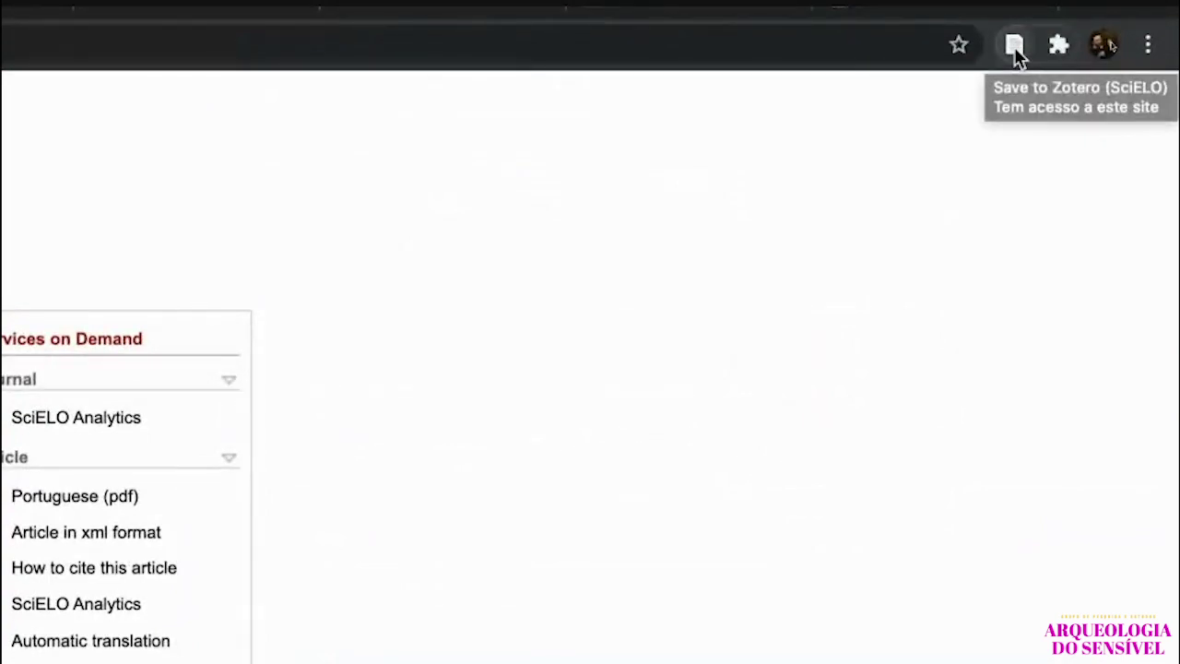
pyautogui.click(1013, 45)
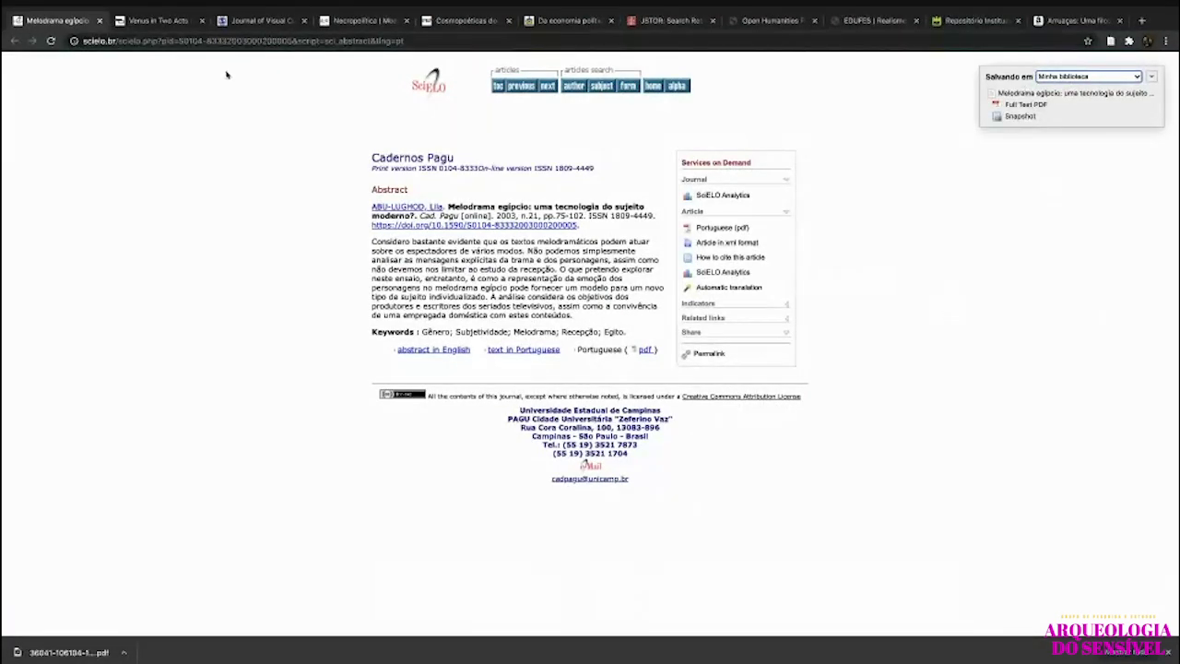
# Close the SciELO page and copy the DOI 10.1215/-12-2-1 from the "Venus in Two Acts" article page.
pyautogui.click(99, 21)
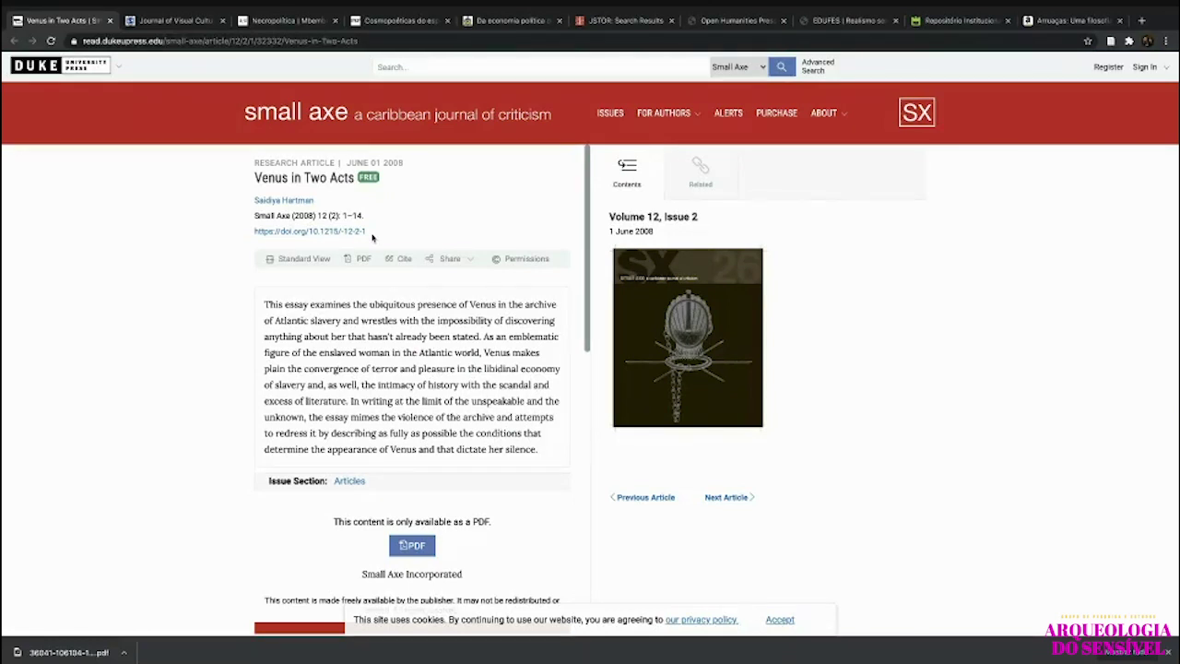
pyautogui.moveTo(372, 238); pyautogui.dragTo(309, 236)
pyautogui.press('super+c')
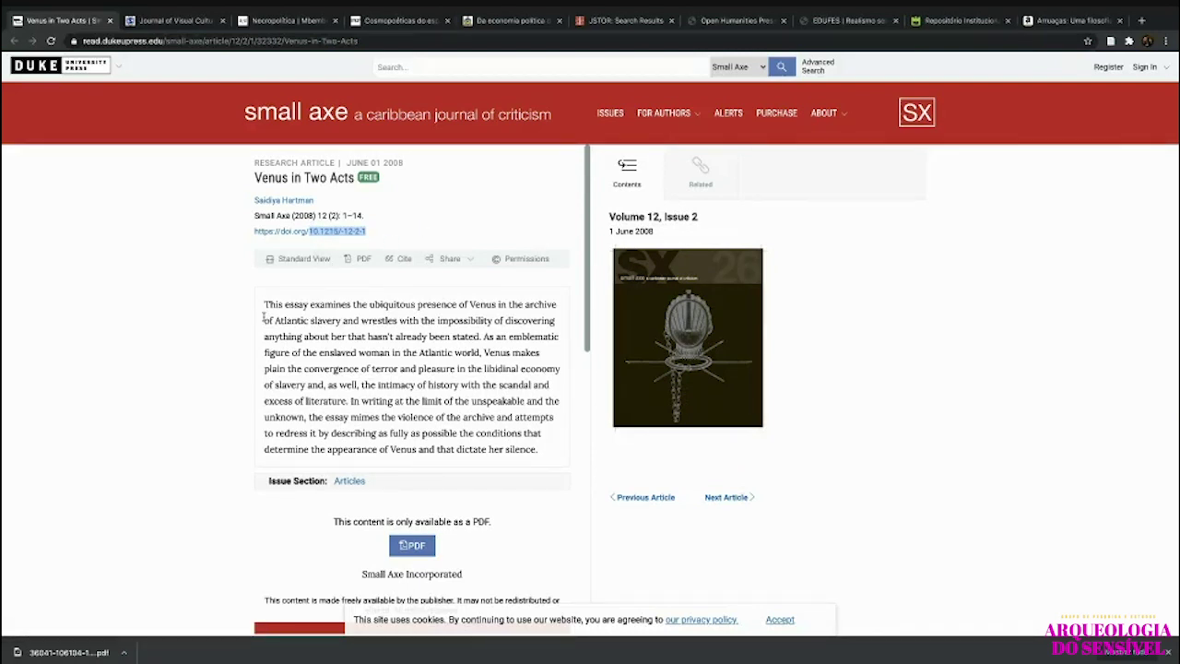
pyautogui.click(184, 340)
# Switch to Zotero and add the article to the library by its identifier, using the copied DOI 10.1215/-12-2-1.
pyautogui.press('super+Tab')
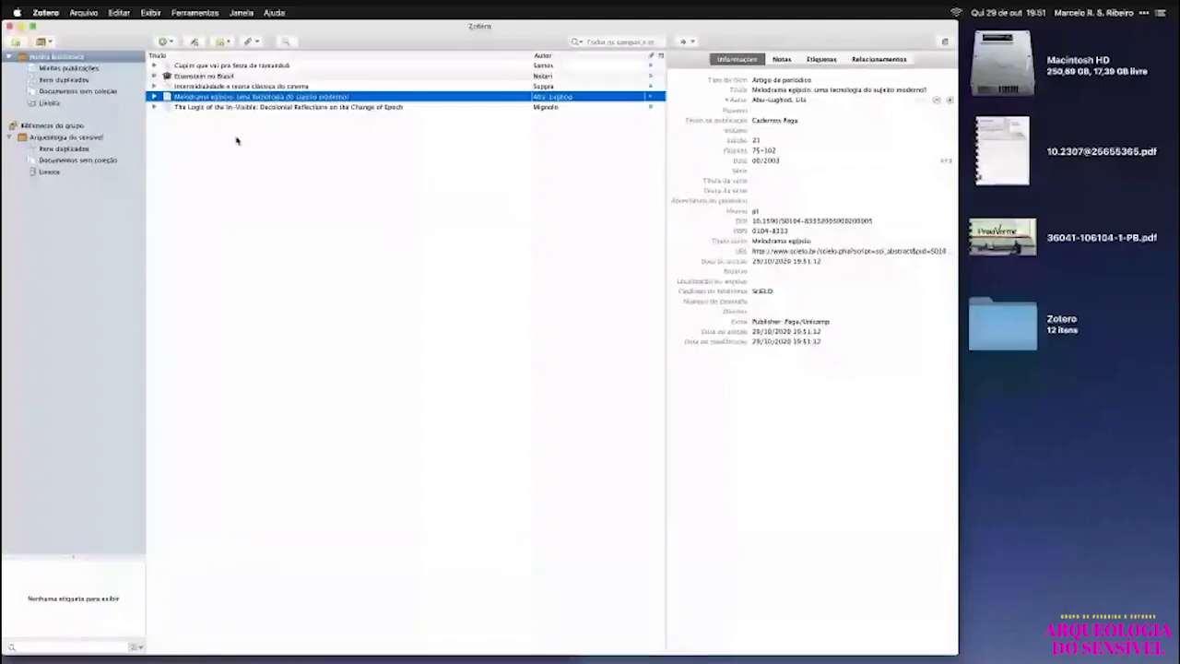
pyautogui.click(225, 116)
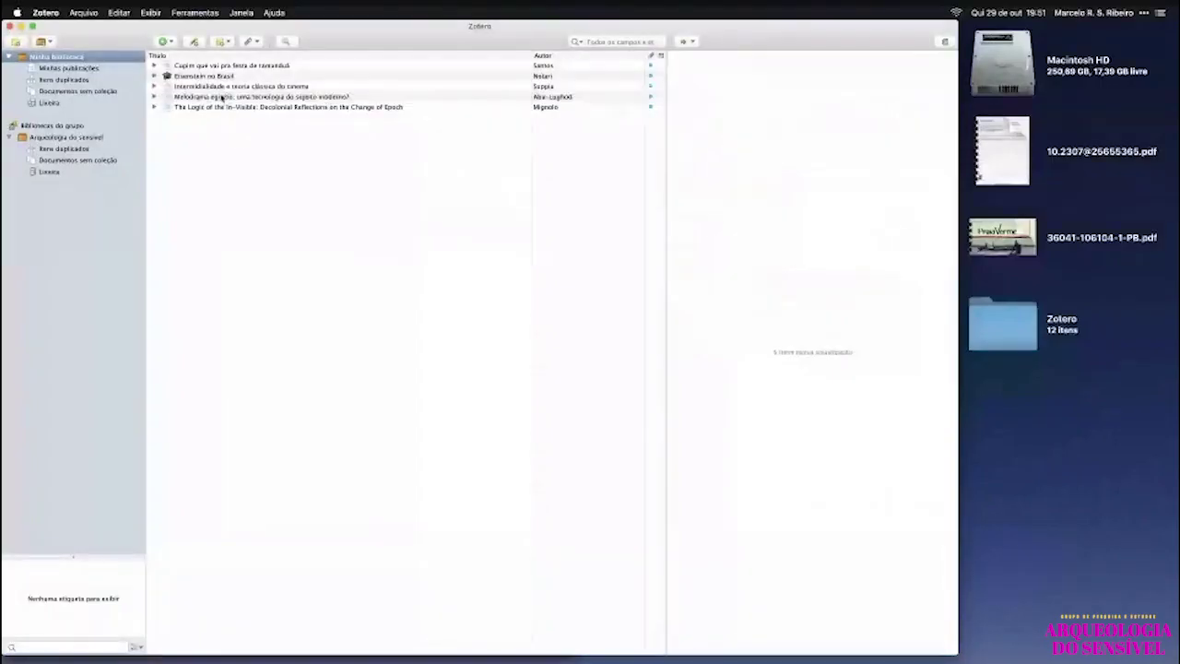
pyautogui.click(163, 43)
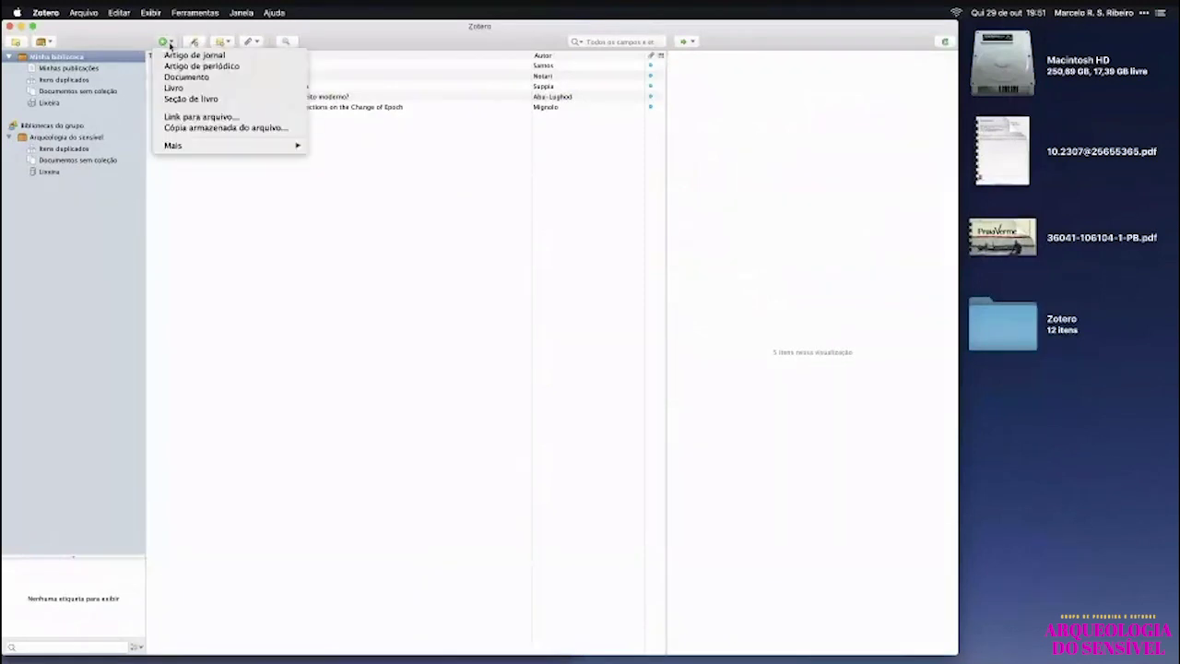
pyautogui.click(211, 151)
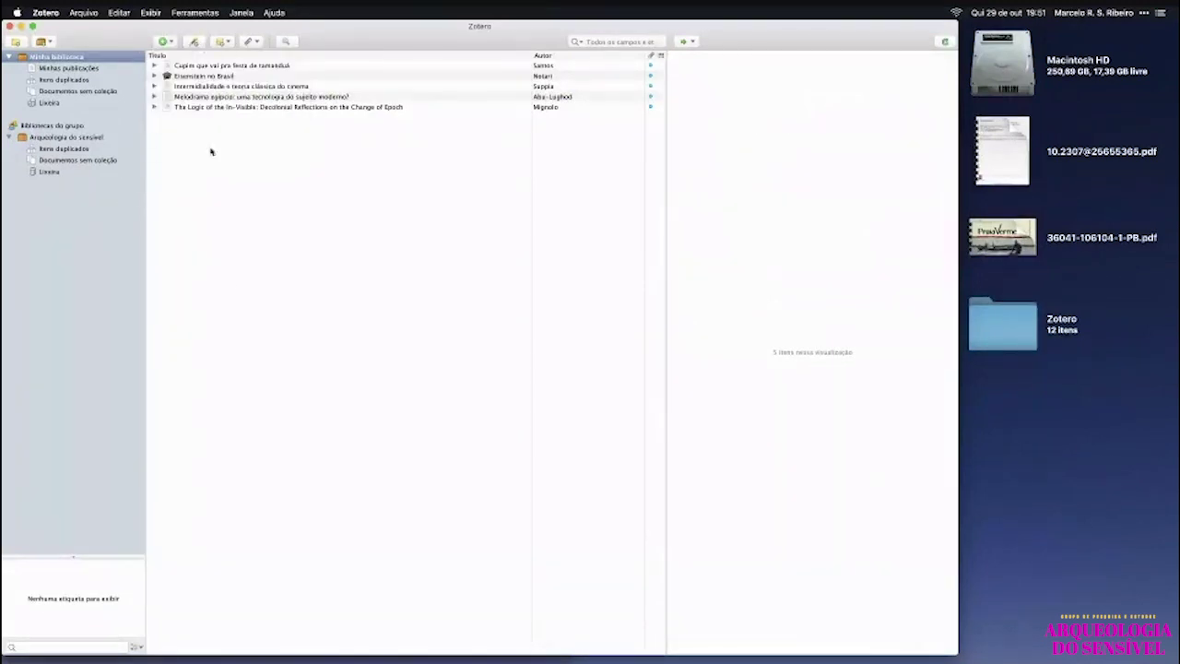
pyautogui.click(195, 43)
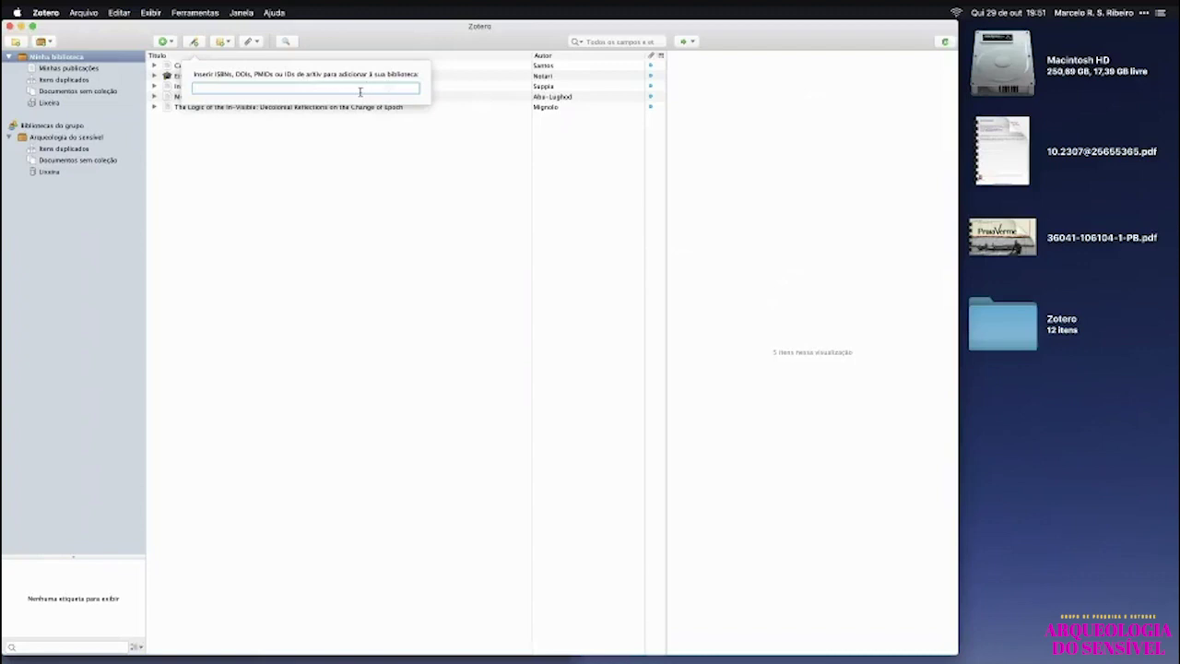
pyautogui.press('super+v')
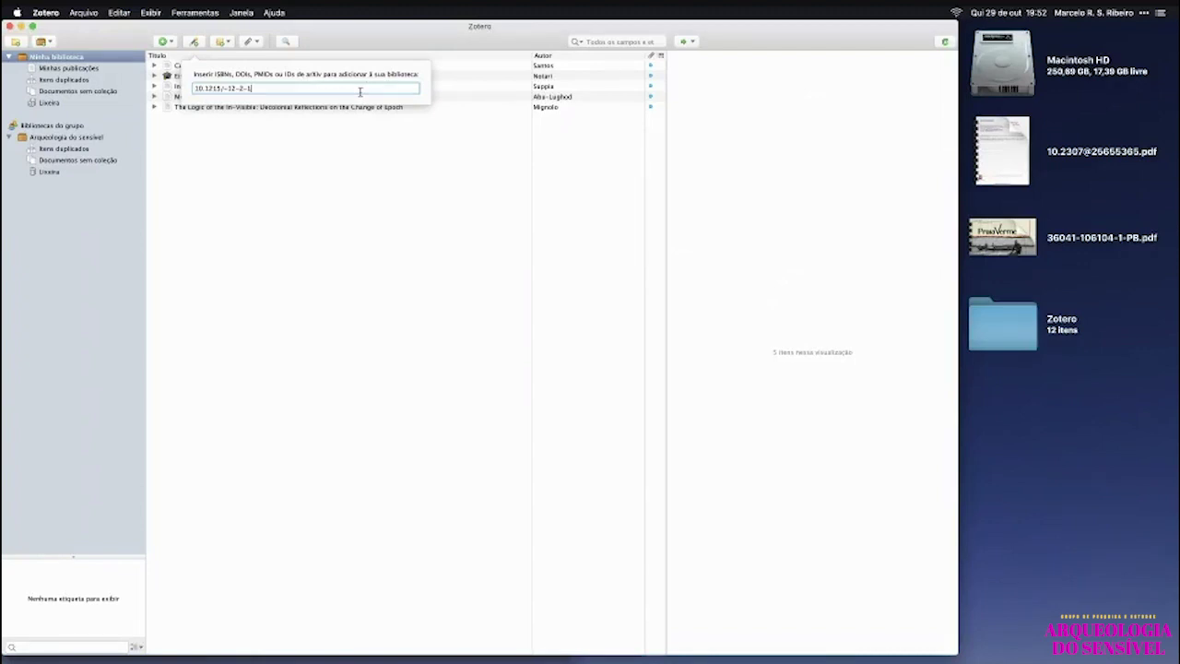
pyautogui.press('Return')
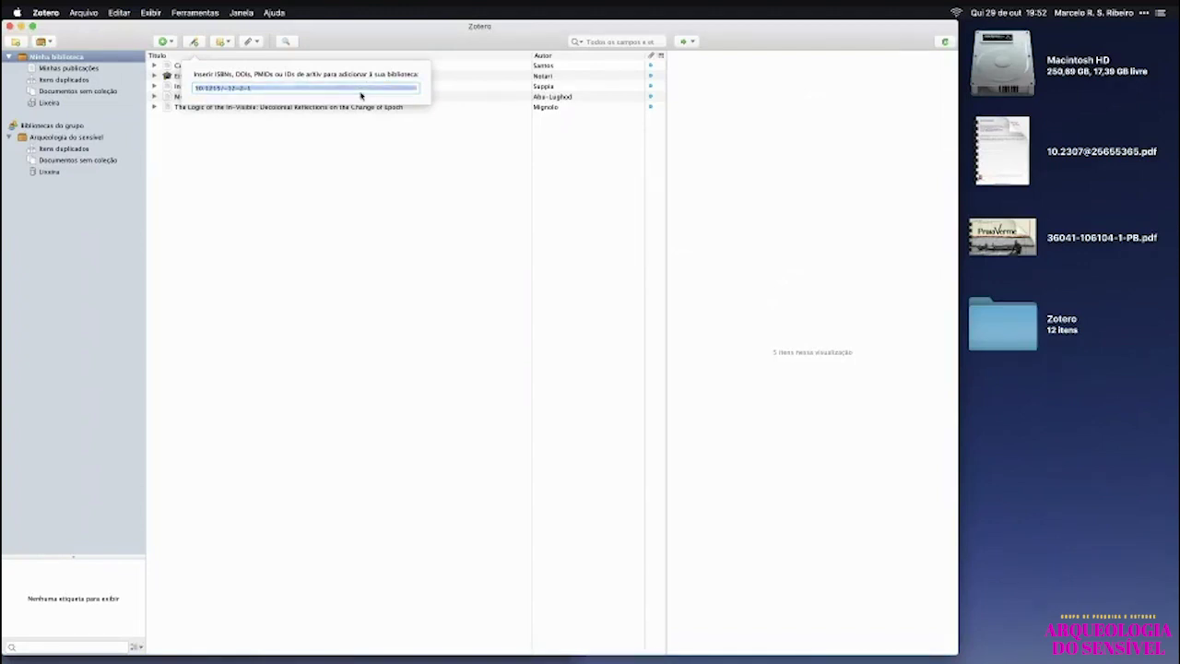
pyautogui.click(399, 194)
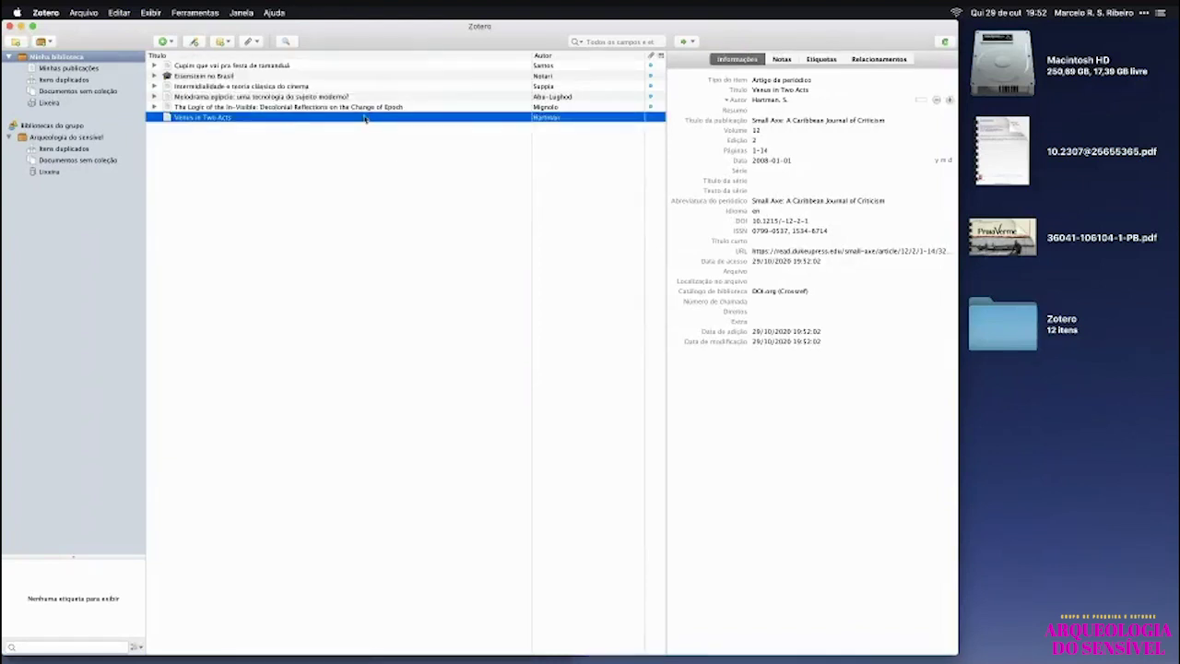
# Expand "Venus in Two Acts" to inspect its full-text attachment, and collapse the item again.
pyautogui.keyDown('super'); pyautogui.click(364, 118); pyautogui.keyUp('super')
pyautogui.click(364, 118)
pyautogui.click(154, 118)
pyautogui.click(210, 128)
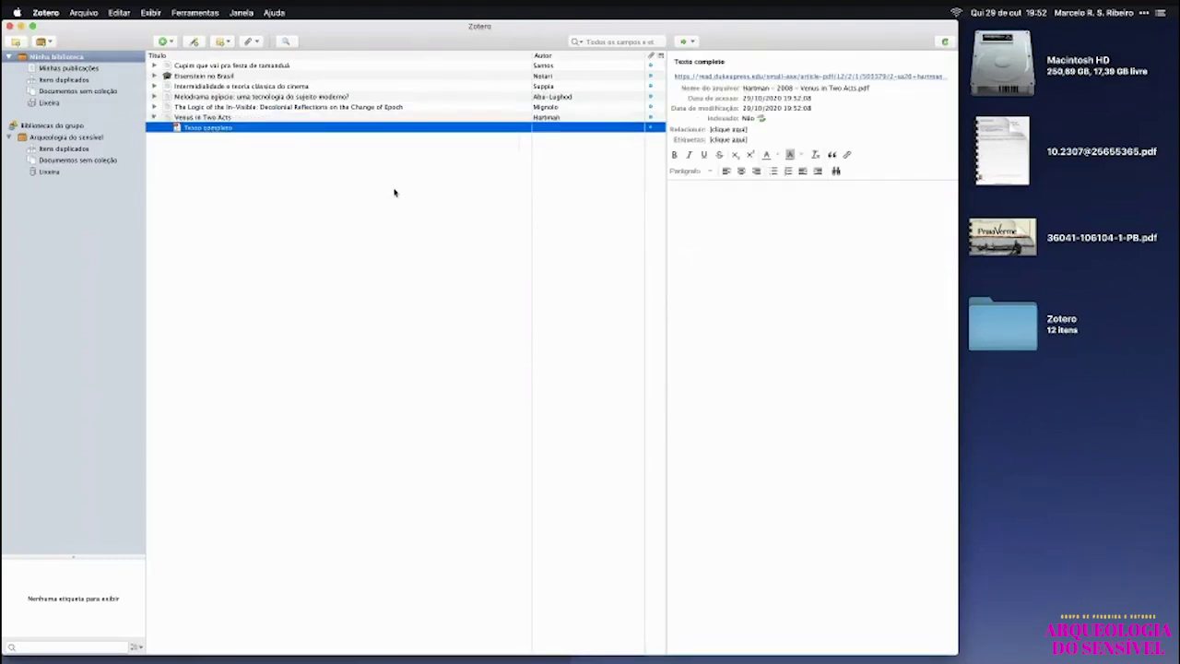
pyautogui.click(154, 118)
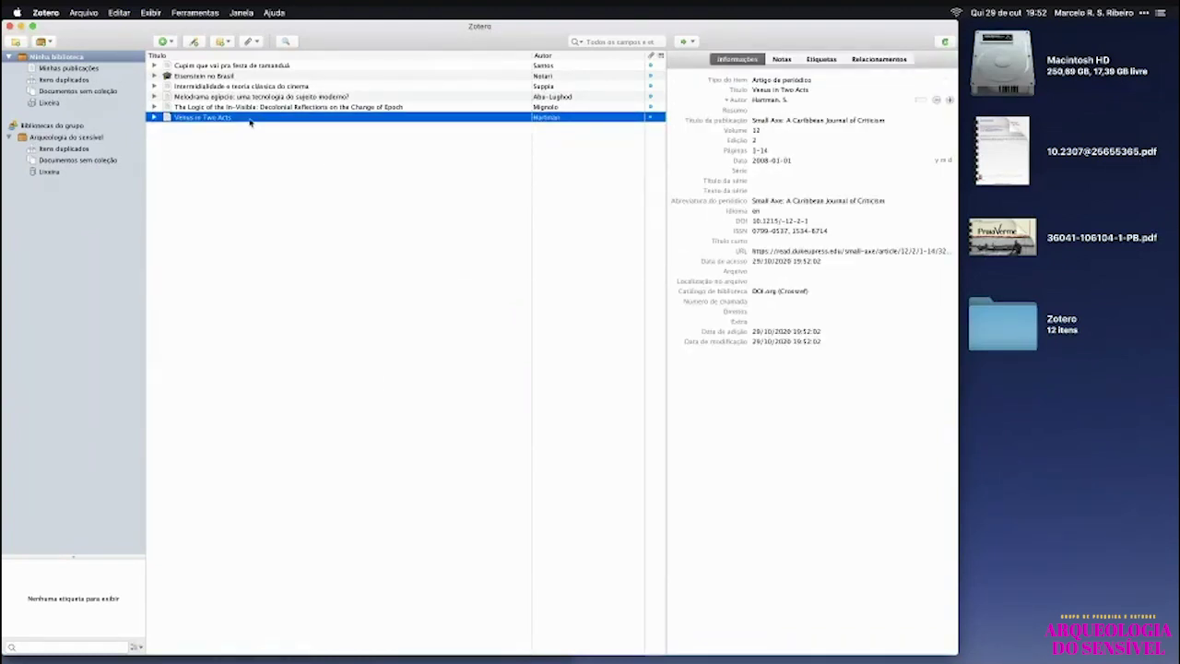
# Replace the author's first-name initial with the full first name in the item "Venus in Two Acts".
pyautogui.press('super+Tab')
pyautogui.press('super+shift+Tab')
pyautogui.click(792, 100)
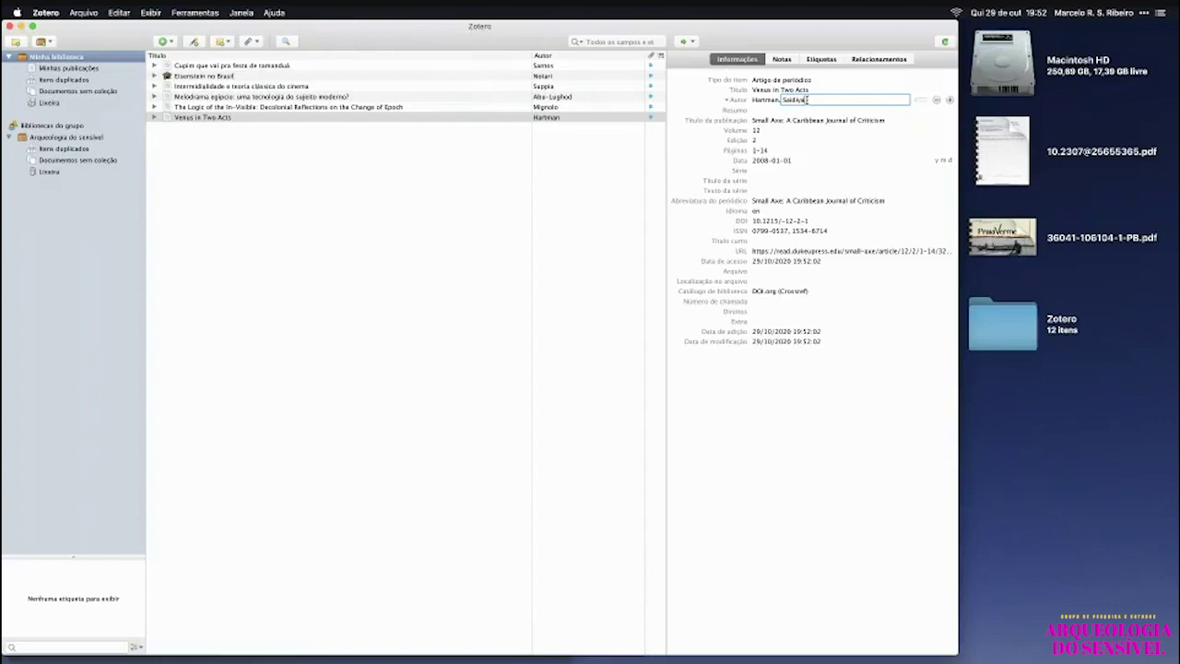
pyautogui.press('Return')
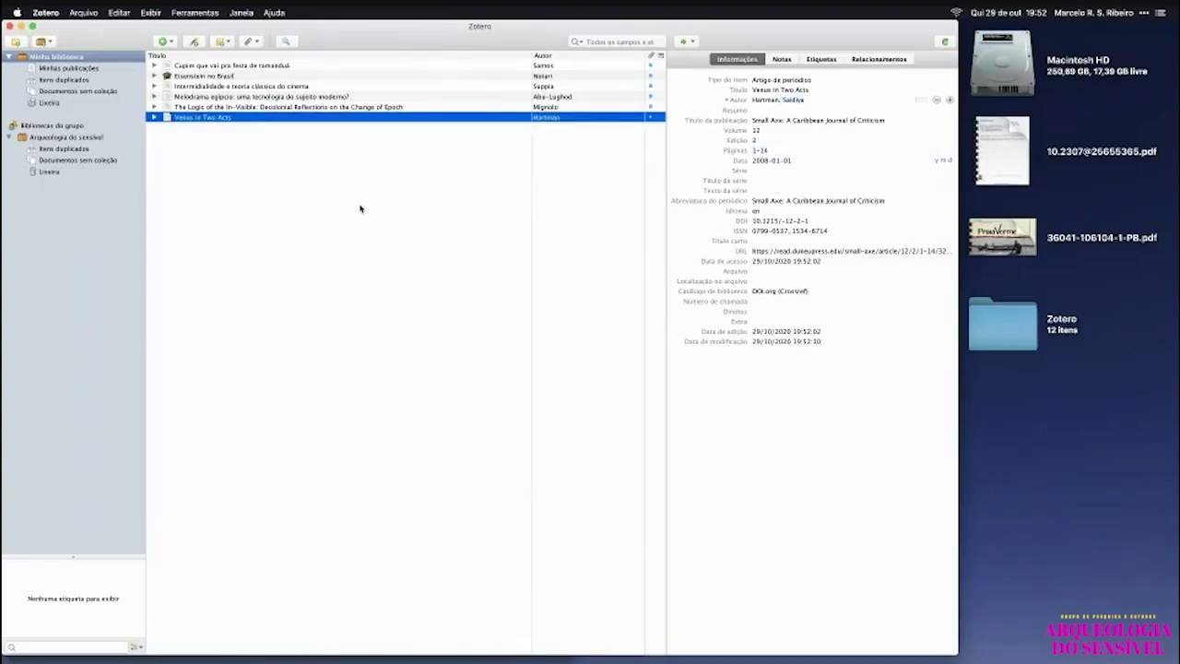
# Review the author and abstract fields of "Venus in Two Acts" and the metadata of "Cupim que vai pra festa de tamanduá".
pyautogui.click(330, 181)
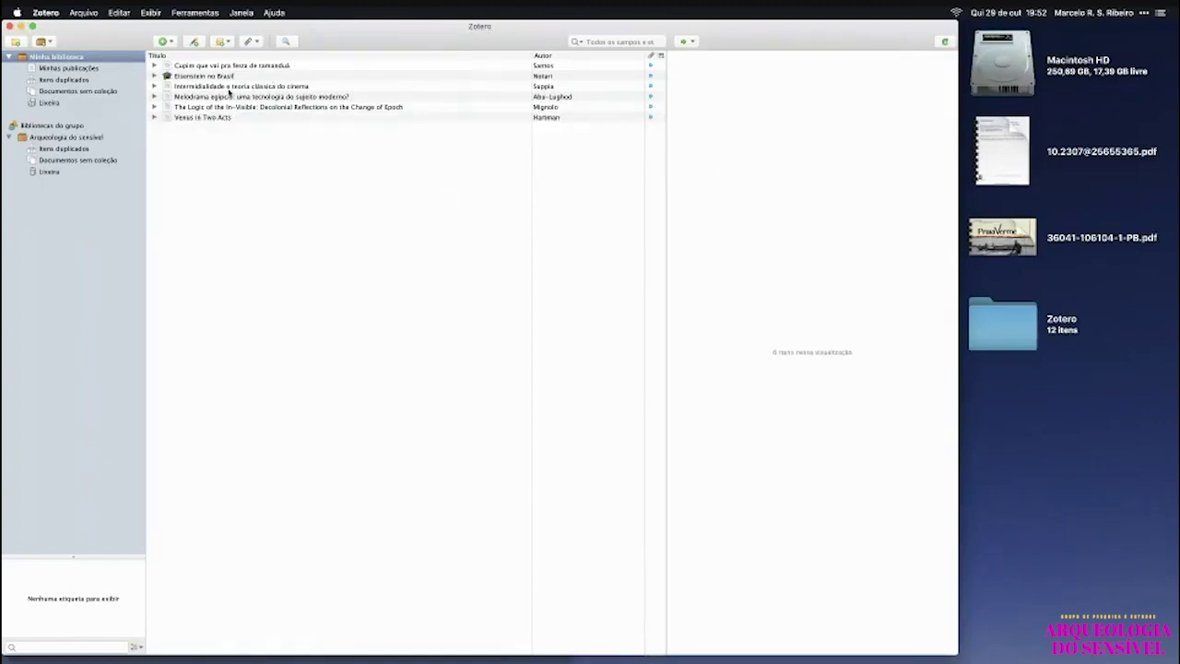
pyautogui.click(221, 117)
pyautogui.click(815, 104)
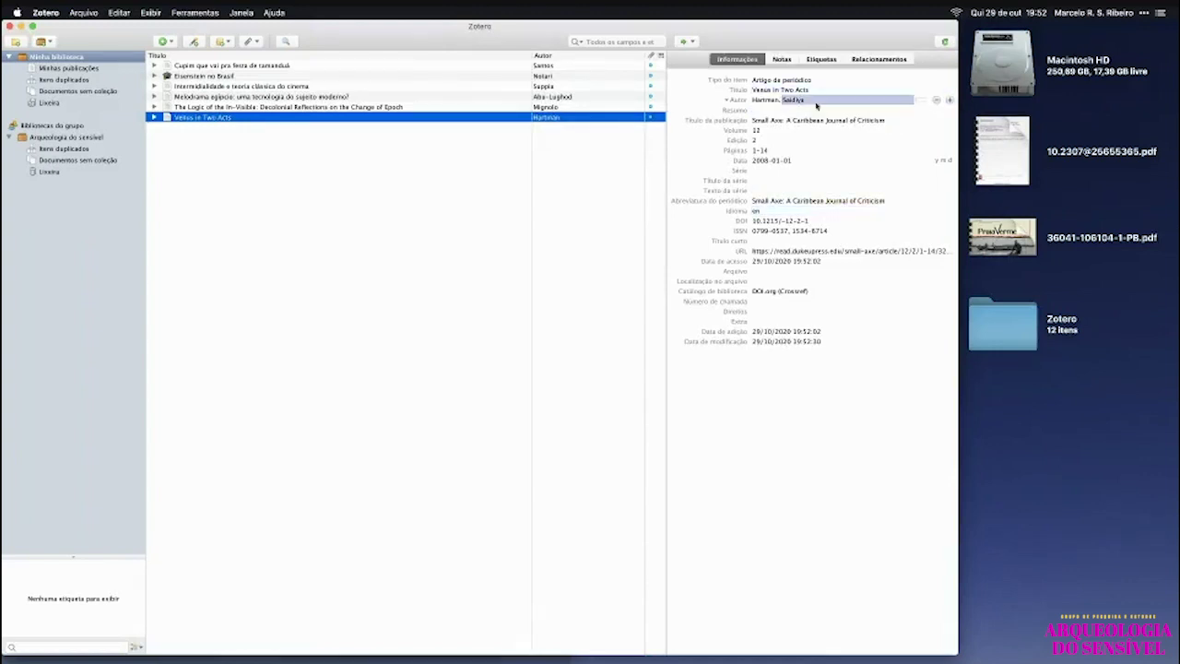
pyautogui.click(765, 111)
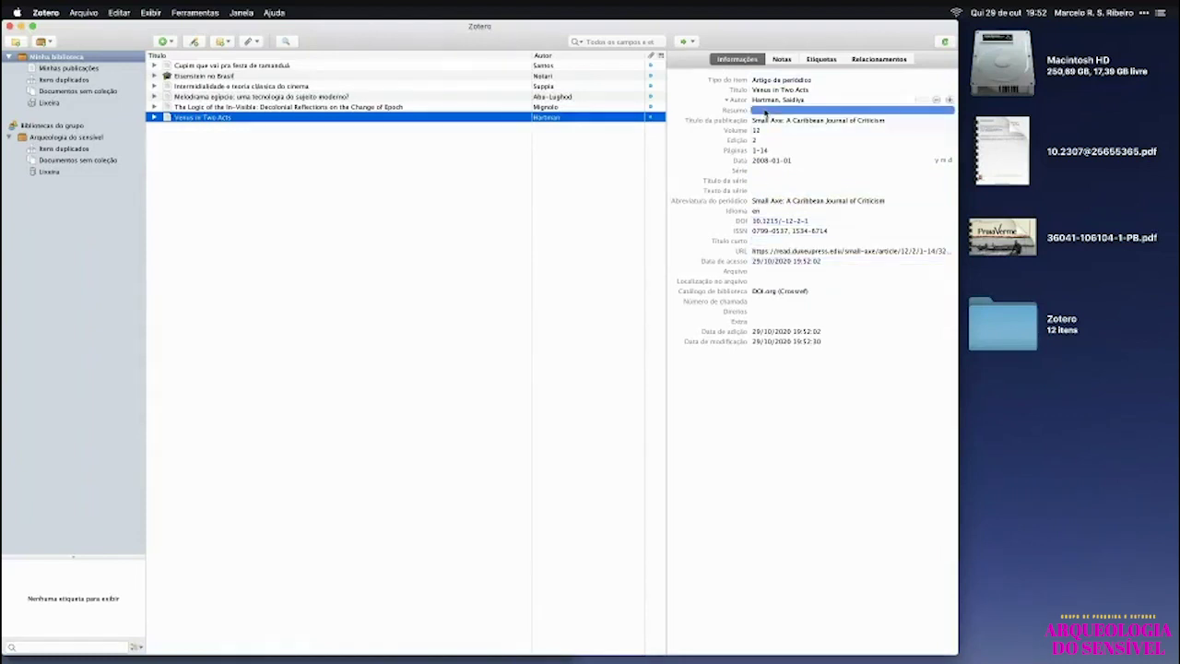
pyautogui.click(284, 166)
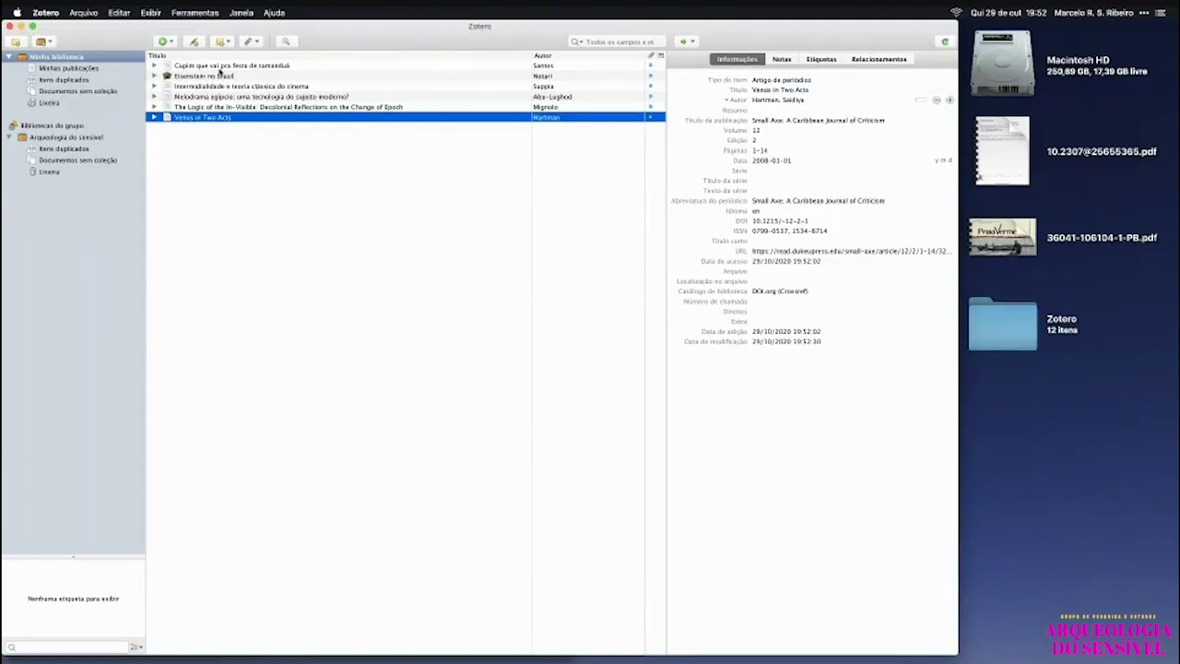
pyautogui.click(220, 67)
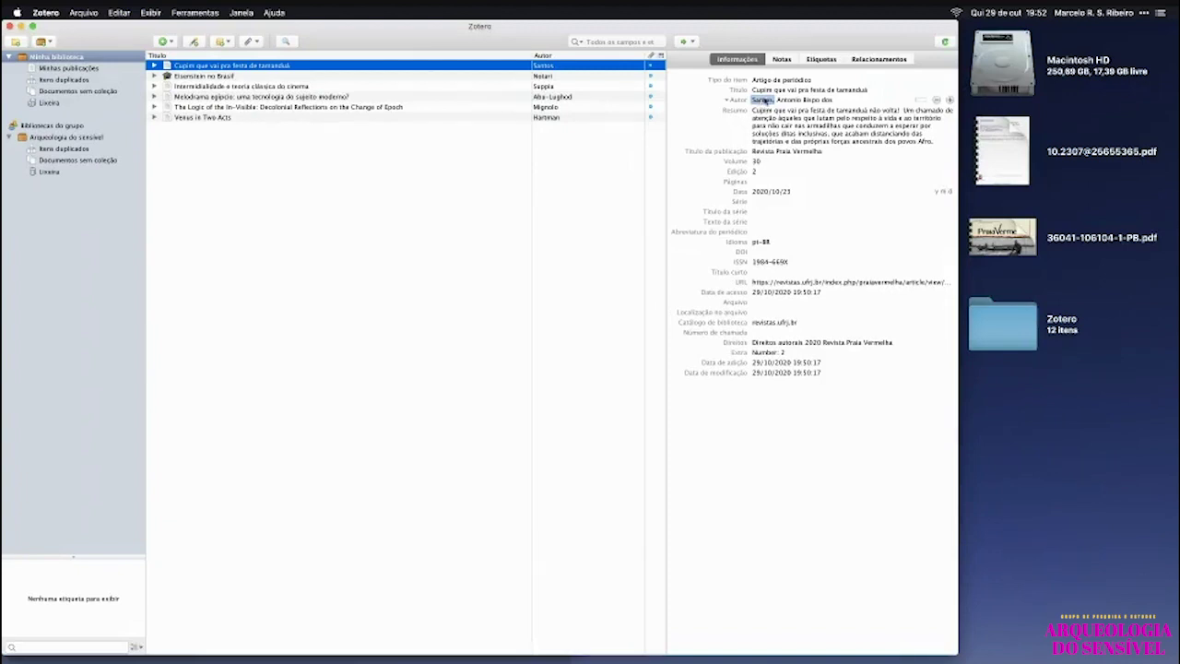
pyautogui.click(817, 273)
# Restore the TextEdit document and insert the formatted reference of the Zotero item "Cupim que vai pra festa de tamanduá" into it.
pyautogui.press('super+Tab')
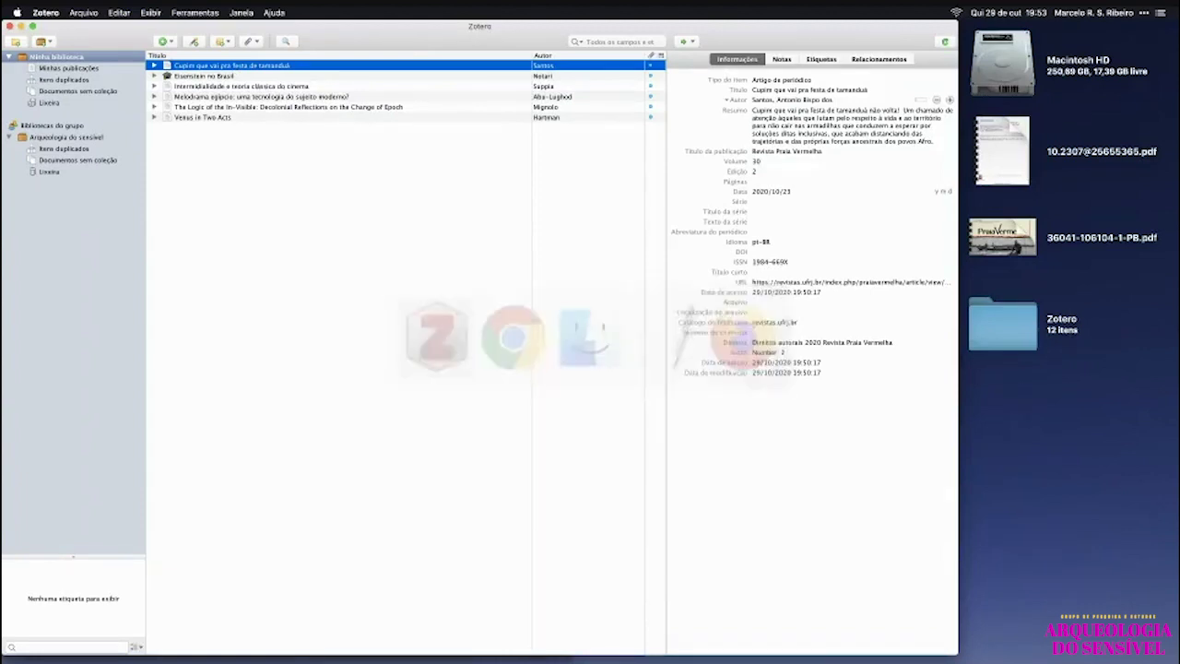
pyautogui.click(1111, 637)
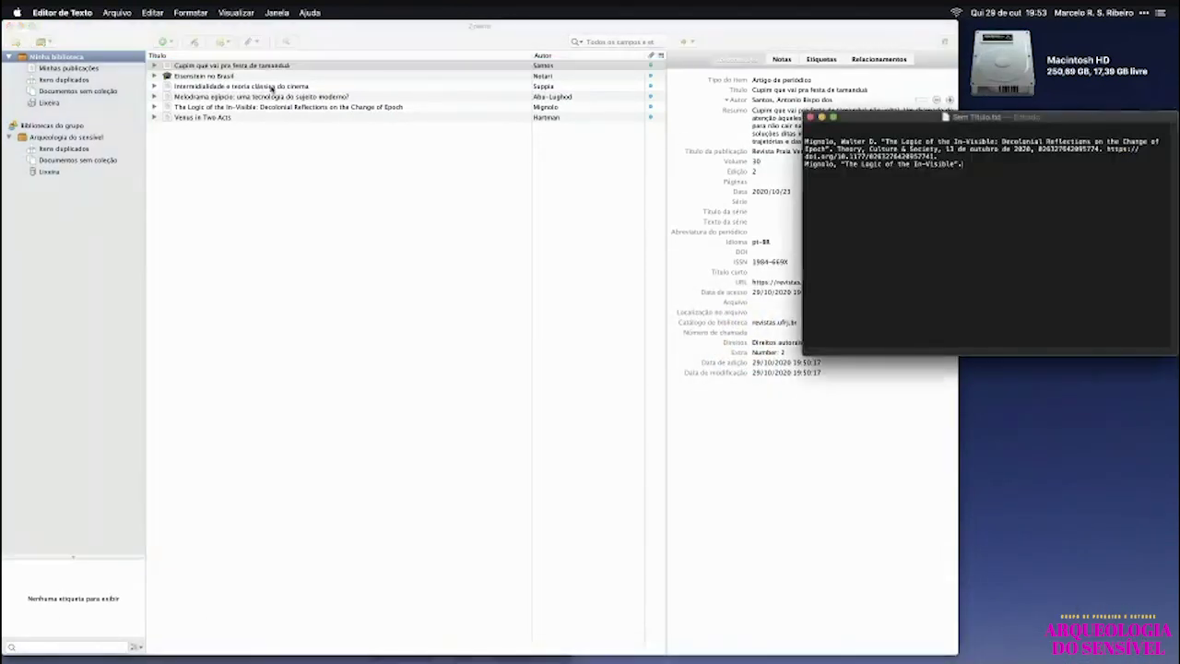
pyautogui.click(266, 67)
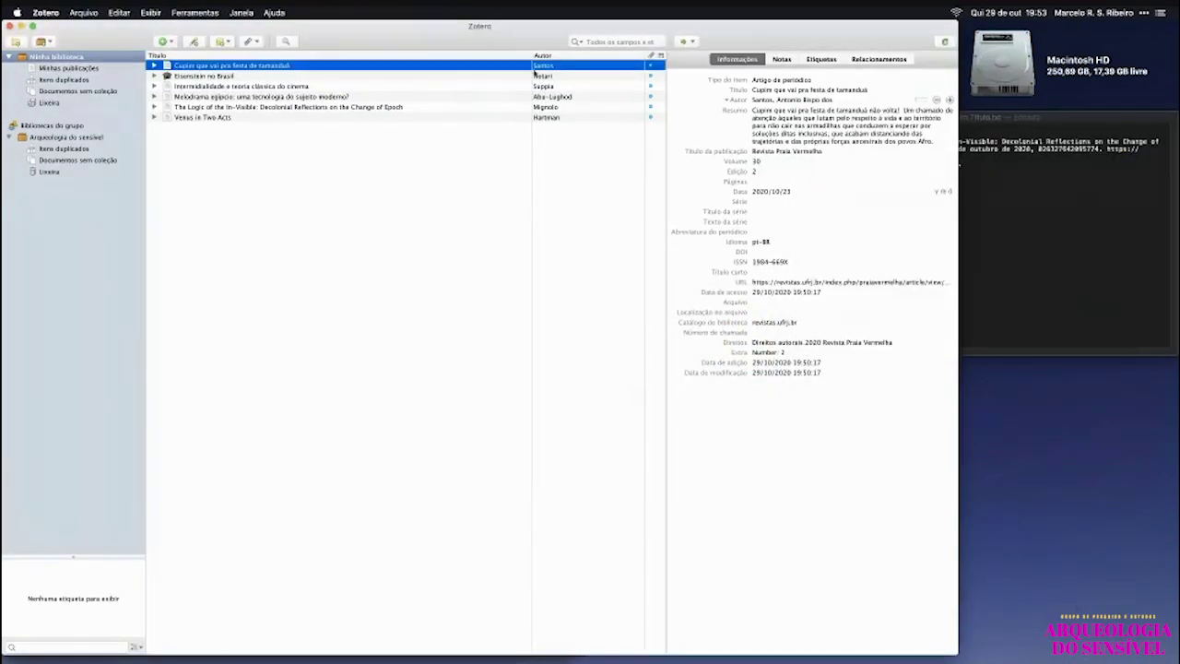
pyautogui.moveTo(408, 65); pyautogui.dragTo(1035, 262)
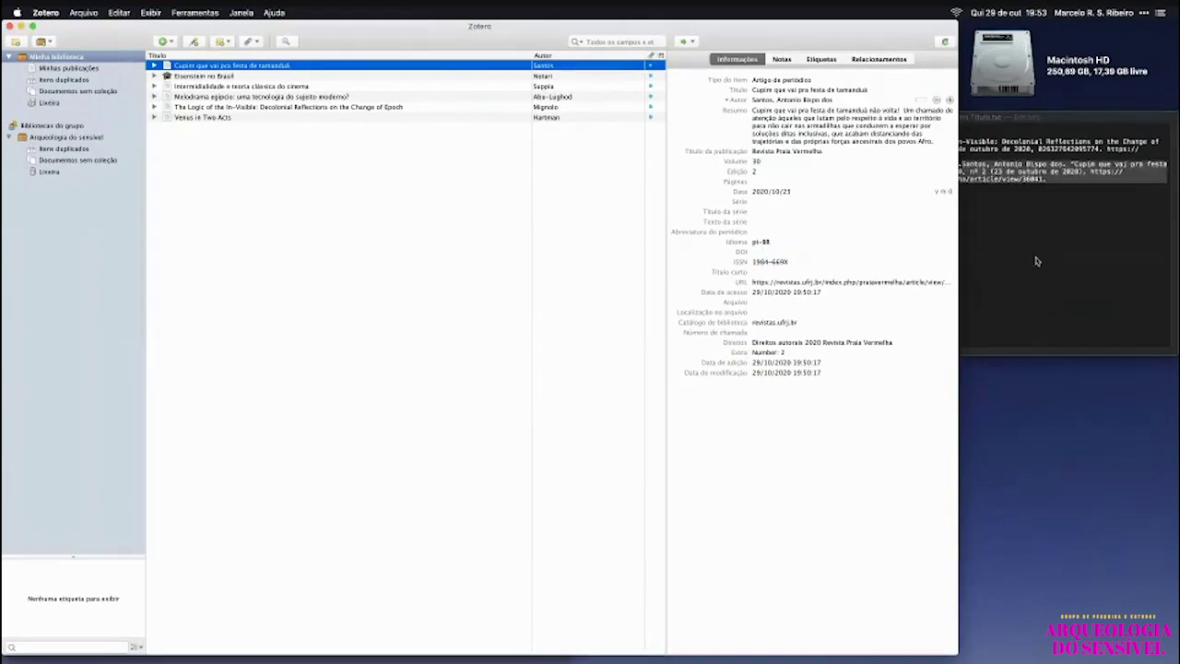
pyautogui.click(1035, 262)
# Separate the inserted reference from the preceding citation with a blank line, and minimize the text document.
pyautogui.click(1012, 158)
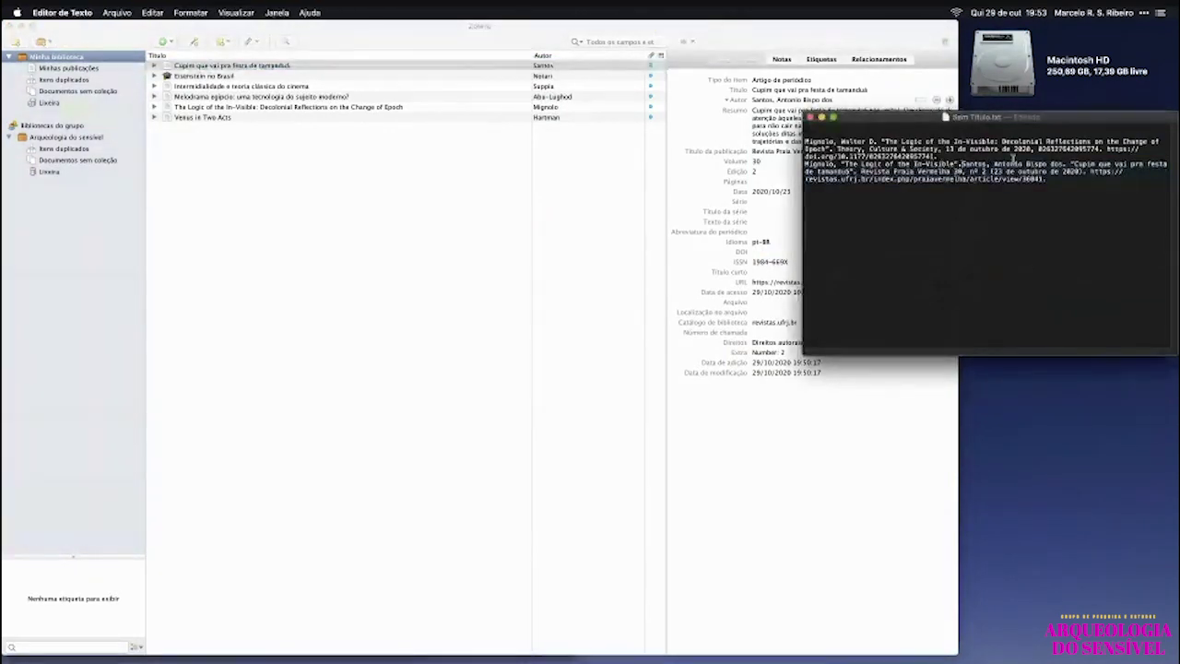
pyautogui.click(960, 164)
pyautogui.press('Return')
pyautogui.press('Return')
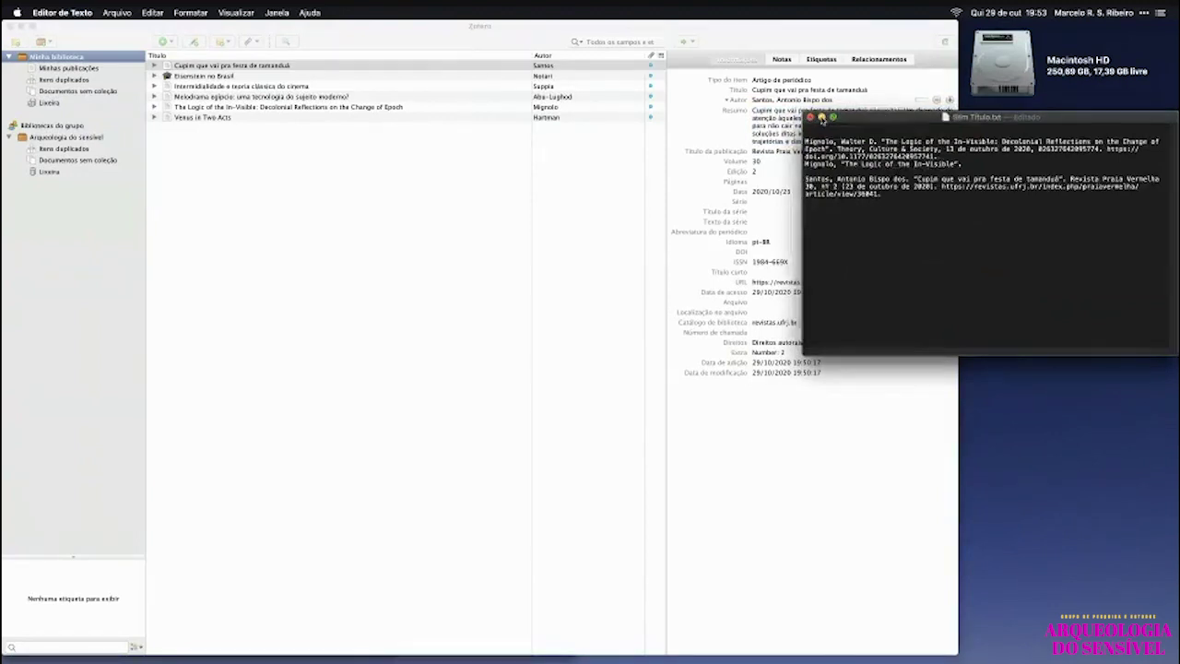
pyautogui.click(820, 117)
# Create a bibliography from "Cupim que vai pra festa de tamanduá" in the Associação Brasileira de Normas Técnicas style, copied to the clipboard.
pyautogui.click(188, 68)
pyautogui.rightClick(189, 71)
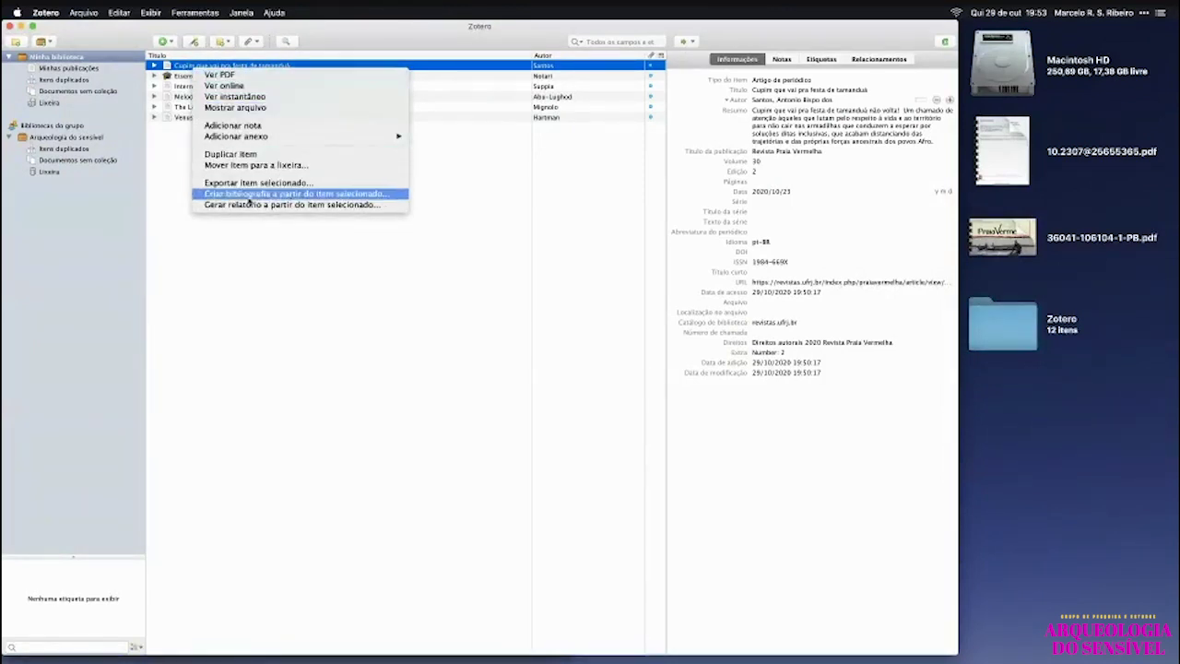
pyautogui.click(266, 195)
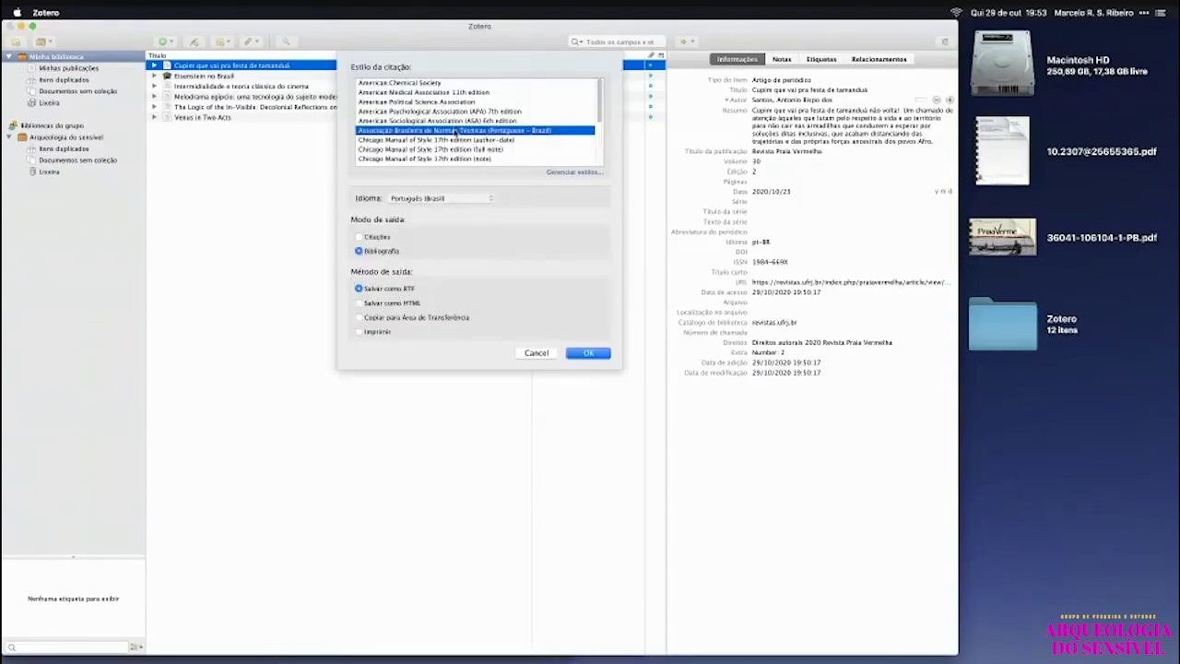
pyautogui.click(375, 238)
pyautogui.click(380, 251)
pyautogui.click(368, 319)
pyautogui.click(588, 353)
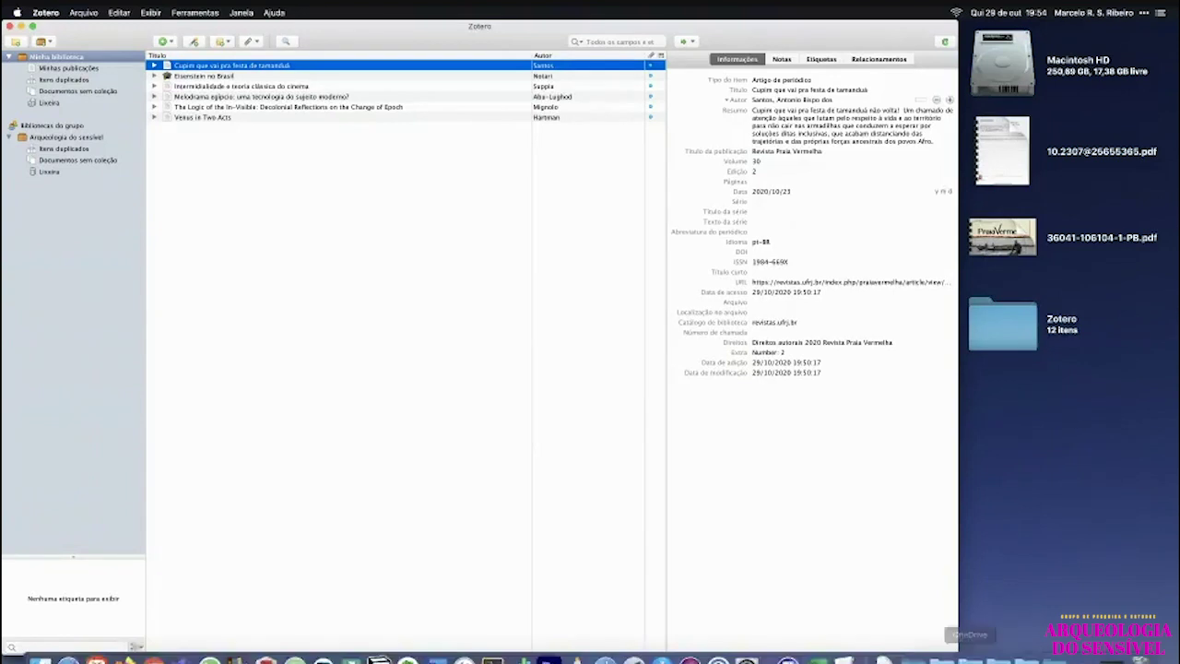
# Paste the ABNT reference into the TextEdit document, highlight the abbreviated author name, and put the document window away.
pyautogui.click(1111, 650)
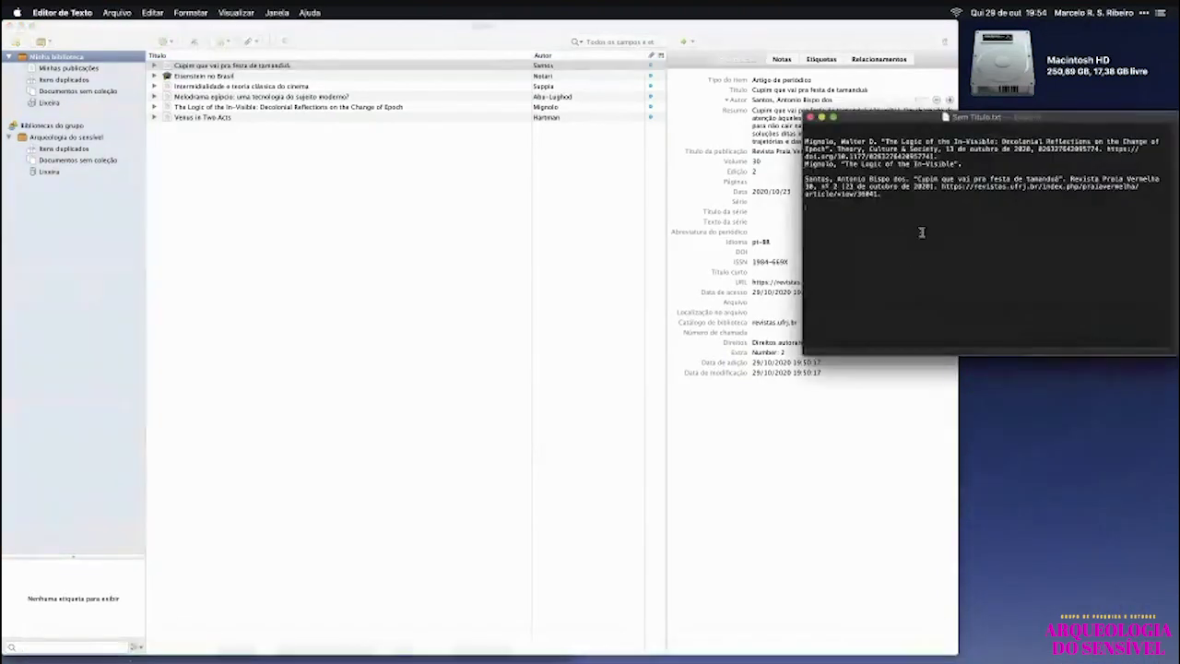
pyautogui.write('SANTOS, A. B. DOS. Cupim que vai pra festa de tamanduá. Revista Praia Vermelha, v. 30, n. 2, 23 out. 2020.')
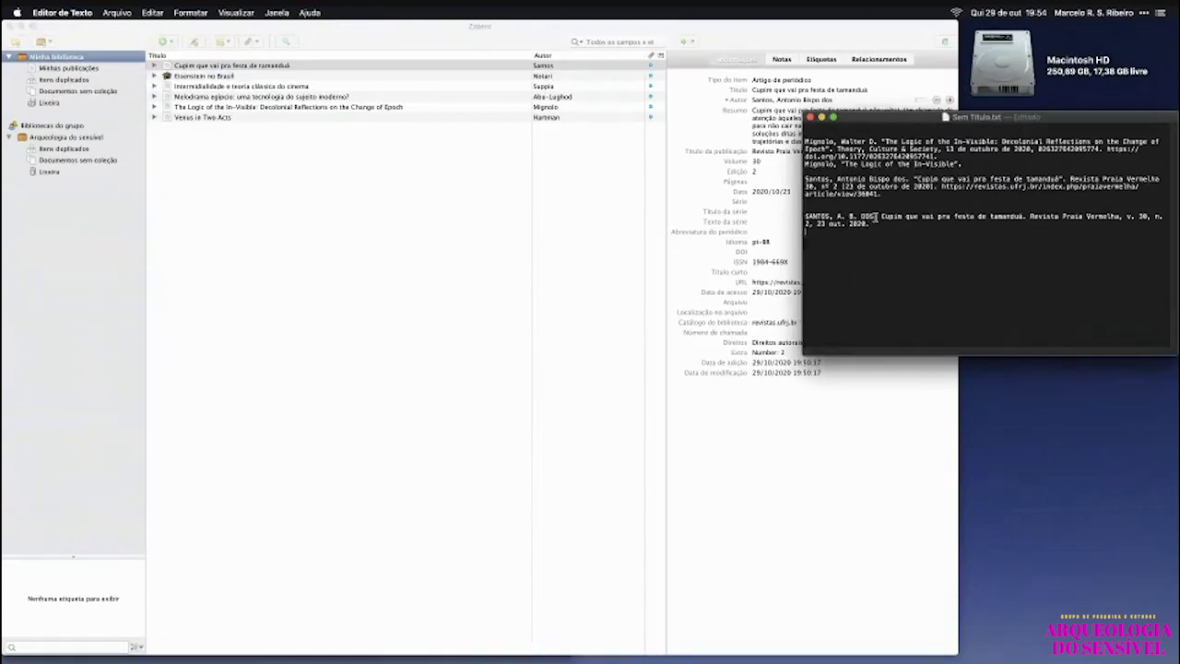
pyautogui.moveTo(878, 218); pyautogui.dragTo(823, 218)
pyautogui.click(950, 218)
pyautogui.click(811, 119)
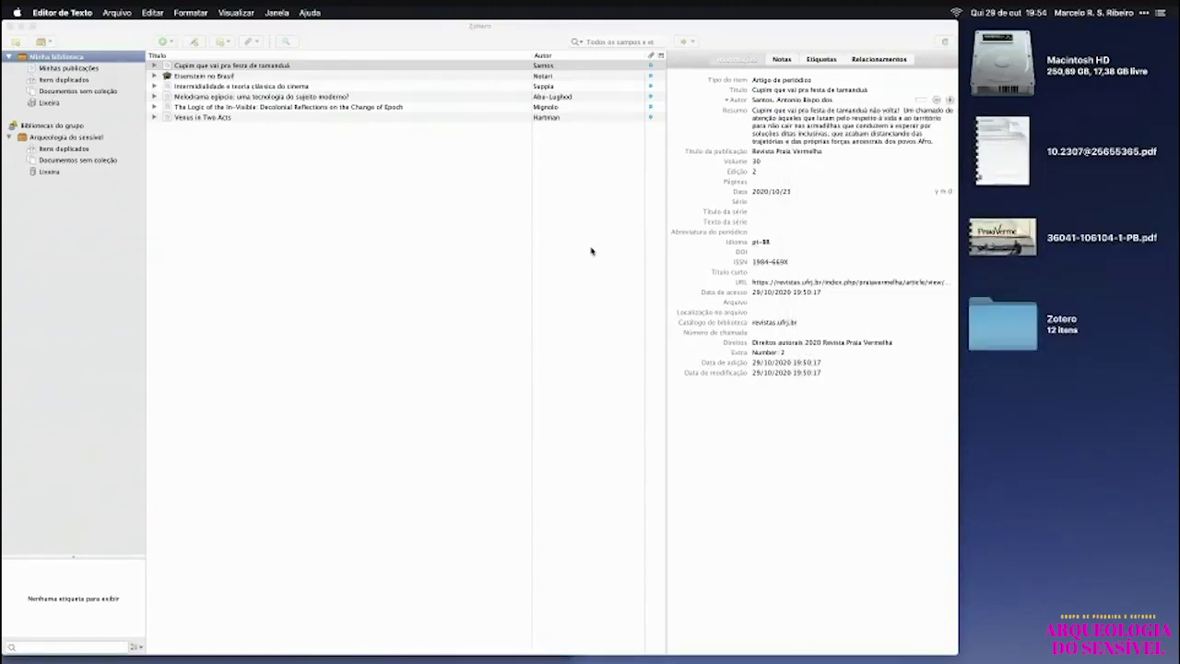
# In Chrome, close the "Venus in Two Acts" page, save the article "Necropolítica" to Minha biblioteca, and return to Zotero.
pyautogui.hotkey('ctrl', 'Right')
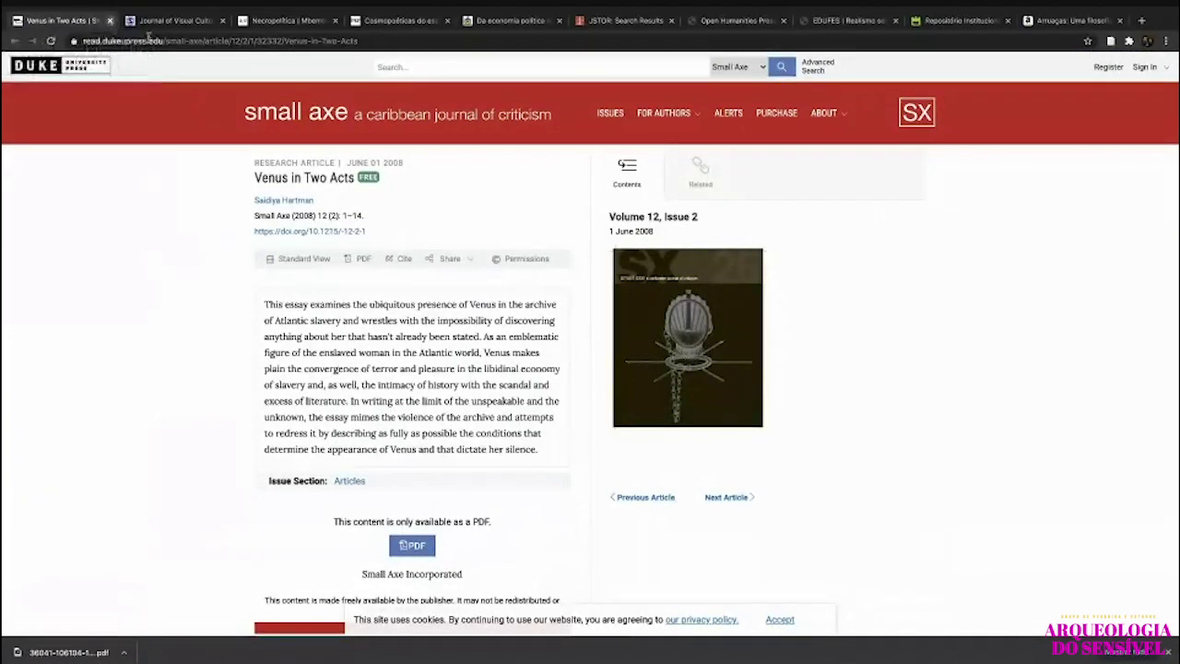
pyautogui.hotkey('ctrl', 'w')
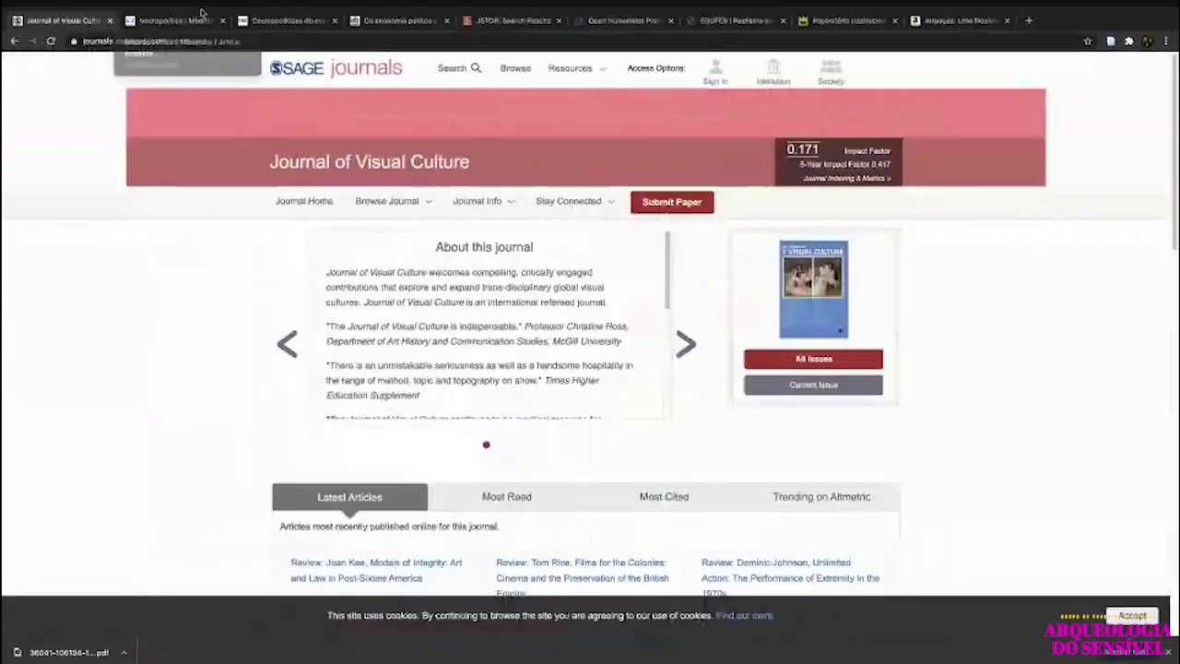
pyautogui.hotkey('ctrl', 'w')
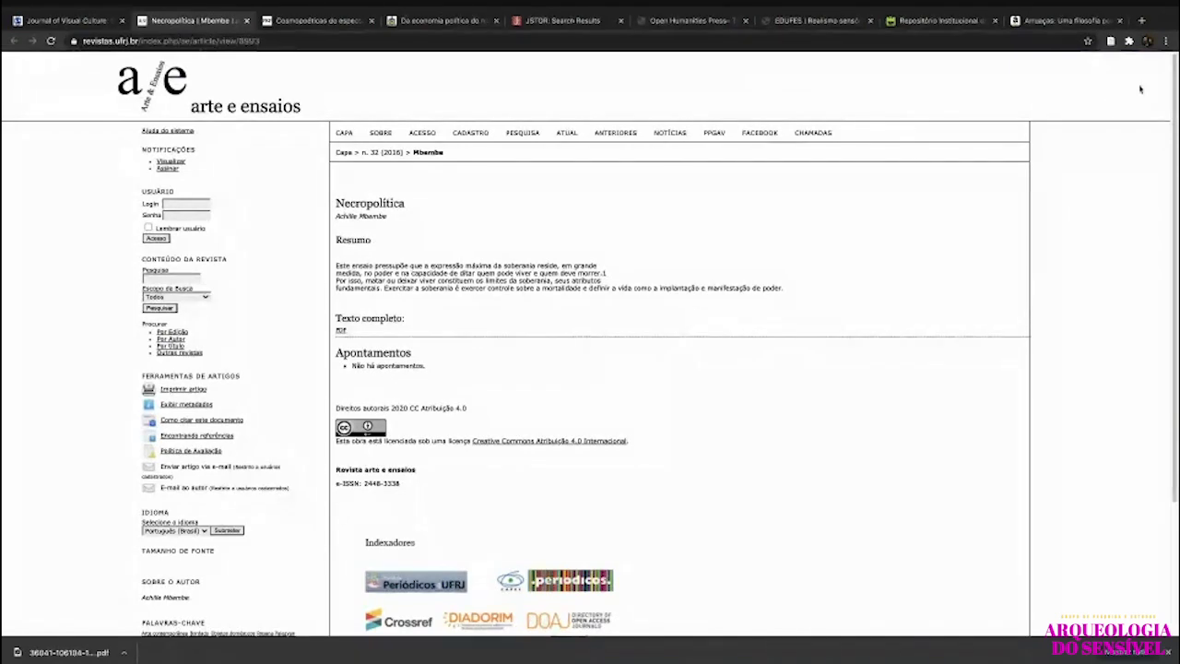
pyautogui.click(1111, 40)
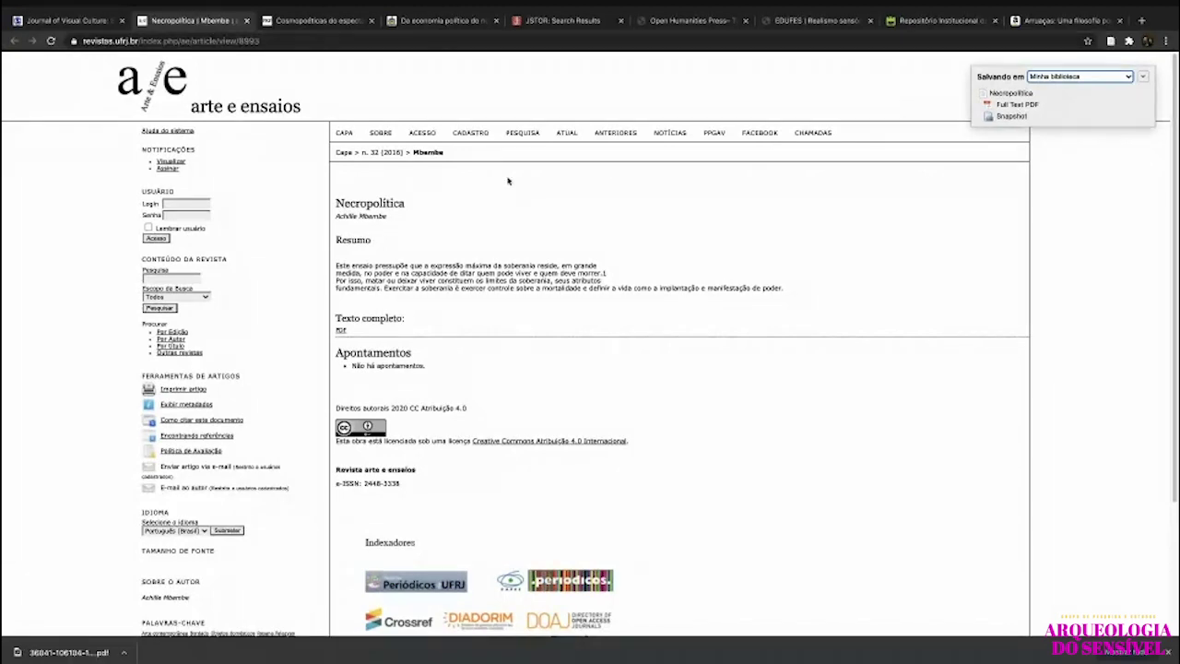
pyautogui.press('super+Tab')
pyautogui.press('super+Tab')
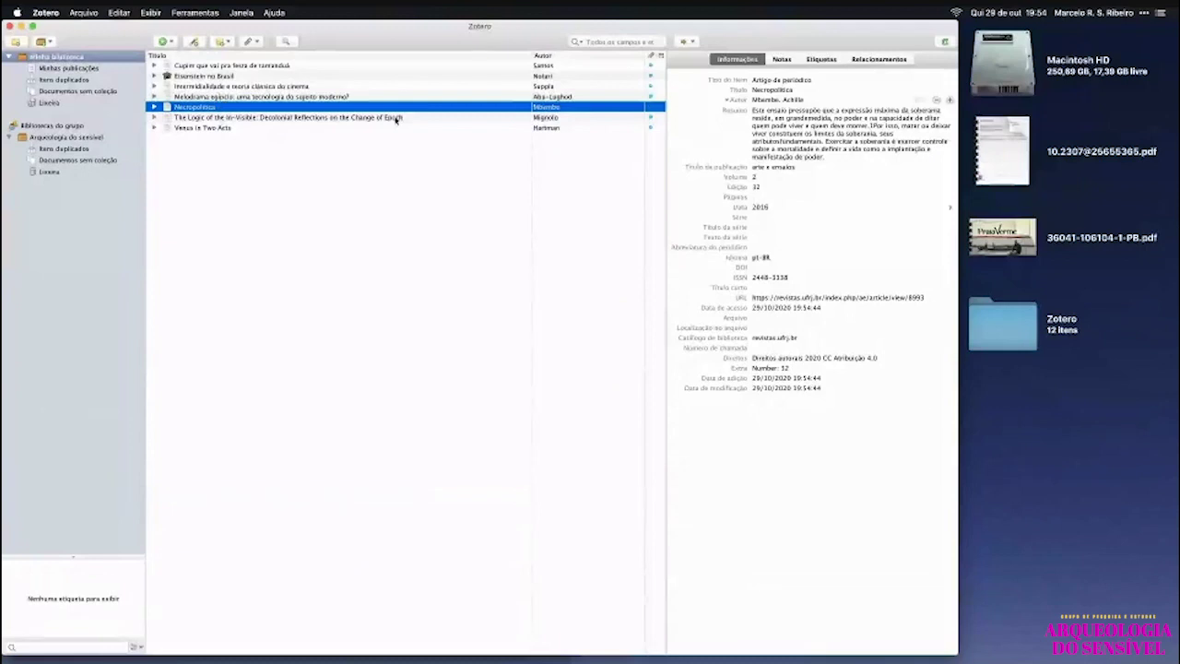
# Create a new collection named "Cinemas africanos" in Minha biblioteca.
pyautogui.click(17, 42)
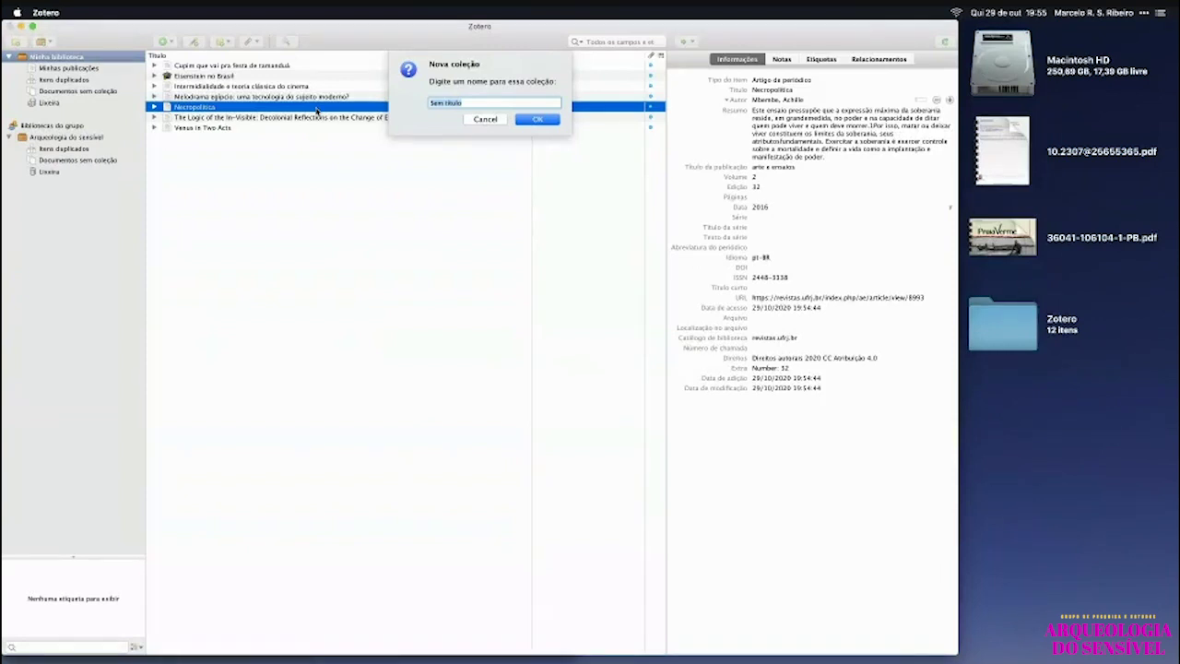
pyautogui.write('Cinemas')
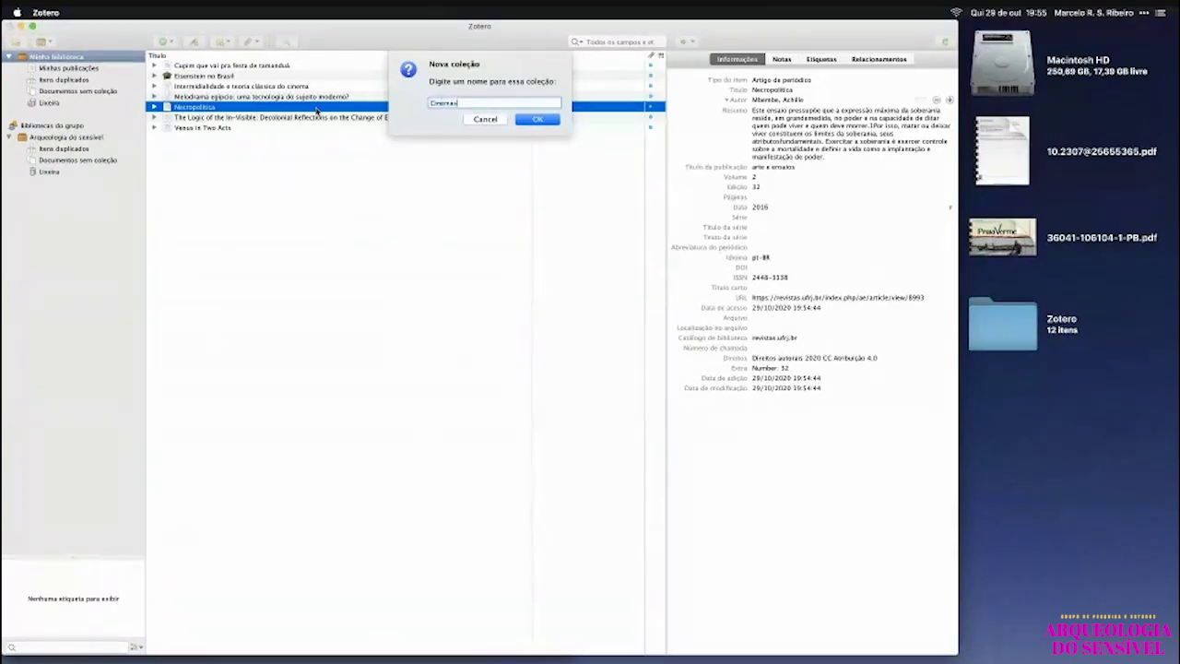
pyautogui.write(' Africanos')
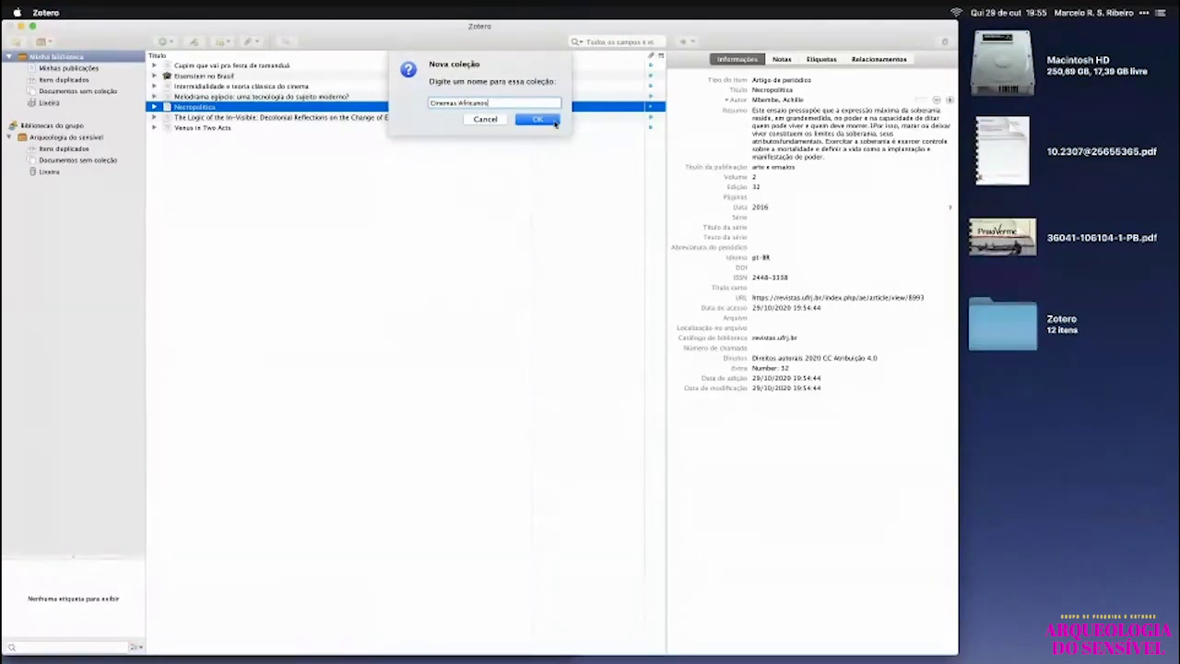
pyautogui.press('BackSpace')
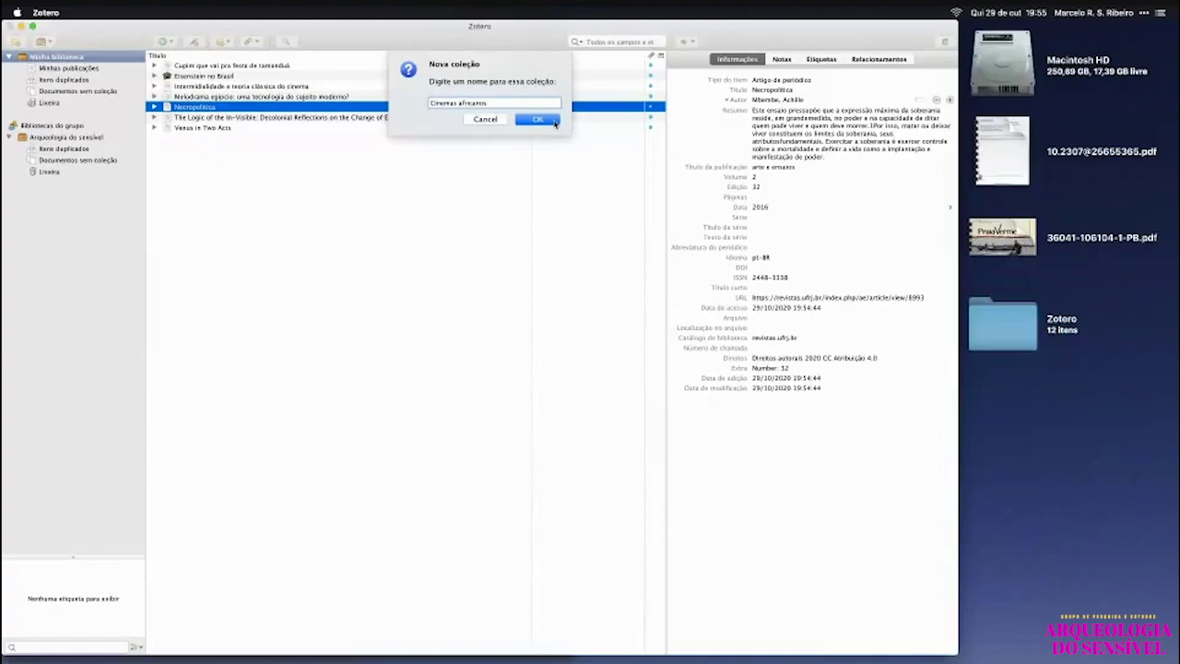
pyautogui.click(538, 119)
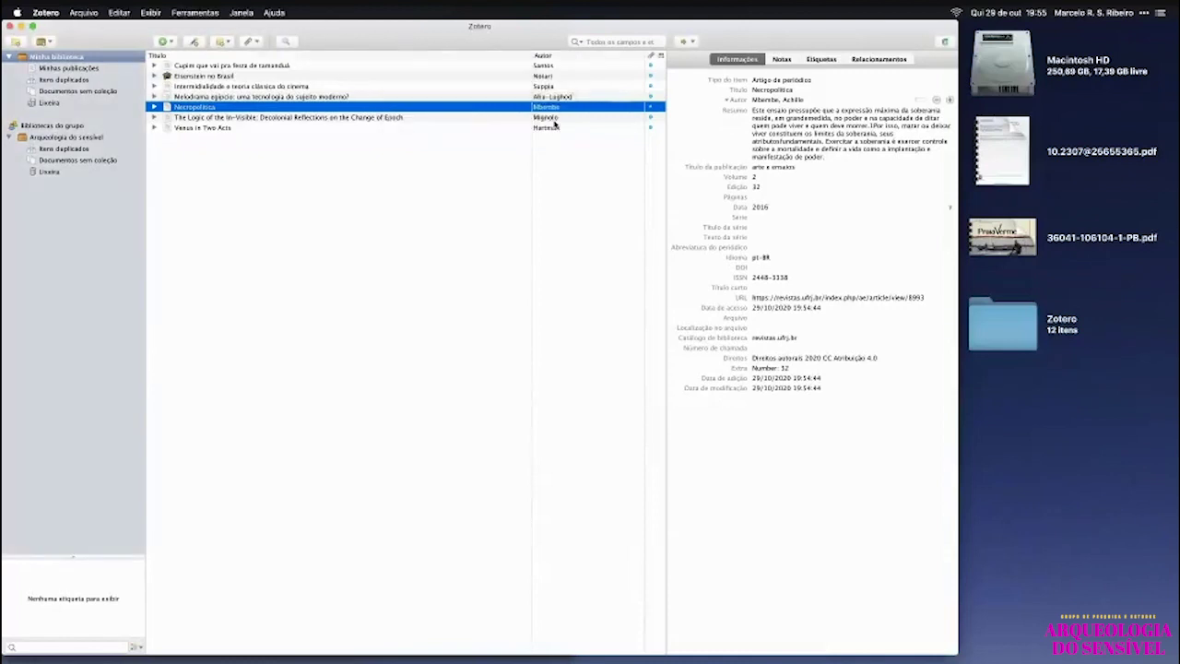
# Add the item "Melodrama egípcio: uma tecnologia do sujeito moderno?" to the collection "Cinemas africanos" and open that collection.
pyautogui.click(58, 57)
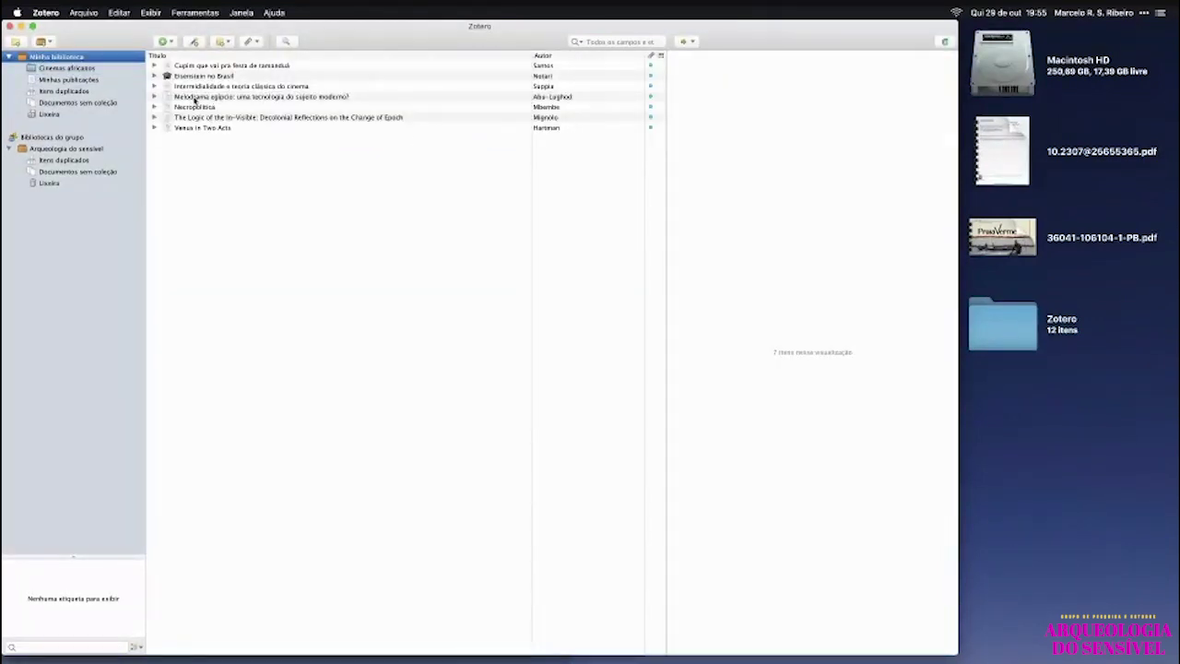
pyautogui.click(194, 98)
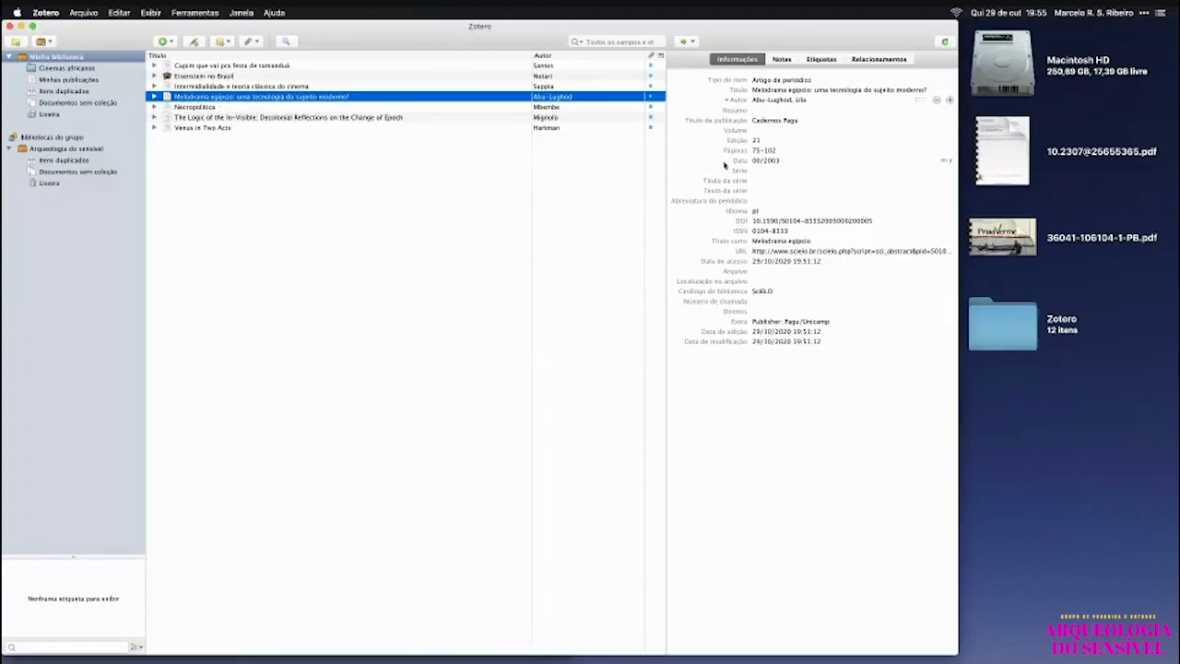
pyautogui.click(774, 99)
pyautogui.press('Return')
pyautogui.moveTo(173, 99); pyautogui.dragTo(86, 71)
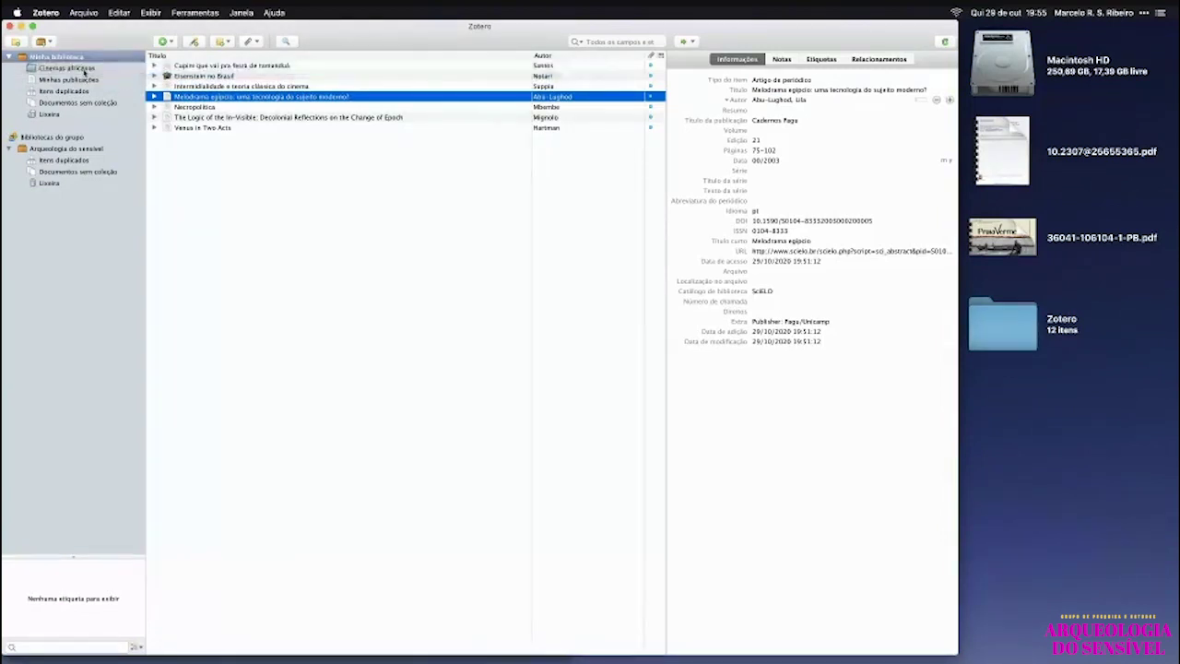
pyautogui.click(86, 71)
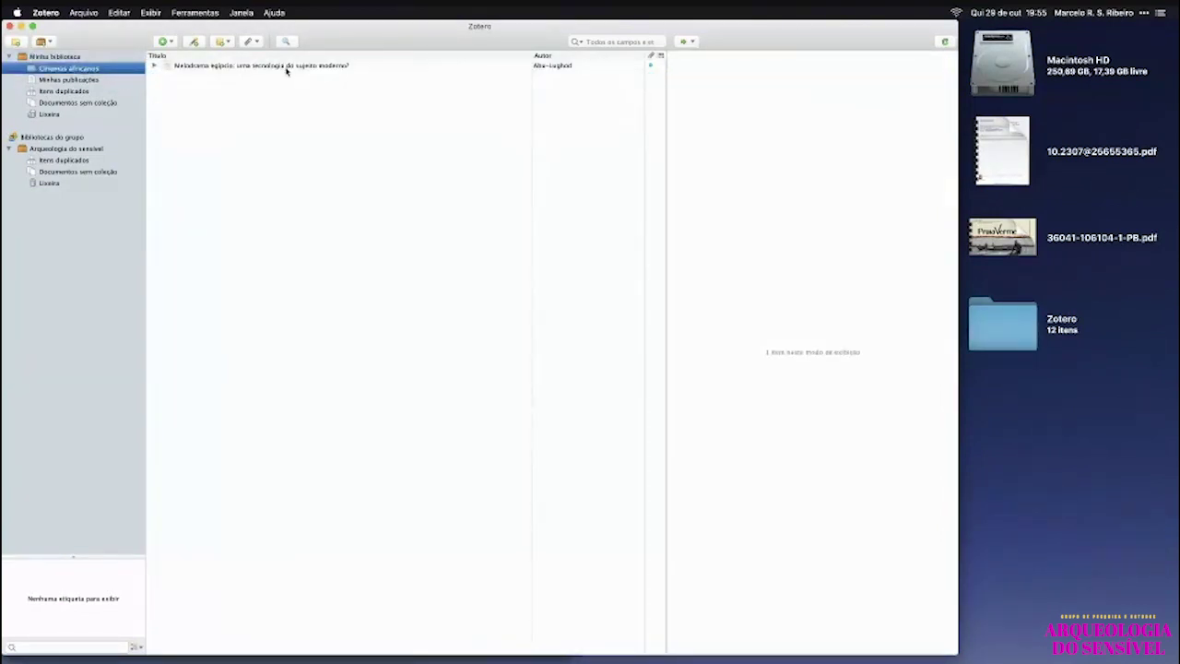
# Switch to Chrome and save the dissertation "Da economia política do nome de África: a filmografia de Tarzan" into the collection "Cinemas africanos".
pyautogui.press('super+Tab')
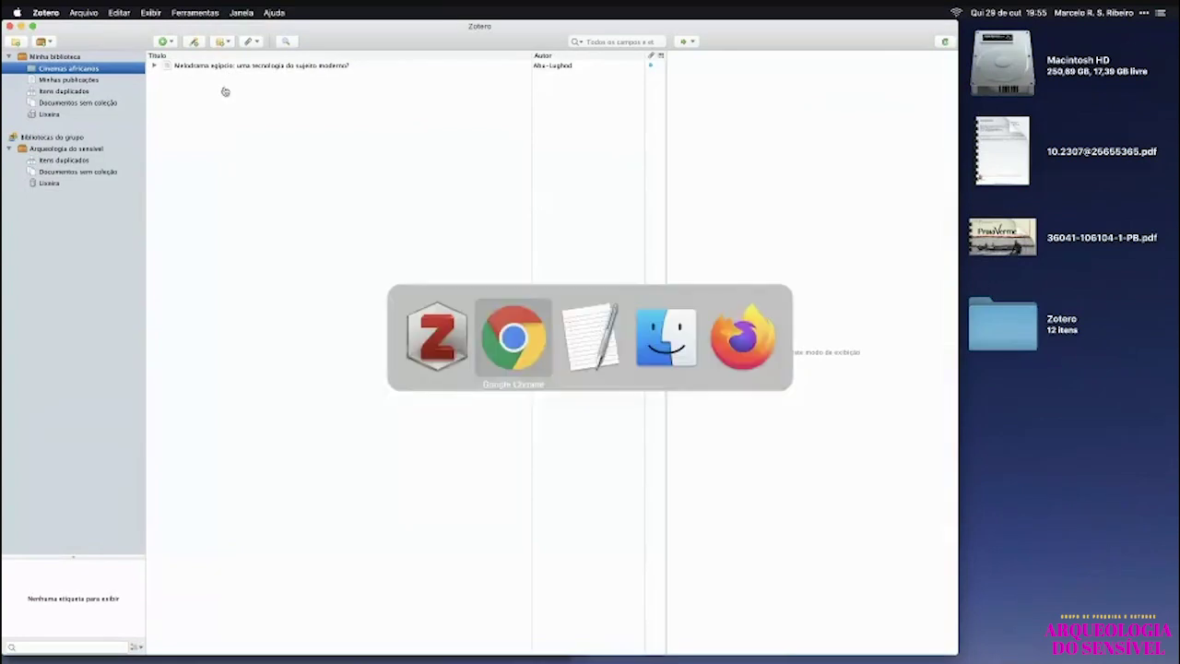
pyautogui.press('super+shift+Tab')
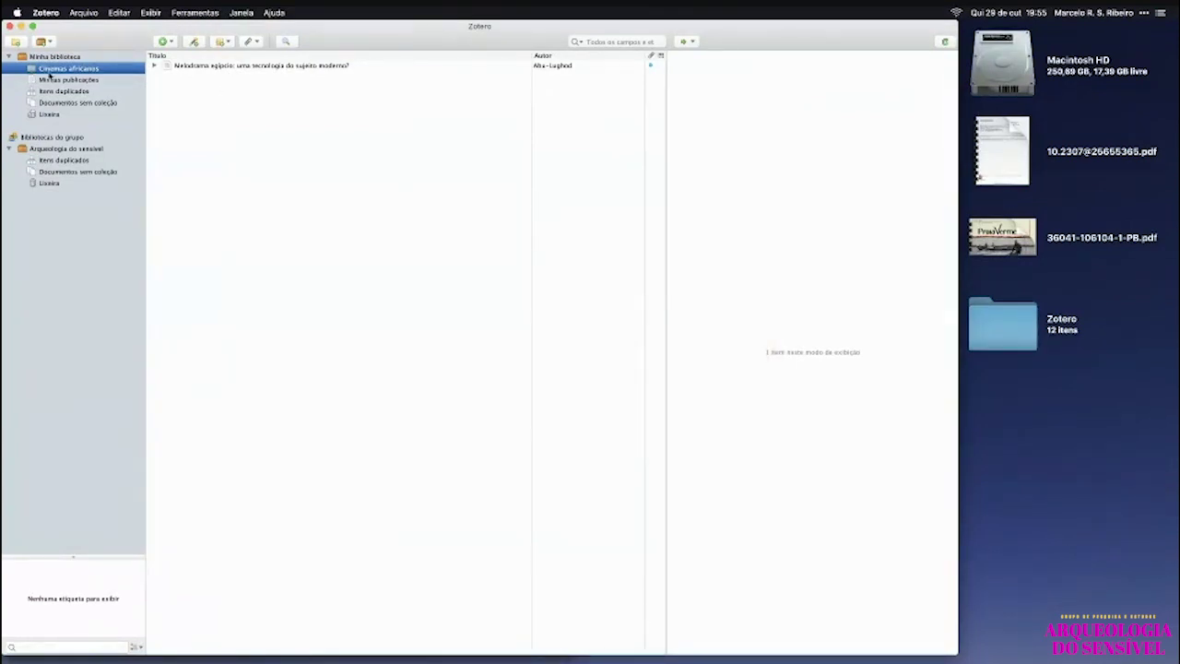
pyautogui.press('super+Tab')
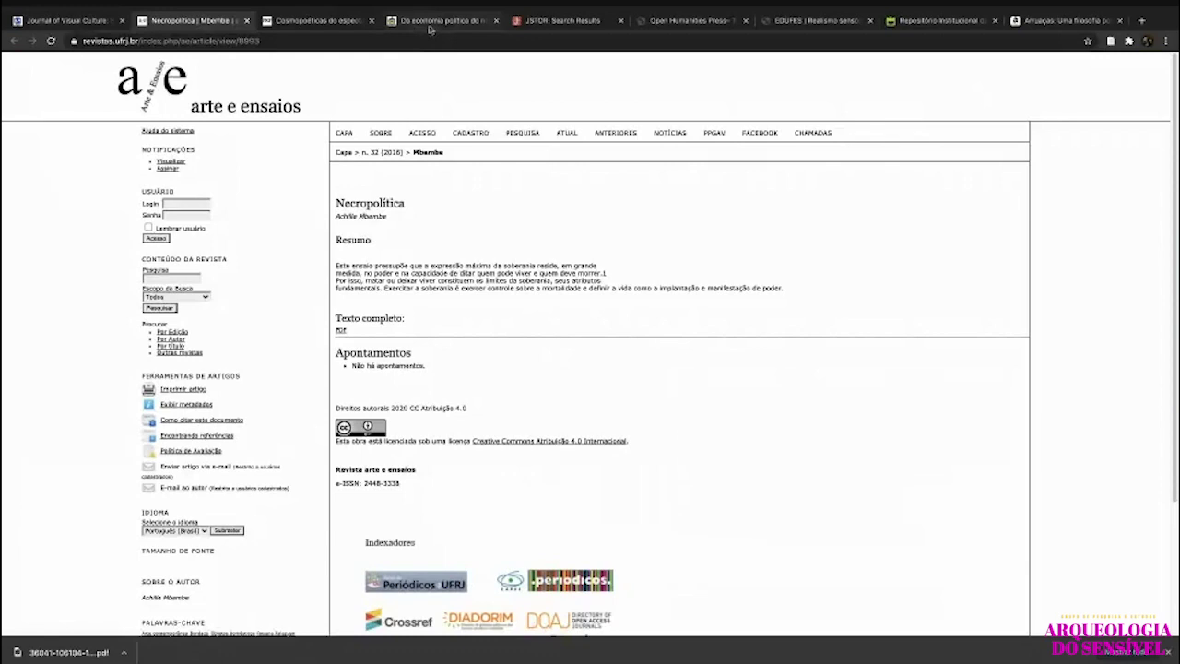
pyautogui.click(430, 27)
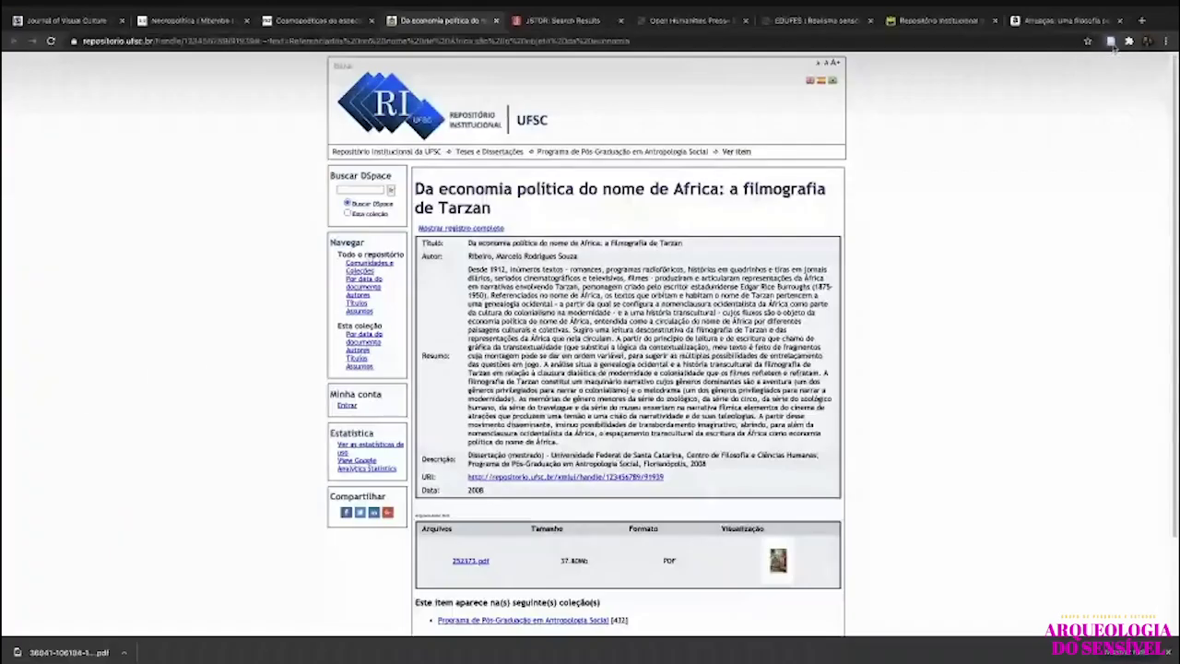
pyautogui.click(1085, 41)
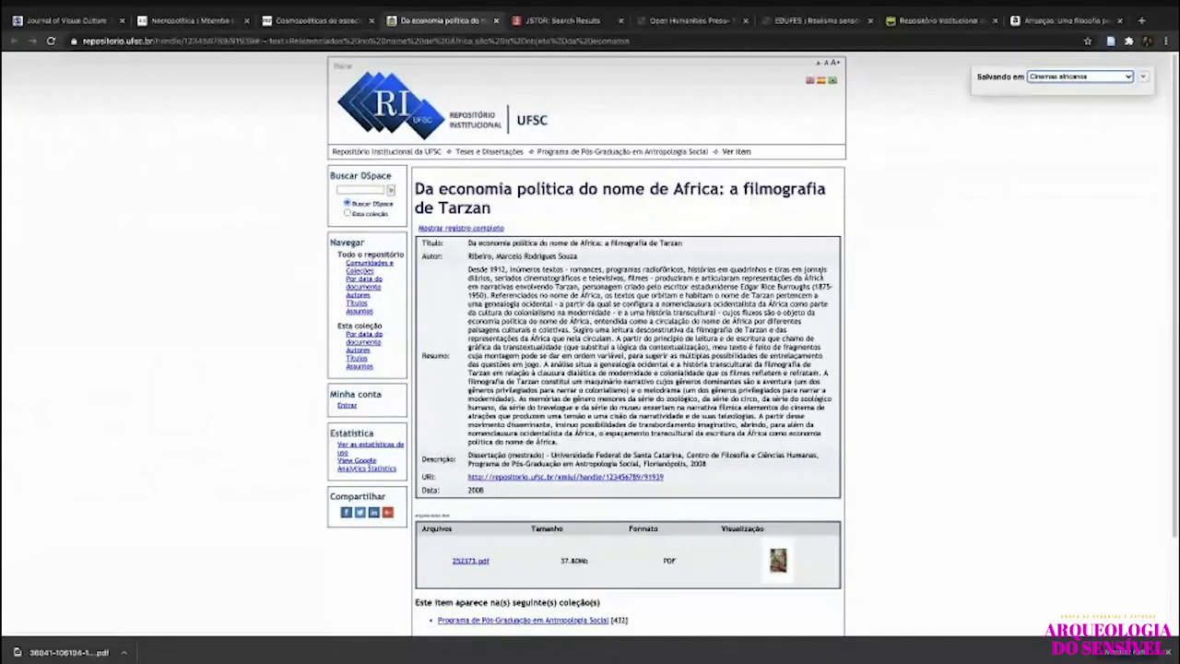
# Check the collection "Cinemas africanos" in Zotero for the saved dissertation, and return to its repository page in Chrome.
pyautogui.press('super+Tab')
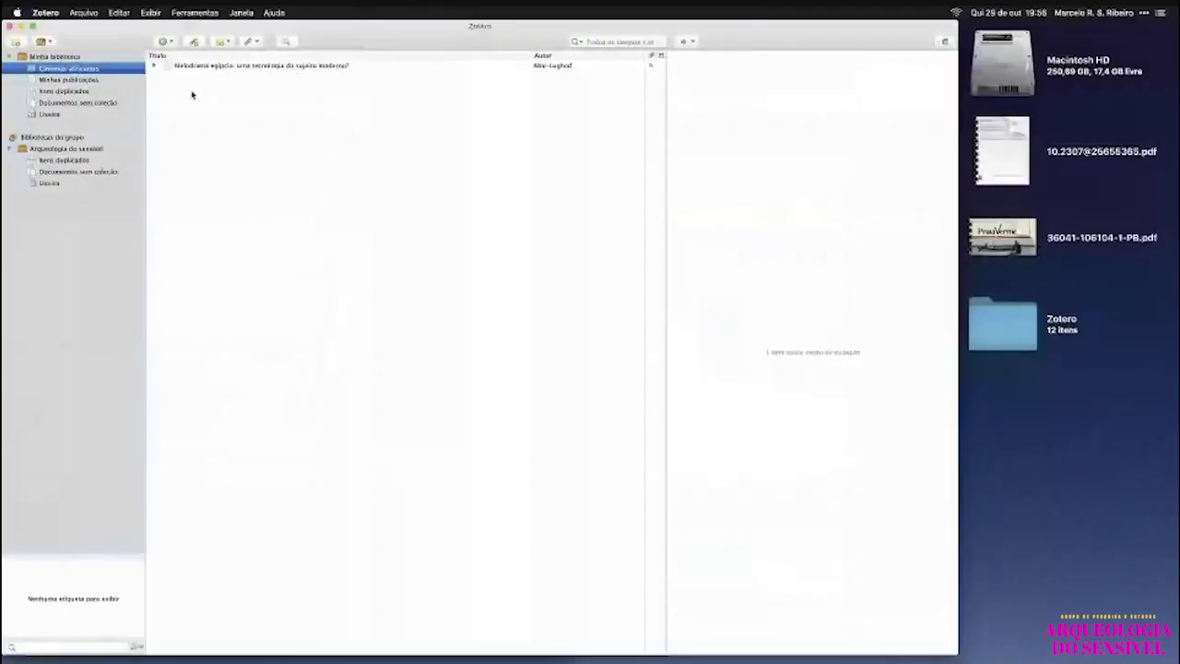
pyautogui.click(249, 66)
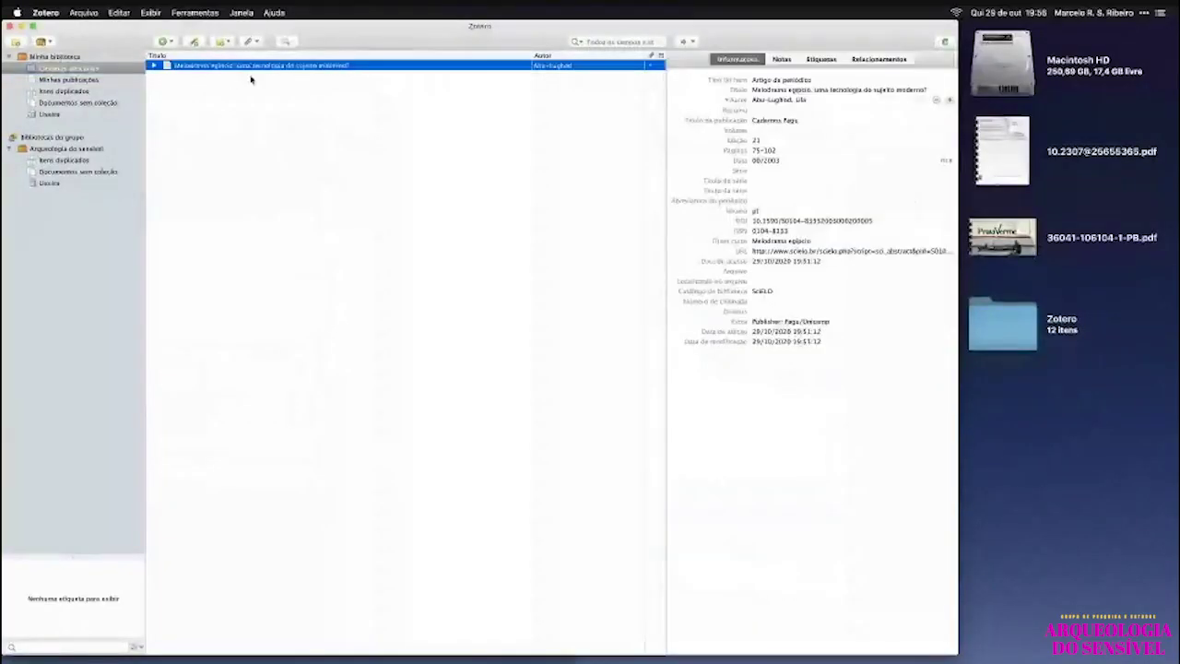
pyautogui.click(267, 79)
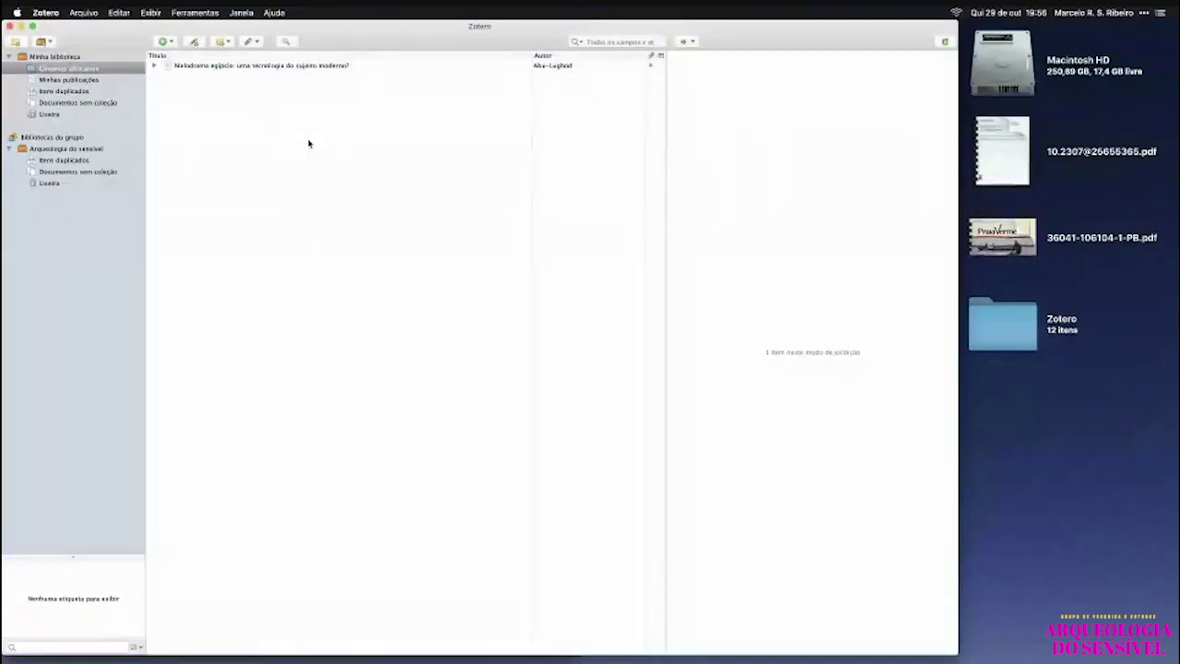
pyautogui.press('super+Tab')
pyautogui.hotkey('ctrl', 'Right')
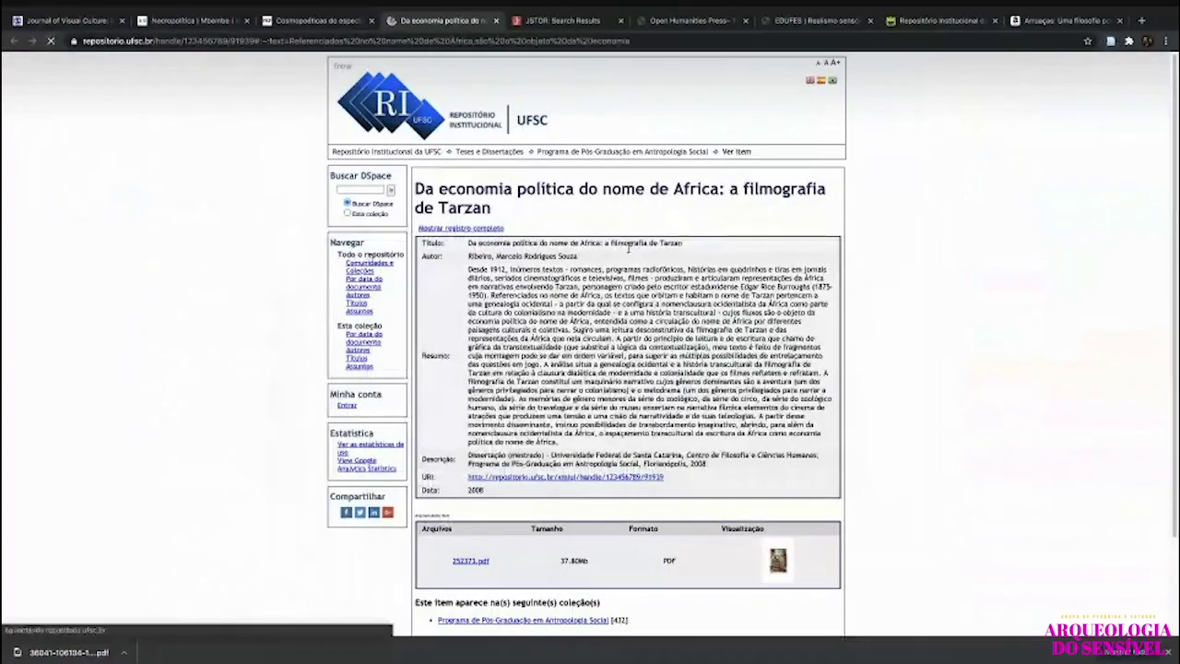
# Try again to save the Tarzan dissertation from its repository page, and close that page.
pyautogui.click(1110, 41)
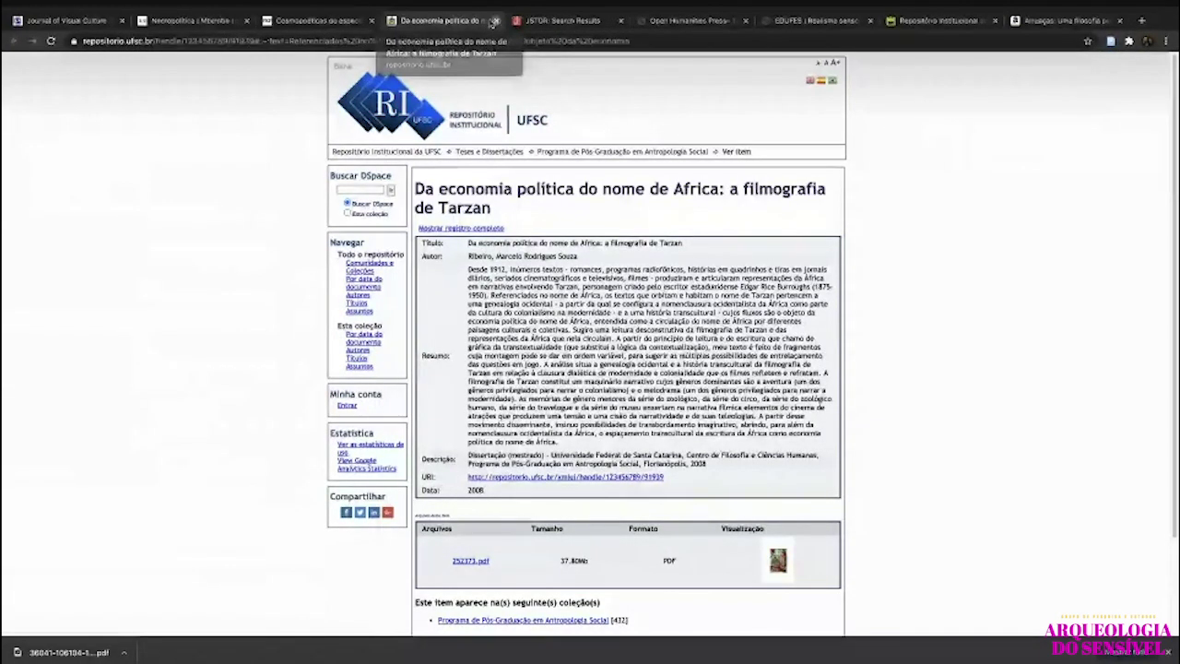
pyautogui.click(494, 21)
pyautogui.click(185, 20)
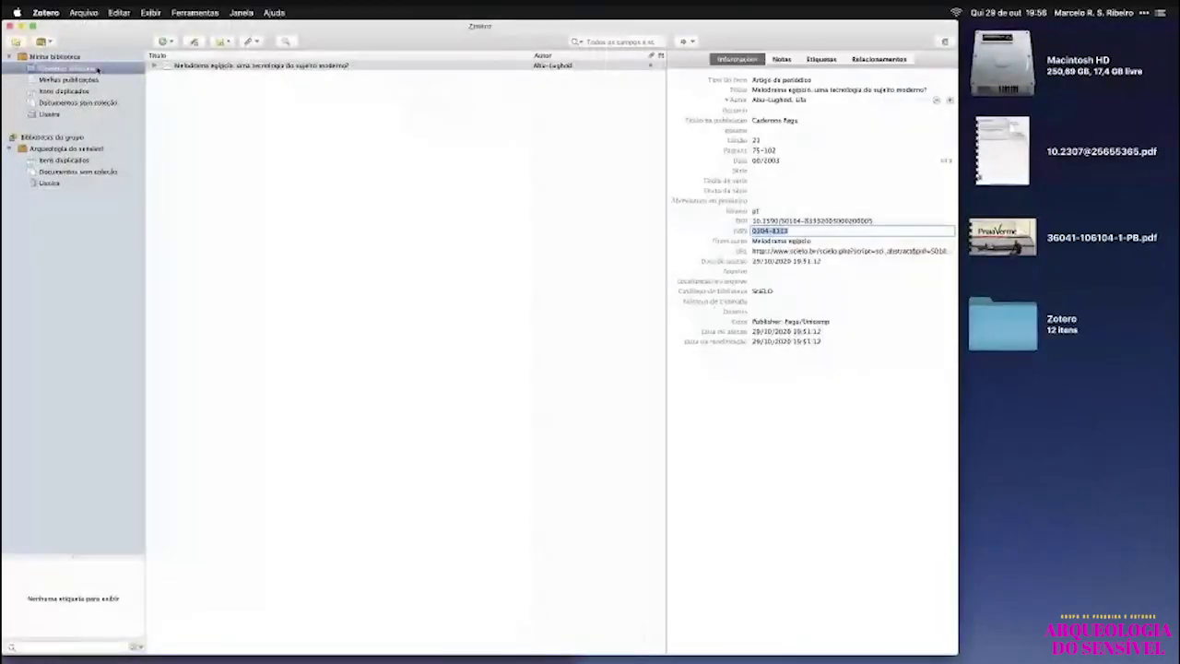
# In Zotero, show all items of Minha biblioteca and examine the journal article "Necropolítica" and its Full Text PDF attachment.
pyautogui.click(65, 56)
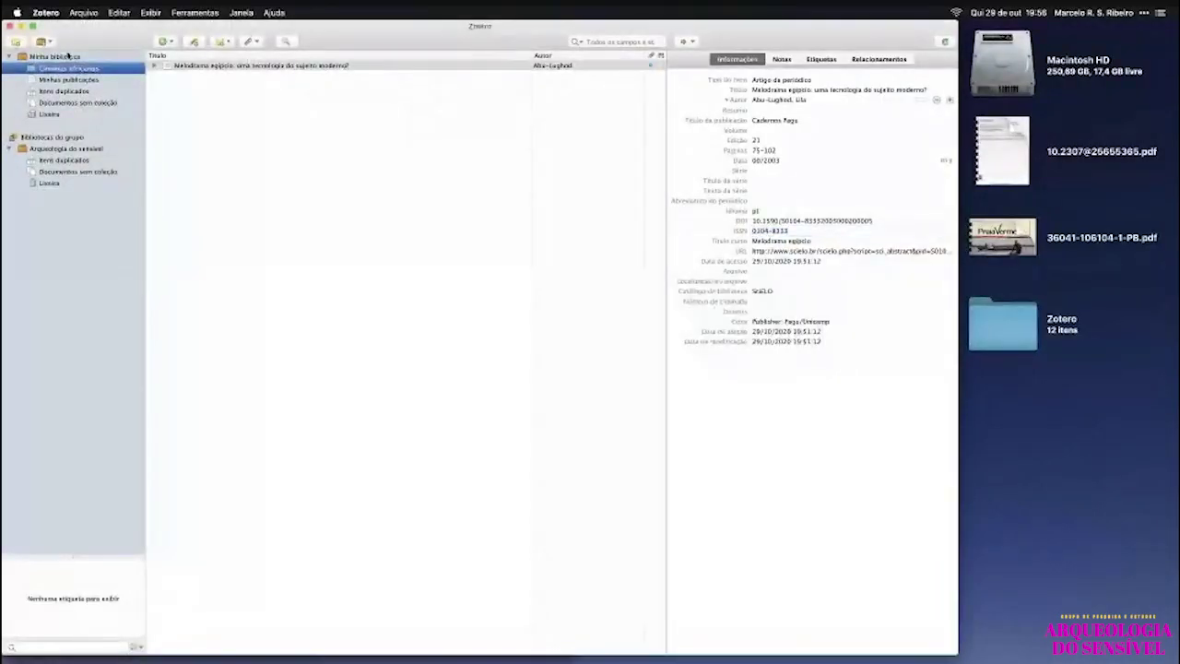
pyautogui.click(195, 107)
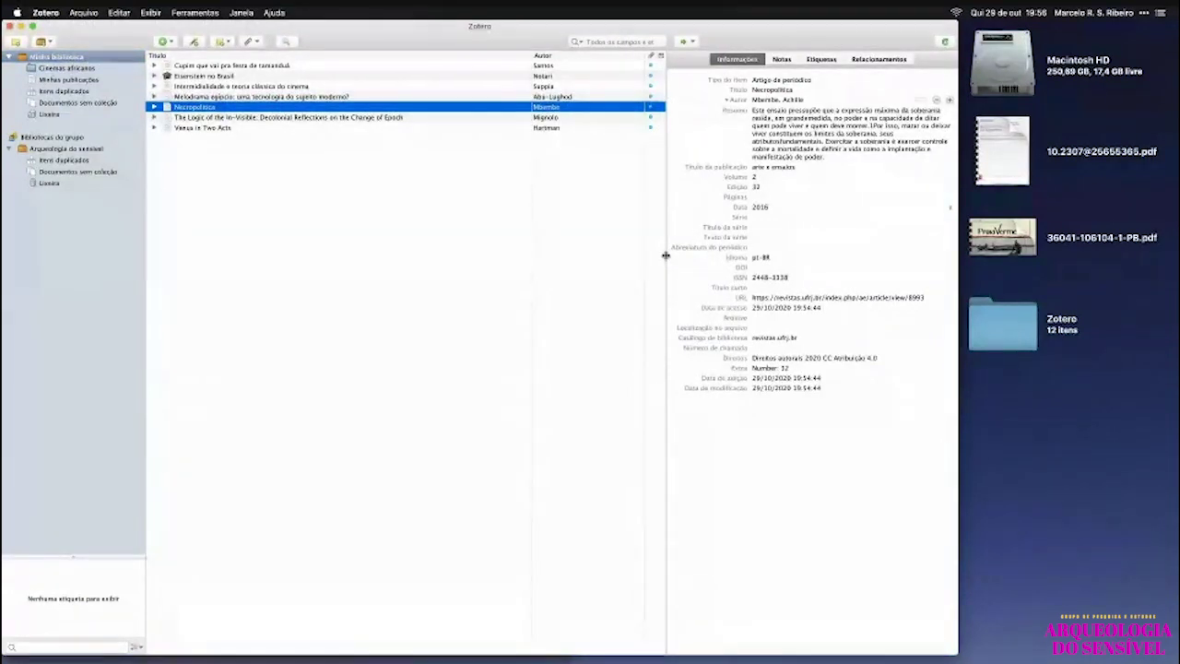
pyautogui.press('Right')
pyautogui.press('Down')
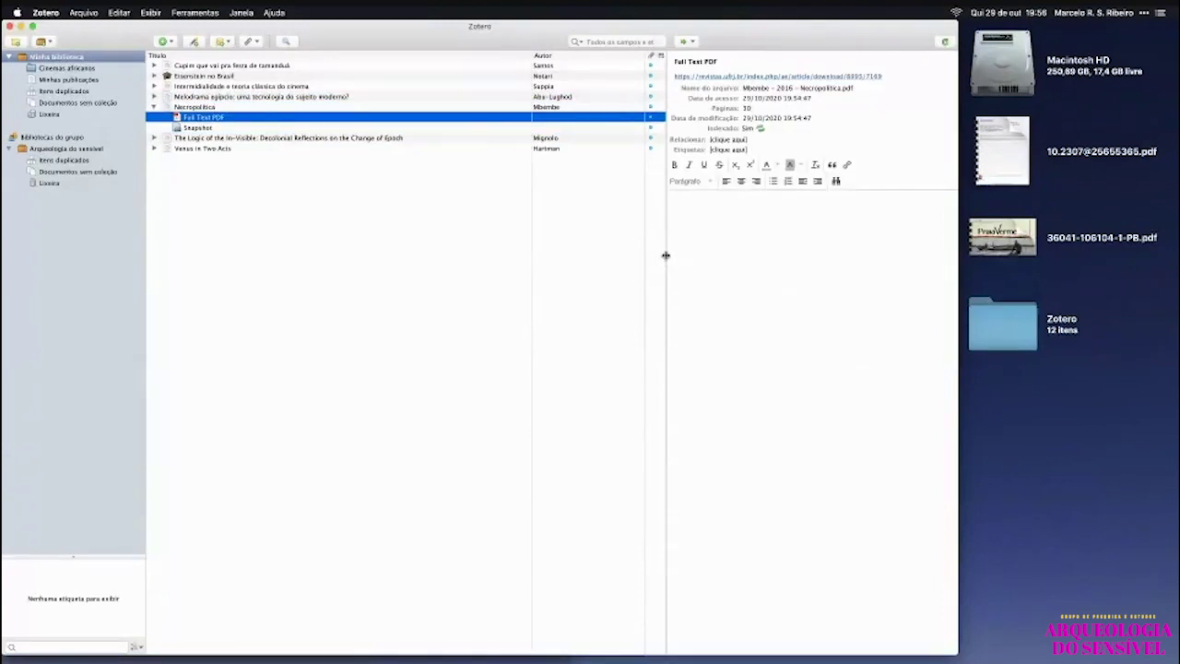
pyautogui.press('Left')
pyautogui.press('Left')
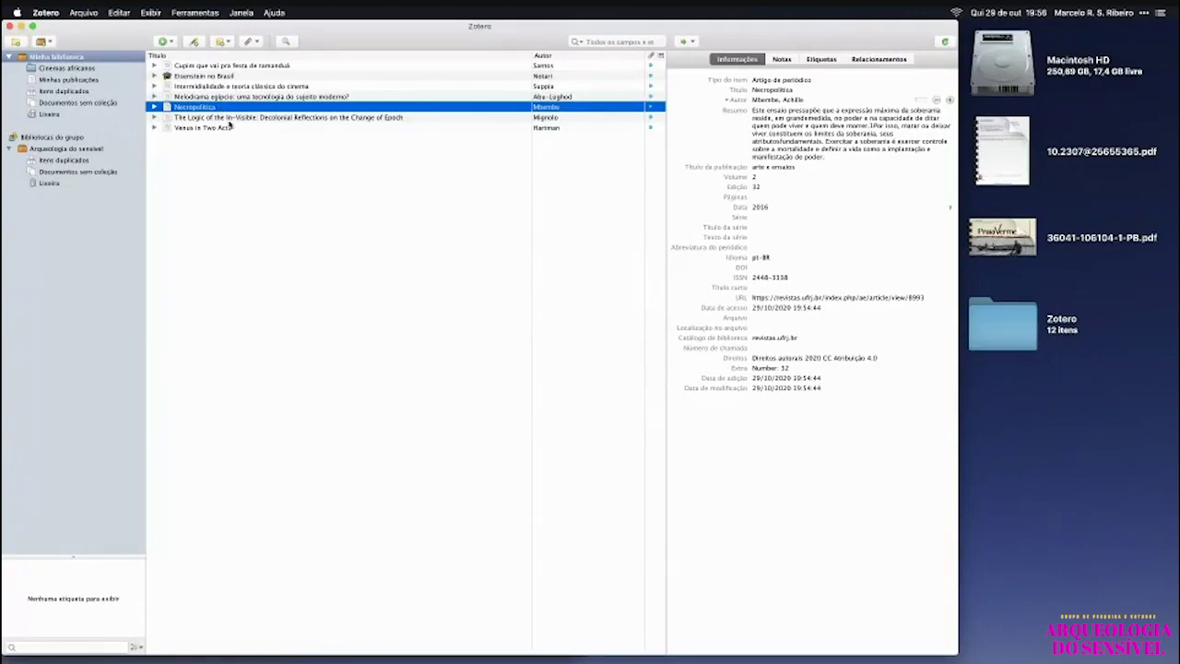
pyautogui.keyDown('super'); pyautogui.click(231, 109); pyautogui.keyUp('super')
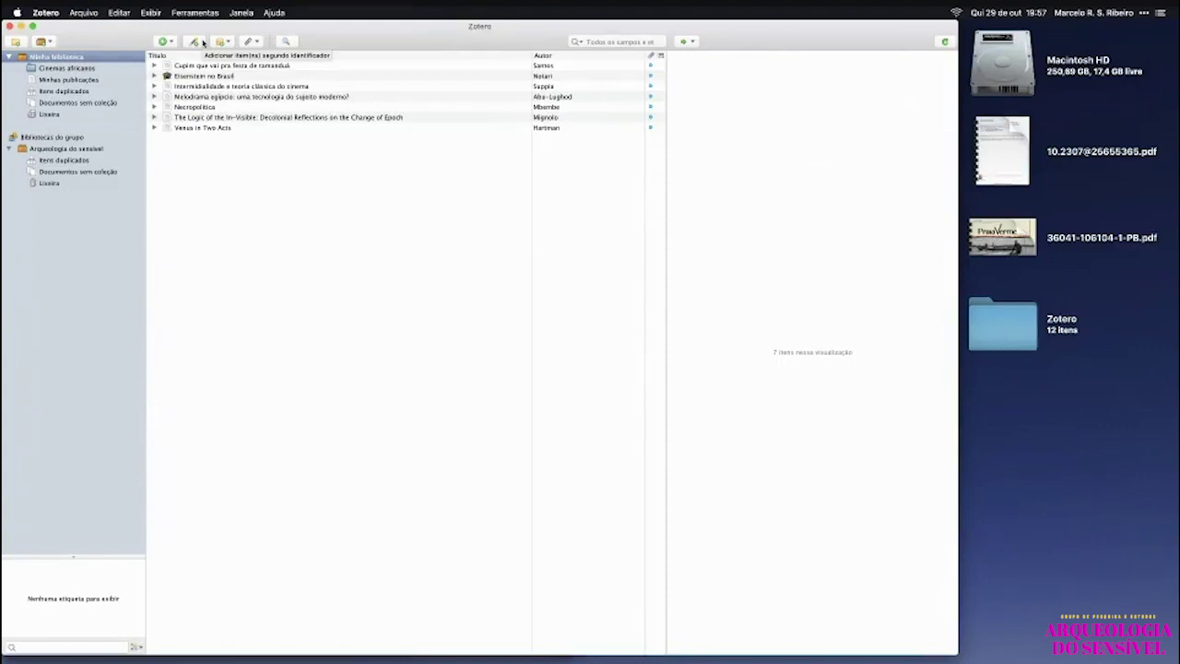
pyautogui.click(194, 42)
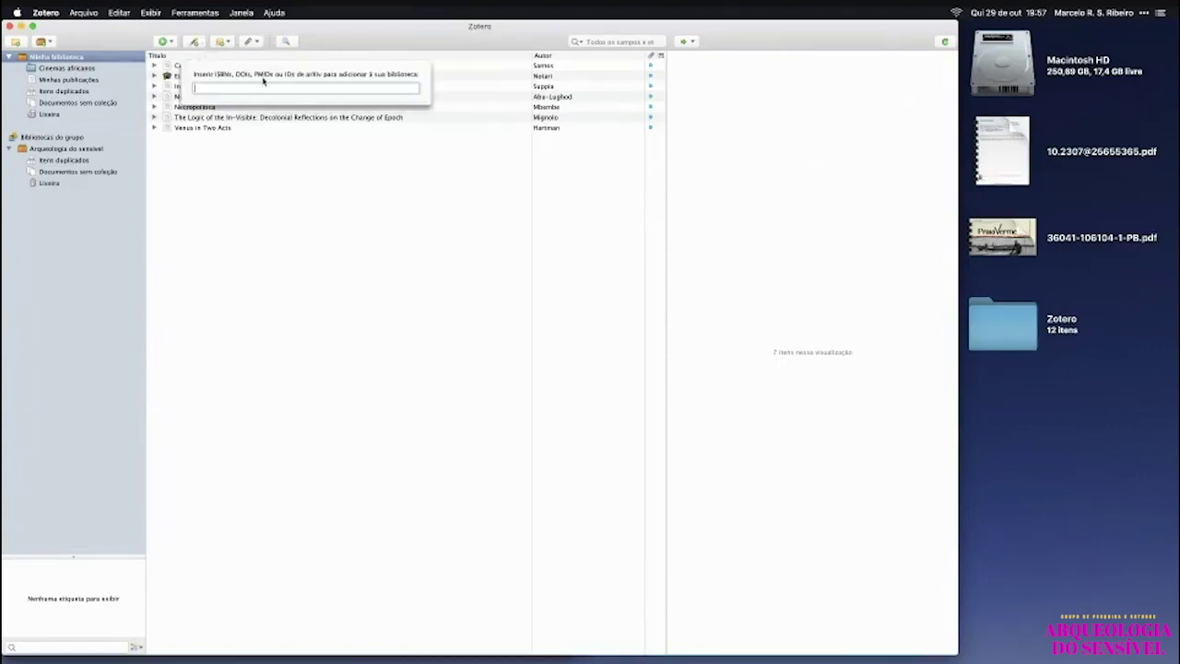
pyautogui.write('9788566943504')
pyautogui.tripleClick(261, 88)
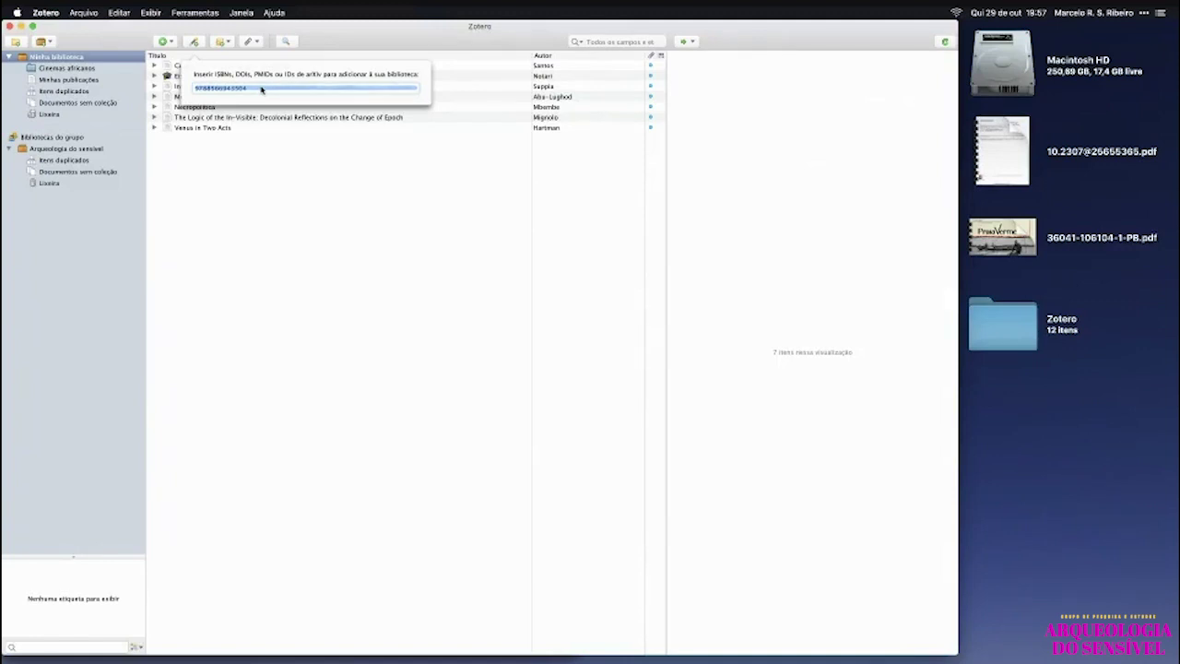
pyautogui.press('Return')
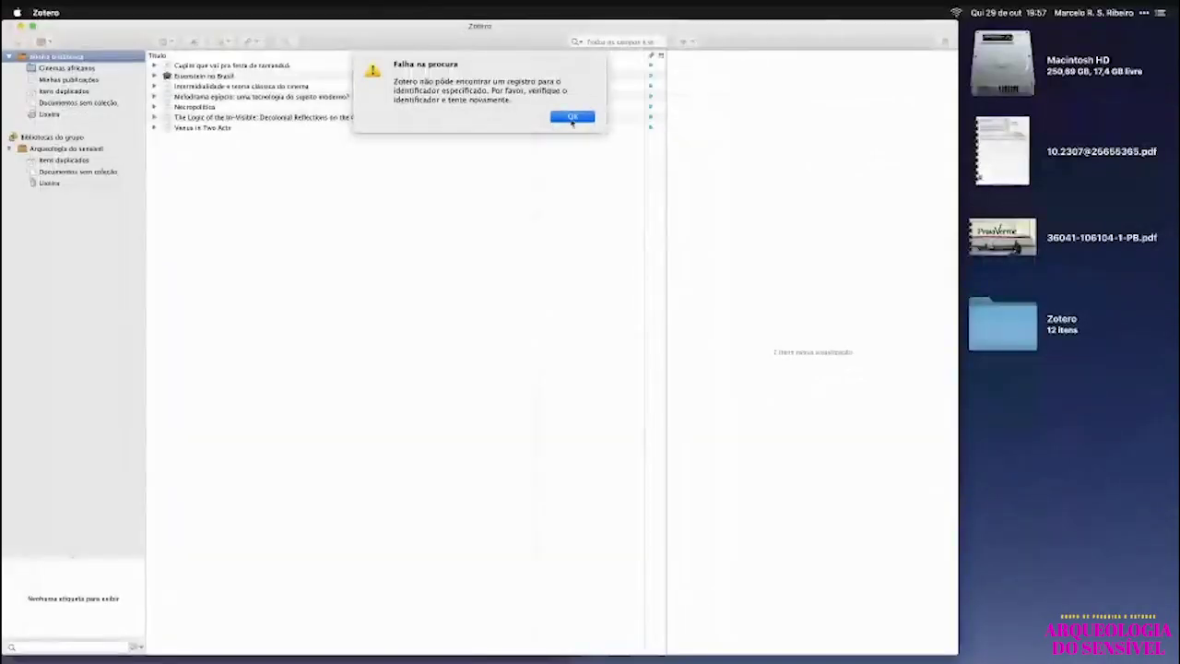
pyautogui.click(612, 116)
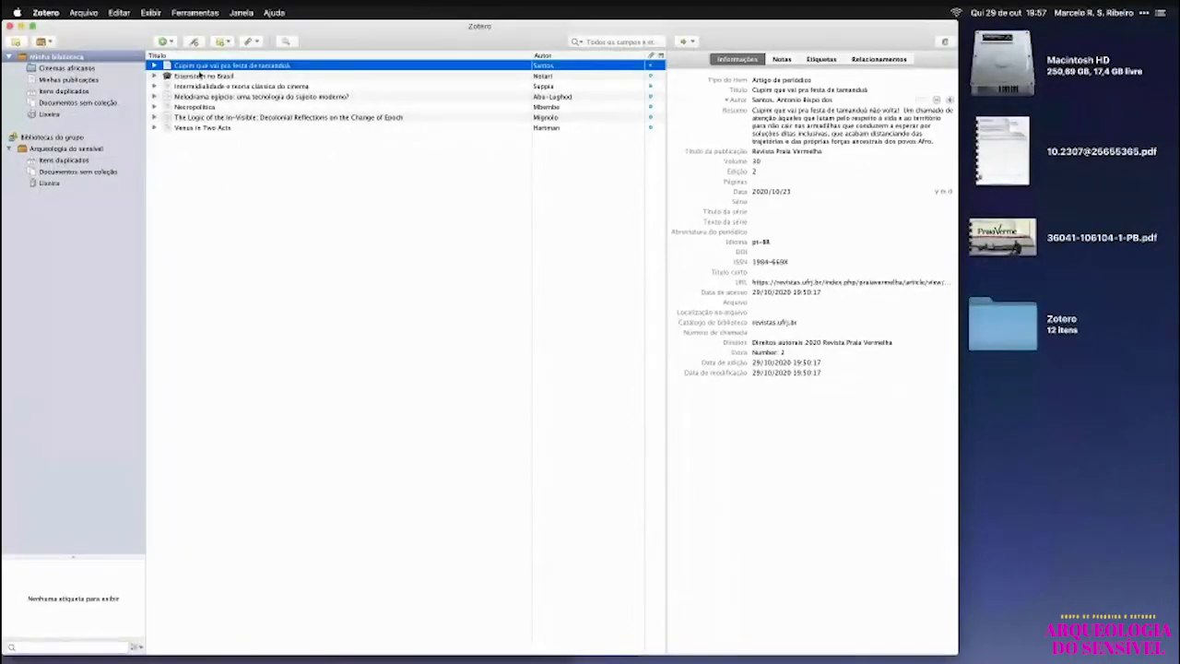
pyautogui.click(166, 43)
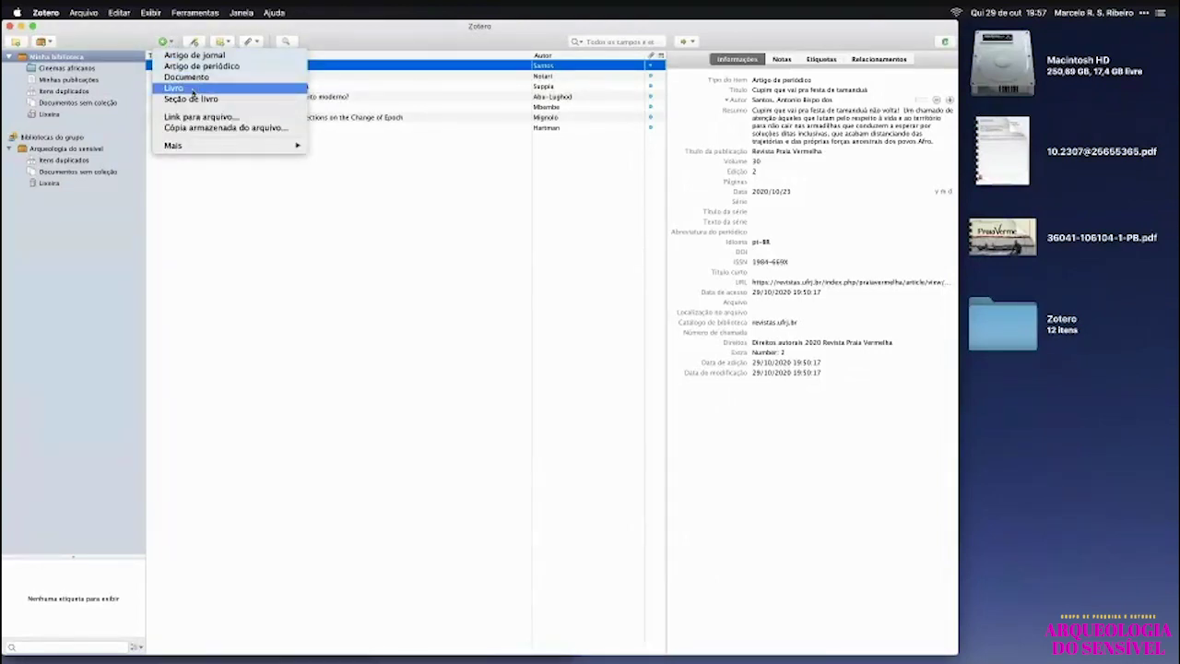
pyautogui.click(551, 334)
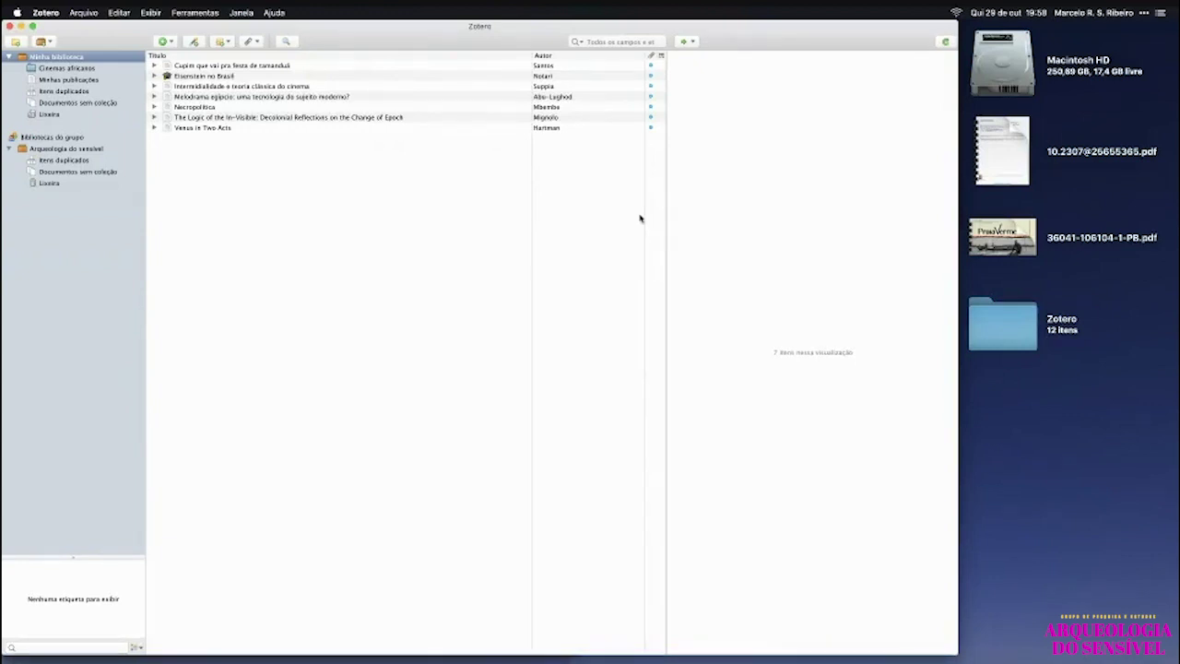
pyautogui.hotkey('ctrl', 'Up')
pyautogui.click(660, 262)
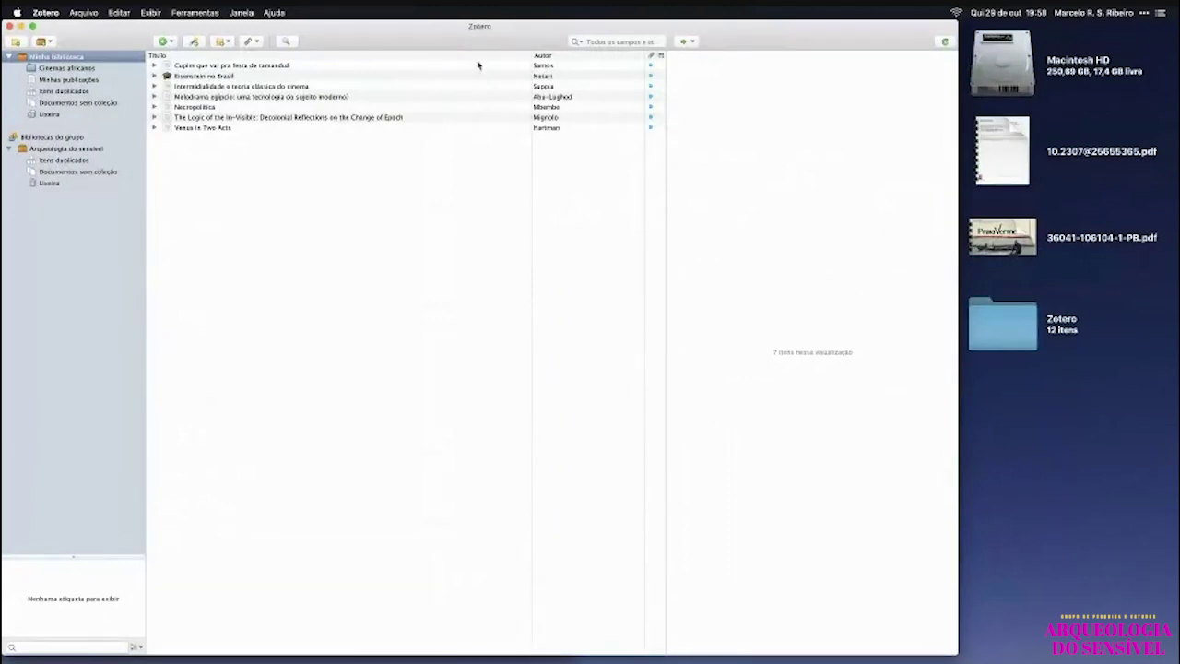
# Switch to Chrome and open Google Books at books.google.com.
pyautogui.hotkey('ctrl', 'Right')
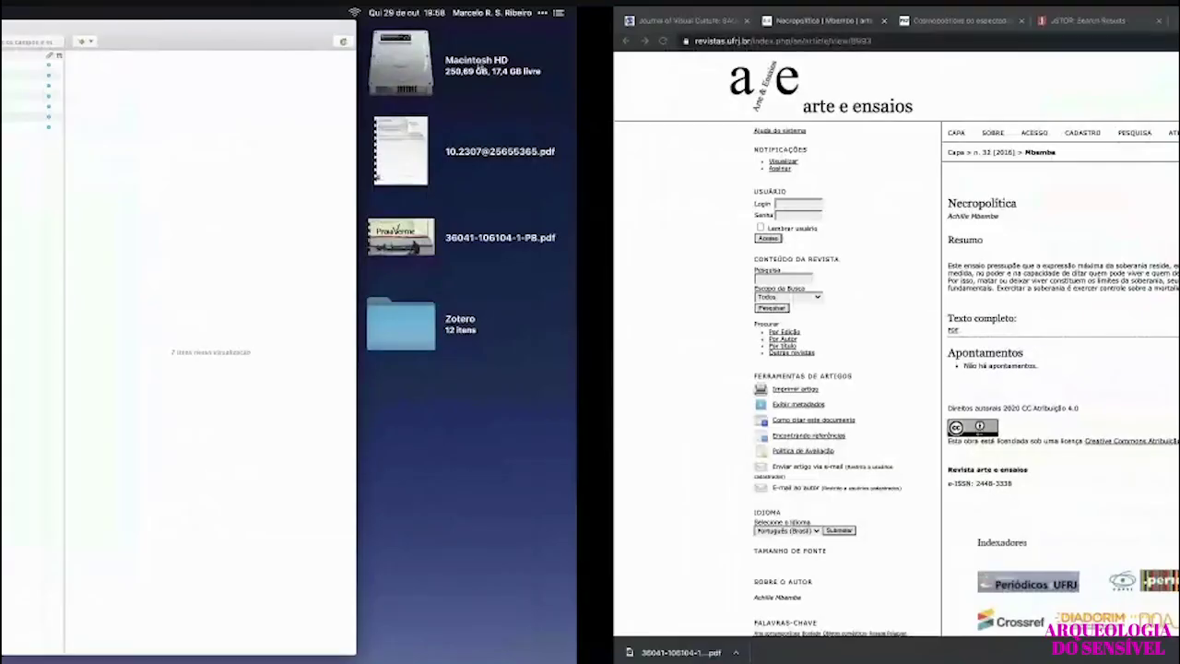
pyautogui.click(258, 41)
pyautogui.write('book')
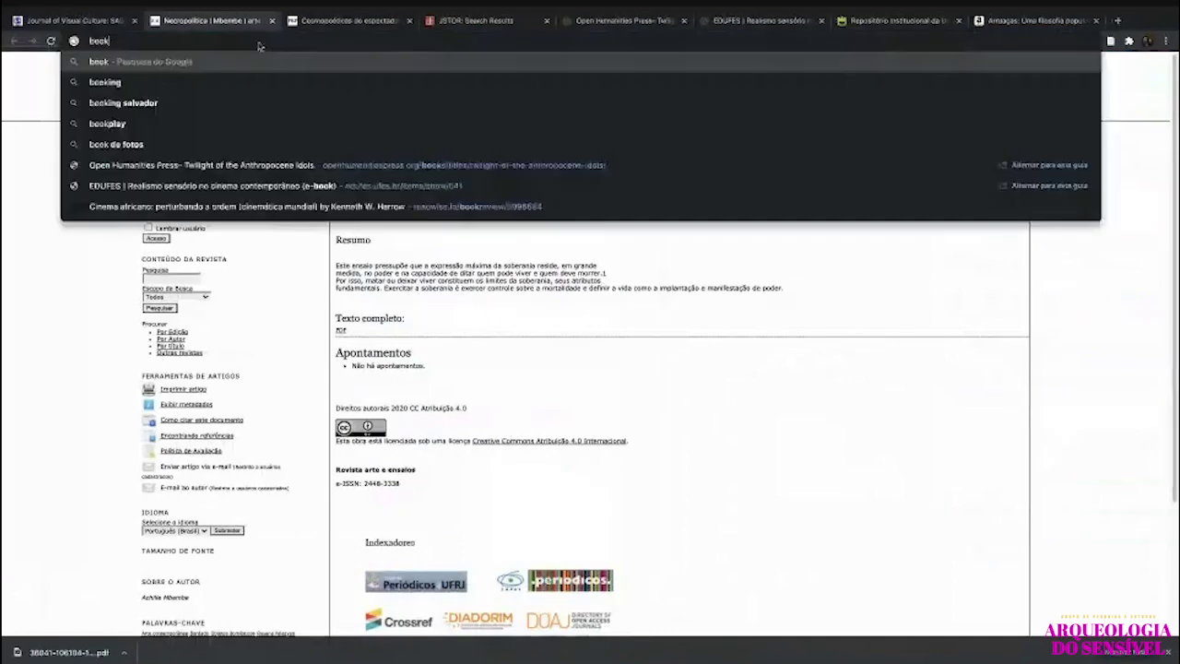
pyautogui.write('s.google.com')
pyautogui.press('Return')
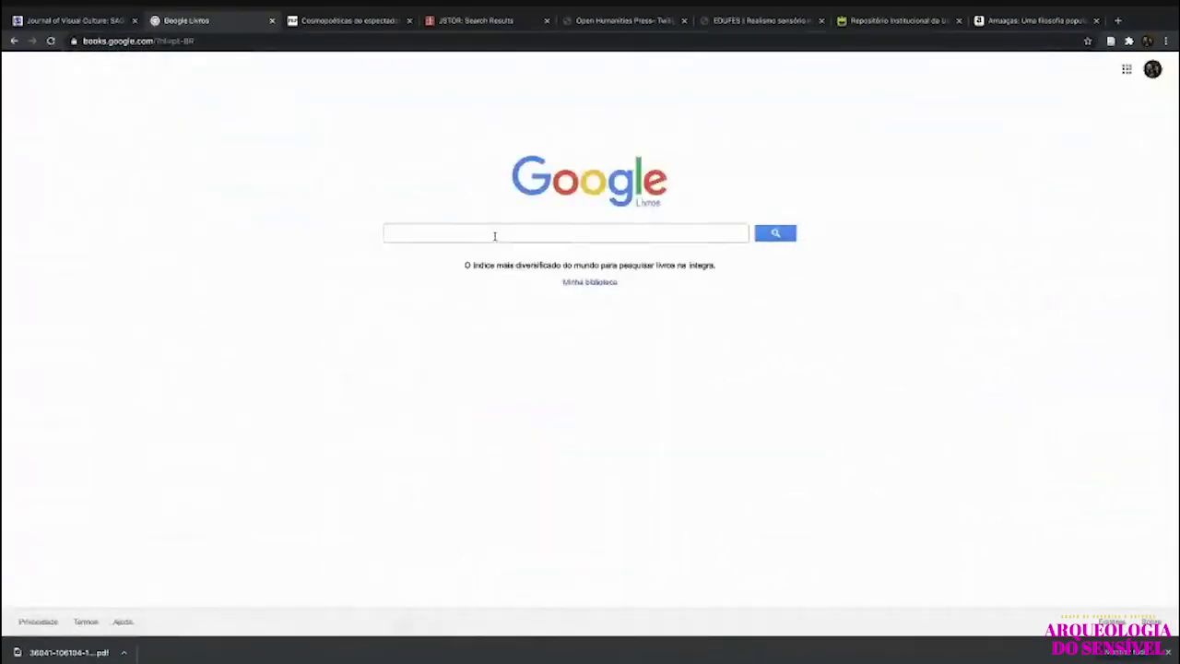
# Search Google Books for "Necropolítica" and look through the results.
pyautogui.click(494, 236)
pyautogui.write('Necropol')
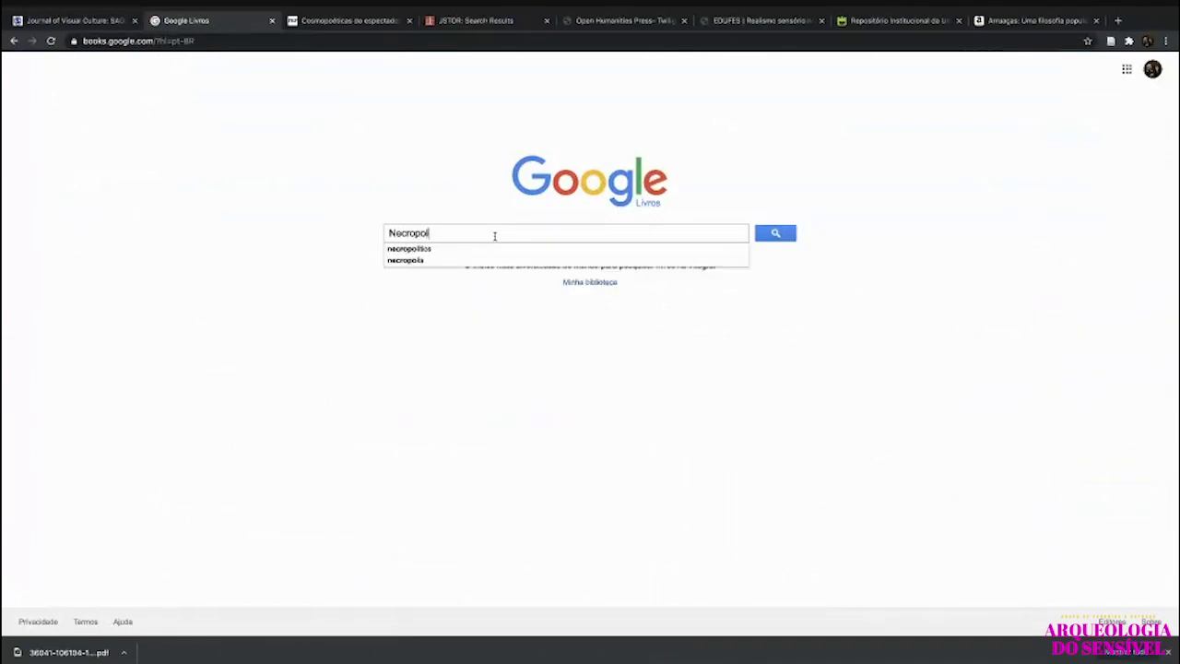
pyautogui.write('itica')
pyautogui.press('Return')
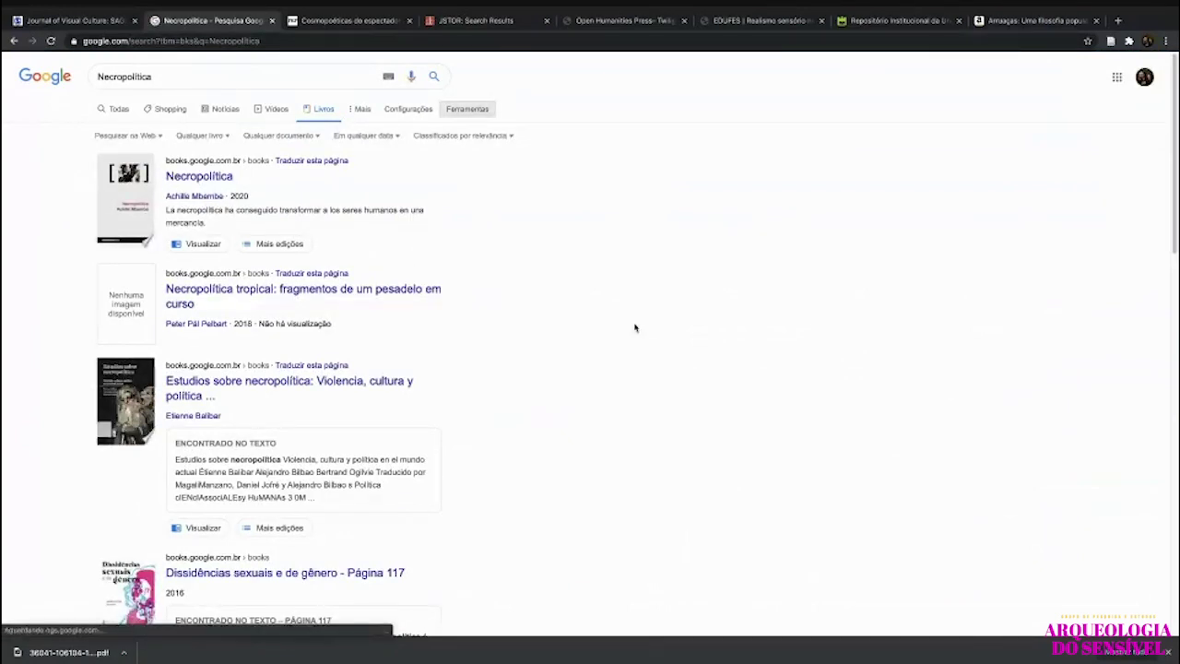
pyautogui.scroll(-4, 634, 327)
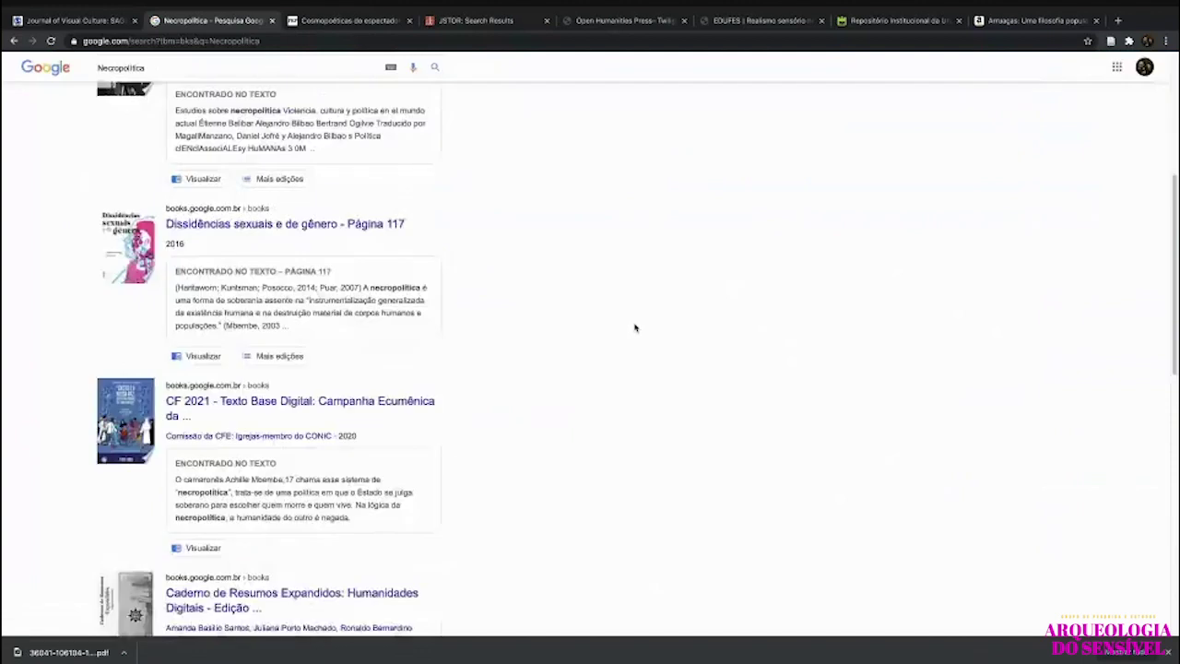
pyautogui.scroll(-10, 632, 329)
pyautogui.scroll(20, 632, 329)
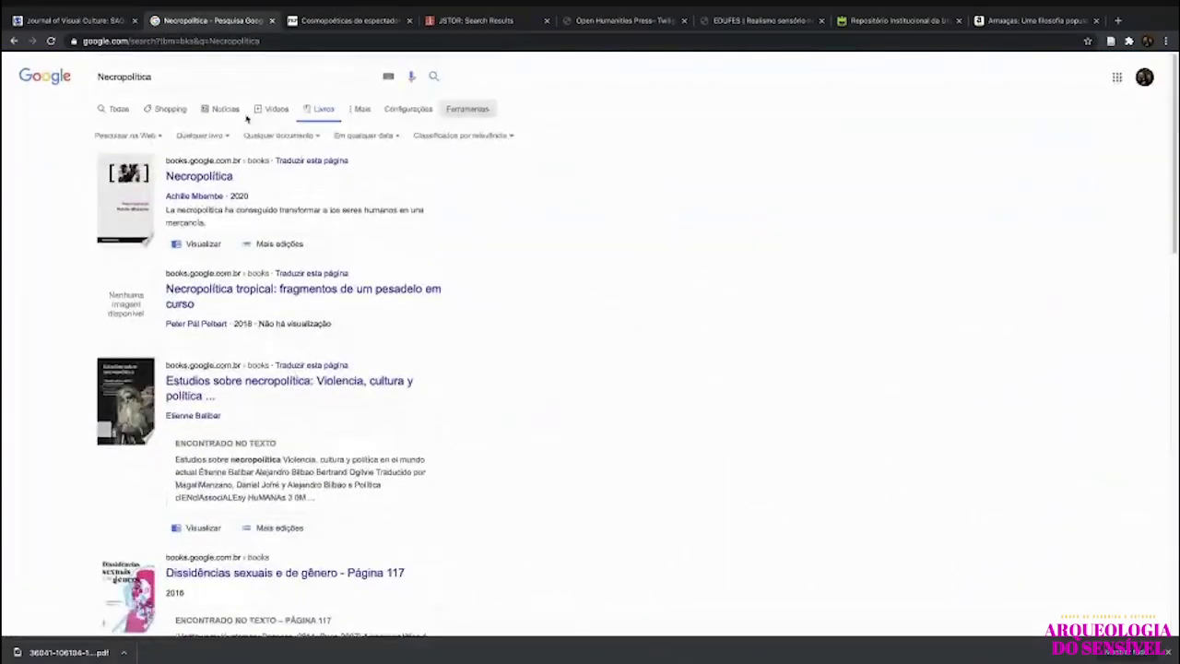
# Go to amazon.com.br and search the store for "Necropolítica".
pyautogui.click(181, 42)
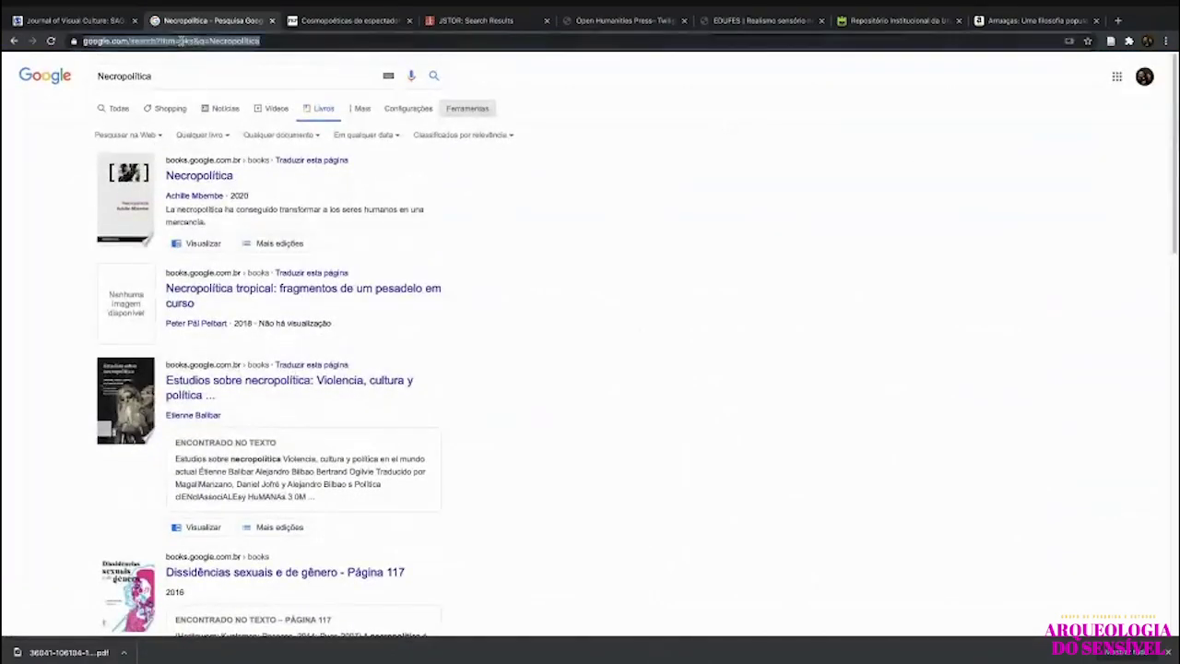
pyautogui.write('amazon.com.br')
pyautogui.press('Return')
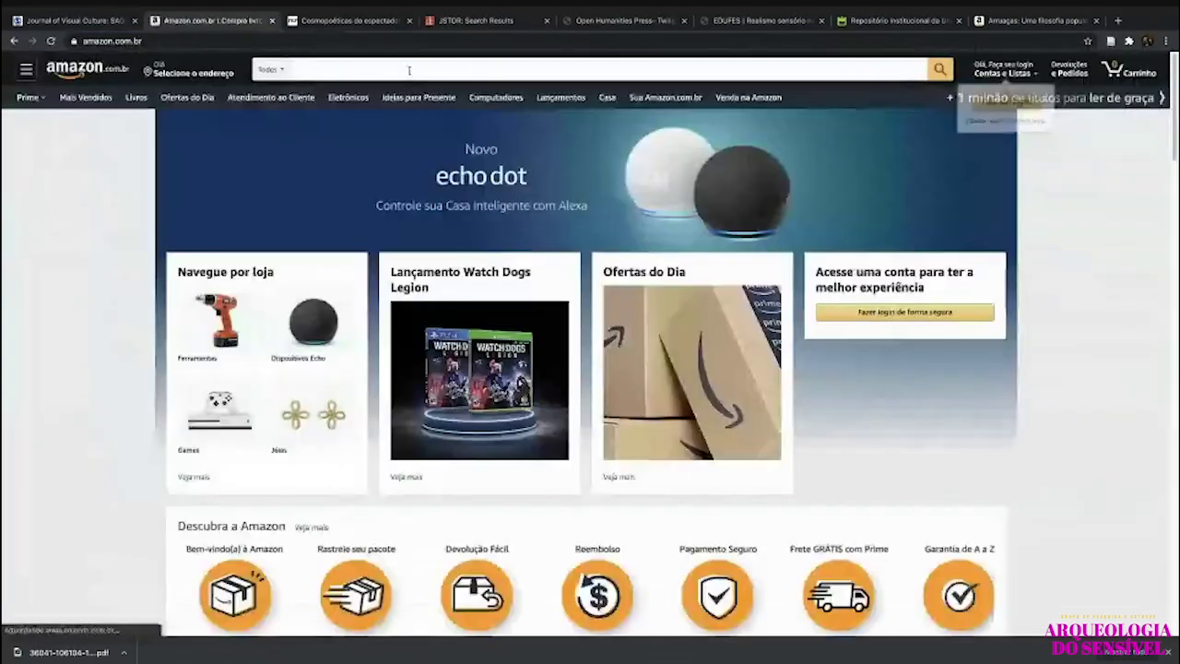
pyautogui.click(408, 70)
pyautogui.write('Necropol')
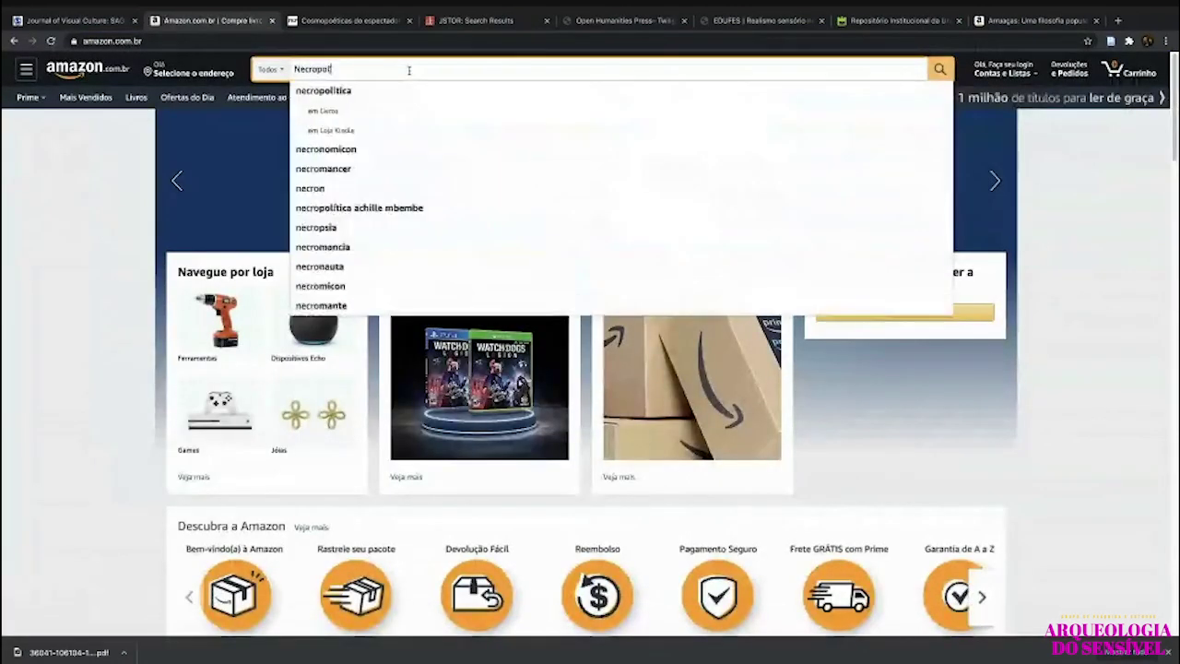
pyautogui.write('ítica')
pyautogui.press('Return')
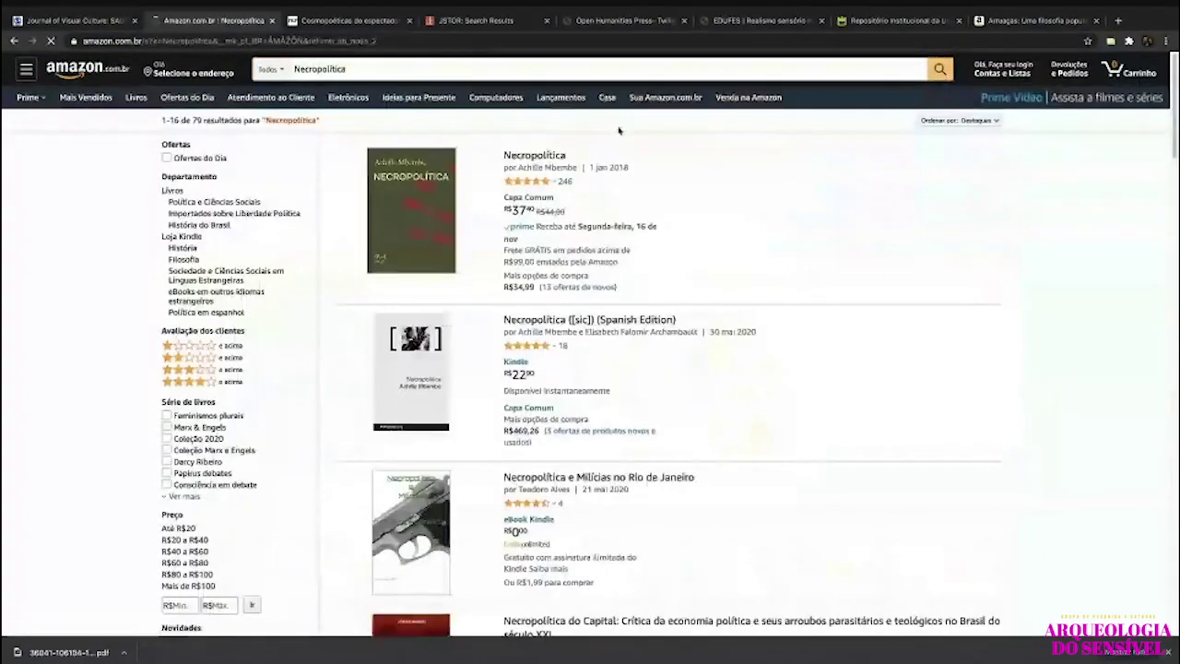
# Save the January 2018 Portuguese paperback "Necropolítica" from its Amazon page into Minha biblioteca, and switch to Zotero.
pyautogui.click(534, 155)
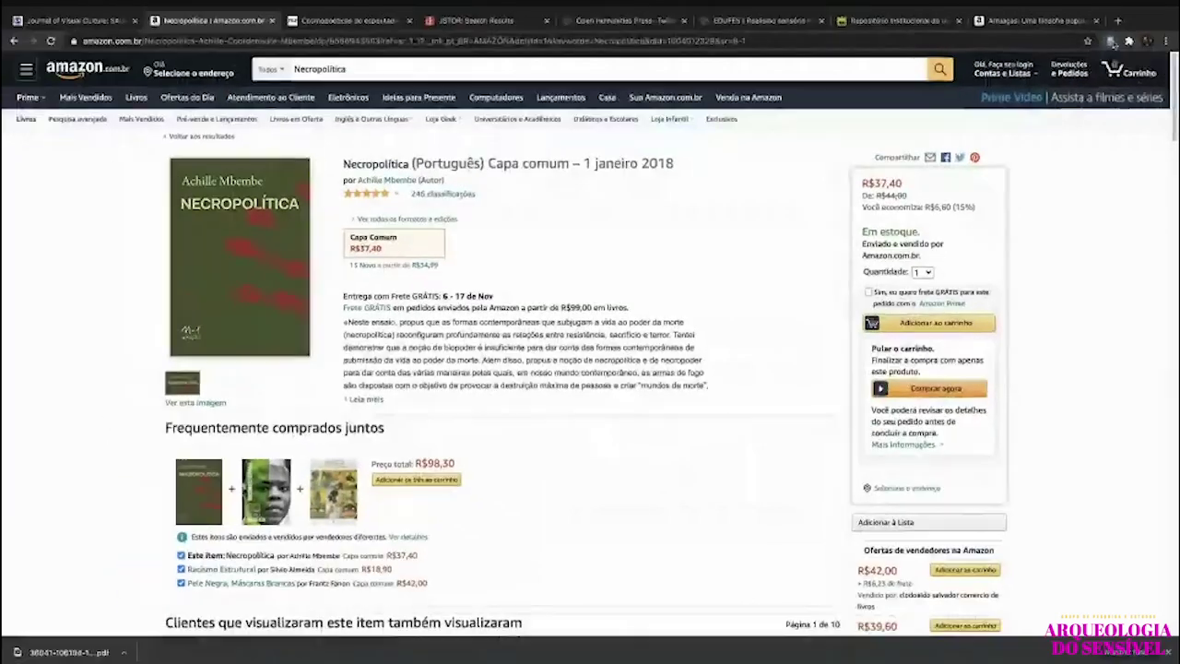
pyautogui.click(1098, 42)
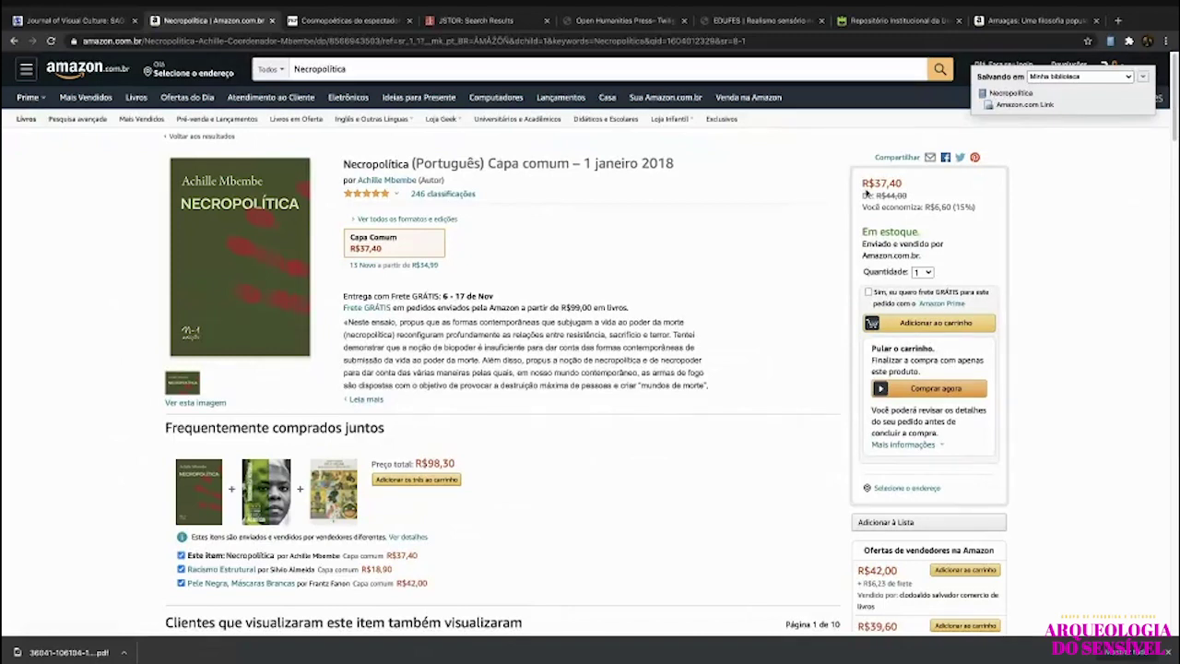
pyautogui.press('super+Tab')
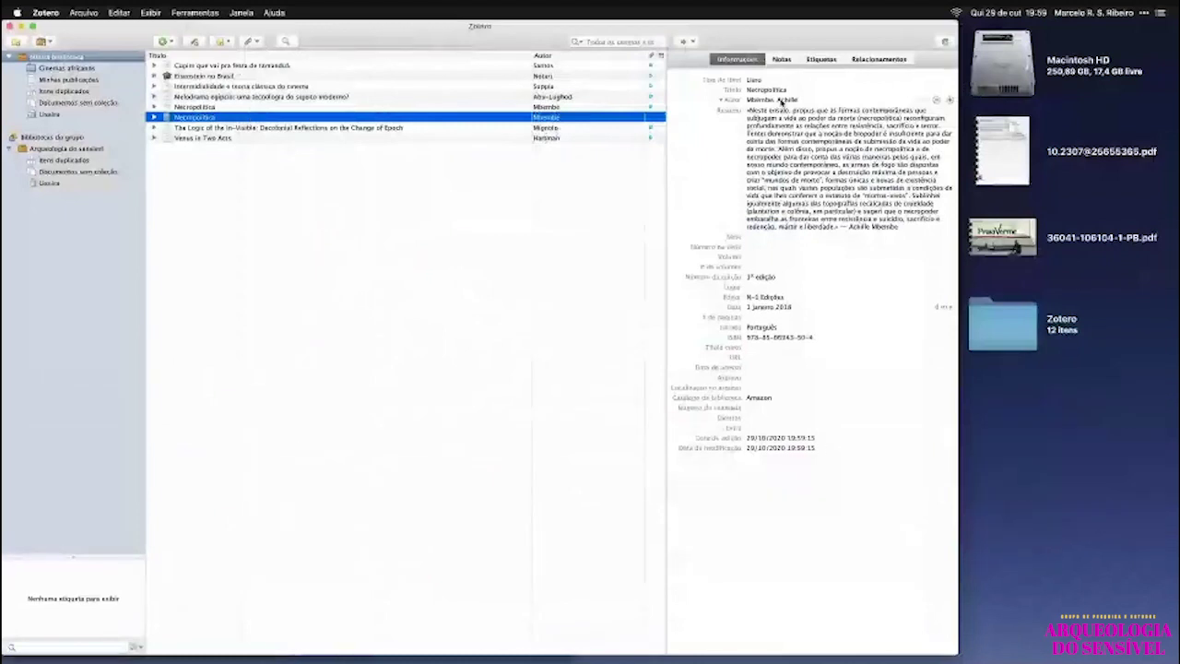
# Examine the abstract and metadata of the imported book "Necropolítica".
pyautogui.click(807, 170)
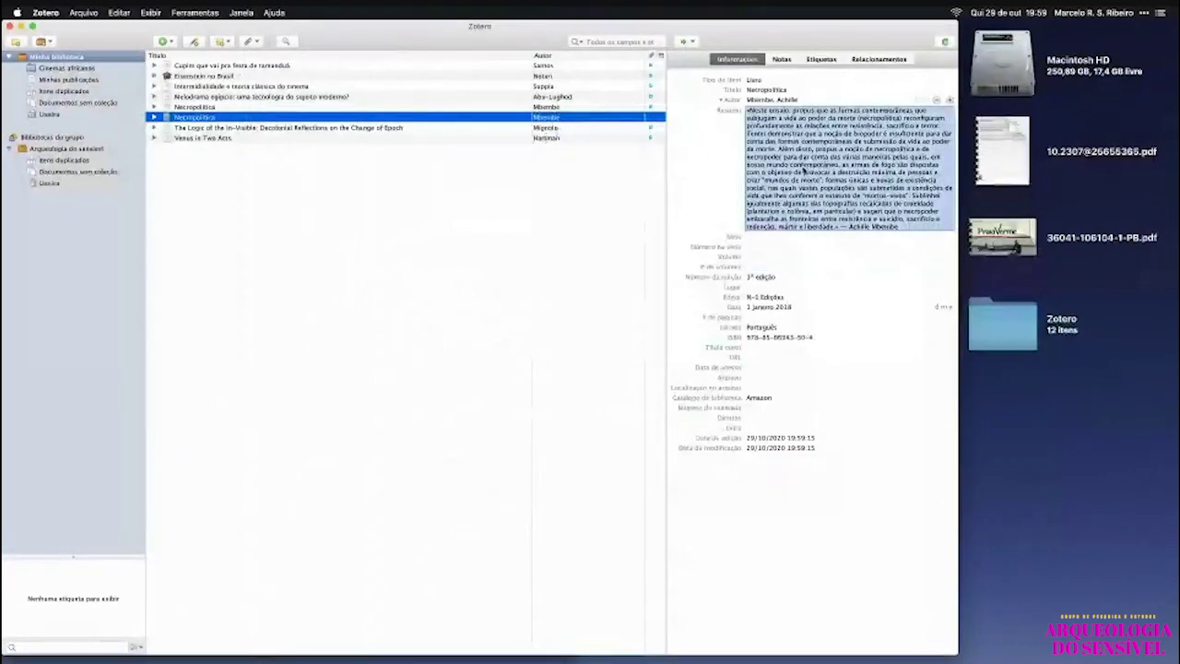
pyautogui.click(791, 158)
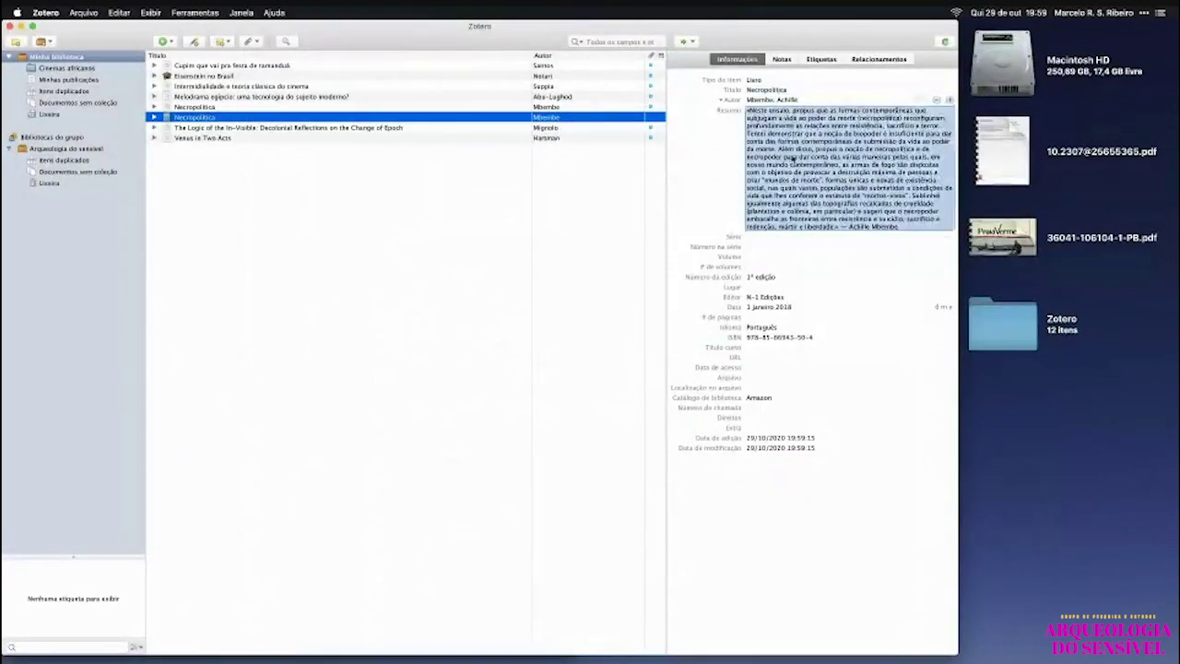
pyautogui.press('Escape')
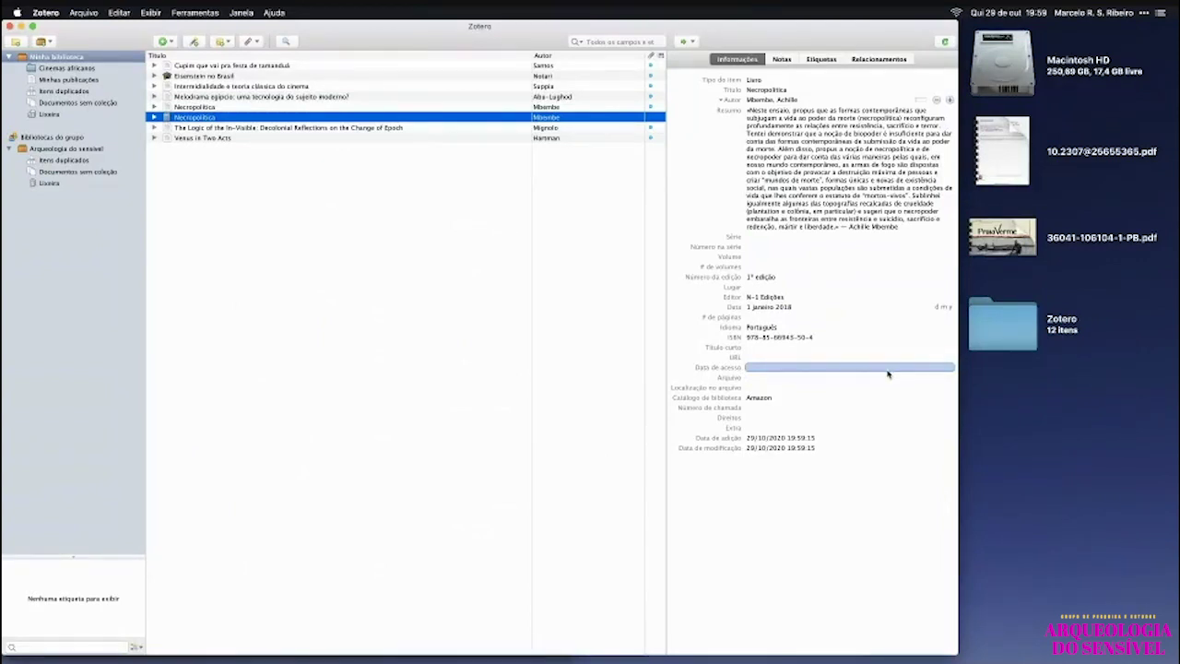
# Set the place of publication of the book "Necropolítica" to São Paulo, and select the journal article of the same title.
pyautogui.click(762, 287)
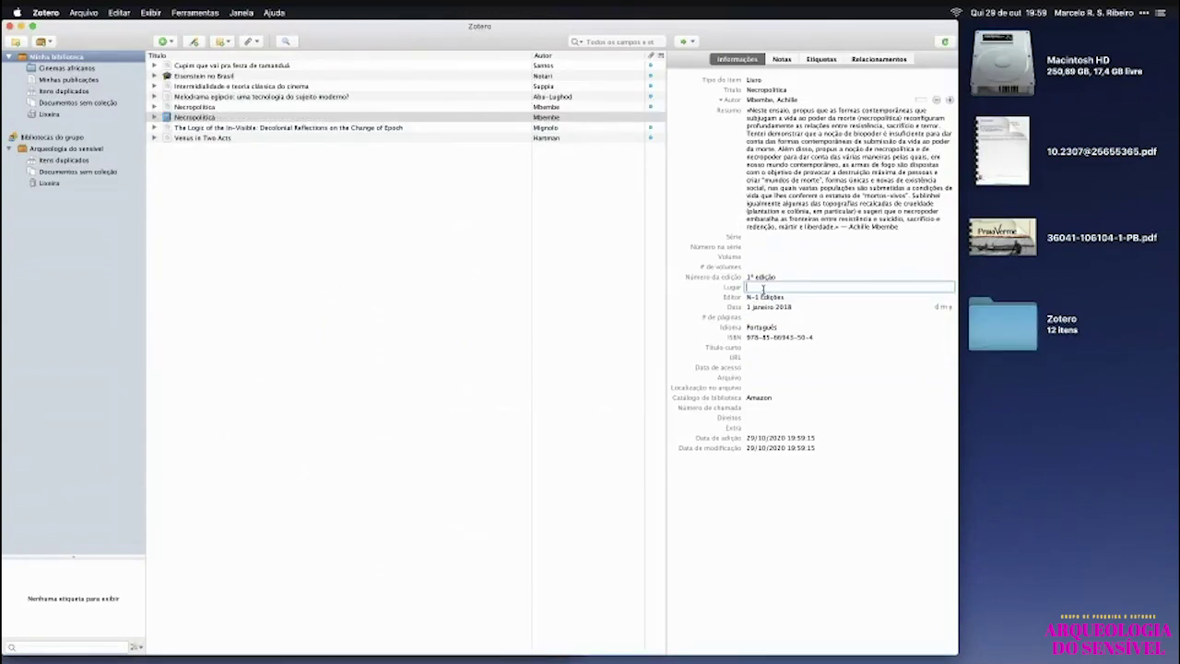
pyautogui.write('São Paul')
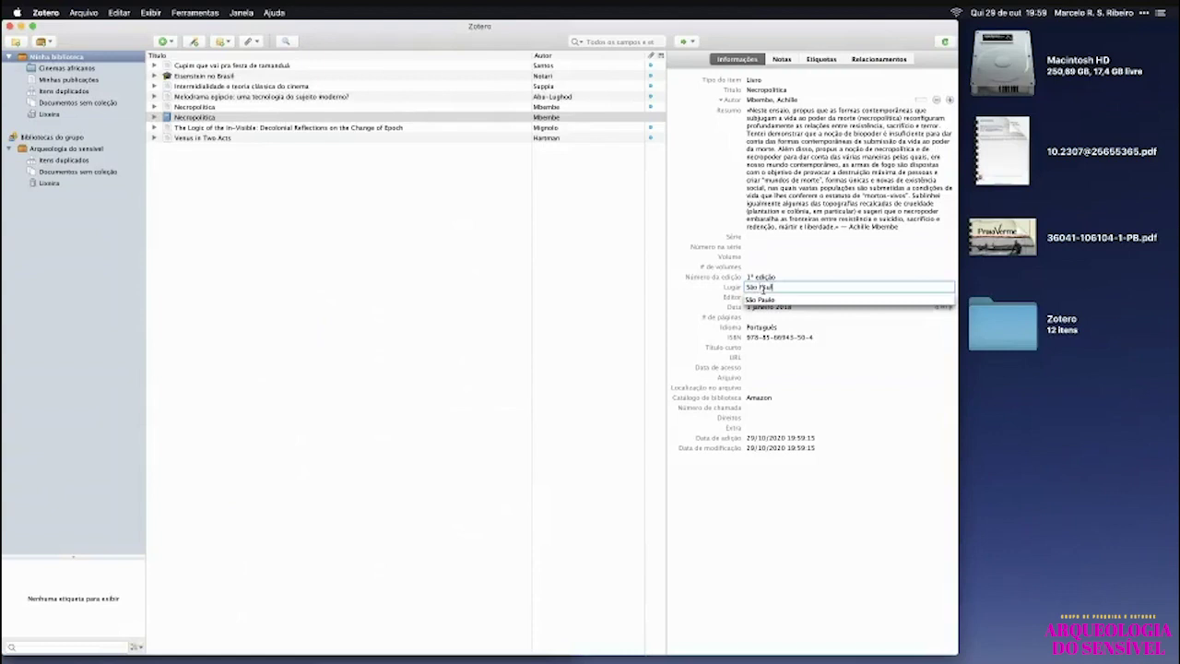
pyautogui.click(761, 300)
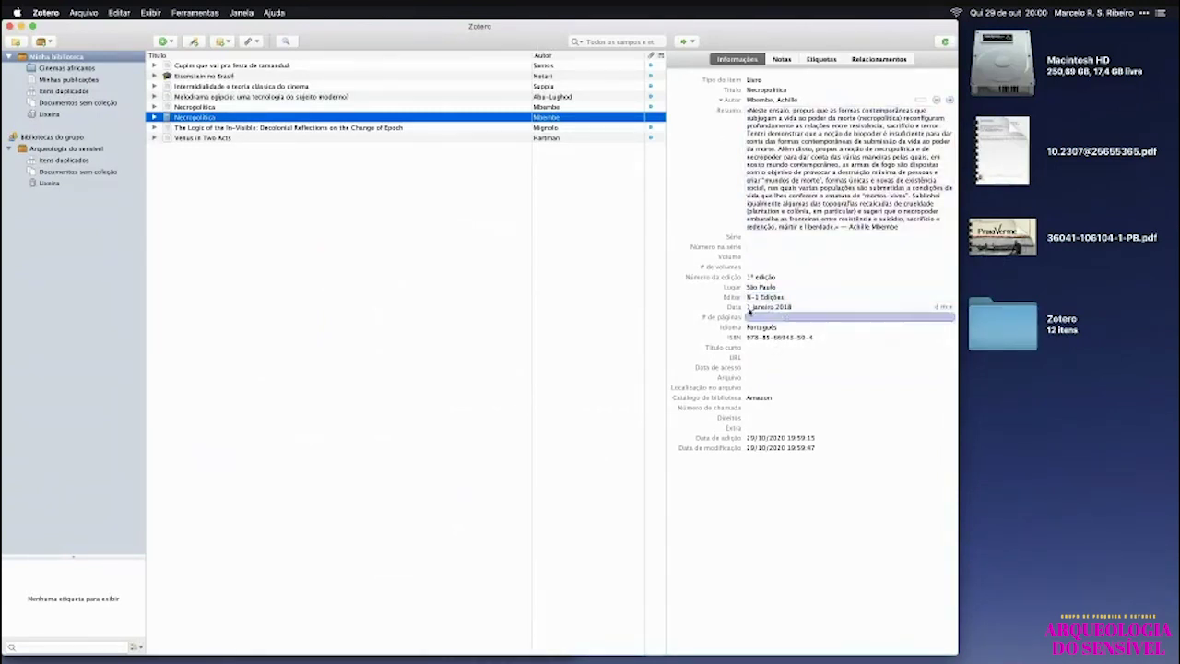
pyautogui.click(227, 108)
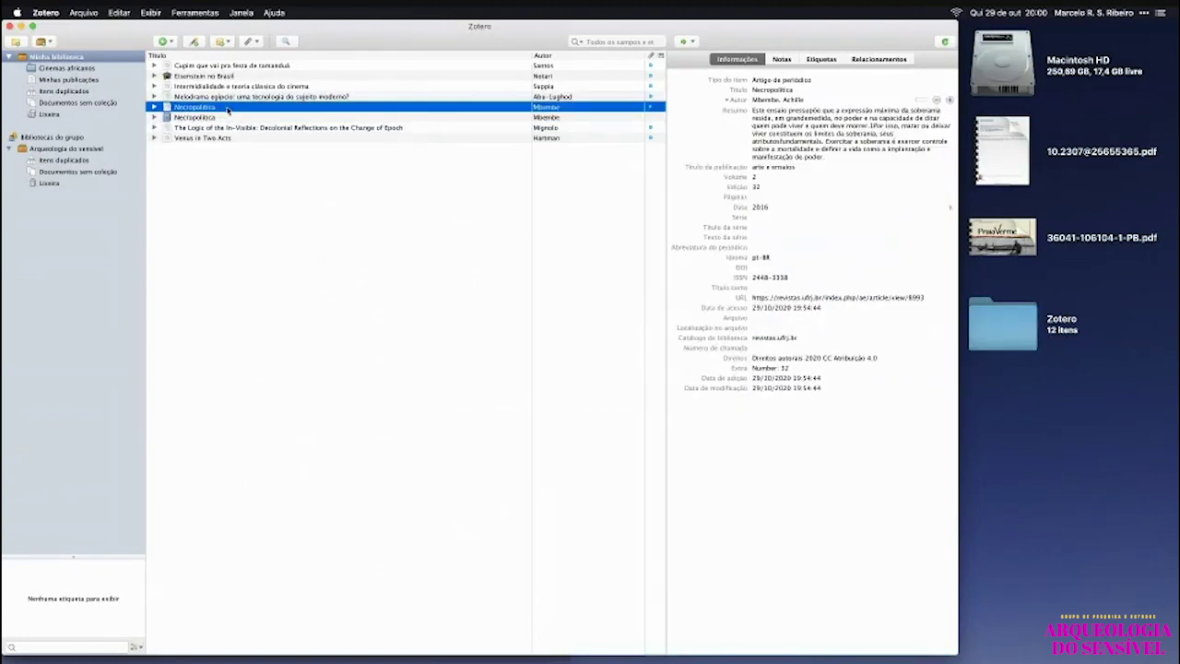
# Relate the book "Necropolítica" to the journal article of the same title, and check the relation on both items.
pyautogui.click(224, 116)
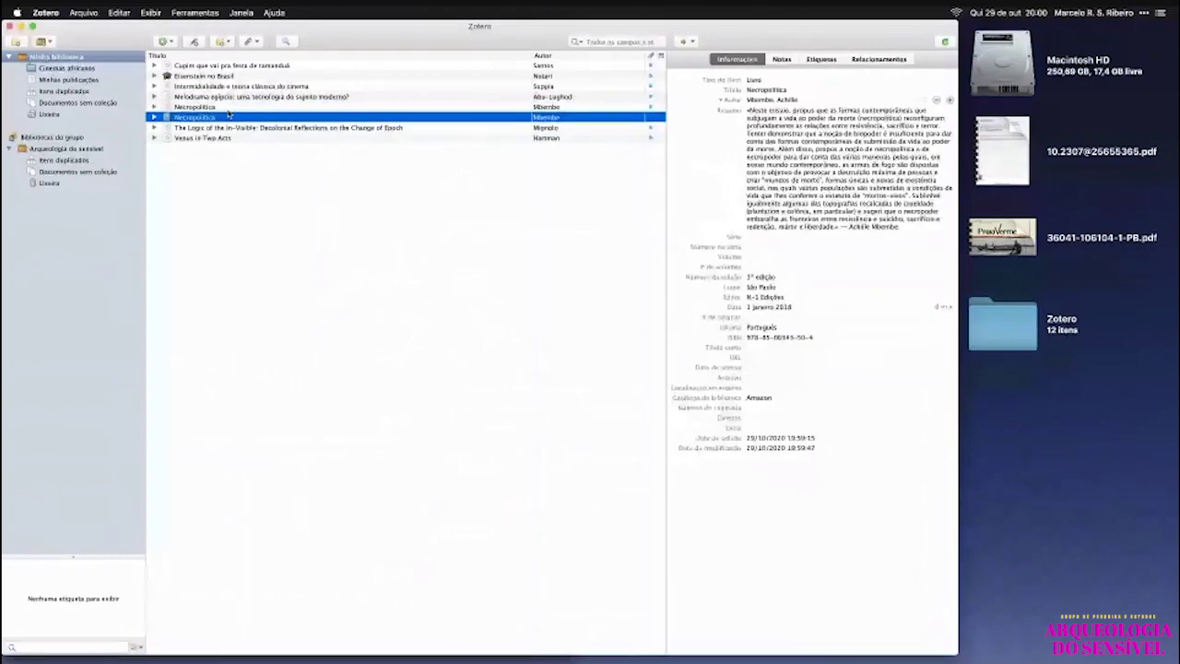
pyautogui.press('Up')
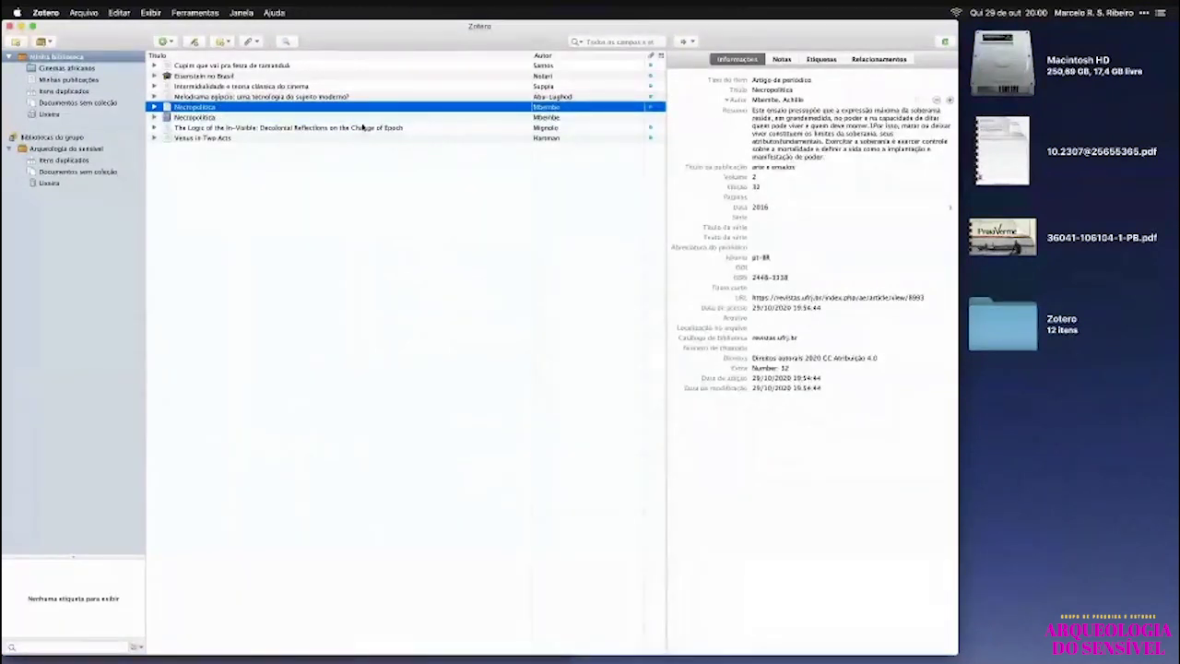
pyautogui.press('Down')
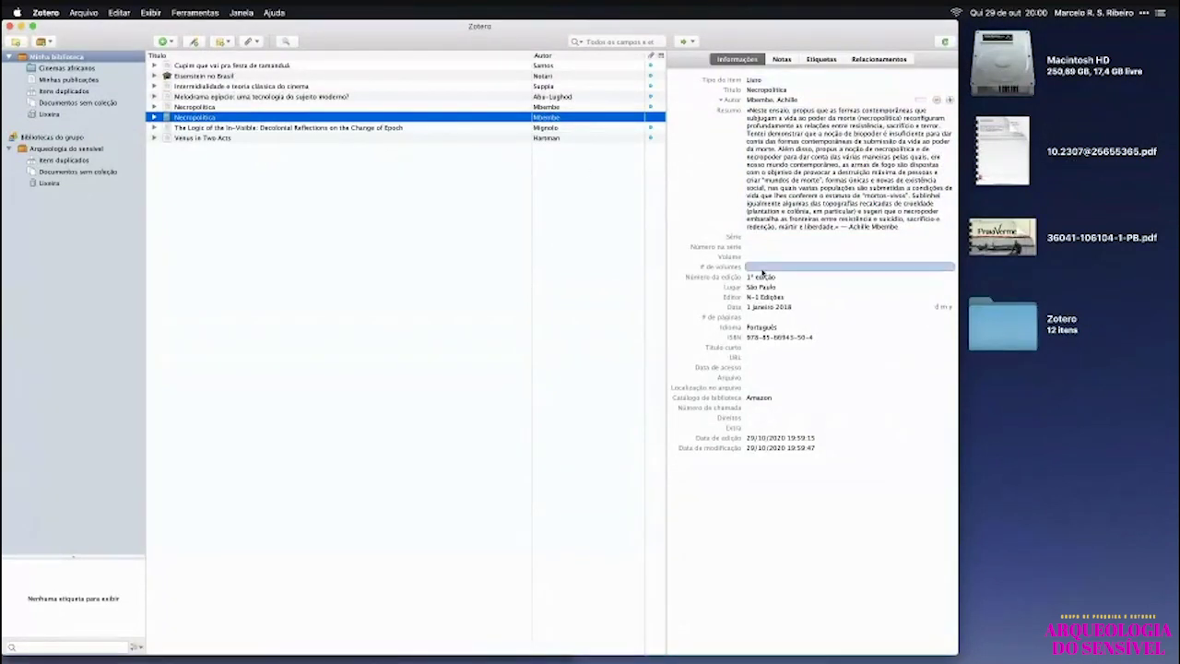
pyautogui.click(883, 61)
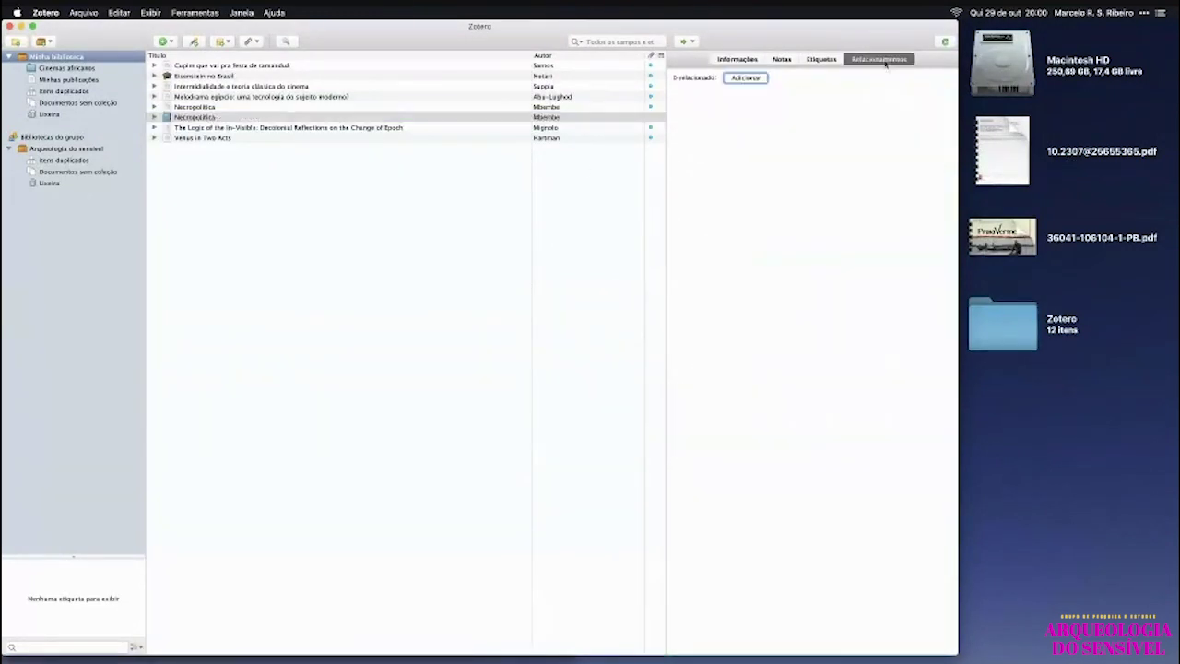
pyautogui.click(744, 78)
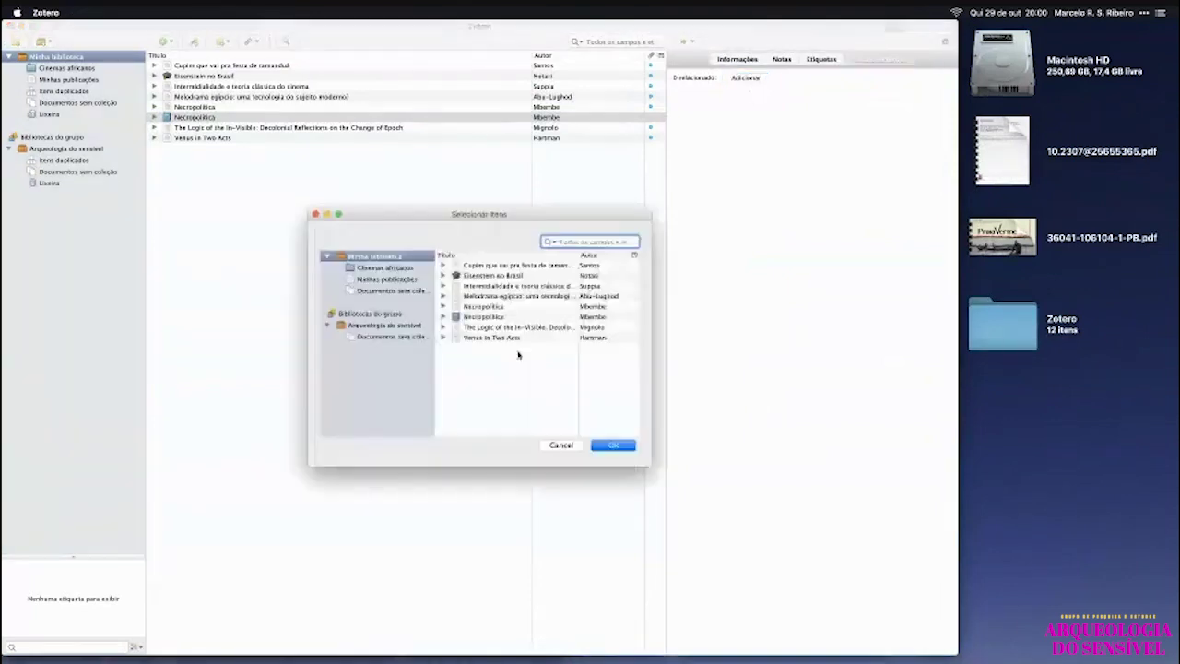
pyautogui.click(498, 306)
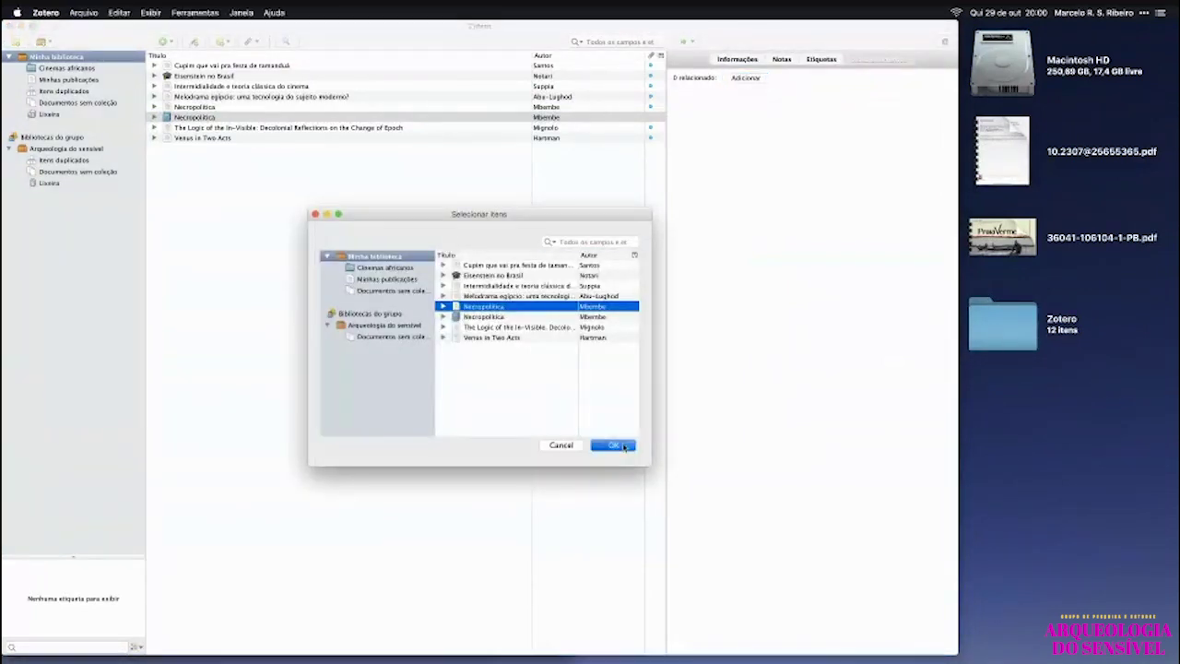
pyautogui.click(623, 446)
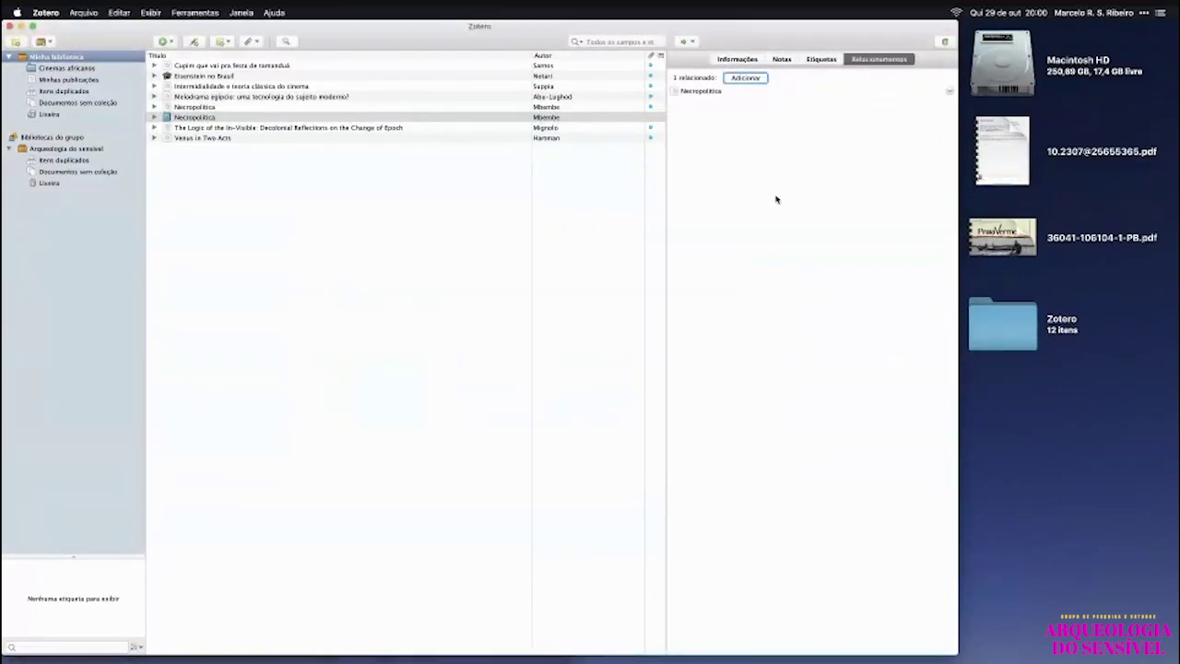
pyautogui.click(482, 109)
pyautogui.click(396, 119)
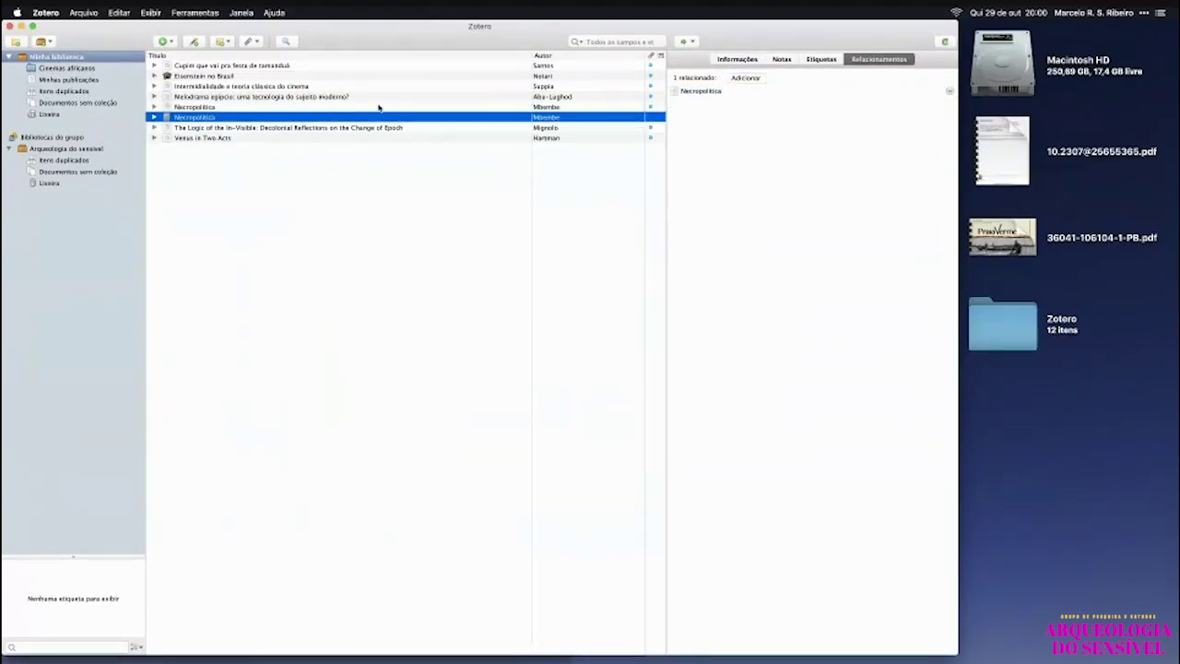
pyautogui.click(377, 108)
pyautogui.click(382, 120)
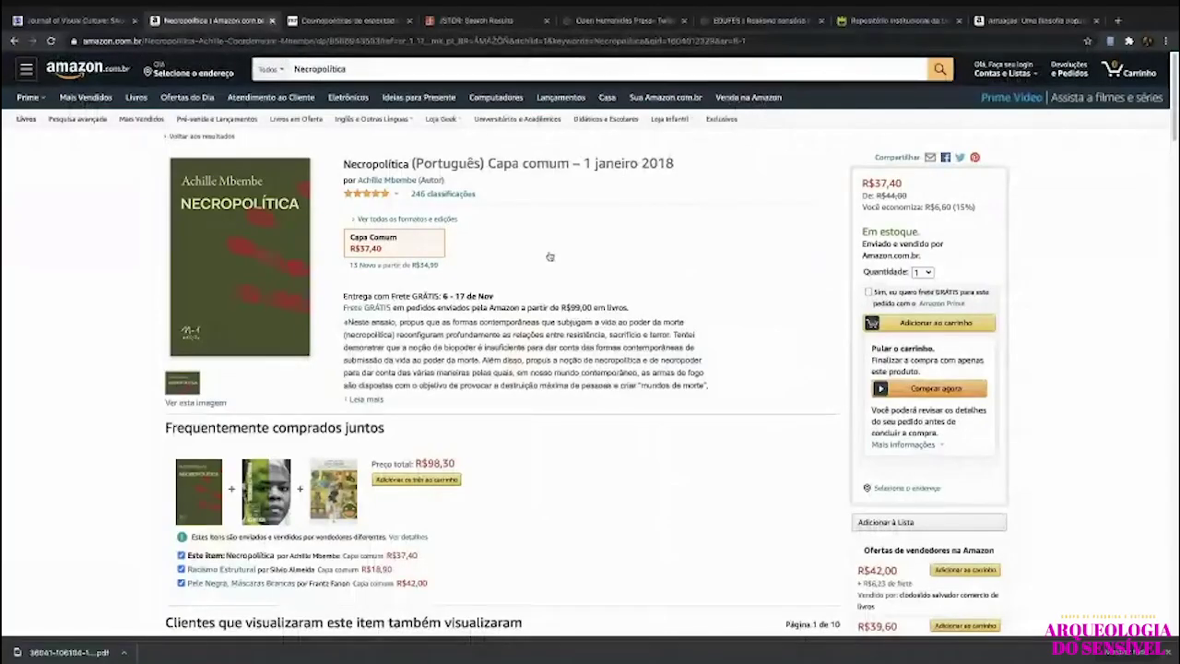
# Save the article "Cosmopoéticas do espectador selvagem" from its Significação page into Minha biblioteca, and select it in Zotero.
pyautogui.hotkey('ctrl', 'w')
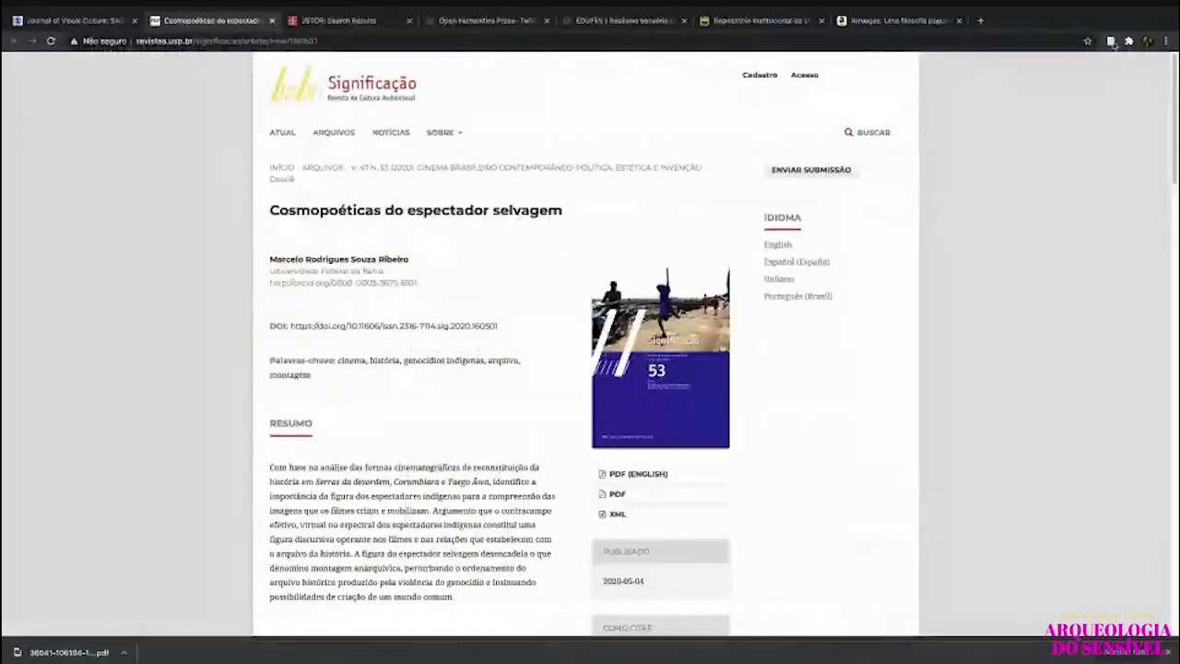
pyautogui.hotkey('ctrl', 'shift', 's')
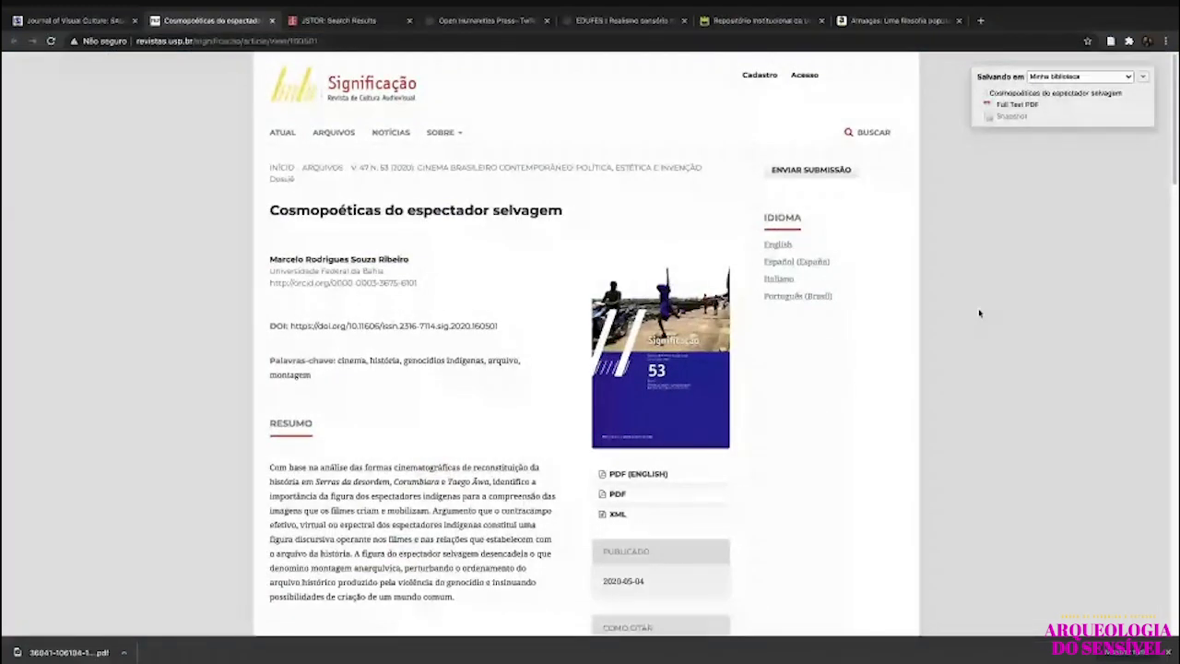
pyautogui.click(271, 21)
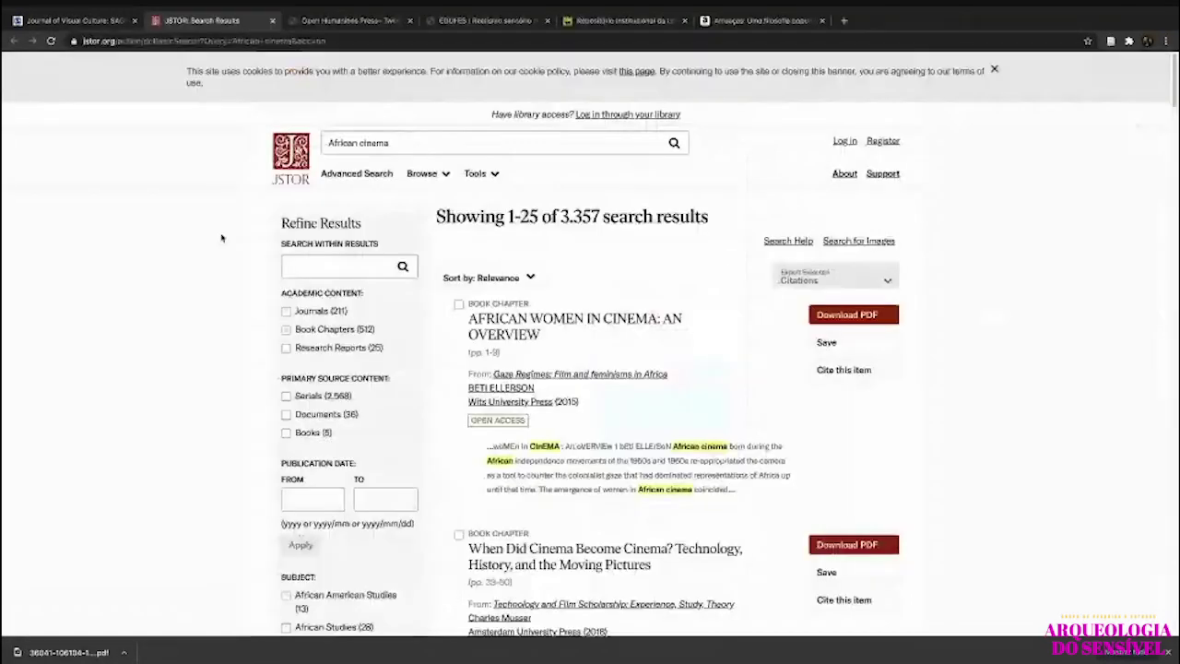
pyautogui.press('super+Tab')
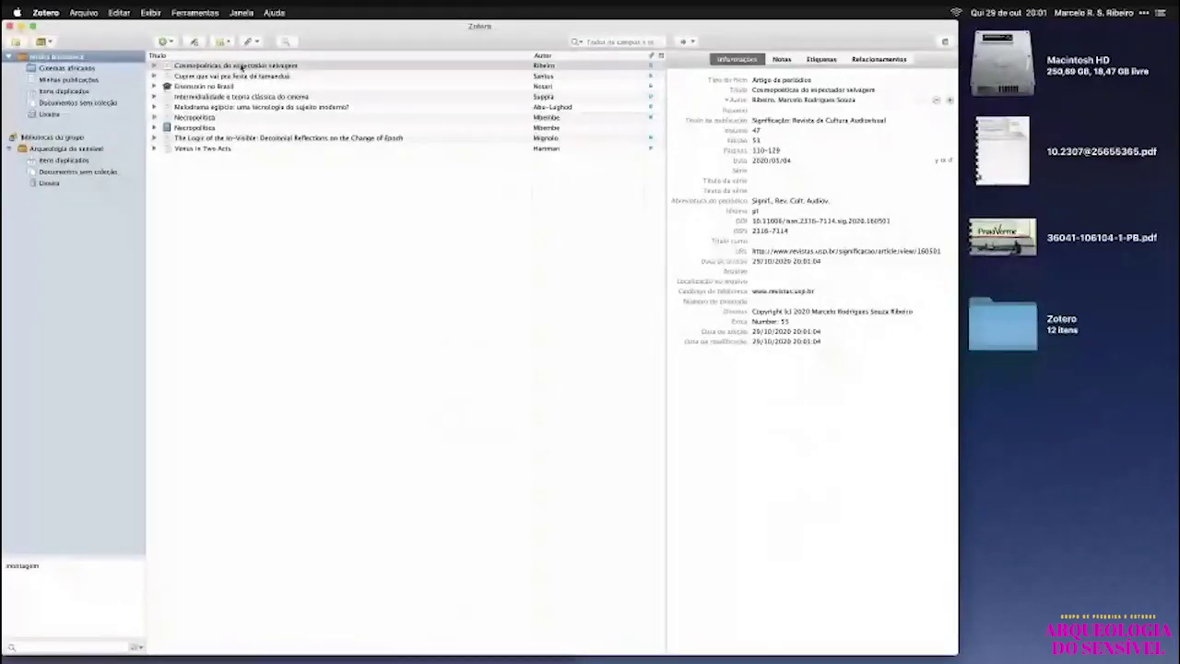
pyautogui.click(241, 68)
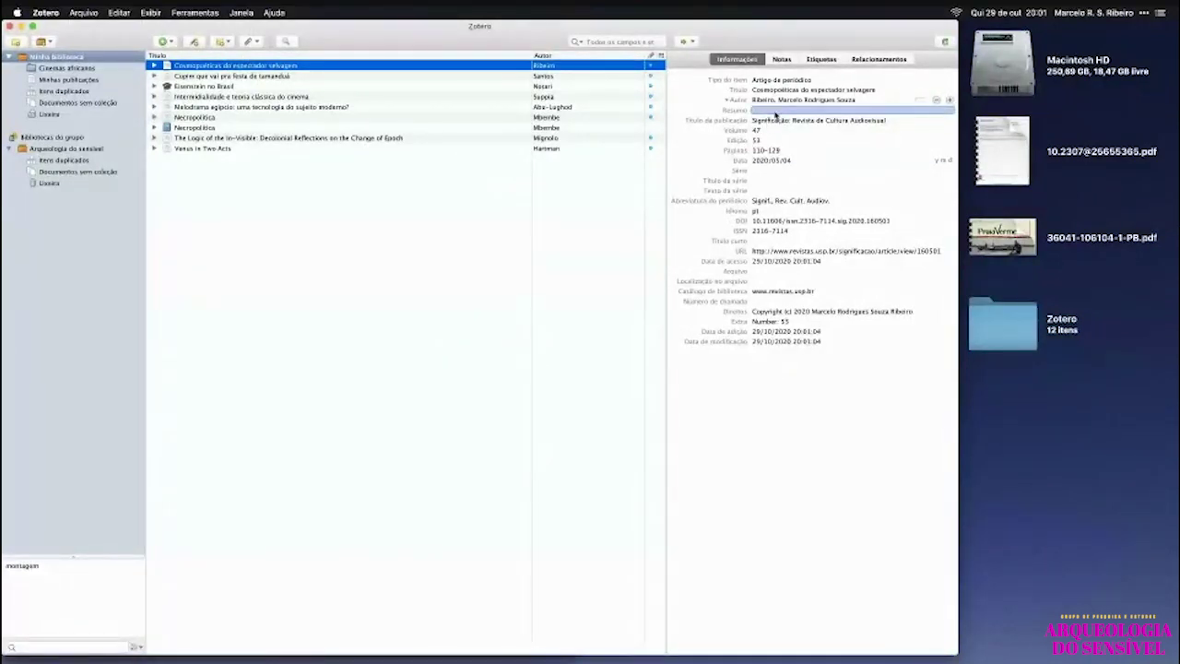
# Copy the Portuguese abstract from the article's web page into the Resumo field of "Cosmopoéticas do espectador selvagem" in Zotero.
pyautogui.press('super+Tab')
pyautogui.press('super+Tab')
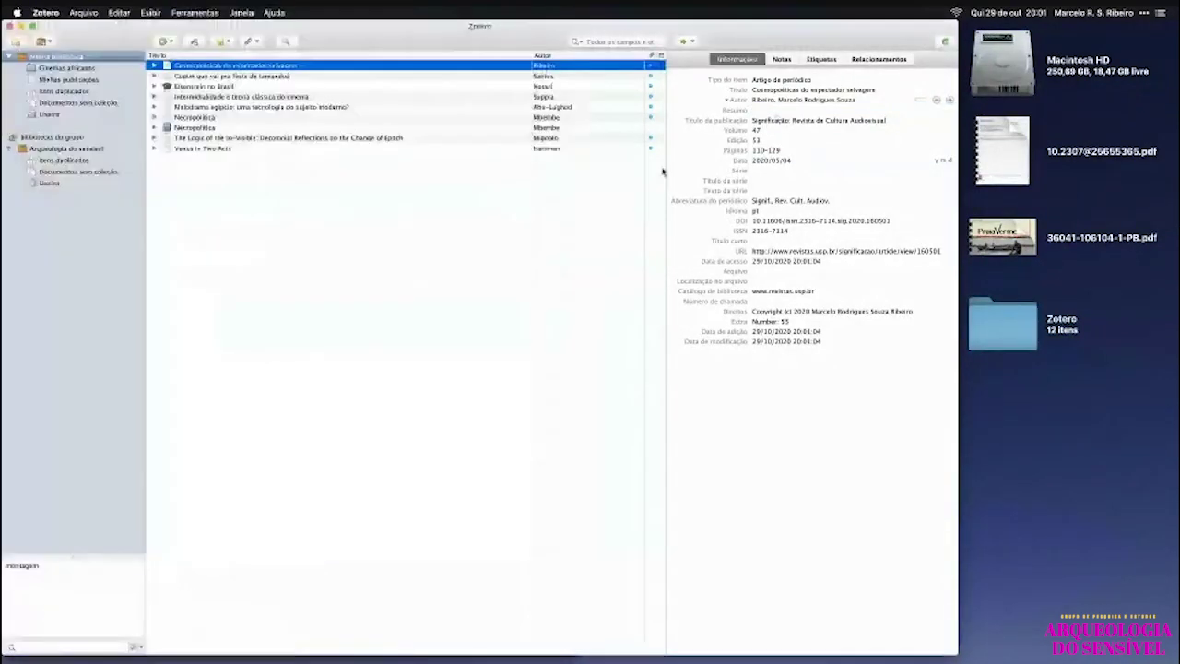
pyautogui.press('Return')
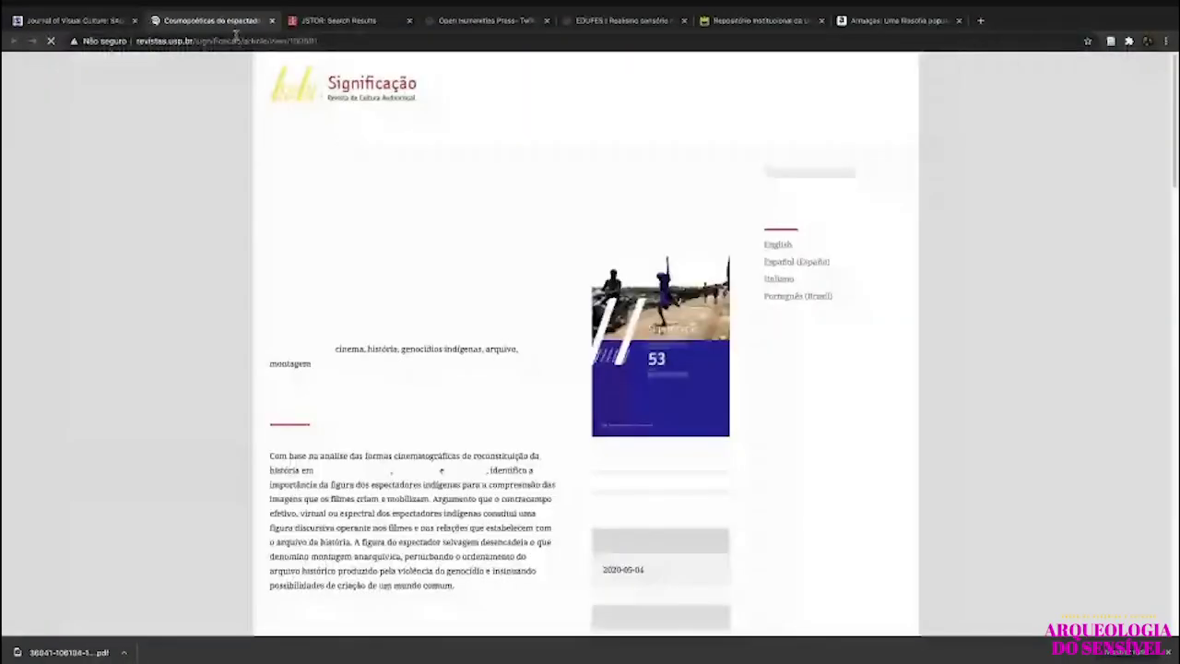
pyautogui.tripleClick(367, 503)
pyautogui.press('super+Tab')
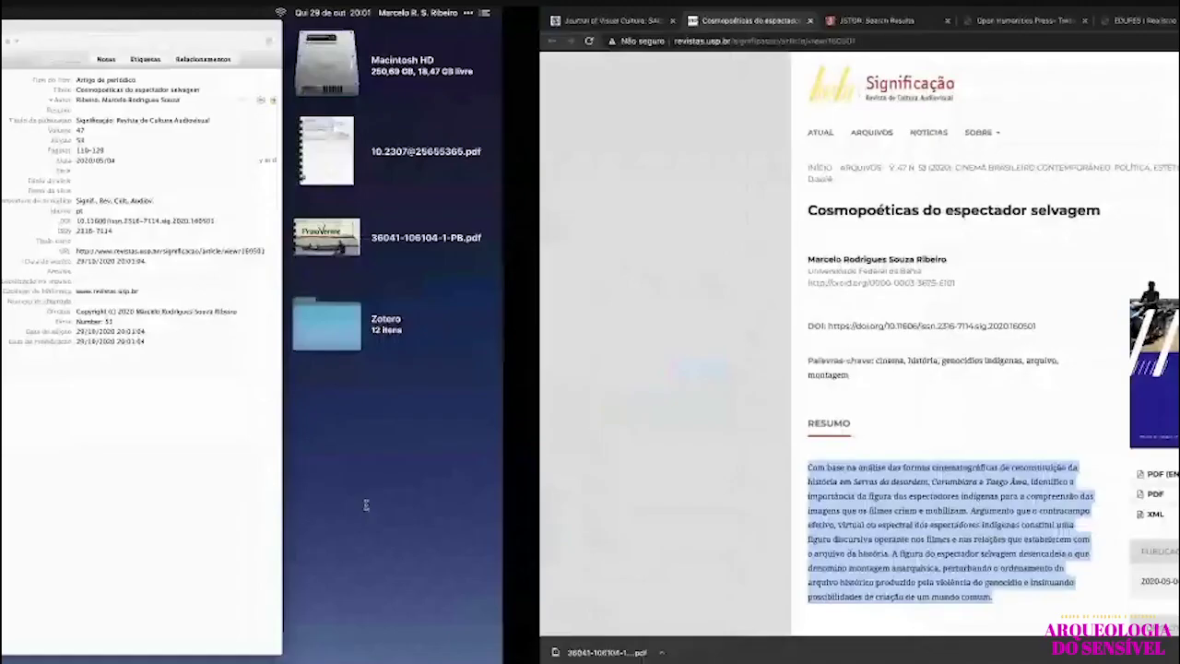
pyautogui.click(830, 110)
pyautogui.write('Com base na análise das formas cinematográficas de reconstituição da história em Serras da desordem, Corumbiara e Taego Ãwa, identifico a importância da figura dos espectadores indígenas para a compreensão das imagens que os filmes criam e mobilizam. Argumento que o contracampo efetivo, virtual ou espectral dos espectadores indígenas constitui uma figura discursiva operante nos filmes e nas relações que estabelecem com o arquivo da história. A figura do espectador selvagem desencadeia o que denomino montagem anarquívica, perturbando o ordenamento do arquivo histórico produzido pela violência do genocídio e instaurando possibilidades de criação de um mundo comum.')
pyautogui.click(813, 295)
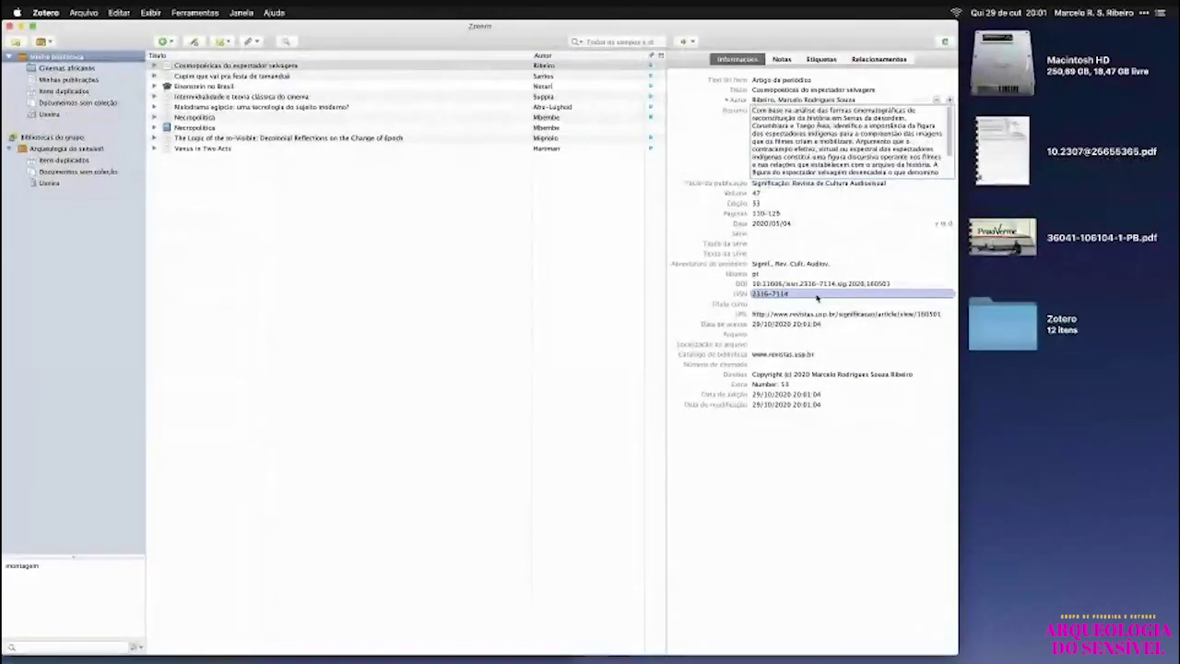
# Examine the remaining metadata fields of the article "Cosmopoéticas do espectador selvagem", including volume, series and journal abbreviation.
pyautogui.click(709, 484)
pyautogui.click(811, 354)
pyautogui.click(769, 246)
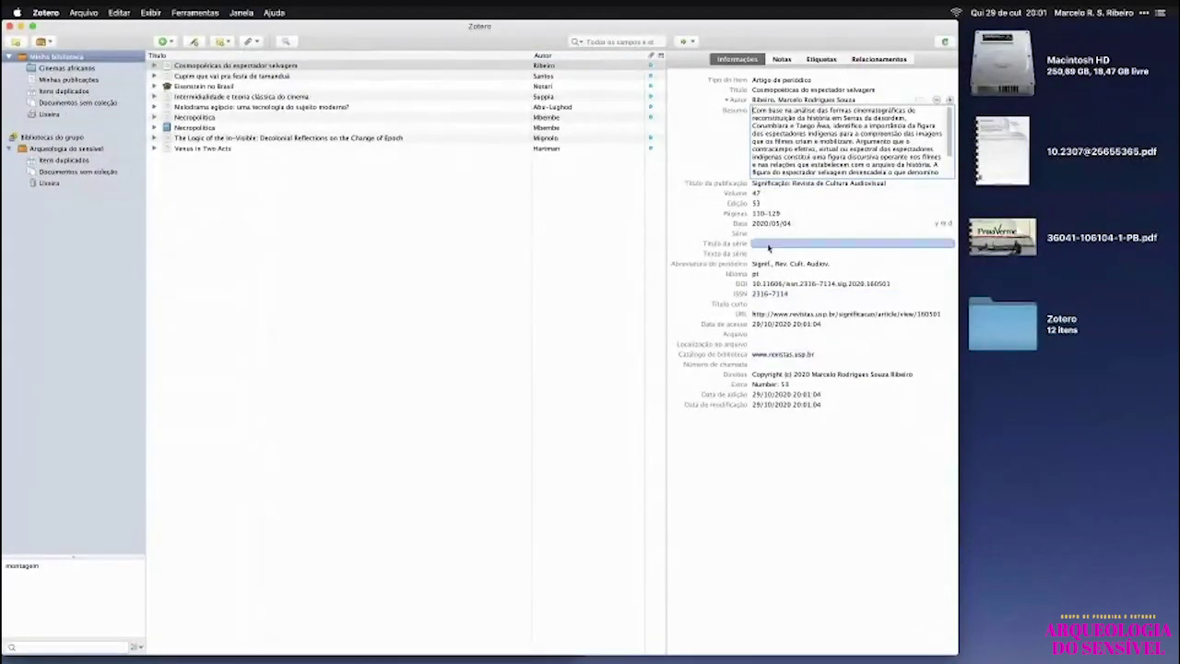
pyautogui.click(763, 255)
pyautogui.click(808, 266)
pyautogui.click(759, 192)
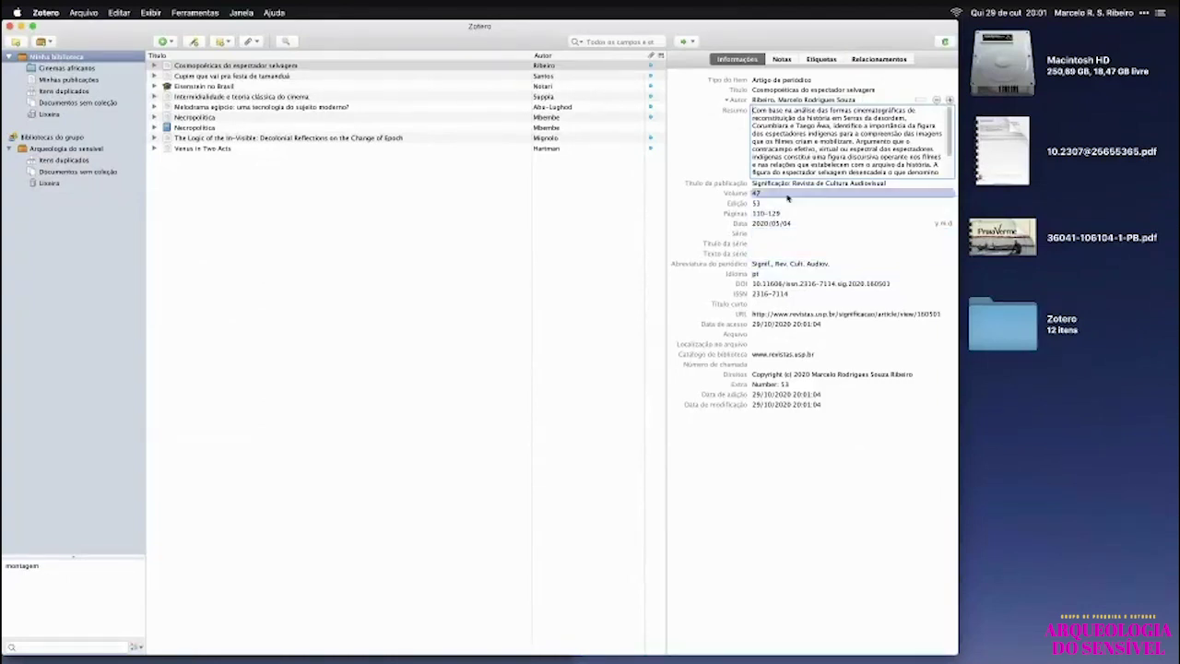
pyautogui.click(675, 308)
pyautogui.click(756, 258)
pyautogui.click(258, 297)
# Read the description of Minhas Publicações, and check the attachments of "Cosmopoéticas do espectador selvagem" in Minha biblioteca.
pyautogui.click(248, 65)
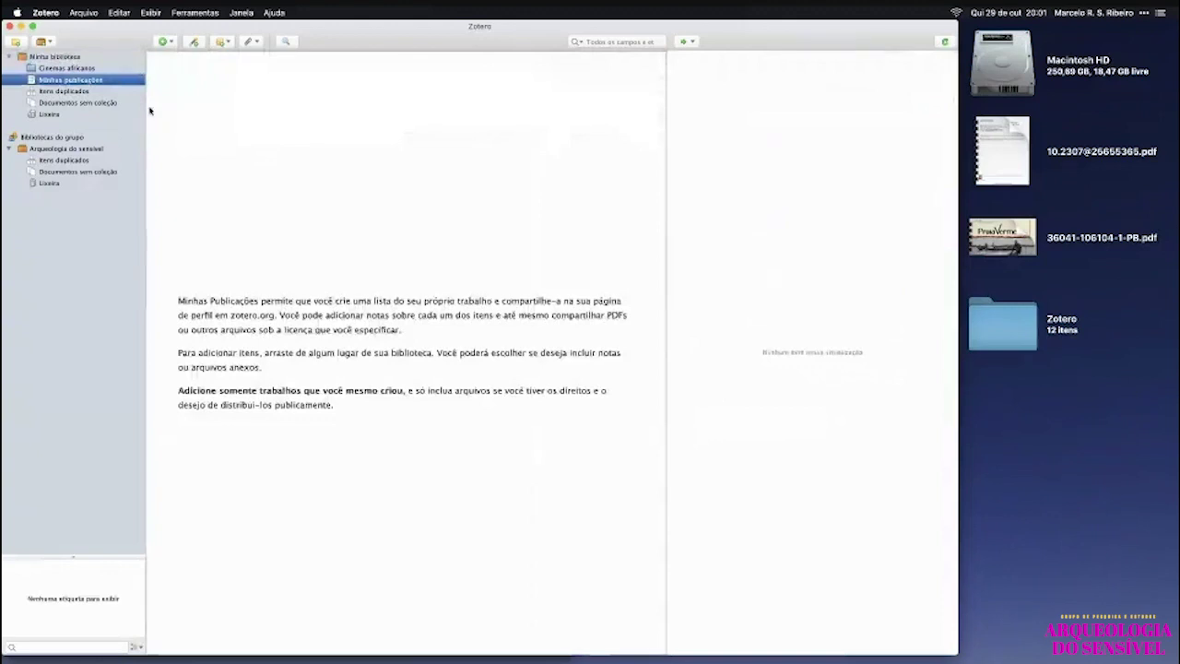
pyautogui.click(57, 58)
pyautogui.click(180, 67)
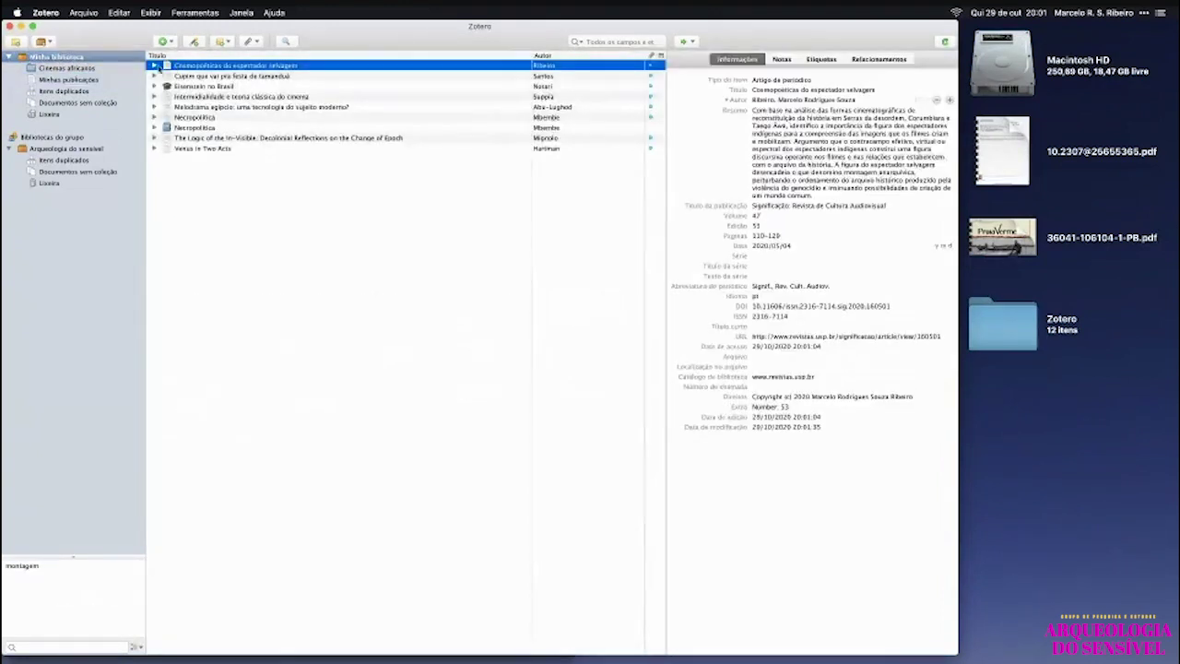
pyautogui.click(154, 66)
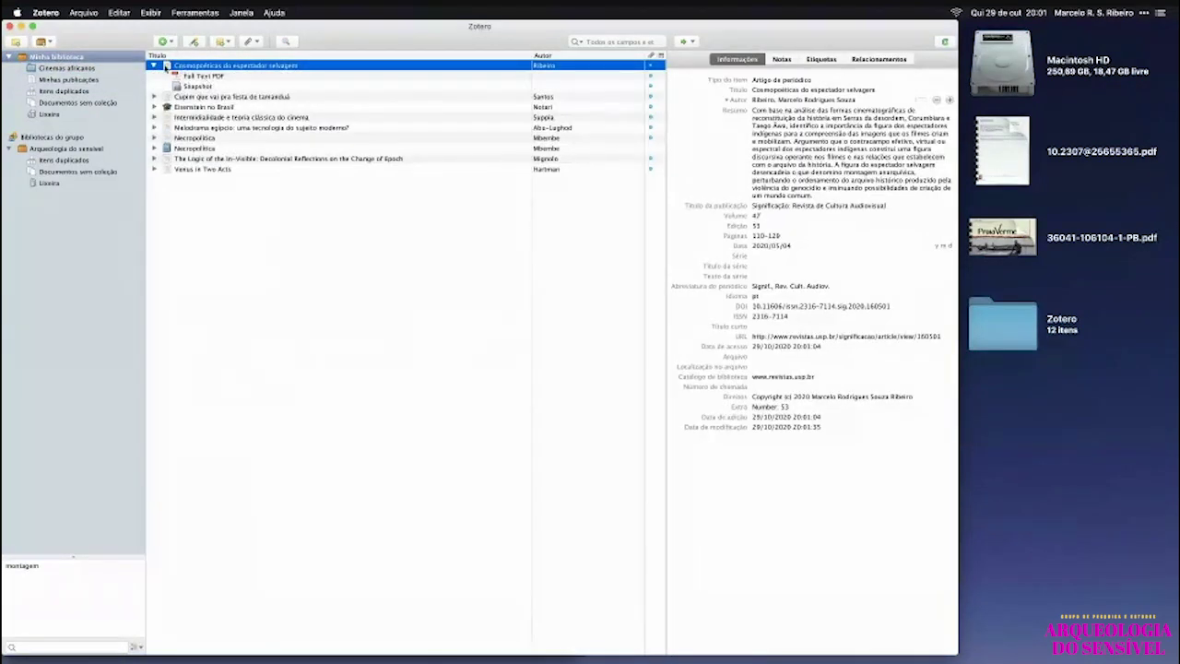
pyautogui.click(154, 66)
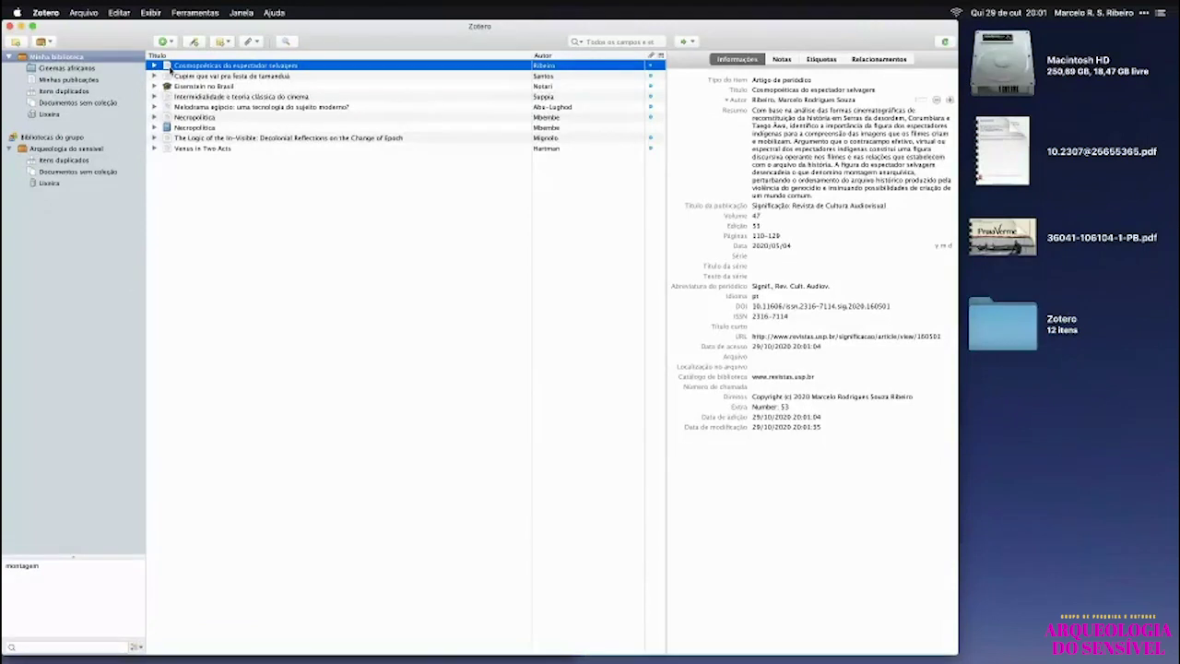
# Start adding "Cosmopoéticas do espectador selvagem" to Minhas Publicações with its files included, and declare authorship and distribution rights.
pyautogui.moveTo(170, 69); pyautogui.dragTo(81, 85)
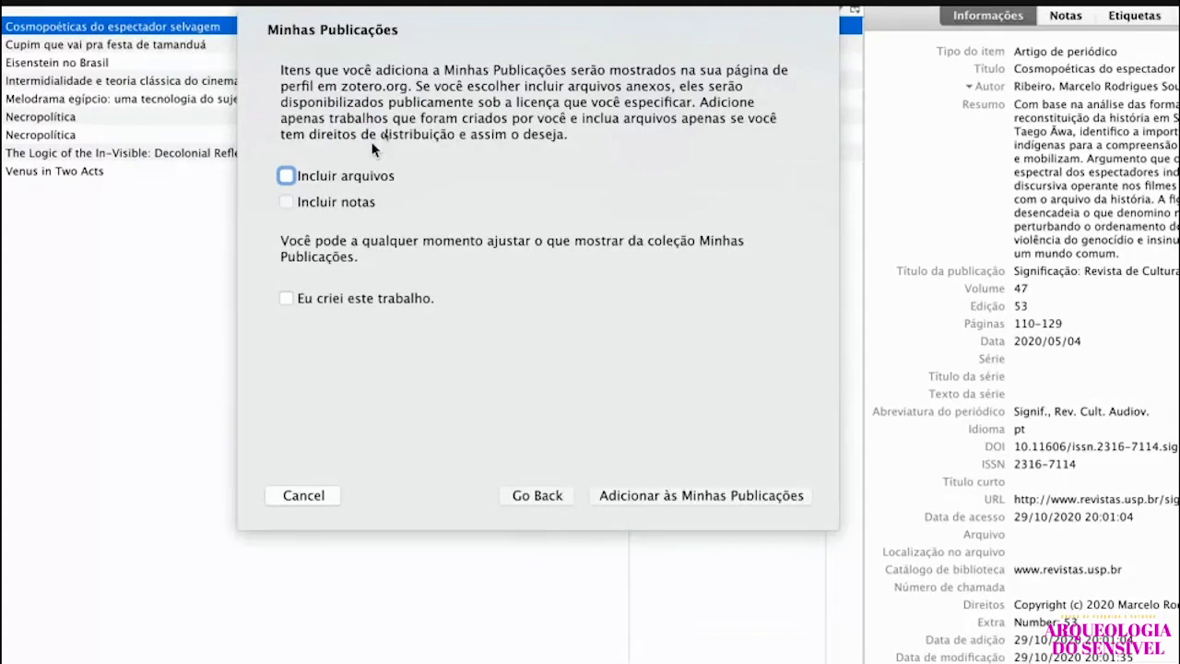
pyautogui.click(286, 176)
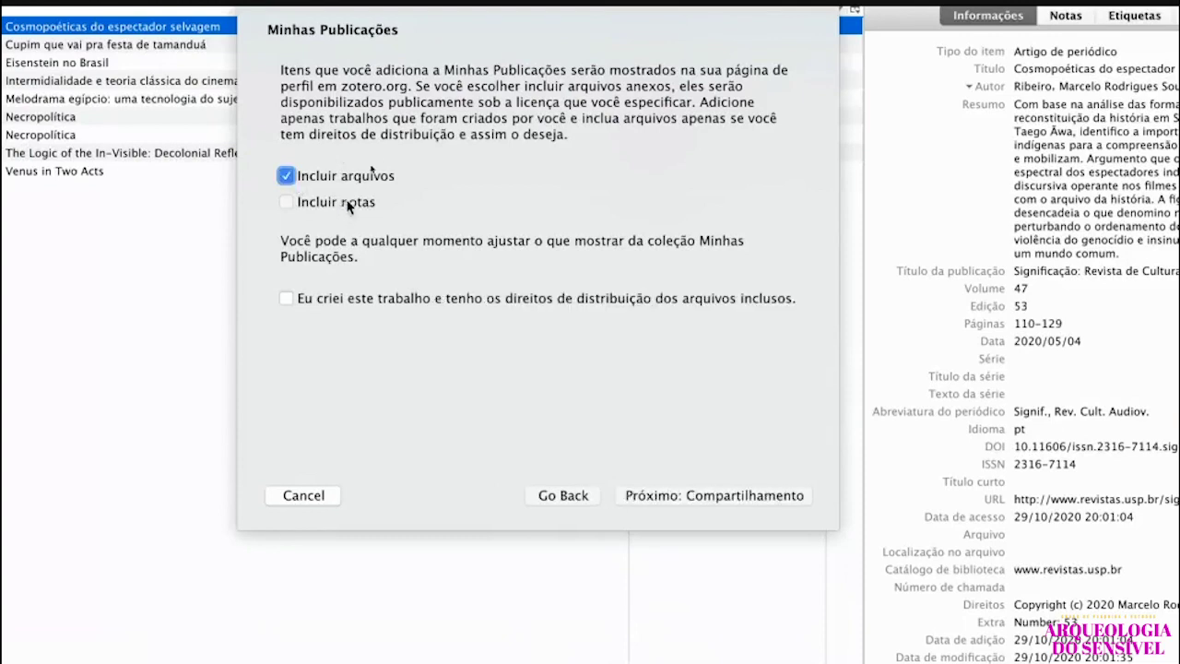
pyautogui.click(285, 175)
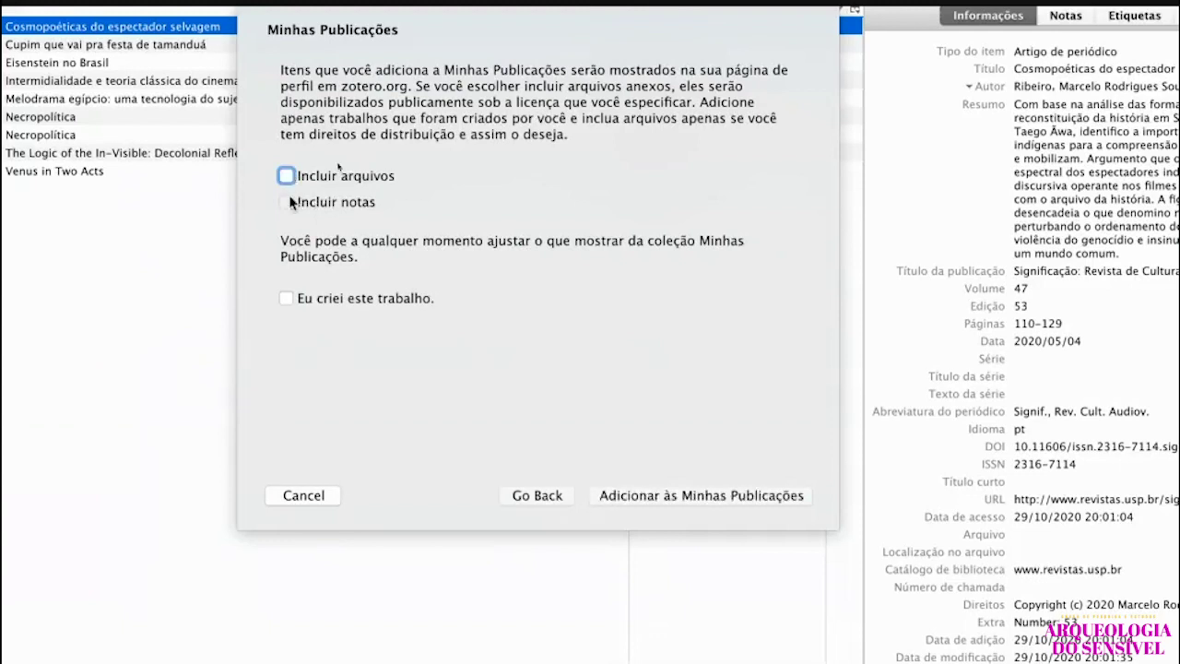
pyautogui.click(287, 177)
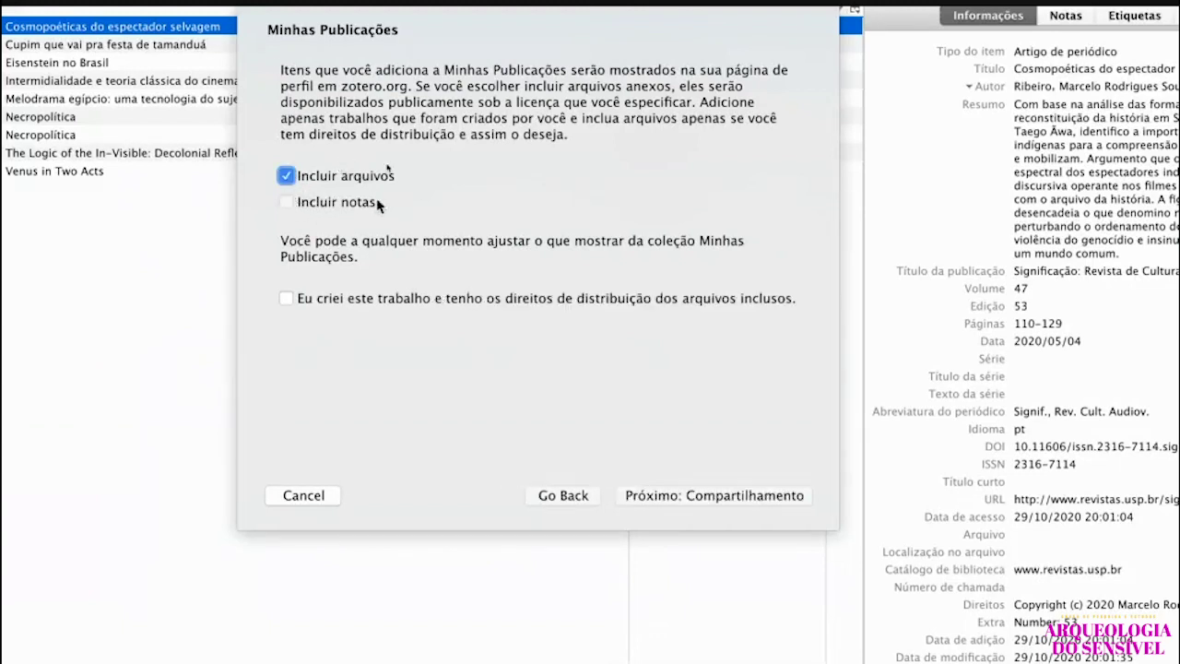
pyautogui.click(287, 299)
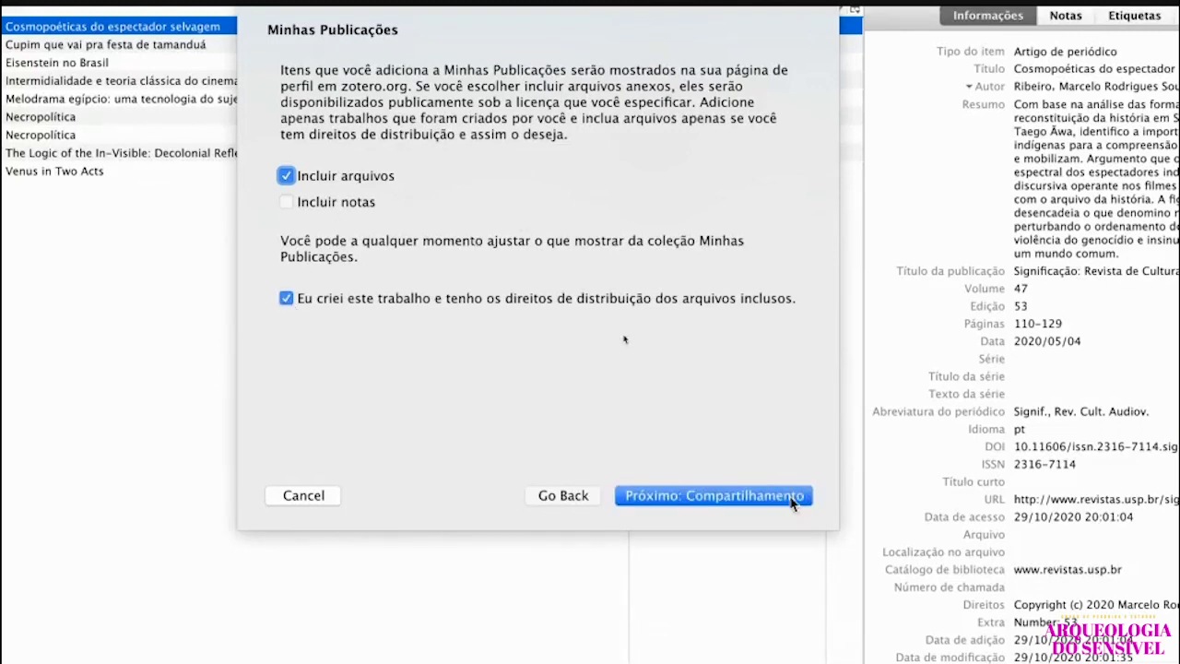
# In the sharing options, replace keeping the existing rights field with sharing the work under a Creative Commons licence.
pyautogui.click(733, 498)
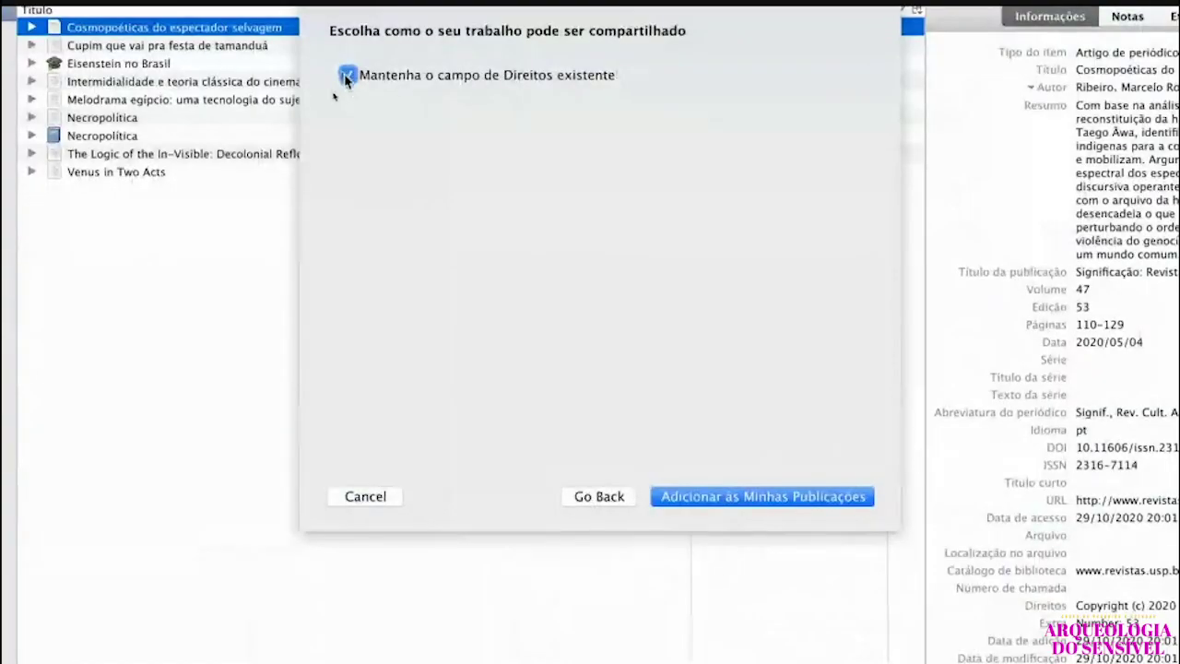
pyautogui.click(346, 76)
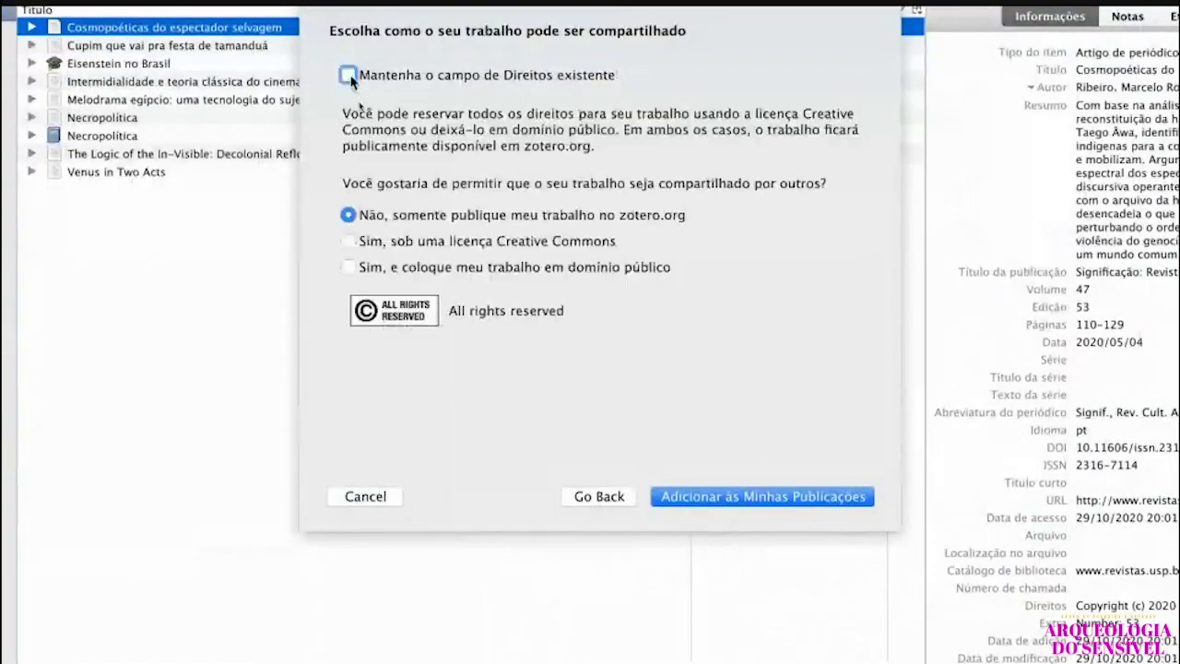
pyautogui.click(381, 242)
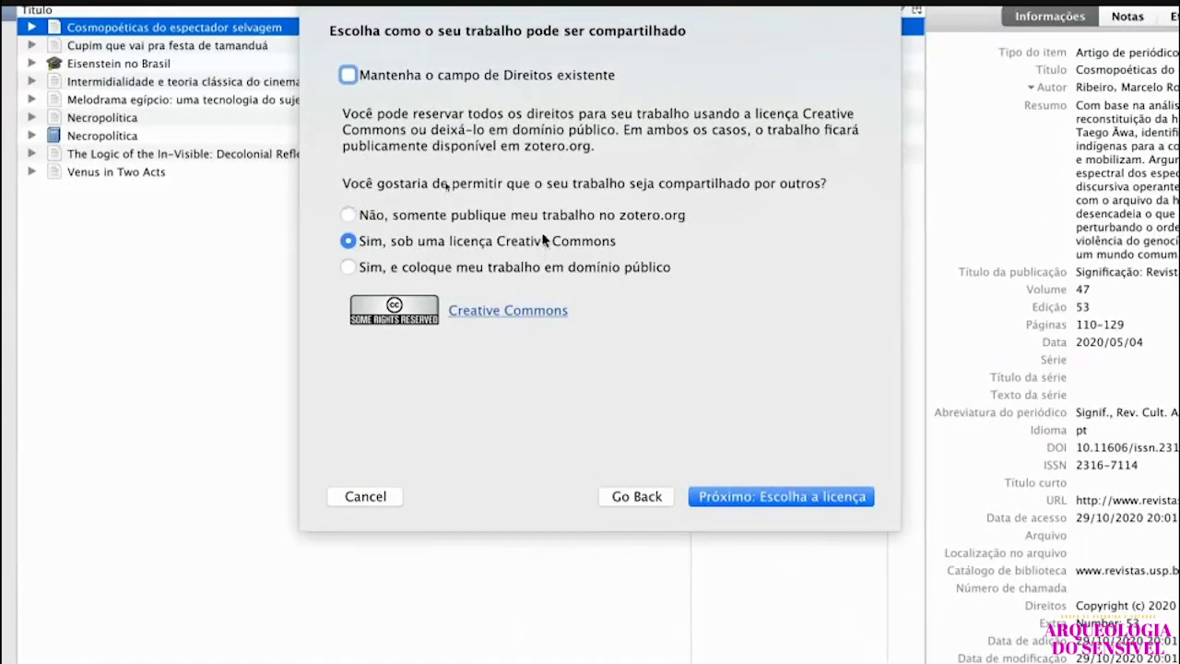
pyautogui.click(436, 215)
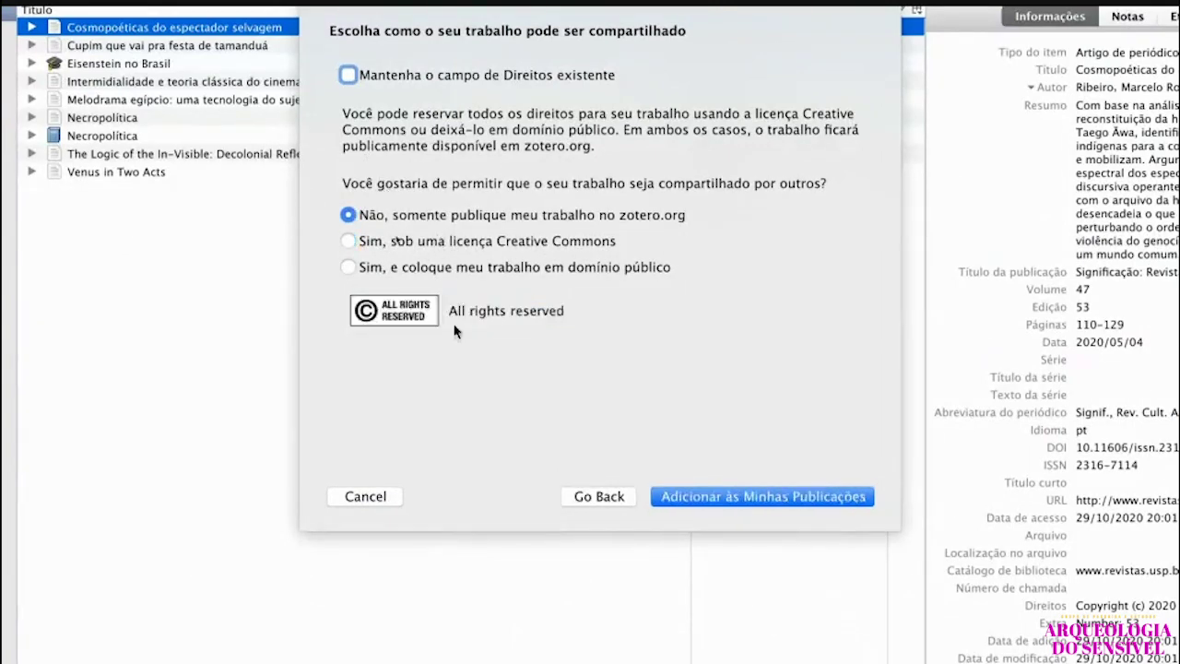
pyautogui.click(394, 242)
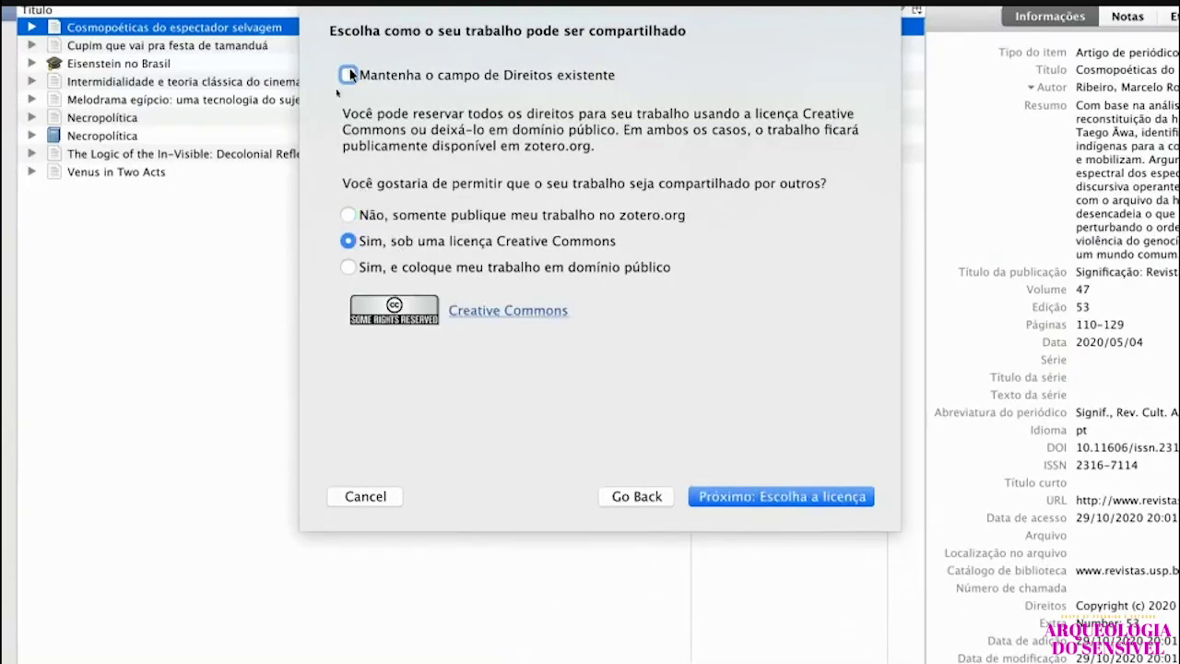
pyautogui.click(348, 75)
pyautogui.click(348, 74)
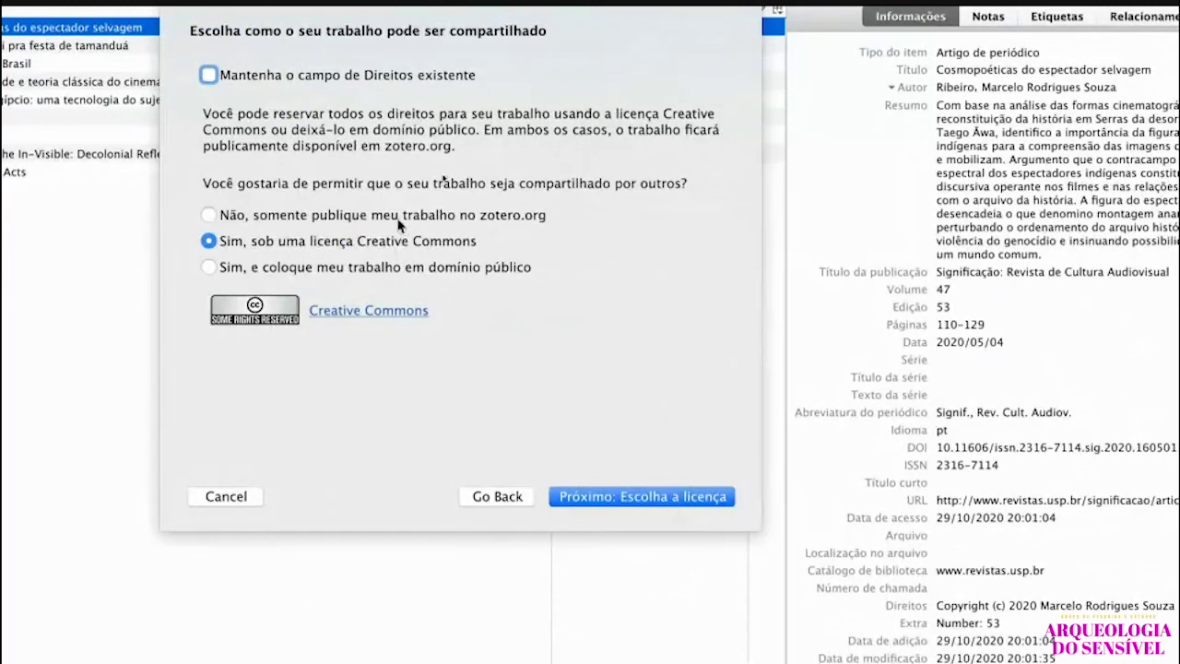
# Keep the existing rights field, add "Cosmopoéticas do espectador selvagem" to Minhas Publicações, check it there and return to Minha biblioteca.
pyautogui.click(208, 74)
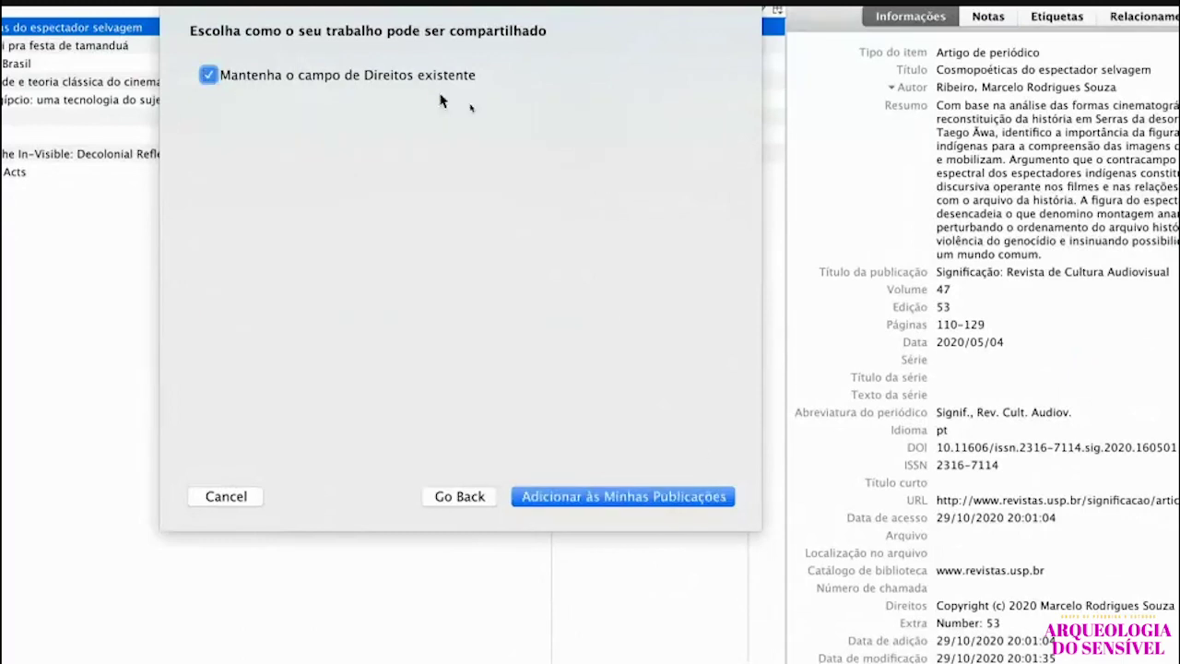
pyautogui.click(571, 498)
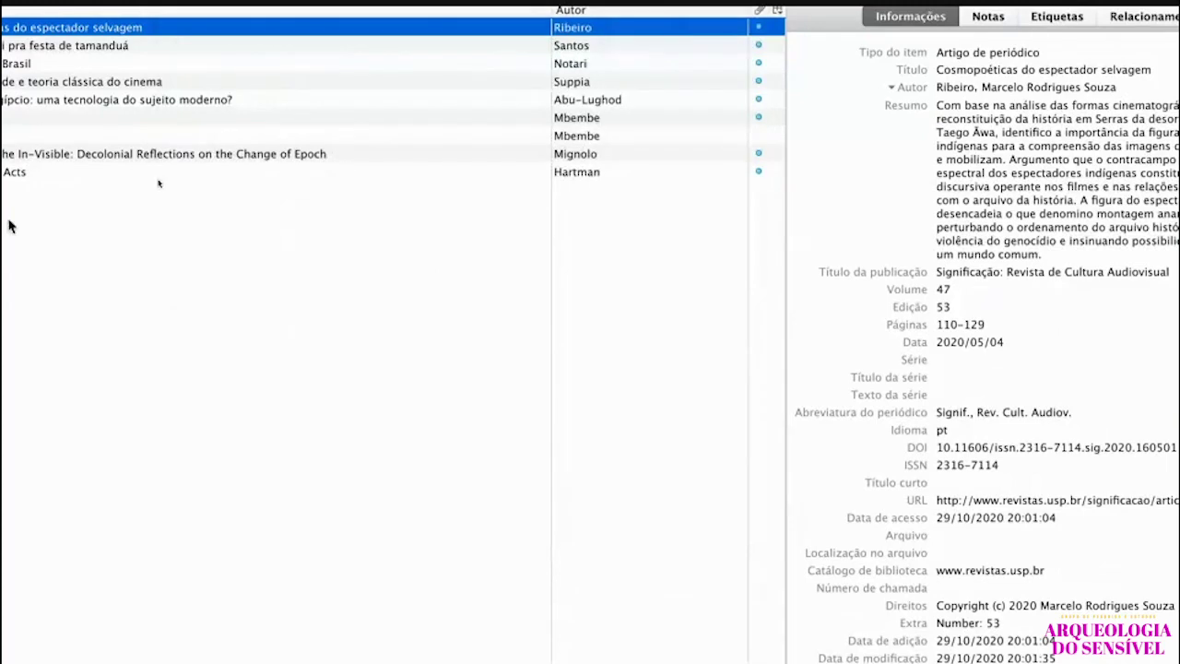
pyautogui.click(122, 57)
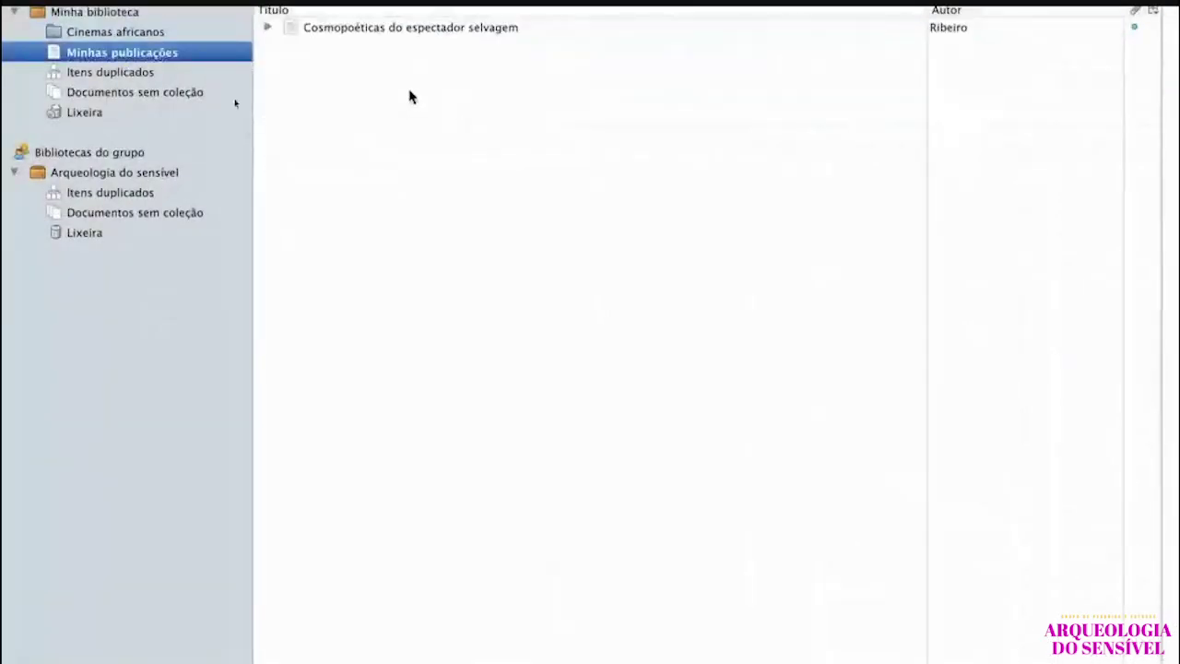
pyautogui.click(92, 25)
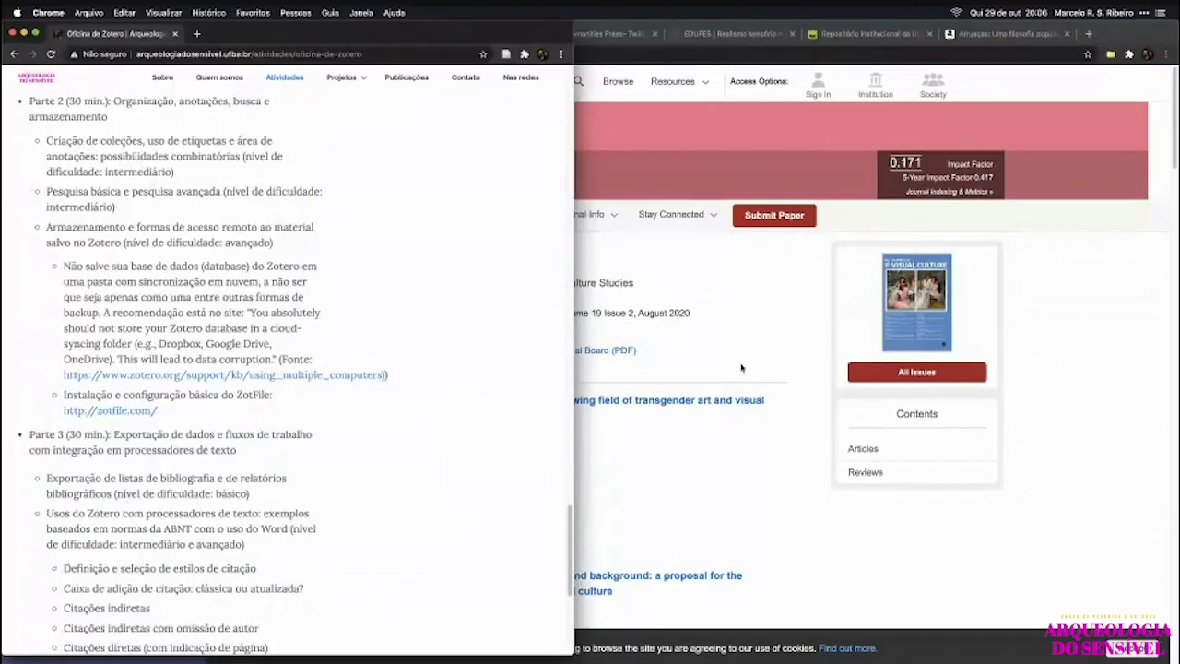
# Review the Fontes [Feeds] topic in the workshop's Conteúdo programático in Chrome, and bring up the Journal of Visual Culture page.
pyautogui.click(754, 369)
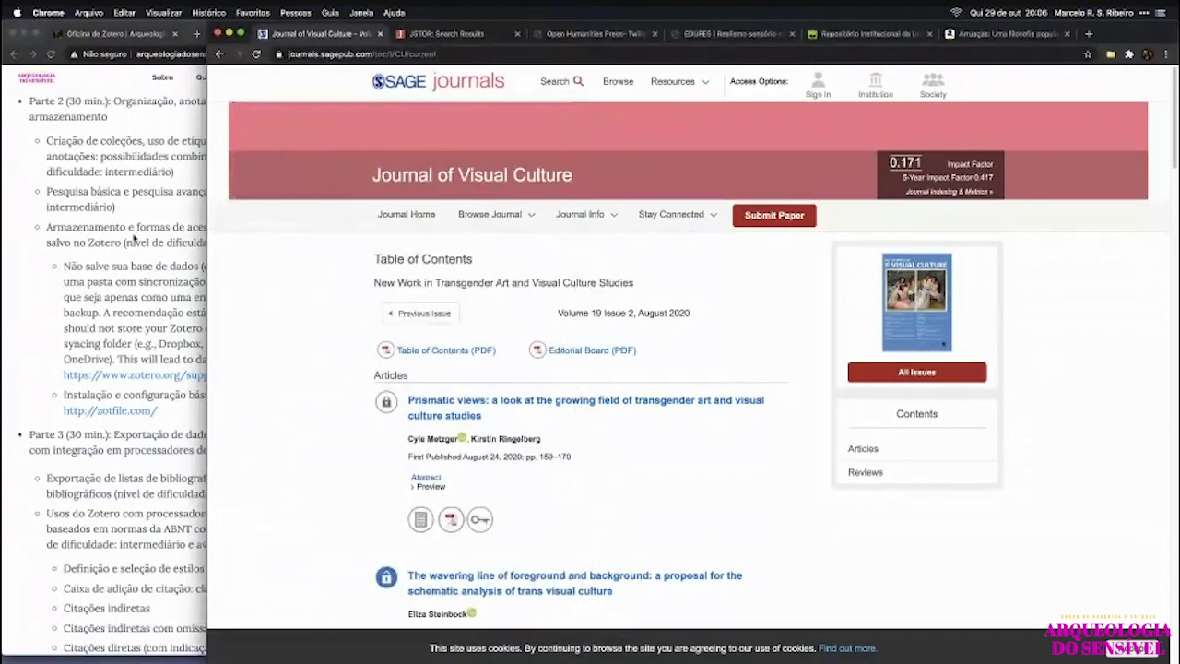
pyautogui.scroll(10, 134, 238)
pyautogui.moveTo(62, 236); pyautogui.dragTo(135, 236)
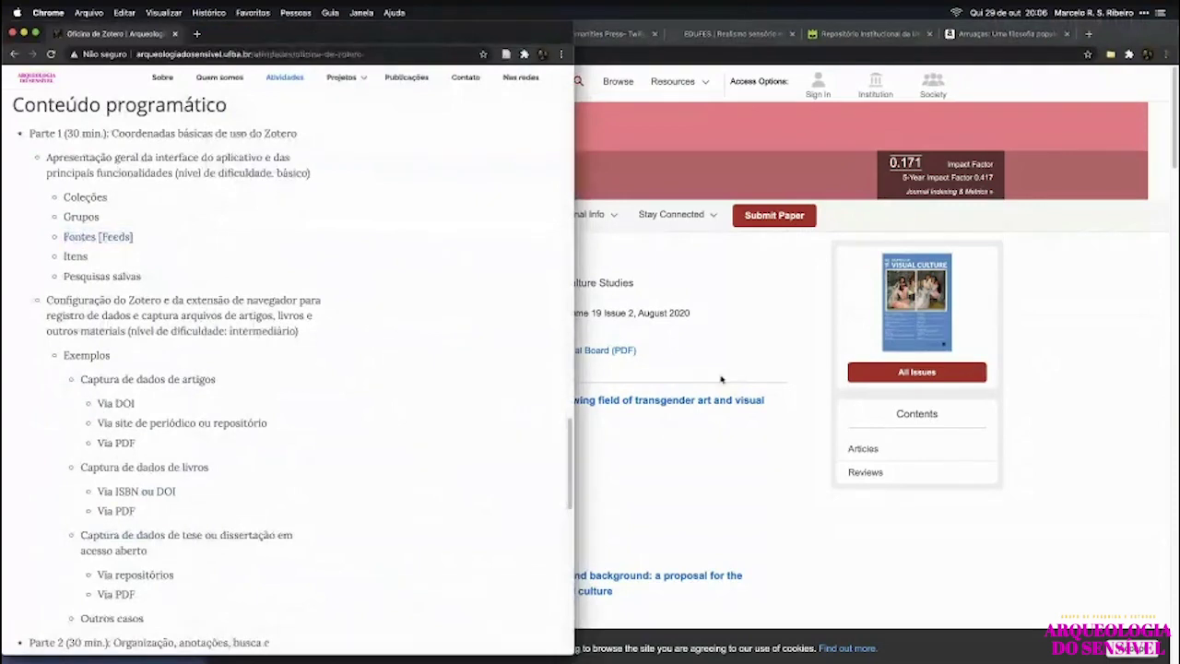
pyautogui.click(776, 323)
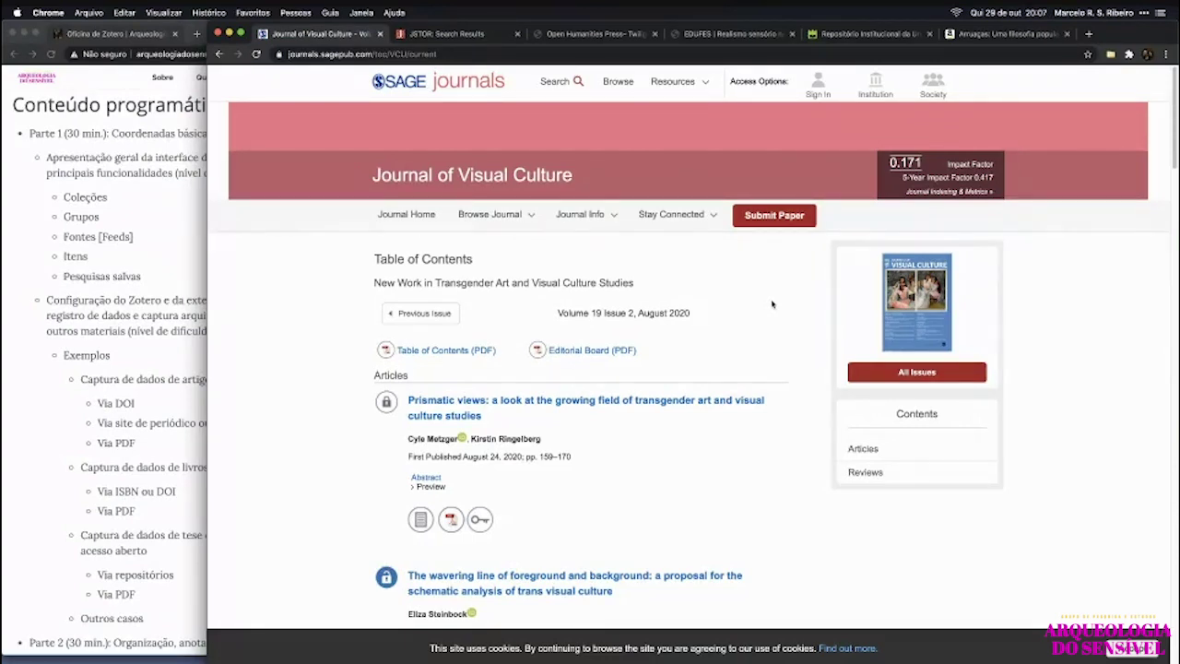
# Open the Journal of Visual Culture's RSS feed page and copy the link address of its recent articles feed.
pyautogui.moveTo(708, 216)
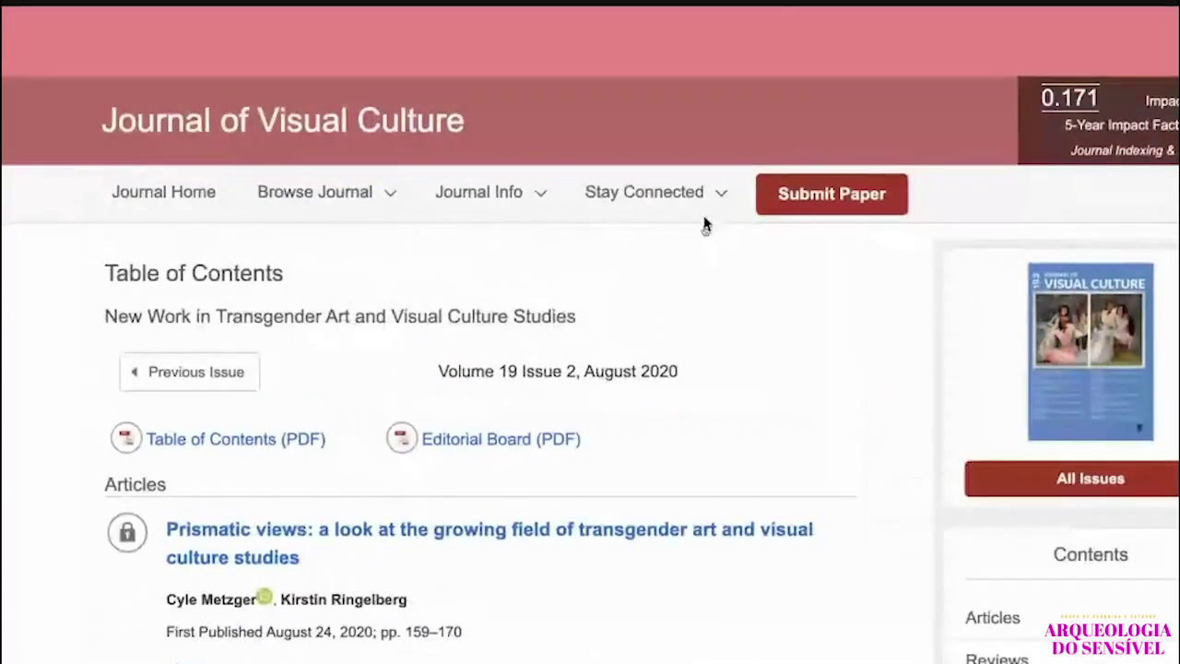
pyautogui.click(699, 214)
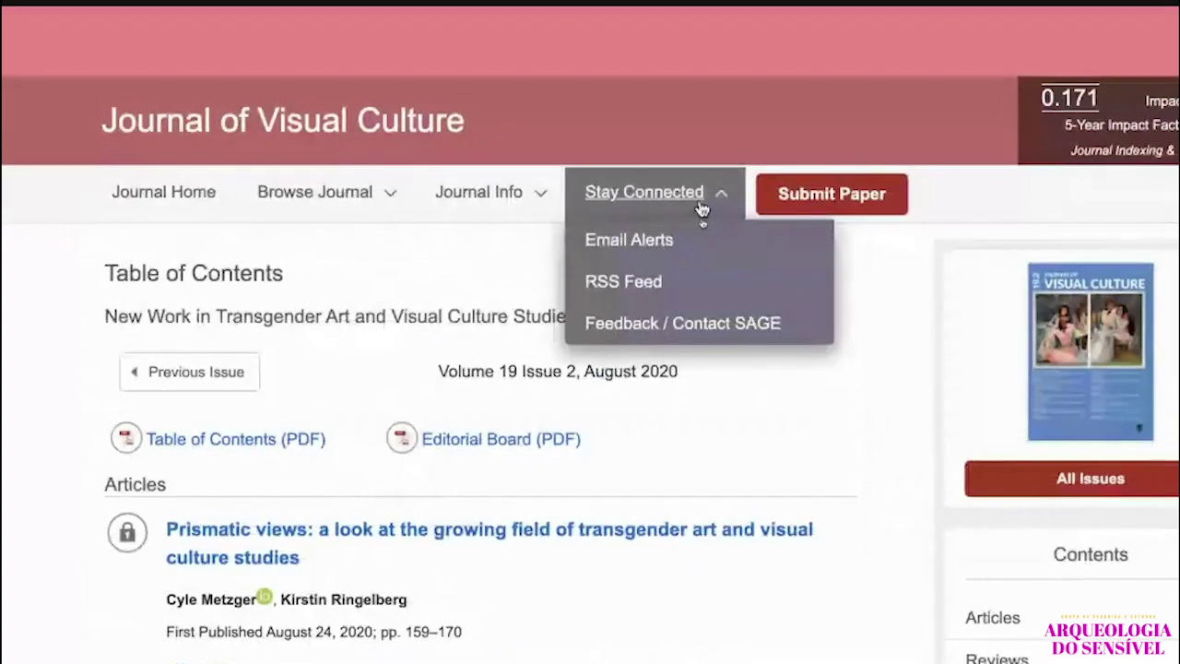
pyautogui.click(620, 282)
pyautogui.rightClick(600, 247)
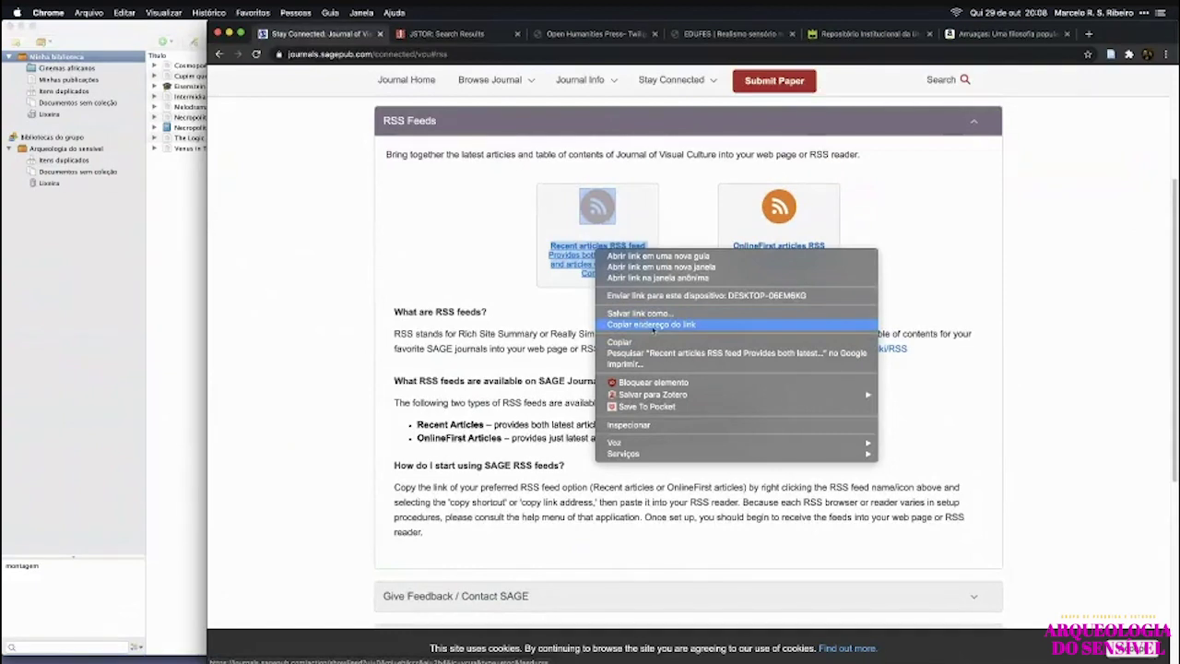
pyautogui.click(651, 325)
# Switch to Zotero and create a new feed from the copied URL.
pyautogui.click(41, 41)
pyautogui.moveTo(66, 66)
pyautogui.click(138, 67)
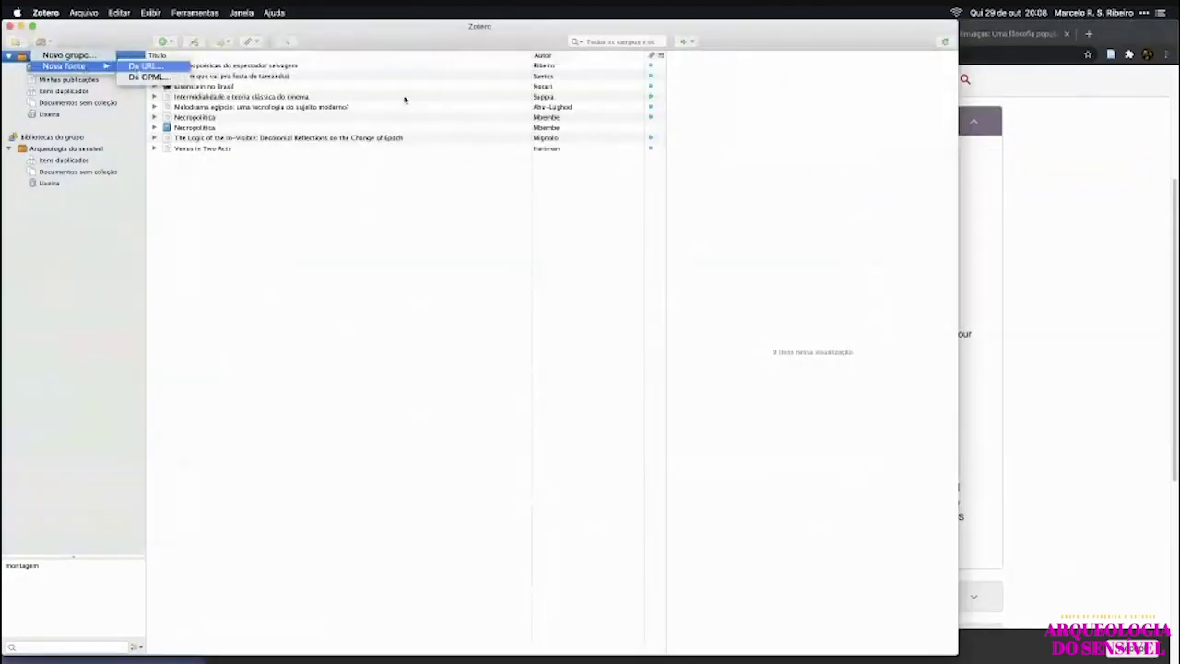
pyautogui.press('super+v')
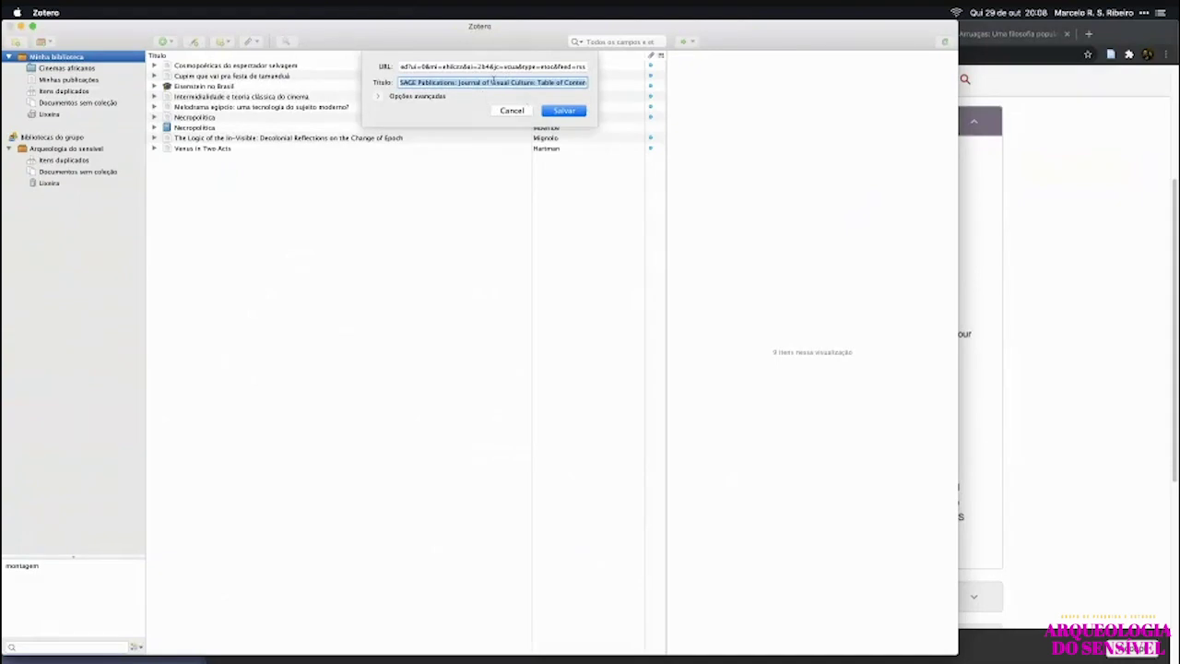
# Shorten the feed's title to "Journal of Visual Culture" and save the feed.
pyautogui.press('Left')
pyautogui.hotkey('shift', 'Right')
pyautogui.hotkey('shift', 'Right')
pyautogui.hotkey('shift', 'Right')
pyautogui.hotkey('shift', 'Right')
pyautogui.hotkey('shift', 'Right')
pyautogui.hotkey('shift', 'Right')
pyautogui.hotkey('shift', 'Right')
pyautogui.hotkey('shift', 'Right')
pyautogui.hotkey('shift', 'Right')
pyautogui.hotkey('shift', 'Right')
pyautogui.hotkey('shift', 'Right')
pyautogui.hotkey('shift', 'Right')
pyautogui.hotkey('shift', 'Right')
pyautogui.hotkey('shift', 'Right')
pyautogui.hotkey('shift', 'Right')
pyautogui.hotkey('shift', 'Right')
pyautogui.hotkey('shift', 'Right')
pyautogui.hotkey('shift', 'Right')
pyautogui.hotkey('shift', 'Right')
pyautogui.press('BackSpace')
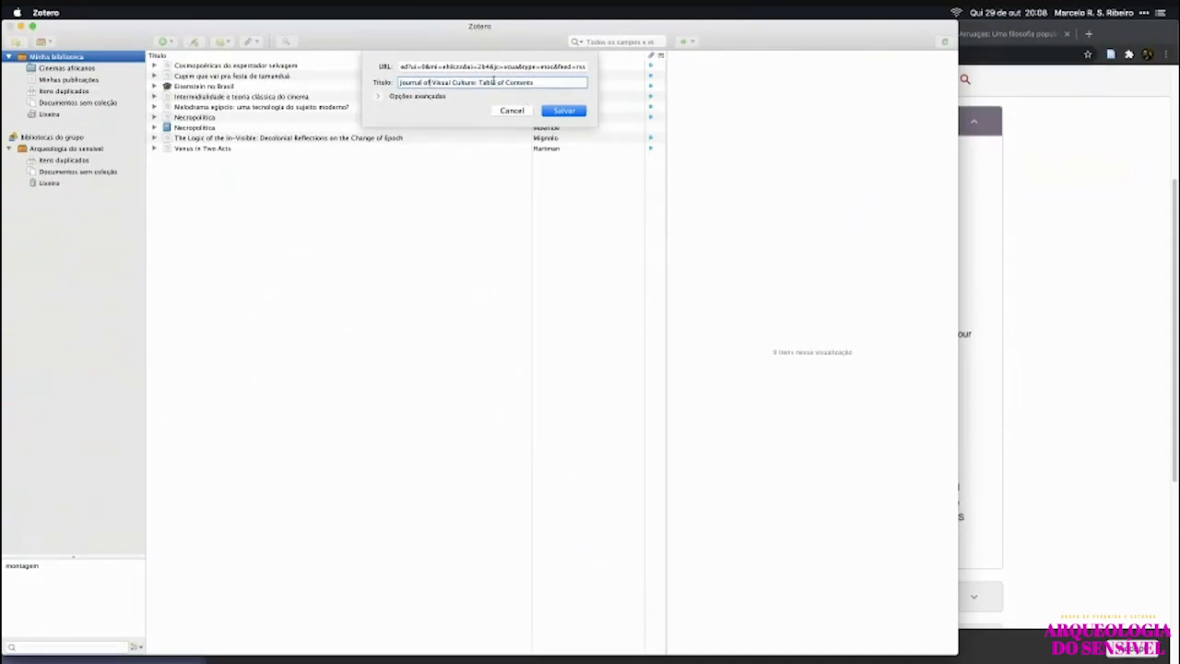
pyautogui.press('super+shift+Right')
pyautogui.press('BackSpace')
pyautogui.click(563, 111)
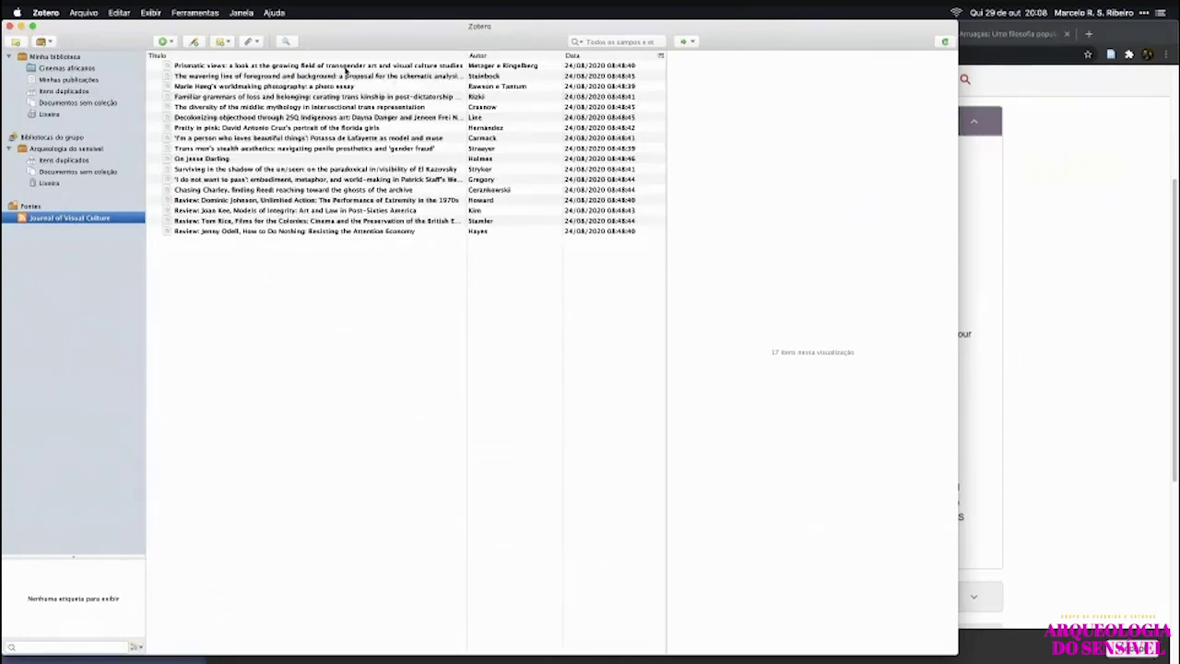
# Browse the details of several Journal of Visual Culture feed articles, and try to add "The diversity of the middle" to Minha biblioteca.
pyautogui.click(346, 66)
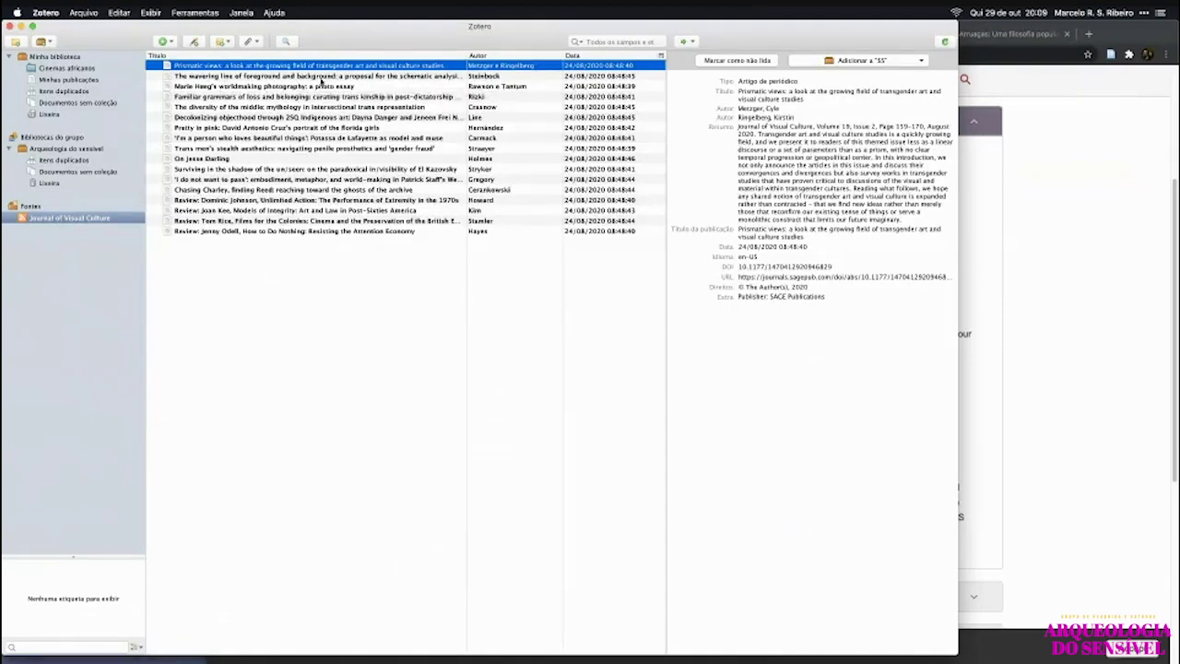
pyautogui.click(194, 87)
pyautogui.click(203, 118)
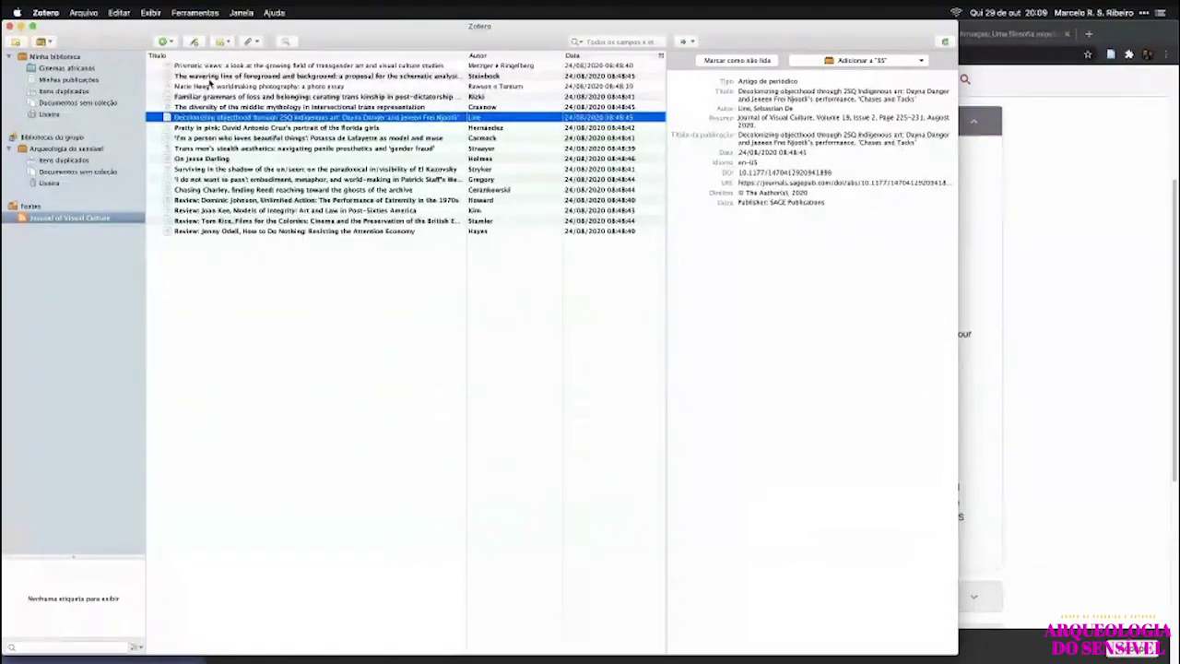
pyautogui.click(210, 84)
pyautogui.click(228, 108)
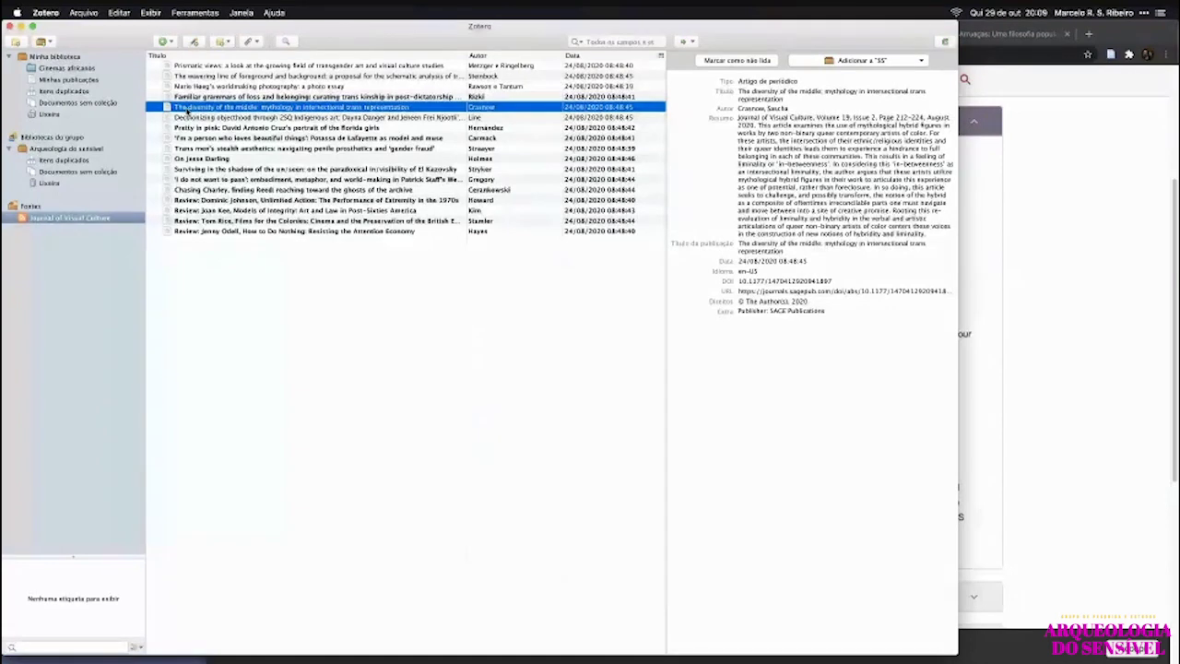
pyautogui.moveTo(187, 110); pyautogui.dragTo(62, 57)
pyautogui.press('Down')
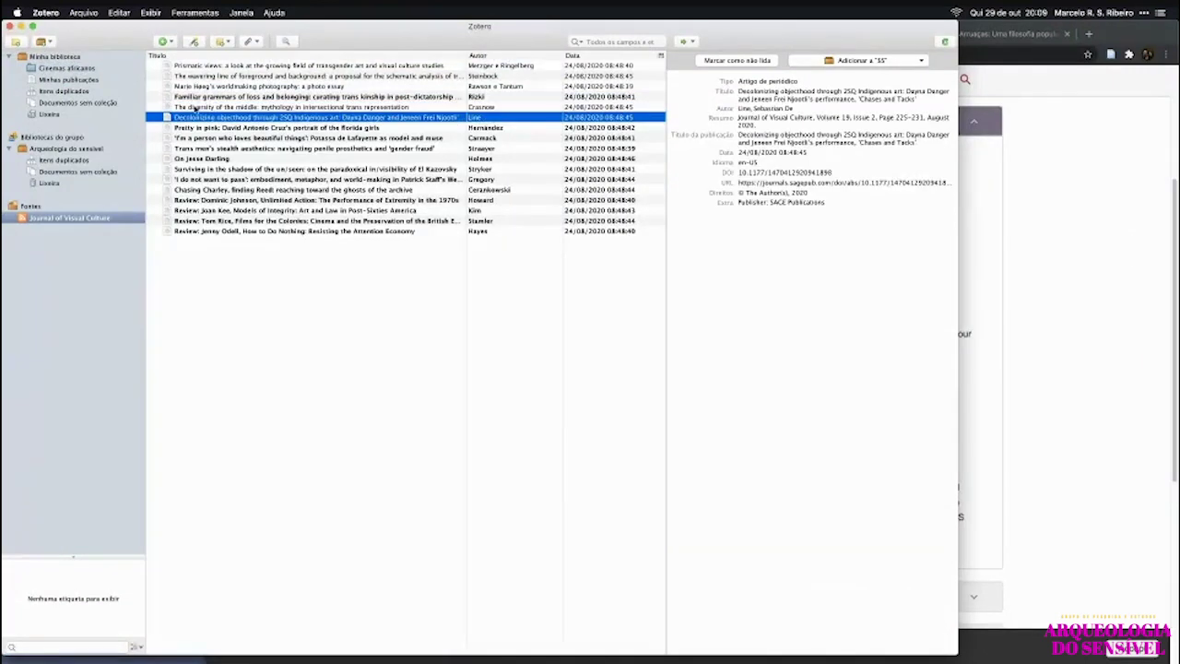
# Mark the feed article "The diversity of the middle: mythology in intersectional trans representation" as unread.
pyautogui.rightClick(196, 108)
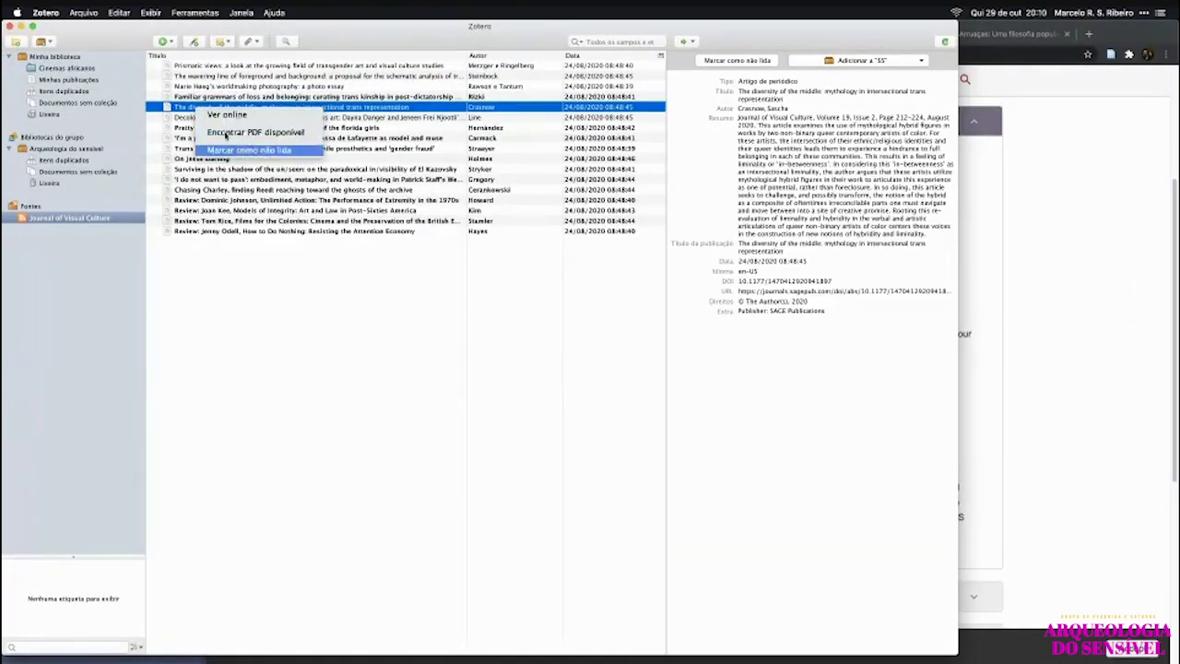
pyautogui.click(235, 149)
pyautogui.rightClick(202, 113)
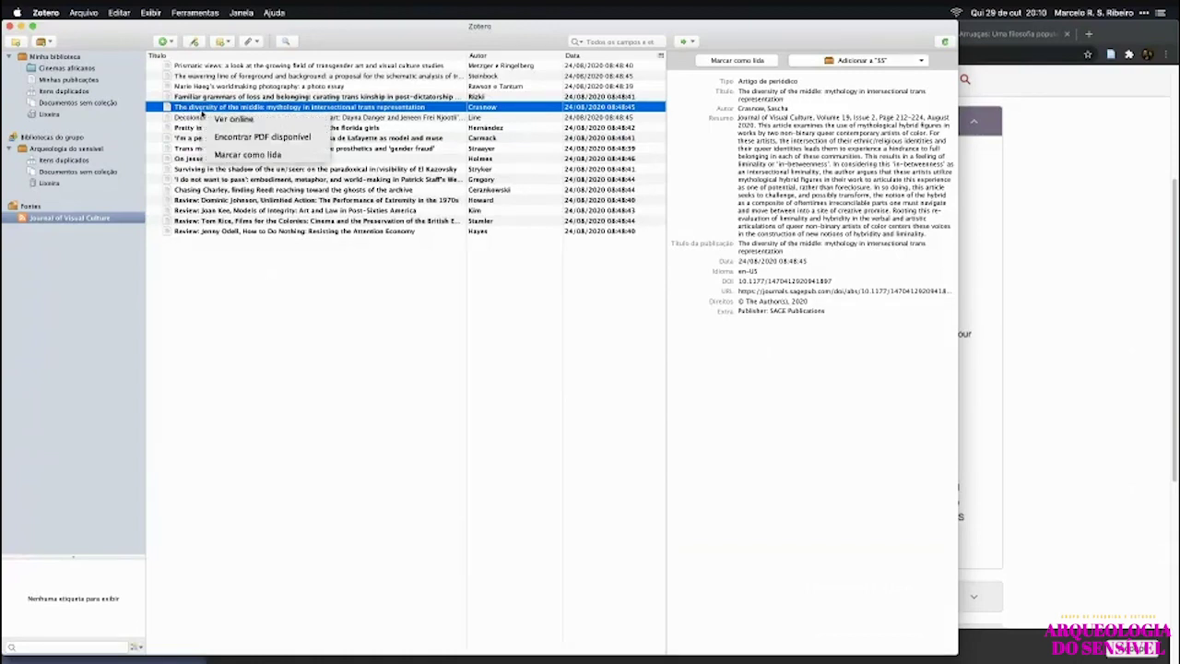
pyautogui.click(327, 433)
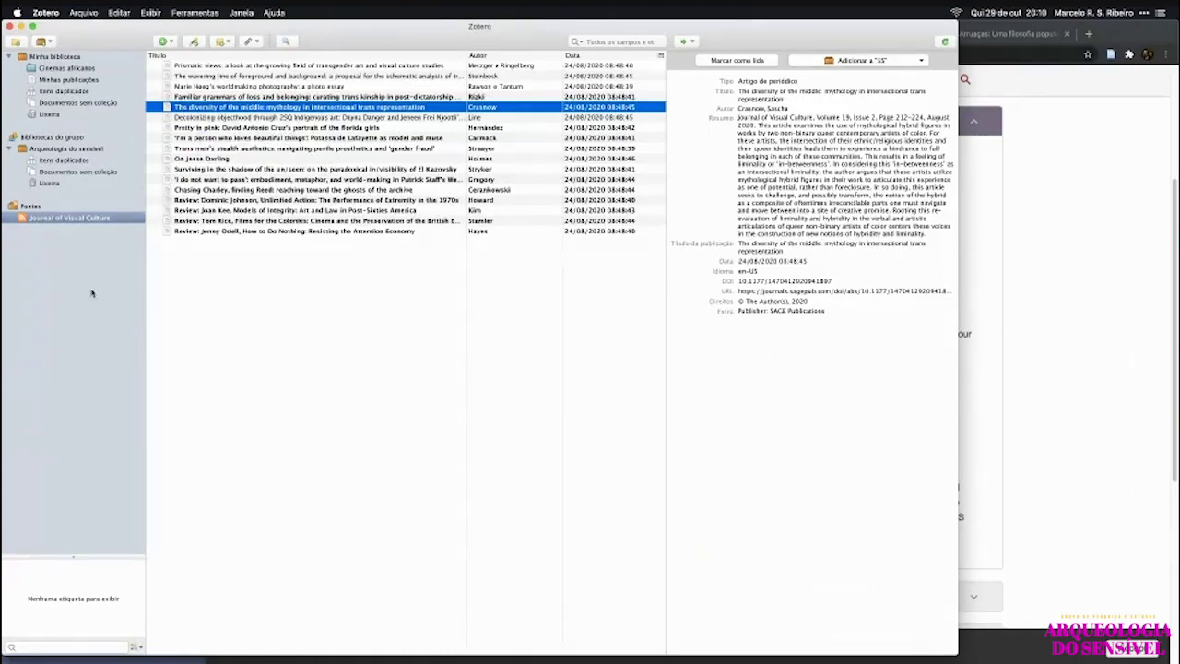
# Compare the items in Minha biblioteca with the full selection of articles in the Journal of Visual Culture feed.
pyautogui.click(65, 57)
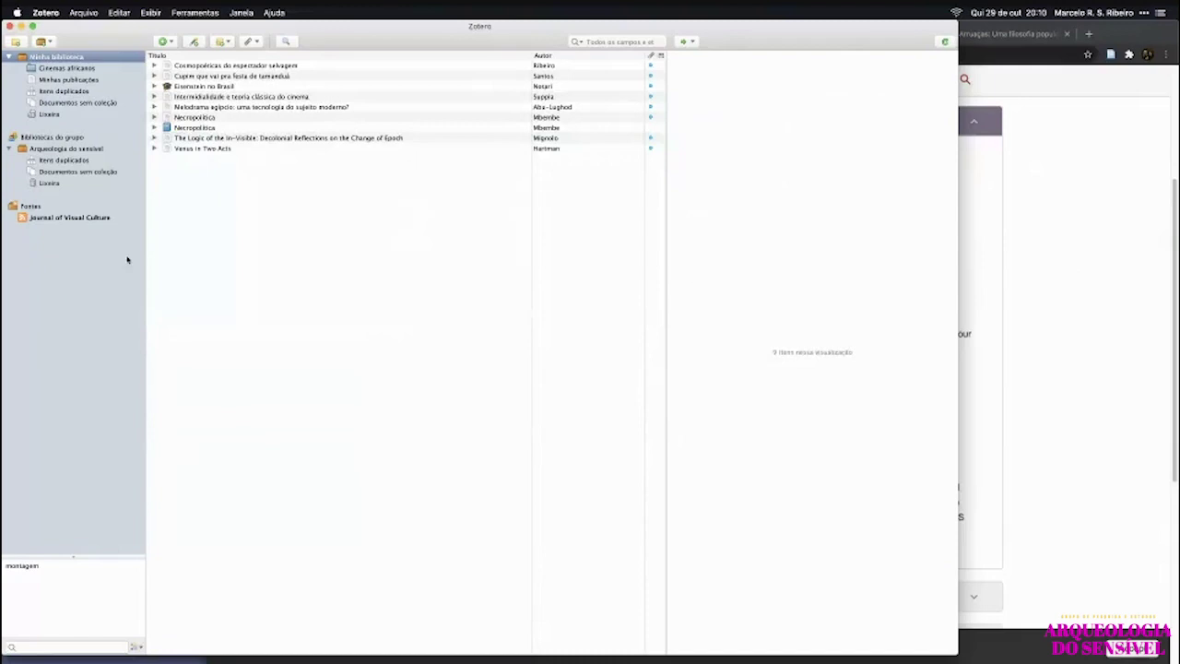
pyautogui.click(55, 219)
pyautogui.press('super+a')
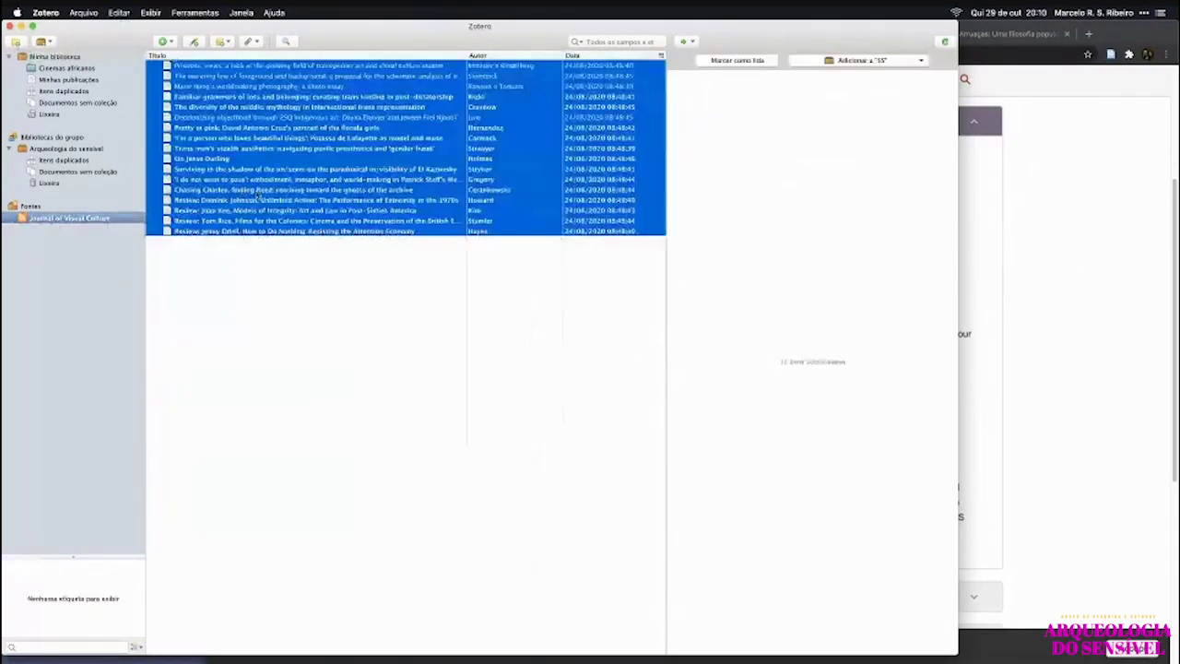
pyautogui.click(65, 57)
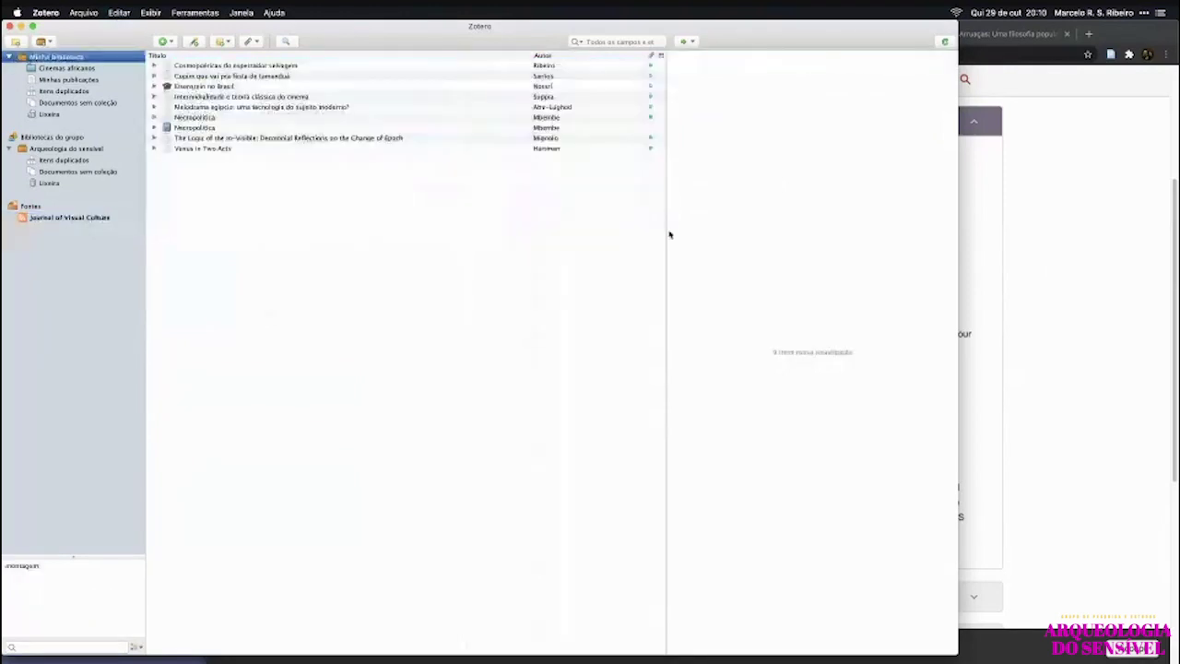
# Switch to Chrome and close the Journal of Visual Culture's Stay Connected page.
pyautogui.click(1048, 289)
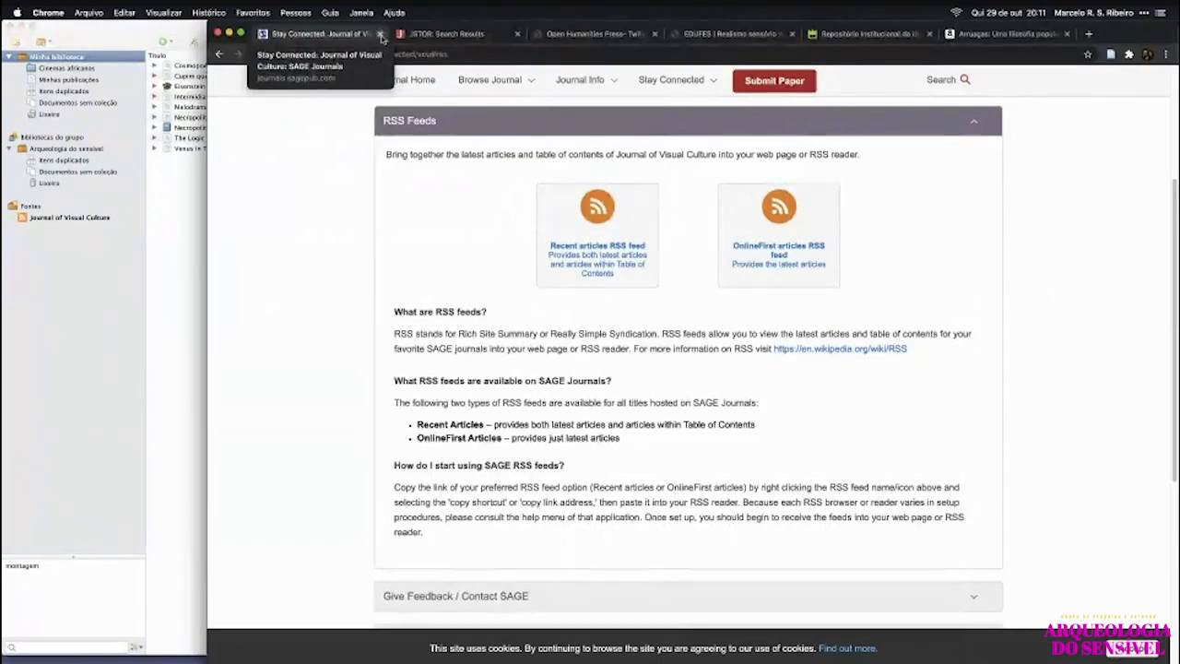
pyautogui.click(380, 35)
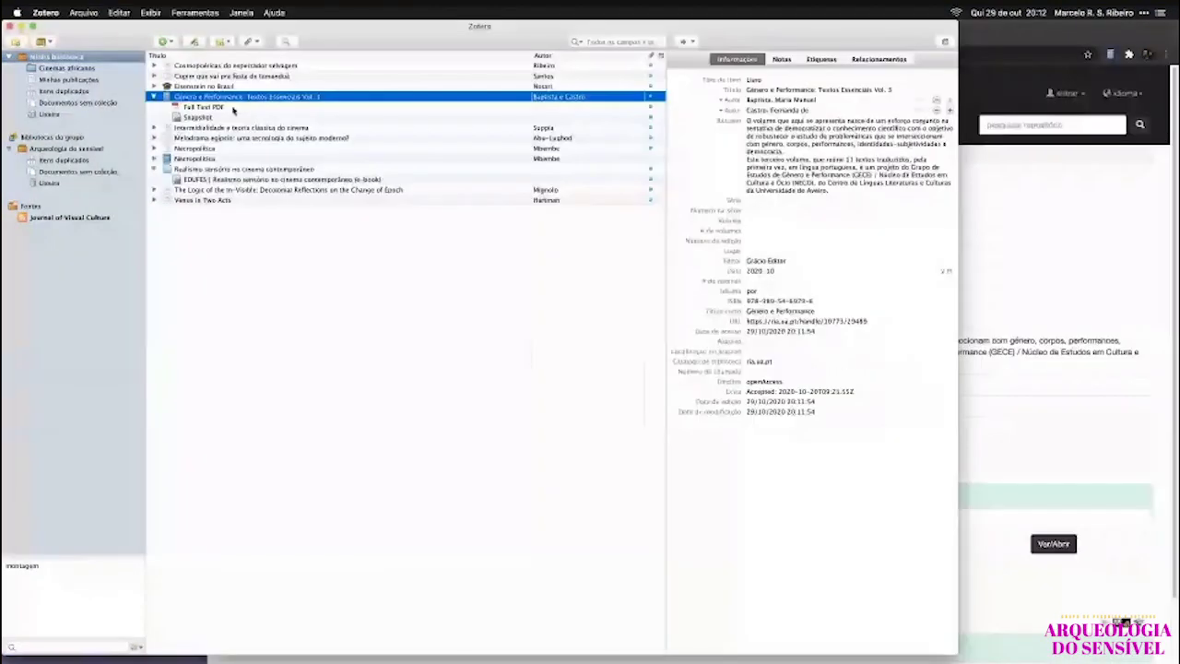
# Collapse the attachments of "Género e Performance: Textos Essenciais Vol. 3" in Zotero, and close the book's repository page in Chrome.
pyautogui.press('Left')
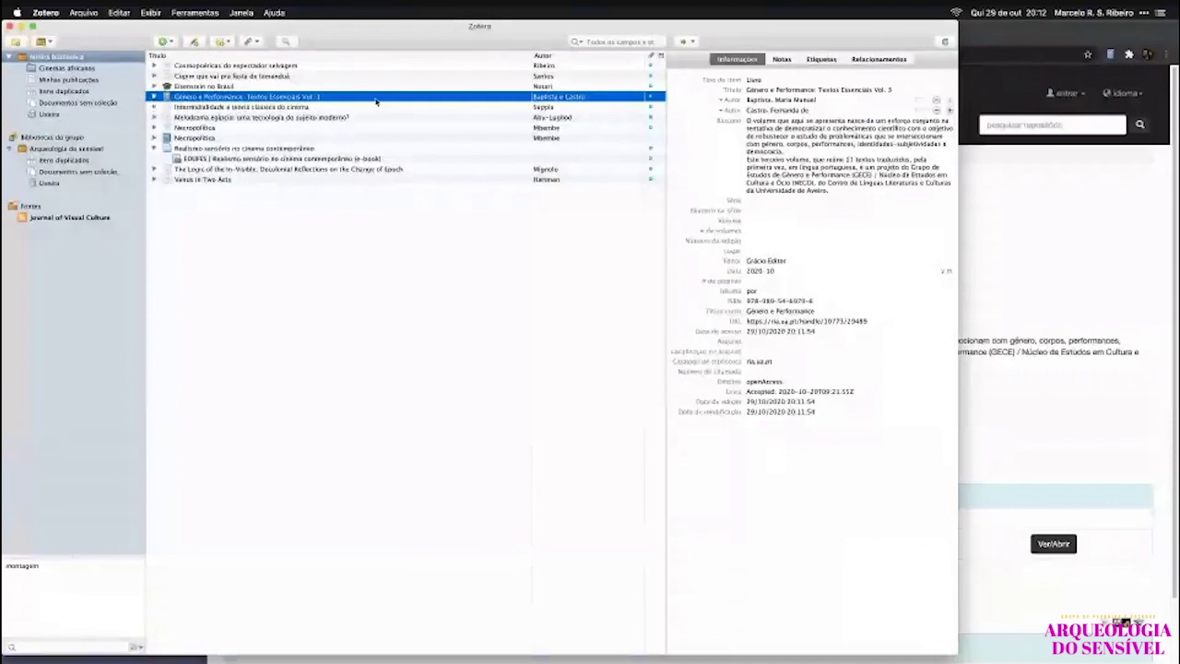
pyautogui.click(1080, 251)
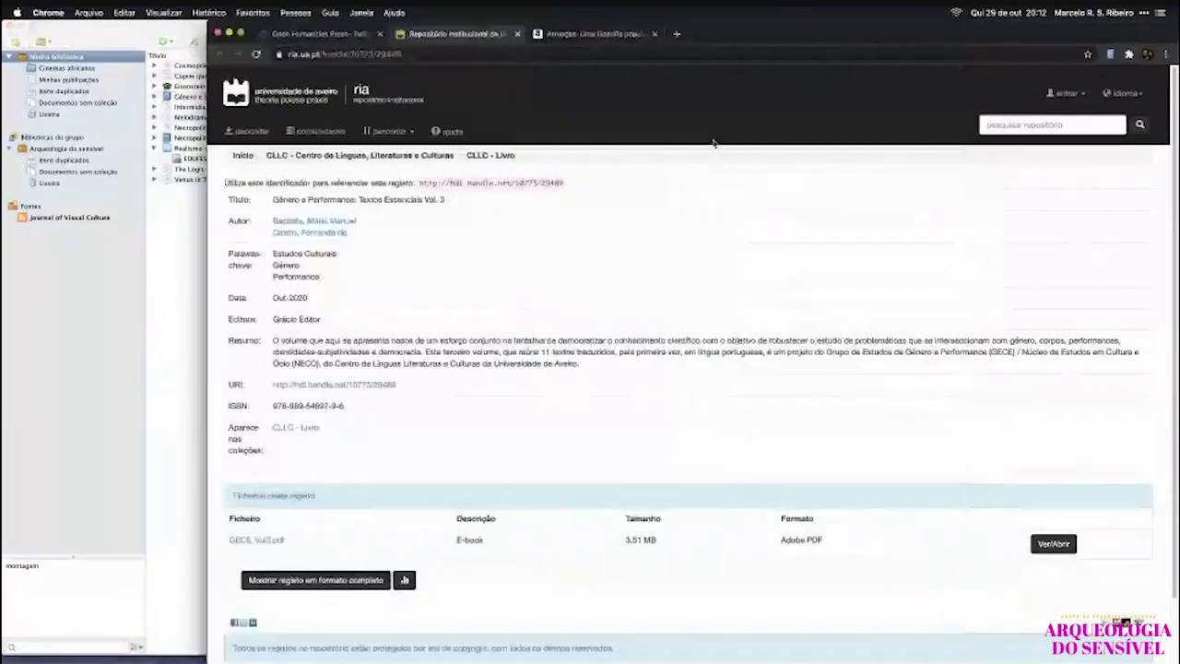
pyautogui.press('super+w')
# Save the Amazon book "Arruaças: Uma filosofia popular brasileira" to Zotero and close its web page.
pyautogui.press('super+shift+s')
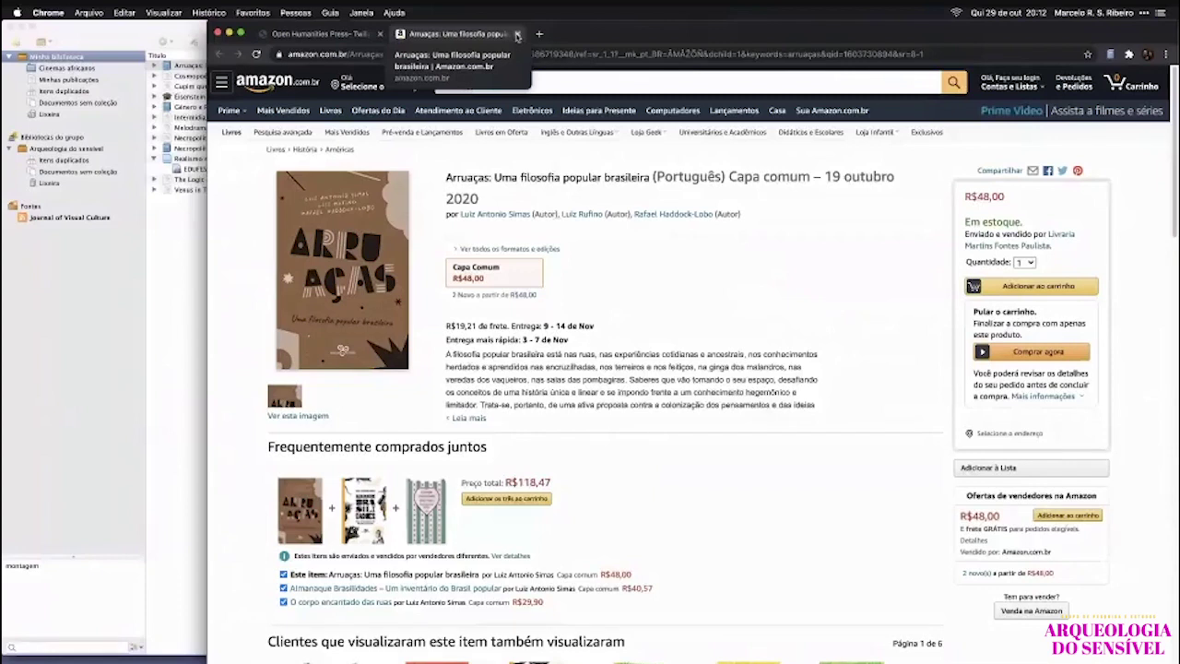
pyautogui.click(517, 34)
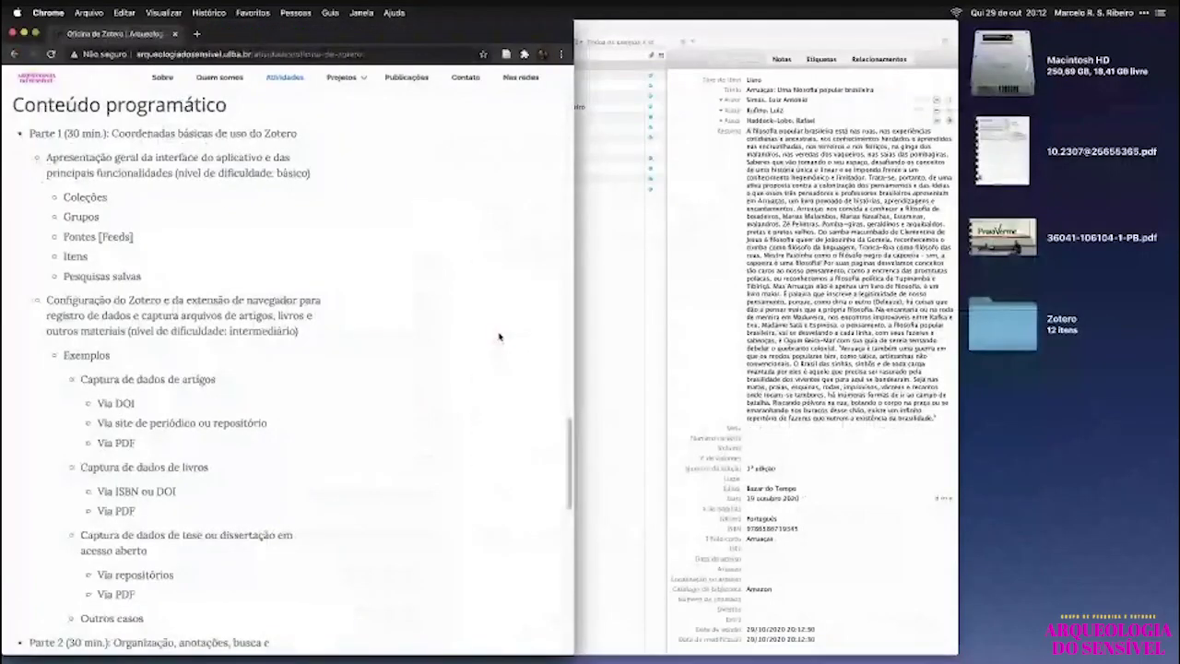
# Switch to Zotero and inspect the metadata fields of the web page item "Realismo sensório no cinema contemporâneo", including its empty abstract.
pyautogui.press('super+Tab')
pyautogui.click(272, 160)
pyautogui.click(750, 110)
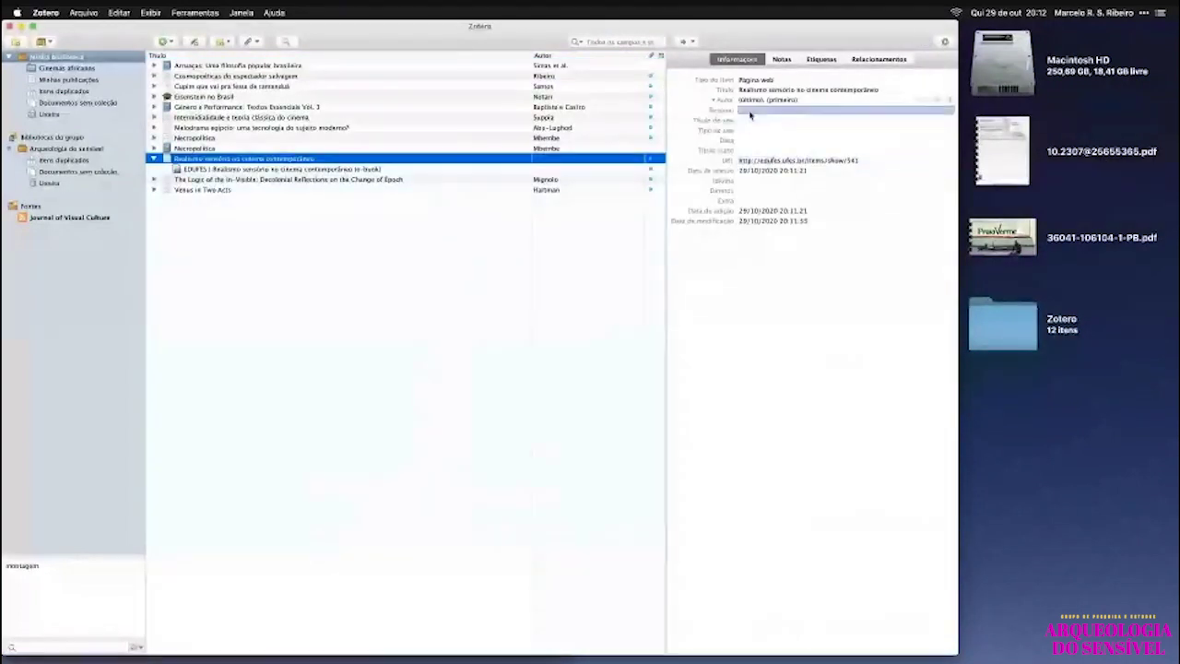
pyautogui.press('Escape')
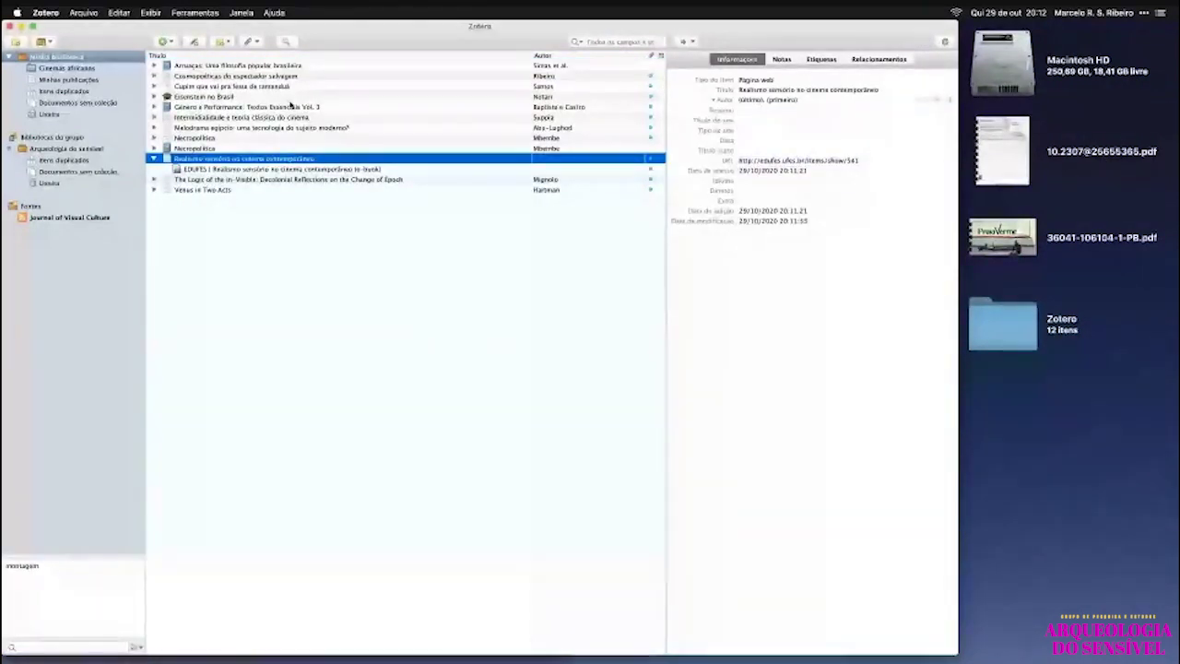
# Switch to Chrome and review Part 2 of the Zotero workshop outline, on organization, notes, search and storage.
pyautogui.press('super+Tab')
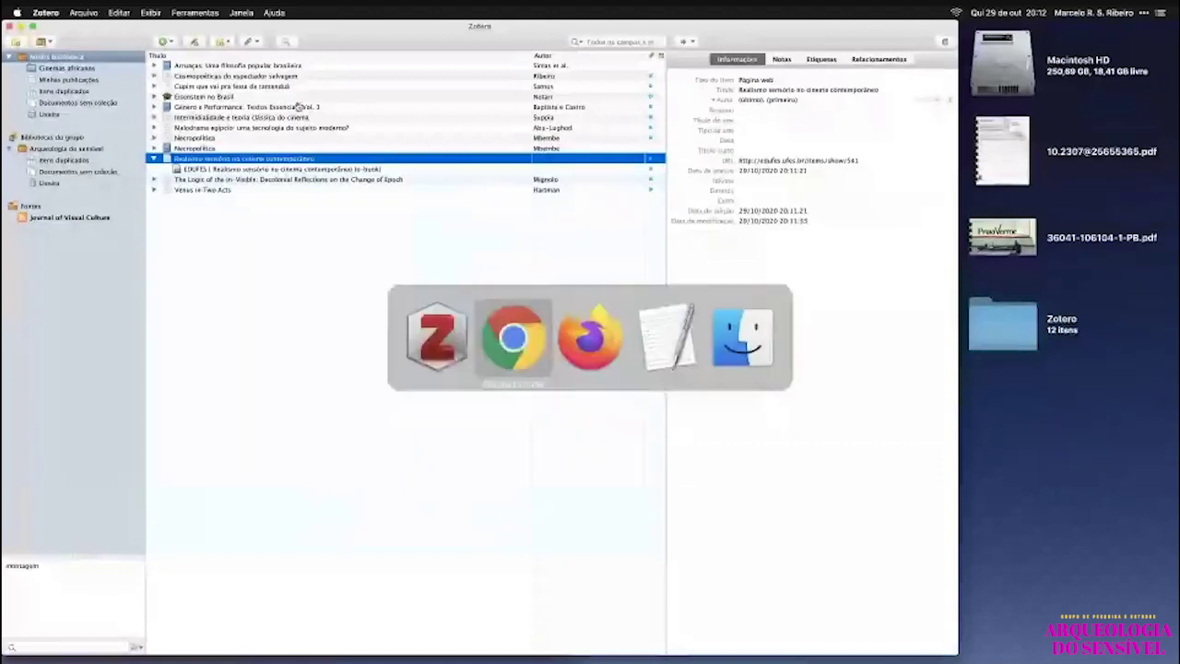
pyautogui.scroll(-5, 260, 334)
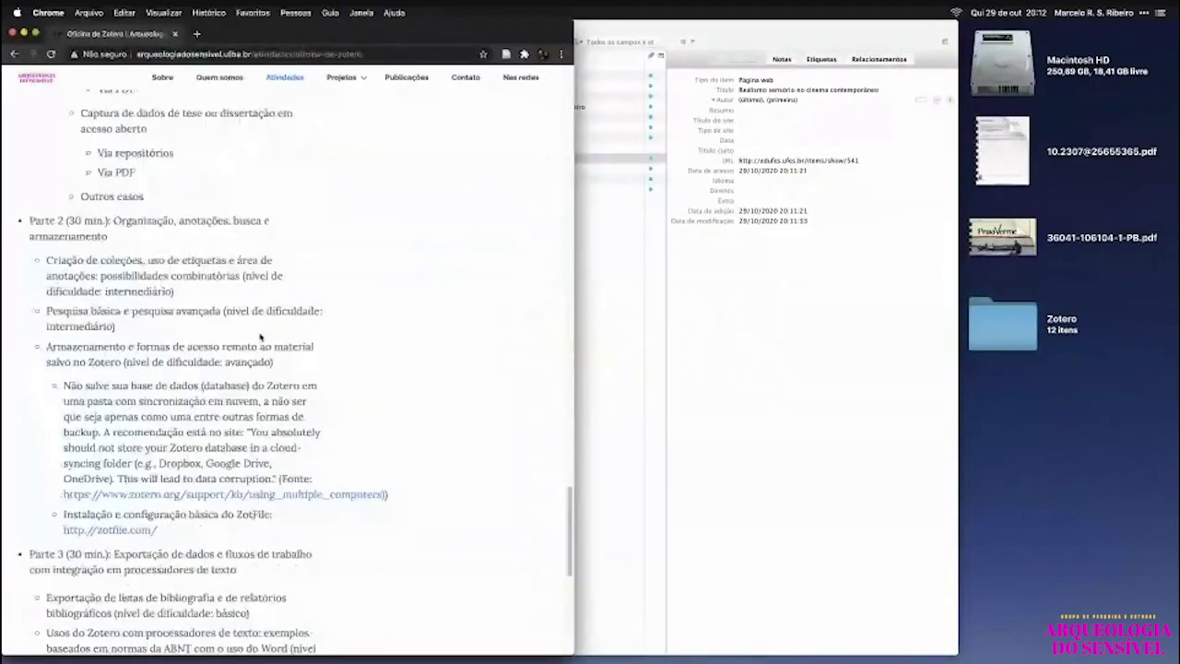
pyautogui.scroll(-2, 260, 337)
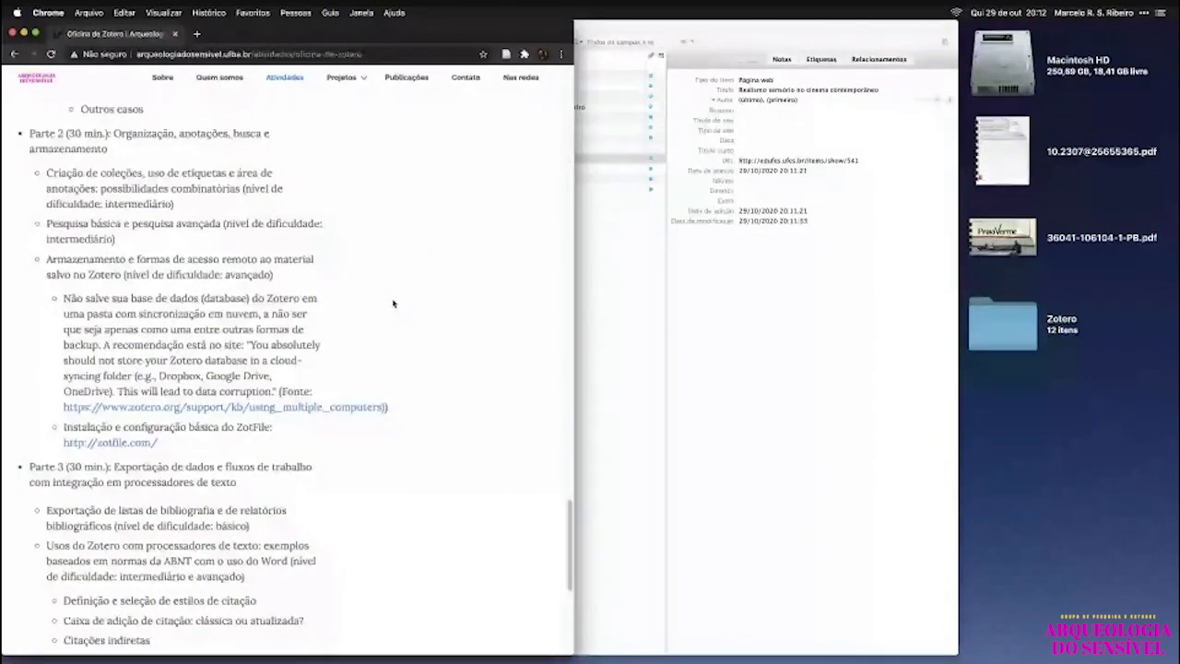
pyautogui.scroll(-1, 393, 302)
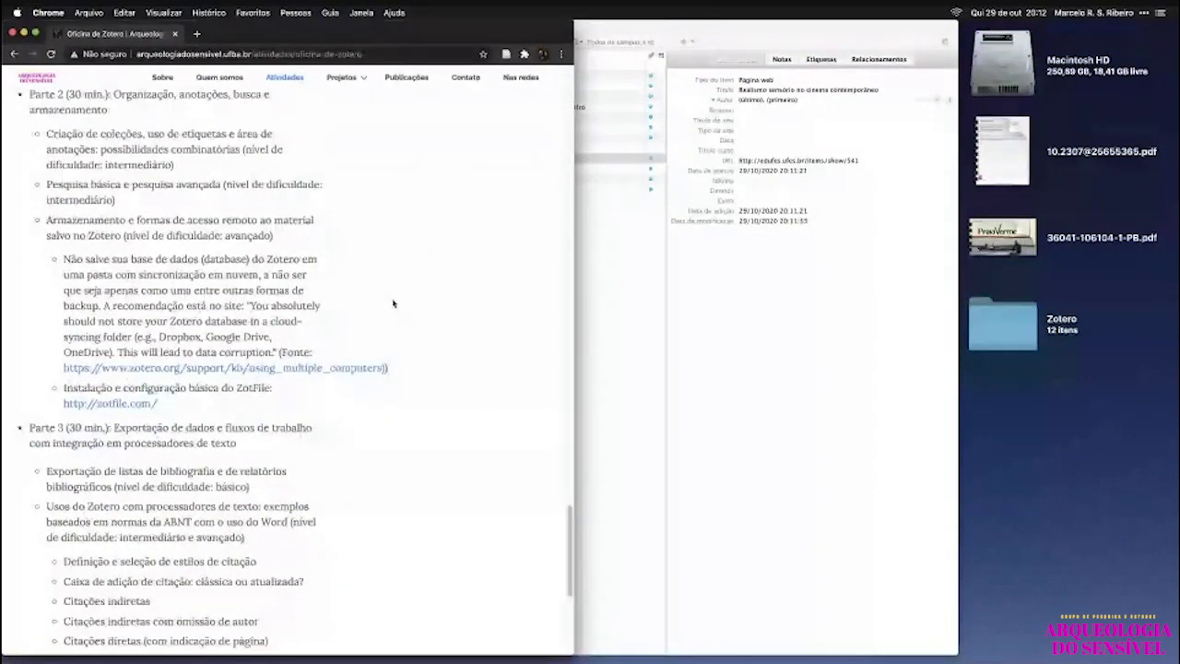
pyautogui.scroll(1, 393, 302)
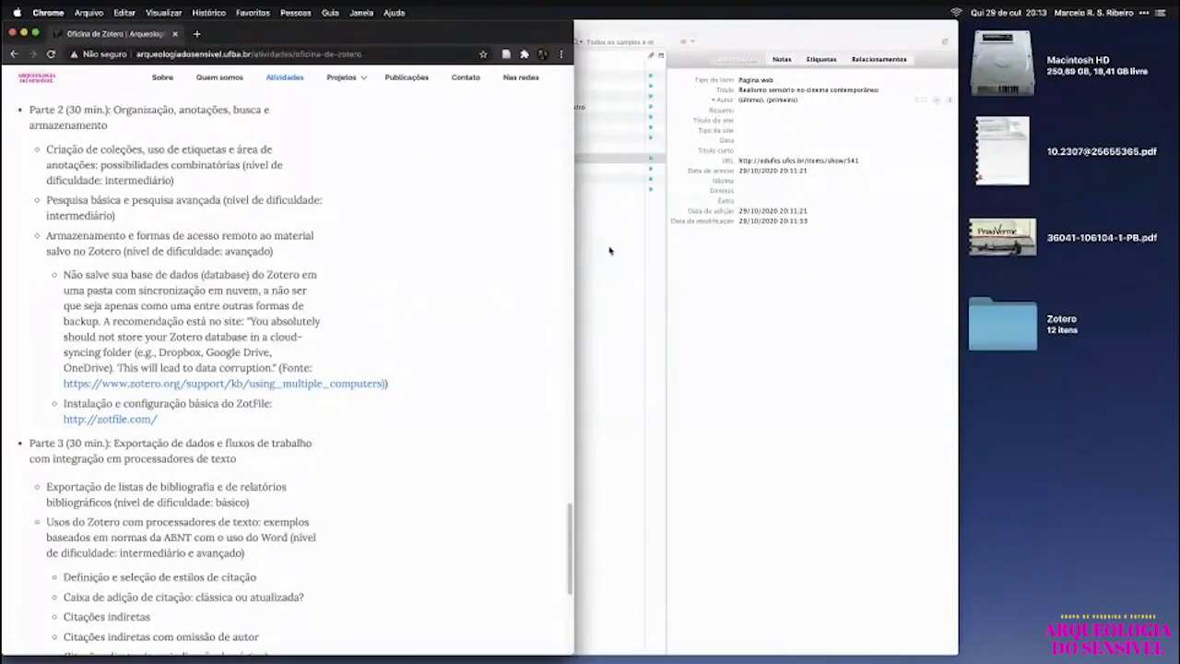
# Switch back to Zotero and view the details of the Melodrama egípcio article in the Cinemas africanos collection.
pyautogui.click(630, 278)
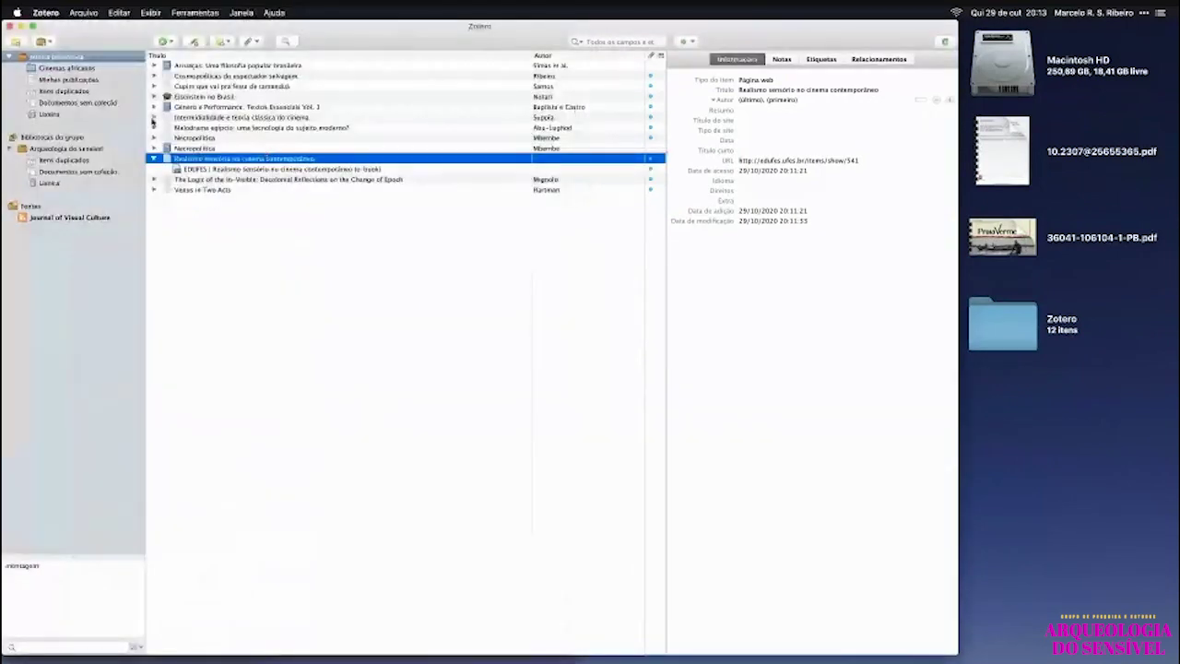
pyautogui.click(66, 68)
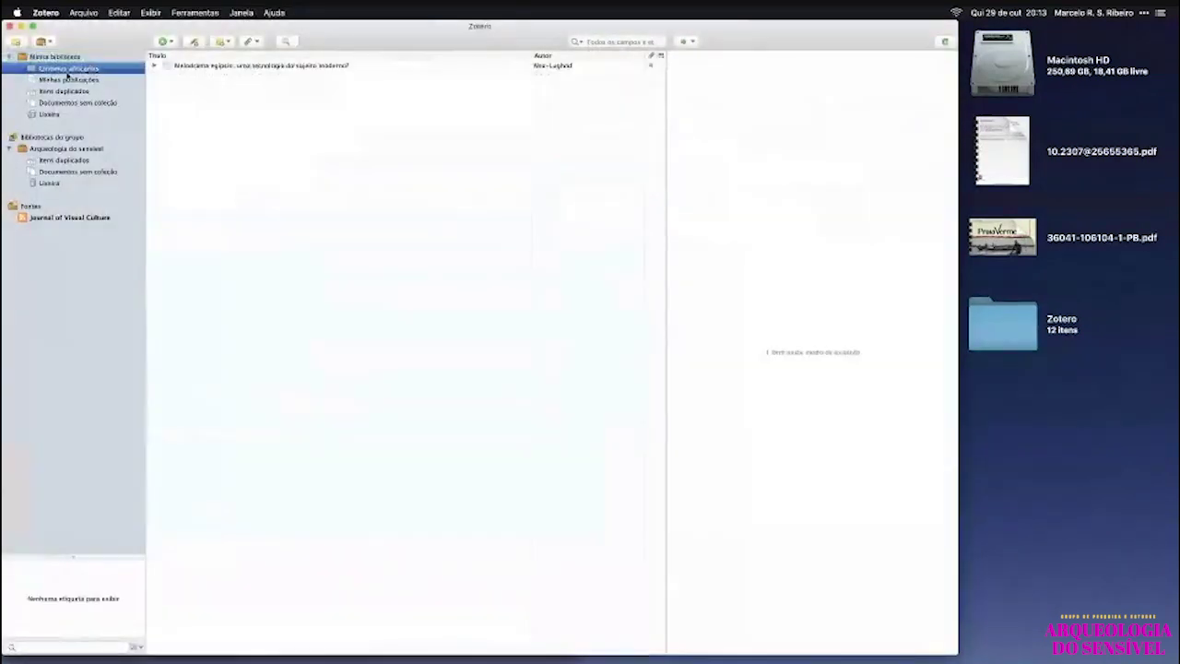
pyautogui.click(16, 43)
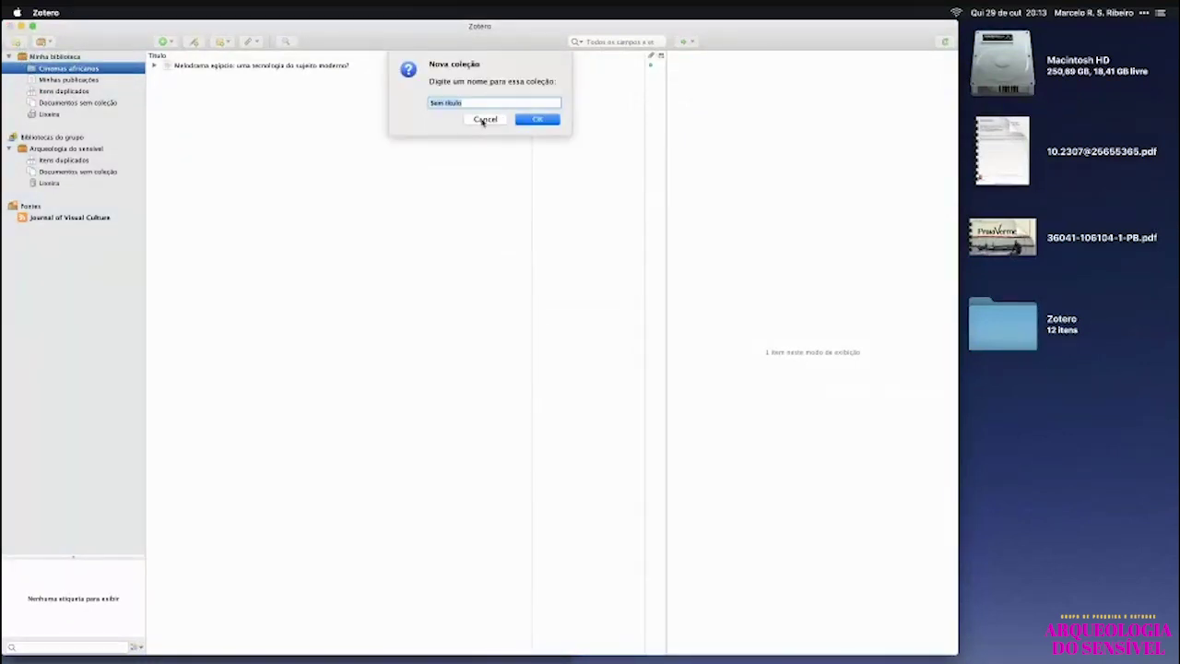
pyautogui.click(483, 120)
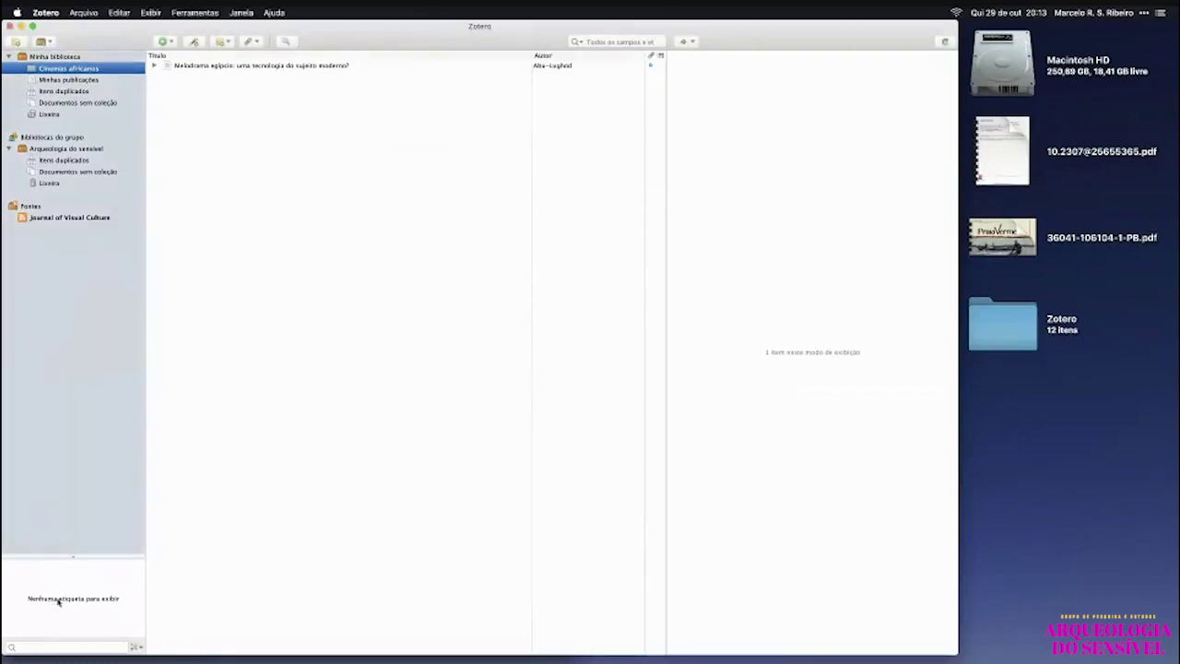
pyautogui.click(248, 66)
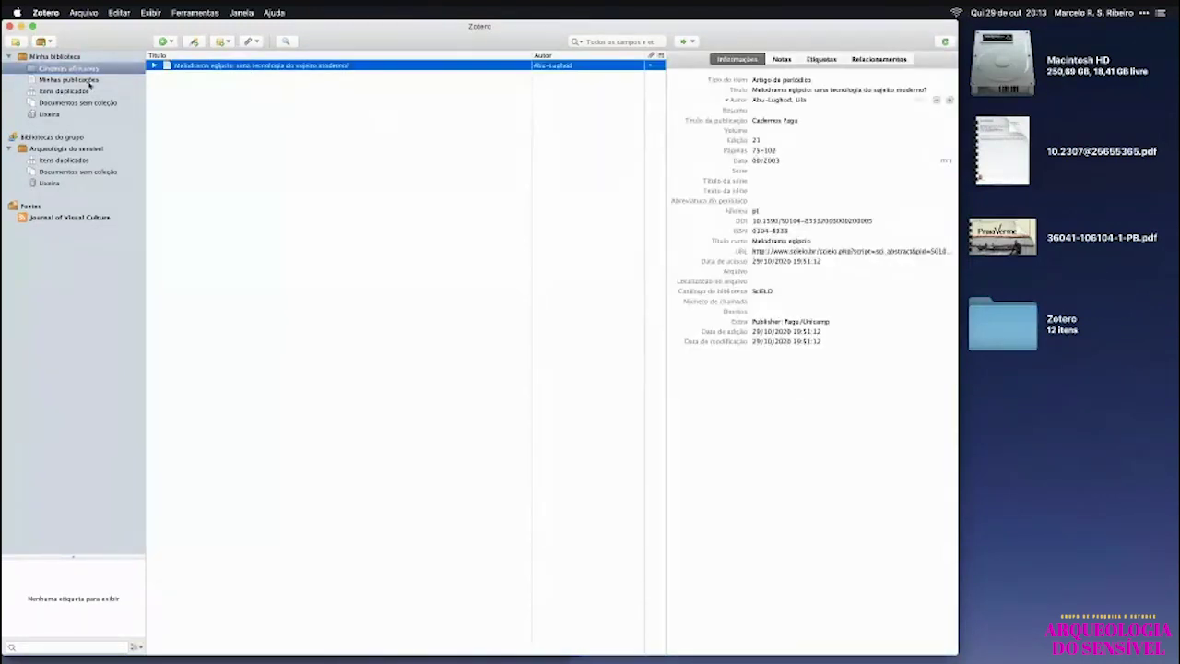
pyautogui.click(40, 73)
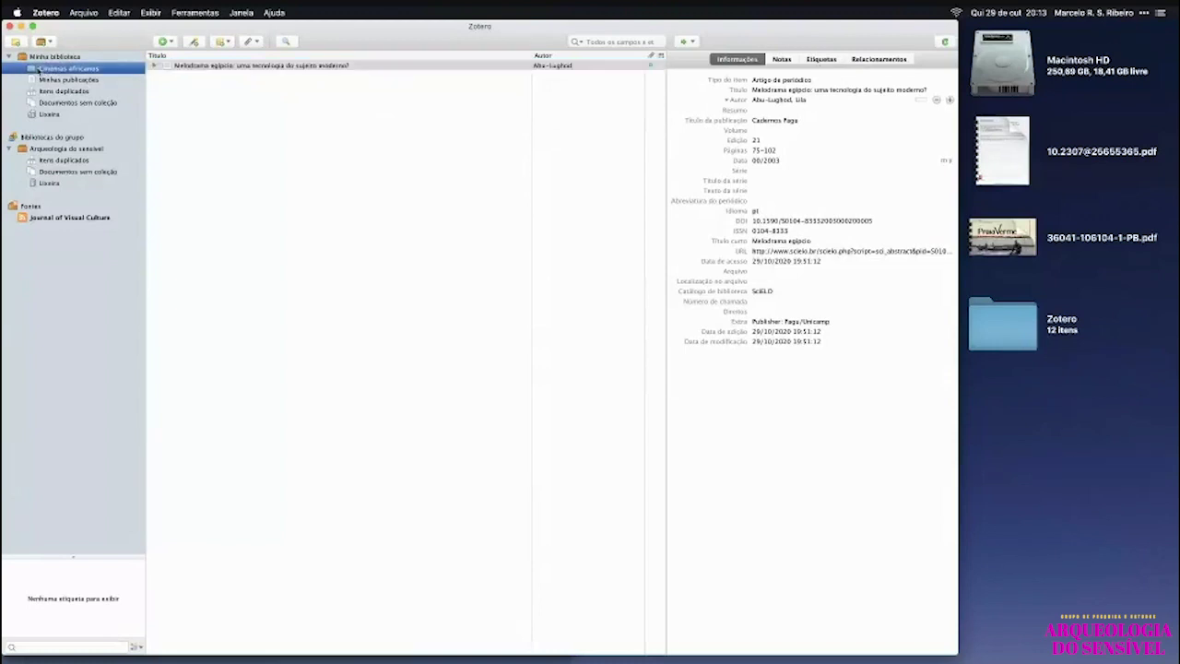
# Create a new collection named COMA97 in the personal library.
pyautogui.click(16, 41)
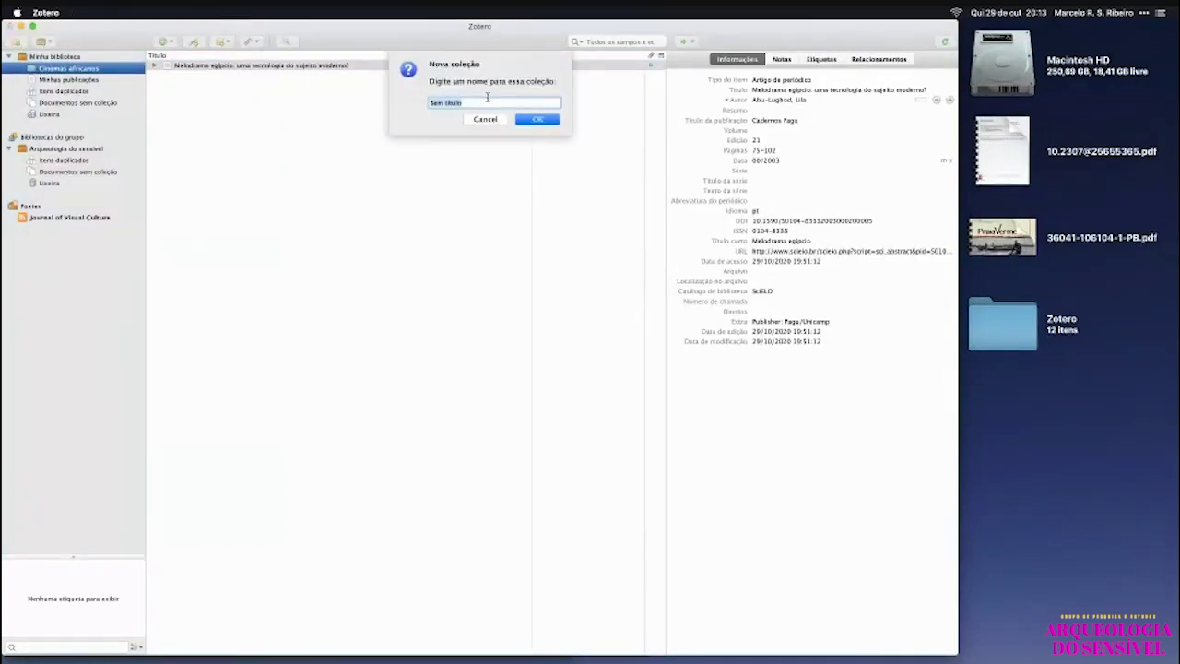
pyautogui.write('COMA97')
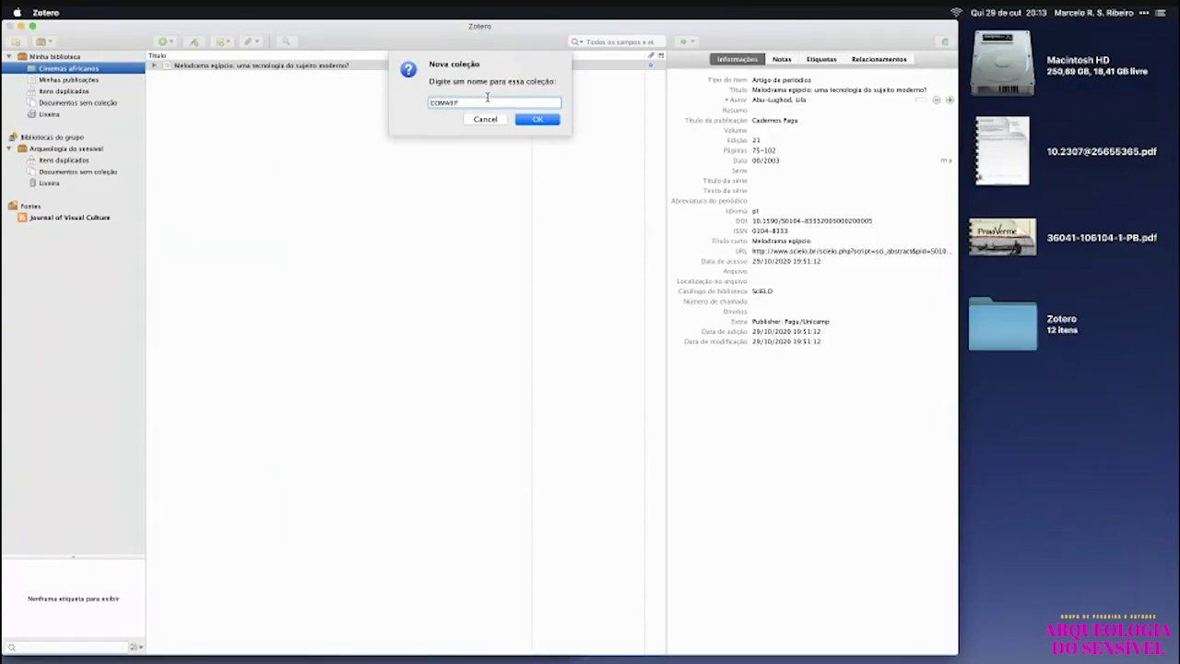
pyautogui.press('Return')
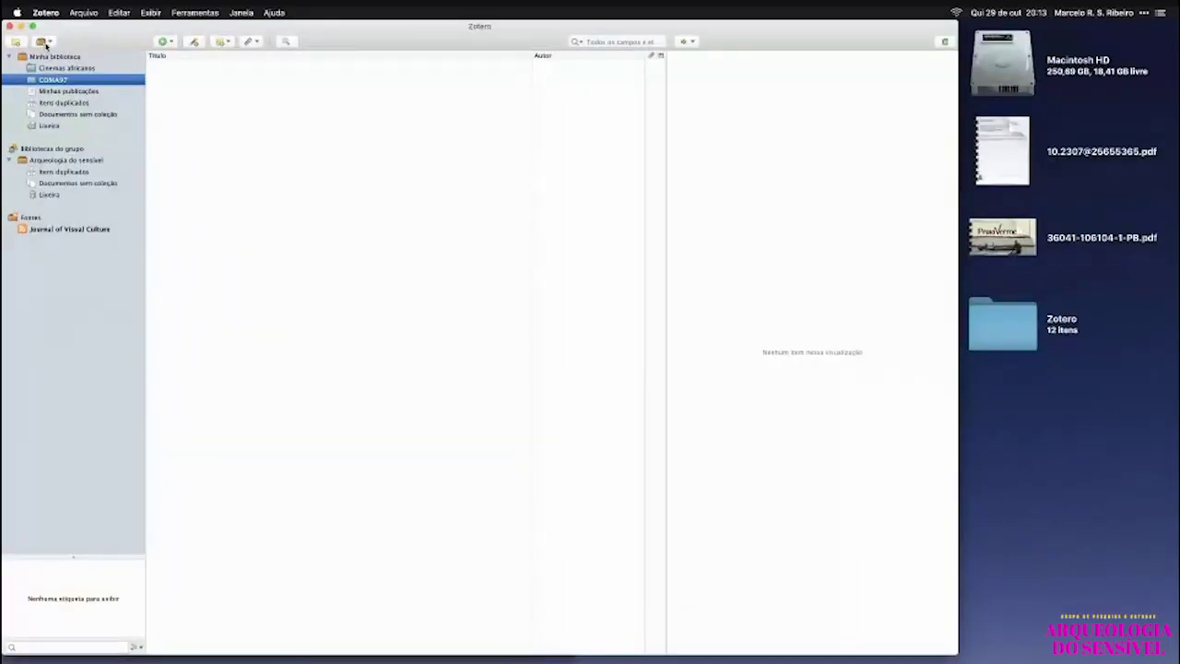
# View the new-library options, the Arqueologia do sensível group library and the COMA97 collection.
pyautogui.click(44, 41)
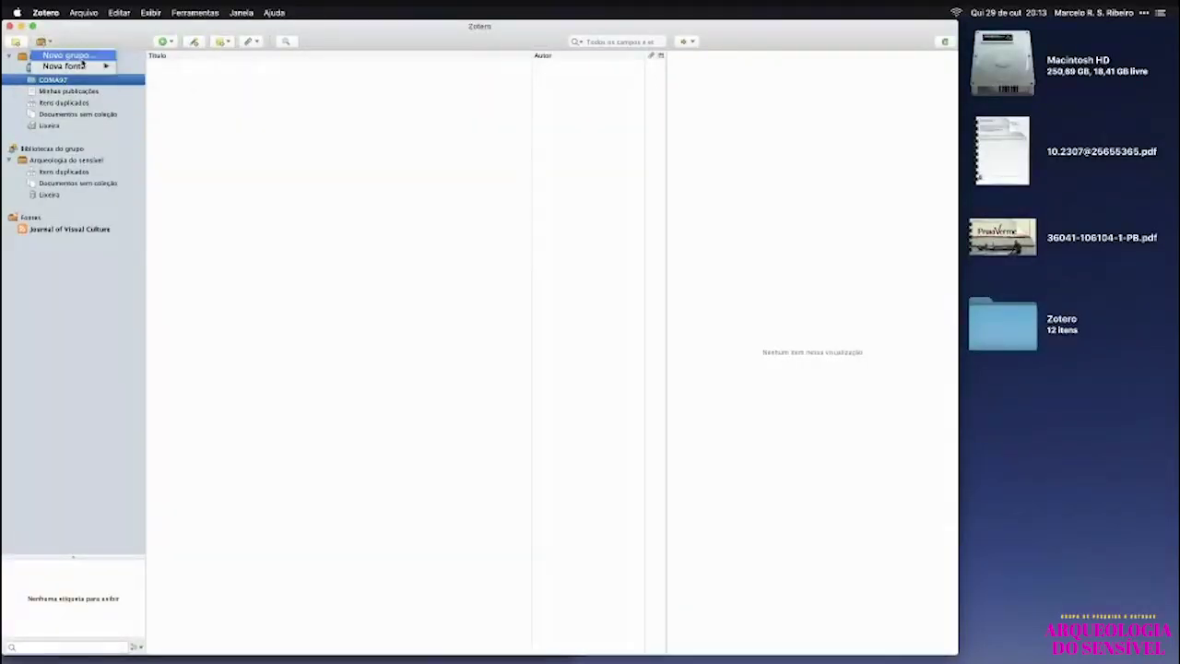
pyautogui.click(109, 321)
pyautogui.click(35, 160)
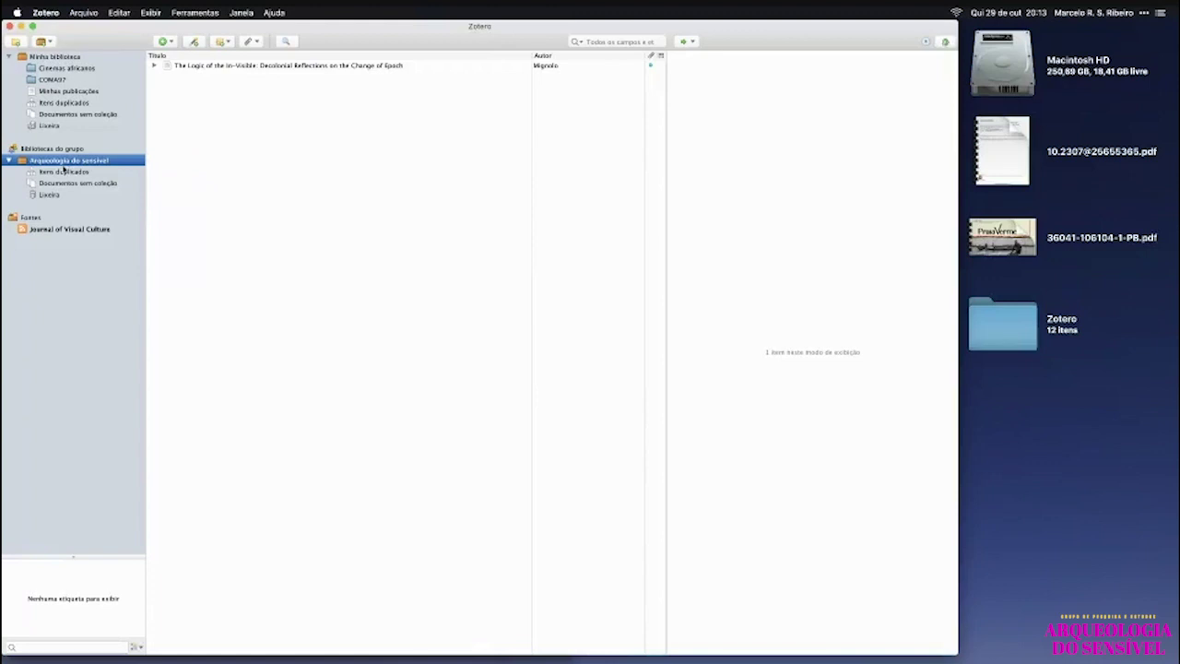
pyautogui.click(67, 80)
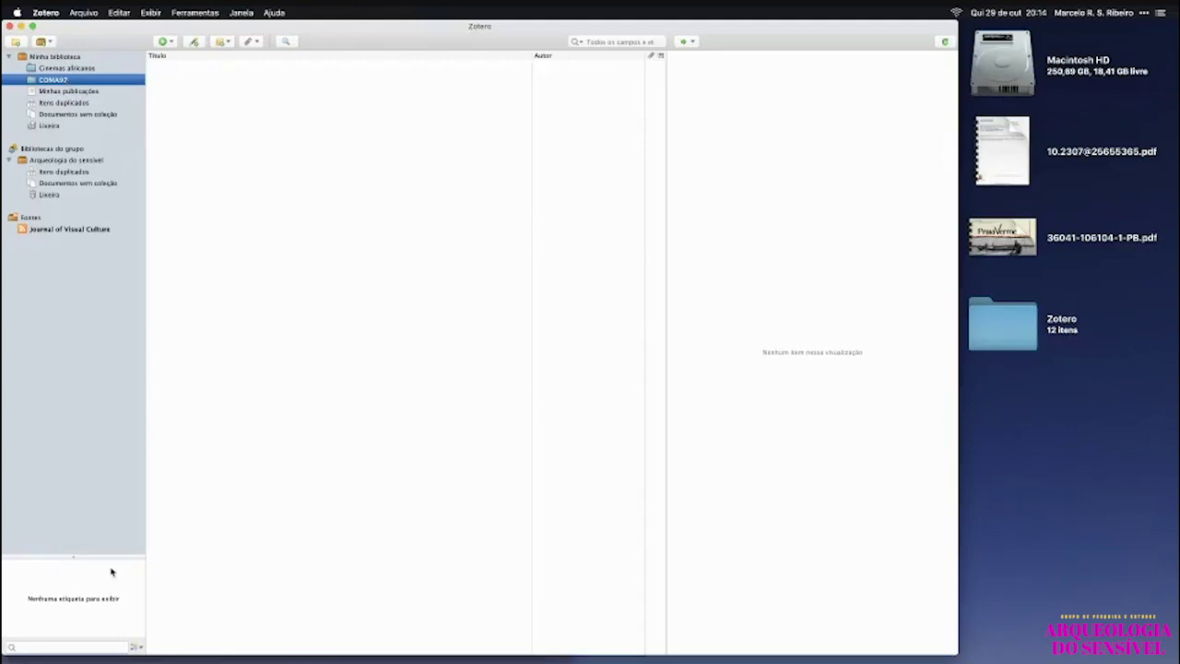
# Add the tags melodrama and Egito to the Melodrama egípcio article in the Cinemas africanos collection.
pyautogui.click(79, 69)
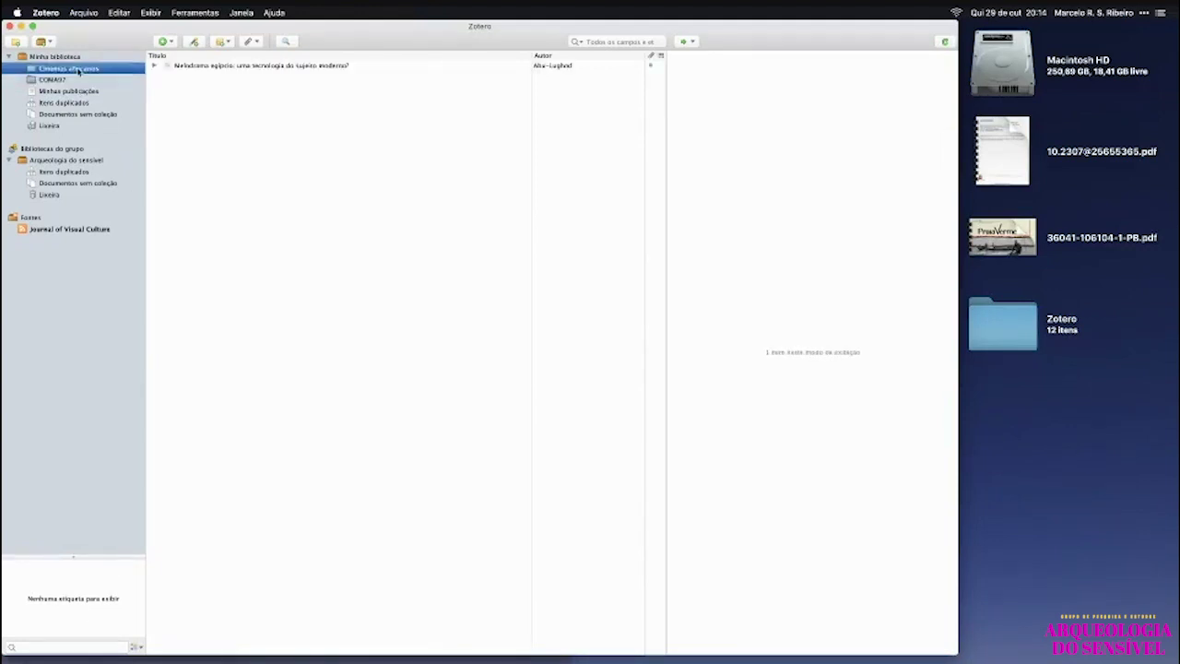
pyautogui.click(215, 67)
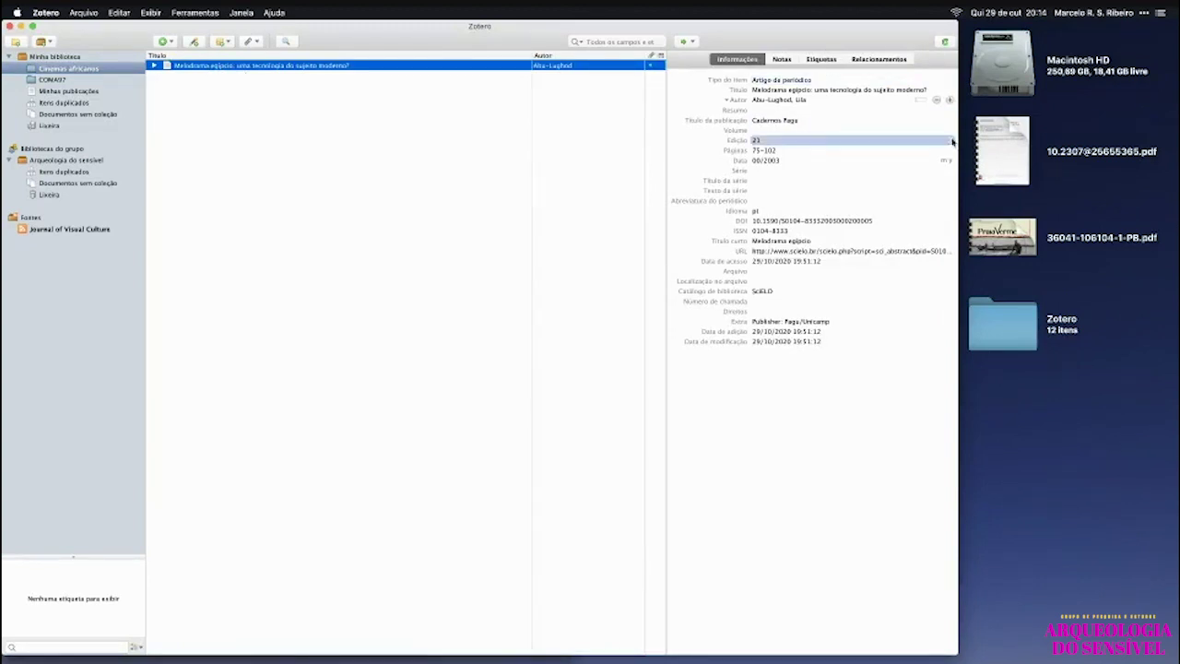
pyautogui.click(823, 59)
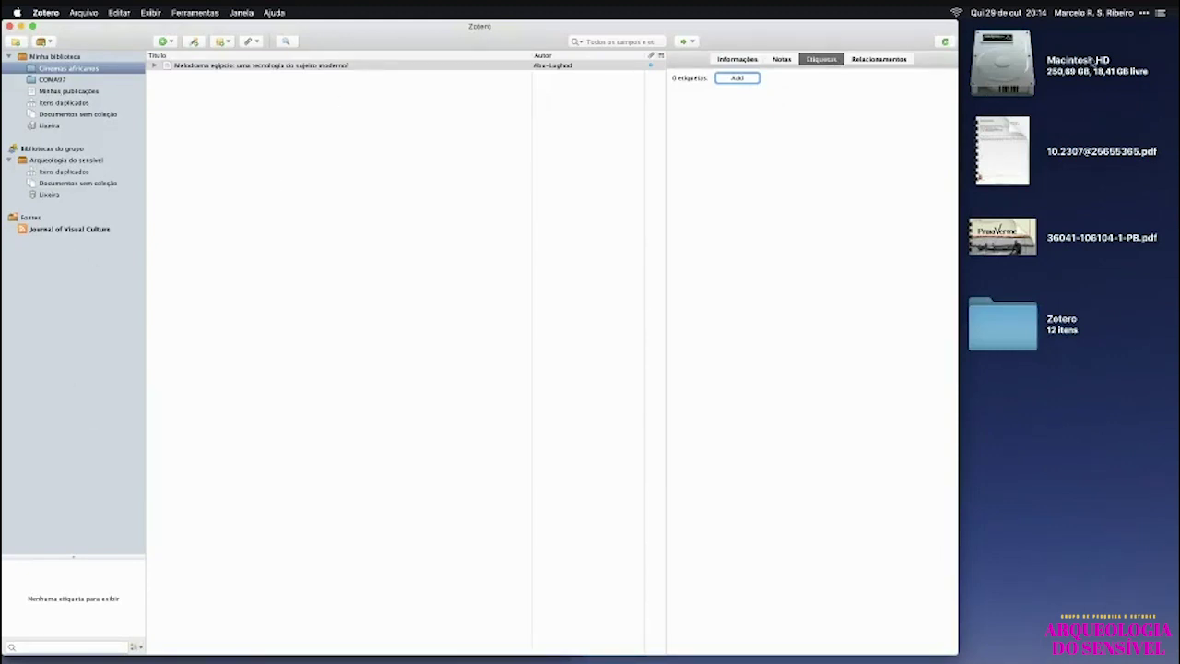
pyautogui.click(737, 78)
pyautogui.write('melo')
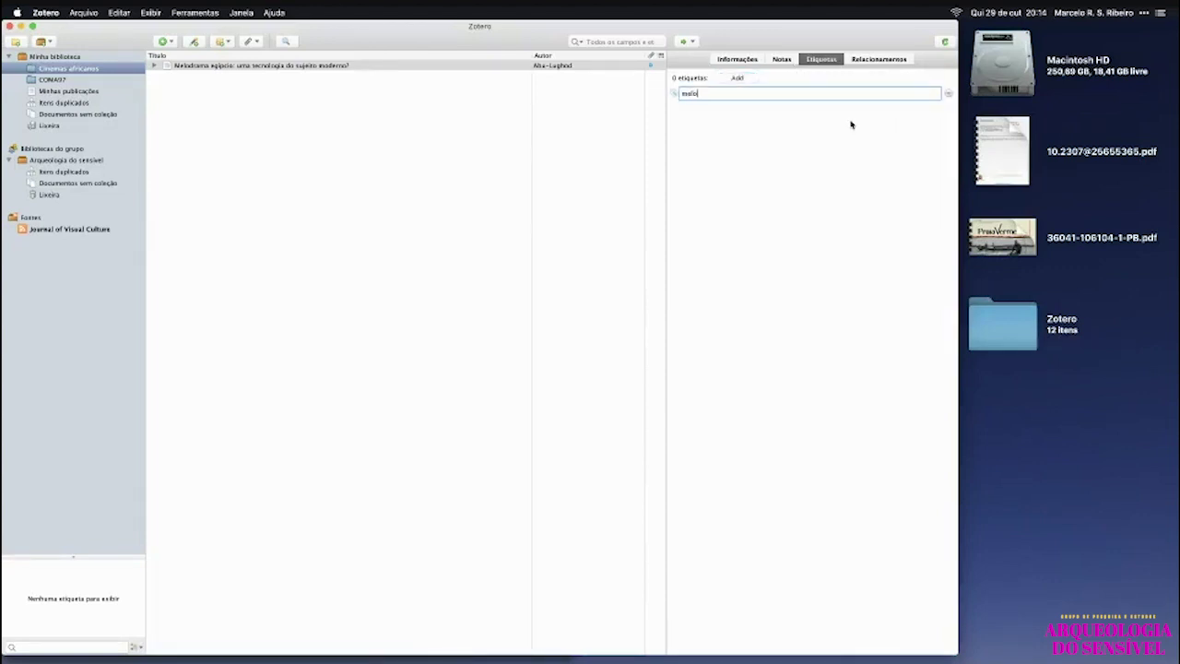
pyautogui.write('drama')
pyautogui.press('Return')
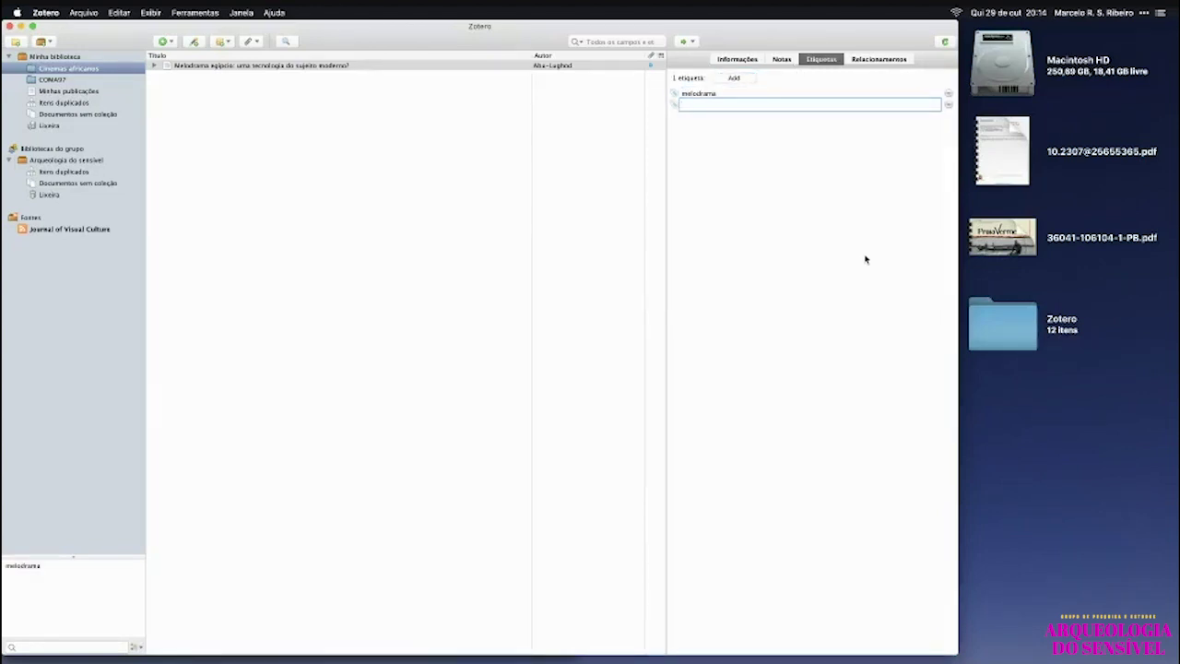
pyautogui.write('Egito')
pyautogui.press('Return')
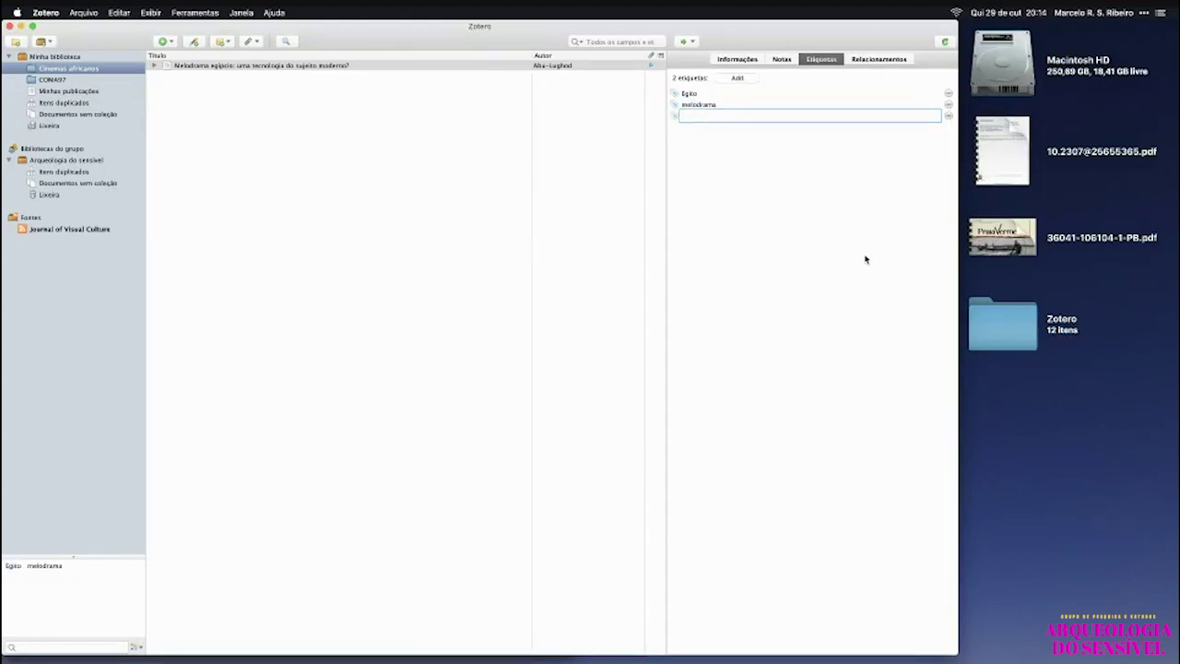
pyautogui.click(455, 334)
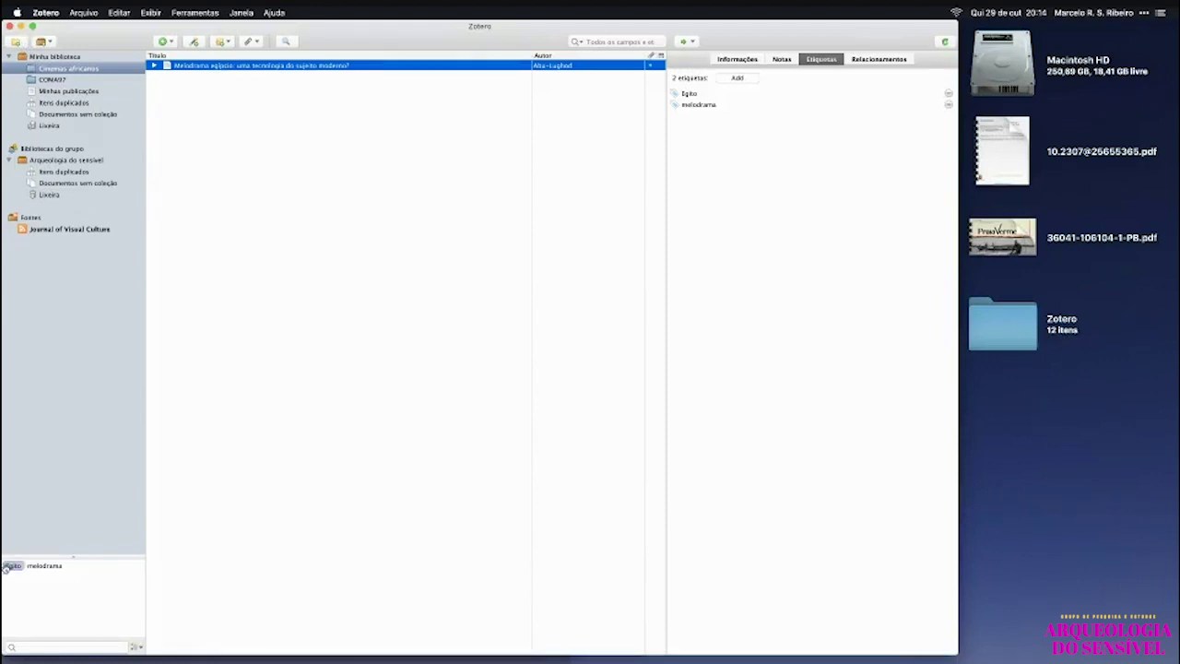
# Filter the whole personal library by the montagem tag, inspect the matching article's tags, and clear the filter.
pyautogui.click(56, 58)
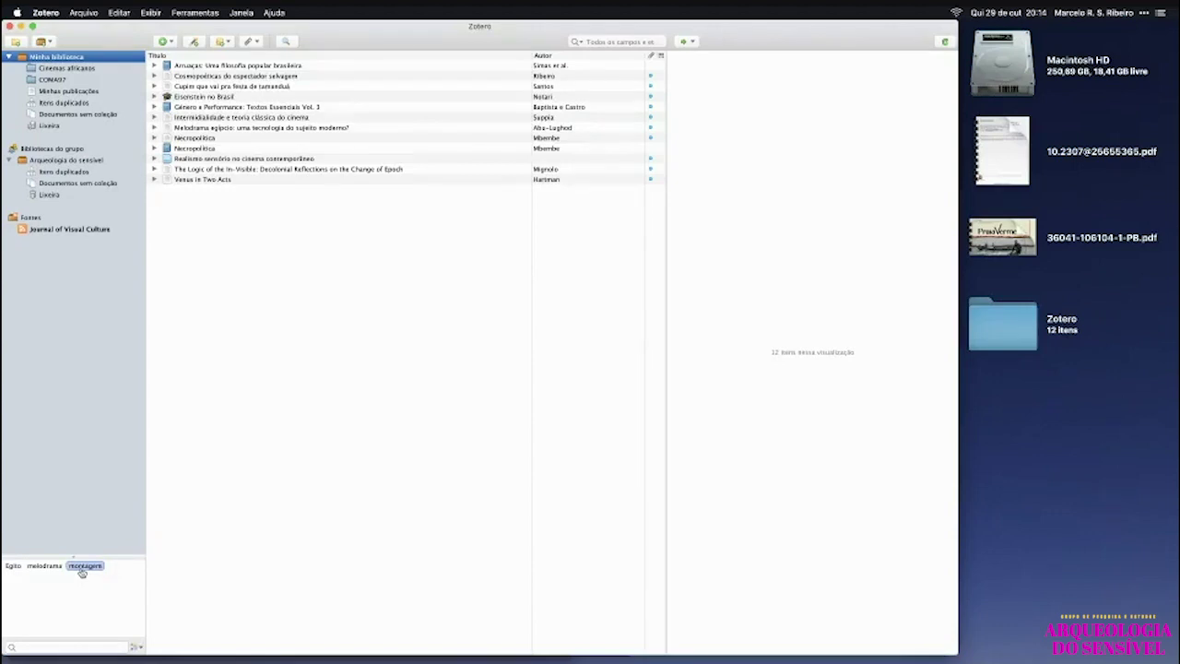
pyautogui.click(277, 65)
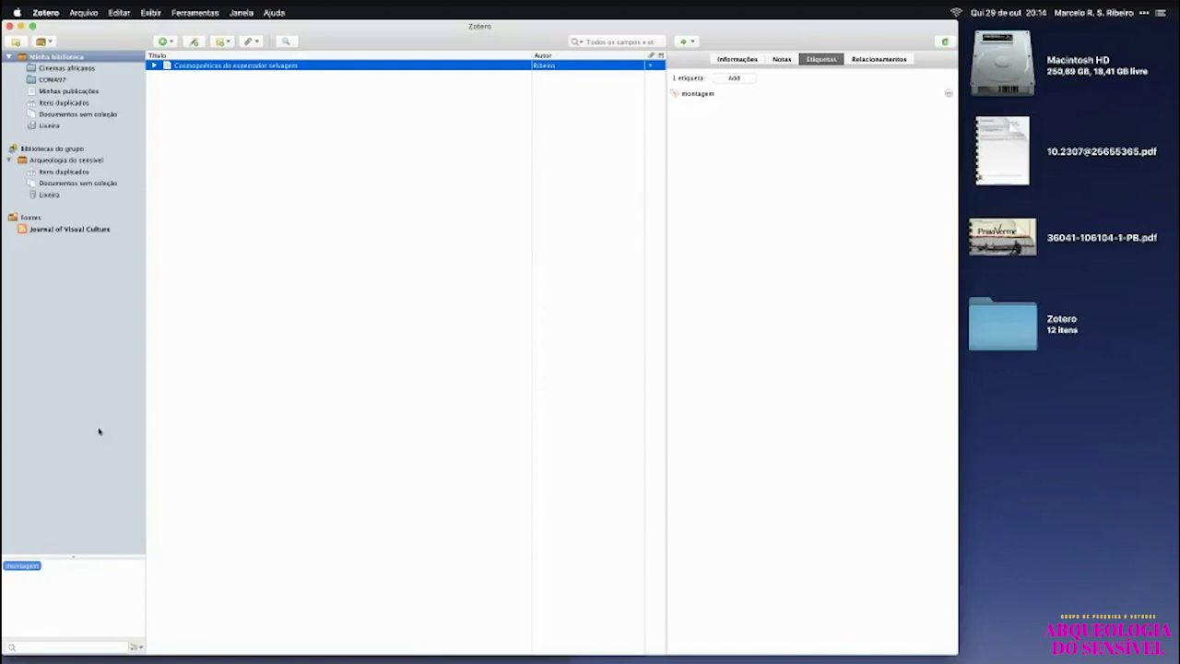
pyautogui.click(21, 565)
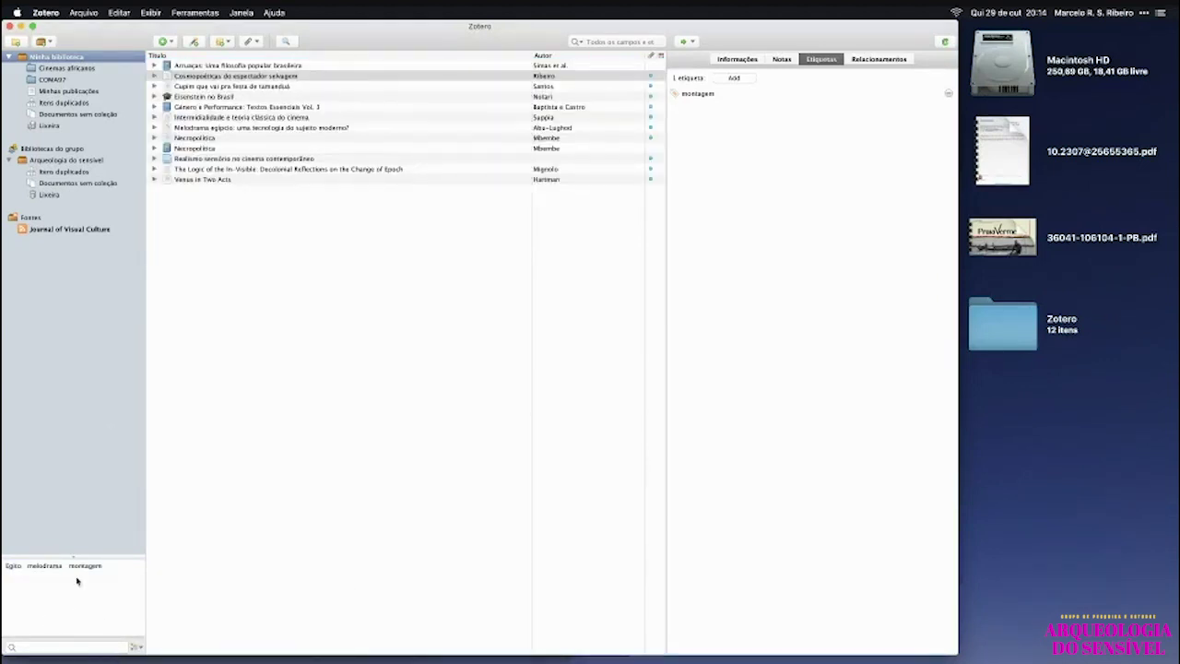
# Search the library's tags for "Egit", clear the search, and view the tag selector's display options.
pyautogui.click(98, 645)
pyautogui.write('Egit')
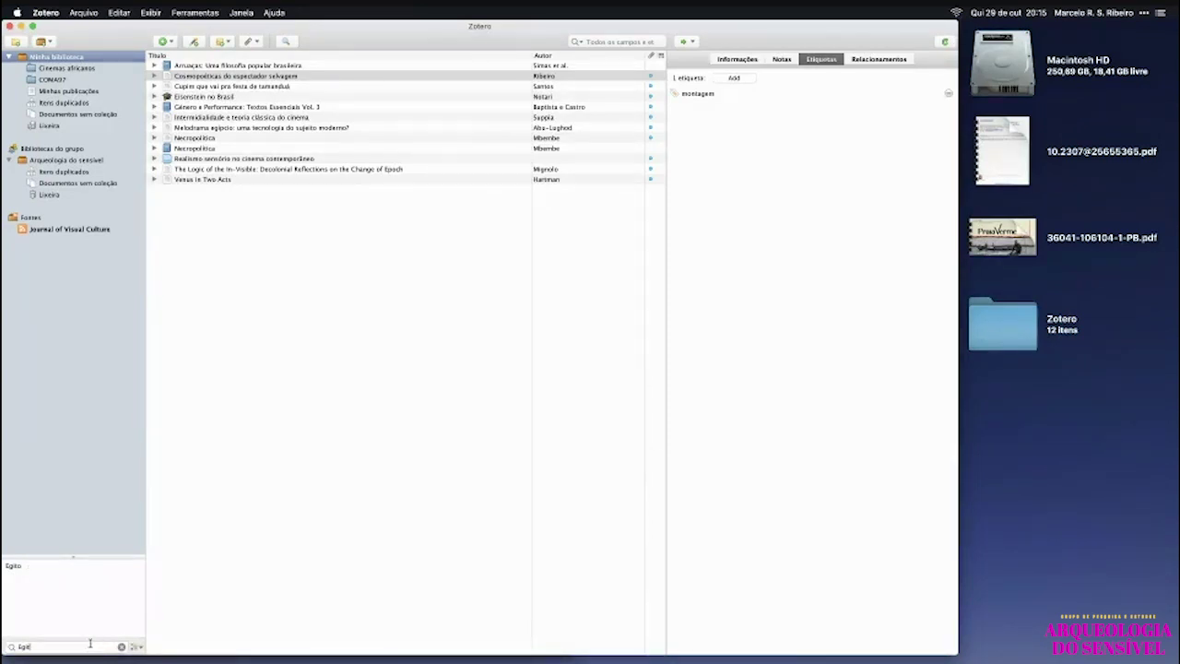
pyautogui.click(16, 569)
pyautogui.click(16, 568)
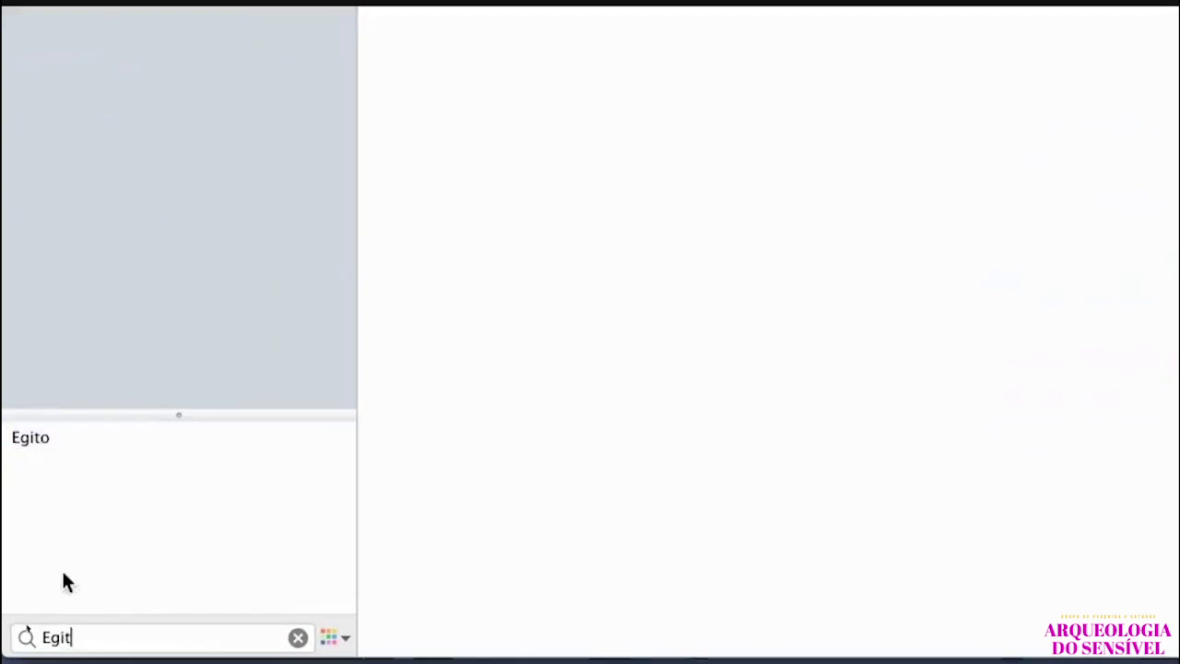
pyautogui.click(298, 638)
pyautogui.click(345, 639)
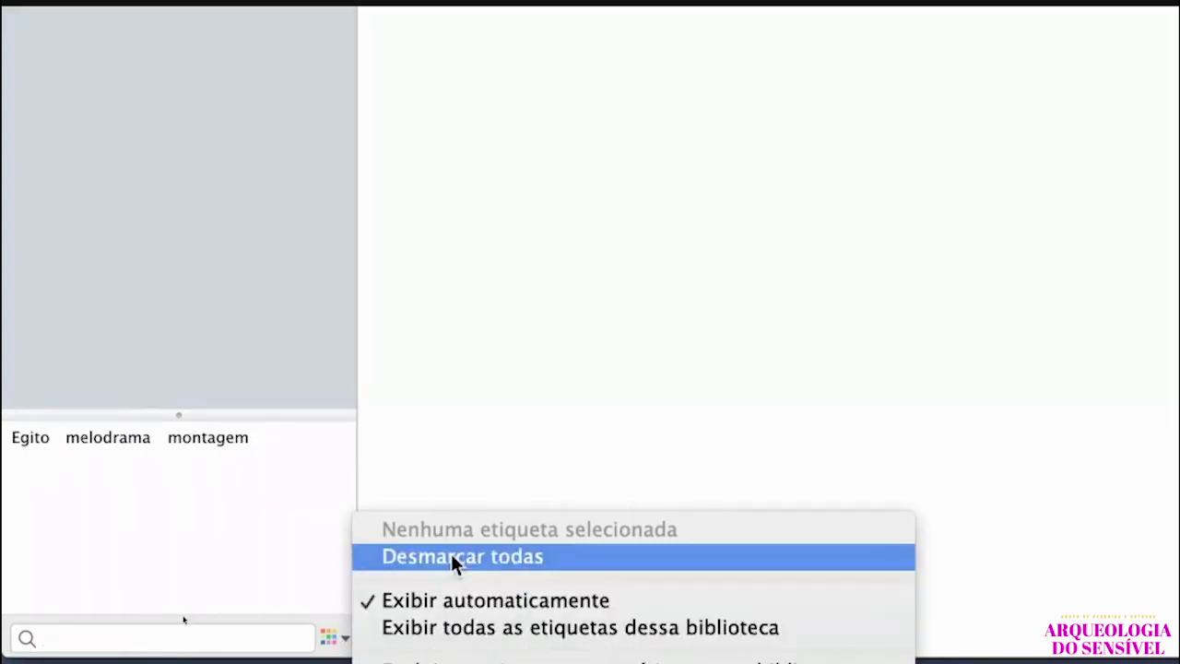
pyautogui.click(194, 555)
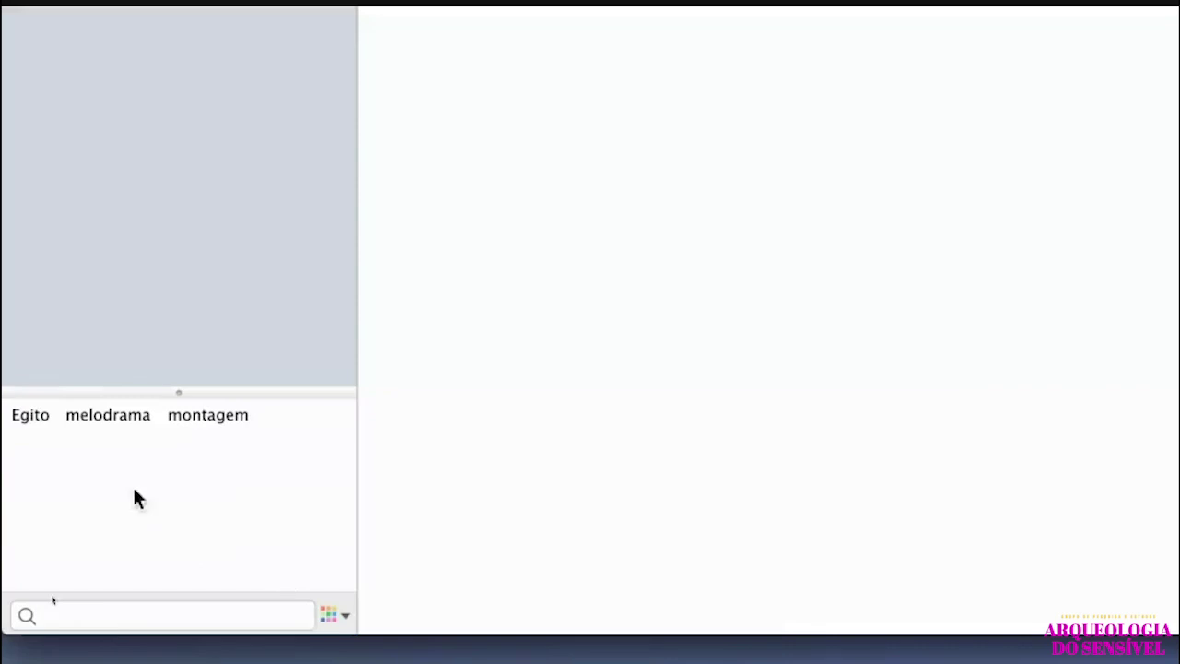
# Filter the library by the Egito and melodrama tags combined, clear both, and filter by melodrama alone.
pyautogui.click(38, 420)
pyautogui.click(105, 428)
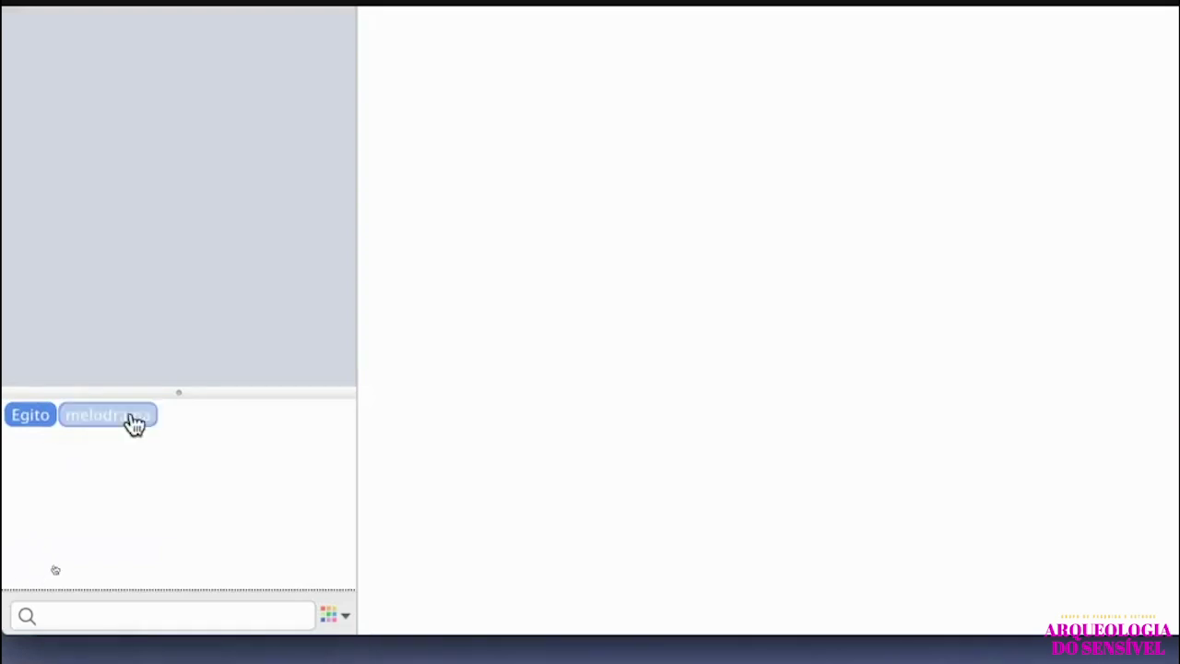
pyautogui.click(129, 424)
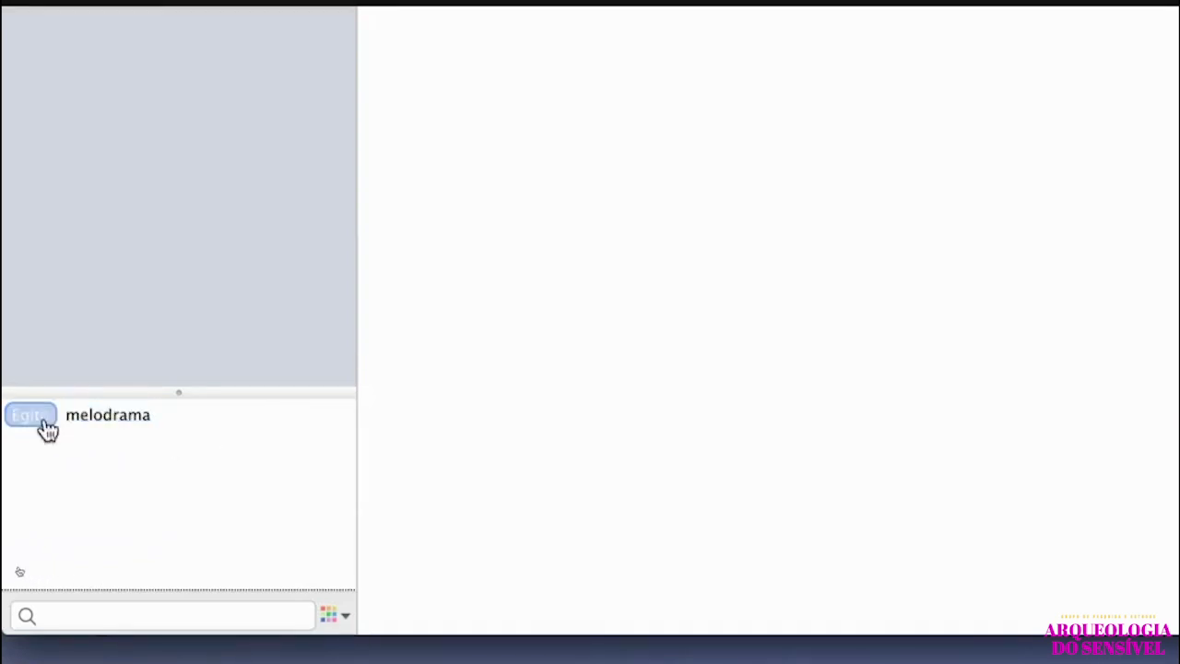
pyautogui.click(42, 420)
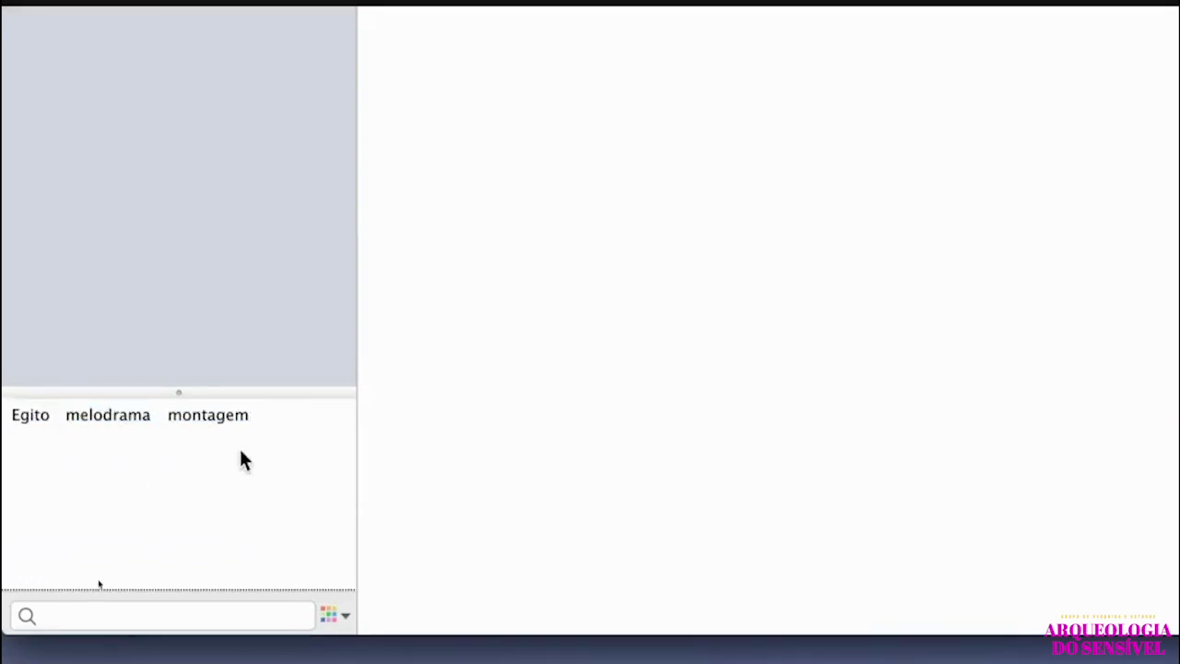
pyautogui.click(90, 420)
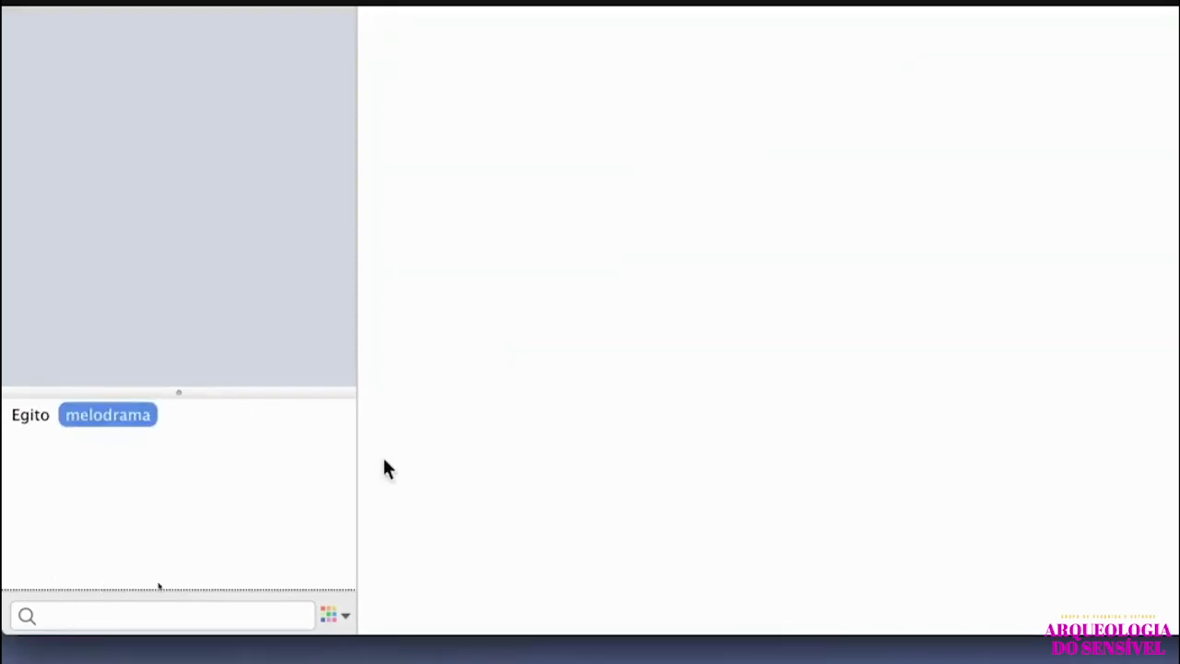
# Combine the Egito tag with the melodrama filter, and clear both tags to show the whole library.
pyautogui.click(30, 419)
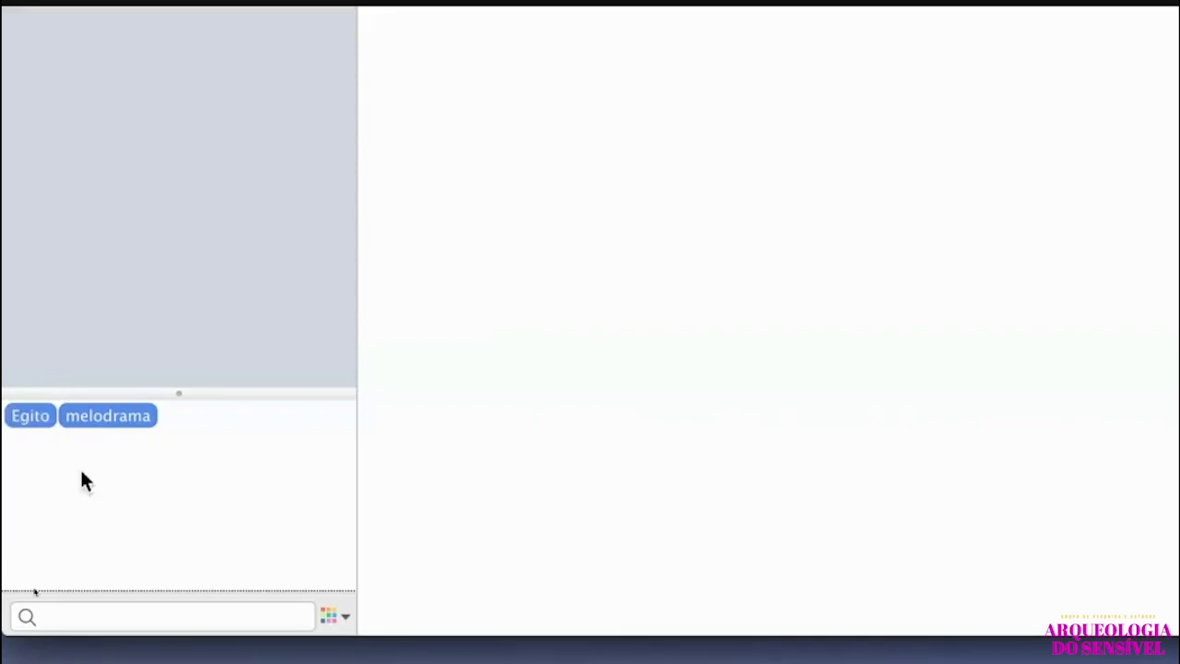
pyautogui.click(37, 420)
pyautogui.click(100, 421)
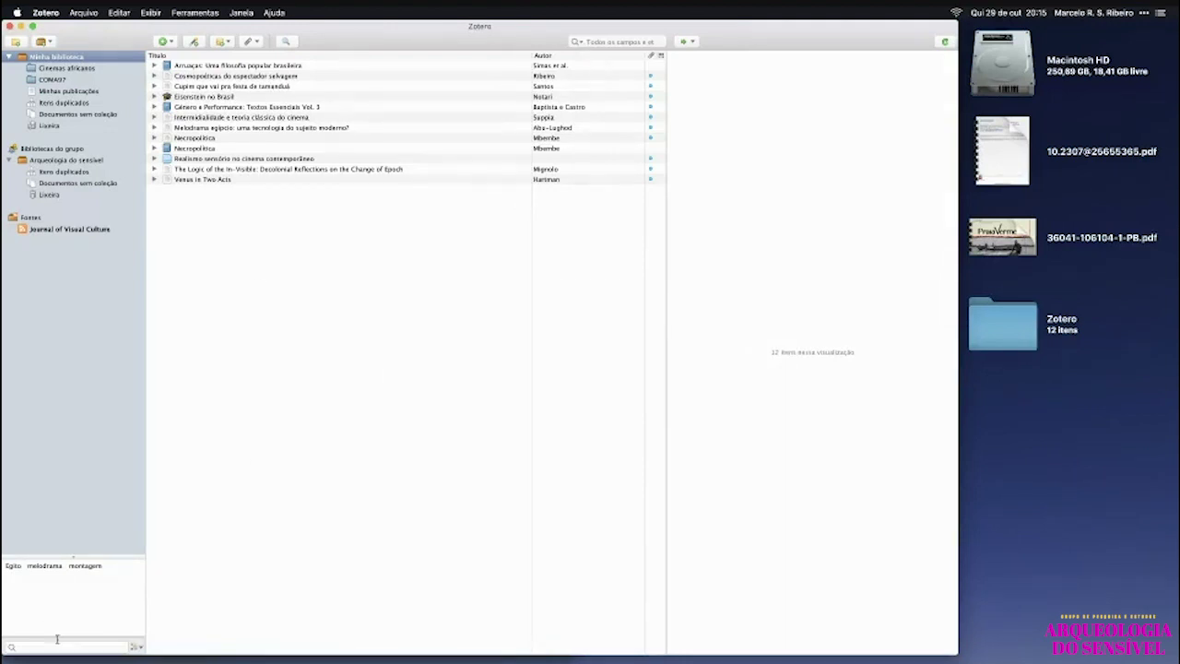
# Switch to Chrome to check the workshop outline, and return to the library's quick search in Zotero.
pyautogui.press('super+Tab')
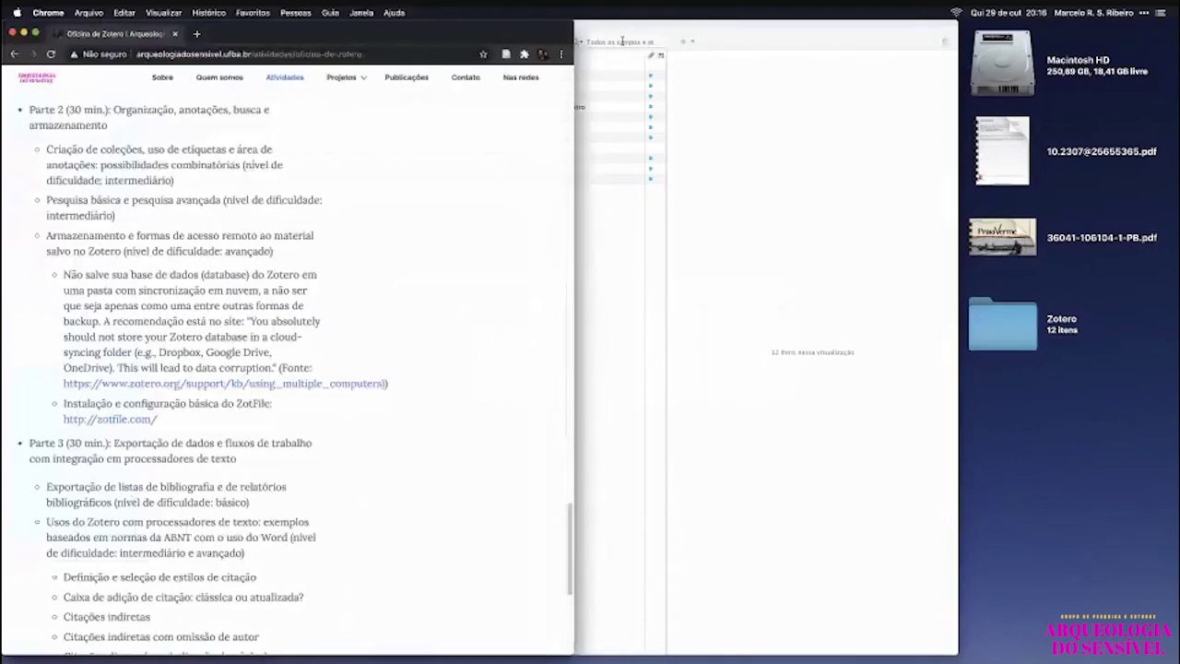
pyautogui.click(622, 41)
pyautogui.click(626, 42)
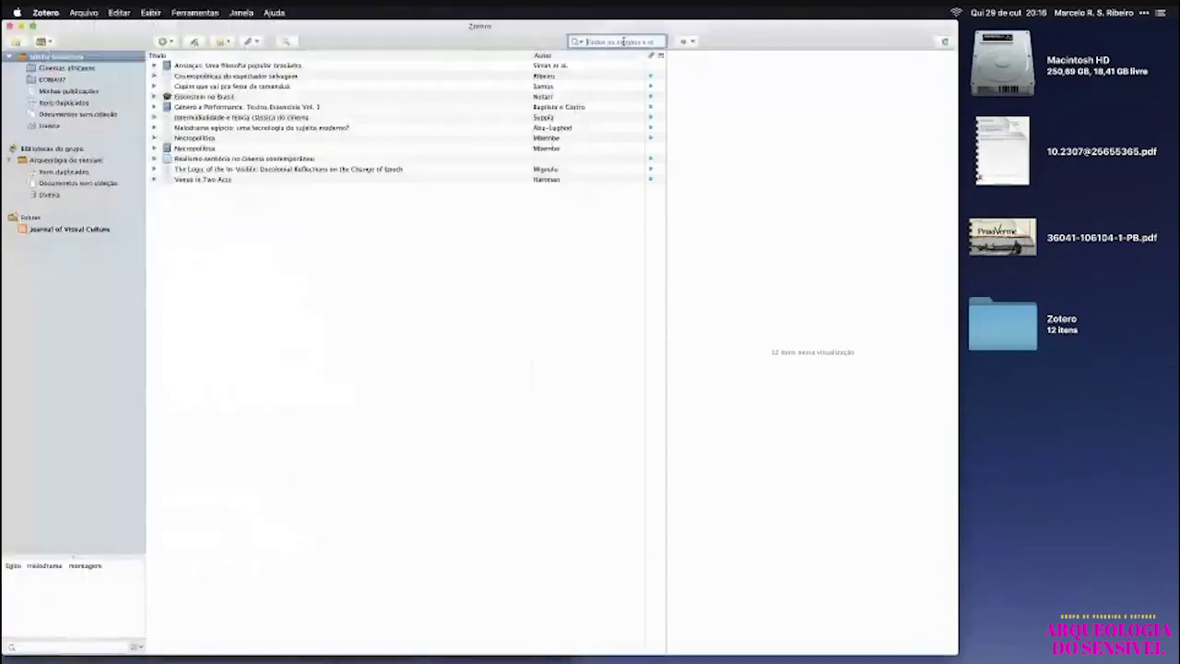
# Try the Tudo scope for the library's quick search, and set the scope to Título, autor, ano.
pyautogui.click(576, 41)
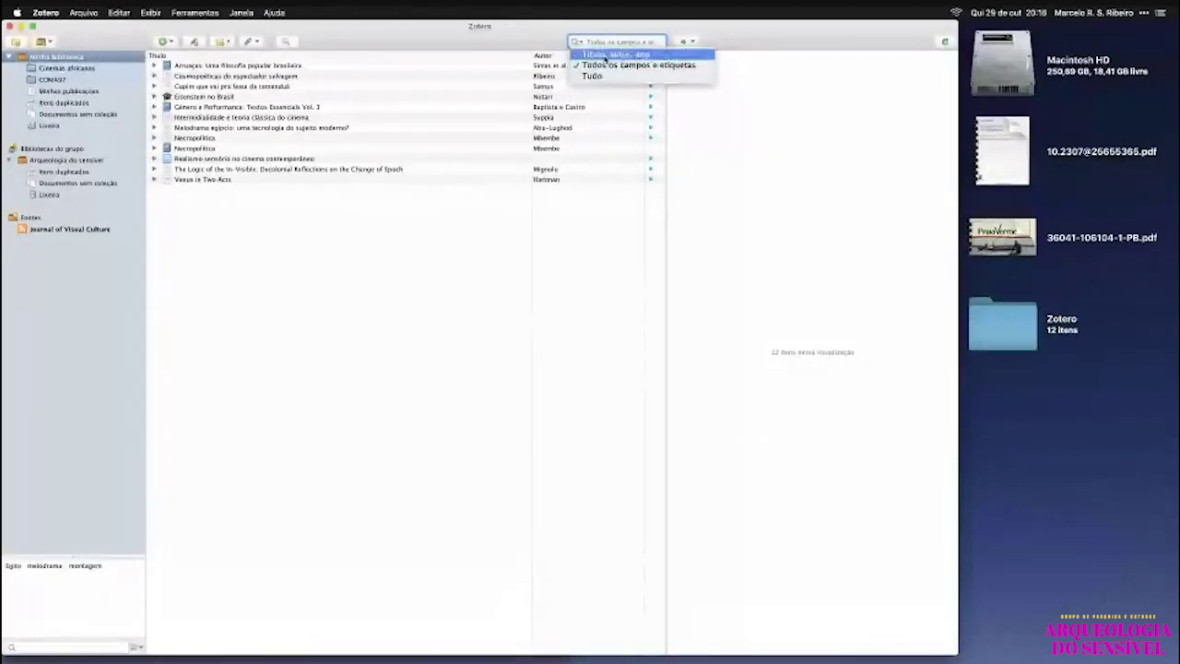
pyautogui.click(653, 57)
pyautogui.click(576, 41)
pyautogui.click(603, 78)
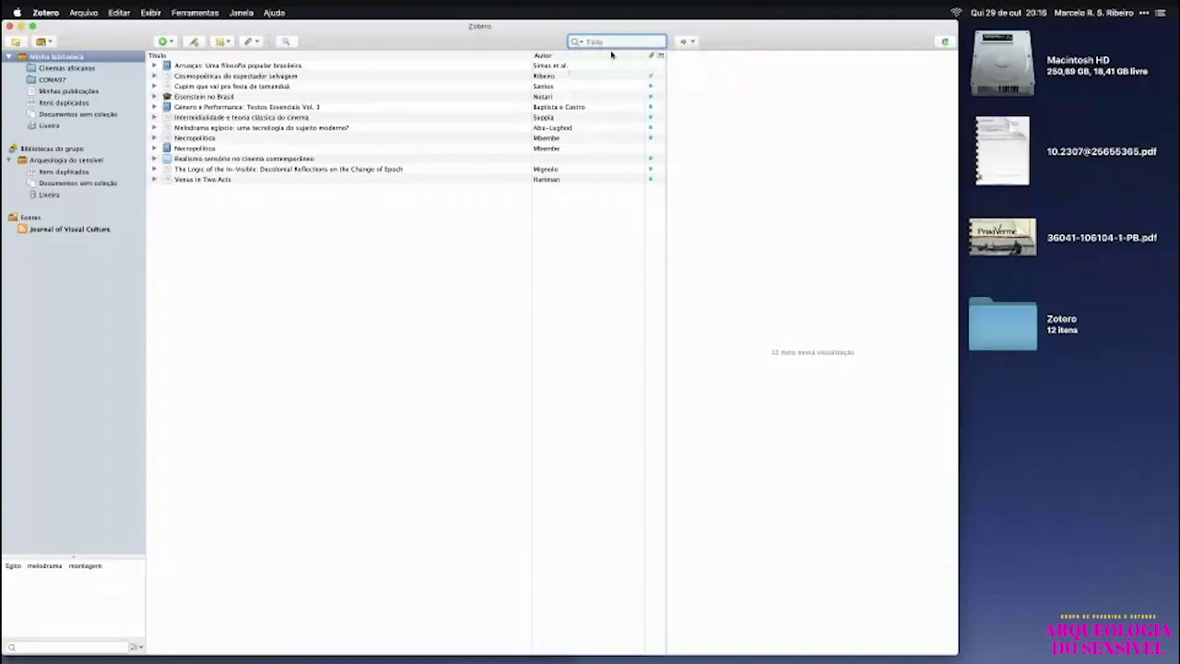
pyautogui.click(576, 42)
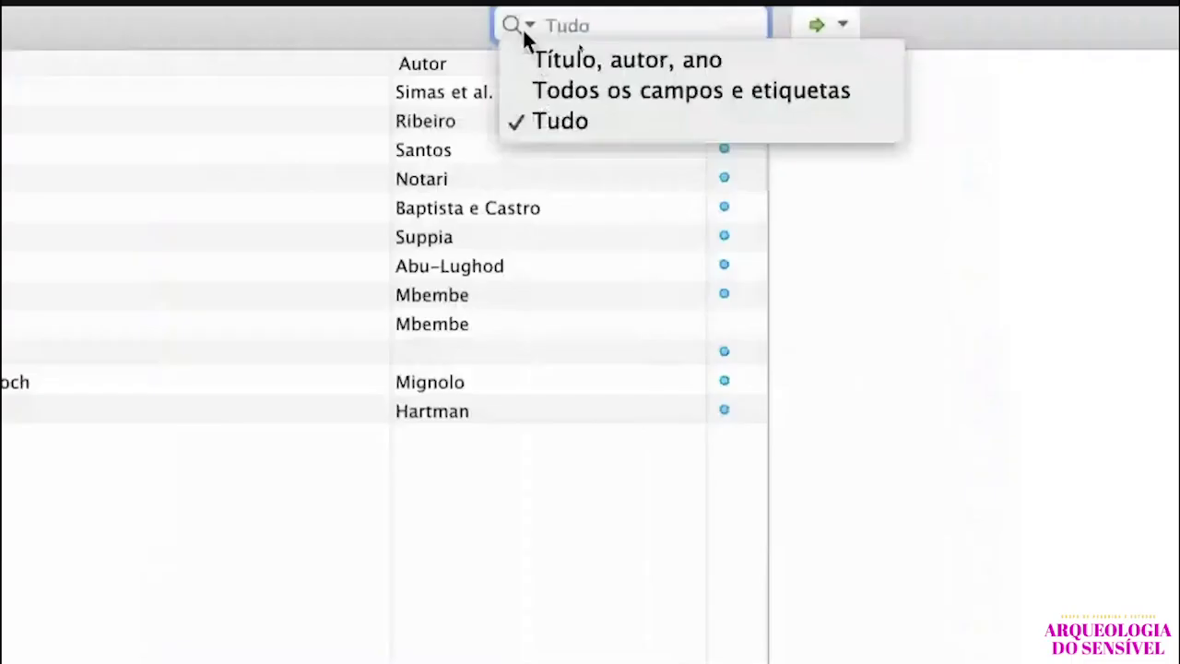
pyautogui.click(567, 61)
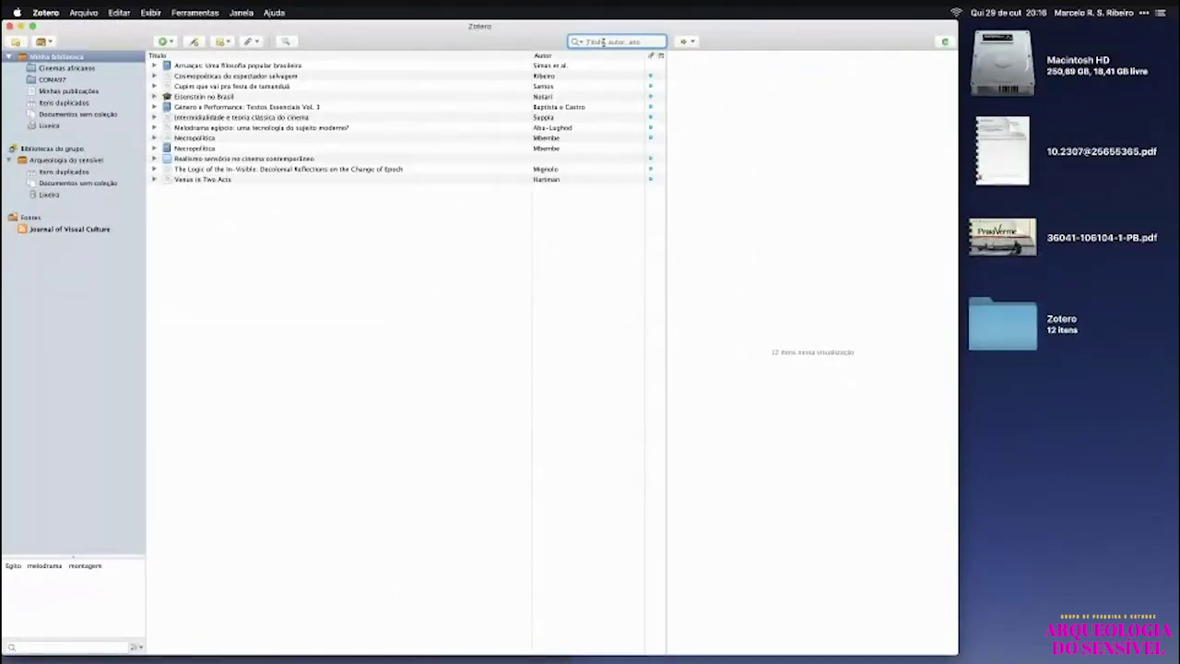
# Search the library for "Melodrama" by title, author and year, and clear the search.
pyautogui.write('Melodrama')
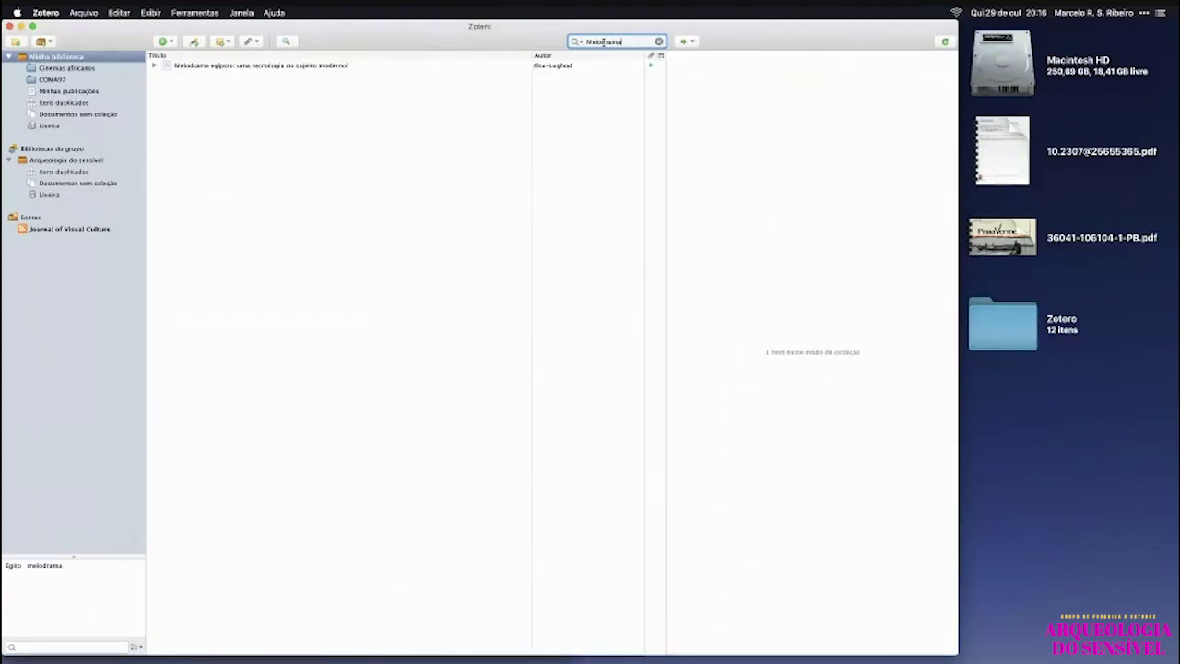
pyautogui.press('Return')
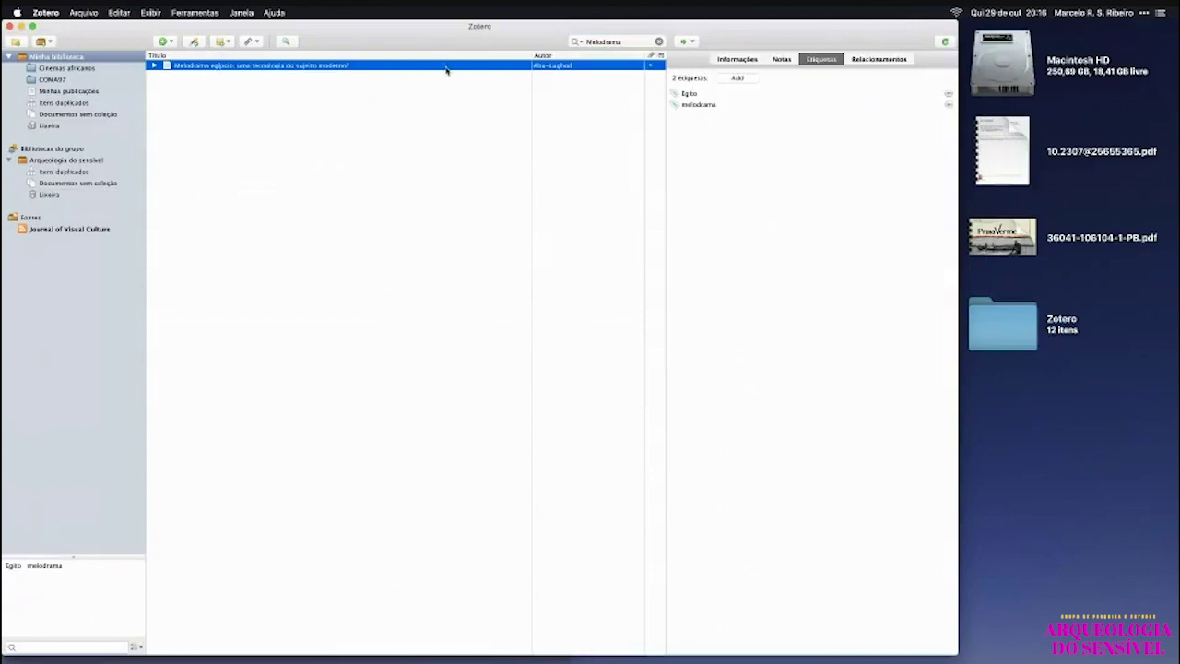
pyautogui.click(659, 43)
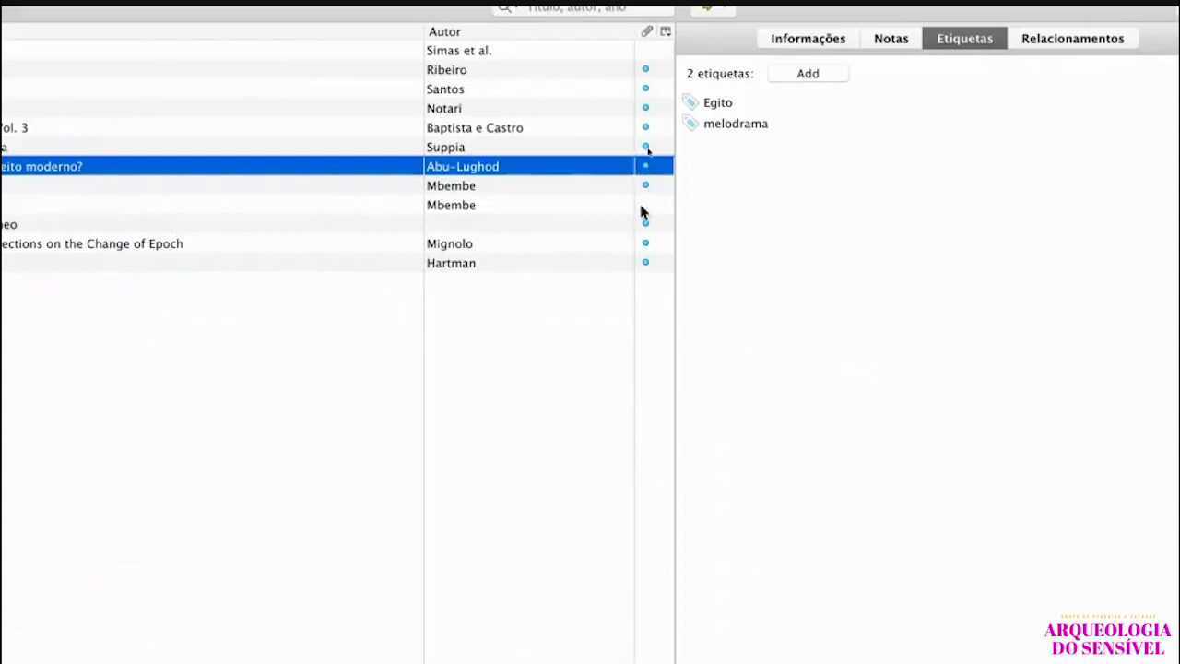
# Examine the tags and item information of the Necropolítica book, Arruaças and the Realismo sensório web page.
pyautogui.click(485, 210)
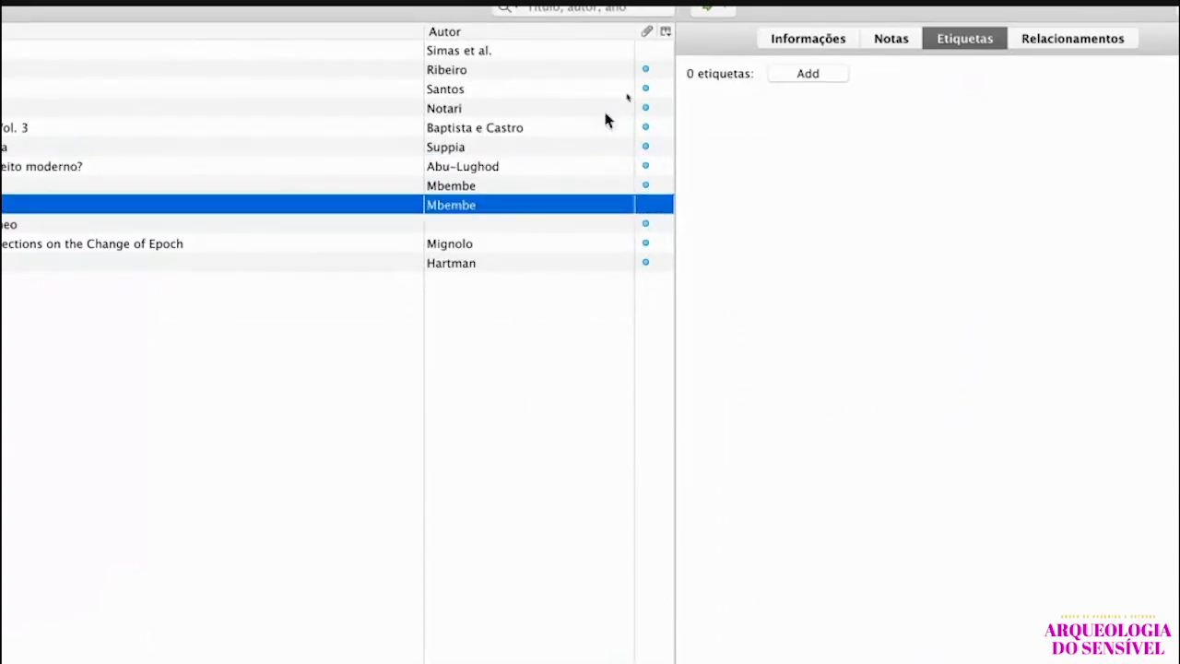
pyautogui.click(582, 53)
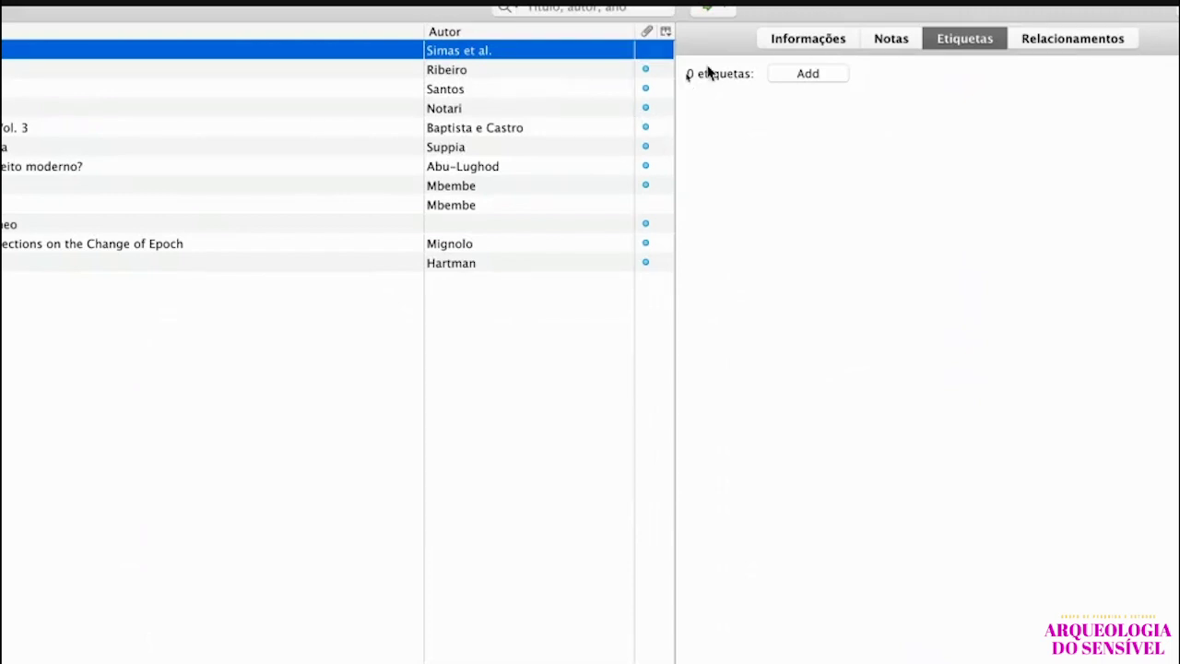
pyautogui.click(811, 44)
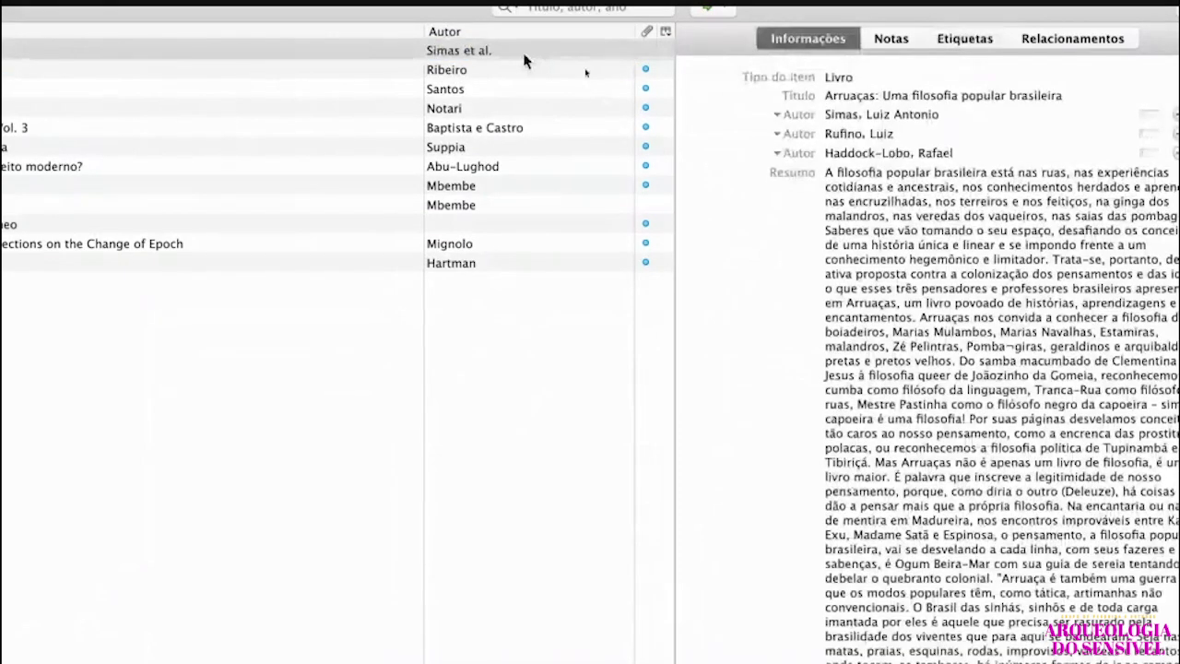
pyautogui.click(503, 227)
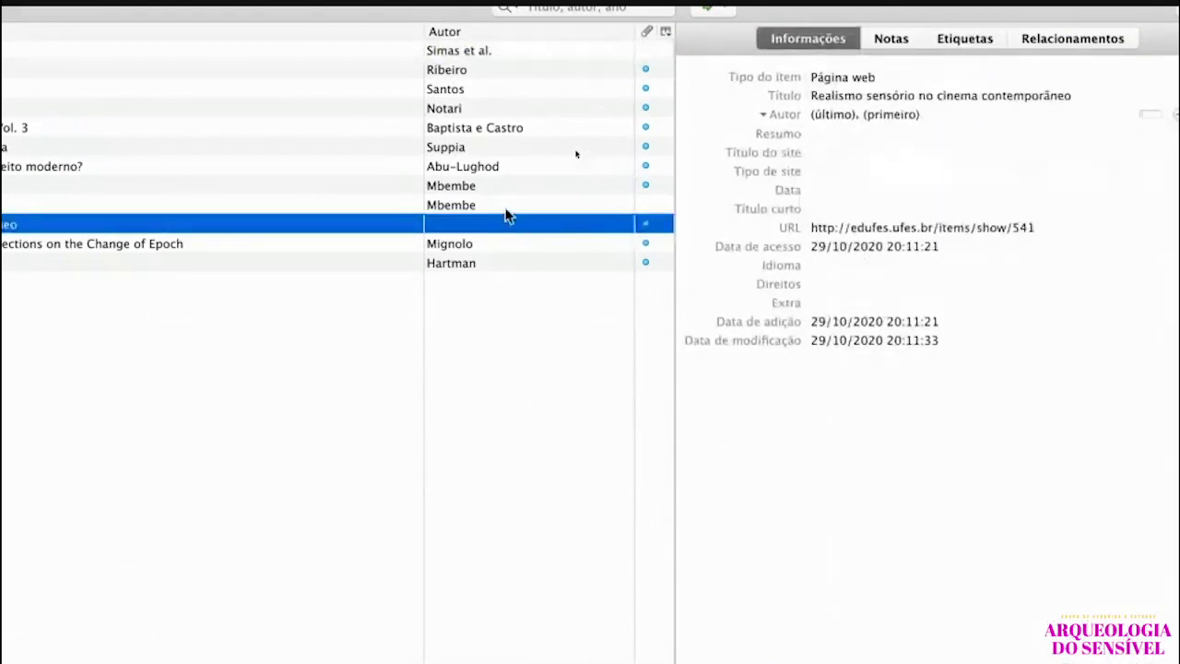
pyautogui.click(582, 210)
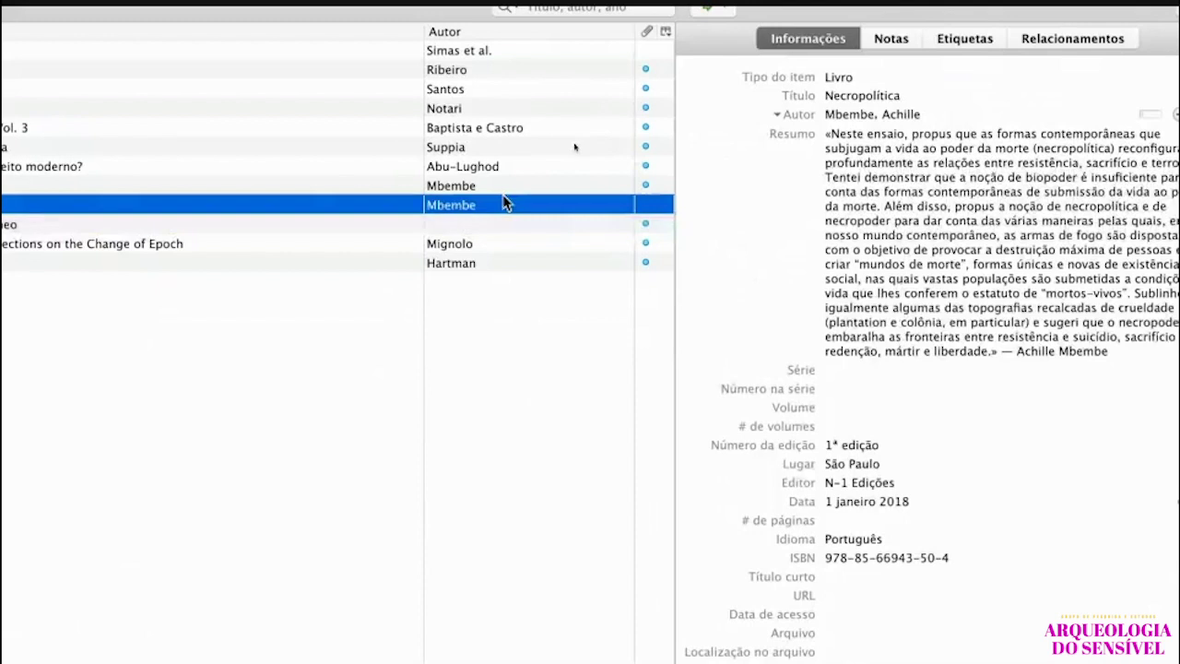
# Show the Data column in the library's item list, and hide it again.
pyautogui.click(667, 34)
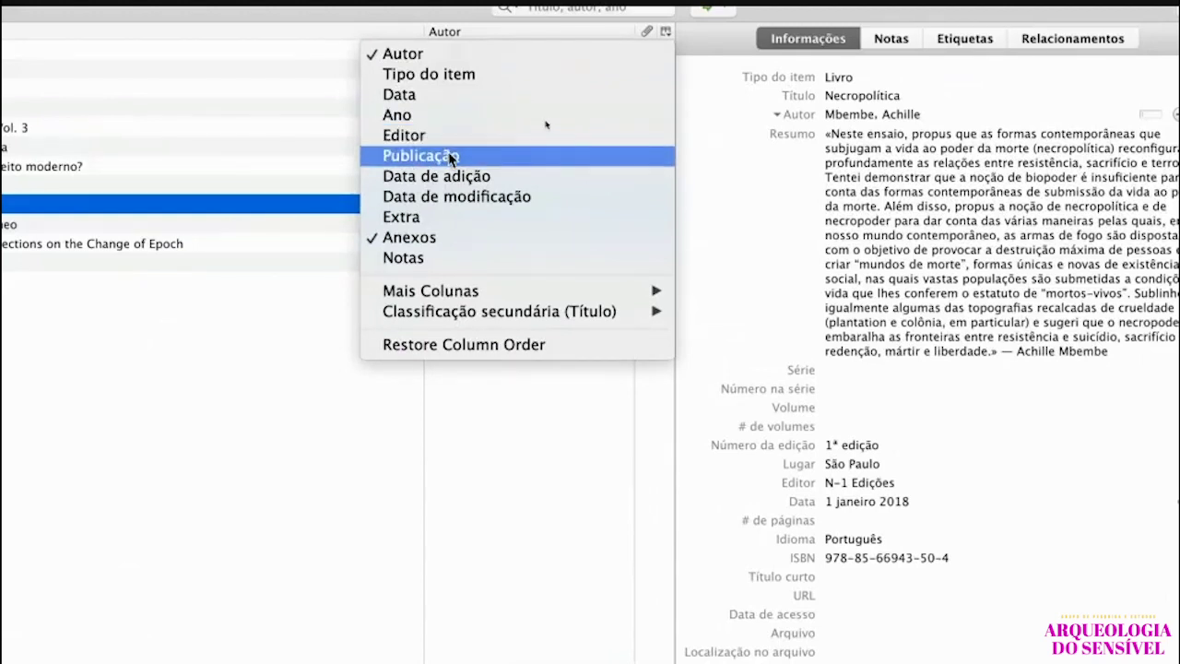
pyautogui.click(429, 96)
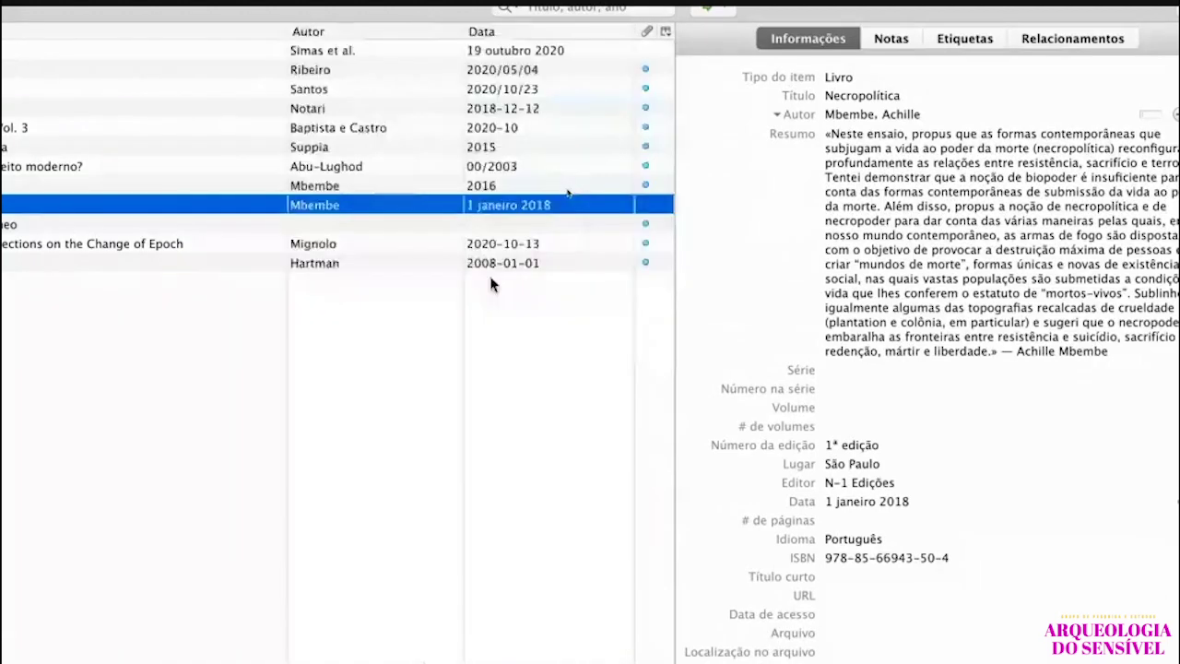
pyautogui.click(664, 33)
pyautogui.click(407, 98)
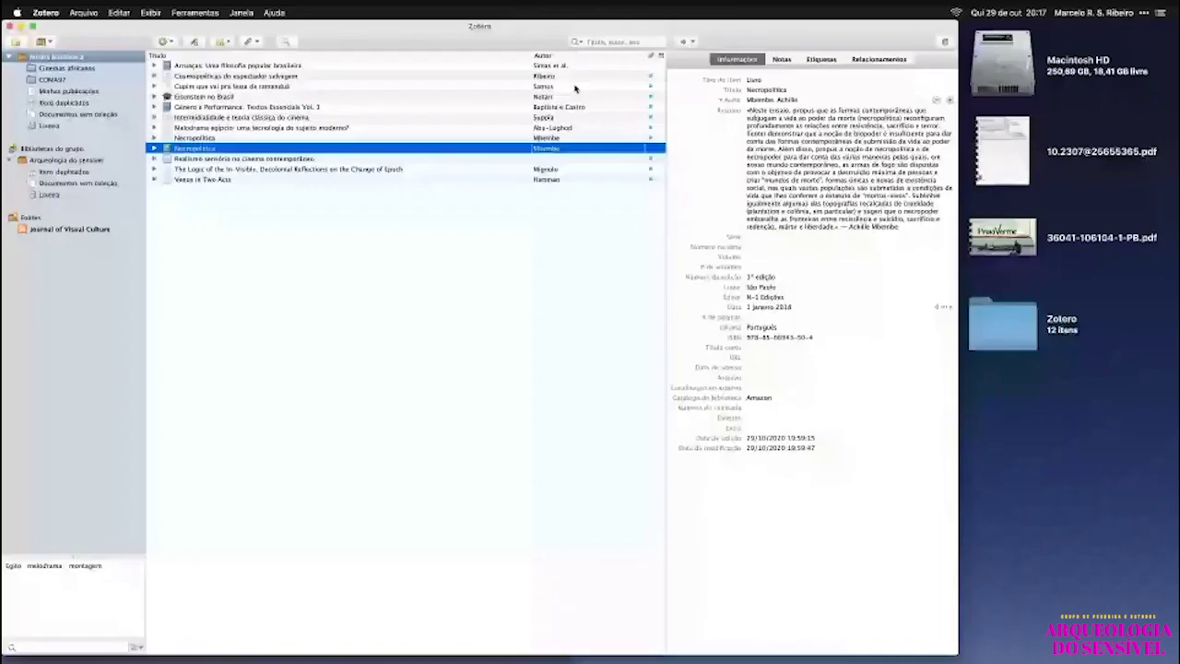
# Switch to Chrome and highlight the outline's remote storage topic and its warning against cloud-syncing the Zotero database.
pyautogui.press('super+Tab')
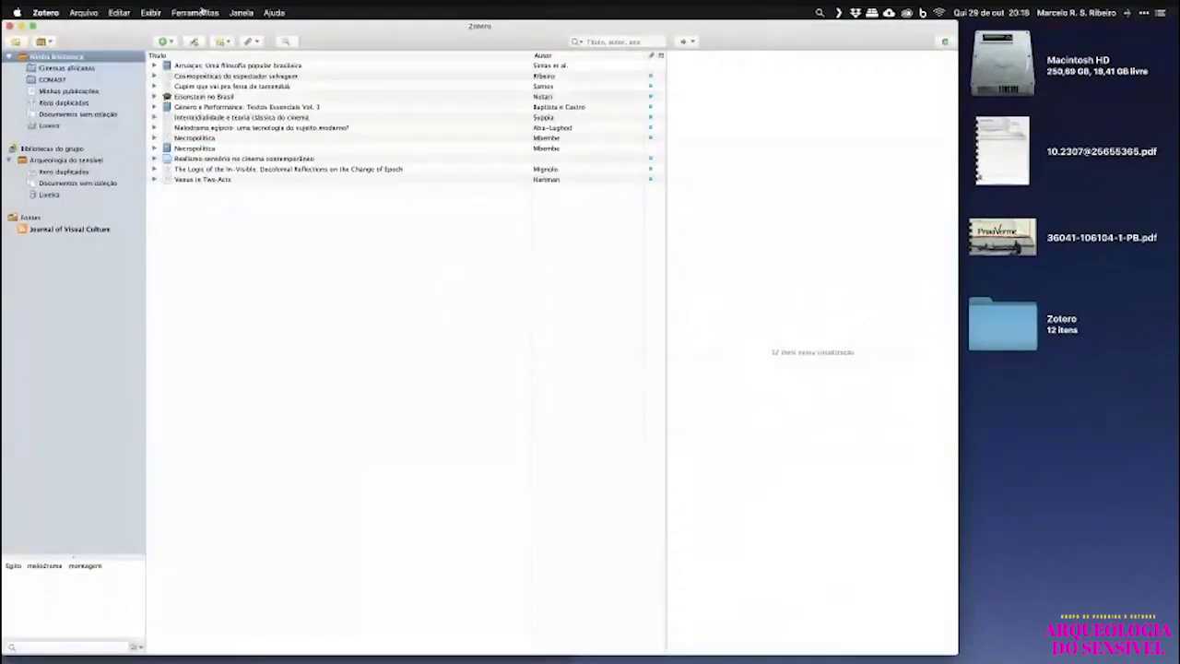
pyautogui.press('super+Tab')
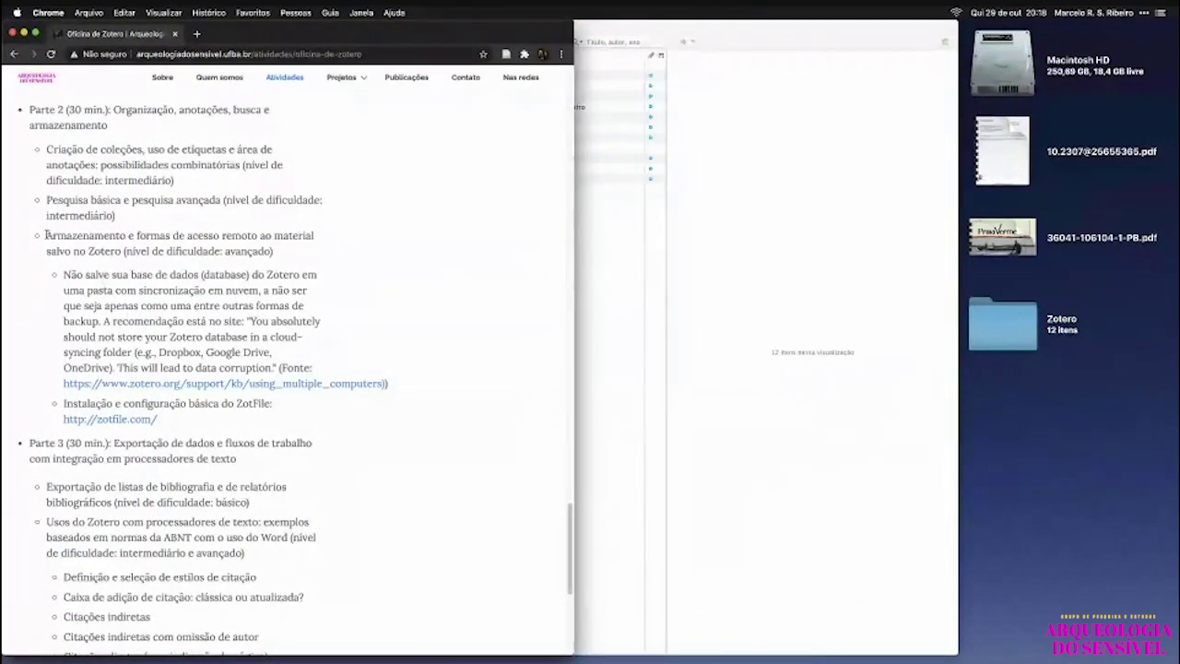
pyautogui.moveTo(47, 235); pyautogui.dragTo(321, 259)
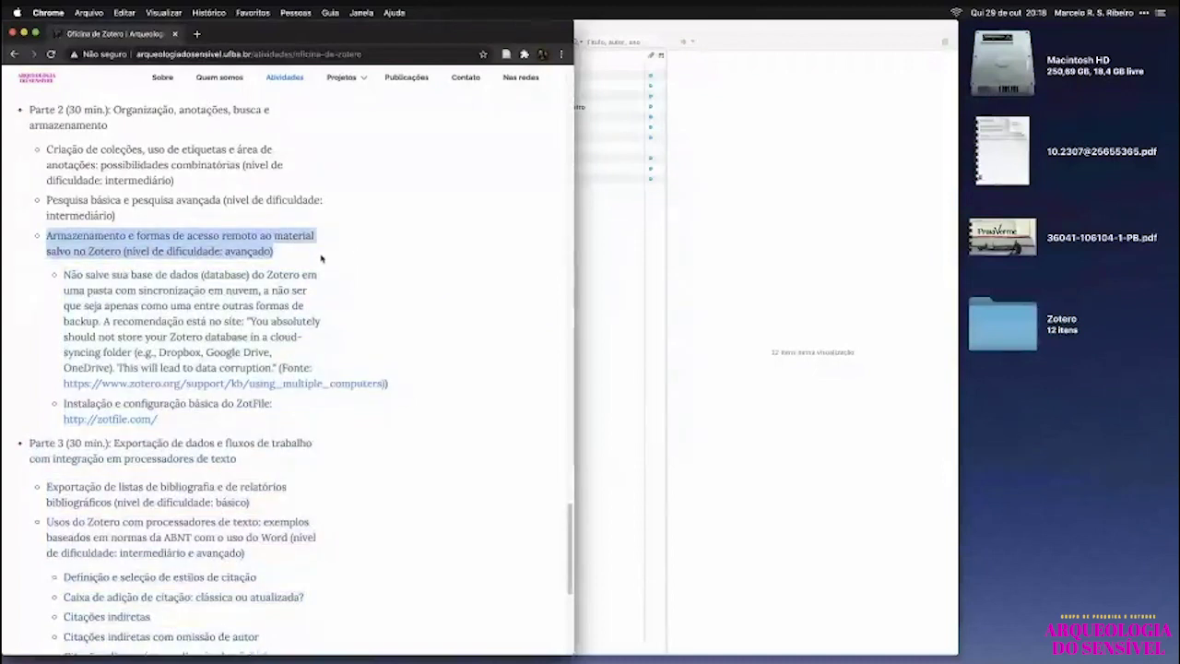
pyautogui.click(321, 259)
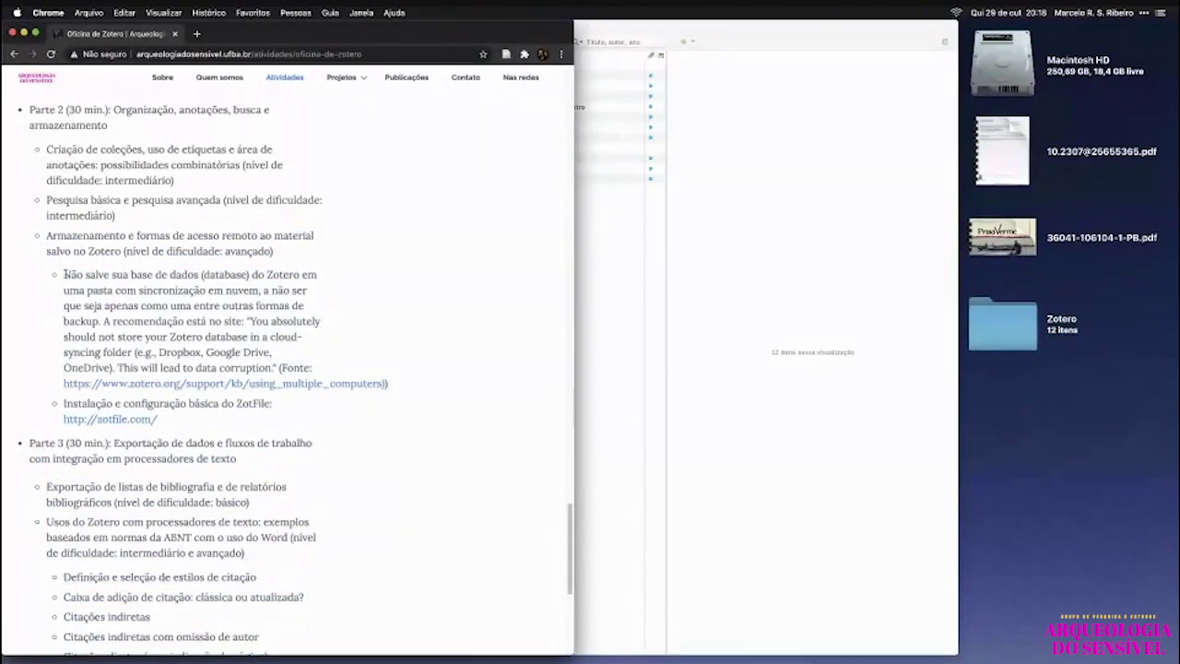
pyautogui.moveTo(64, 273); pyautogui.dragTo(276, 367)
# Switch to Zotero, inspect the data directory location in the advanced Arquivos e Pastas preferences, and close the preferences.
pyautogui.click(633, 236)
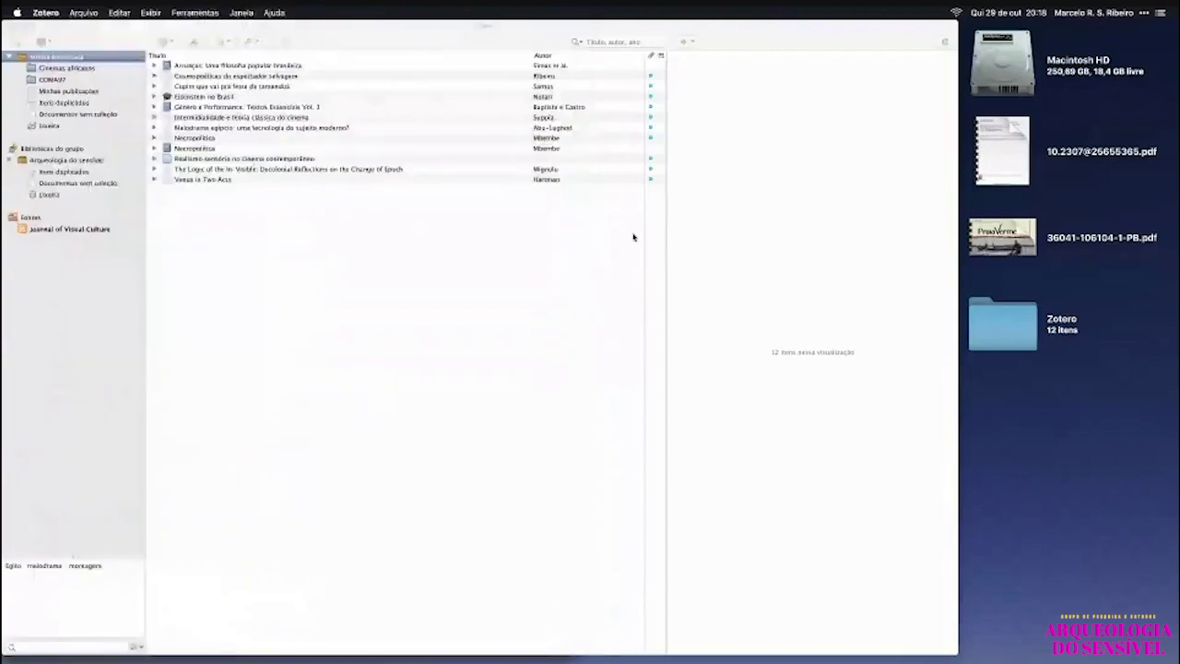
pyautogui.press('super+comma')
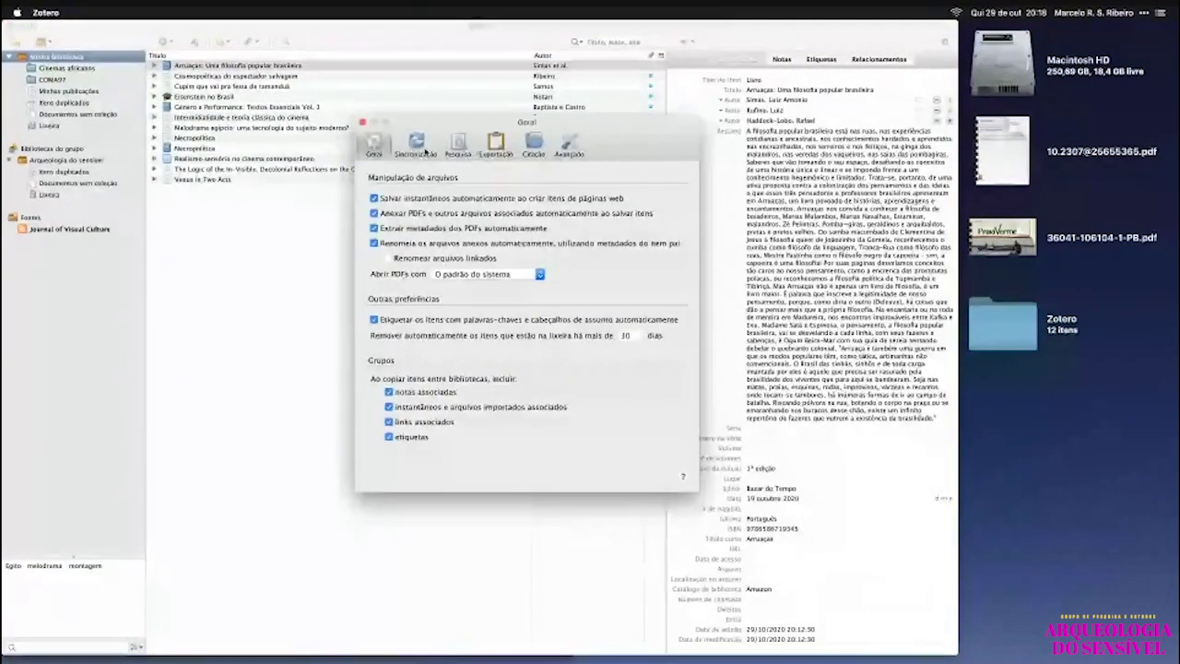
pyautogui.click(415, 146)
pyautogui.click(569, 145)
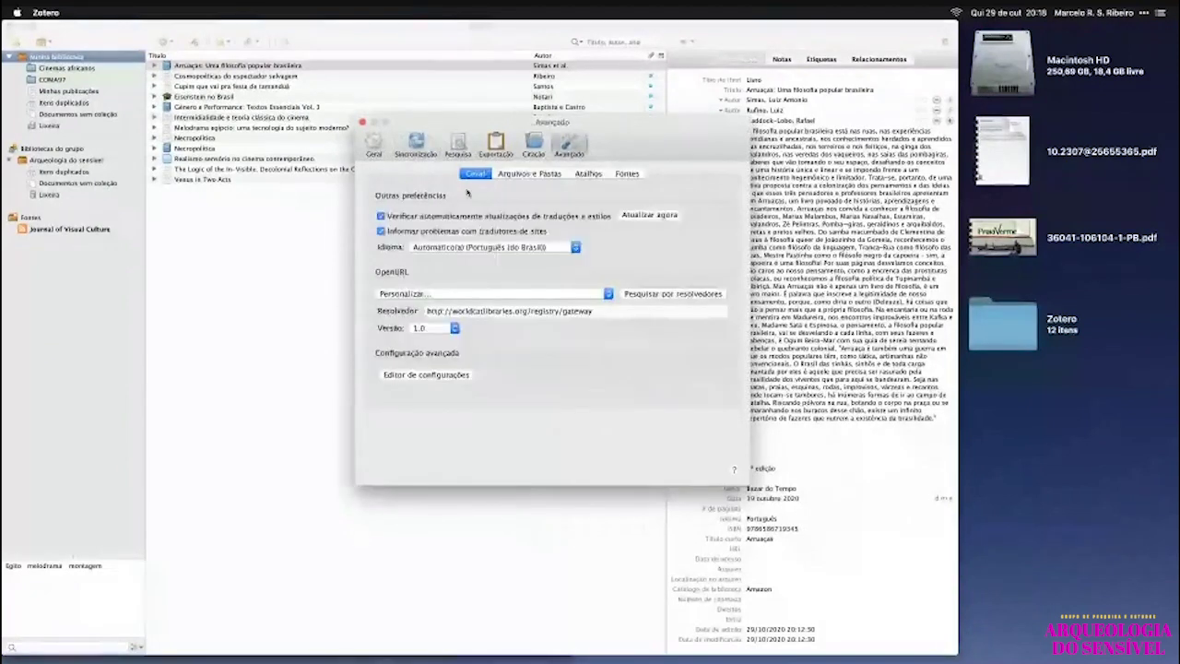
pyautogui.click(539, 174)
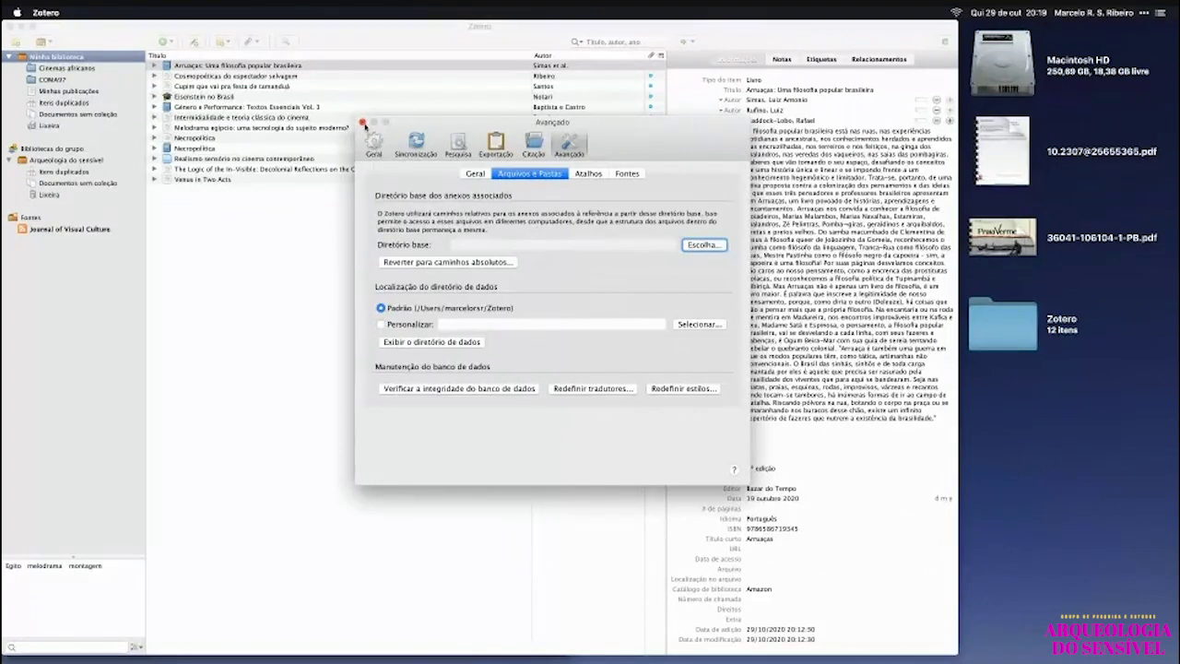
pyautogui.click(363, 123)
# Point out the Zotero folder on the desktop, and review the Arquivos e Pastas preferences once more.
pyautogui.moveTo(1040, 347); pyautogui.dragTo(1088, 378)
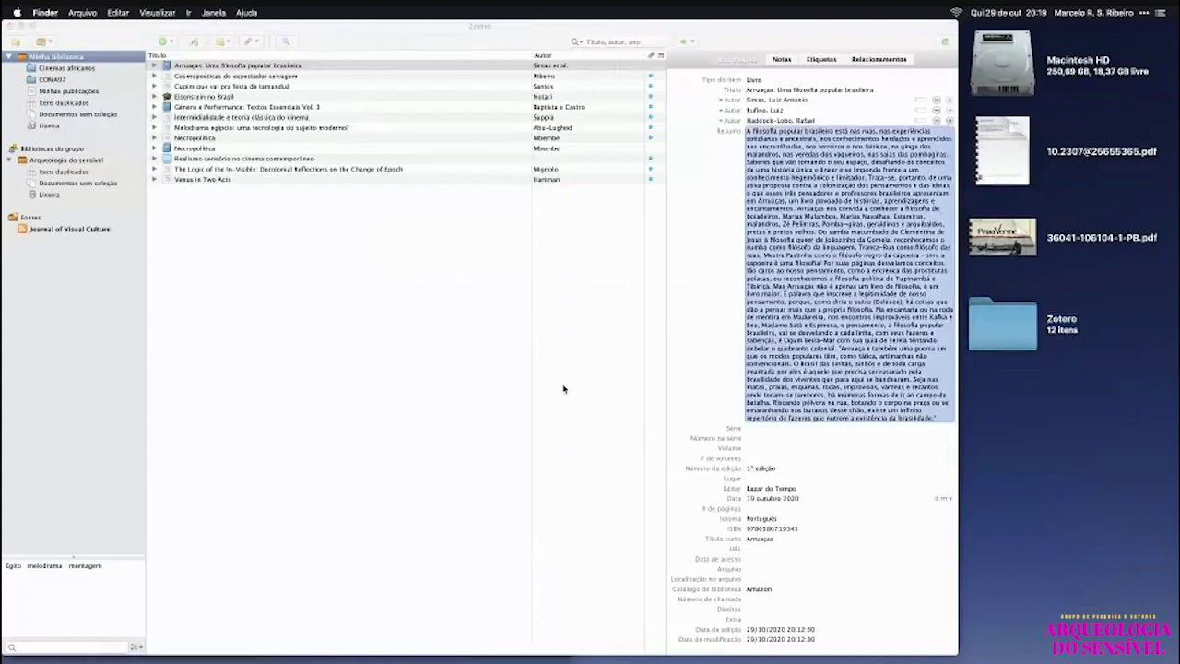
pyautogui.click(511, 377)
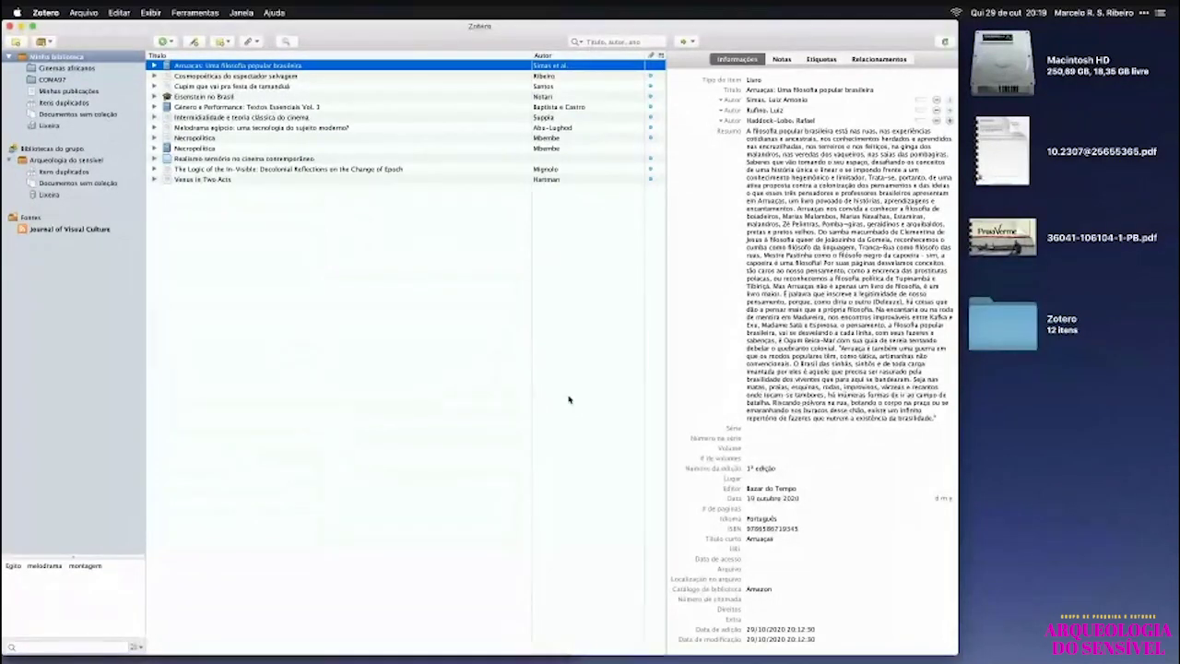
pyautogui.press('super+comma')
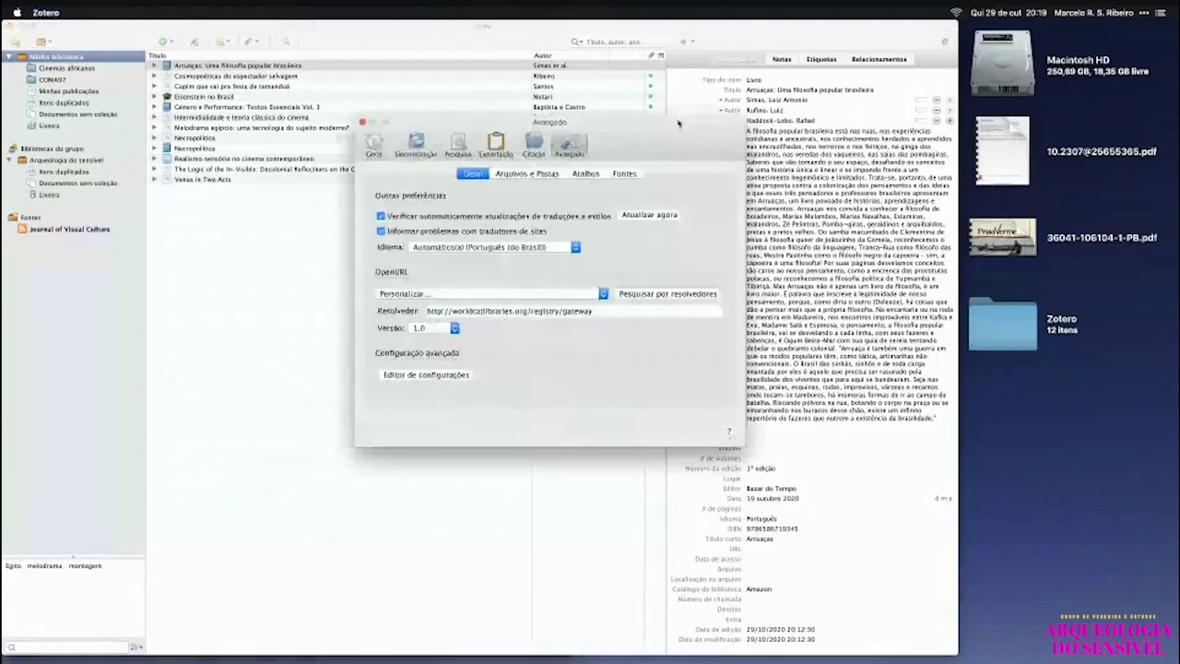
pyautogui.click(539, 174)
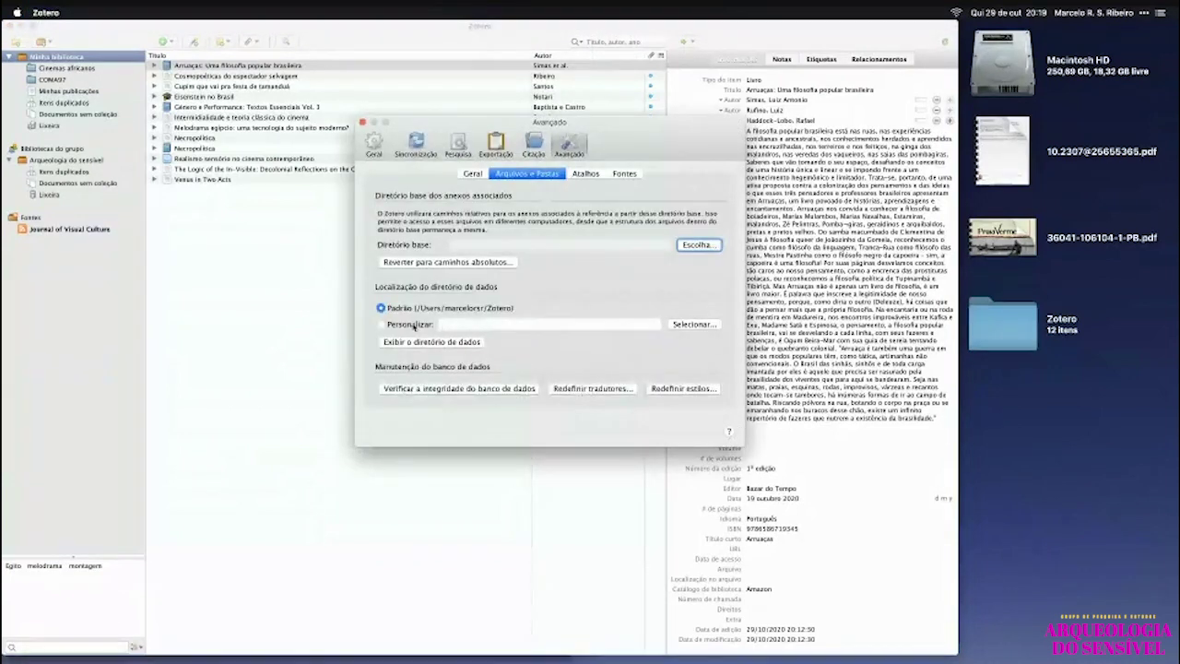
pyautogui.click(362, 122)
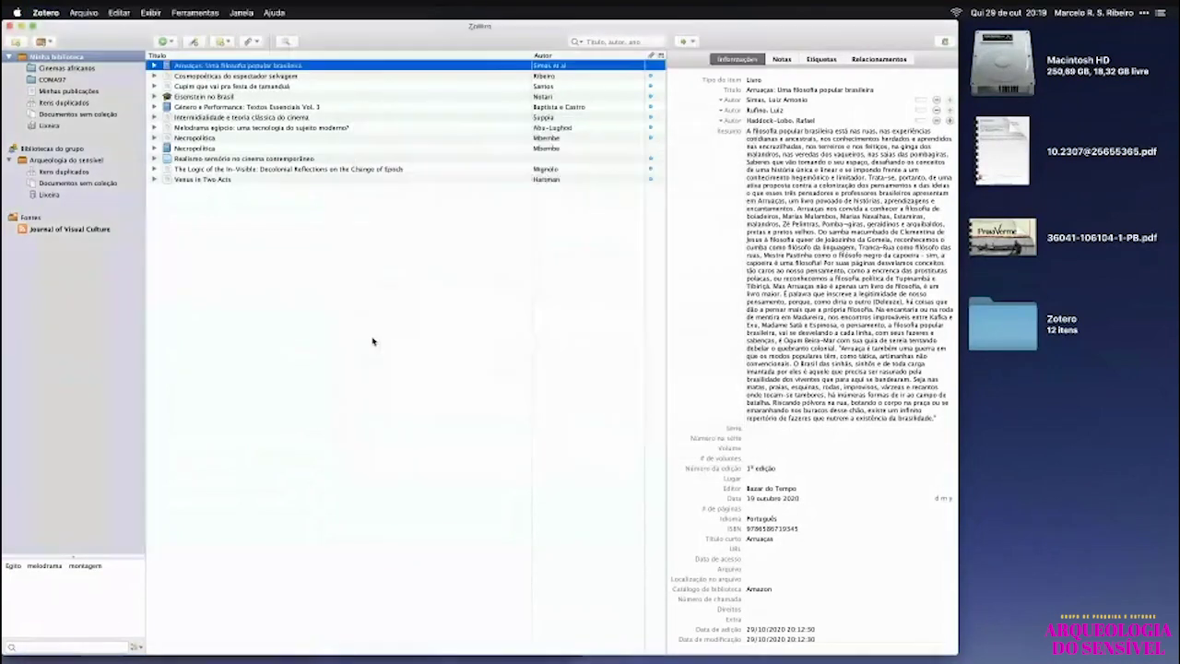
# Switch to the workshop outline in Chrome, deselect the highlighted text, and open the zotfile.com link.
pyautogui.press('super+Tab')
pyautogui.press('super+Tab')
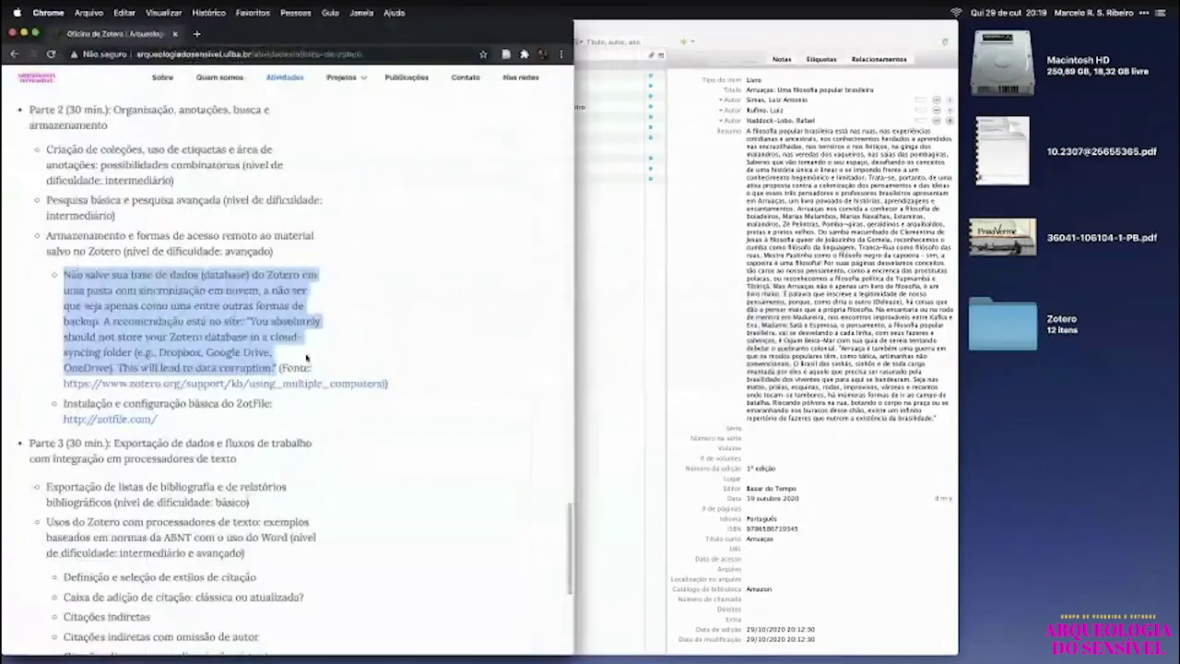
pyautogui.click(308, 359)
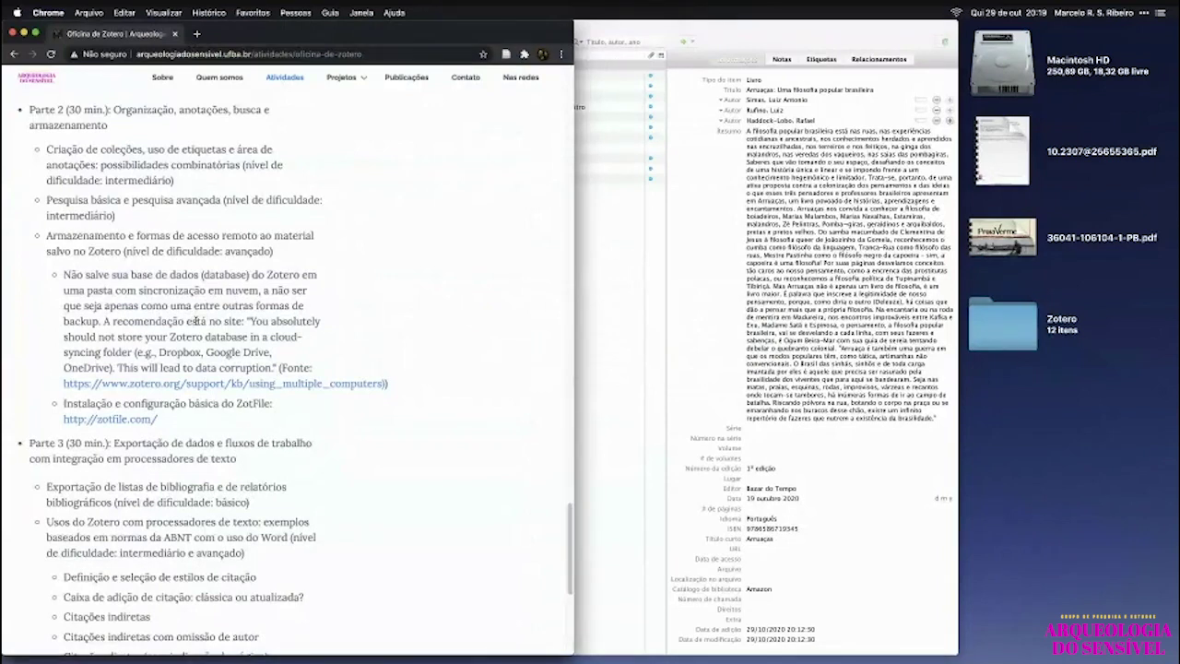
pyautogui.click(95, 419)
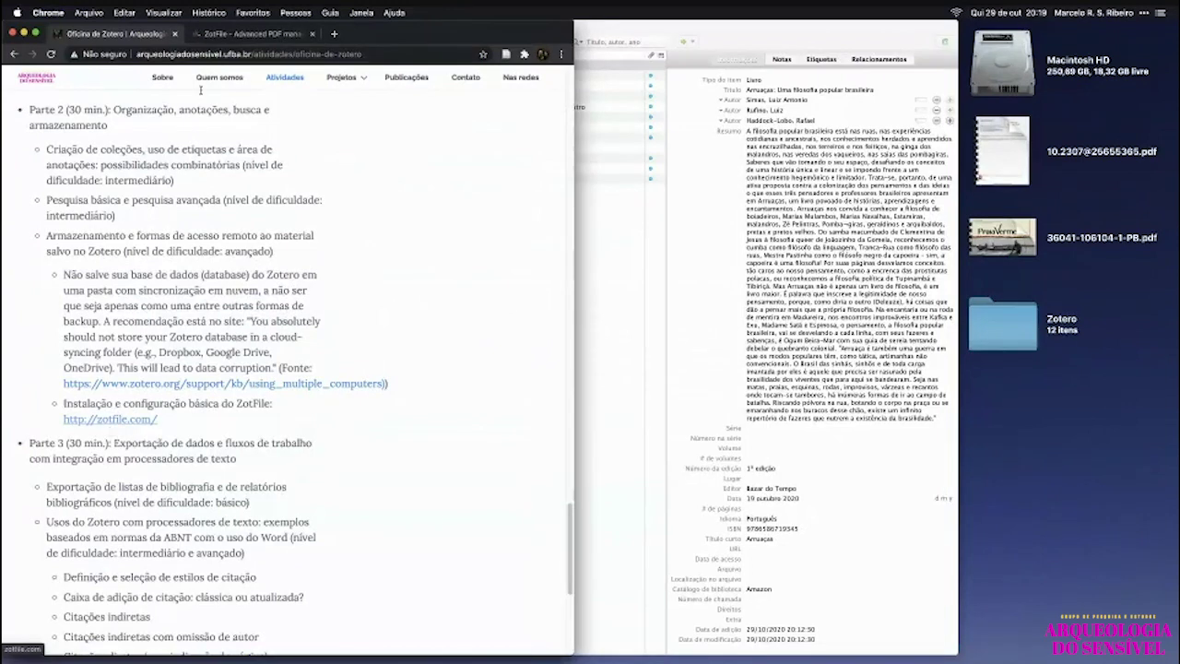
# Download the plugin file zotfile-5.0.16-fx.xpi from the ZotFile site to the desktop, and dismiss the download notice.
pyautogui.click(241, 33)
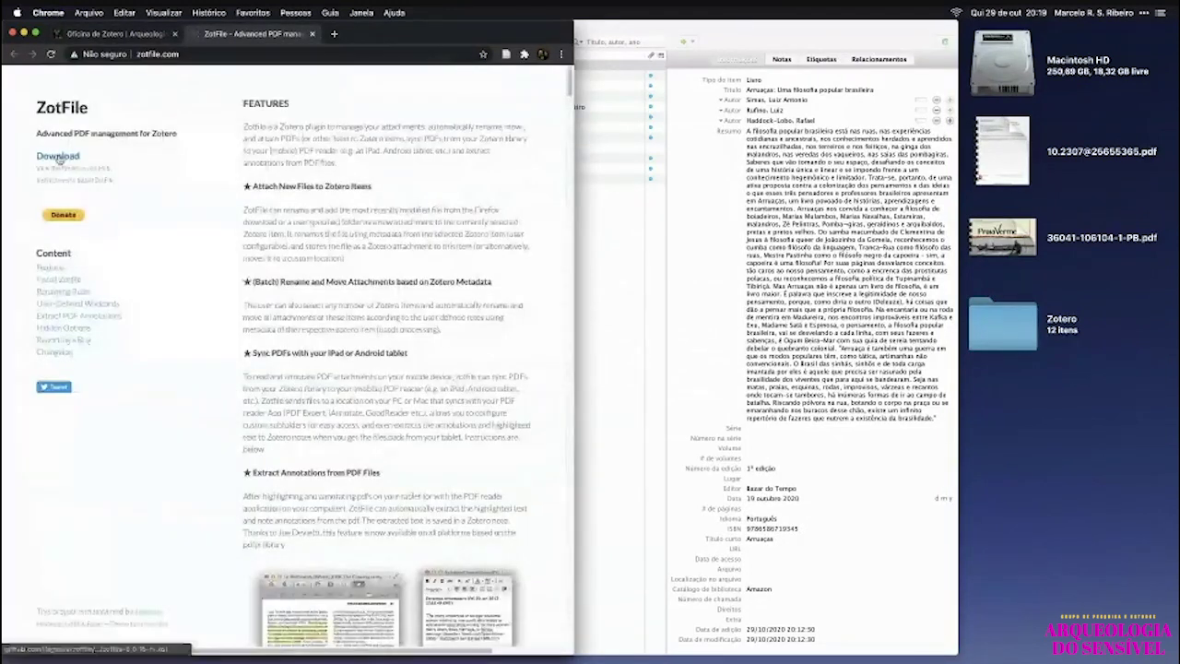
pyautogui.rightClick(59, 158)
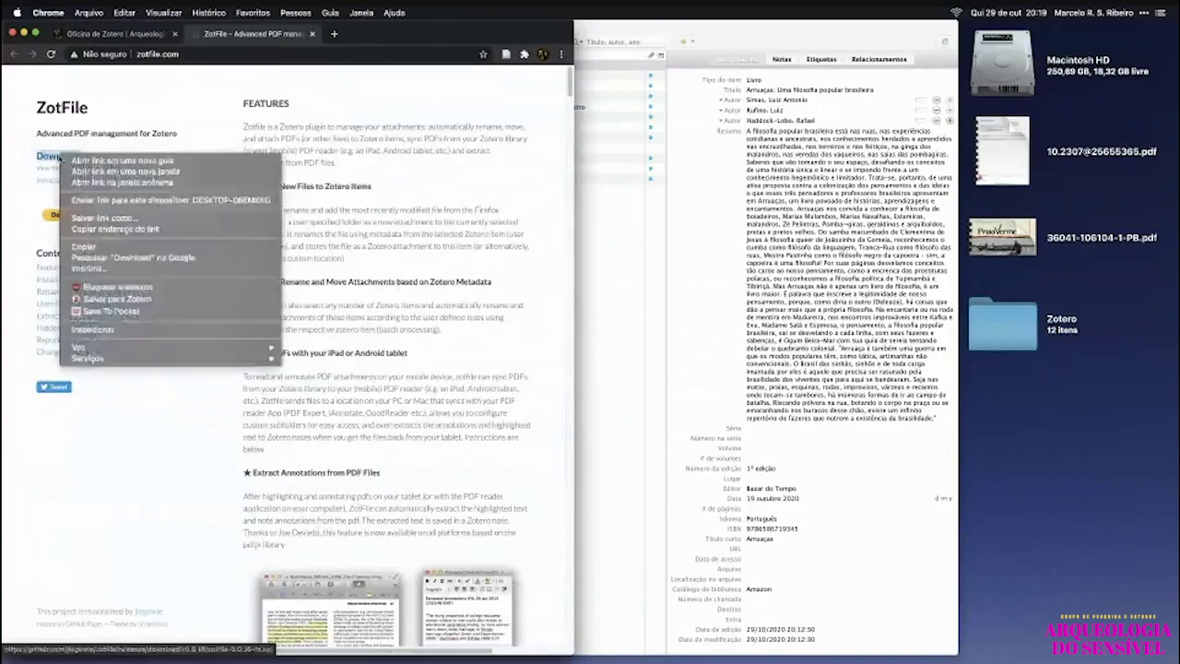
pyautogui.click(430, 190)
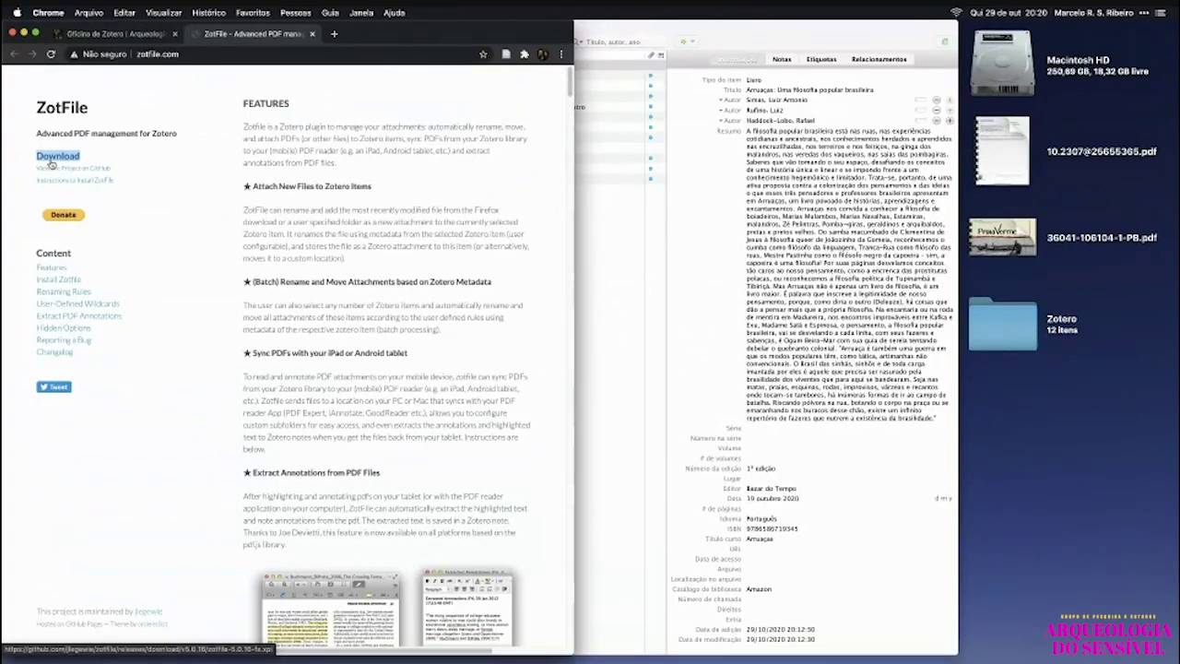
pyautogui.click(59, 157)
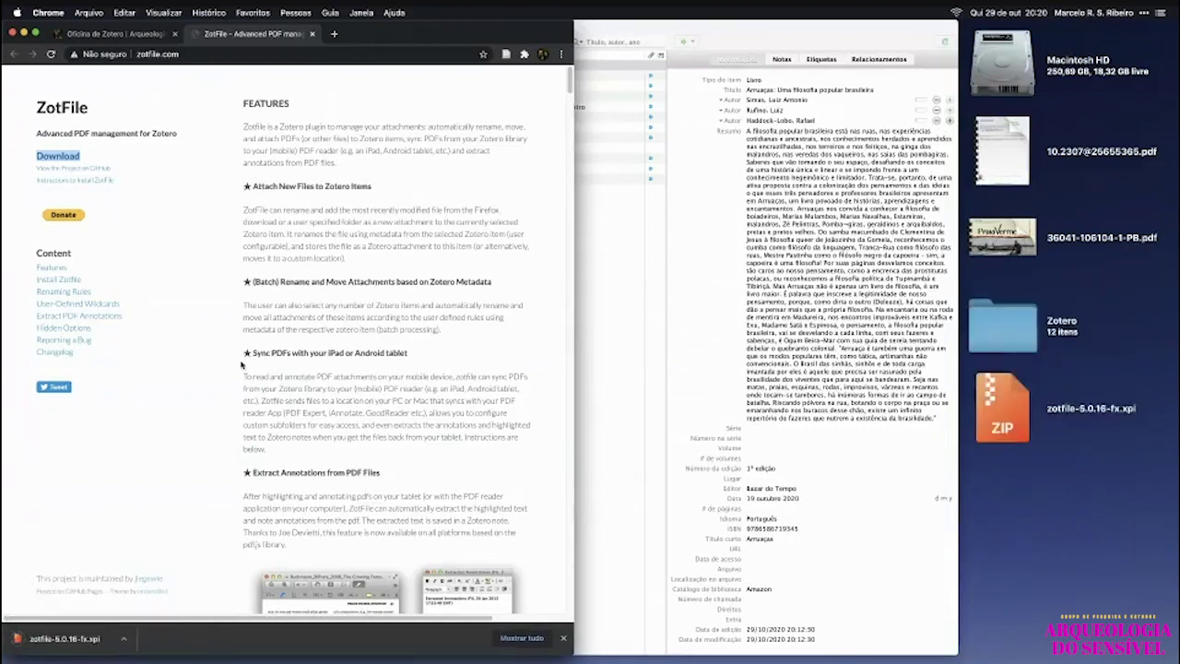
pyautogui.click(1006, 415)
pyautogui.click(1106, 535)
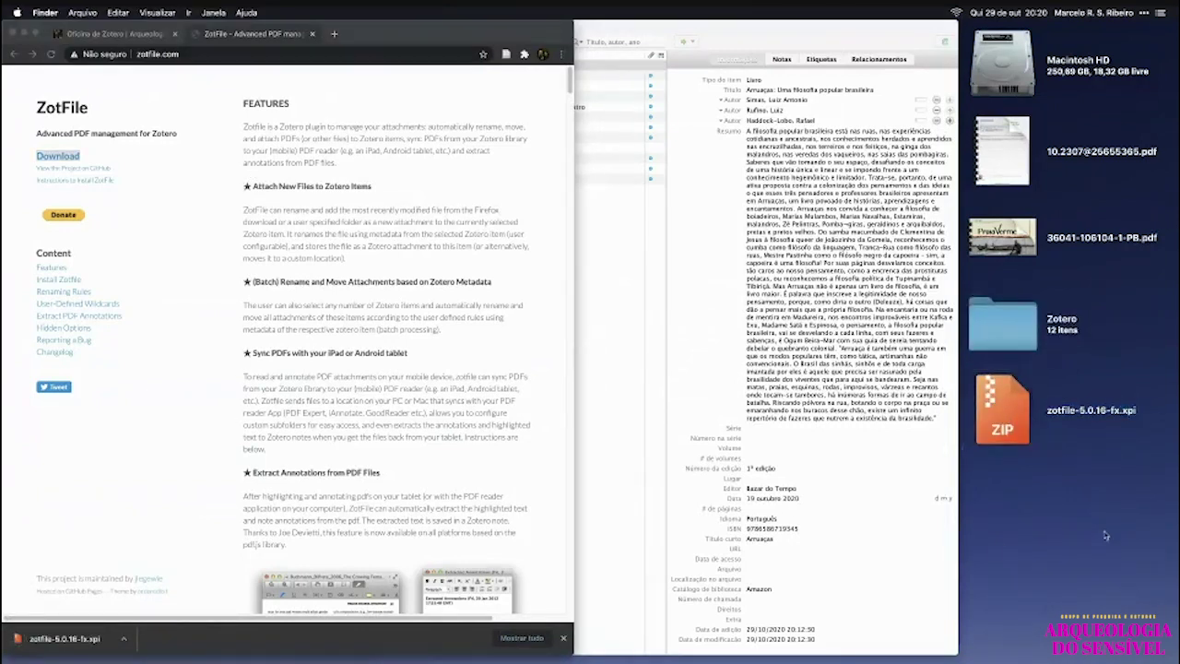
pyautogui.click(563, 639)
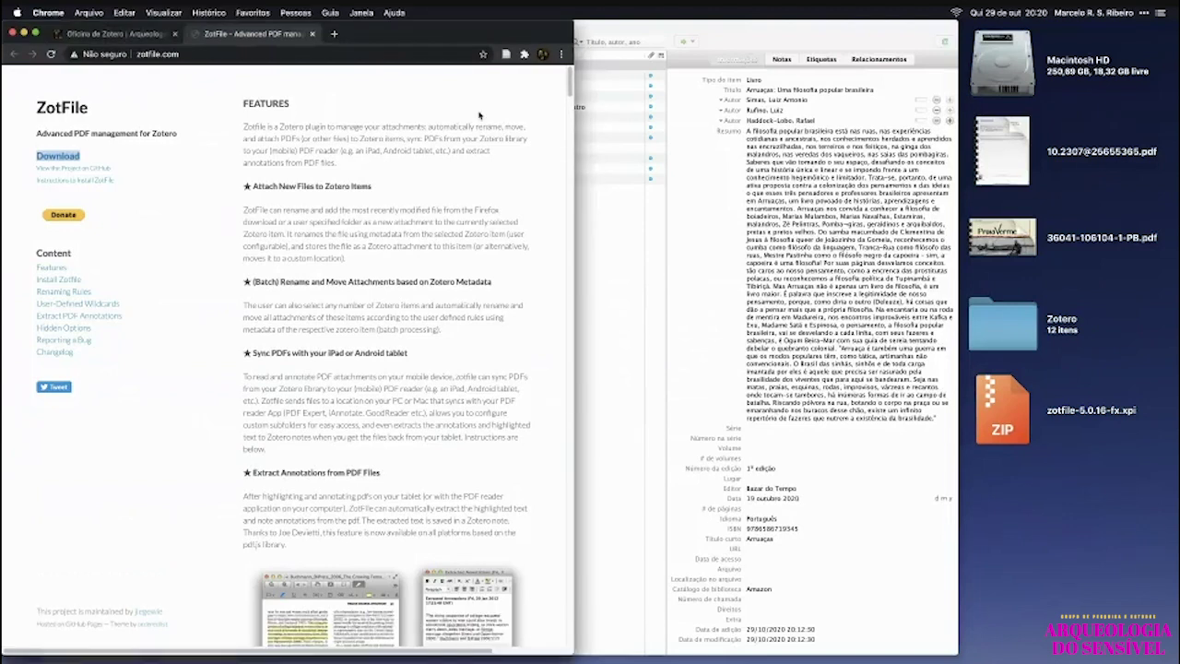
# Switch to Zotero, deselect the item "Arruaças: Uma filosofia popular brasileira", and open the Add-ons Manager.
pyautogui.click(728, 40)
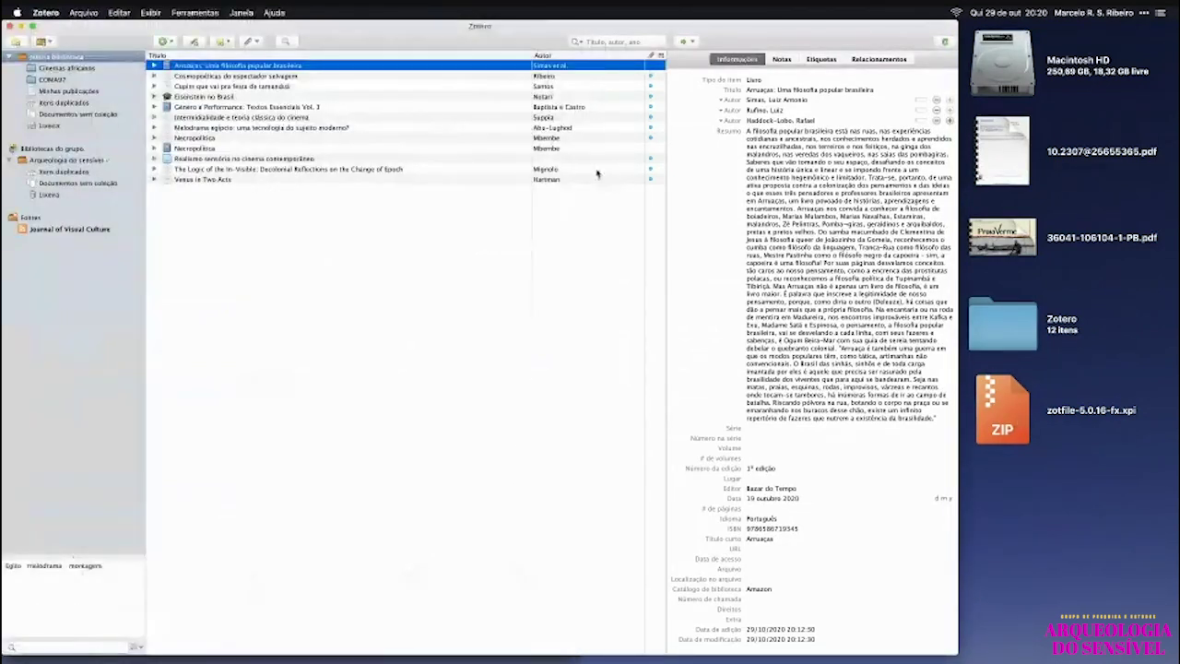
pyautogui.keyDown('super'); pyautogui.click(276, 64); pyautogui.keyUp('super')
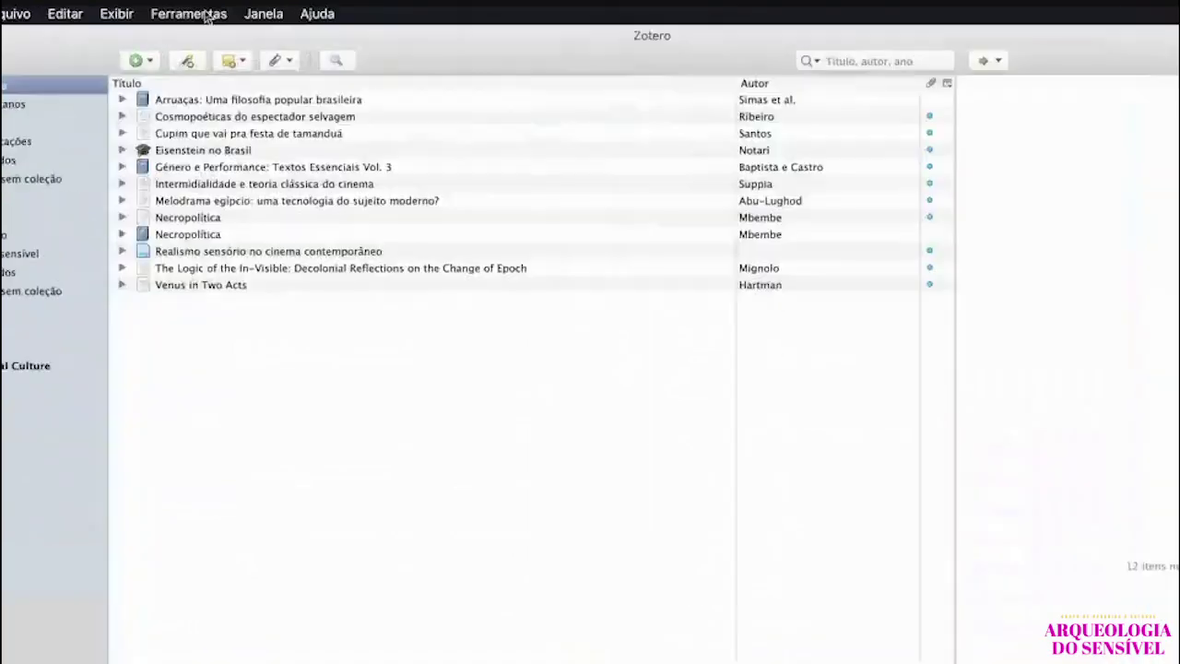
pyautogui.click(201, 13)
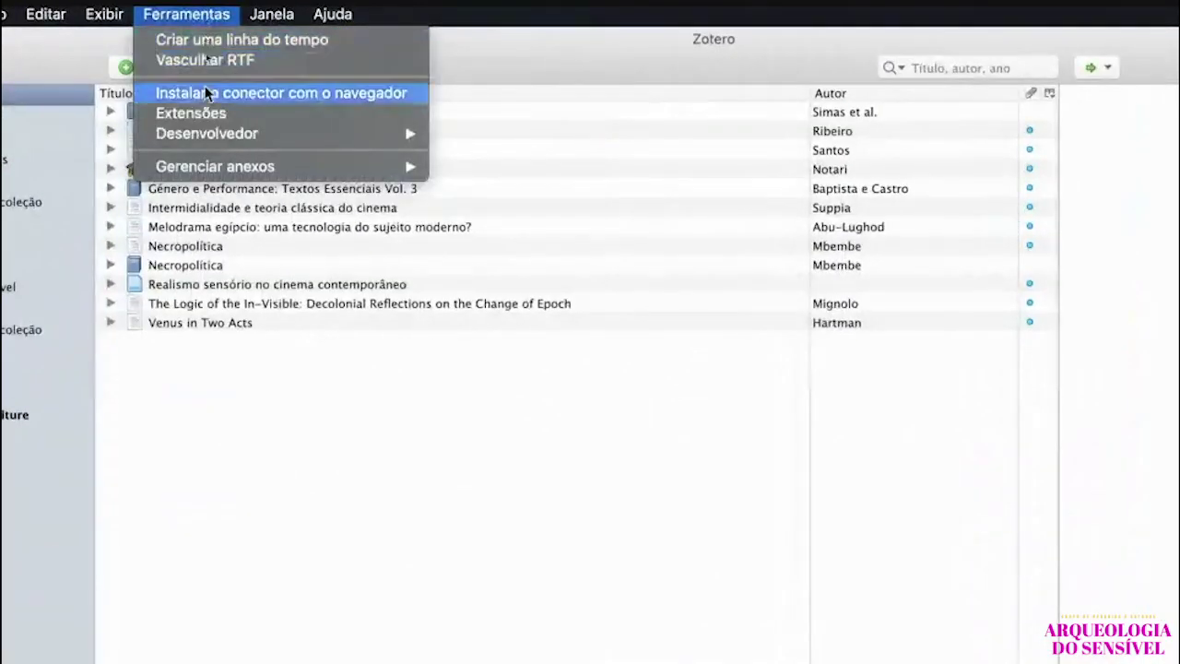
pyautogui.click(245, 115)
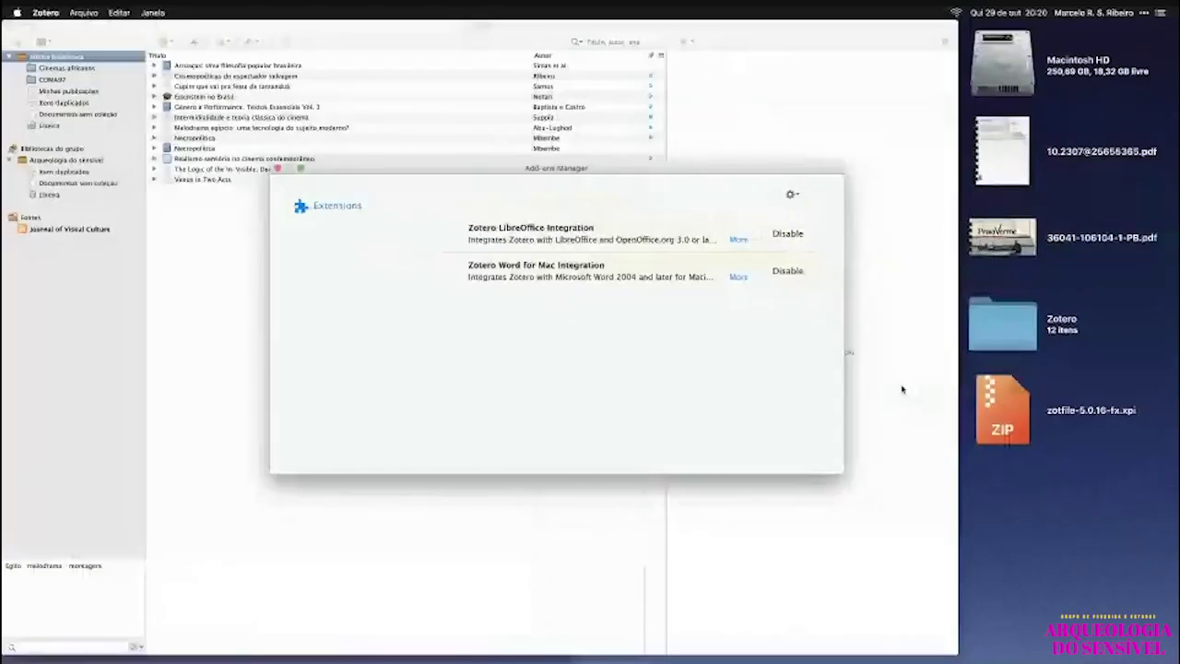
pyautogui.moveTo(1001, 405); pyautogui.dragTo(719, 321)
pyautogui.moveTo(636, 297); pyautogui.dragTo(526, 341)
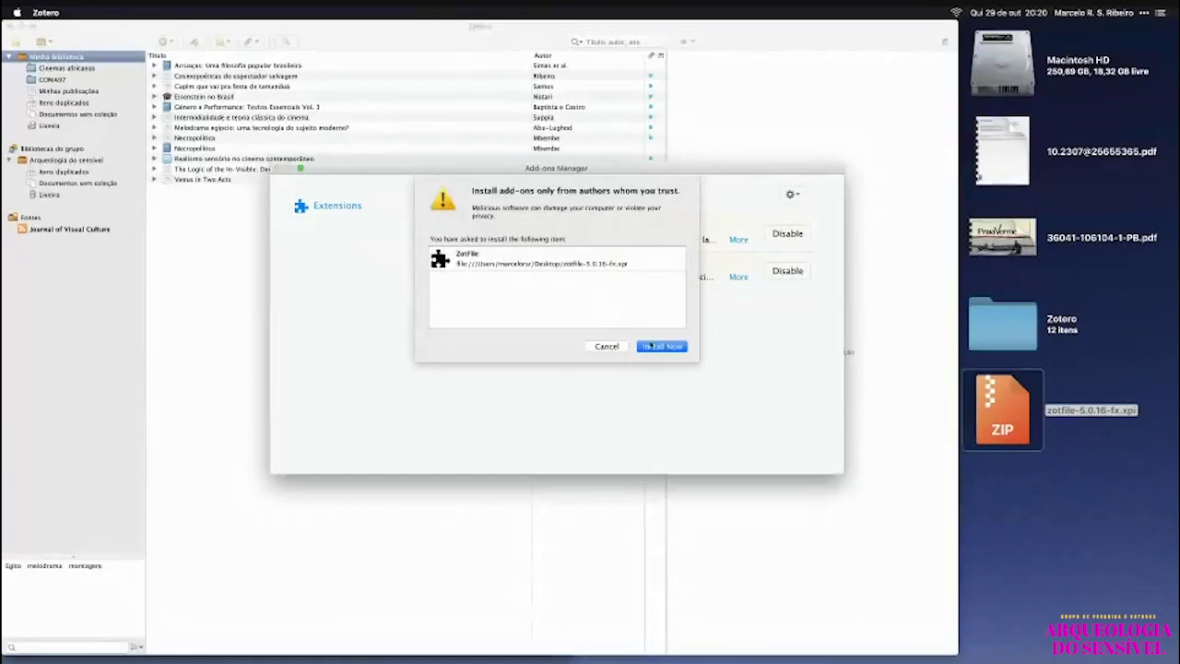
pyautogui.click(616, 347)
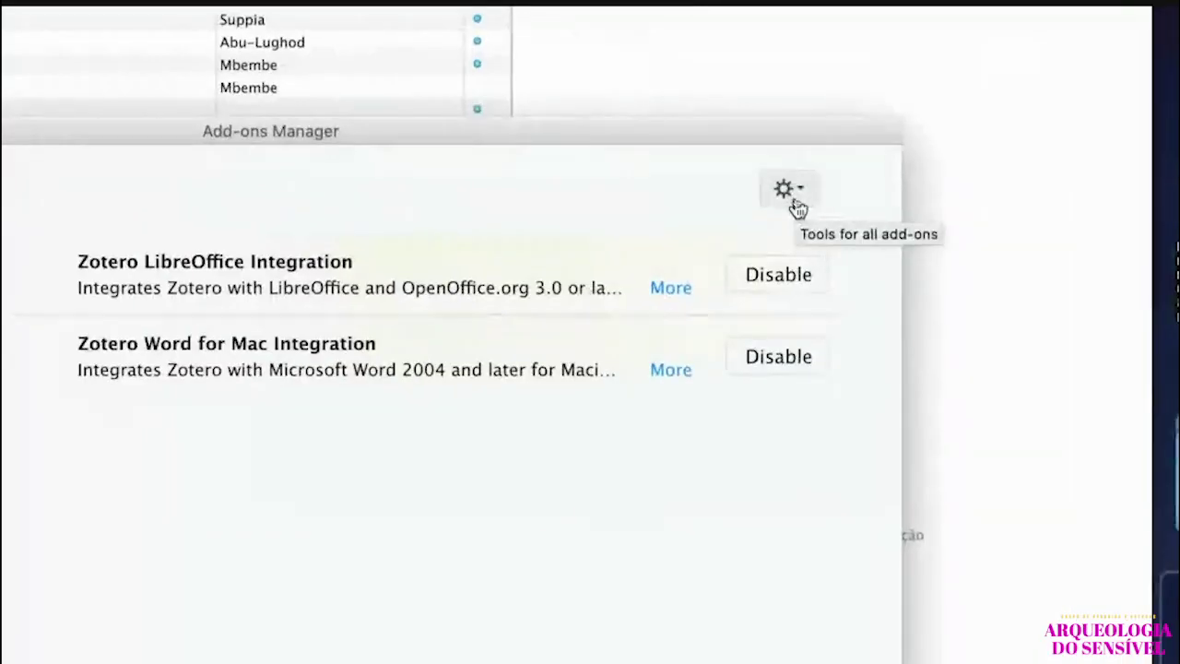
# Install the ZotFile add-on from zotfile-5.0.16-fx.xpi on the desktop and restart Zotero.
pyautogui.click(795, 193)
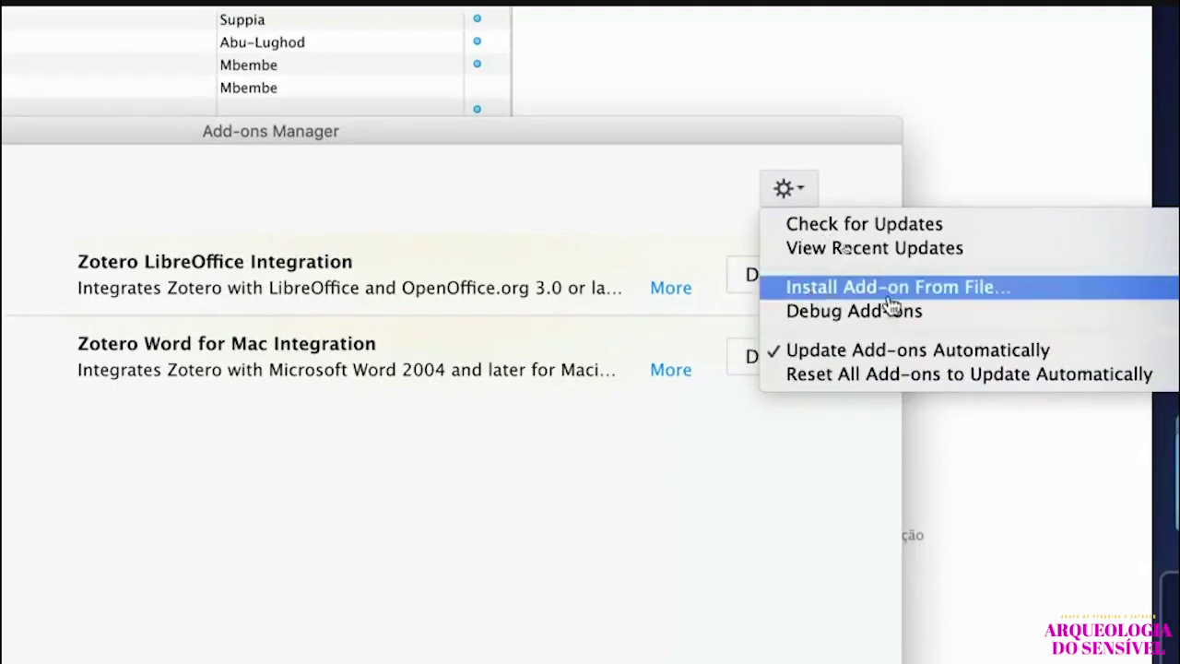
pyautogui.click(1028, 293)
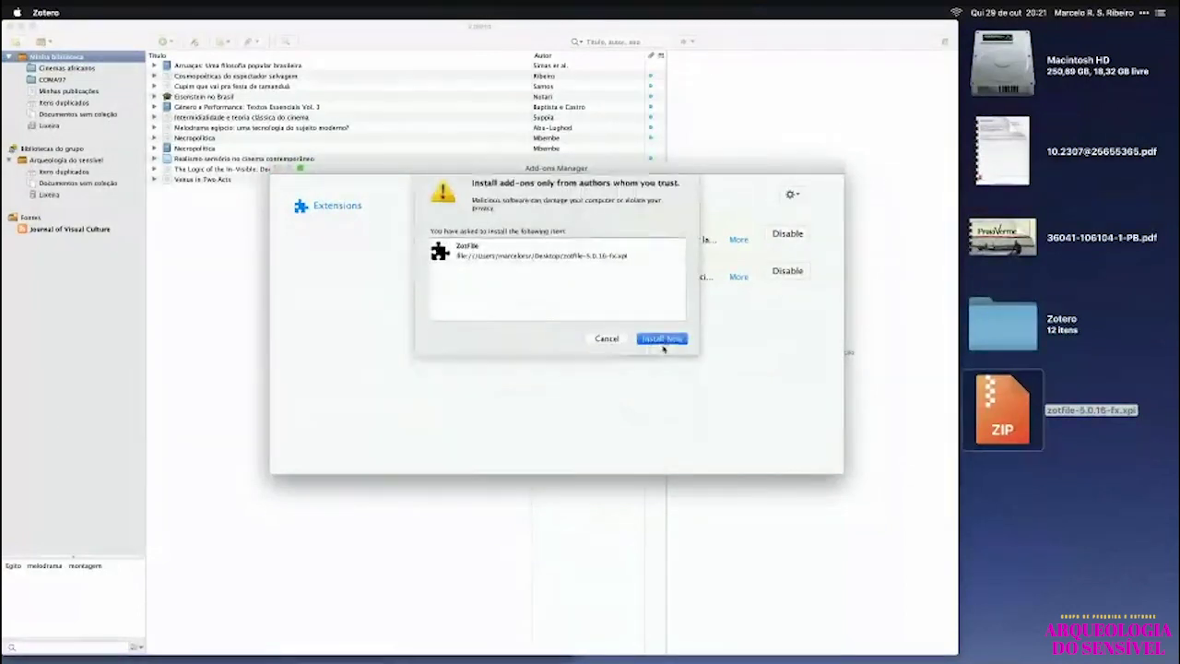
pyautogui.click(664, 346)
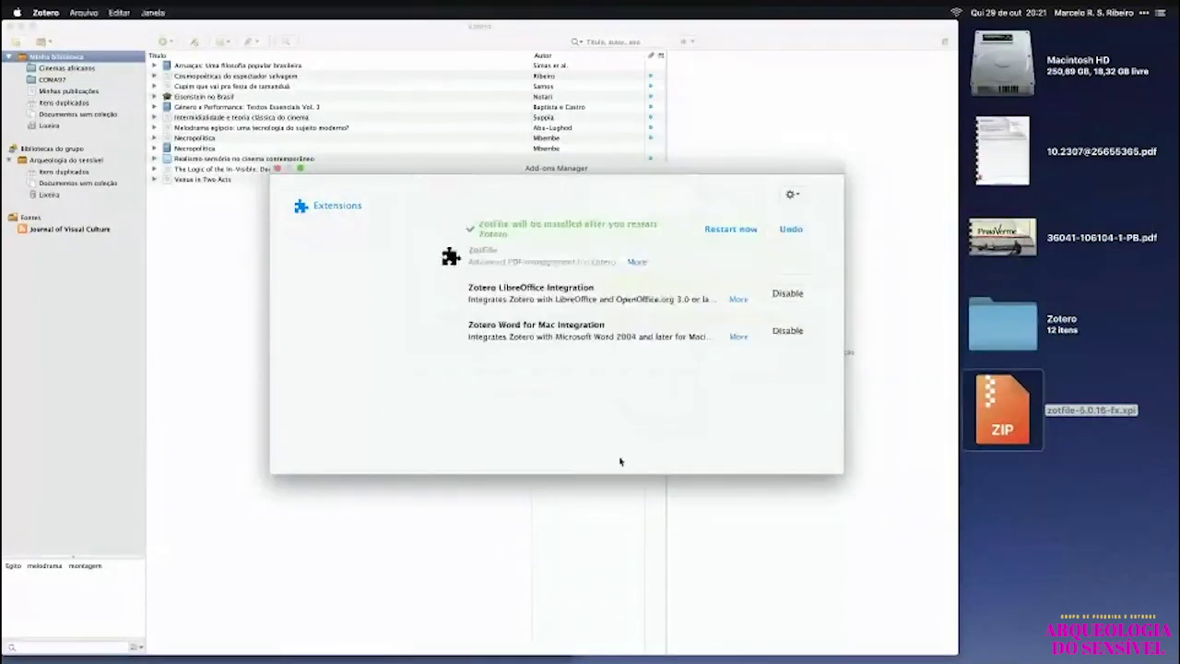
pyautogui.click(730, 229)
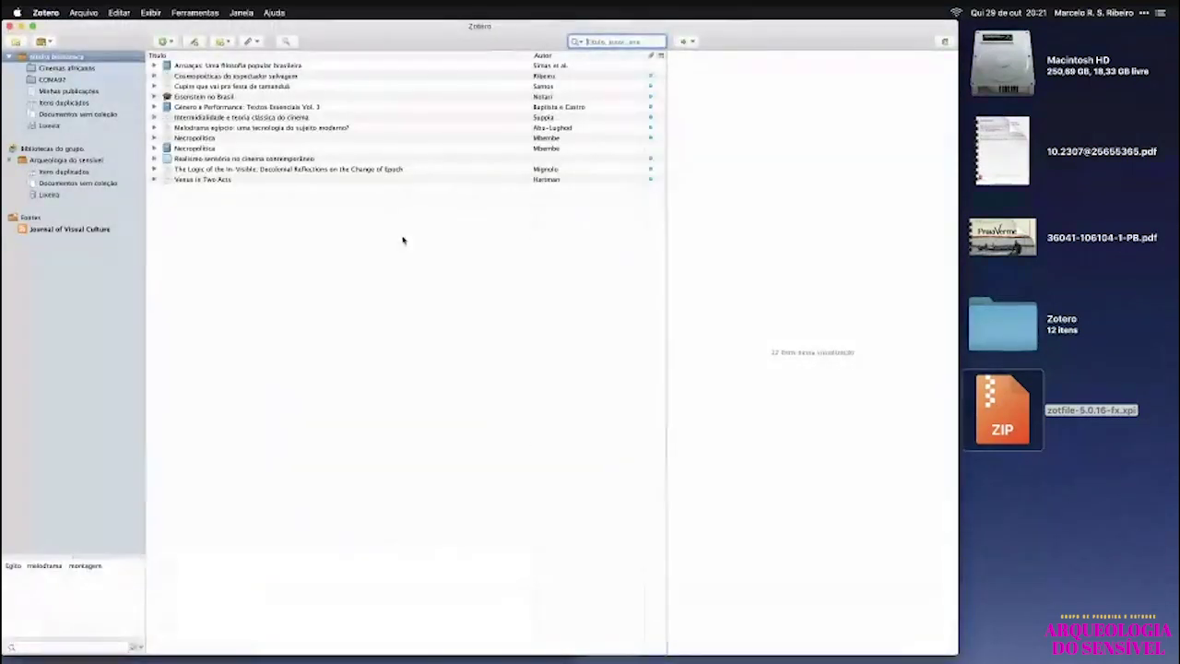
# Set ZotFile's source folder for attaching new files to the Desktop, and close the ZotFile preferences.
pyautogui.press('super+comma')
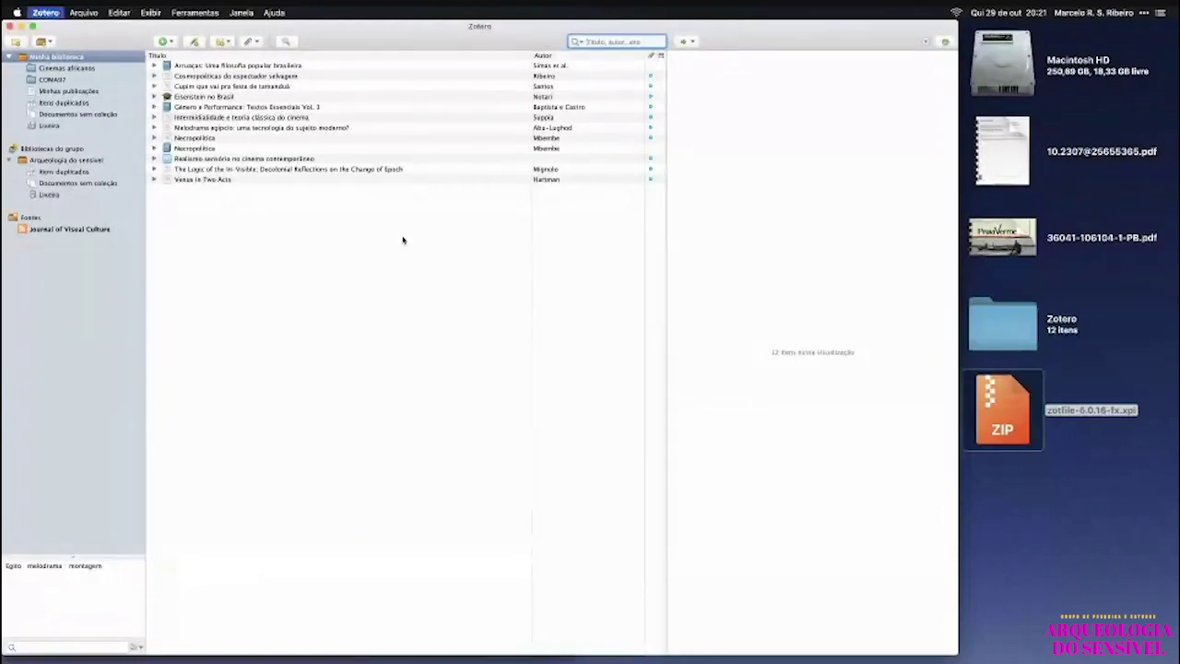
pyautogui.click(194, 13)
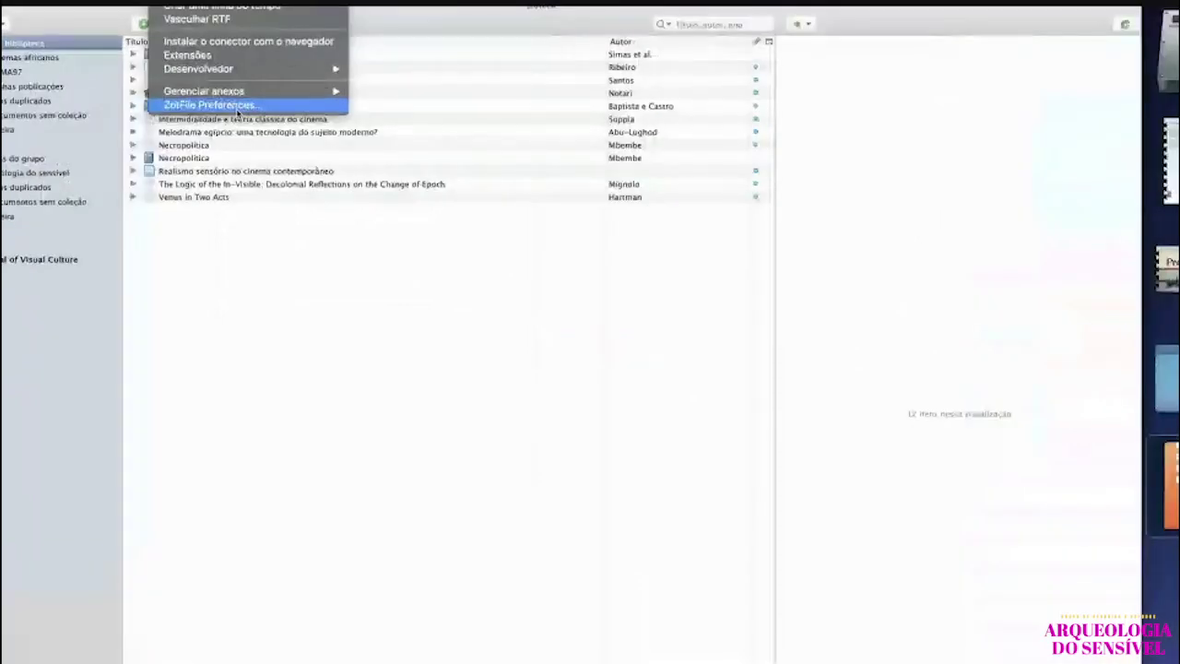
pyautogui.click(221, 106)
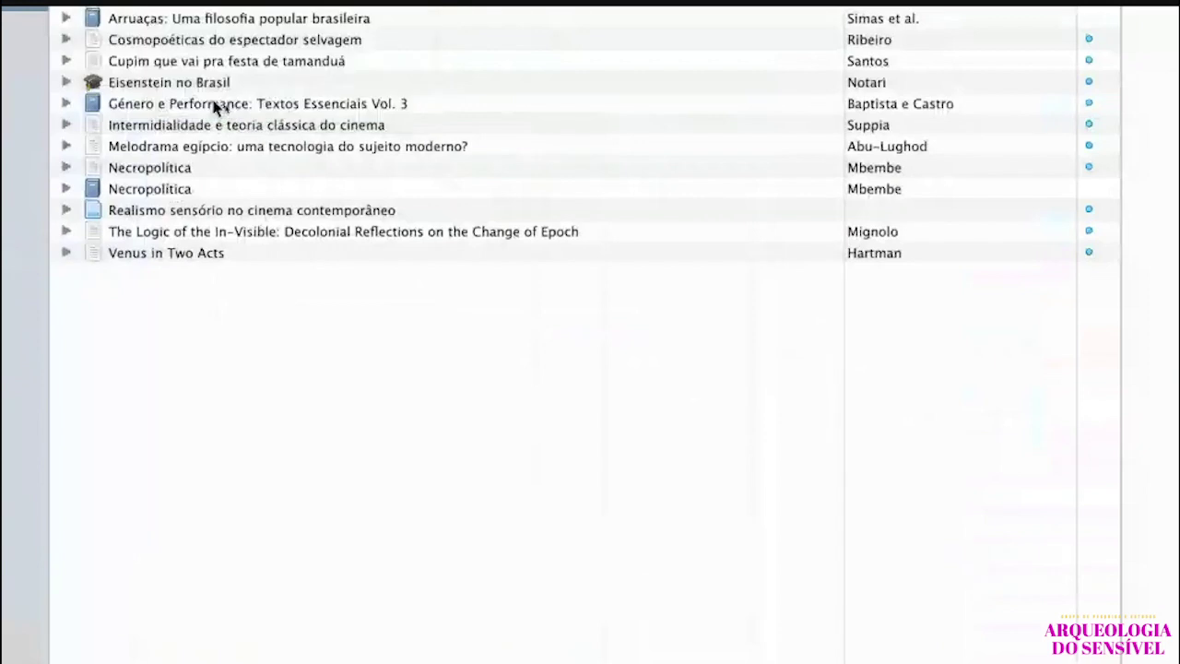
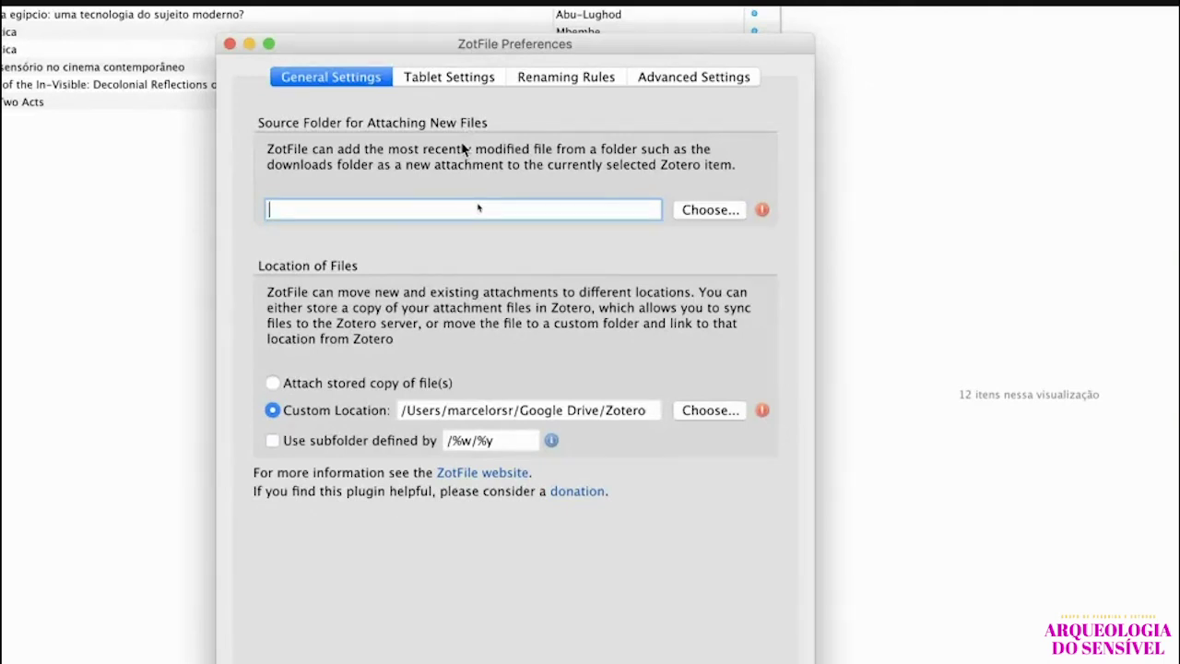
pyautogui.click(706, 214)
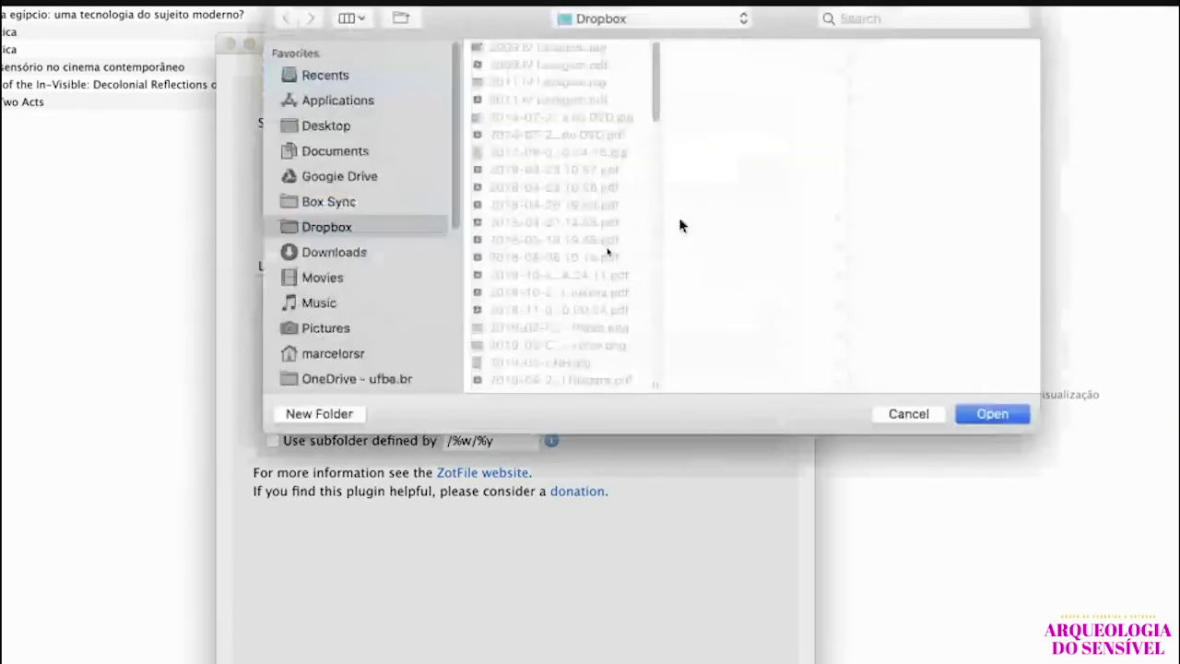
pyautogui.click(344, 122)
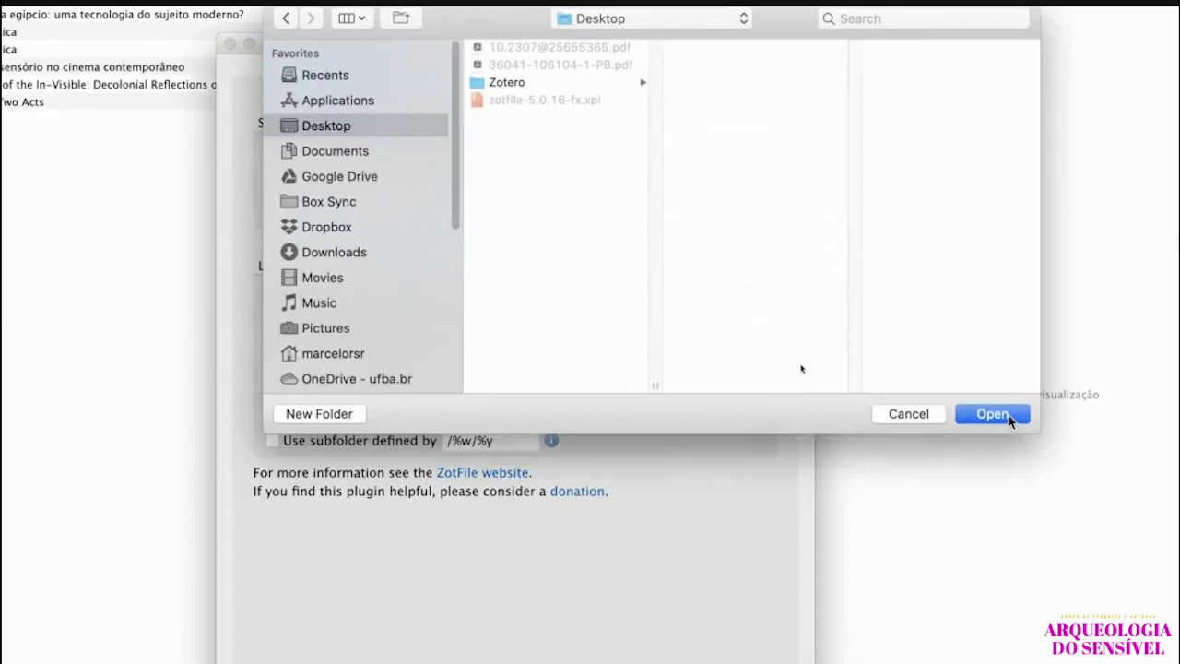
pyautogui.press('Return')
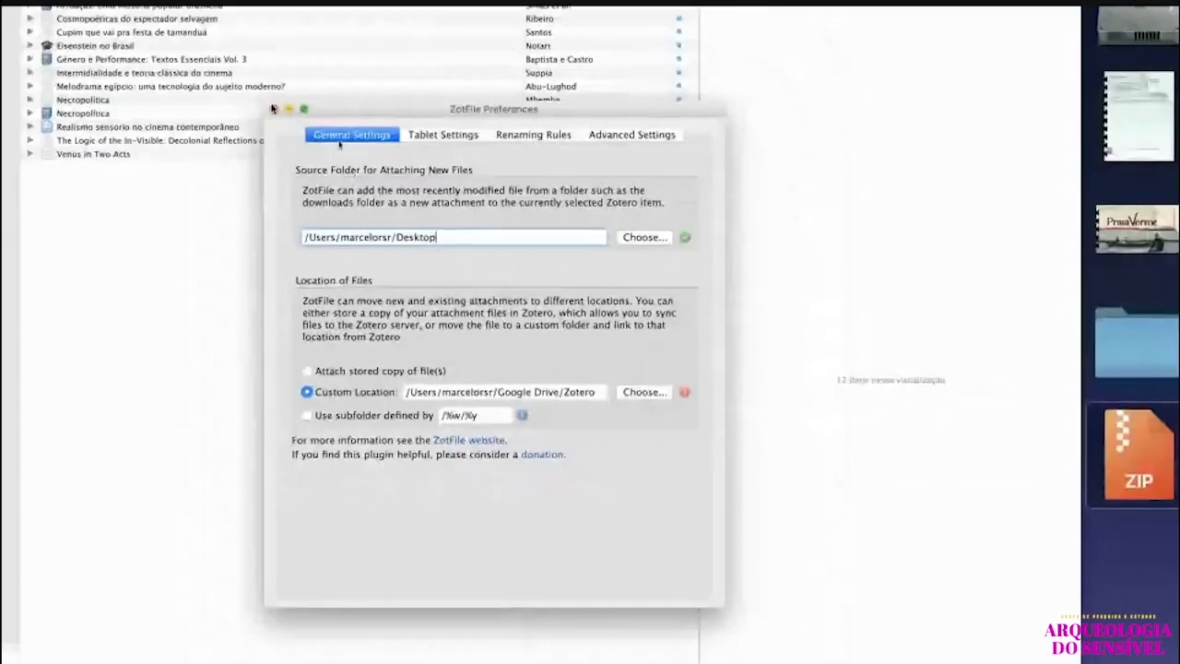
pyautogui.click(273, 109)
pyautogui.click(339, 141)
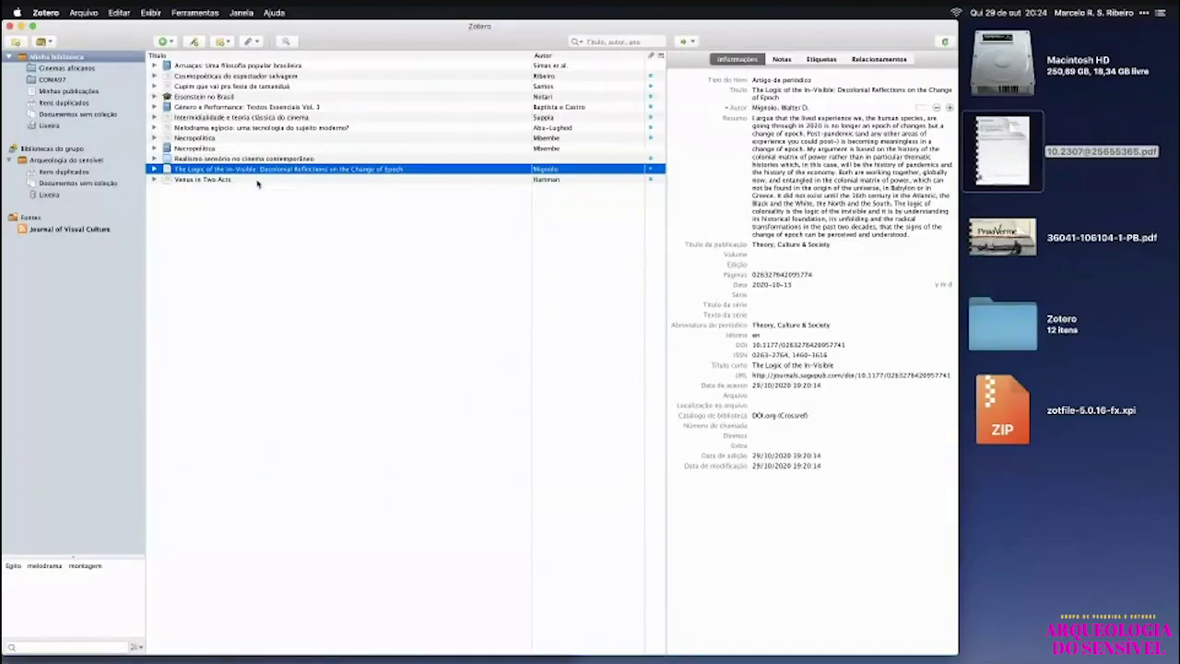
# Examine the Attach New File command on the article "The Logic of the In-Visible", the desktop PDFs, and the article's existing attachment.
pyautogui.keyDown('super'); pyautogui.click(372, 172); pyautogui.keyUp('super')
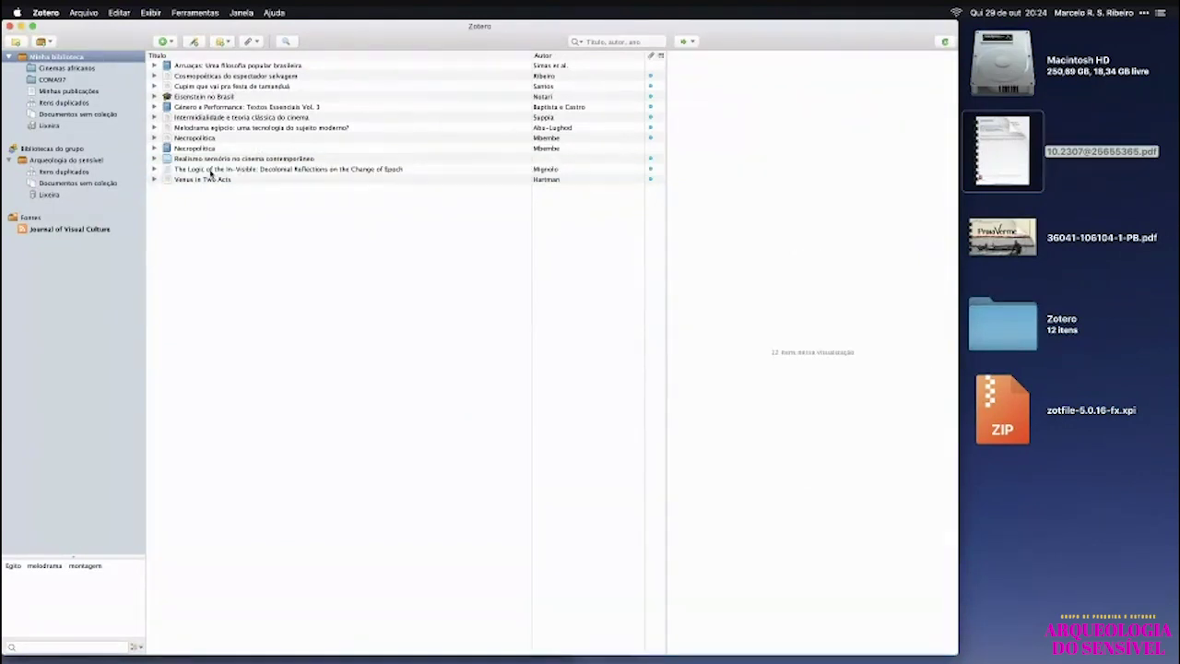
pyautogui.click(233, 169)
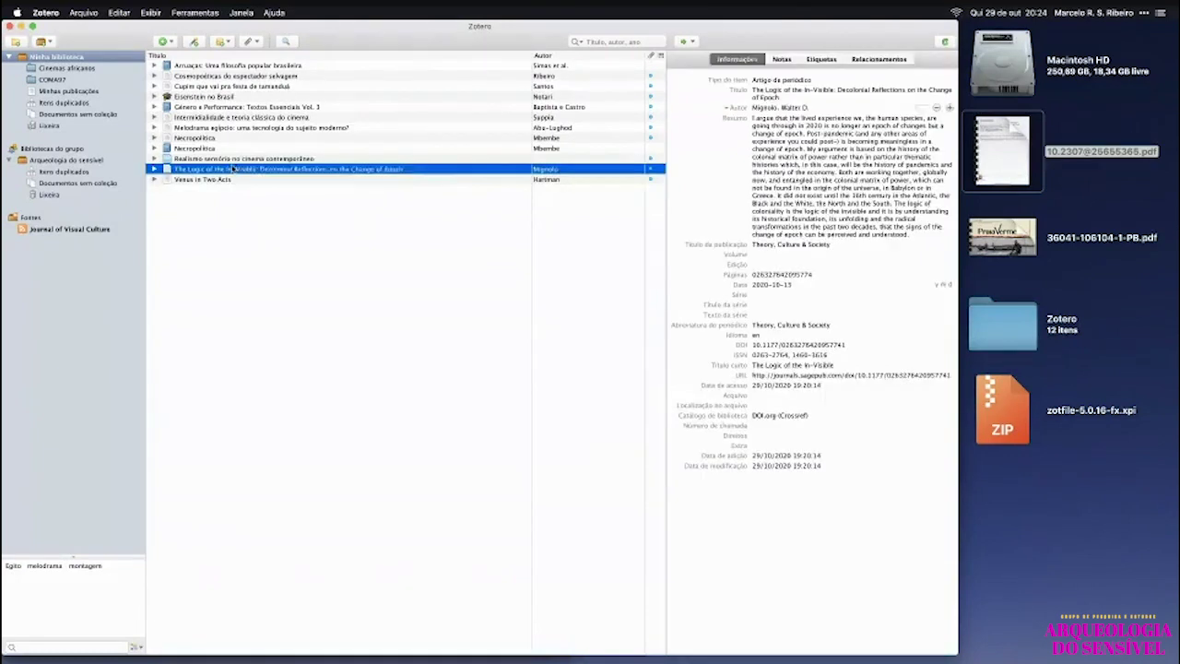
pyautogui.rightClick(233, 169)
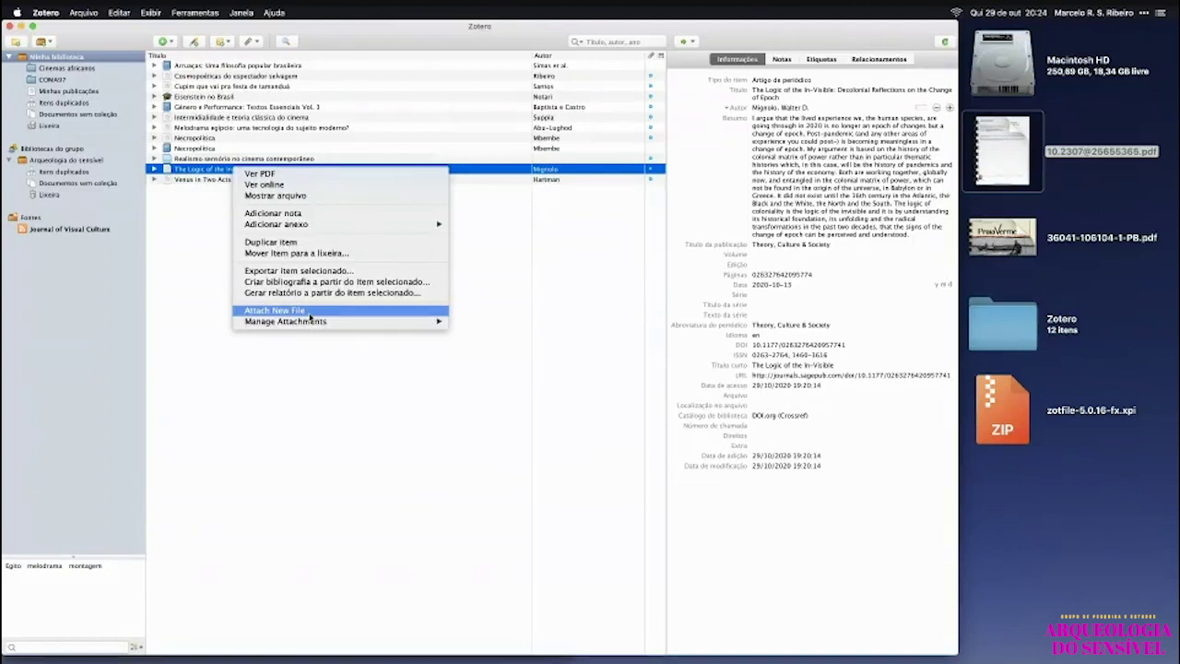
pyautogui.click(829, 253)
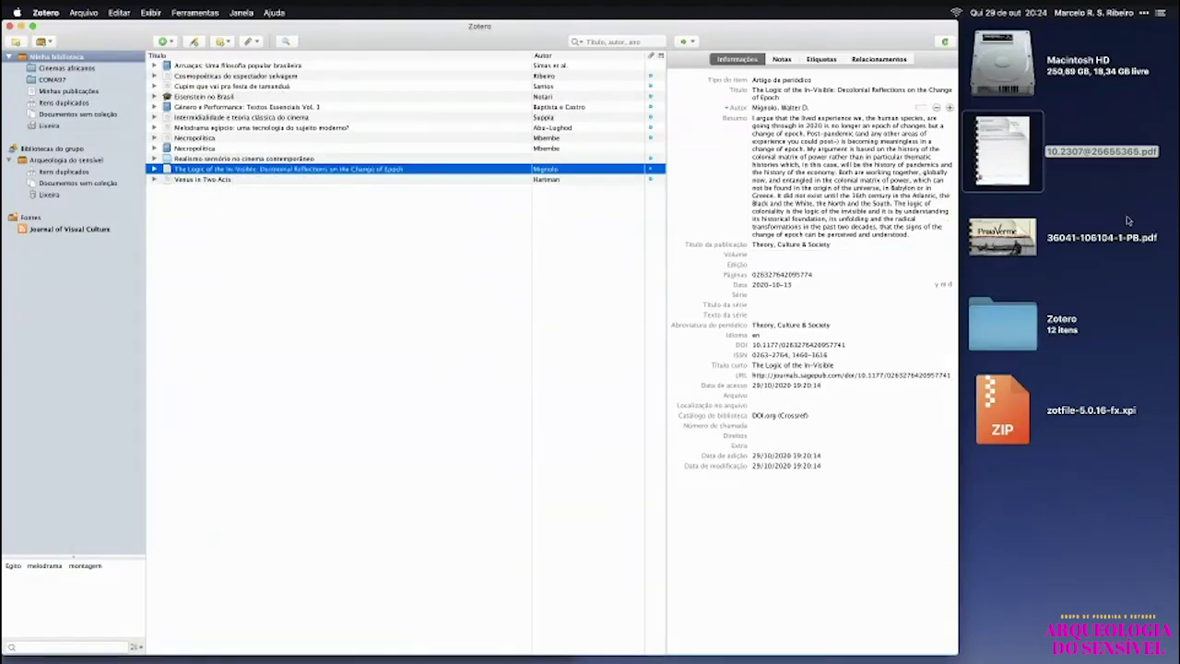
pyautogui.click(1072, 81)
pyautogui.click(902, 300)
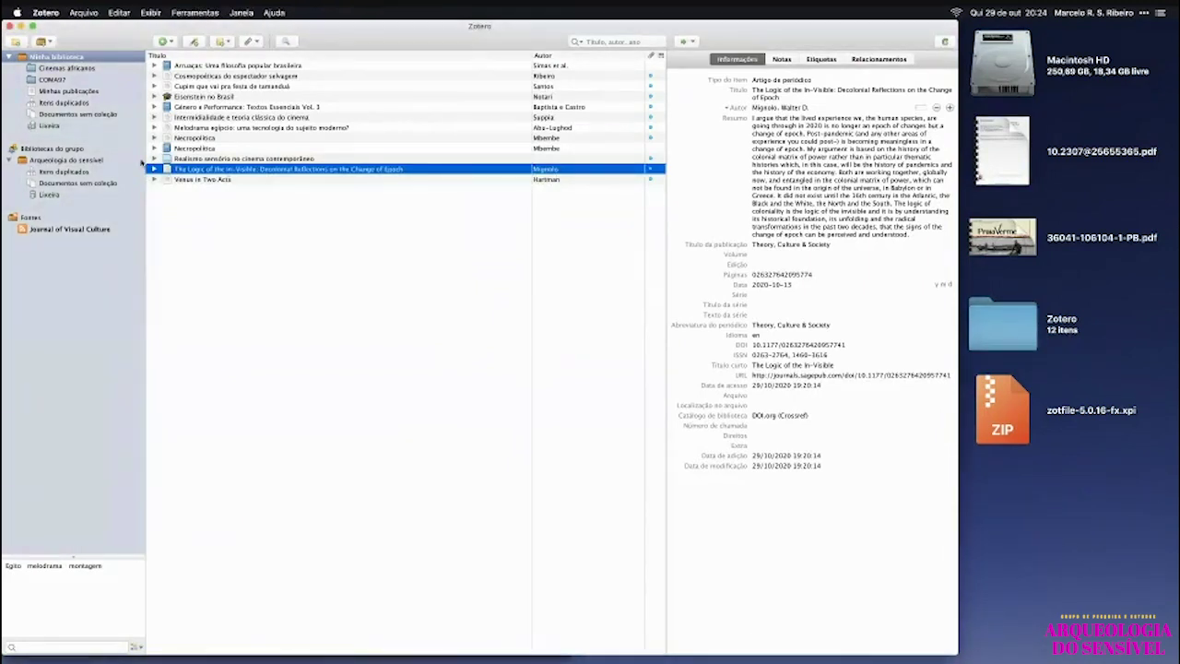
pyautogui.click(154, 169)
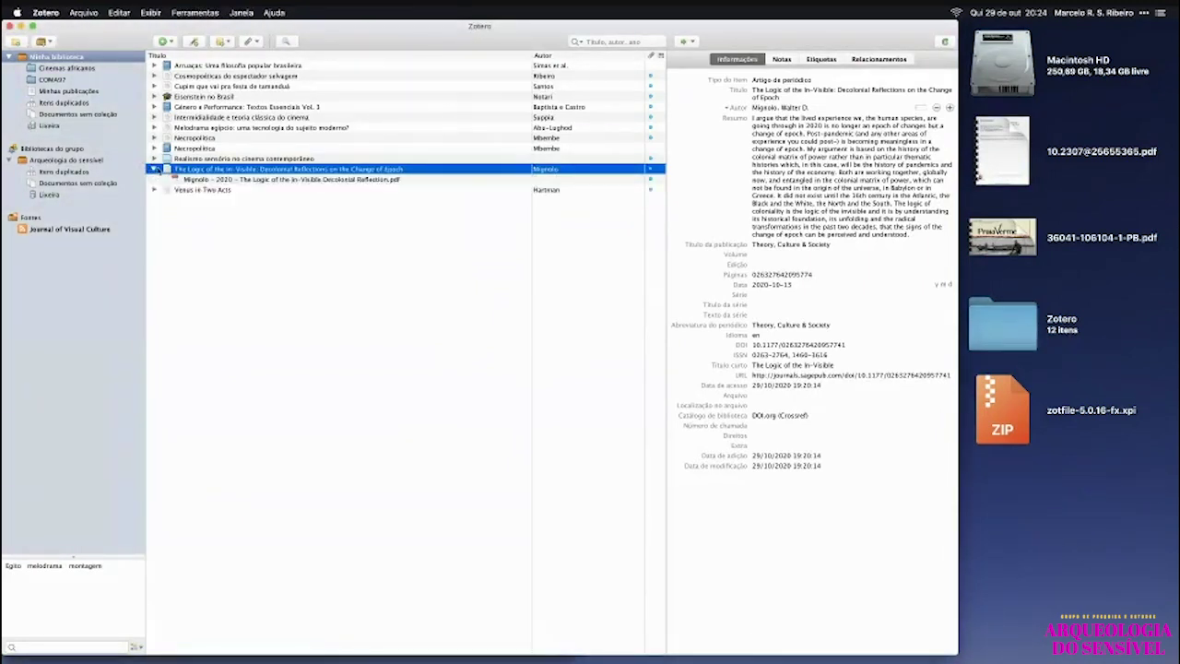
pyautogui.click(153, 169)
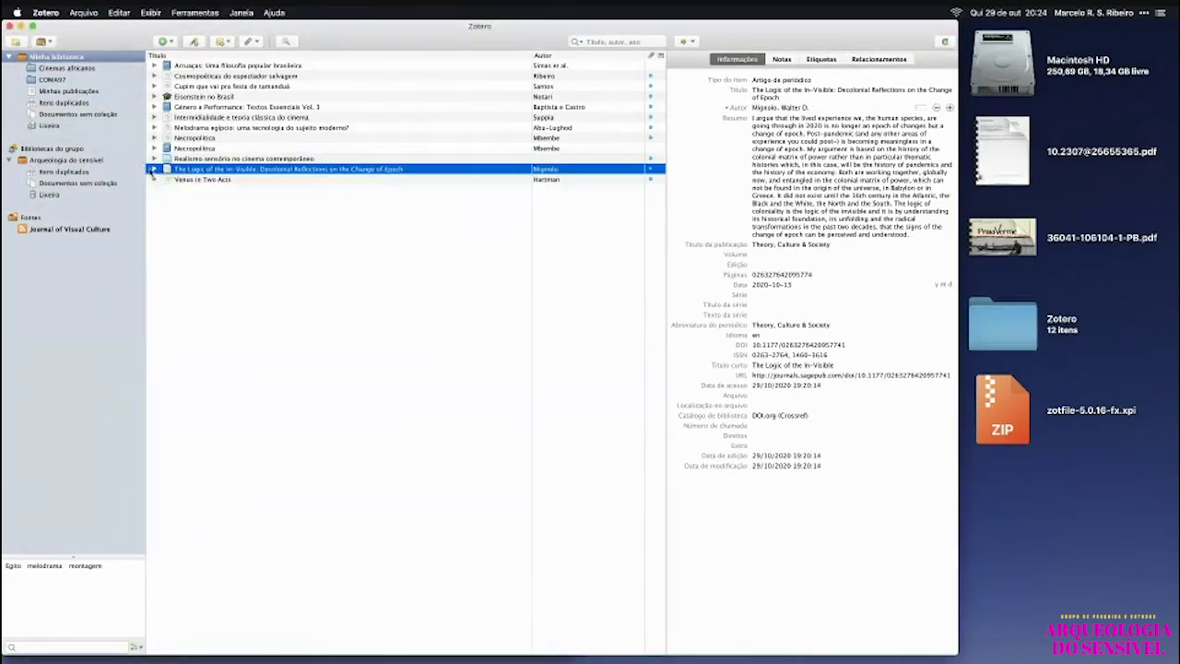
# Reopen the ZotFile preferences and review the source folder and the Custom Location option for storing attachments.
pyautogui.click(197, 12)
pyautogui.click(232, 106)
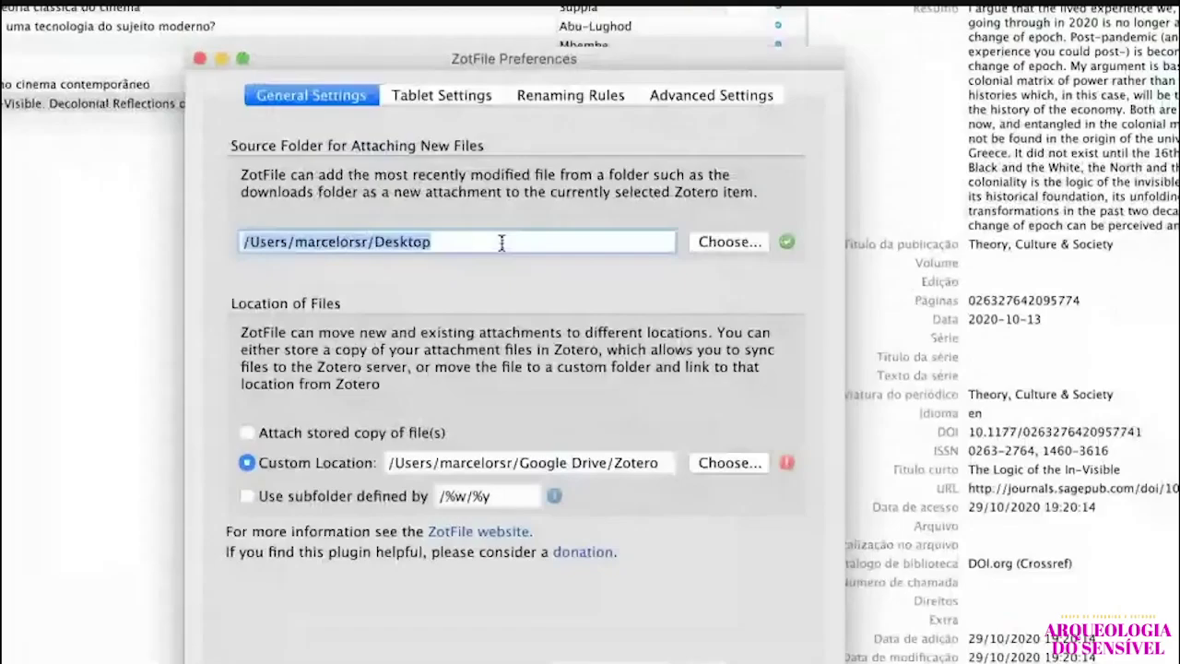
pyautogui.click(502, 241)
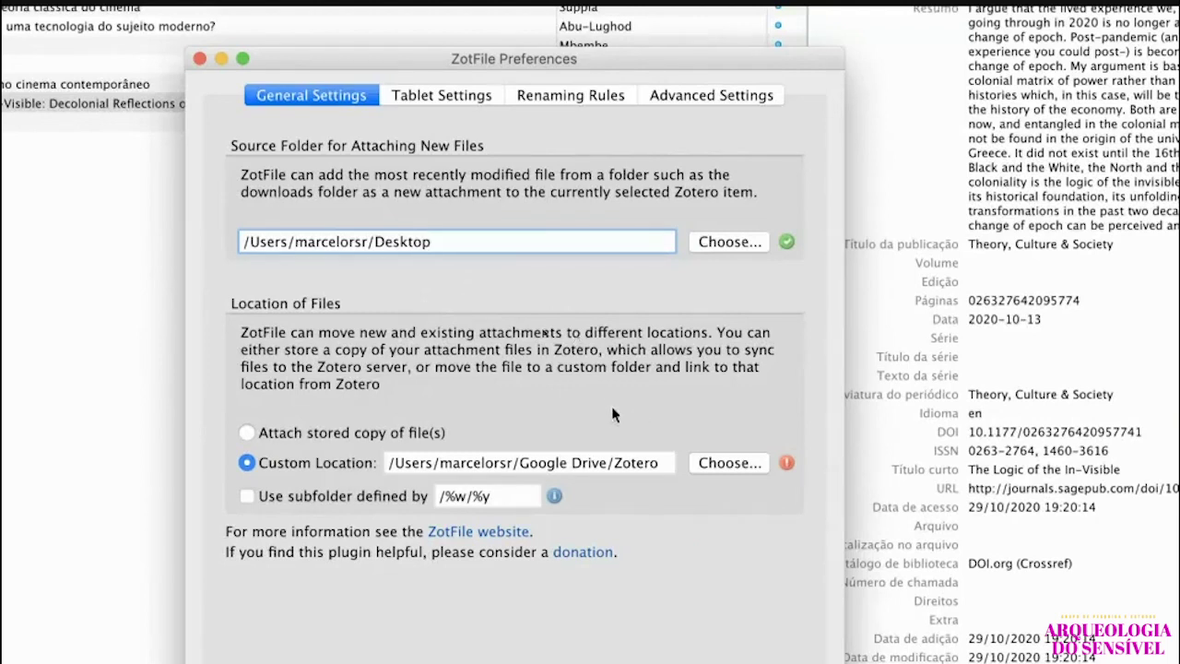
pyautogui.click(247, 463)
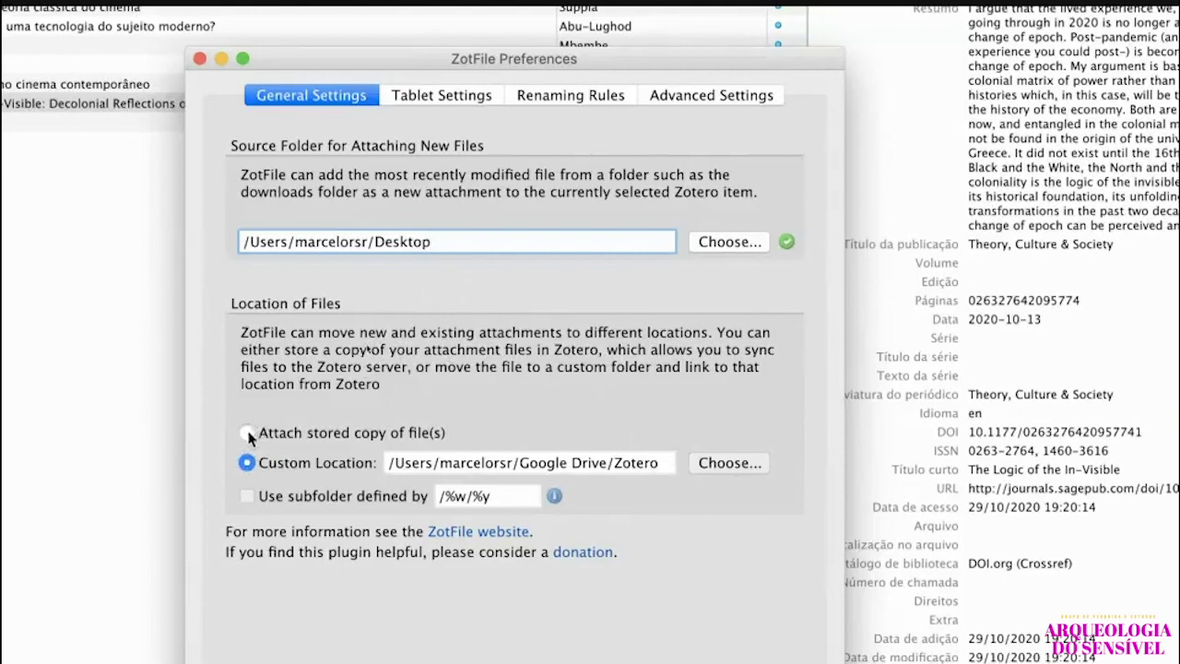
pyautogui.click(248, 463)
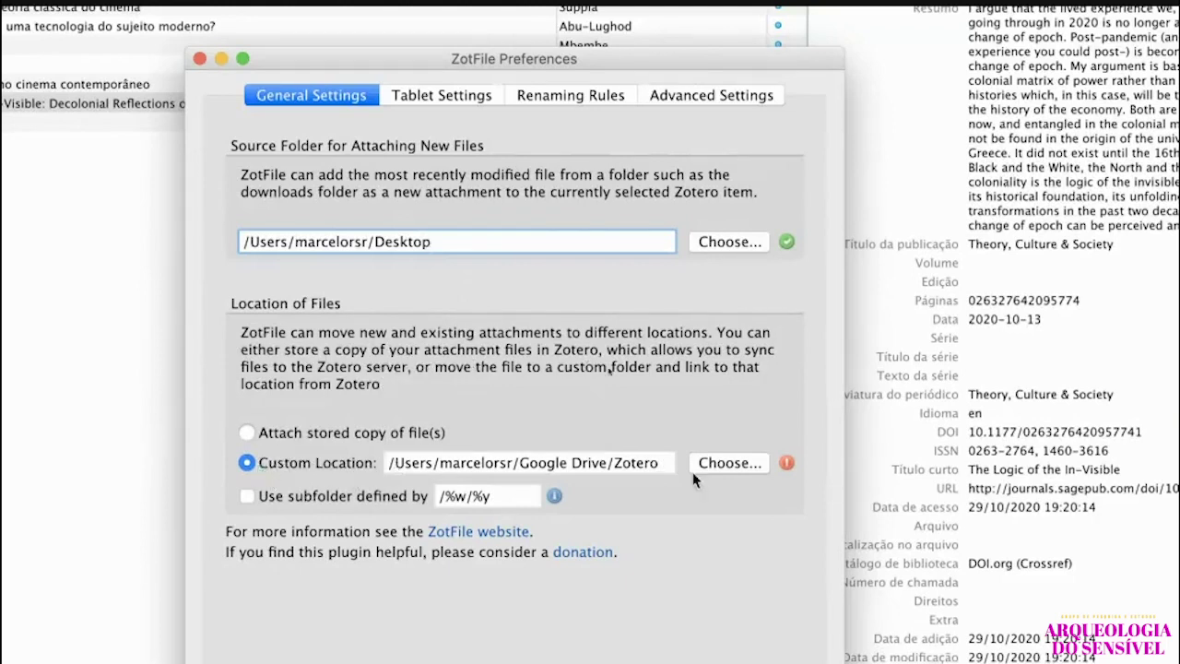
# Create a folder named Zotero inside Google Drive and set it as ZotFile's custom location for attachments.
pyautogui.click(721, 463)
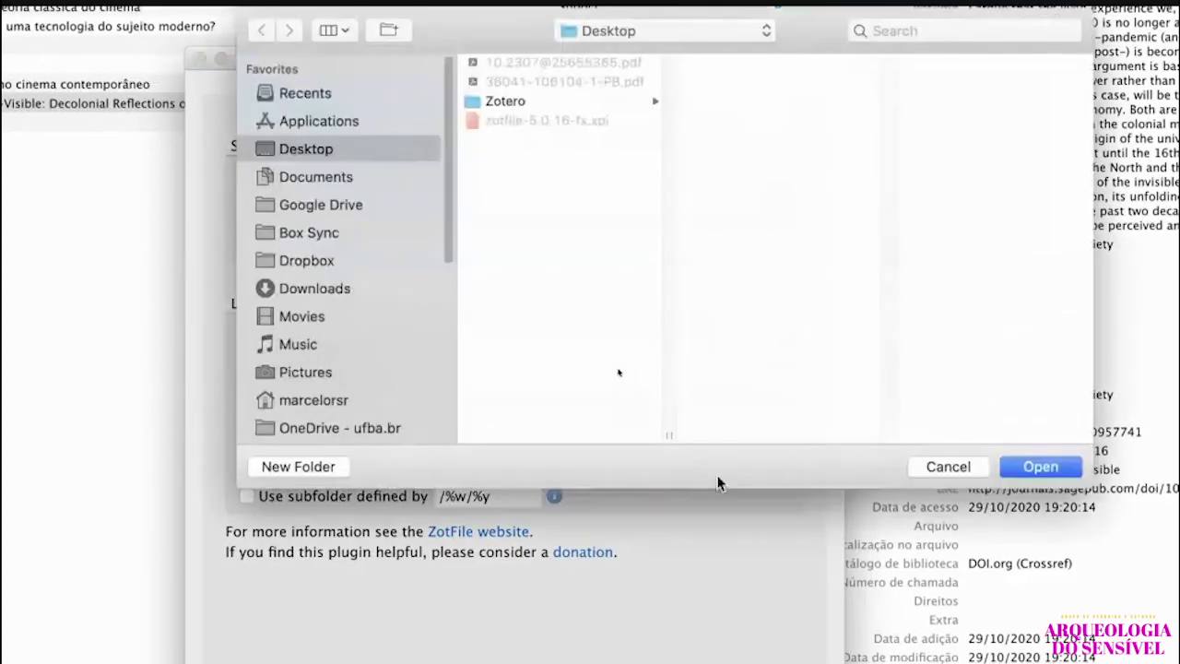
pyautogui.click(405, 205)
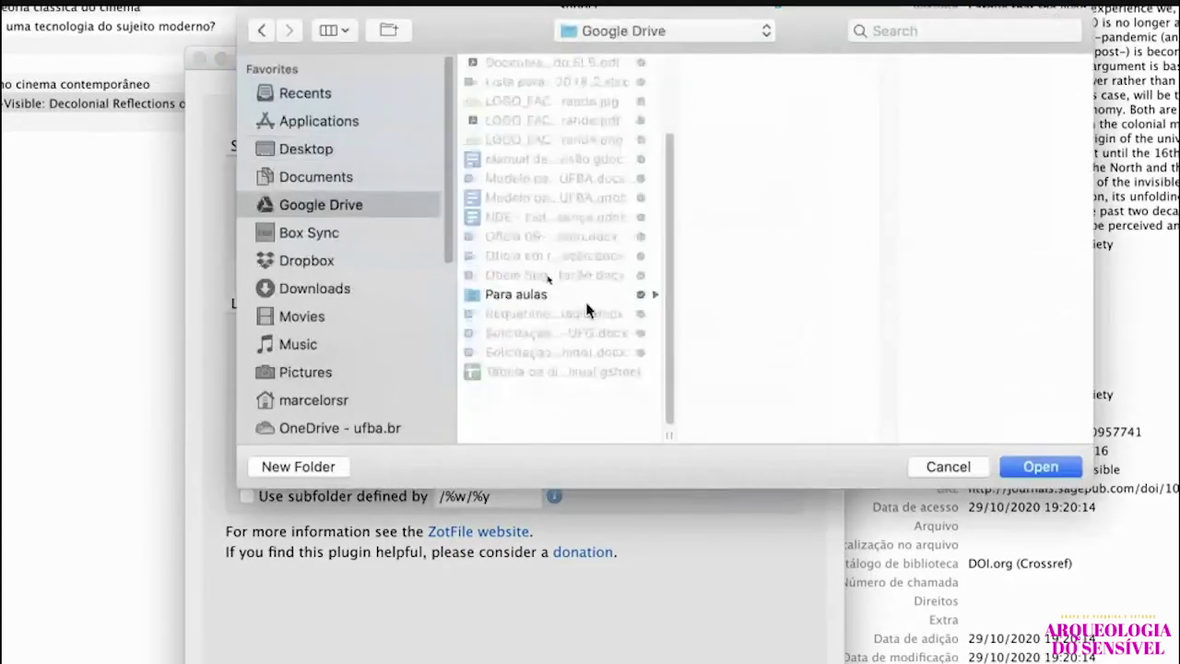
pyautogui.click(296, 467)
pyautogui.write('Zotero')
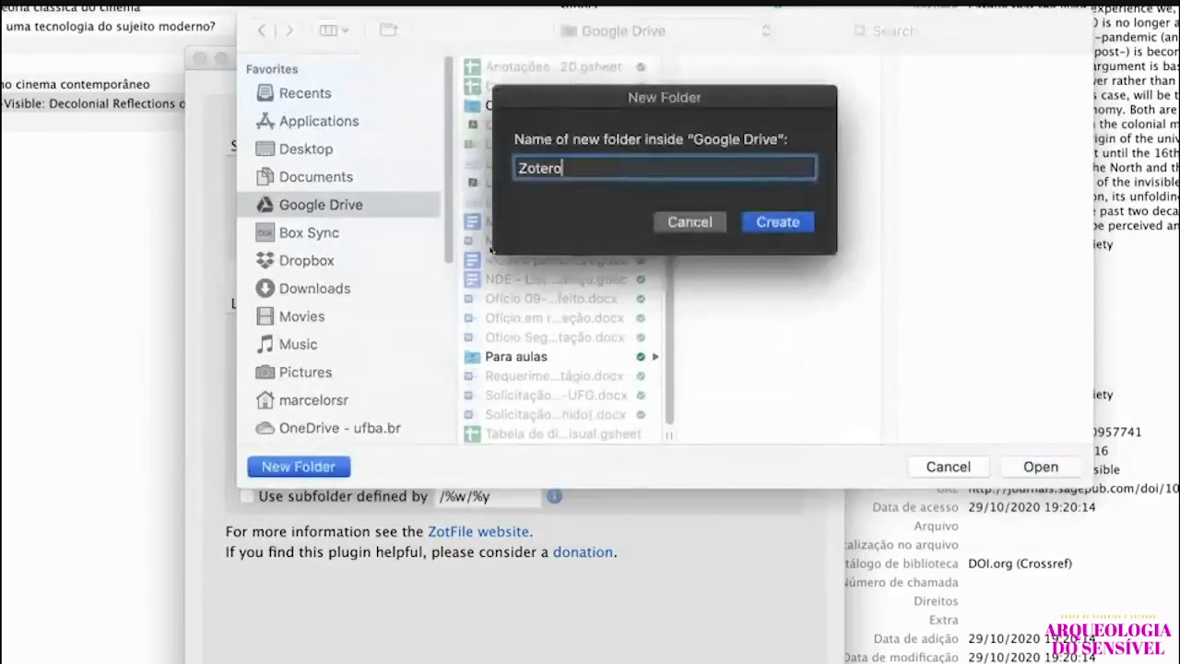
pyautogui.press('Return')
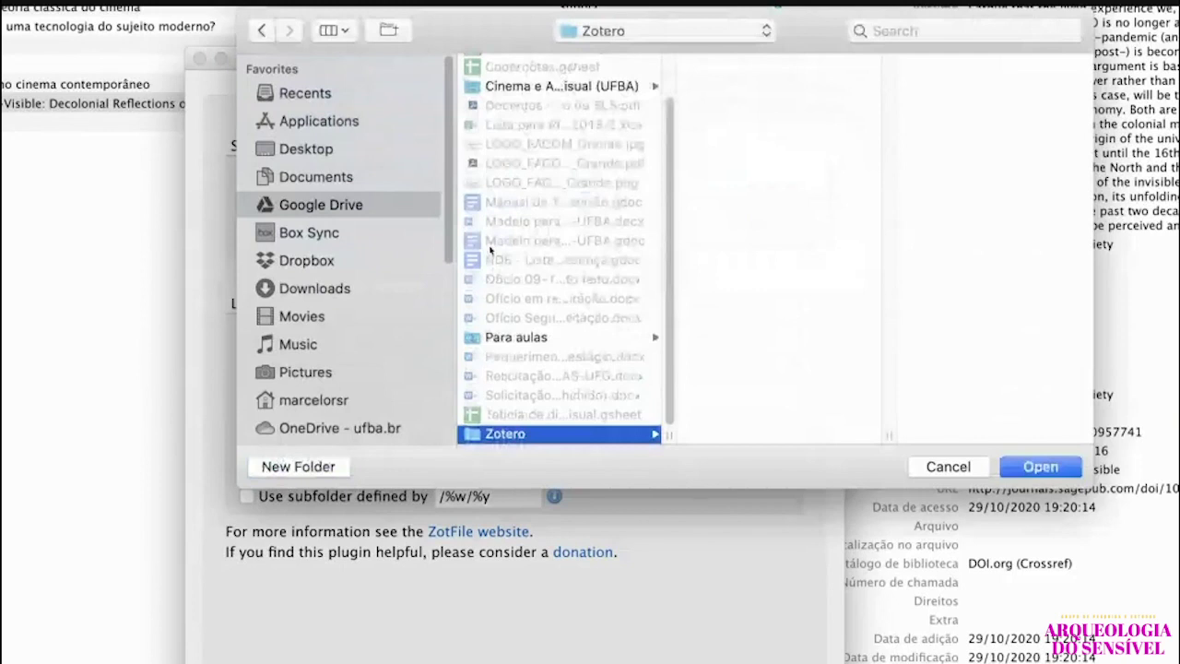
pyautogui.press('Return')
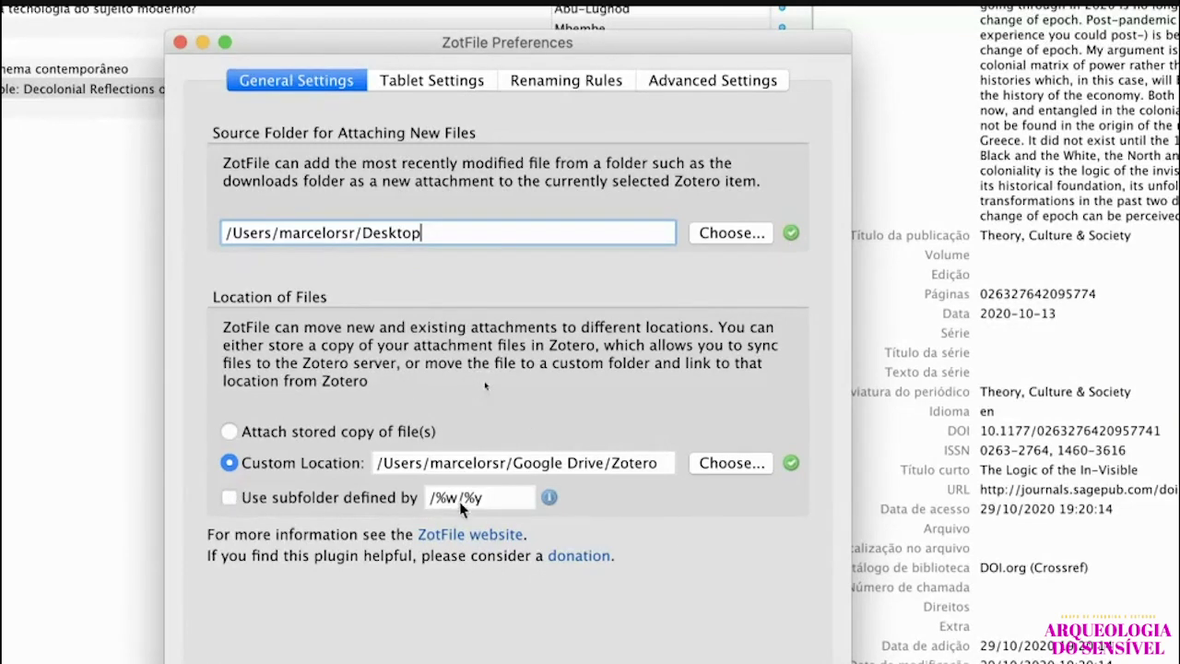
# Switch the subfolder option on and back off, and close the ZotFile preferences.
pyautogui.click(249, 500)
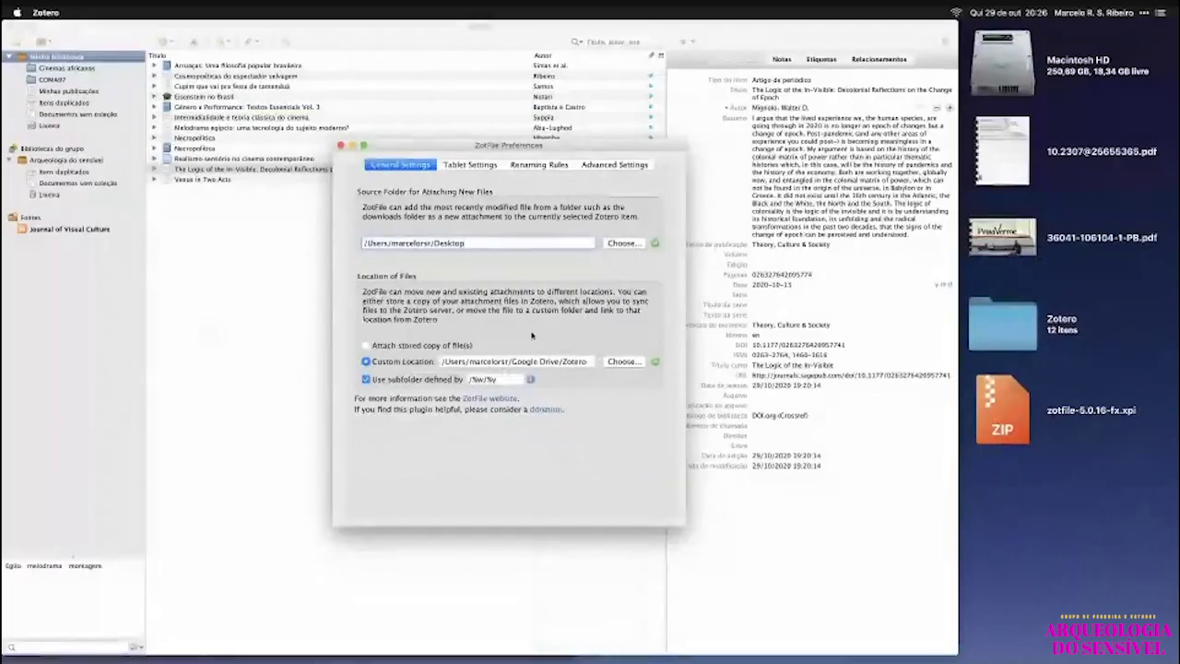
pyautogui.click(366, 379)
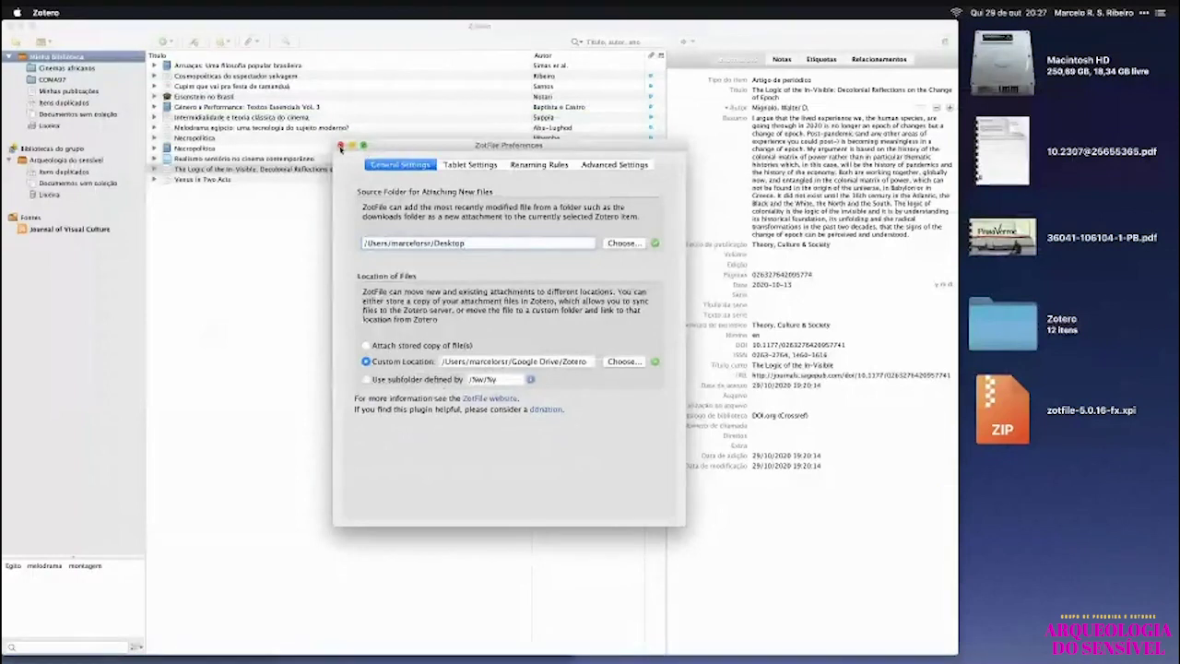
pyautogui.click(341, 148)
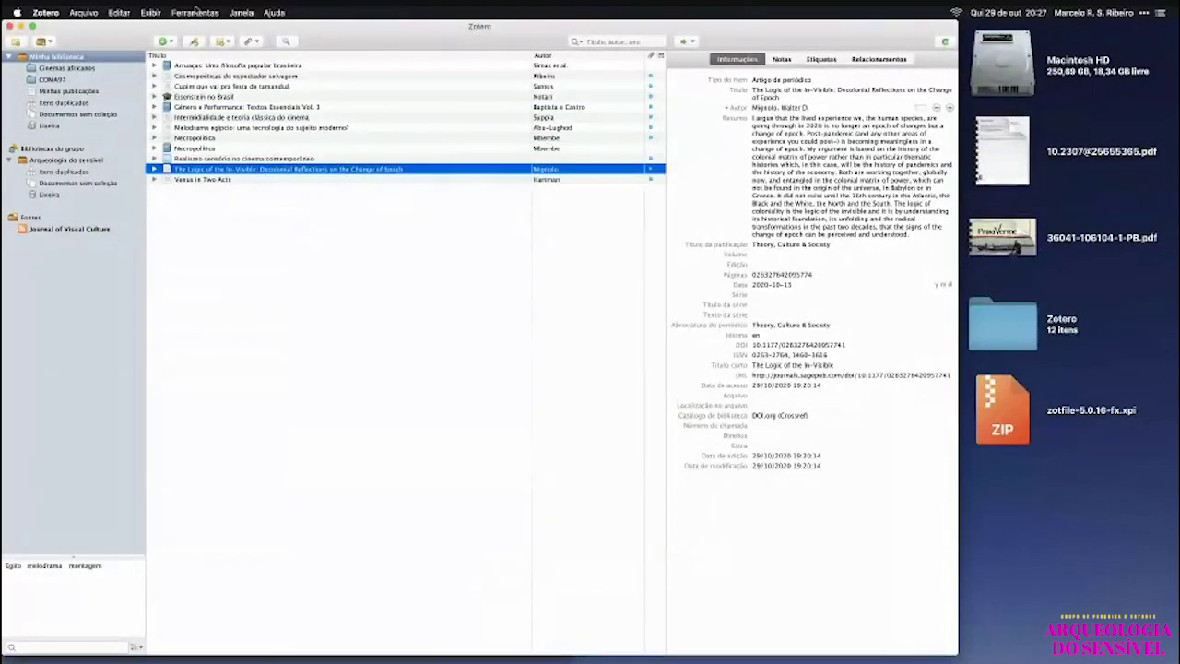
# Show the stored PDF of "Cosmopoéticas do espectador selvagem" in Finder and close that window.
pyautogui.click(205, 64)
pyautogui.click(222, 75)
pyautogui.rightClick(228, 77)
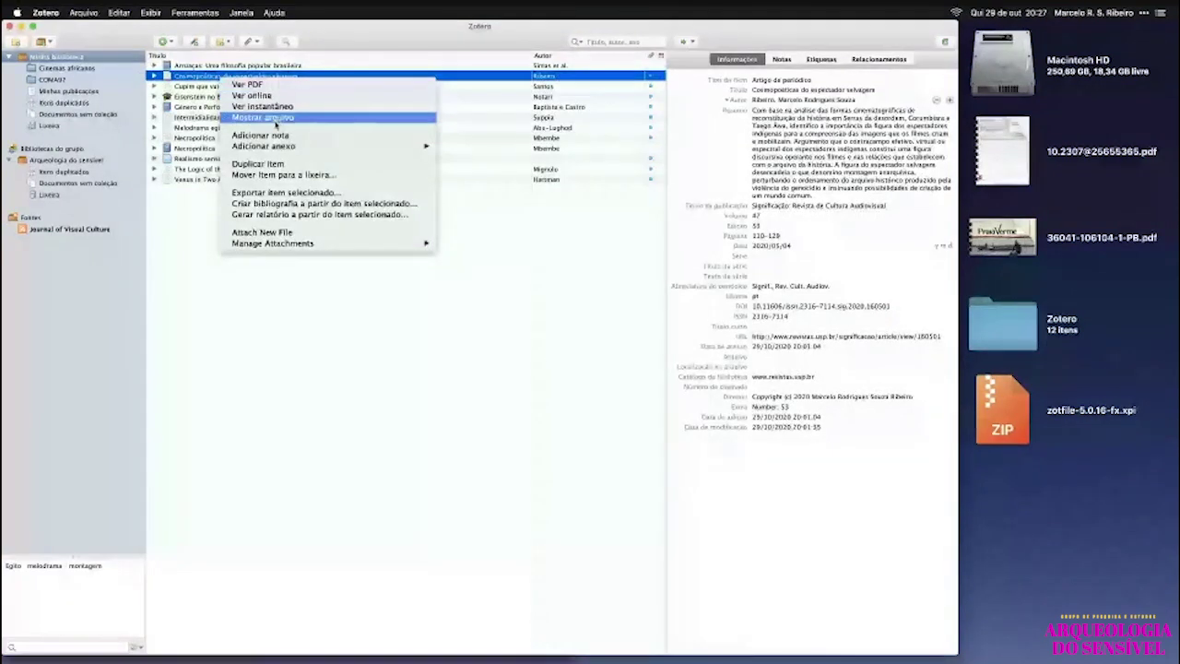
pyautogui.click(275, 118)
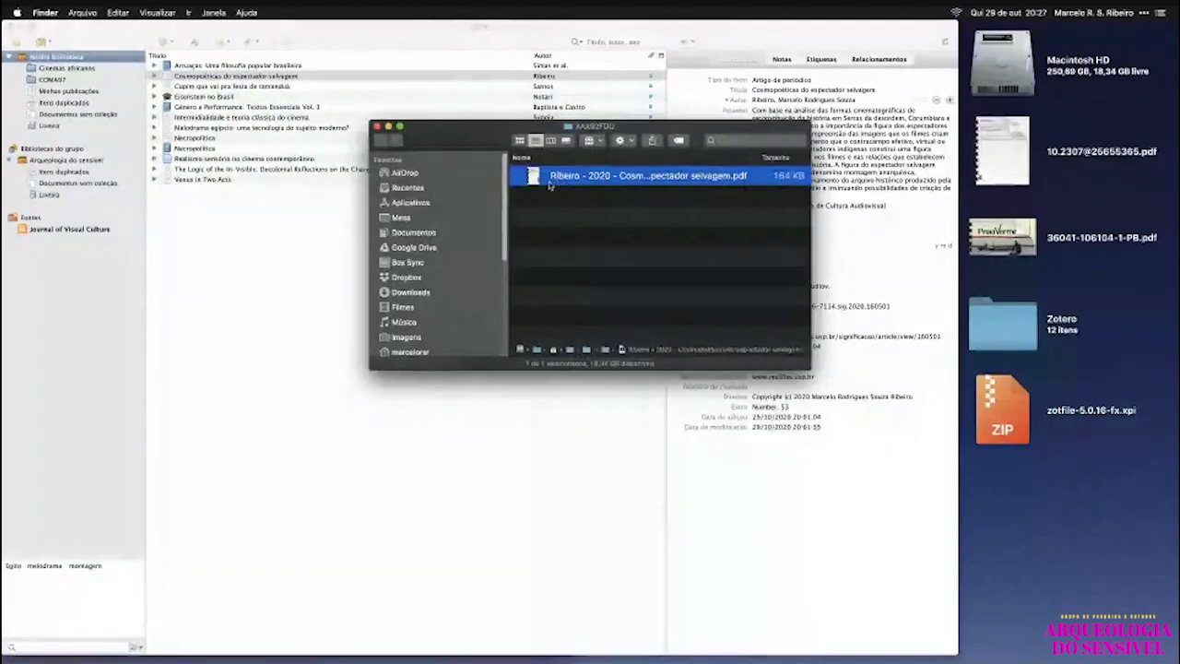
pyautogui.press('super+w')
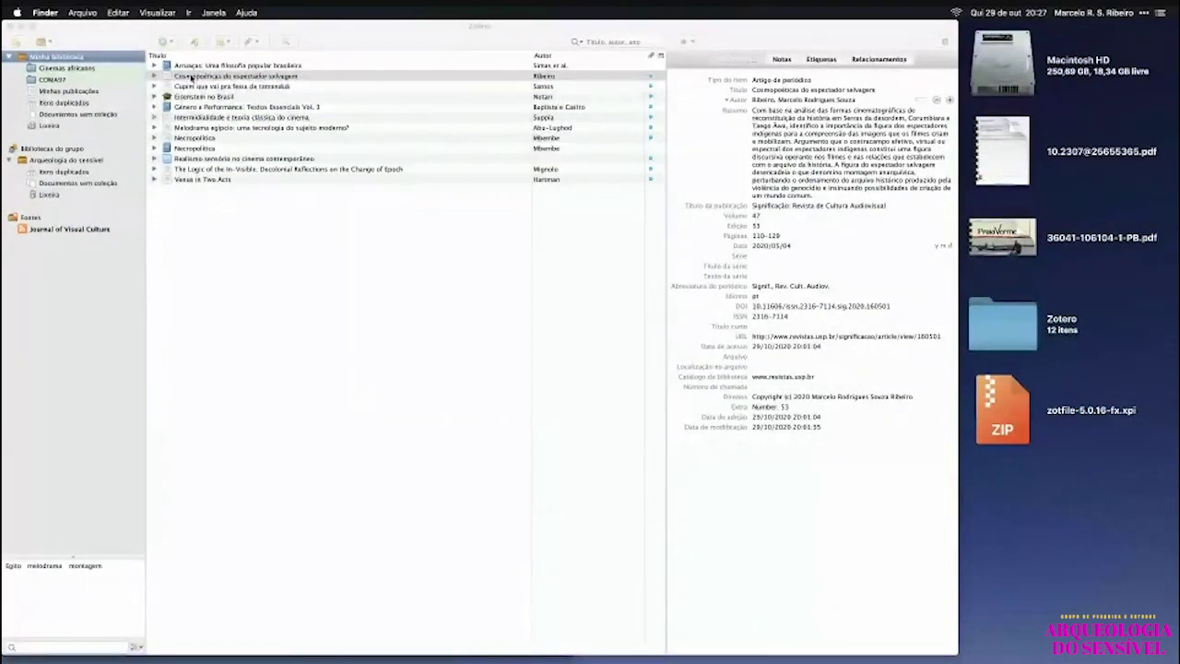
# Rename and move the attachment of "Cosmopoéticas do espectador selvagem" using ZotFile's Rename Attachments.
pyautogui.click(225, 77)
pyautogui.rightClick(225, 78)
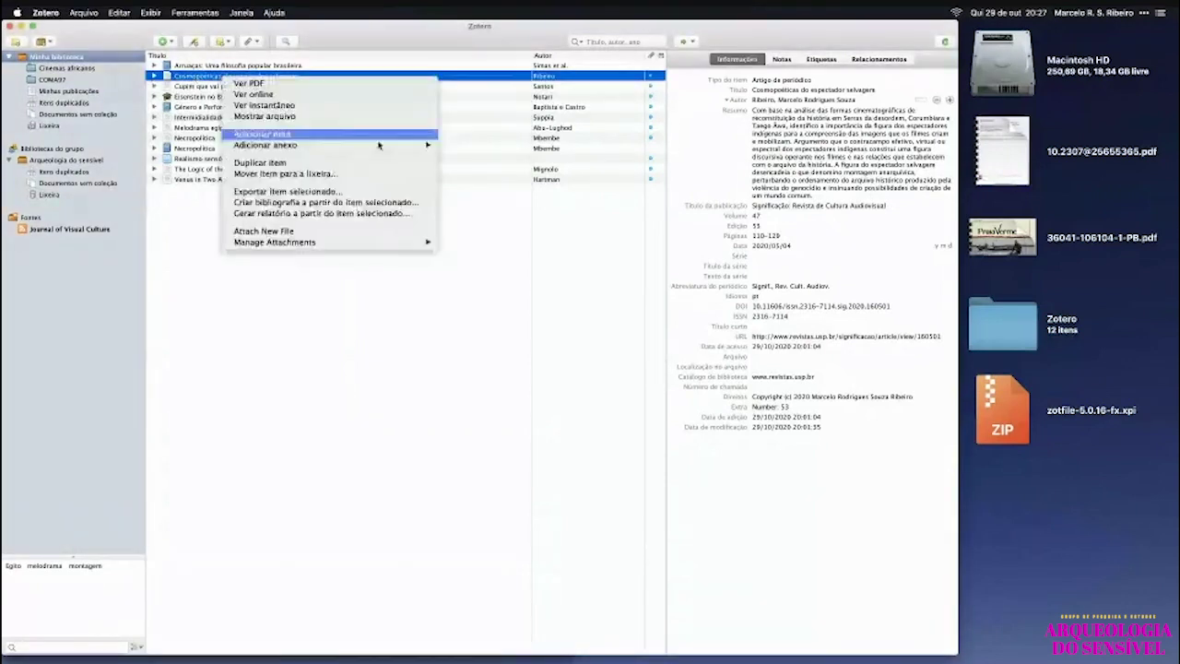
pyautogui.moveTo(323, 249)
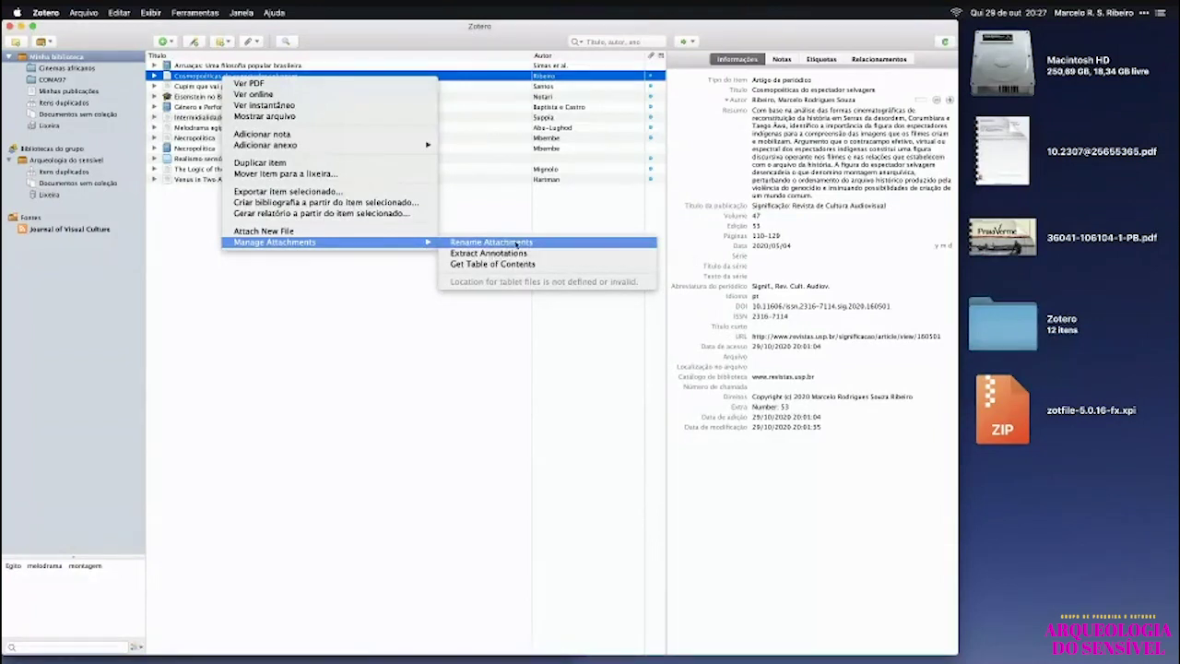
pyautogui.click(544, 245)
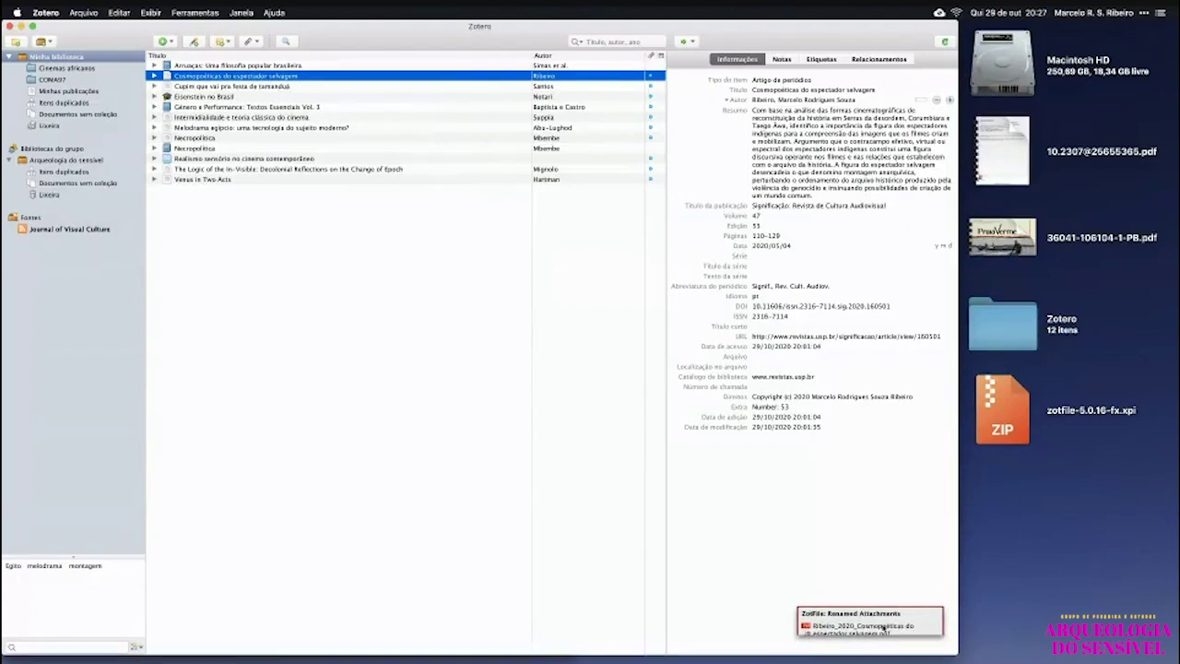
# Expand "Cosmopoéticas do espectador selvagem" and show its linked PDF in the Google Drive Zotero folder.
pyautogui.click(154, 75)
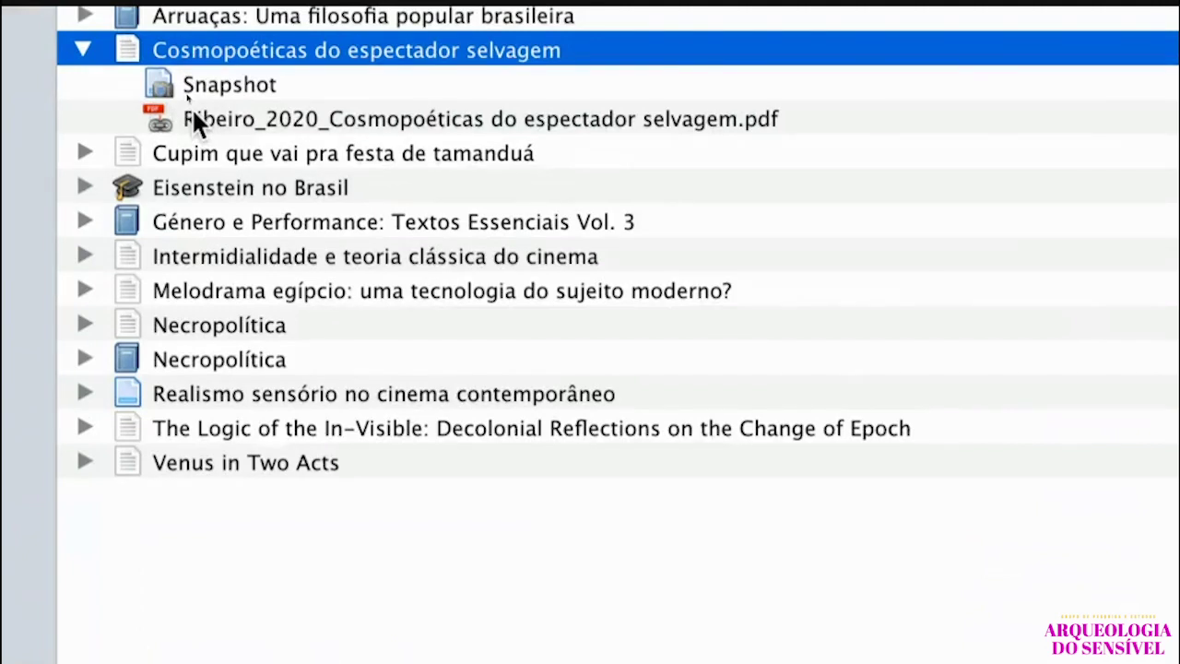
pyautogui.rightClick(192, 118)
pyautogui.press('Escape')
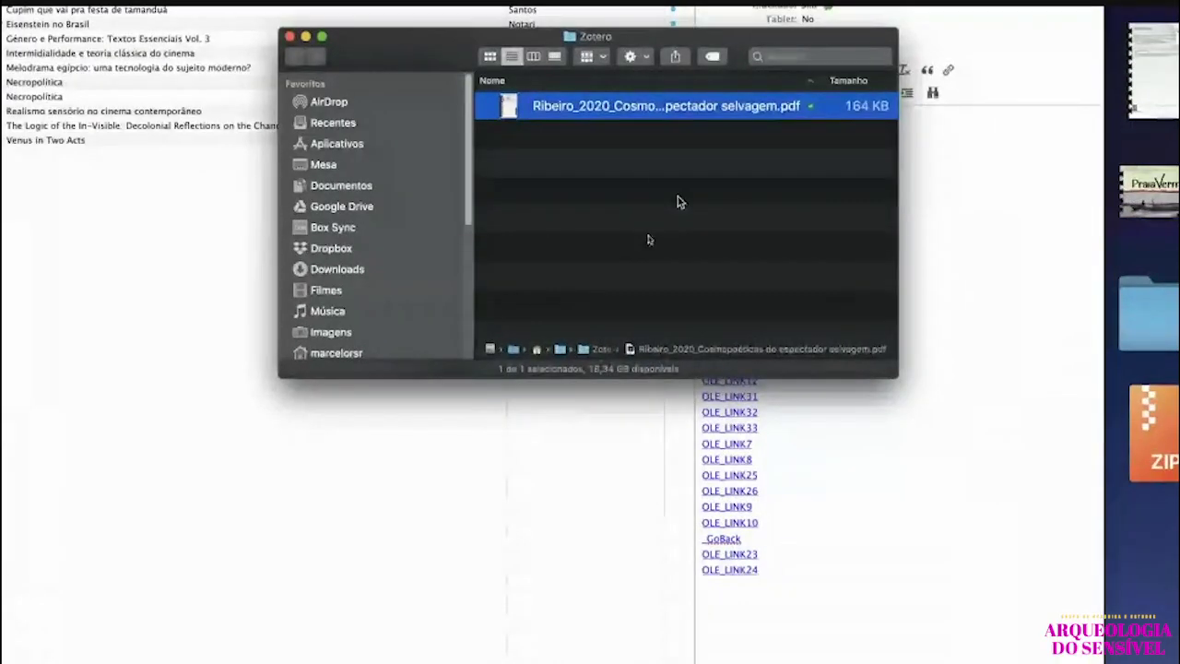
pyautogui.click(652, 217)
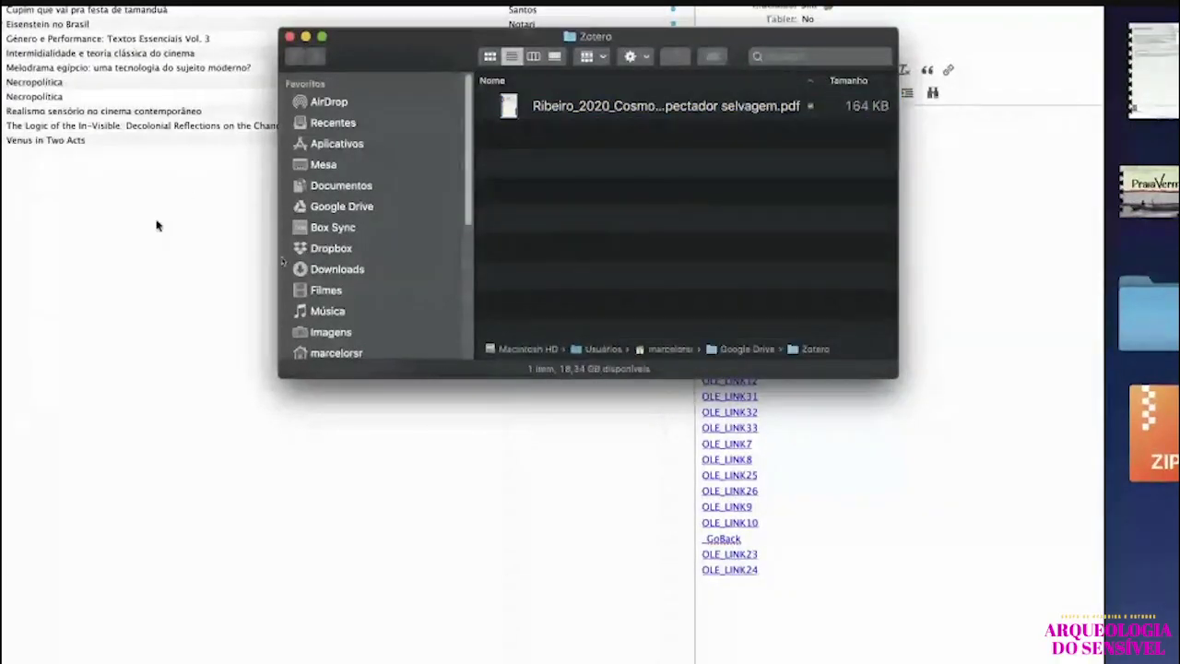
# Apply ZotFile's Rename Attachments to the article "Venus in Two Acts".
pyautogui.click(158, 224)
pyautogui.rightClick(105, 144)
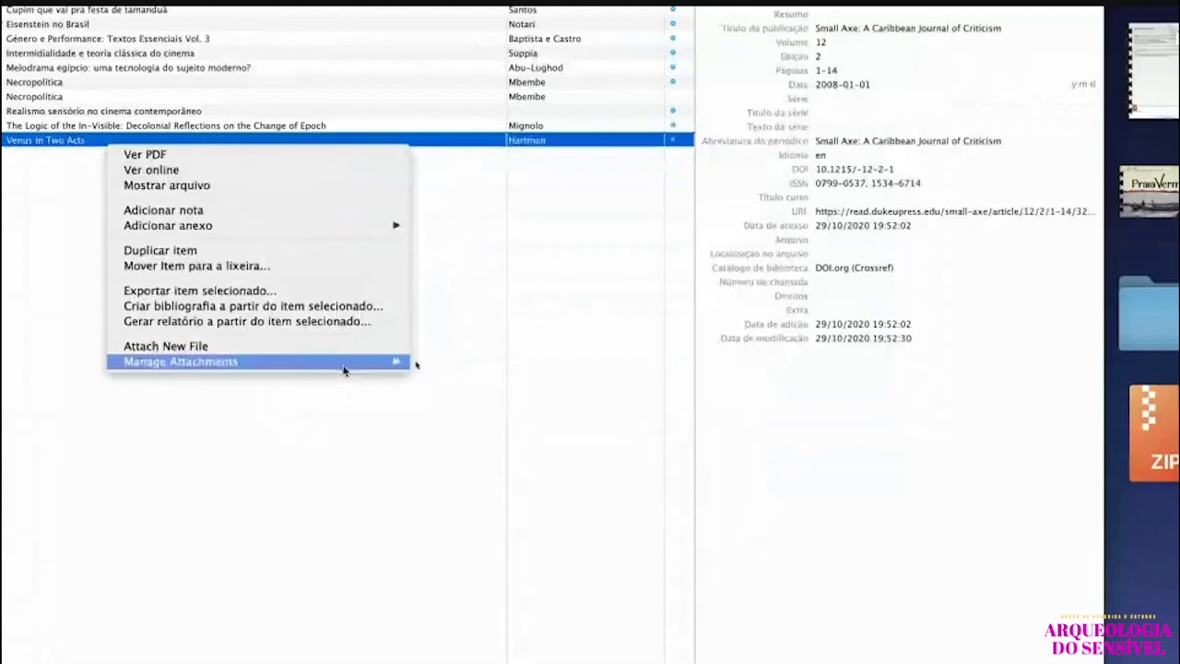
pyautogui.click(452, 253)
# Check the Google Drive Zotero folder in Finder for the PDF of "Venus in Two Acts".
pyautogui.press('super+Tab')
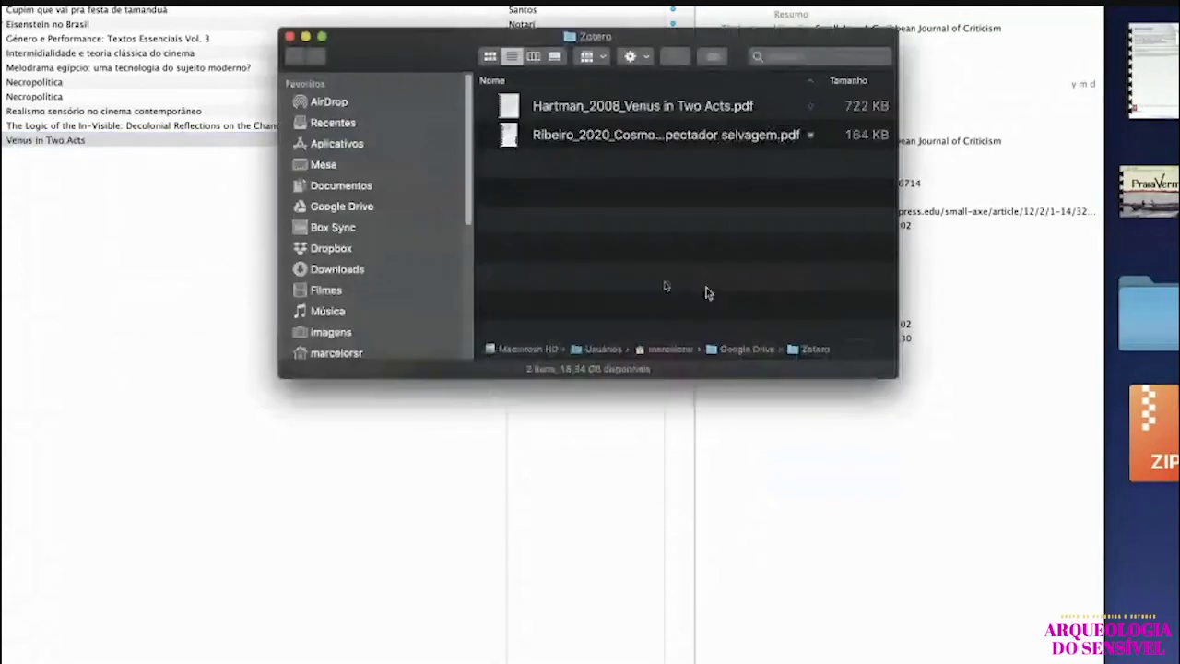
pyautogui.click(140, 183)
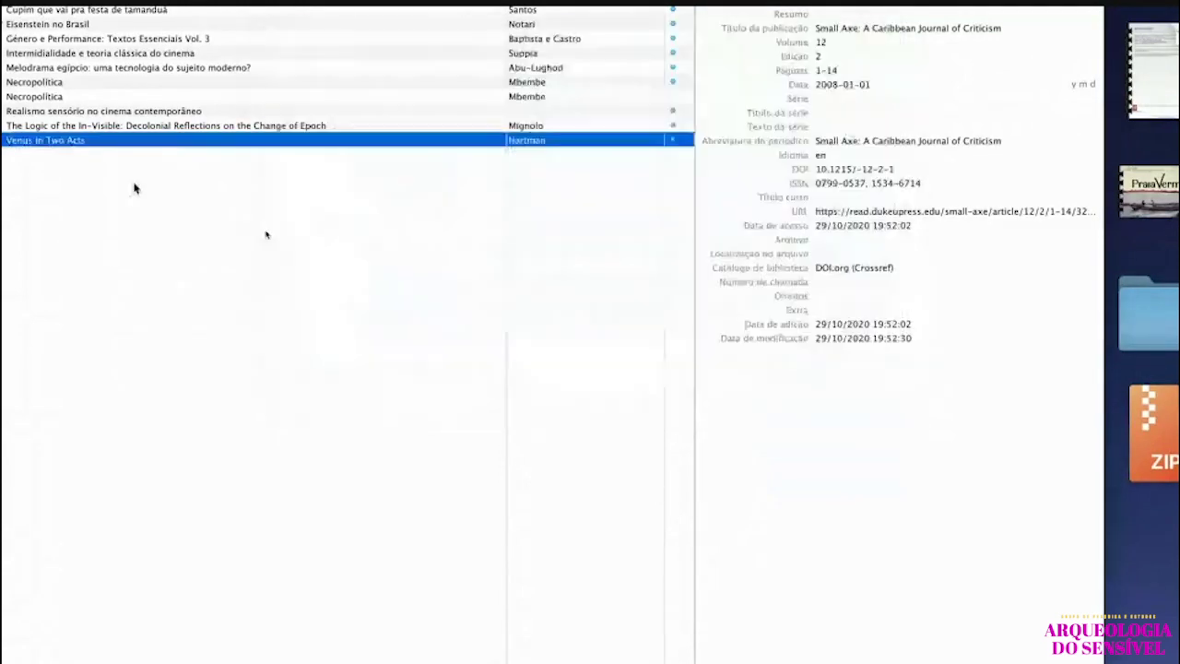
pyautogui.rightClick(82, 143)
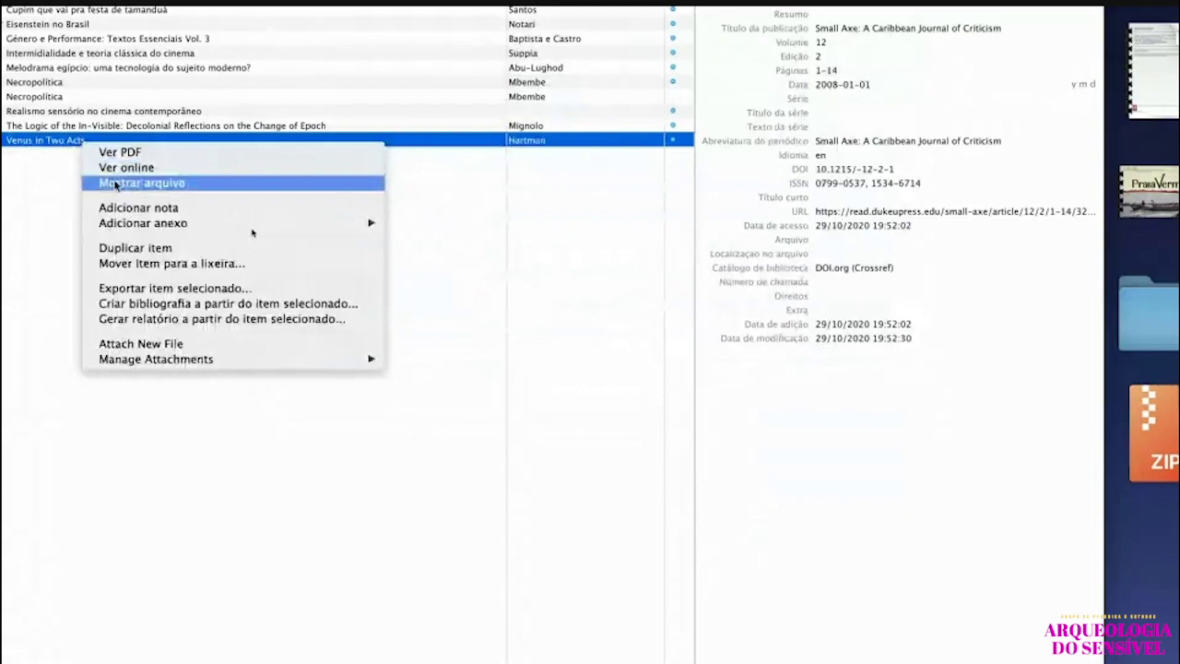
pyautogui.click(344, 430)
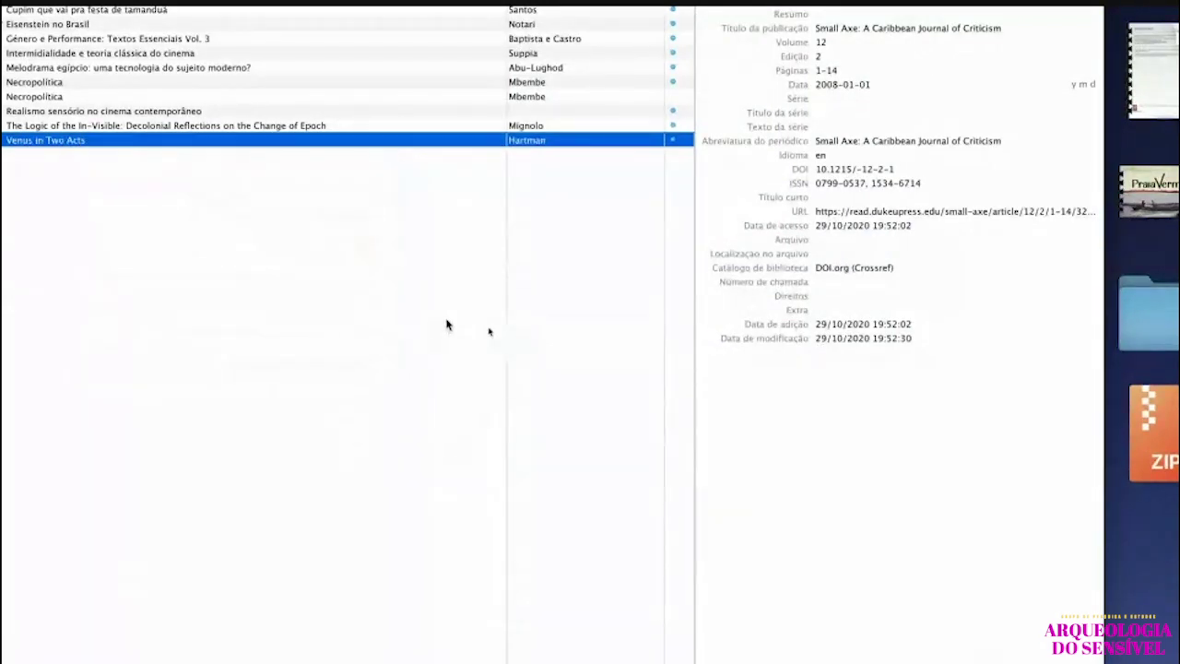
pyautogui.press('super+Tab')
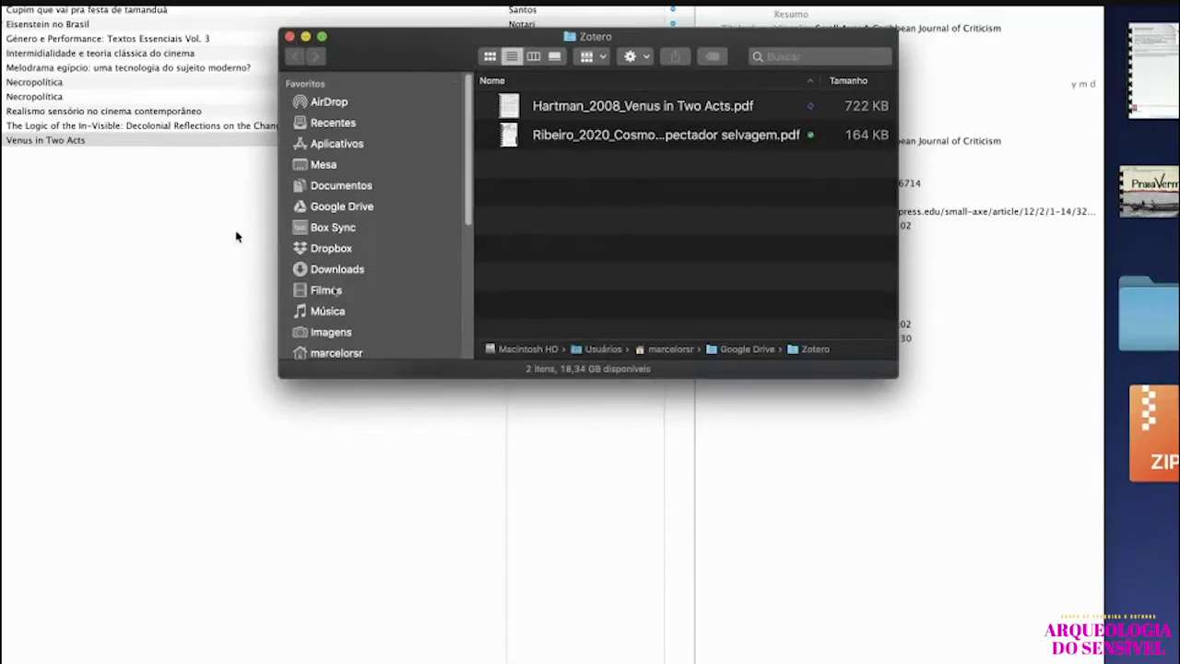
# Return to Zotero, select every item in the library, and rename and move all their attachments with ZotFile.
pyautogui.click(211, 338)
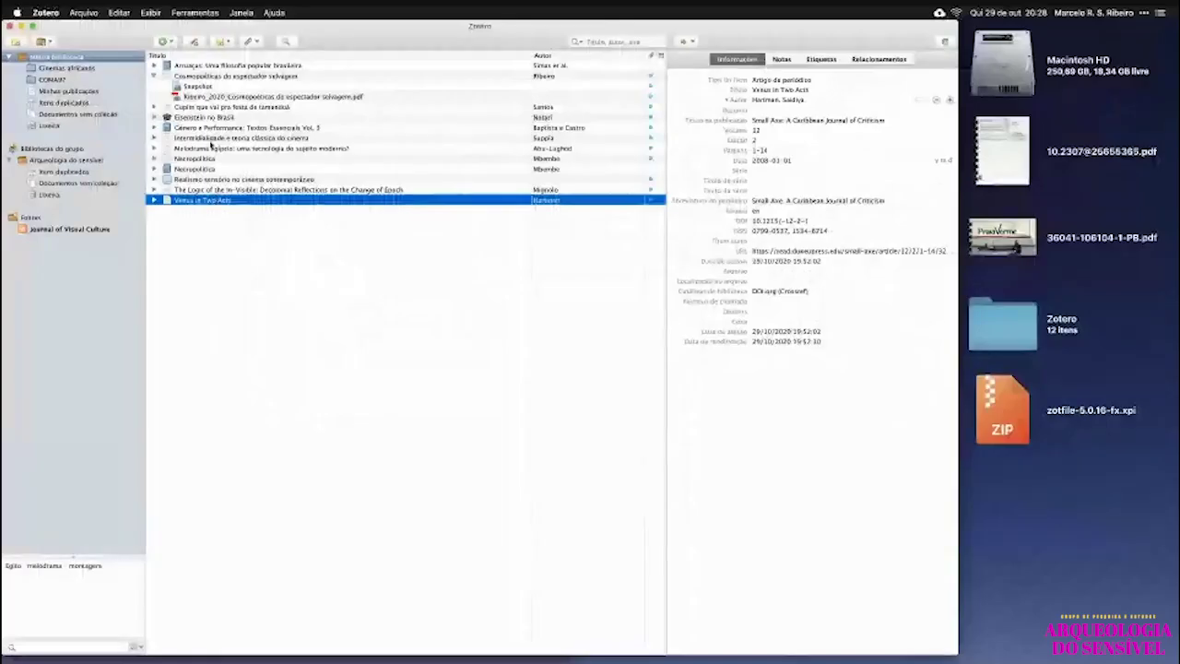
pyautogui.press('super+a')
pyautogui.rightClick(218, 158)
pyautogui.moveTo(405, 287)
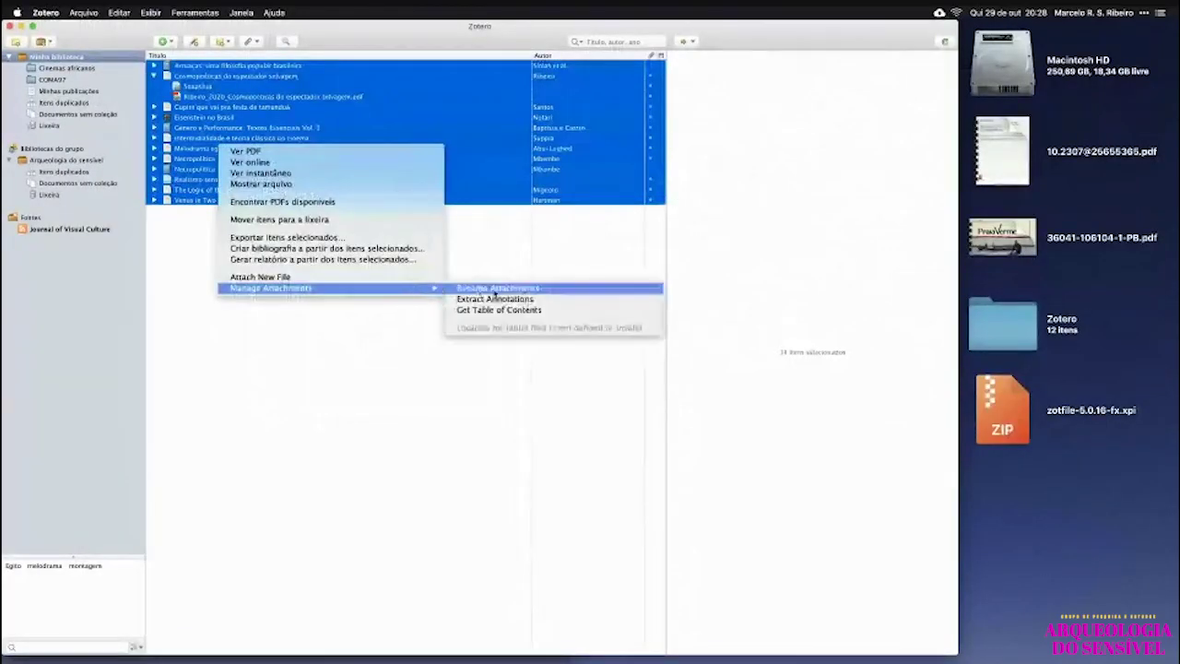
pyautogui.click(486, 289)
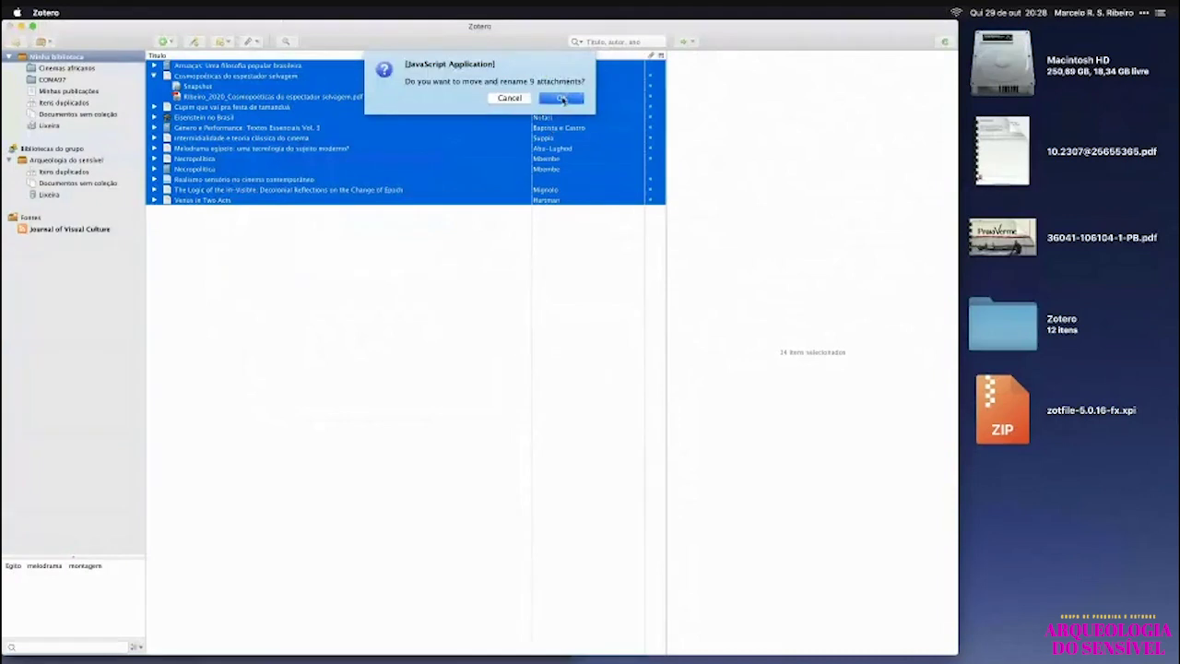
pyautogui.click(562, 98)
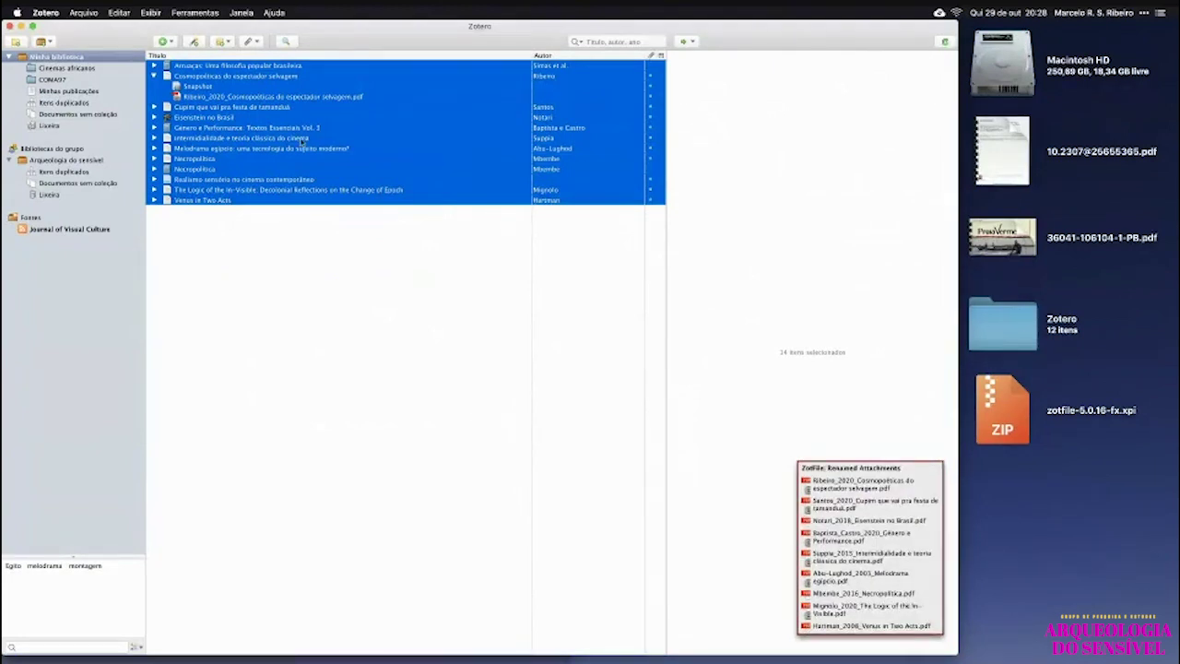
# Review the PDFs in the Google Drive Zotero folder, preview the "Género e Performance" file, and close the Finder window.
pyautogui.press('super+Tab')
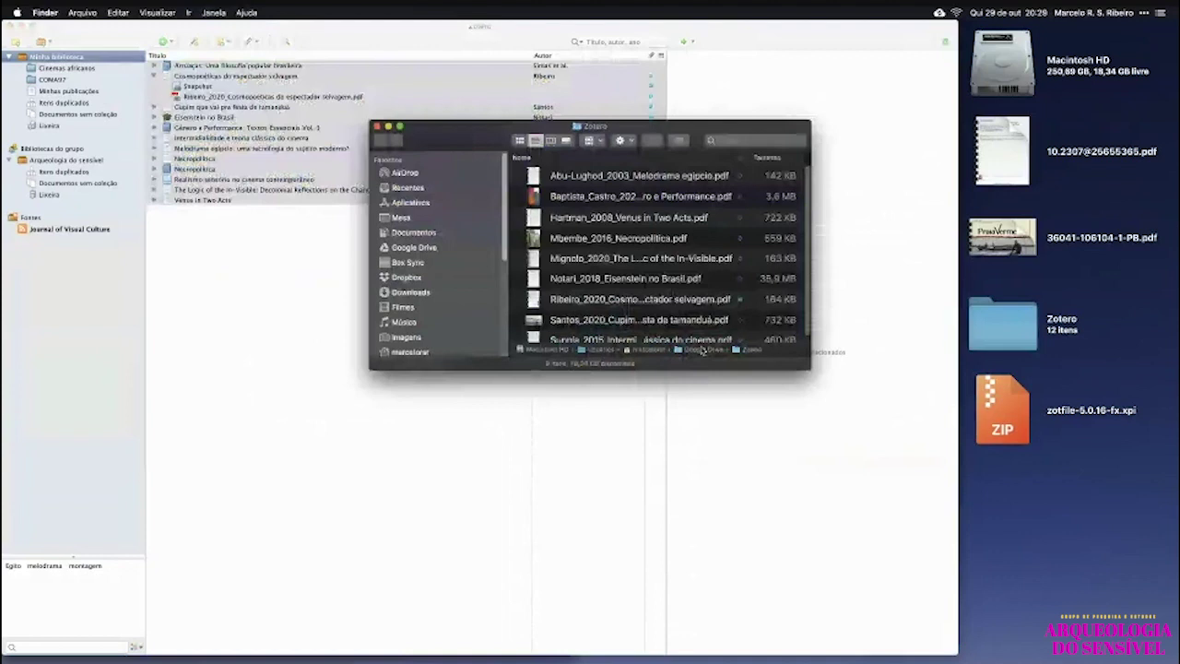
pyautogui.click(572, 179)
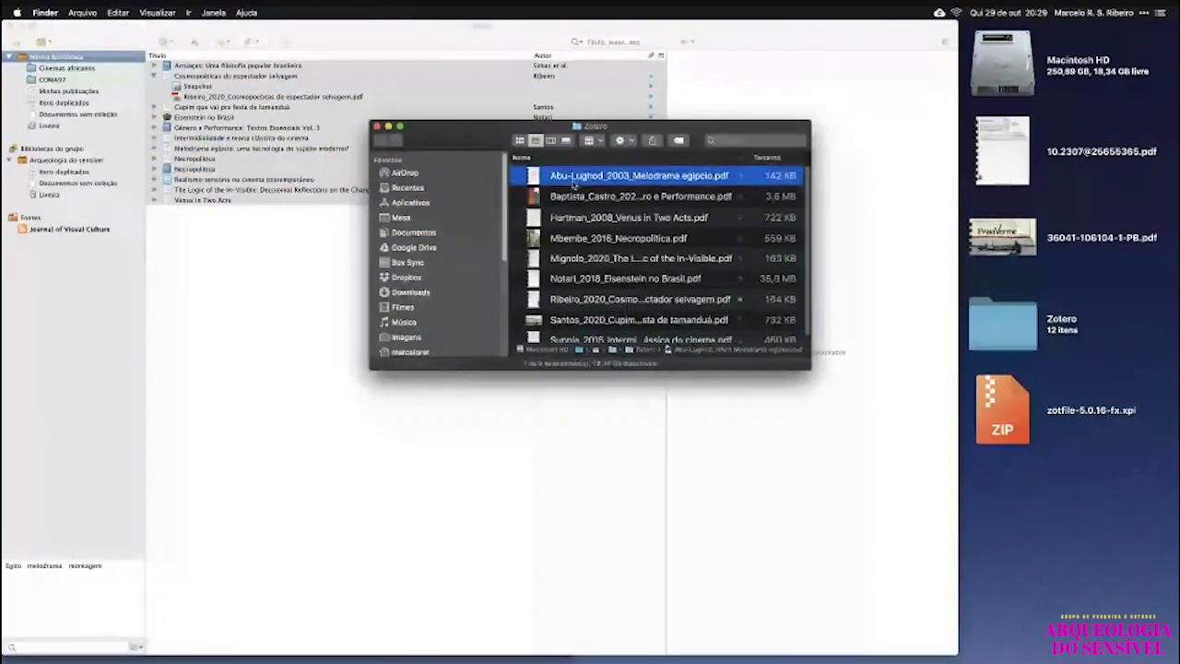
pyautogui.press('Down')
pyautogui.press('space')
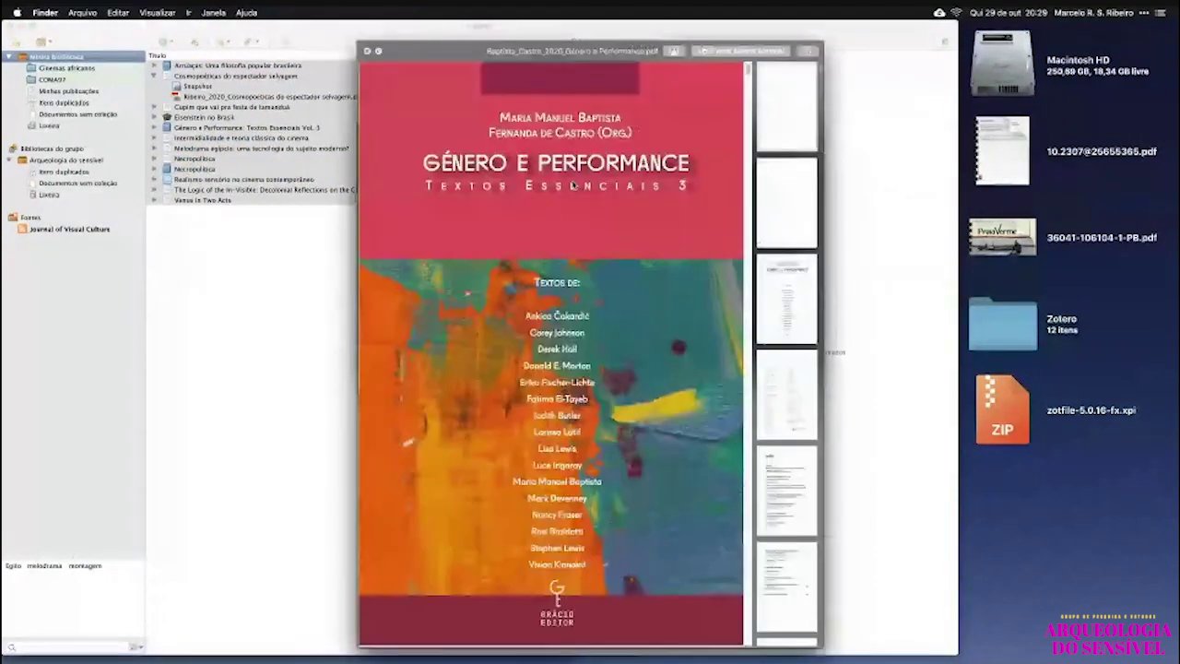
pyautogui.press('space')
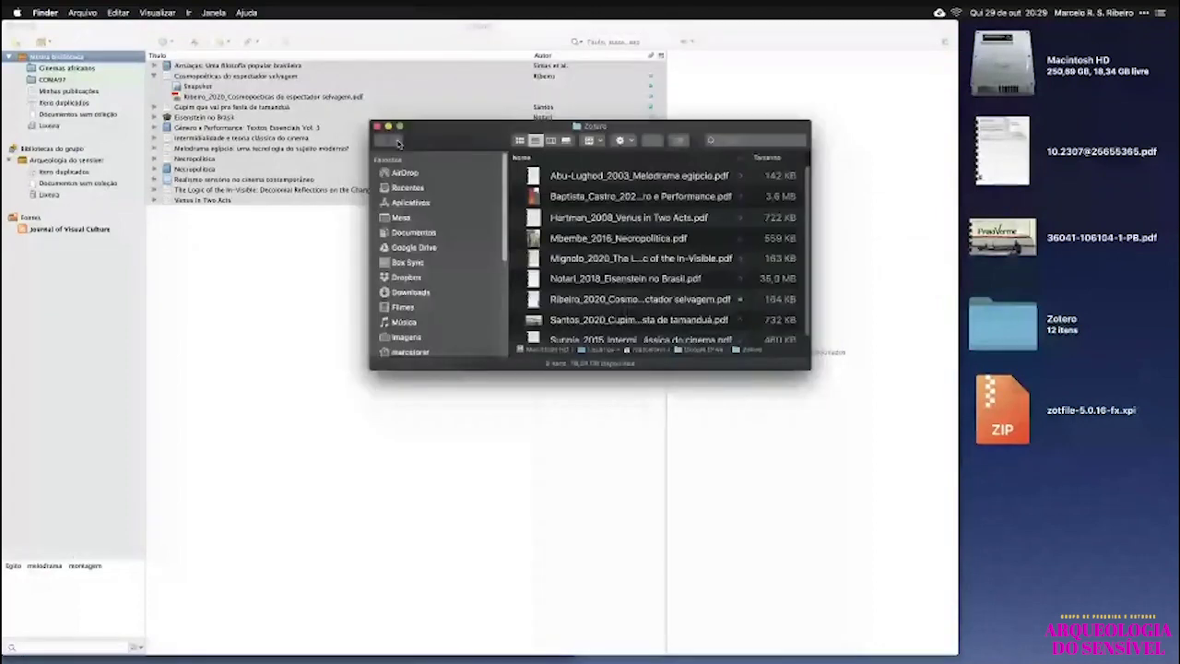
pyautogui.click(377, 126)
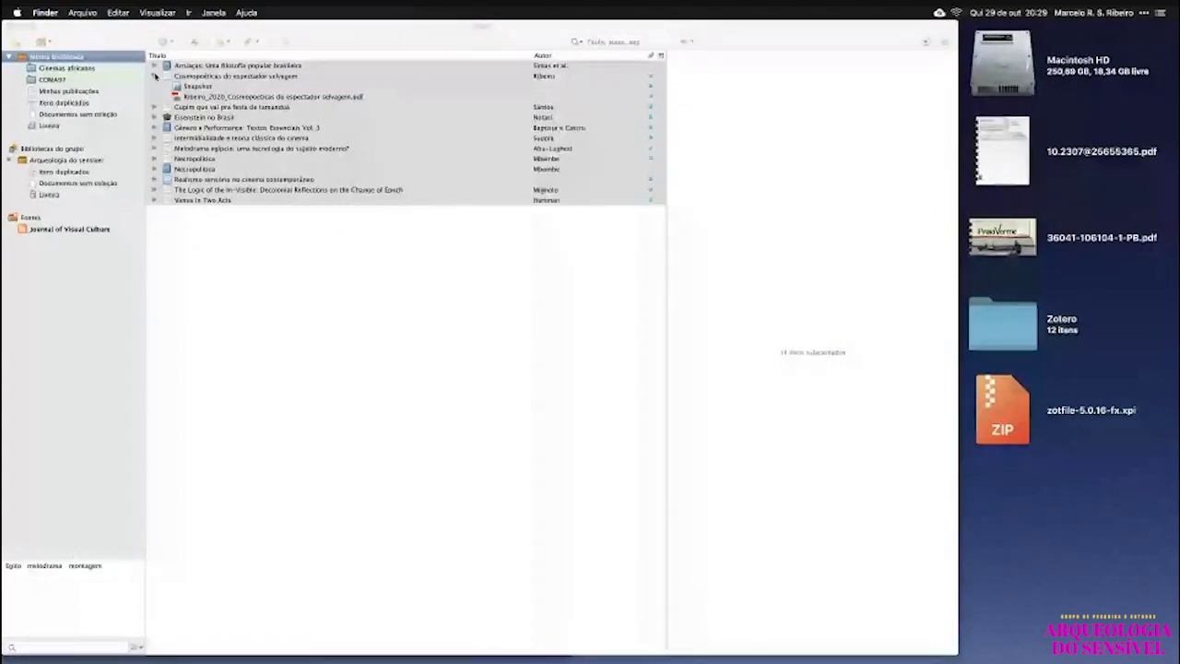
# Collapse the "Cosmopoéticas do espectador selvagem" entry and reopen the ZotFile preferences to review the custom location.
pyautogui.click(155, 76)
pyautogui.click(175, 76)
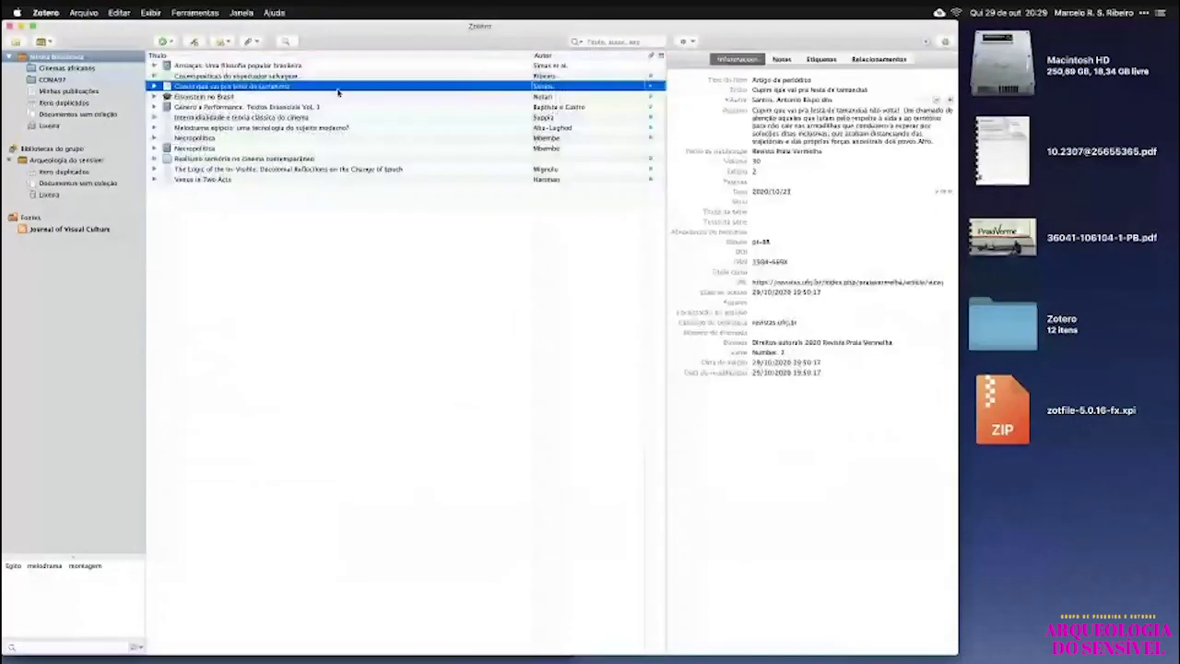
pyautogui.click(194, 12)
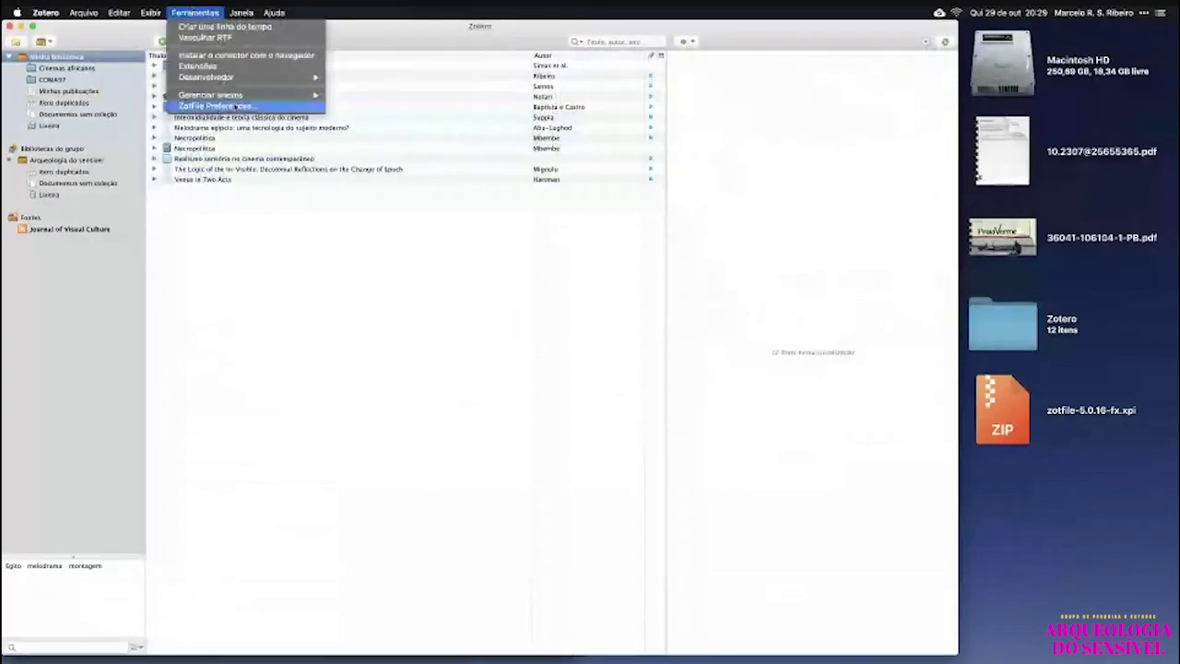
pyautogui.click(235, 107)
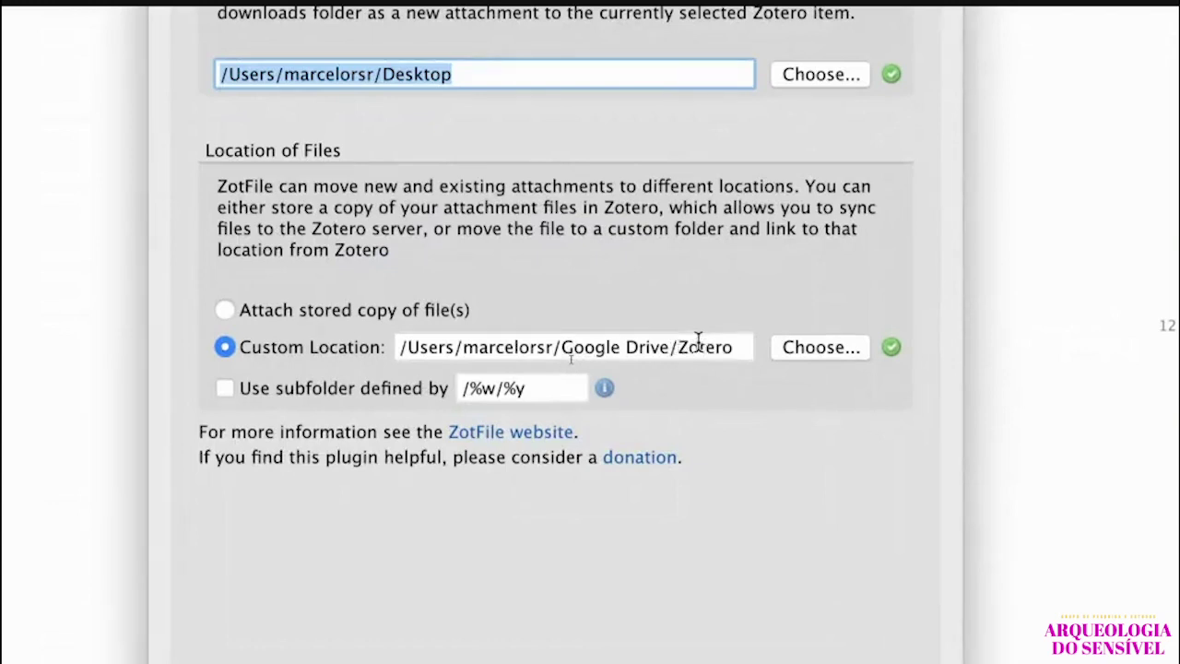
# Enable the use of subfolders inside the custom location for ZotFile attachments.
pyautogui.click(224, 388)
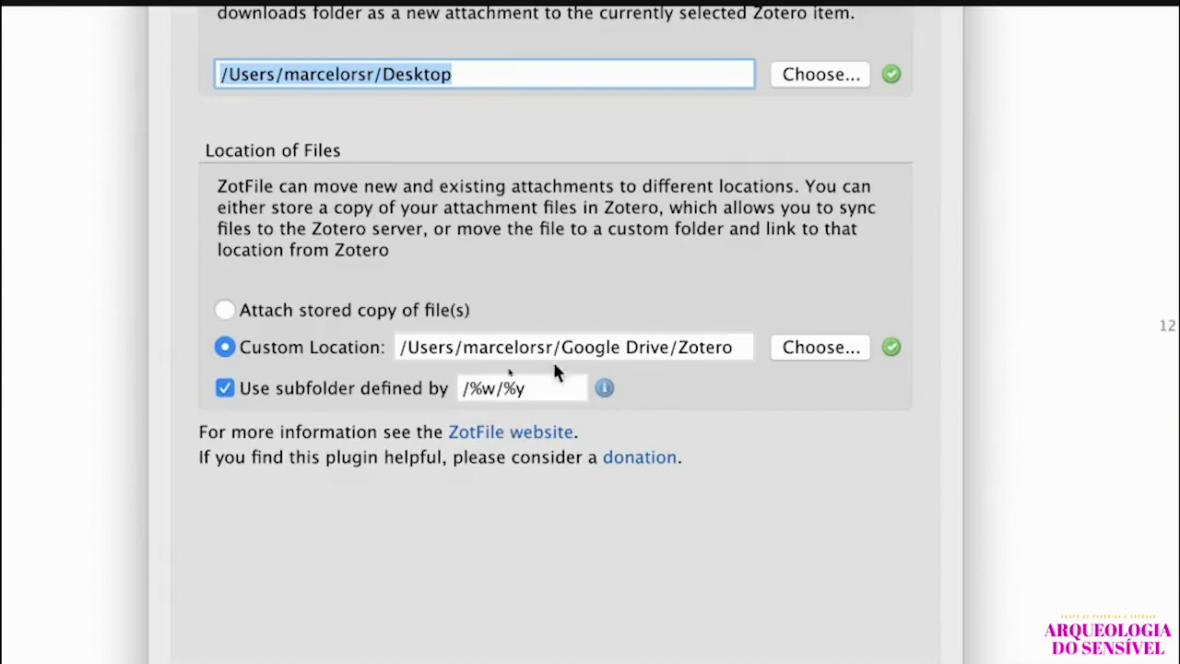
pyautogui.click(225, 389)
pyautogui.click(505, 388)
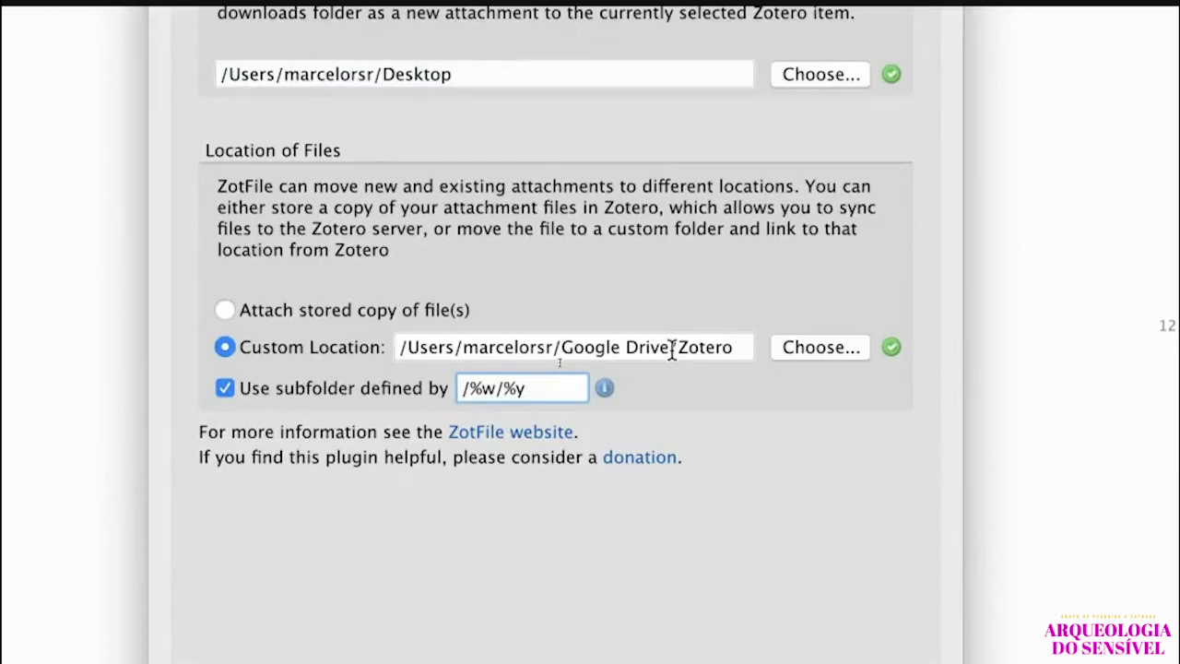
pyautogui.press('Left')
pyautogui.hotkey('shift', 'Left')
pyautogui.hotkey('shift', 'Left')
pyautogui.hotkey('shift', 'Left')
pyautogui.press('BackSpace')
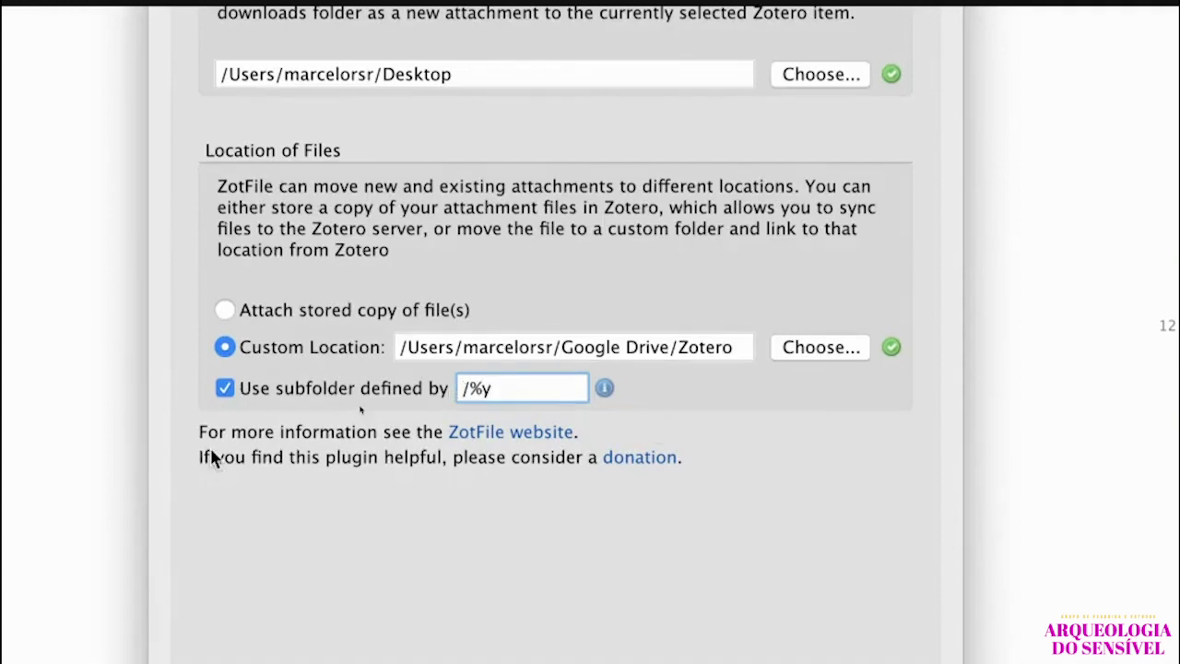
pyautogui.press('super+z')
pyautogui.click(529, 390)
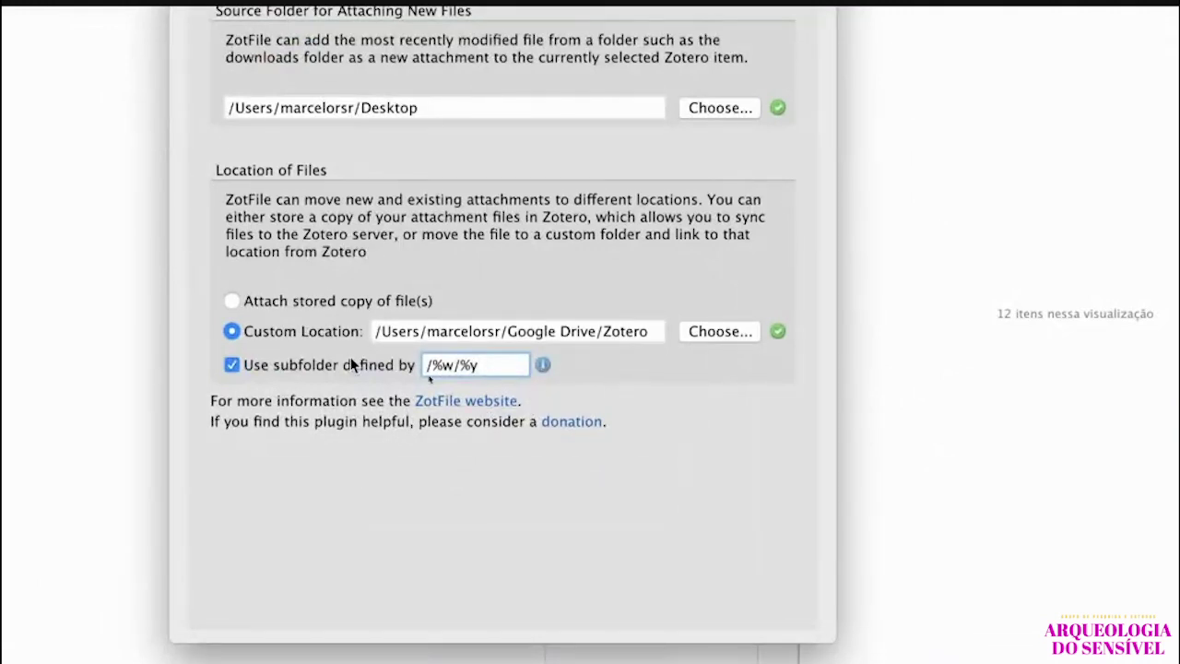
# Set the subfolder pattern to /%y so attachments are sorted by year, and close the ZotFile preferences.
pyautogui.click(461, 366)
pyautogui.press('BackSpace')
pyautogui.press('BackSpace')
pyautogui.press('BackSpace')
pyautogui.click(496, 371)
pyautogui.press('Tab')
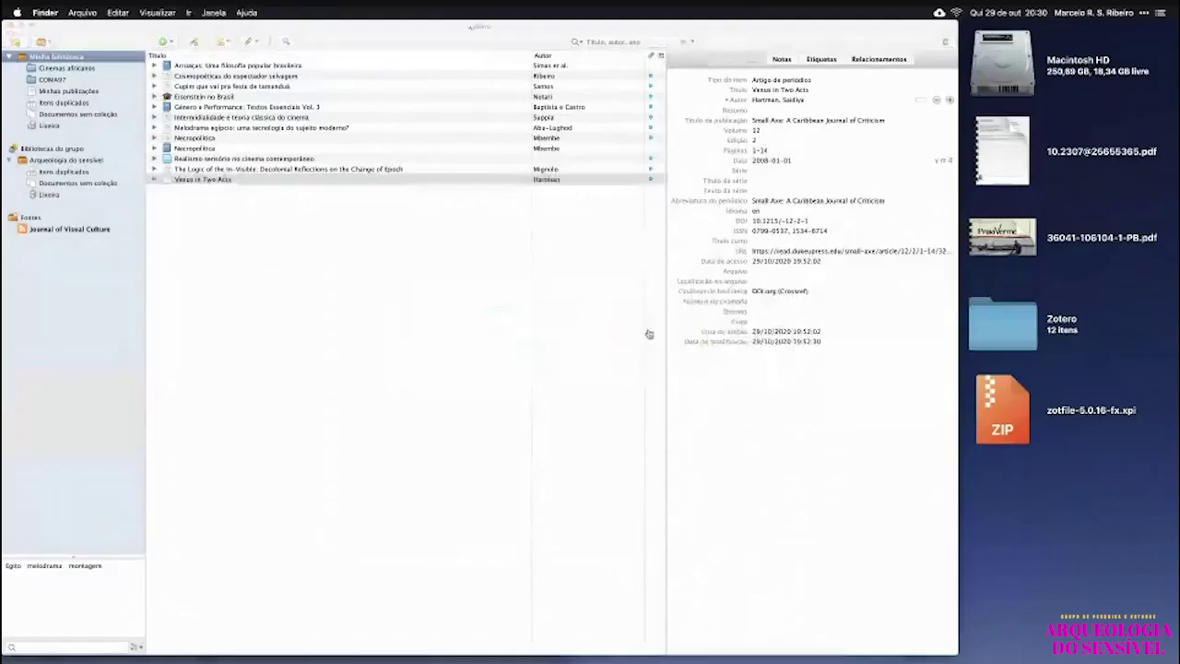
# Show the "Venus in Two Acts" file in Finder, return to Zotero, and rename and move its attachment with ZotFile.
pyautogui.rightClick(227, 181)
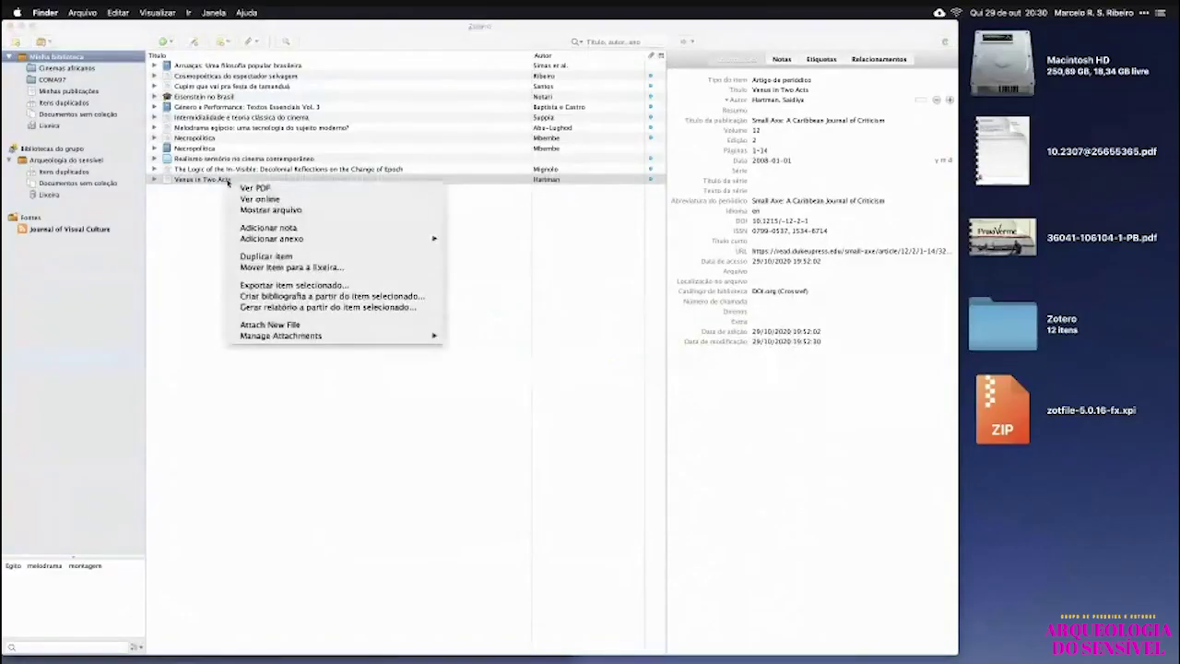
pyautogui.click(269, 209)
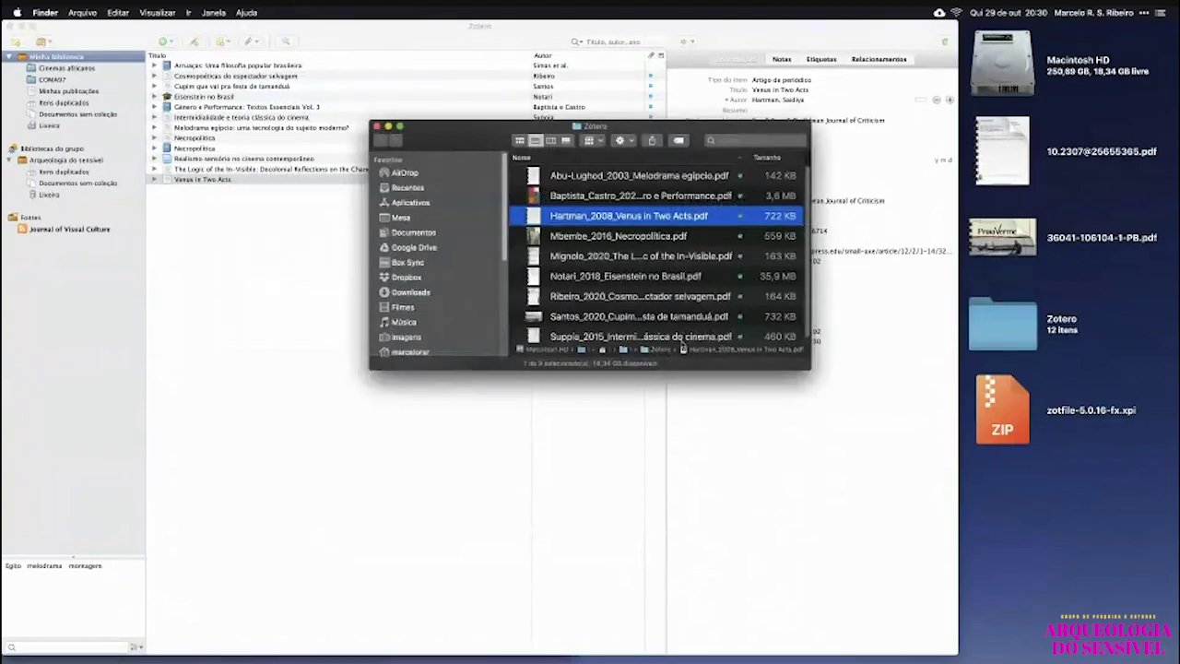
pyautogui.click(223, 181)
pyautogui.rightClick(223, 181)
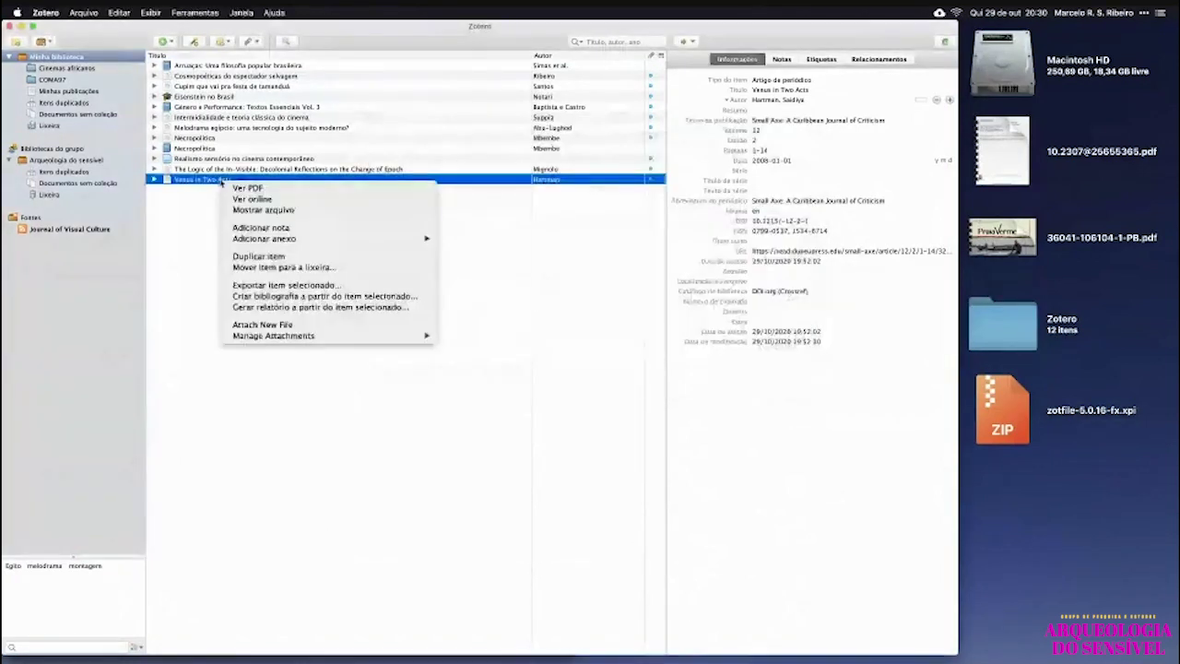
pyautogui.moveTo(415, 336)
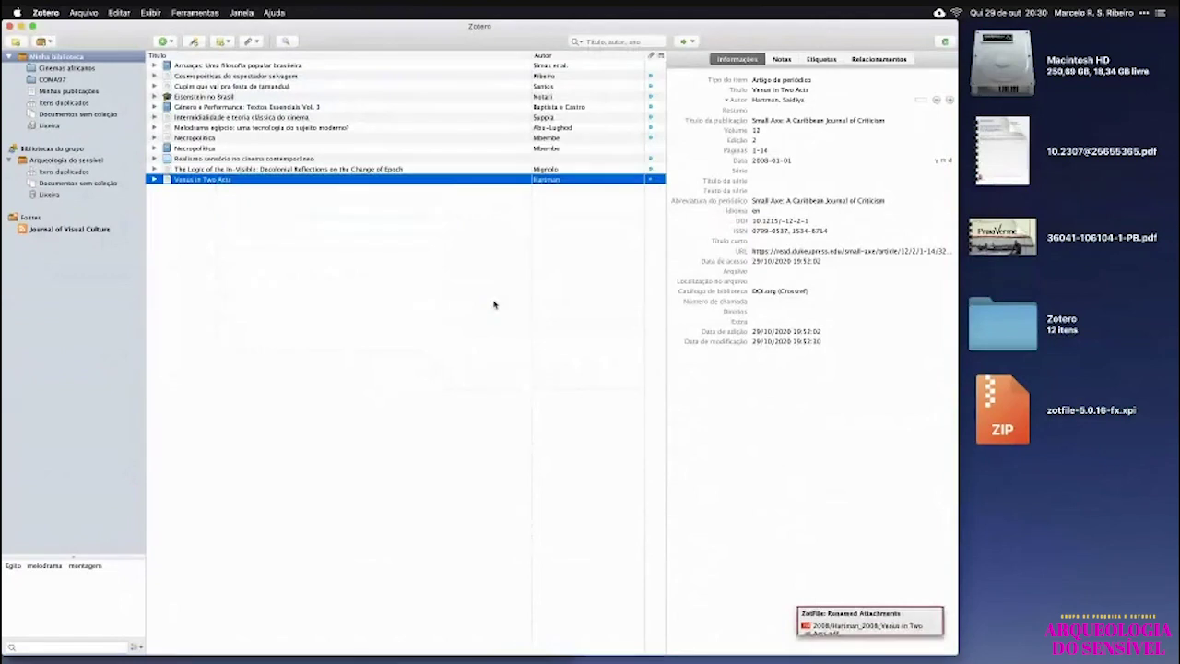
# Switch to Finder, inspect the 2008 subfolder in the Google Drive Zotero folder, and close the Finder window.
pyautogui.press('super+Tab')
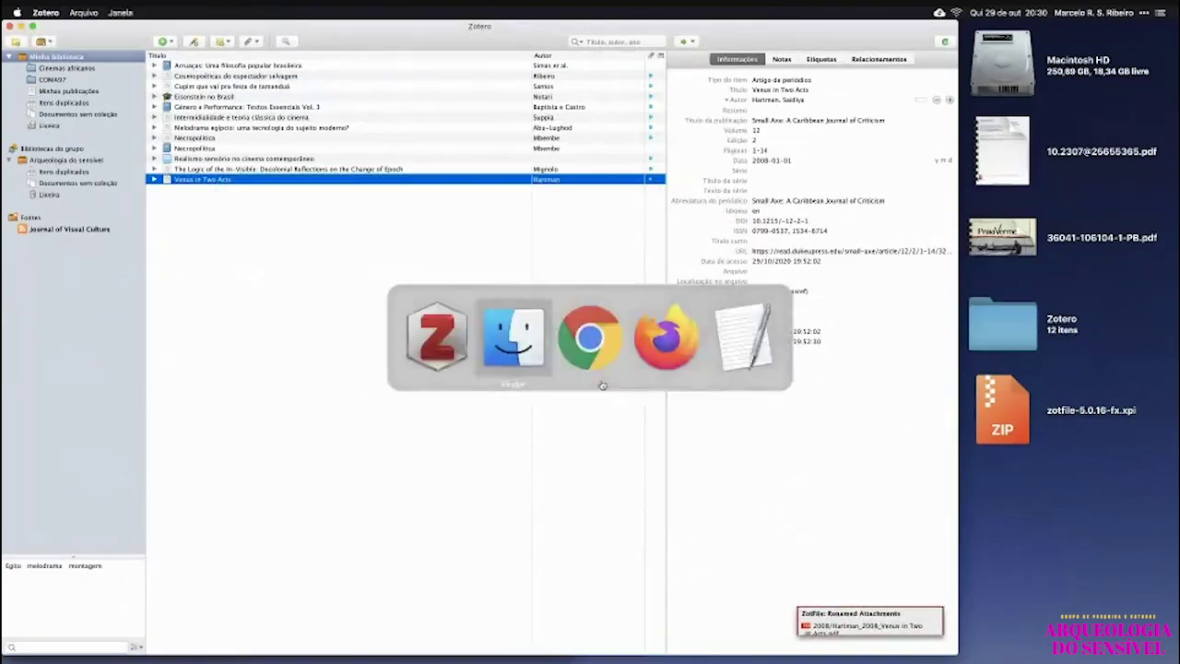
pyautogui.click(535, 180)
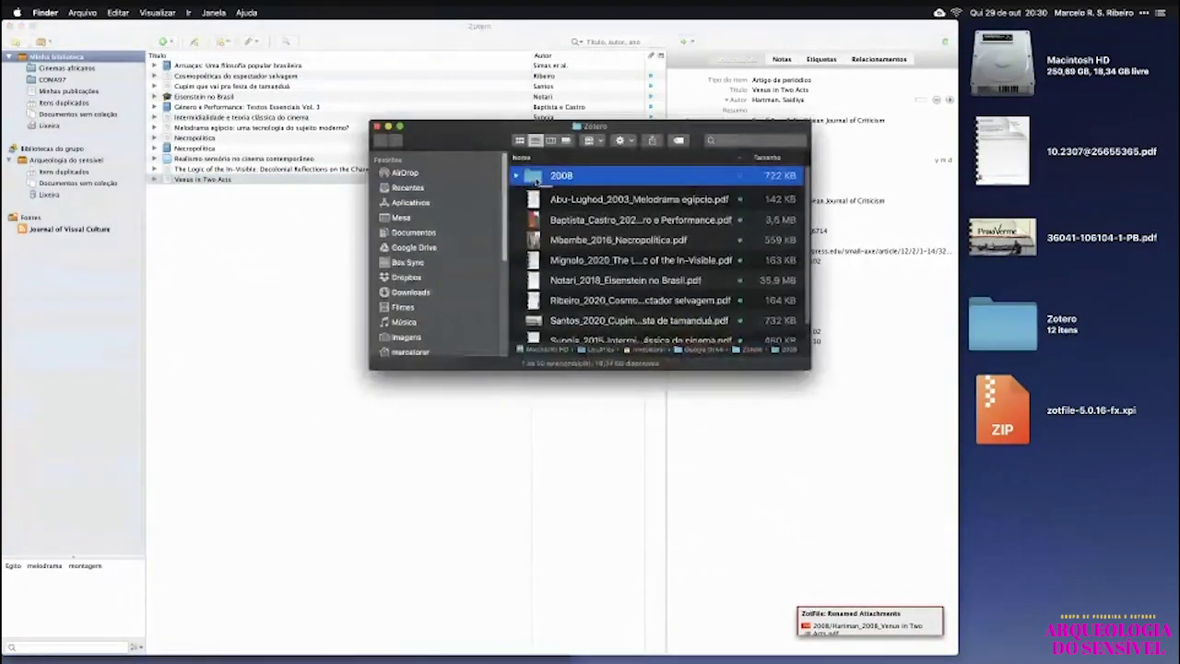
pyautogui.press('Right')
pyautogui.press('Down')
pyautogui.press('Left')
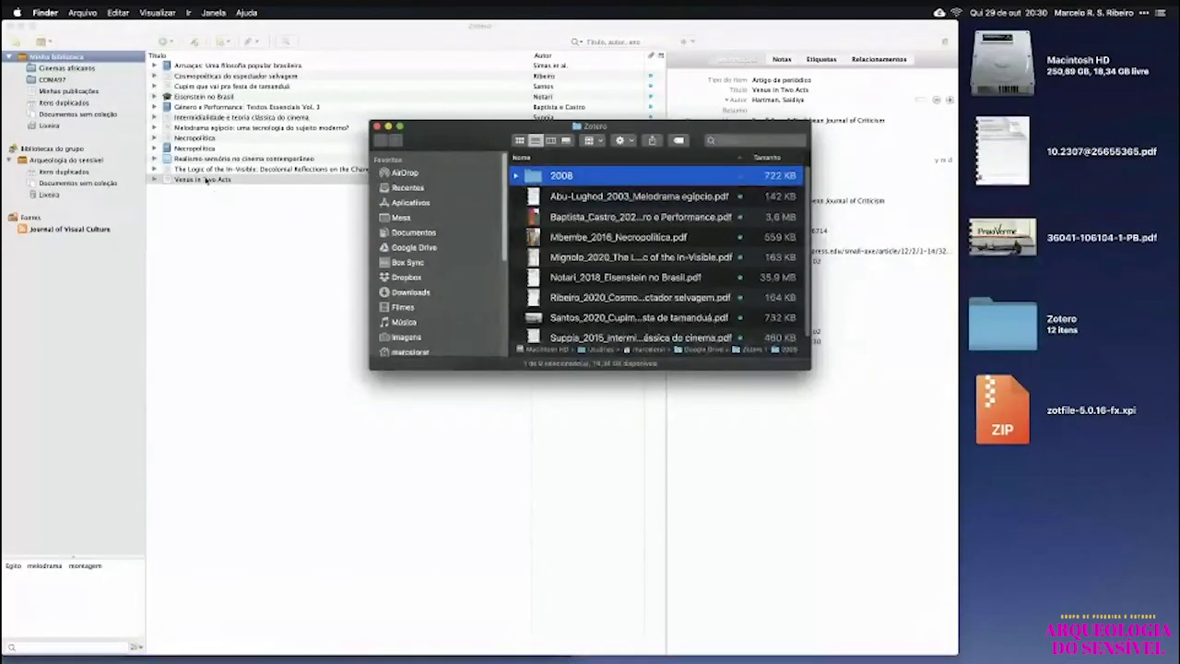
pyautogui.press('super+Tab')
pyautogui.press('super+Tab')
pyautogui.click(376, 126)
# Review the file location settings in the ZotFile preferences, close them, and expand the "Venus in Two Acts" entry.
pyautogui.click(360, 181)
pyautogui.keyDown('super'); pyautogui.click(358, 180); pyautogui.keyUp('super')
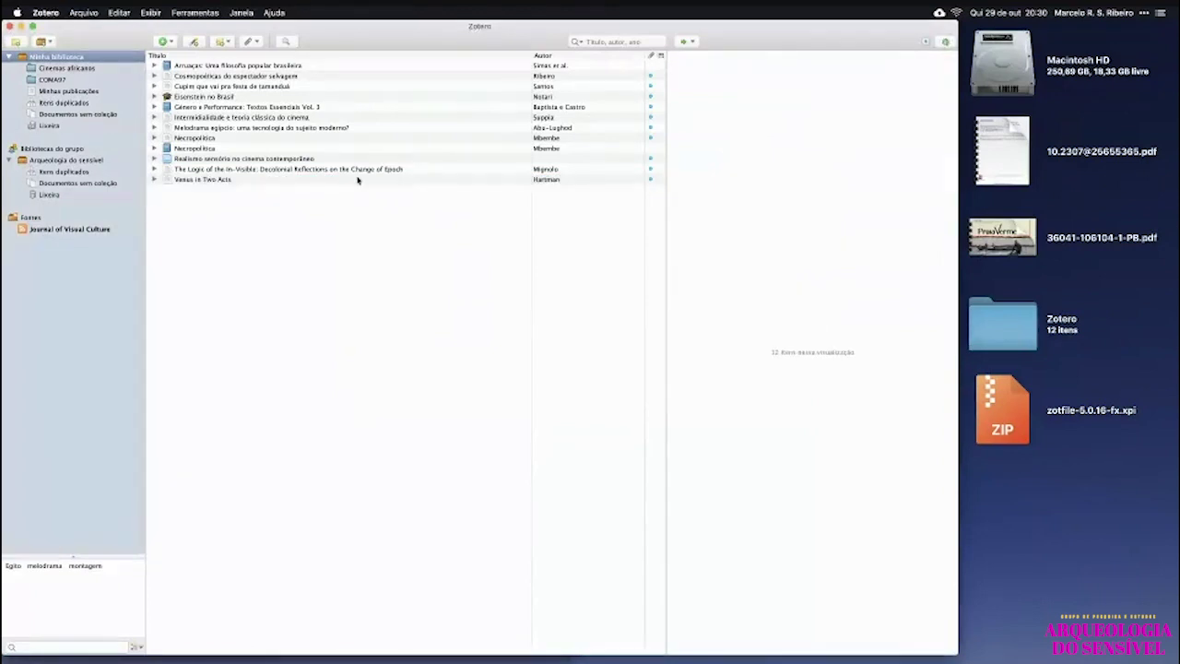
pyautogui.press('super+comma')
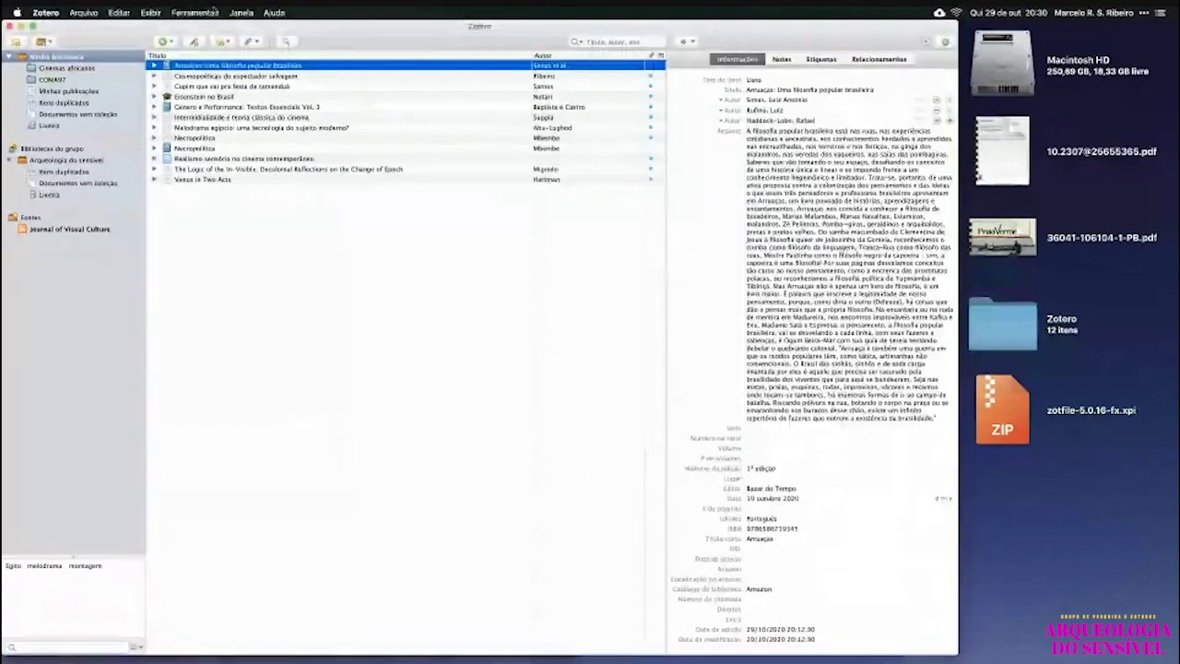
pyautogui.click(194, 12)
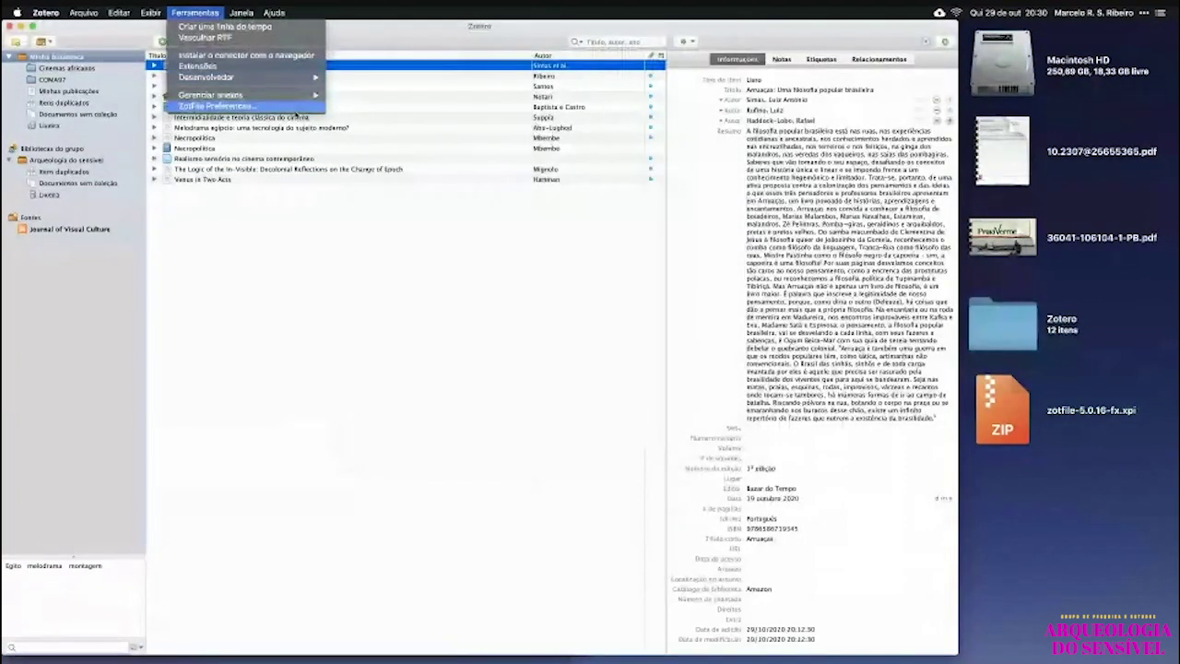
pyautogui.click(251, 105)
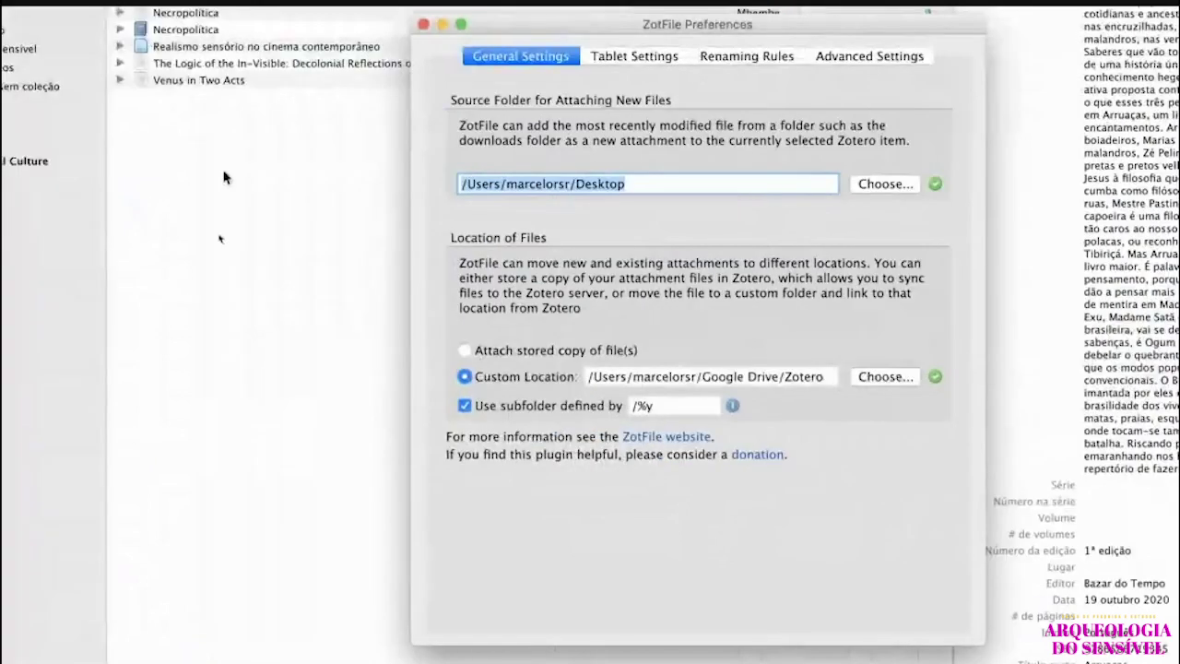
pyautogui.click(424, 26)
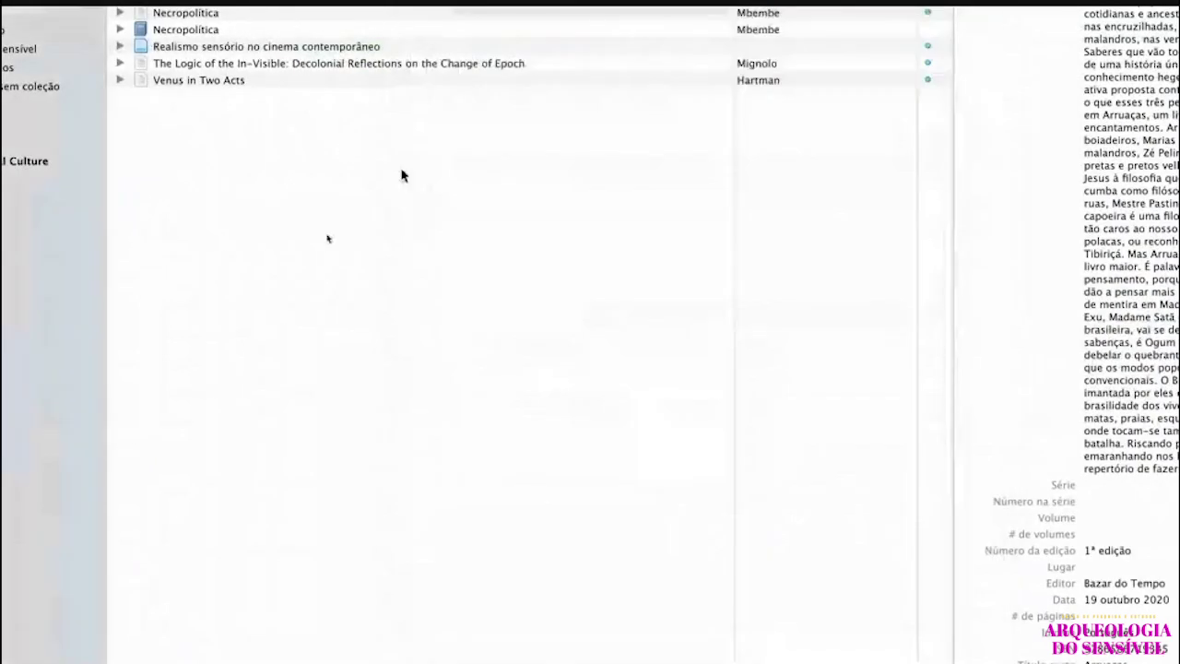
pyautogui.click(120, 81)
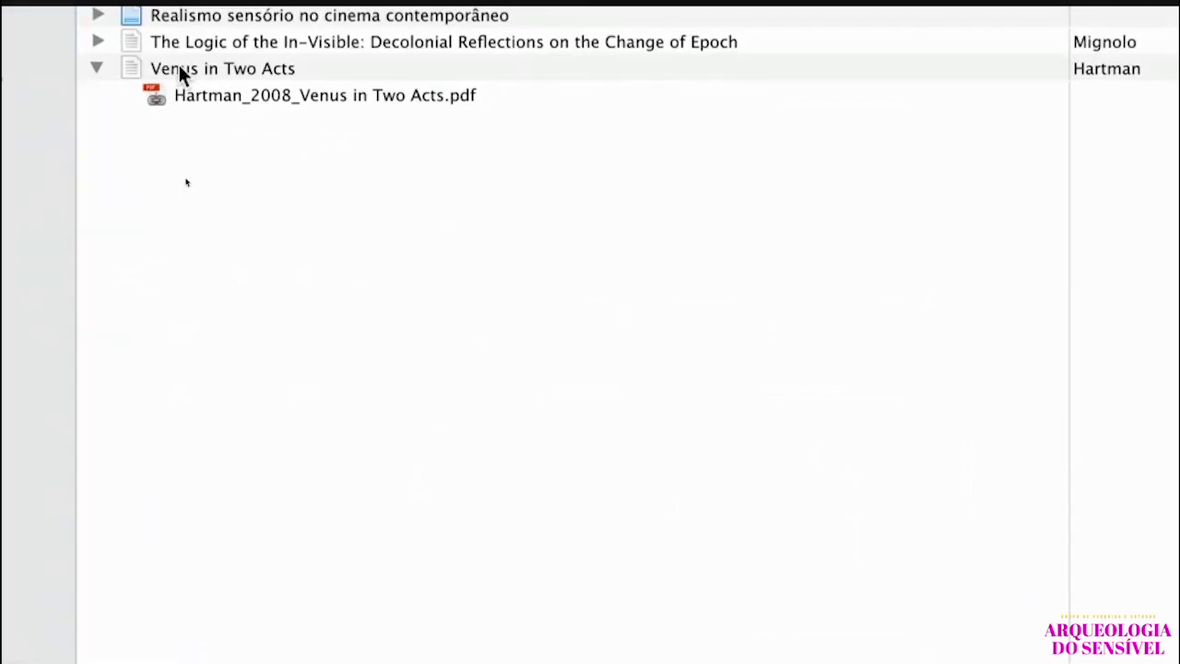
# Reopen the ZotFile preferences, display the tablet settings, and reposition the window so more options are visible.
pyautogui.press('super+comma')
pyautogui.click(1051, 56)
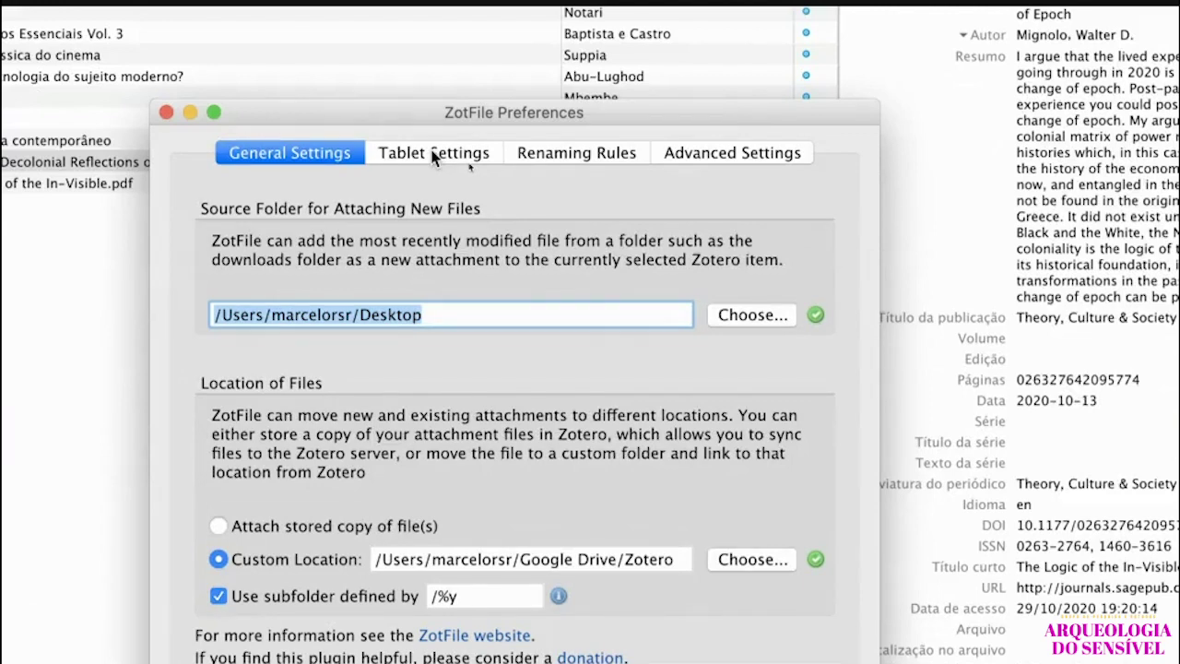
pyautogui.click(433, 156)
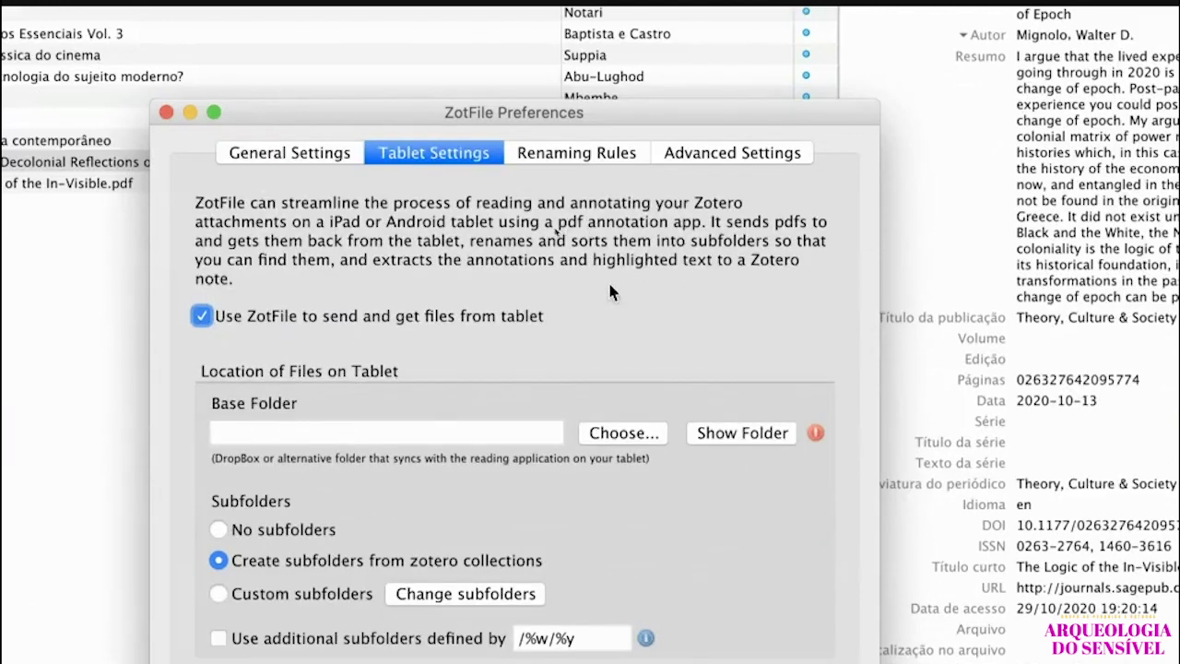
pyautogui.moveTo(560, 115); pyautogui.dragTo(563, 49)
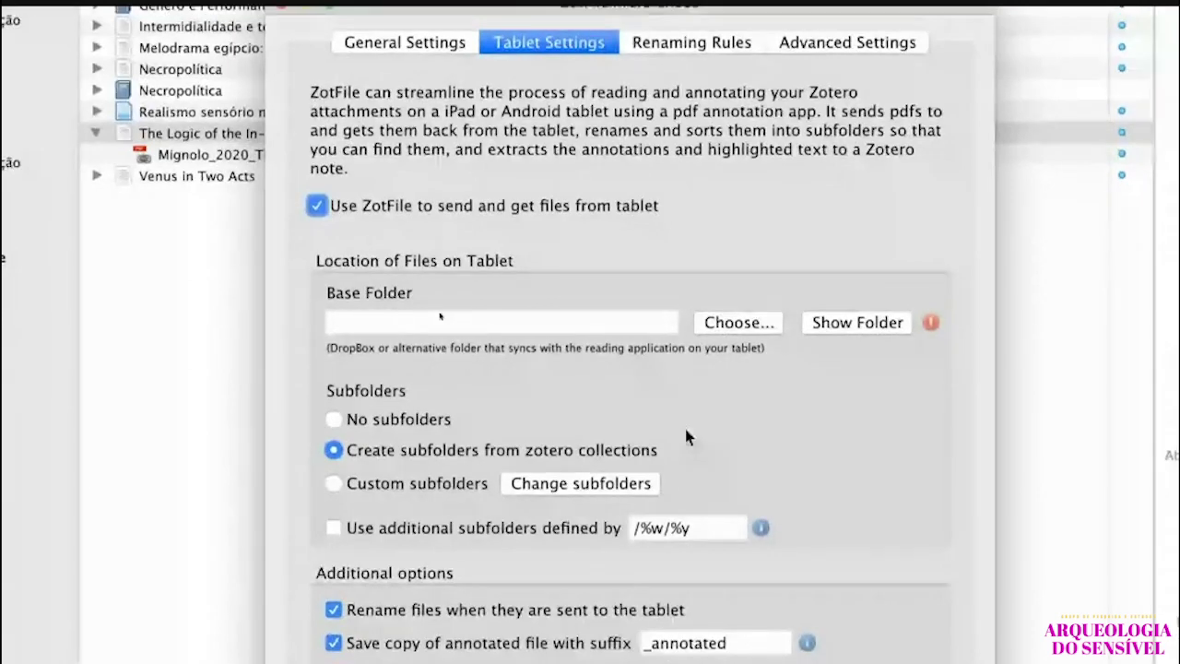
# Re-enable using ZotFile to send and get files from the tablet, and accept creating the saved searches for tablet attachments.
pyautogui.click(318, 207)
pyautogui.click(318, 206)
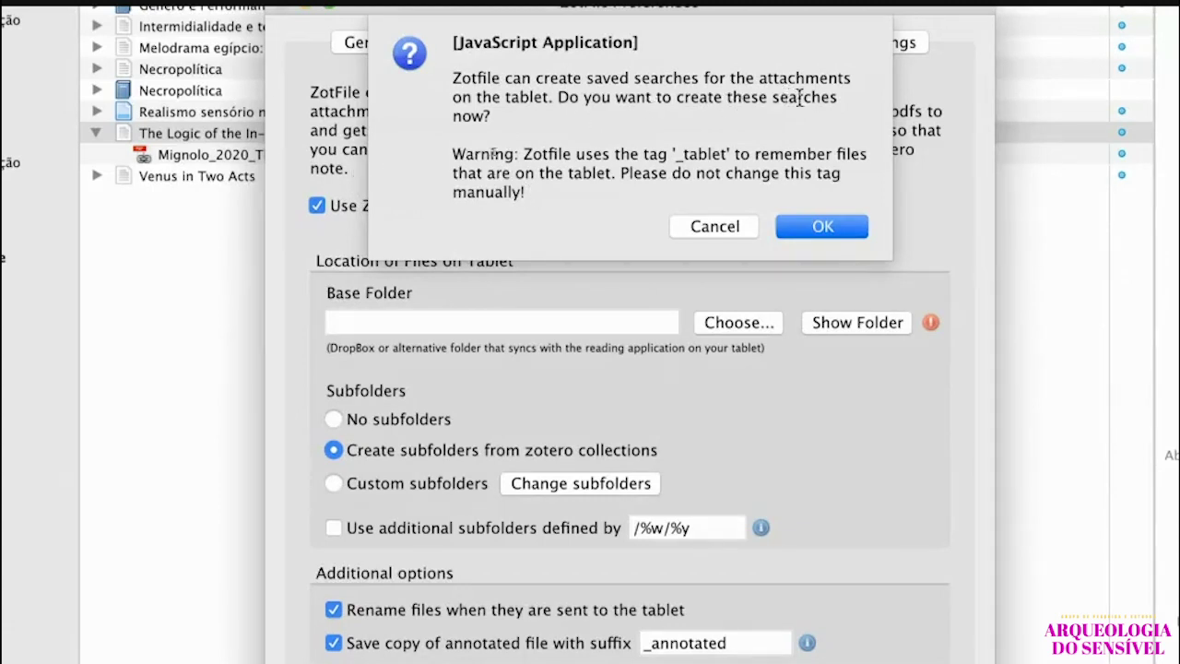
pyautogui.moveTo(772, 97); pyautogui.dragTo(834, 98)
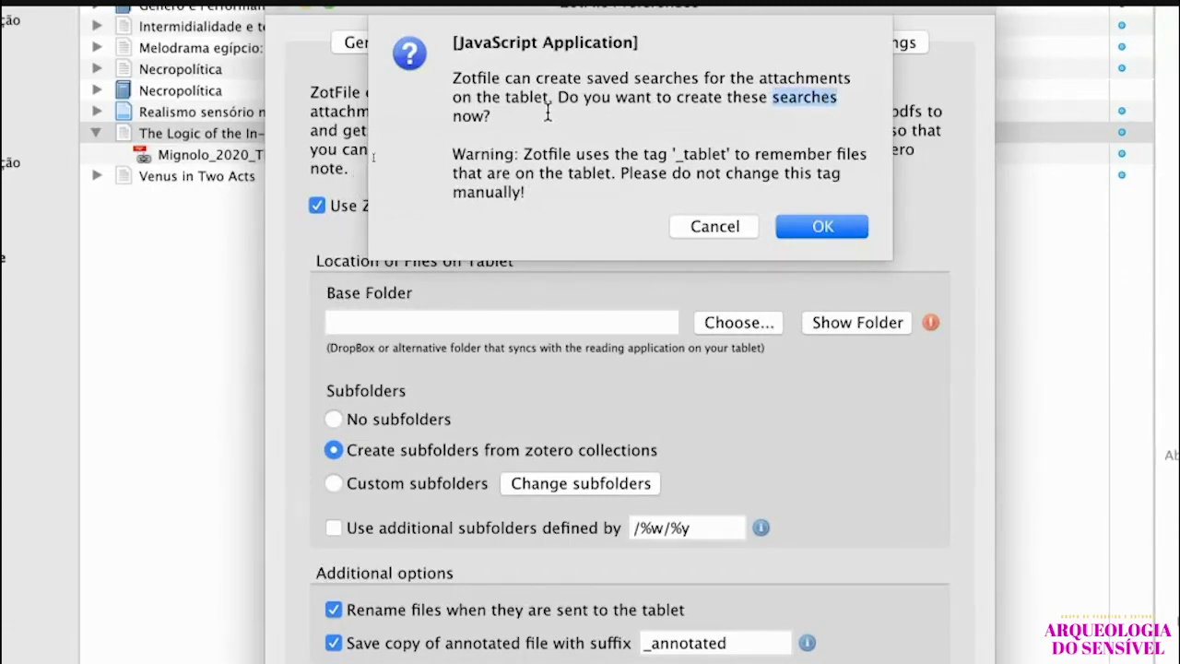
pyautogui.click(547, 111)
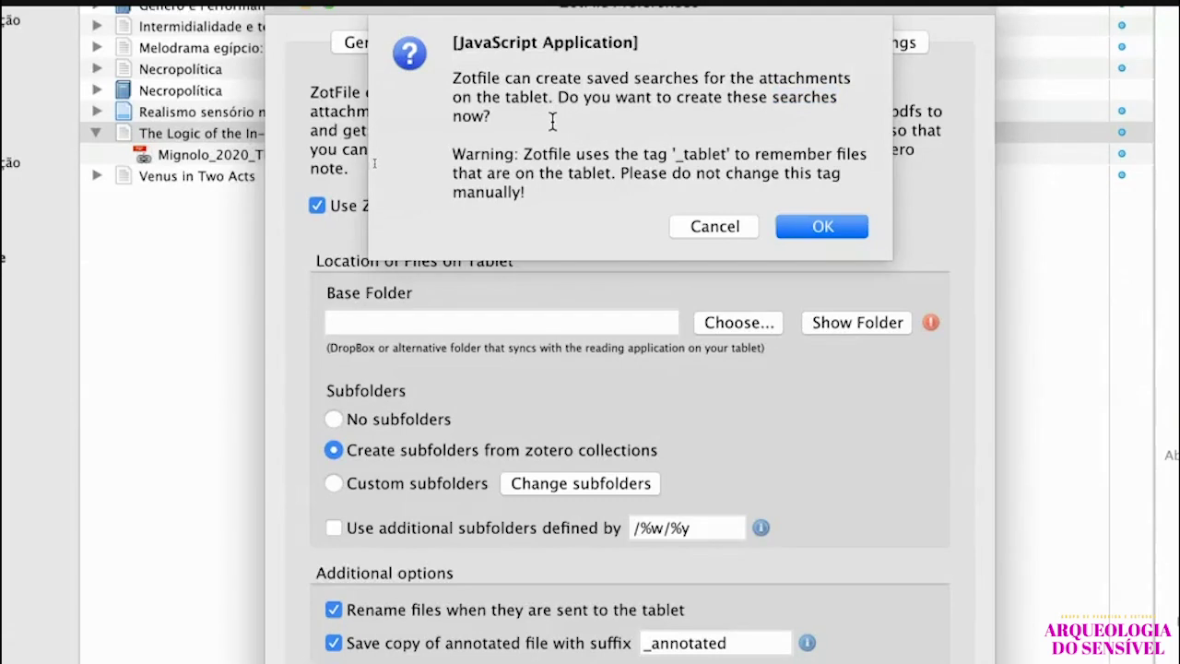
pyautogui.moveTo(587, 78); pyautogui.dragTo(488, 104)
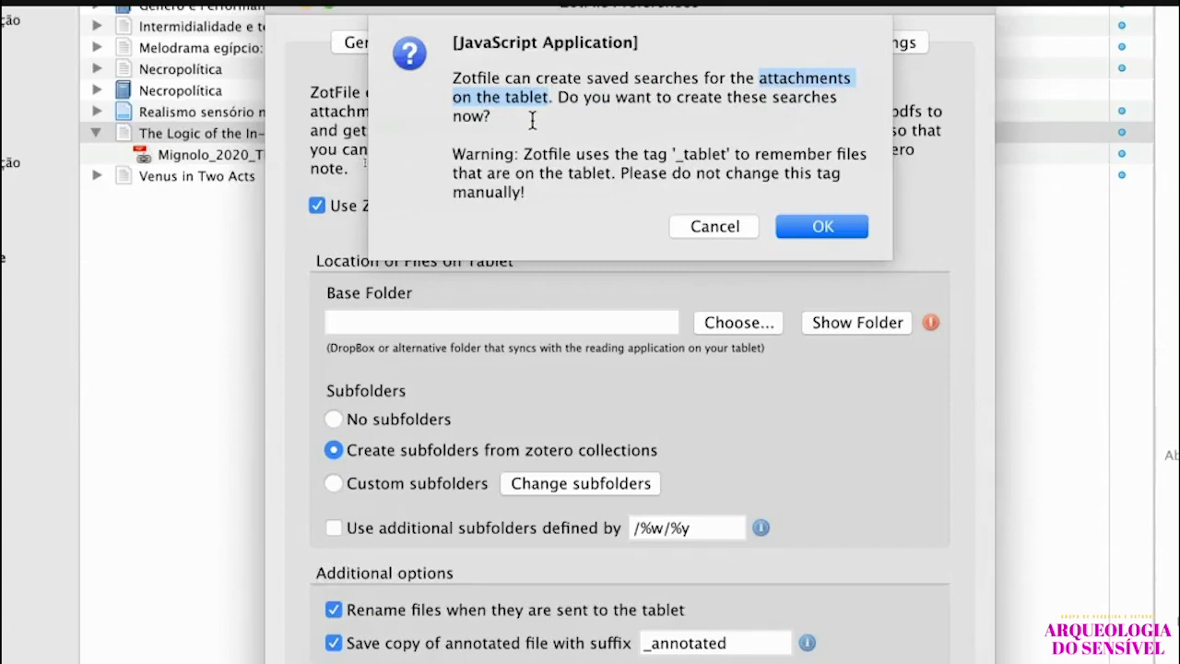
pyautogui.click(532, 121)
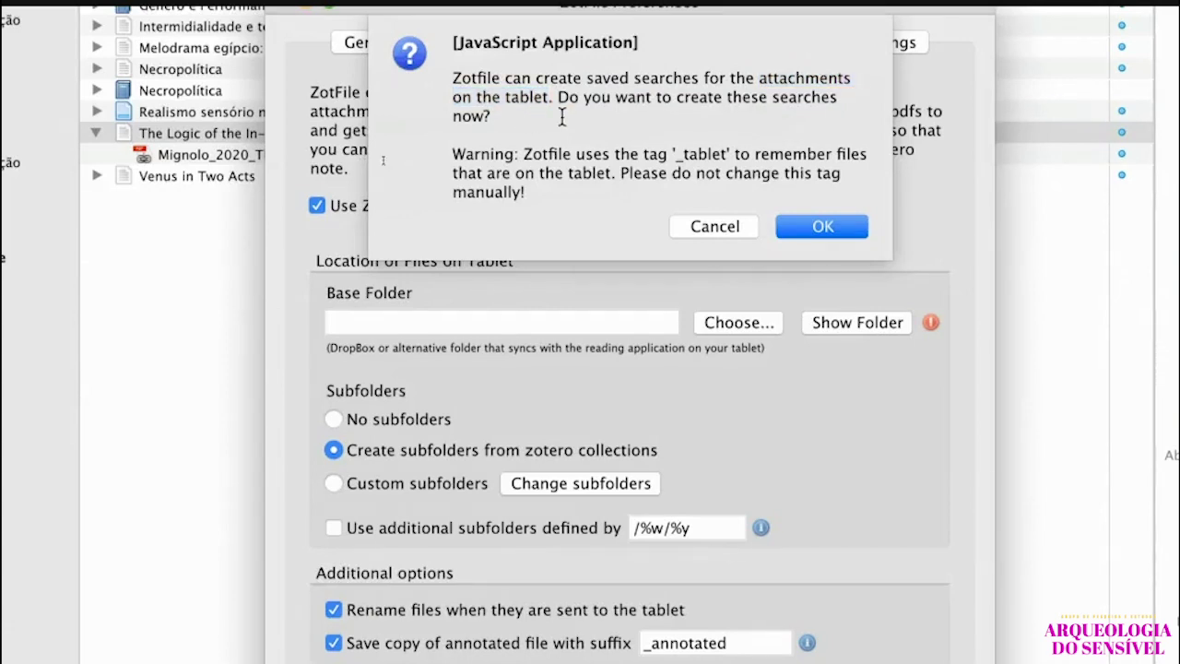
pyautogui.click(823, 226)
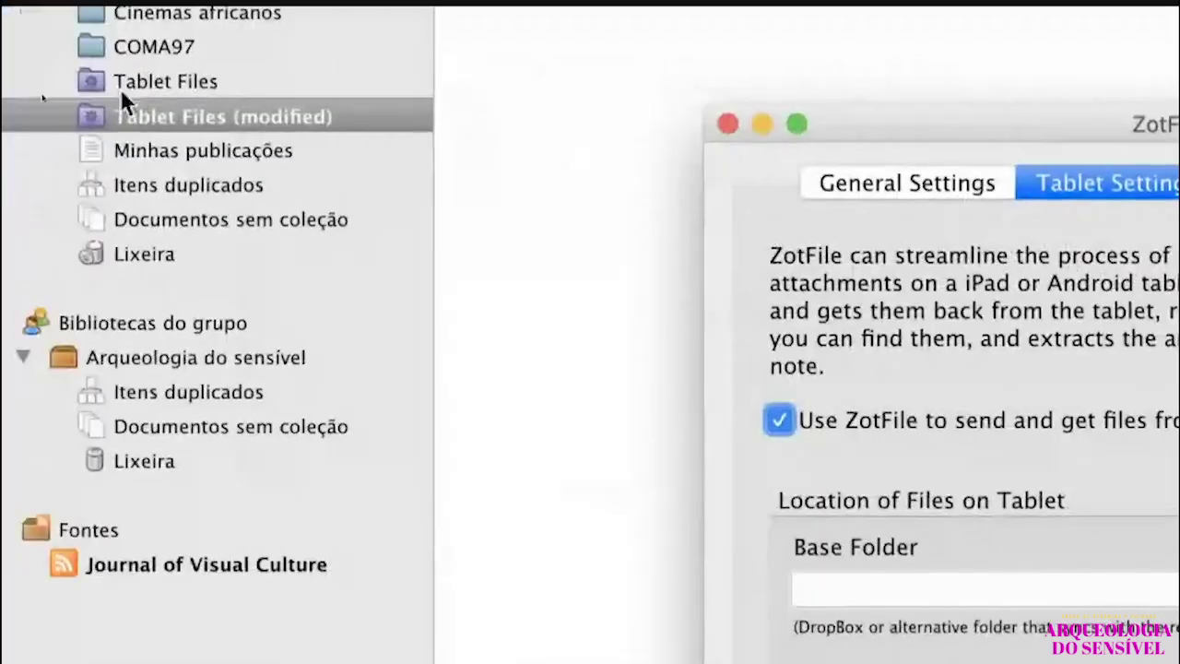
# Close the ZotFile preferences and view the "Tablet Files" and "Tablet Files (modified)" saved searches.
pyautogui.click(639, 123)
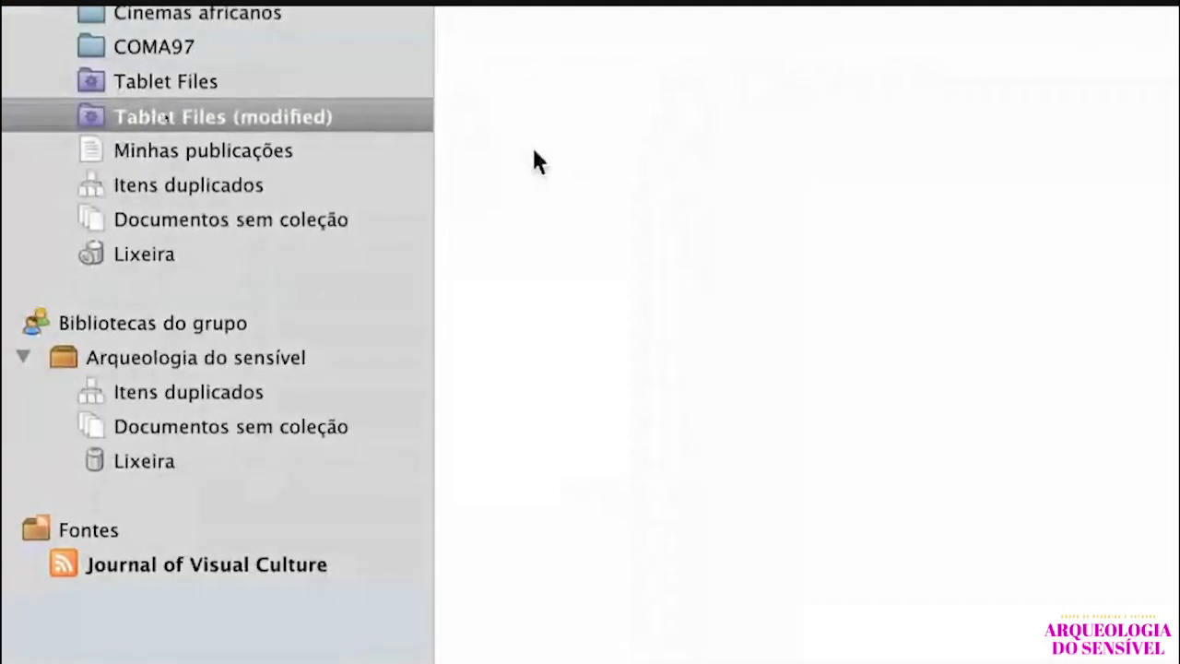
pyautogui.click(215, 85)
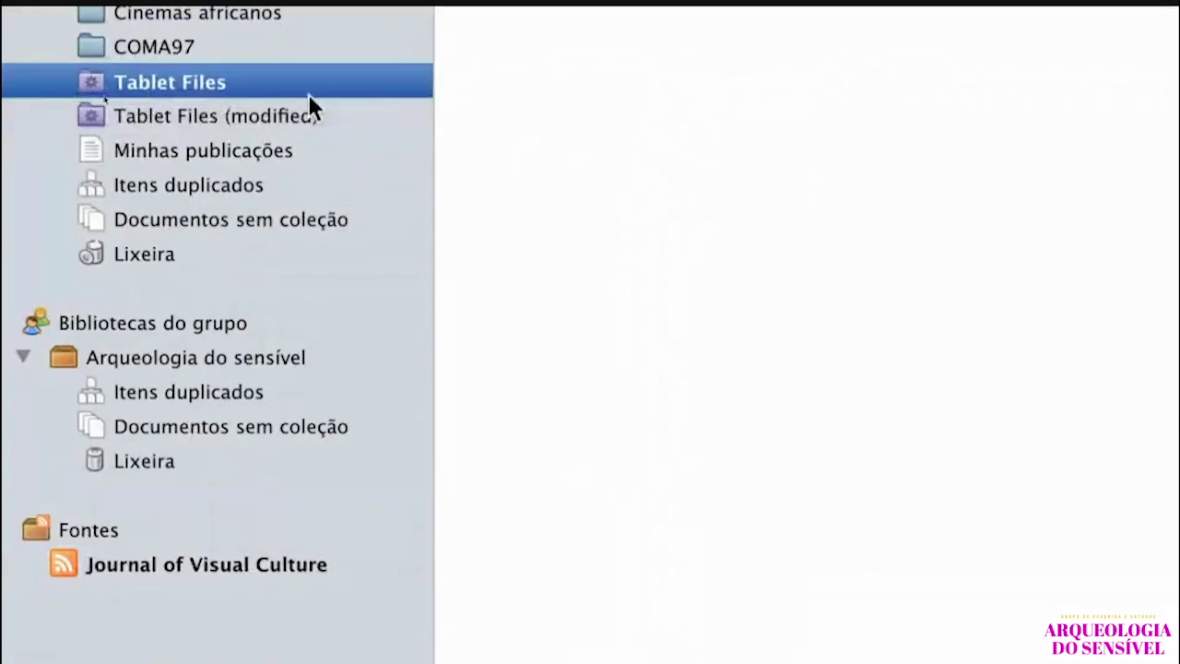
pyautogui.click(154, 112)
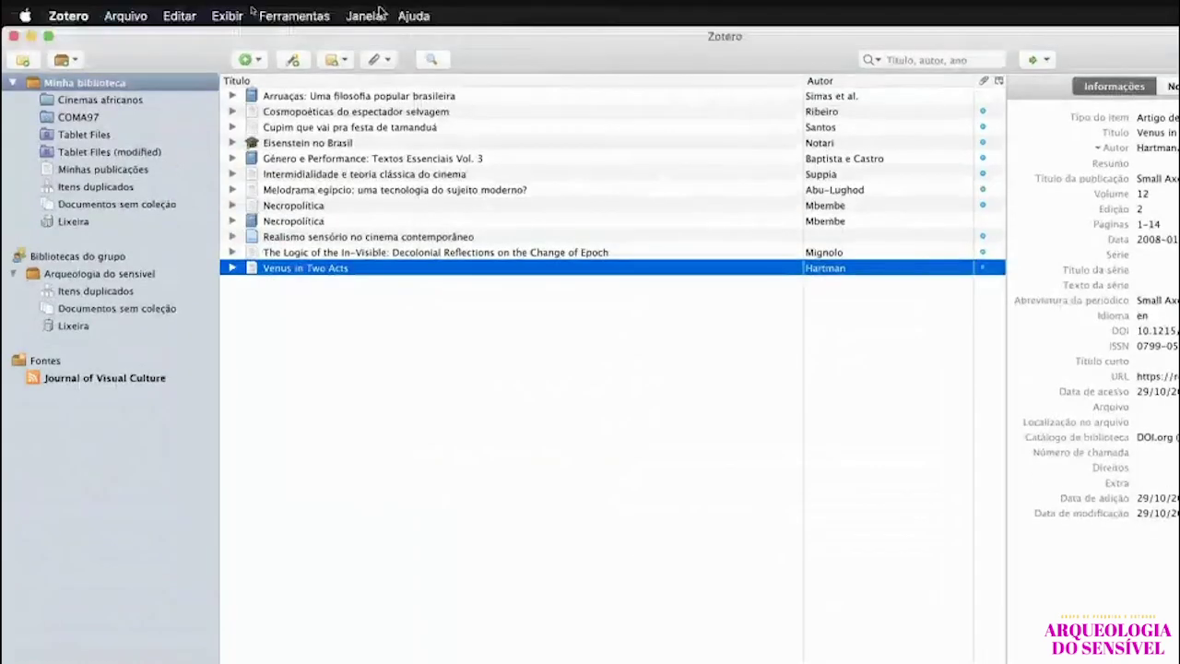
# Reopen the ZotFile preferences and compare the tablet base folder options with the source folder and custom location in the general settings.
pyautogui.click(294, 15)
pyautogui.moveTo(350, 138)
pyautogui.click(632, 138)
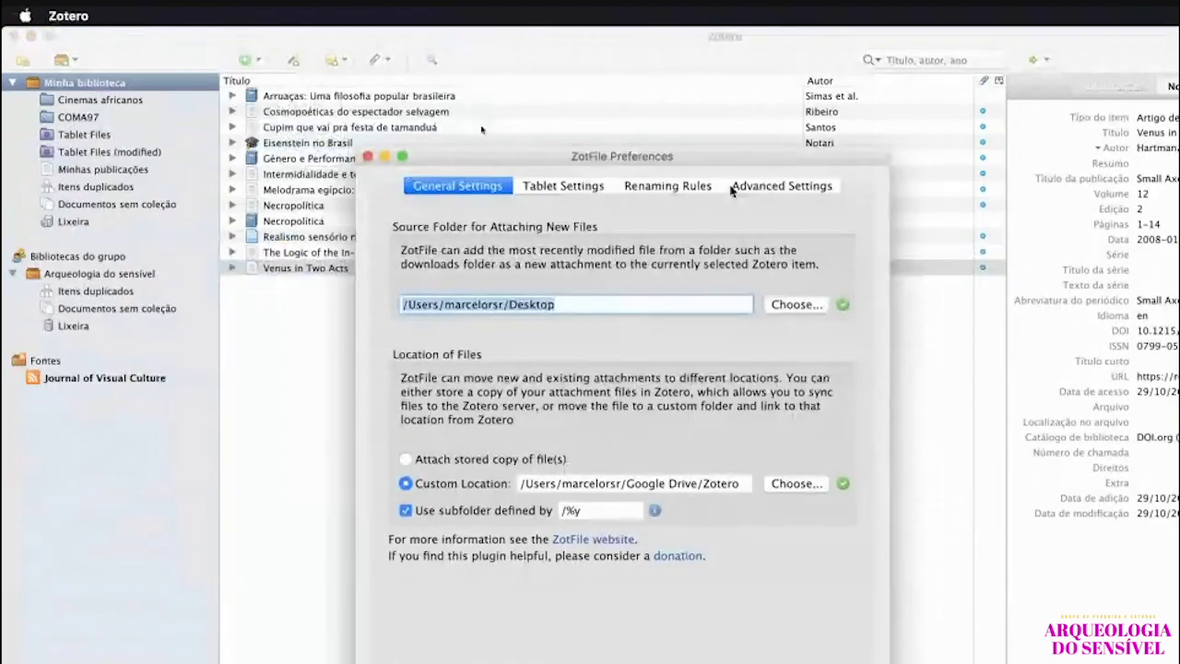
pyautogui.click(595, 189)
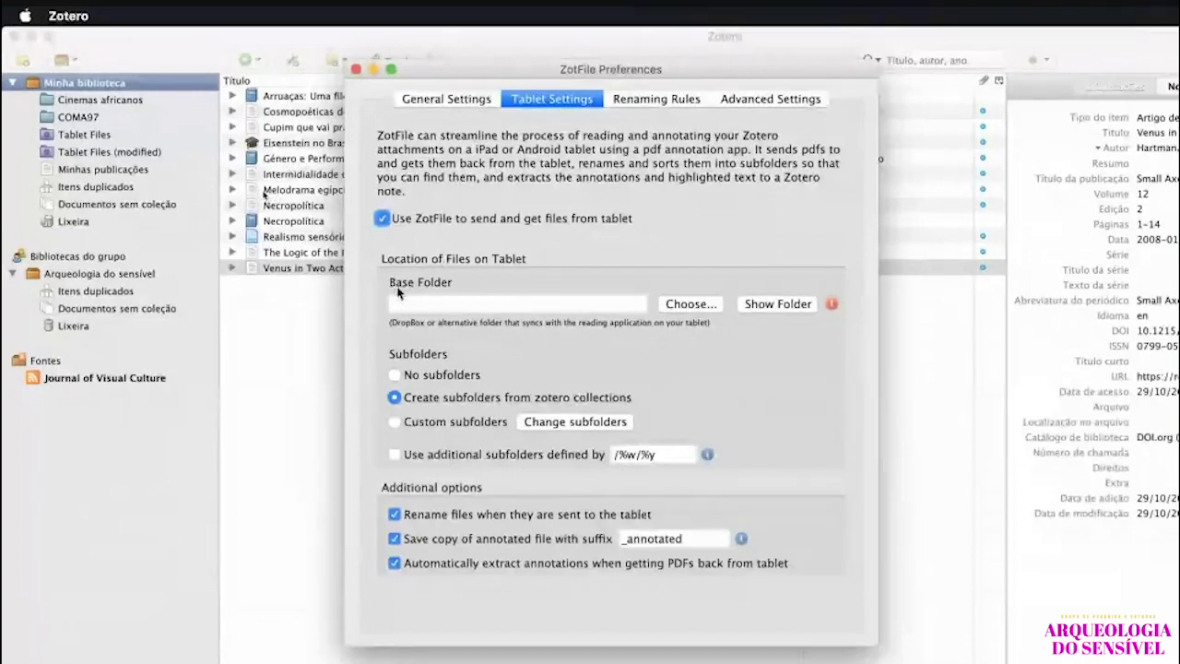
pyautogui.click(446, 98)
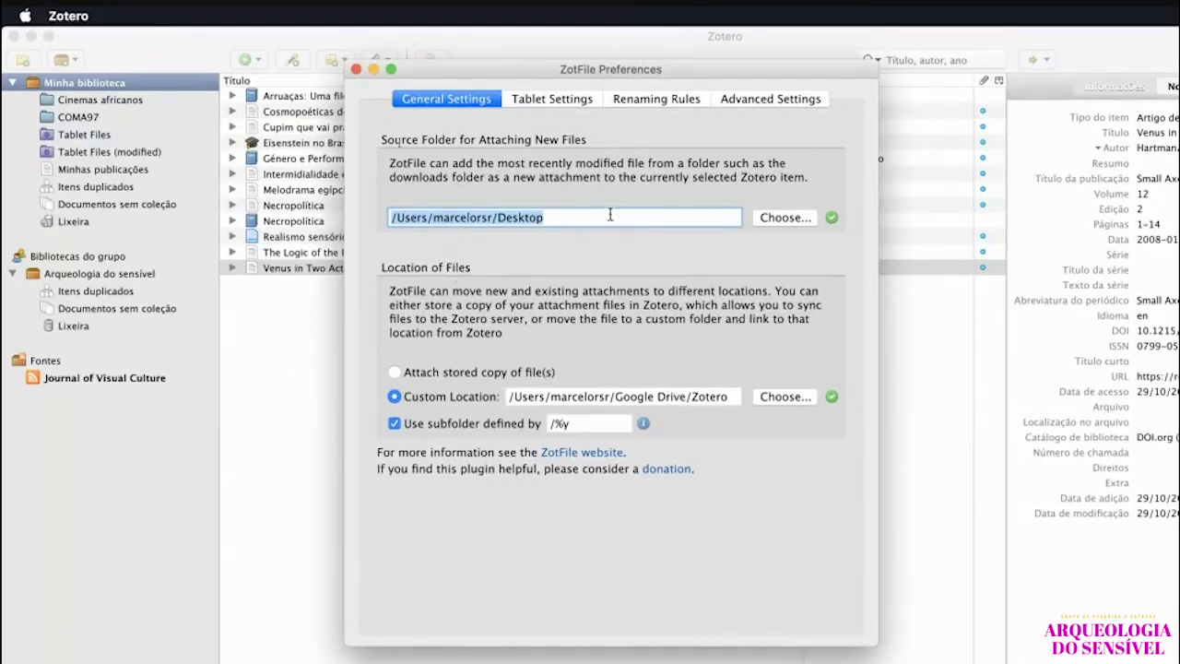
pyautogui.click(554, 99)
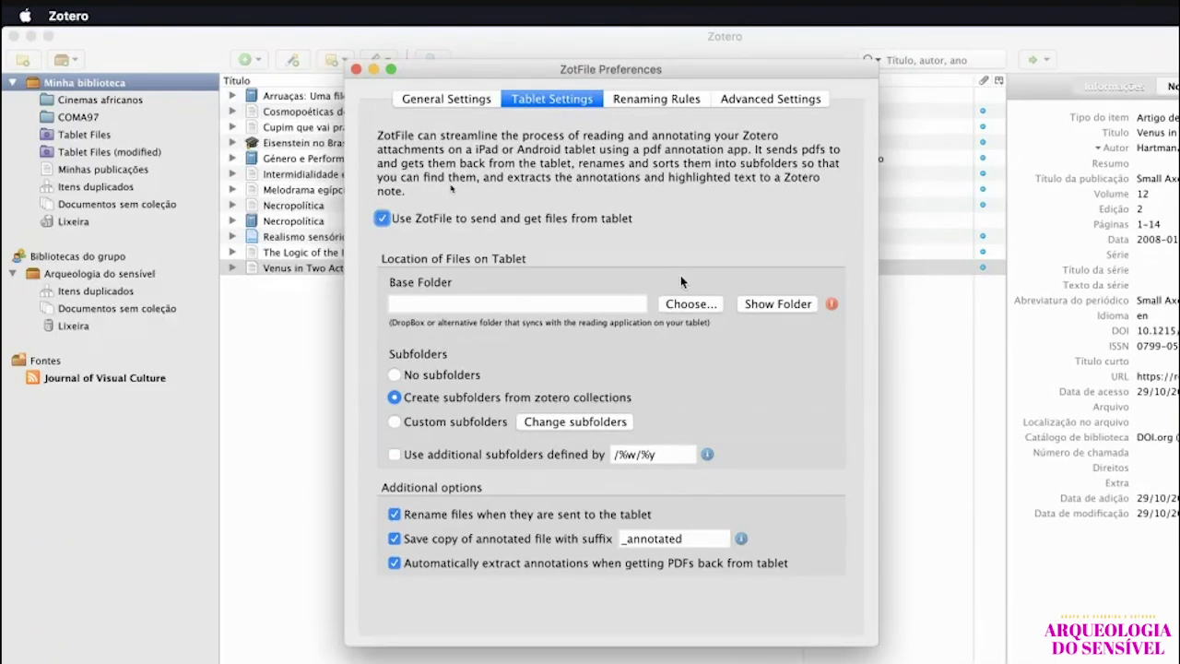
pyautogui.click(467, 105)
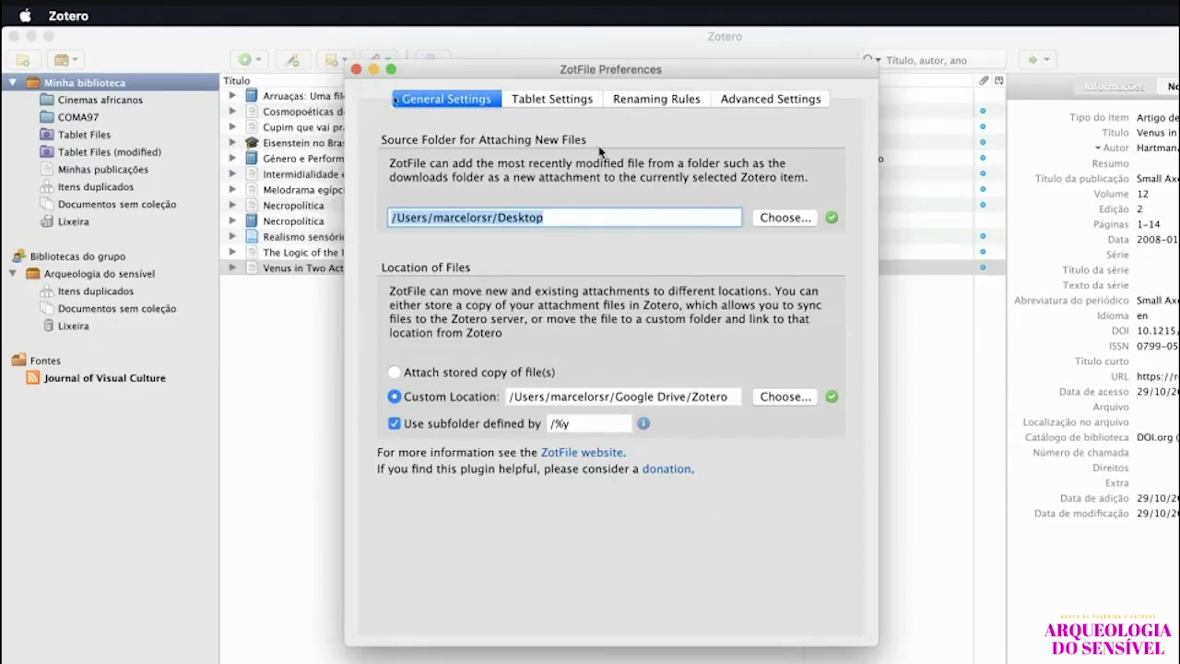
# Set the tablet base folder to the Leituras folder in Google Drive, with subfolders created from Zotero collections.
pyautogui.click(562, 102)
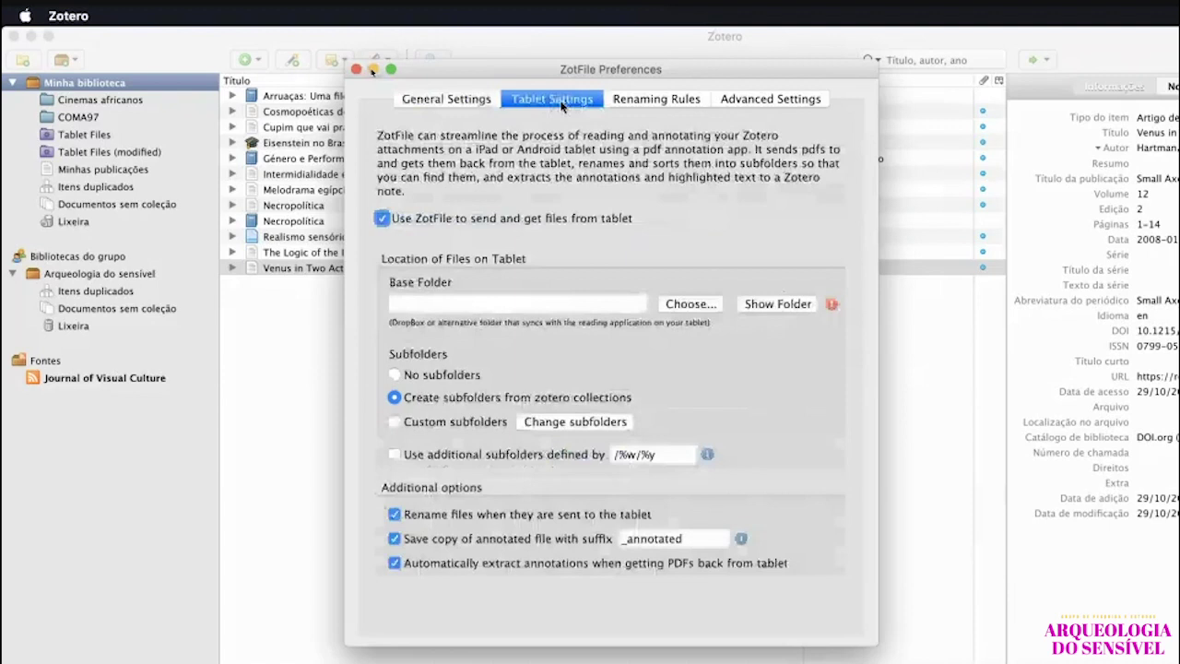
pyautogui.click(713, 309)
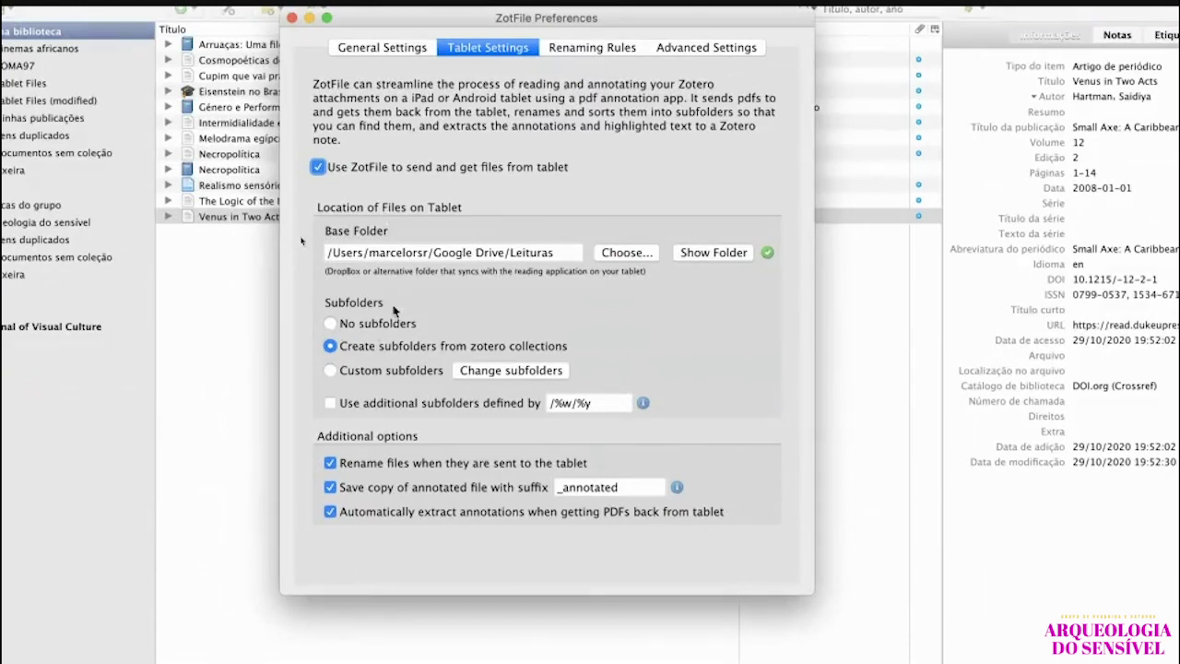
pyautogui.click(331, 323)
pyautogui.click(333, 350)
pyautogui.click(351, 327)
pyautogui.click(351, 351)
# Check the renaming rules, and in the tablet settings change the suffix for annotated file copies to "_anotado".
pyautogui.click(586, 52)
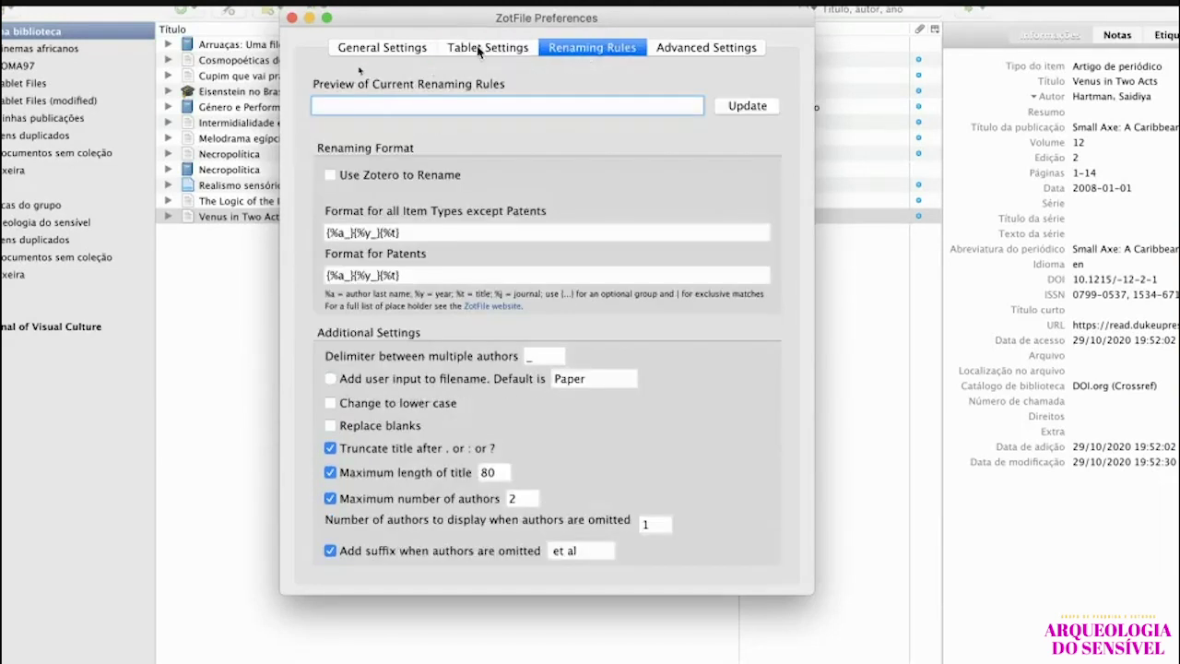
pyautogui.click(478, 51)
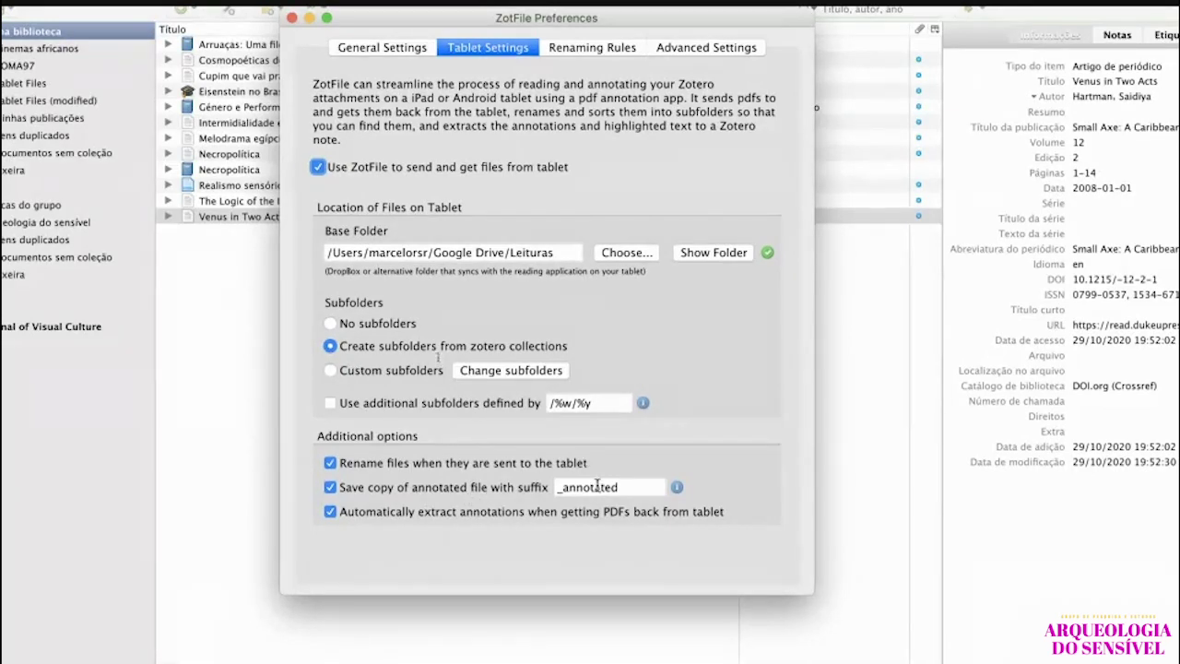
pyautogui.moveTo(562, 492); pyautogui.dragTo(640, 488)
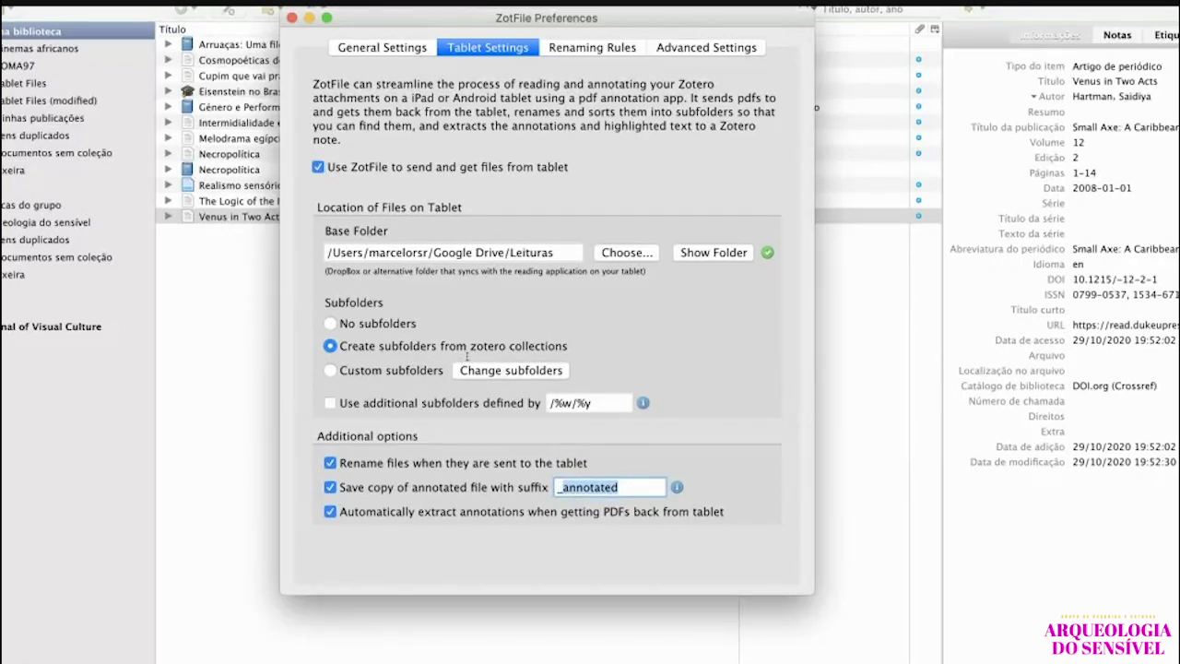
pyautogui.write('_anotado')
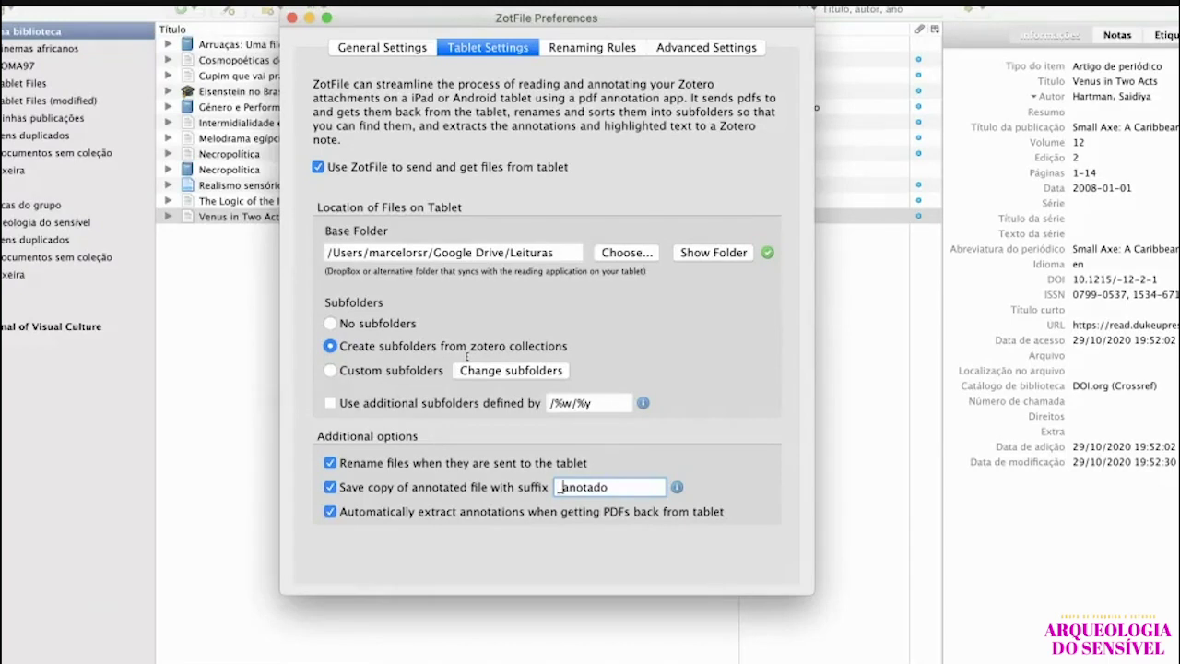
pyautogui.press('Delete')
pyautogui.write('-')
pyautogui.press('BackSpace')
pyautogui.press('BackSpace')
pyautogui.write('_')
pyautogui.click(332, 487)
pyautogui.click(331, 489)
pyautogui.click(330, 488)
pyautogui.click(330, 486)
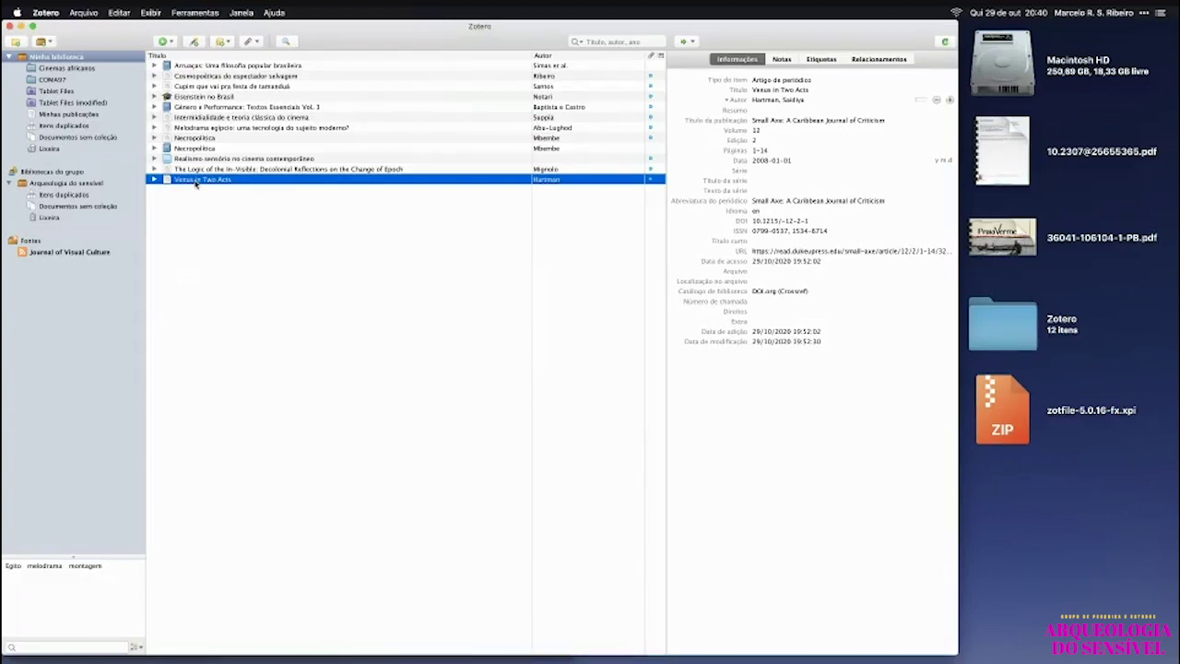
# Send the attachment of the "Venus in Two Acts" article to the tablet.
pyautogui.rightClick(195, 182)
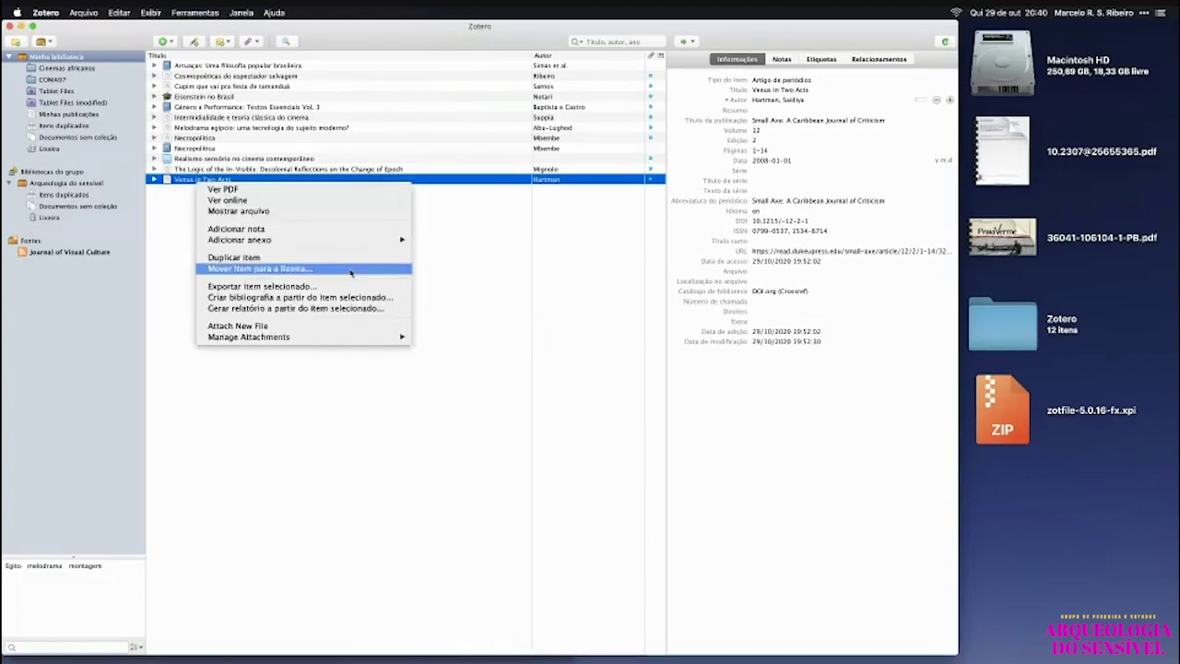
pyautogui.moveTo(357, 341)
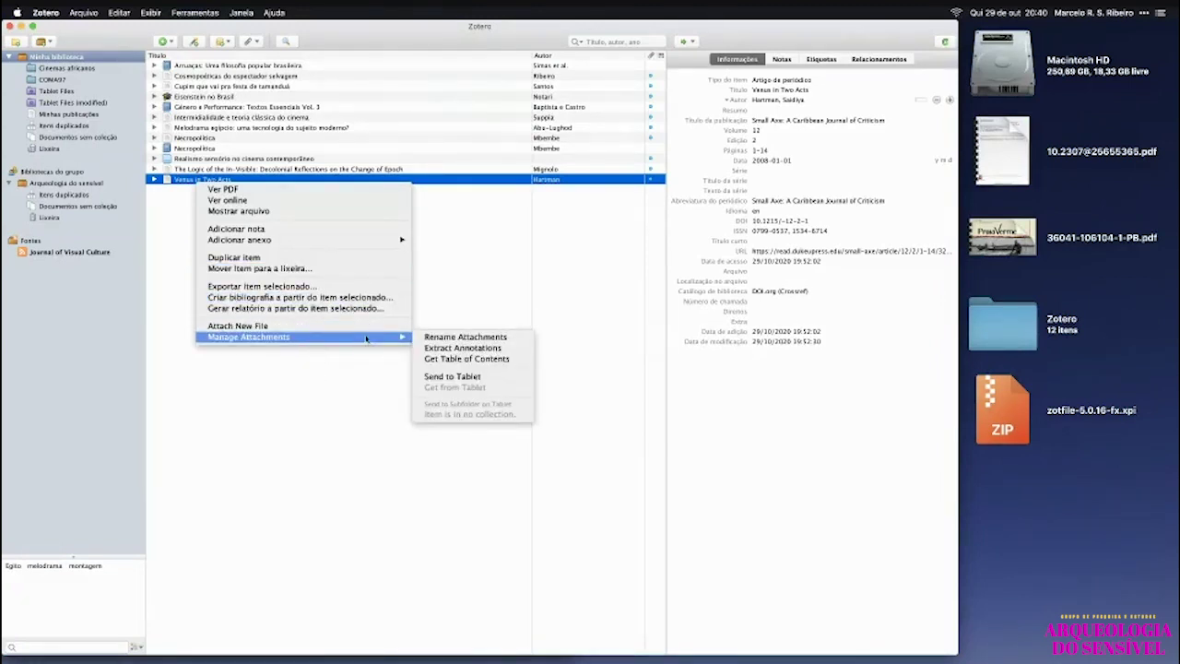
pyautogui.click(451, 378)
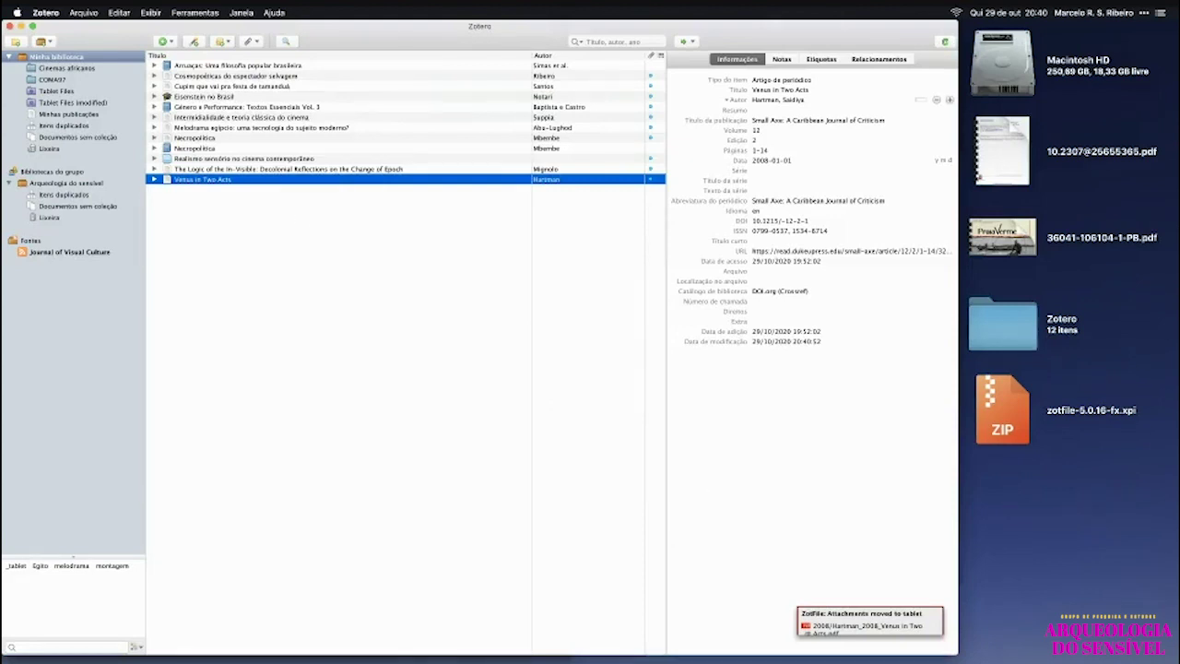
# Switch to Finder and expand the 2008 subfolder inside the Leituras folder to check the PDF sent to the tablet.
pyautogui.moveTo(881, 660)
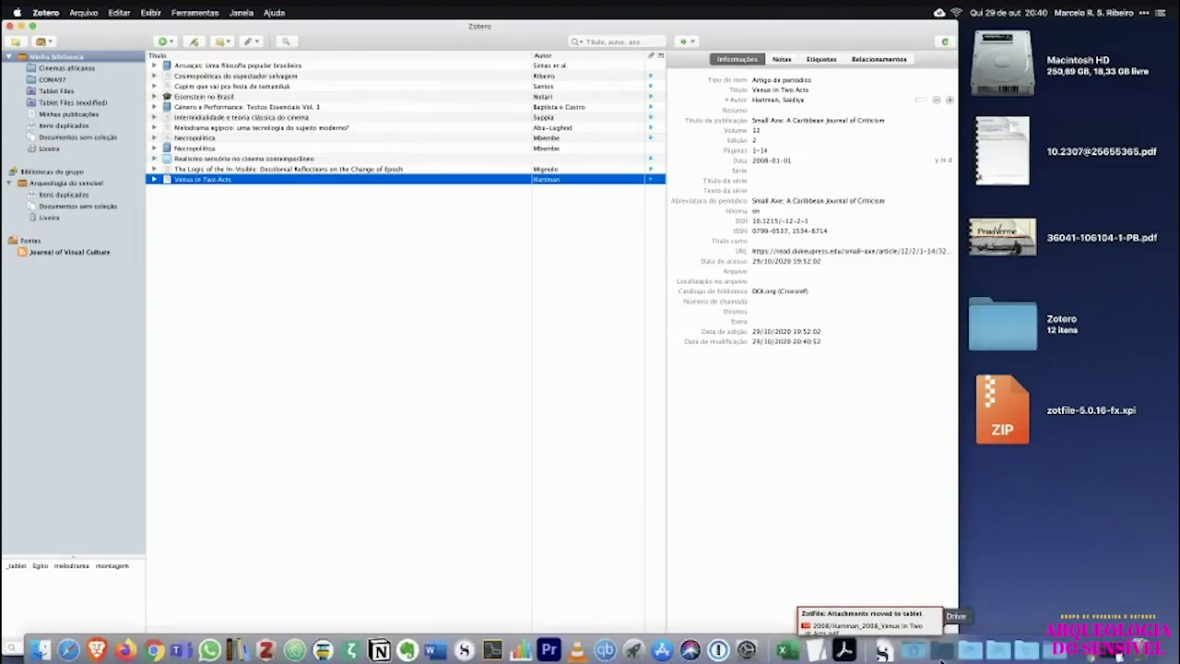
pyautogui.click(942, 656)
pyautogui.click(517, 175)
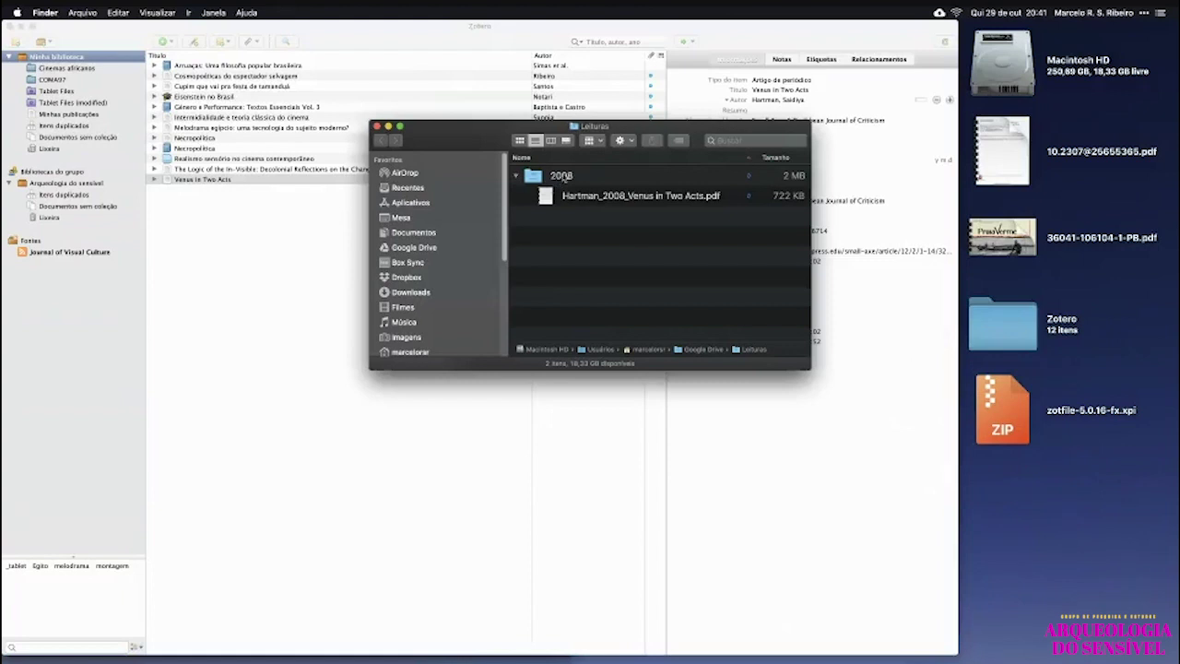
# Reveal the article's original PDF in Finder, compare its location side by side with the Leituras copy, and close the original's folder window.
pyautogui.rightClick(212, 179)
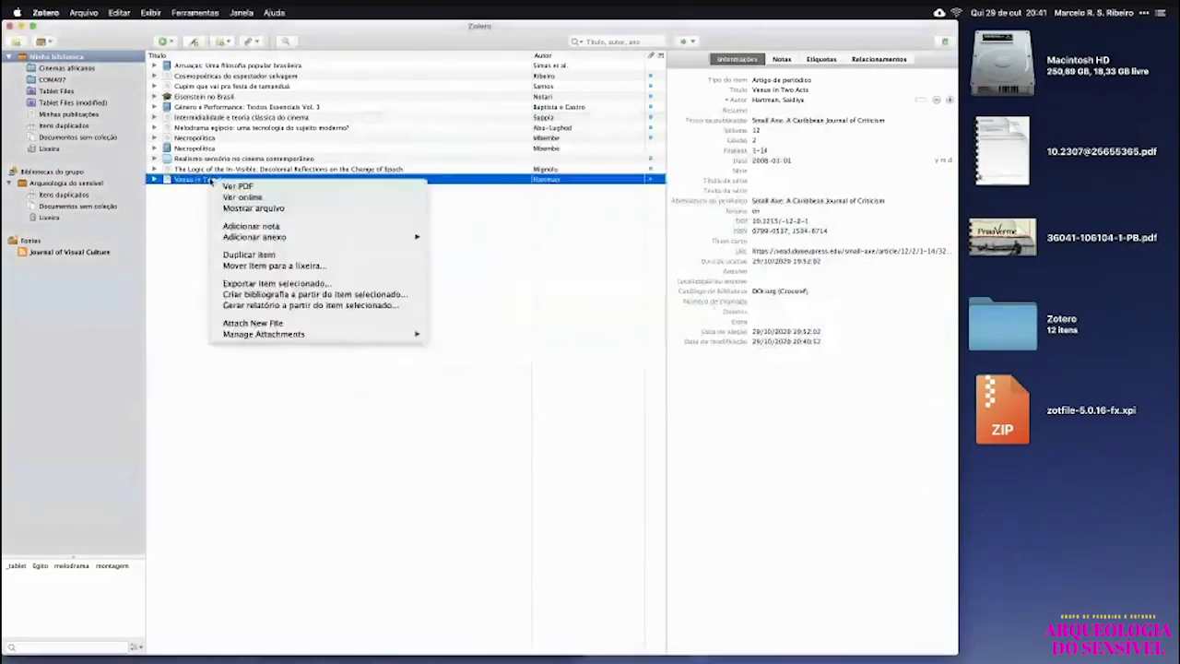
pyautogui.click(289, 210)
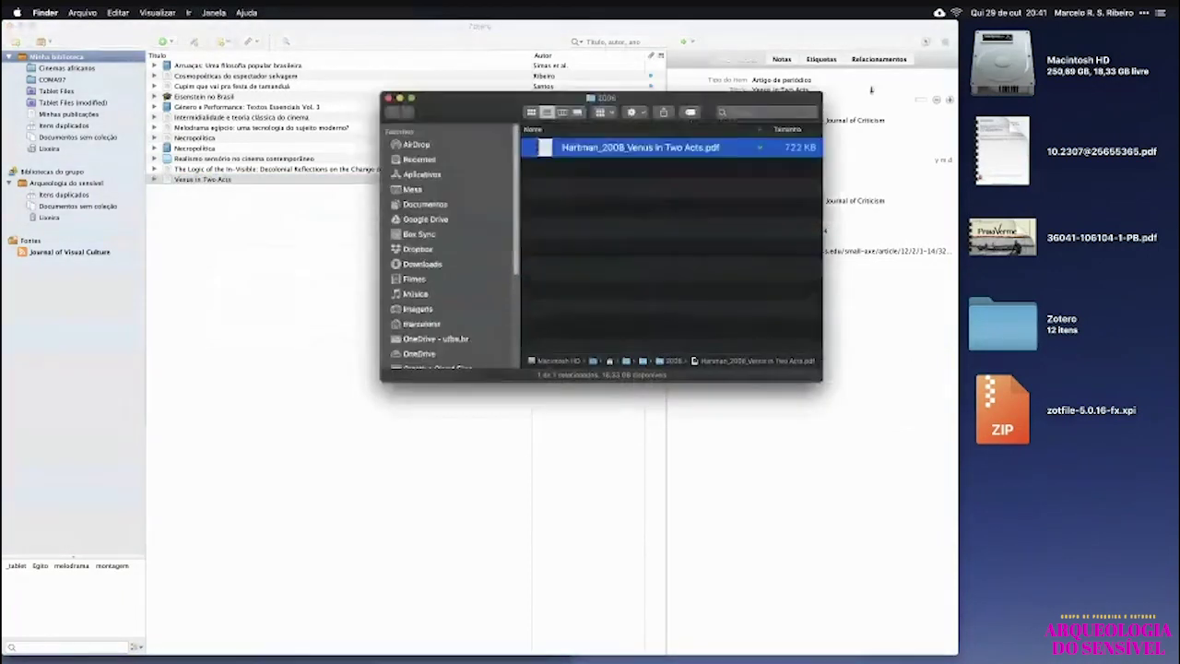
pyautogui.moveTo(483, 98); pyautogui.dragTo(761, 236)
pyautogui.press('super+grave')
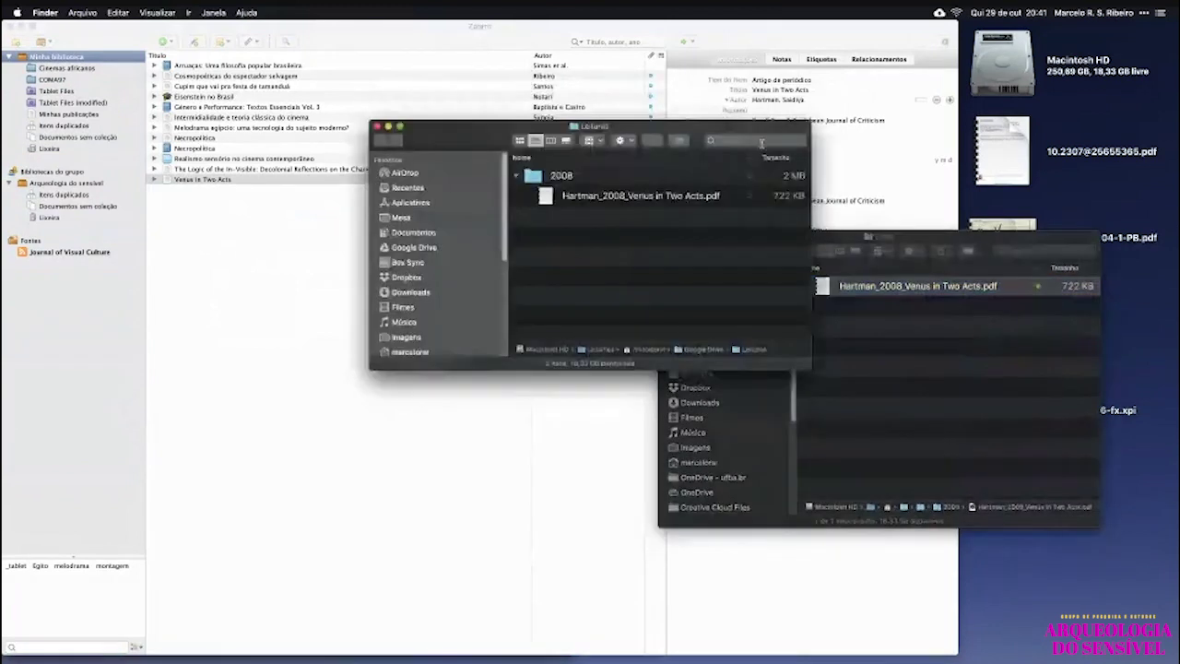
pyautogui.moveTo(748, 134); pyautogui.dragTo(615, 294)
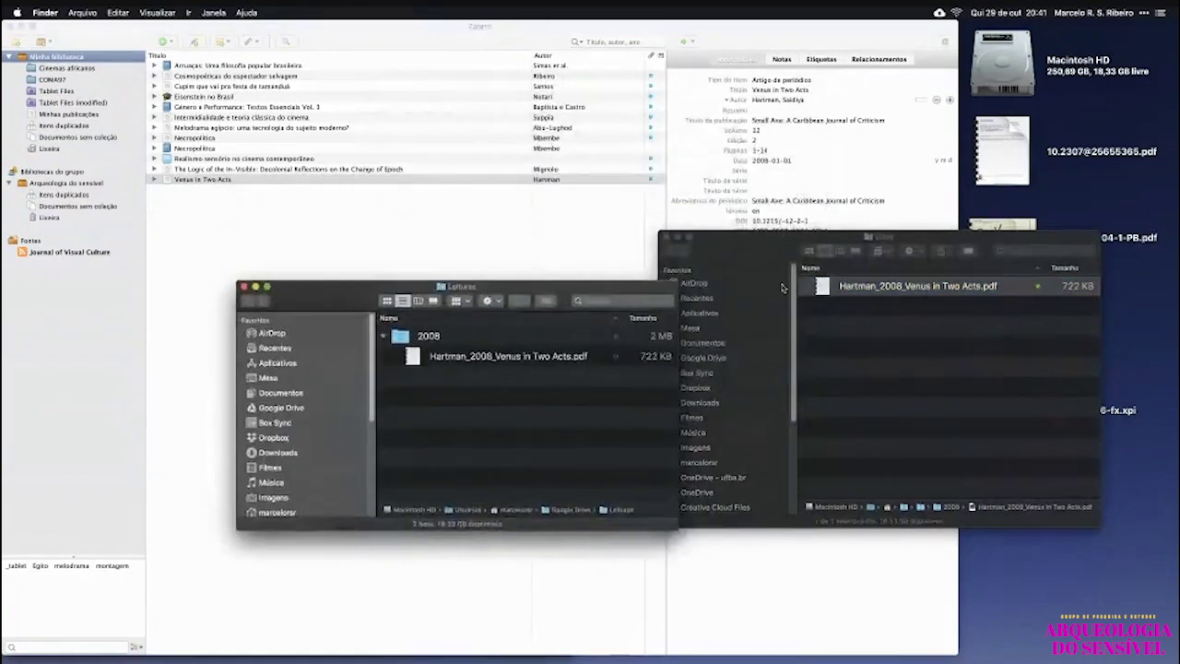
pyautogui.moveTo(782, 238); pyautogui.dragTo(679, 242)
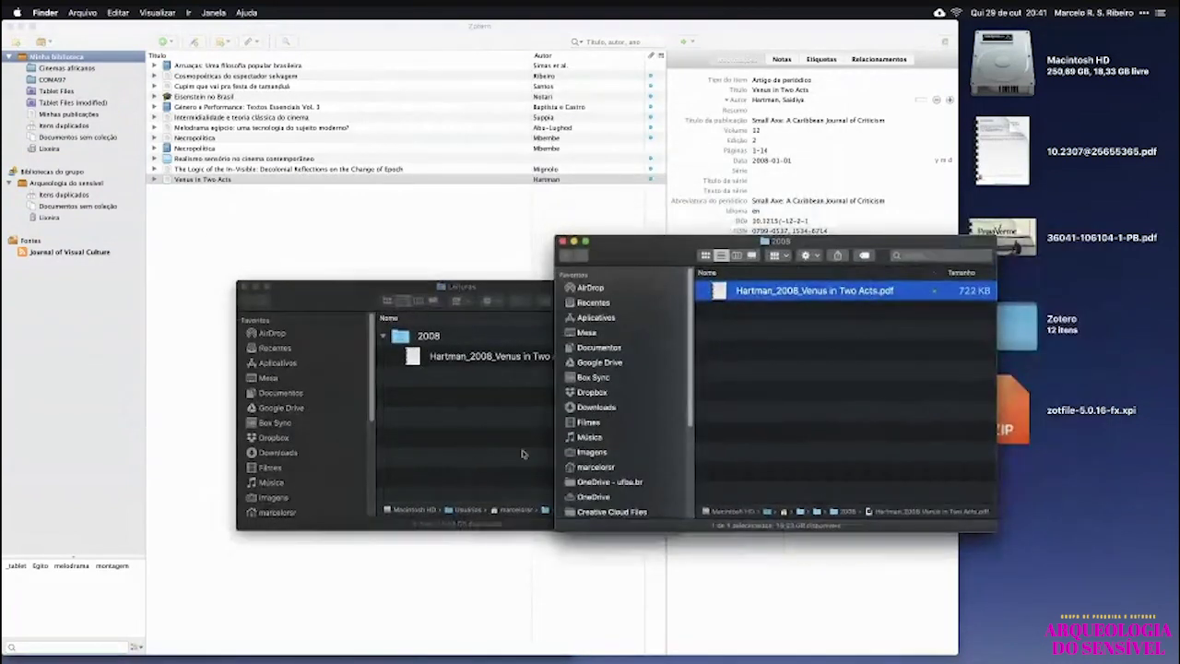
pyautogui.click(502, 480)
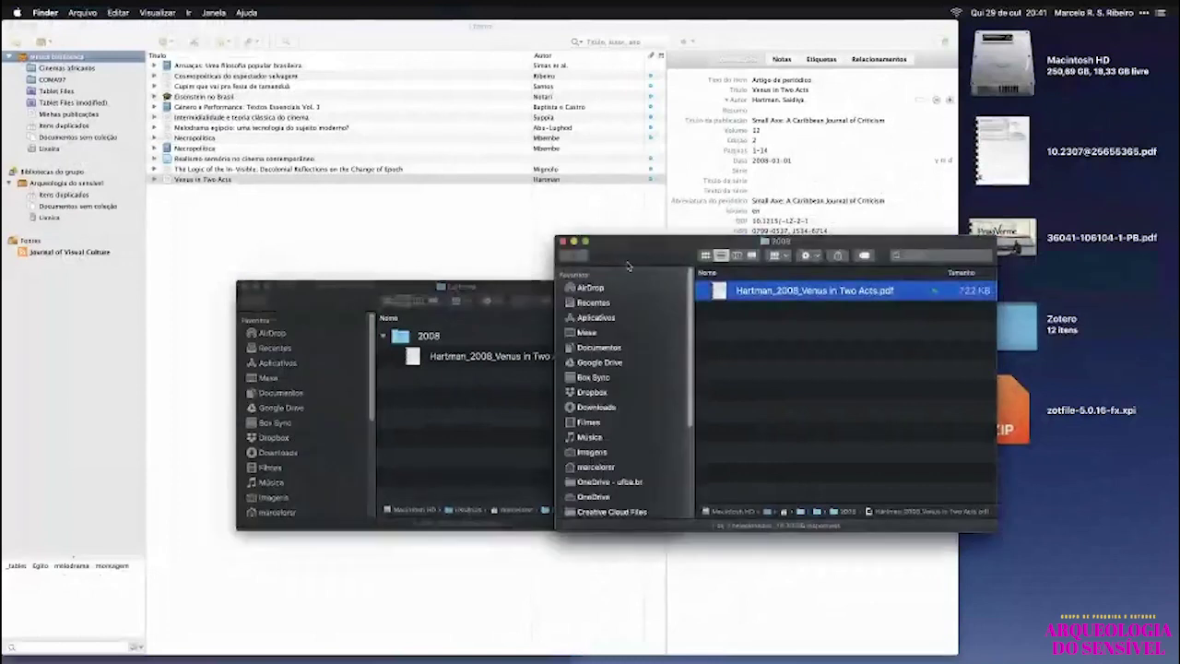
pyautogui.click(562, 241)
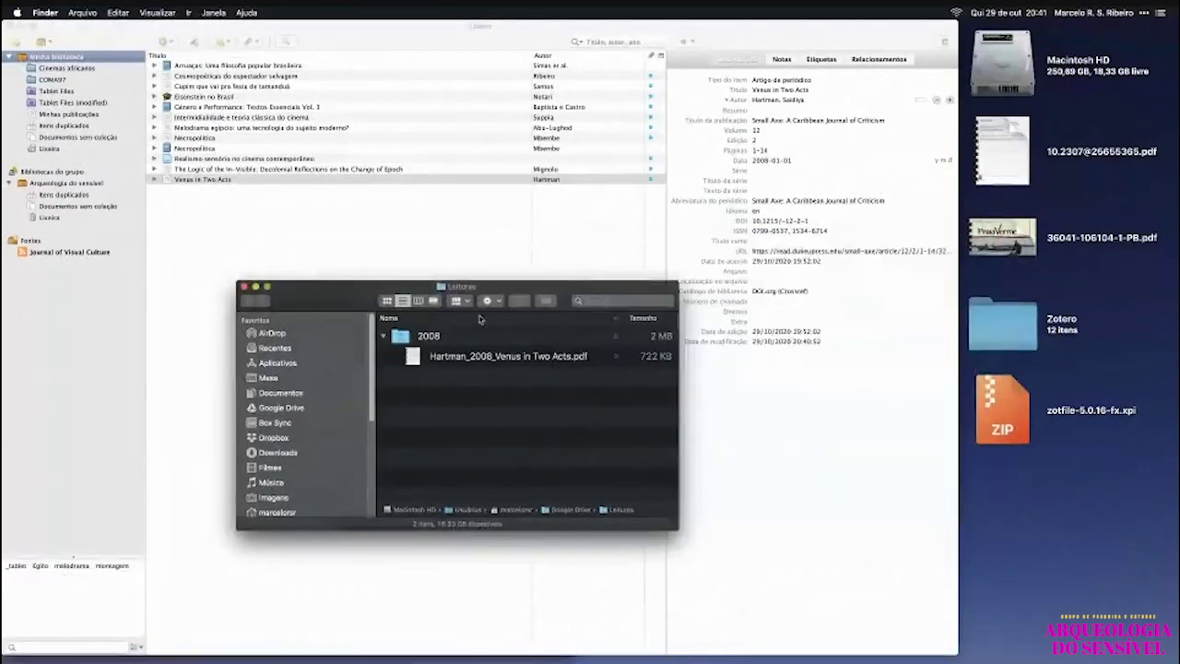
# Open the tablet copy of "Venus in Two Acts" in Preview, highlight a passage spanning "The Second Act" heading on page 7, and close it.
pyautogui.click(414, 360)
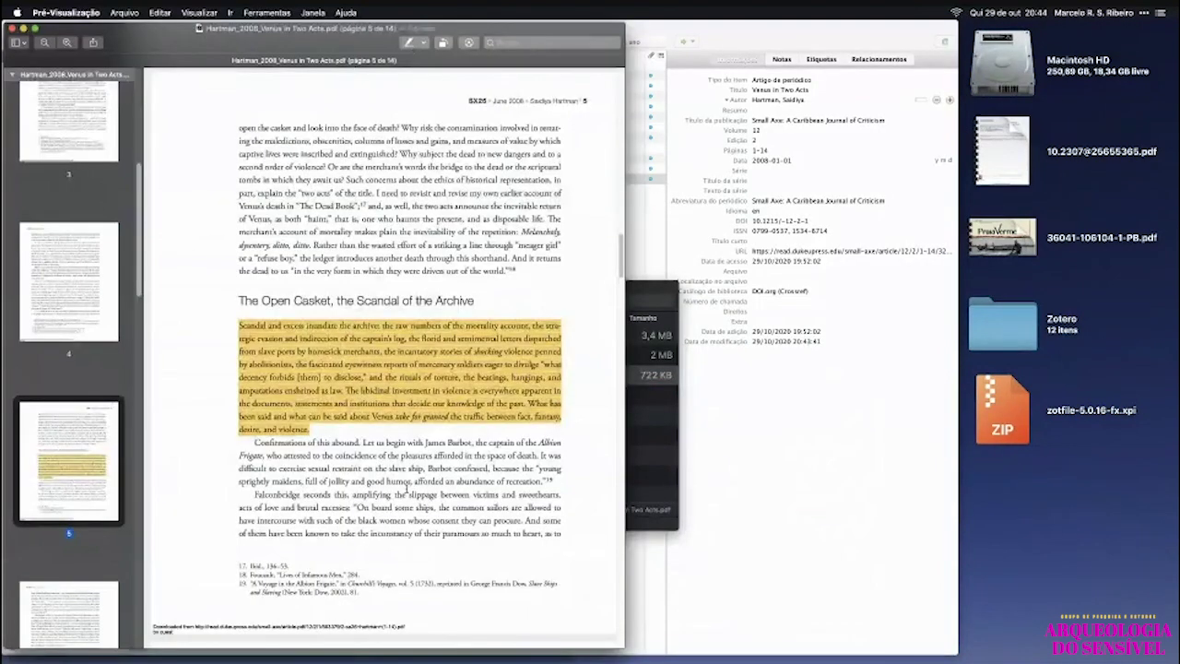
pyautogui.scroll(-10, 396, 350)
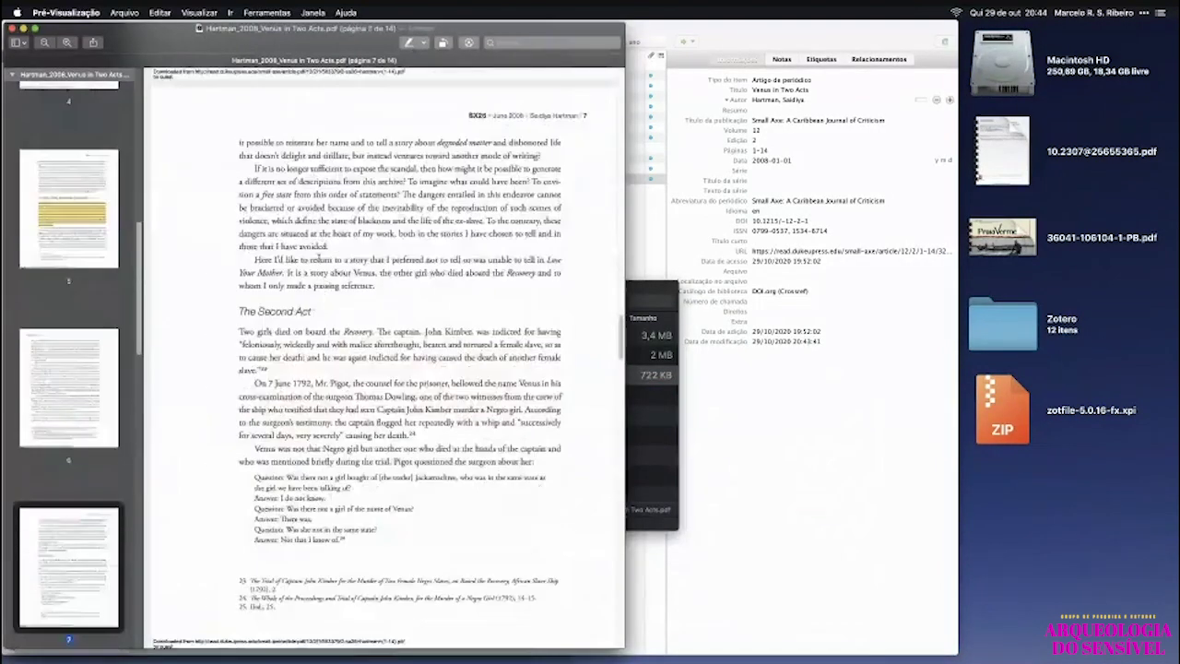
pyautogui.moveTo(293, 222); pyautogui.dragTo(451, 422)
pyautogui.click(408, 43)
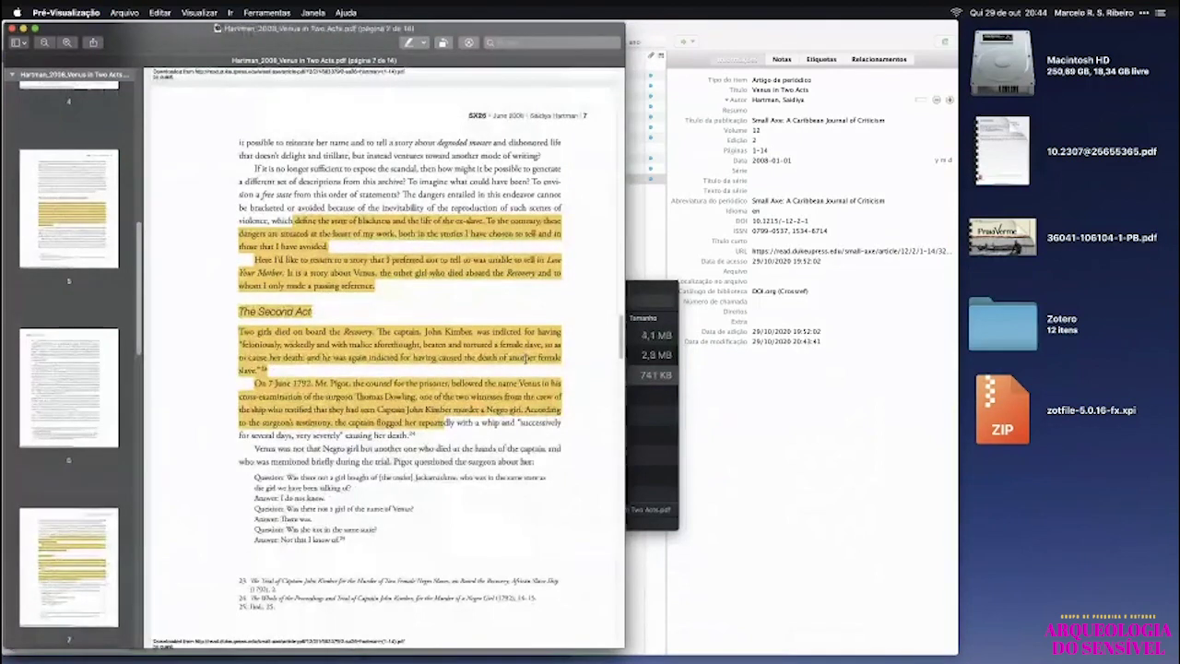
pyautogui.press('super+w')
pyautogui.click(470, 441)
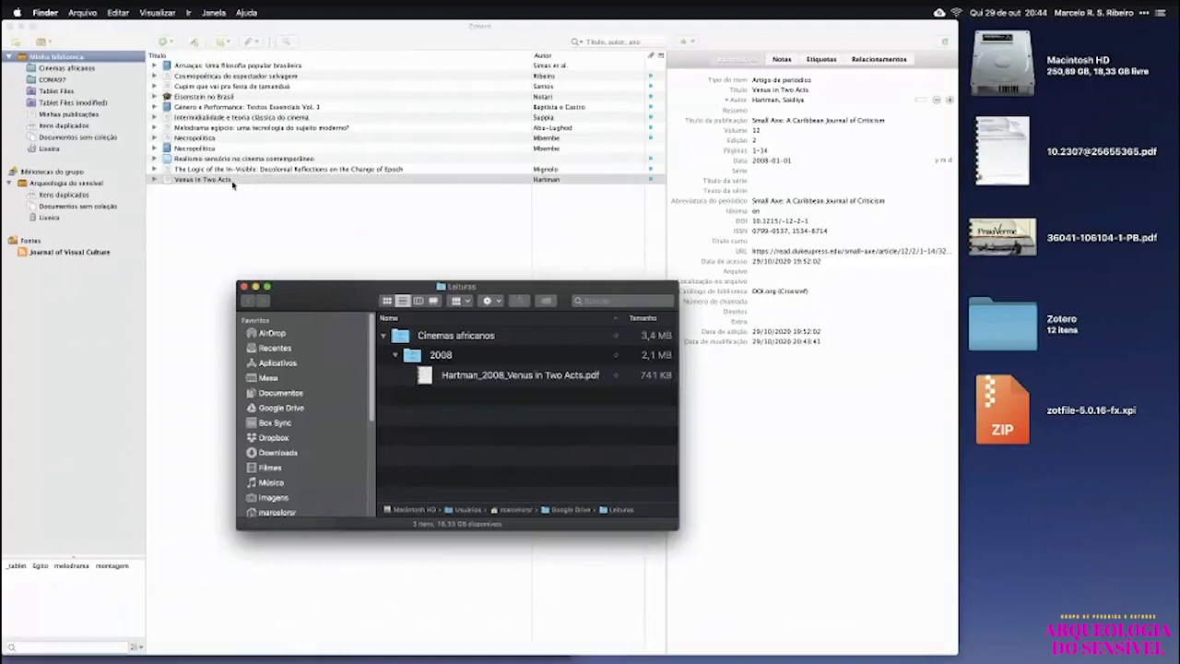
# Return to Zotero and compare the contents of the "Tablet Files (modified)" and "Tablet Files" saved searches.
pyautogui.click(239, 168)
pyautogui.click(79, 103)
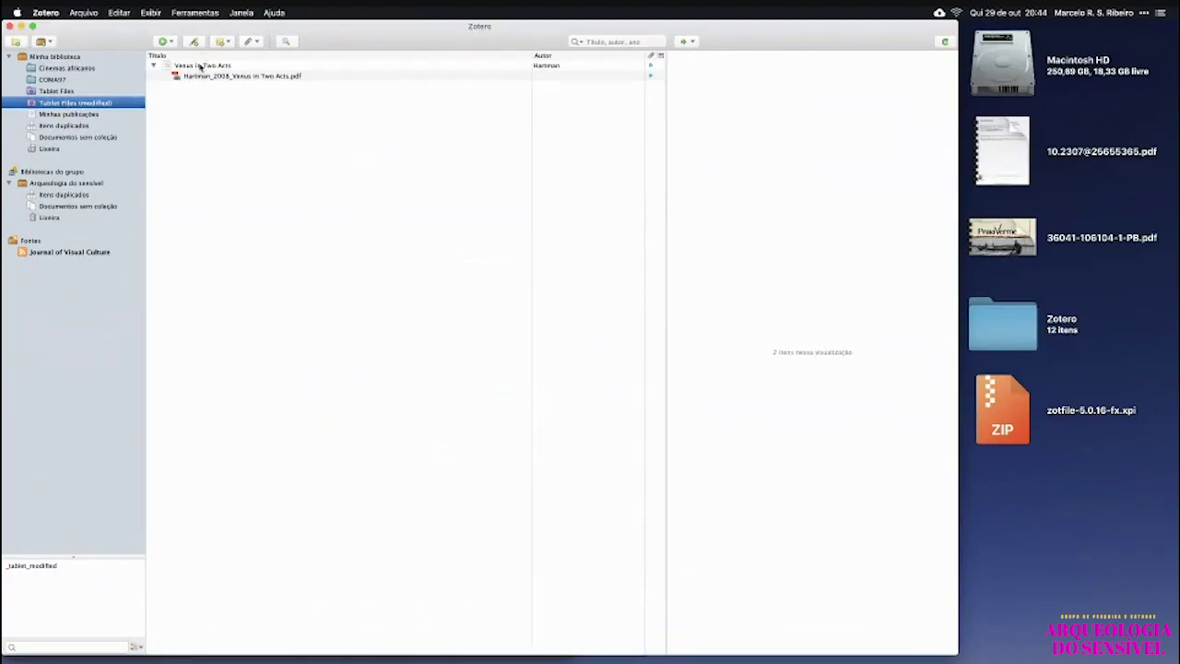
pyautogui.click(81, 90)
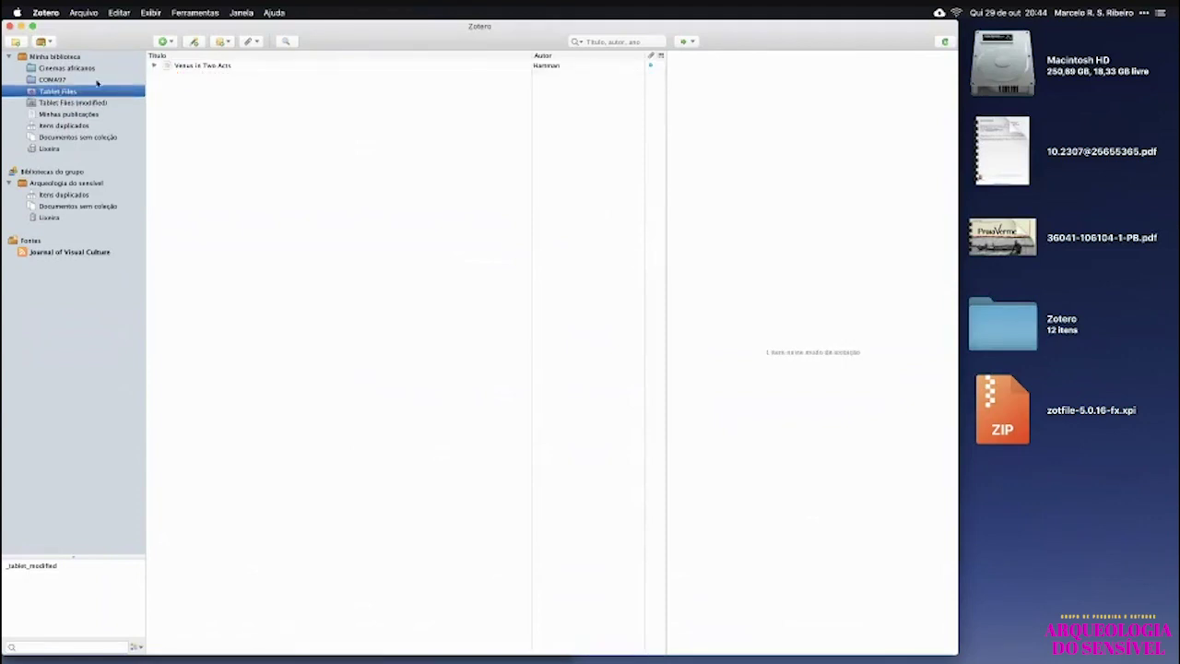
pyautogui.click(48, 103)
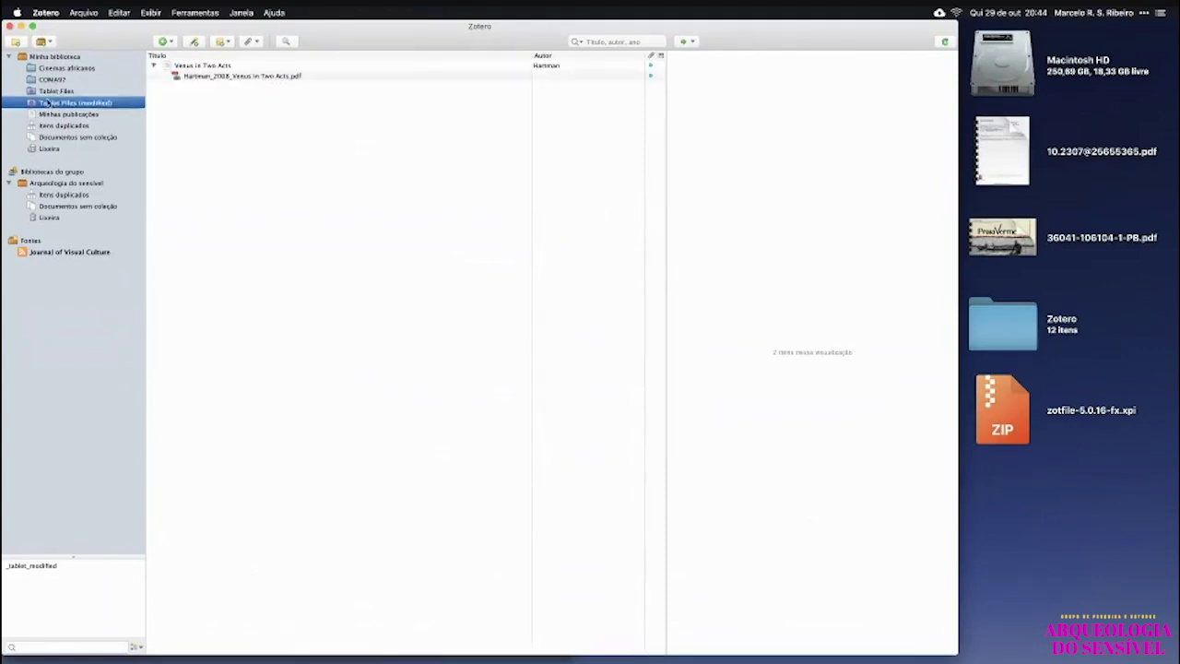
# Get the modified "Venus in Two Acts" attachment back from the tablet.
pyautogui.click(155, 68)
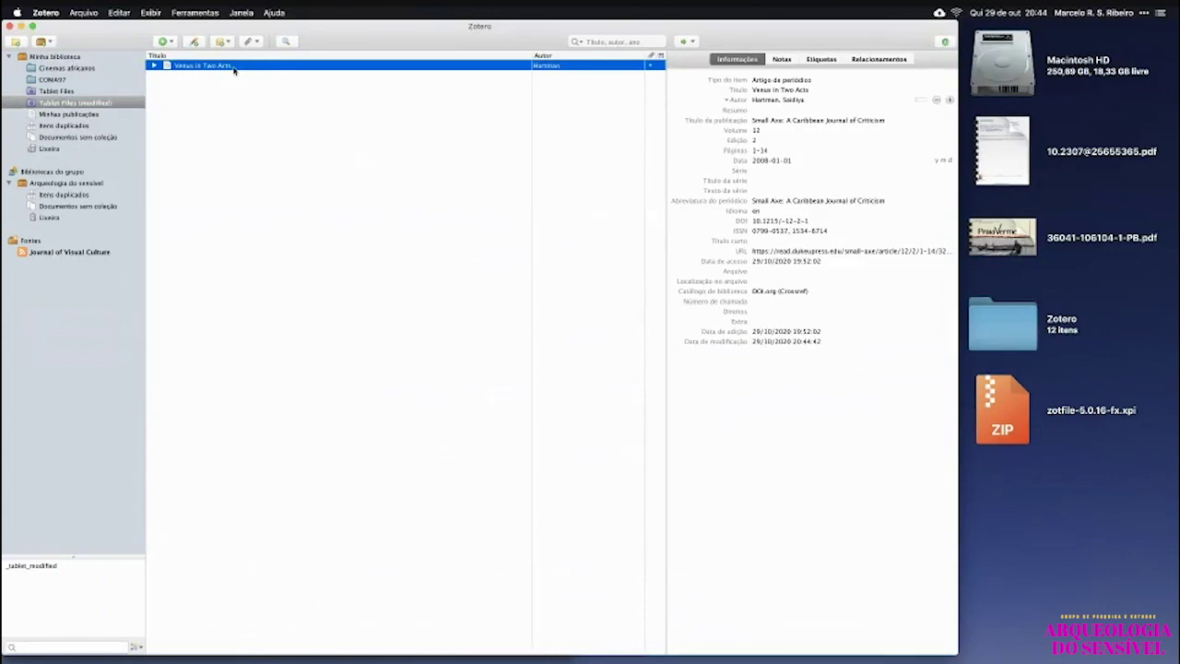
pyautogui.rightClick(234, 70)
pyautogui.moveTo(421, 242)
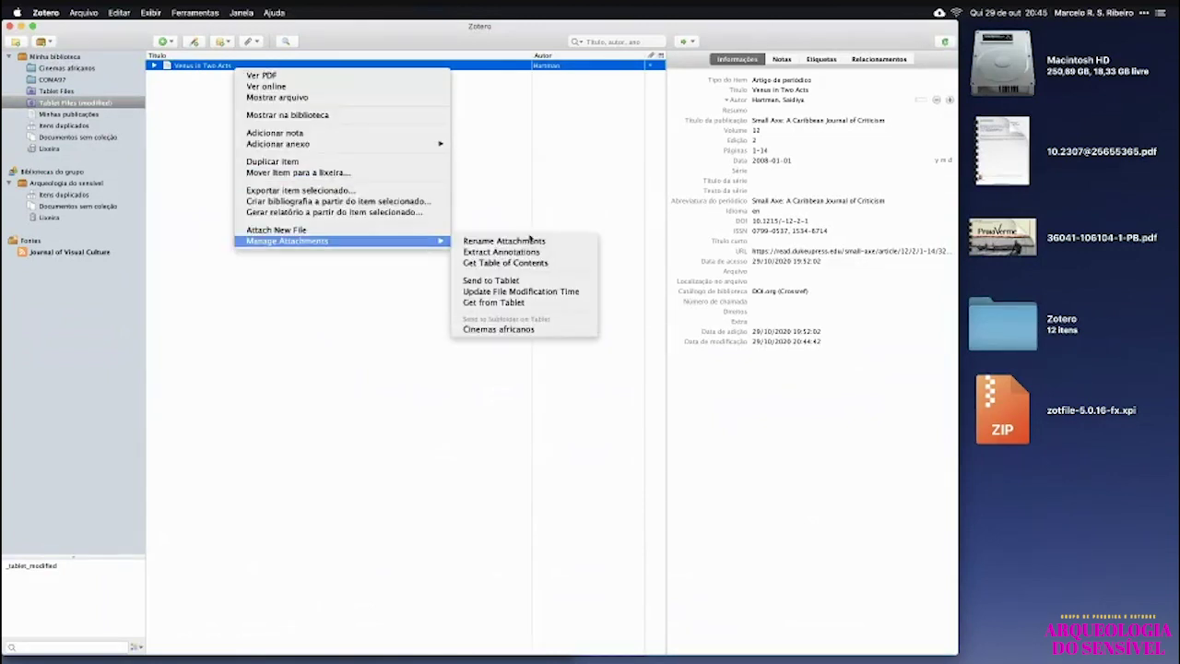
pyautogui.click(522, 303)
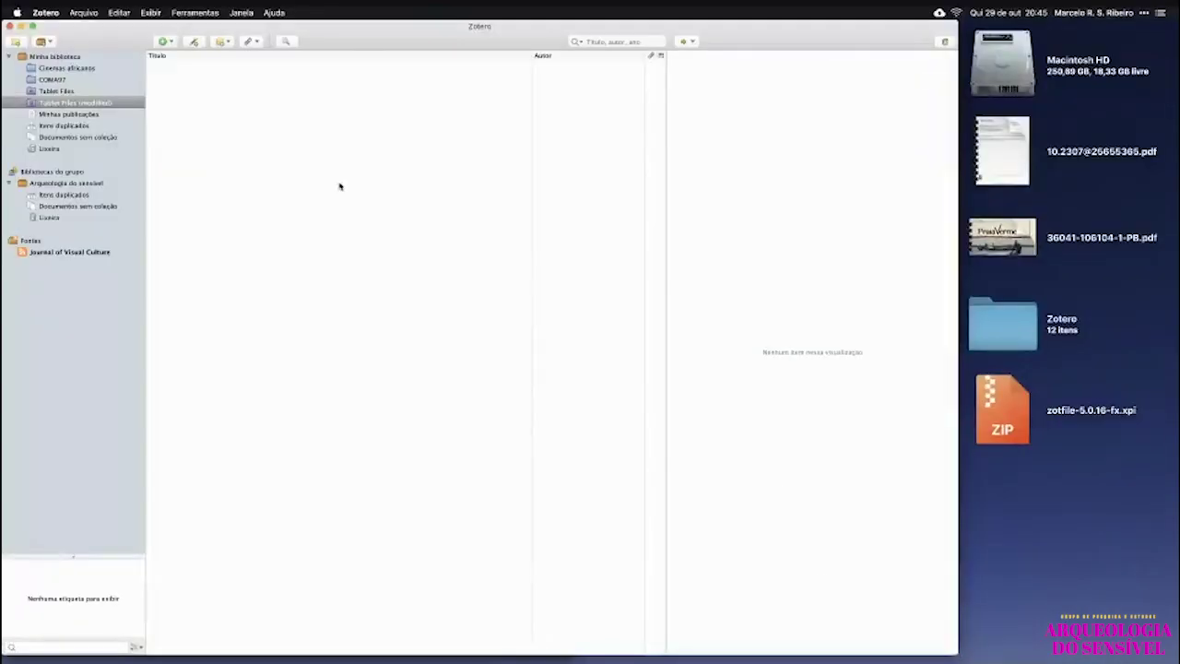
# Recheck the "Tablet Files (modified)" search, and expand "Venus in Two Acts" in the main library to examine its attachments and extracted annotations.
pyautogui.click(79, 102)
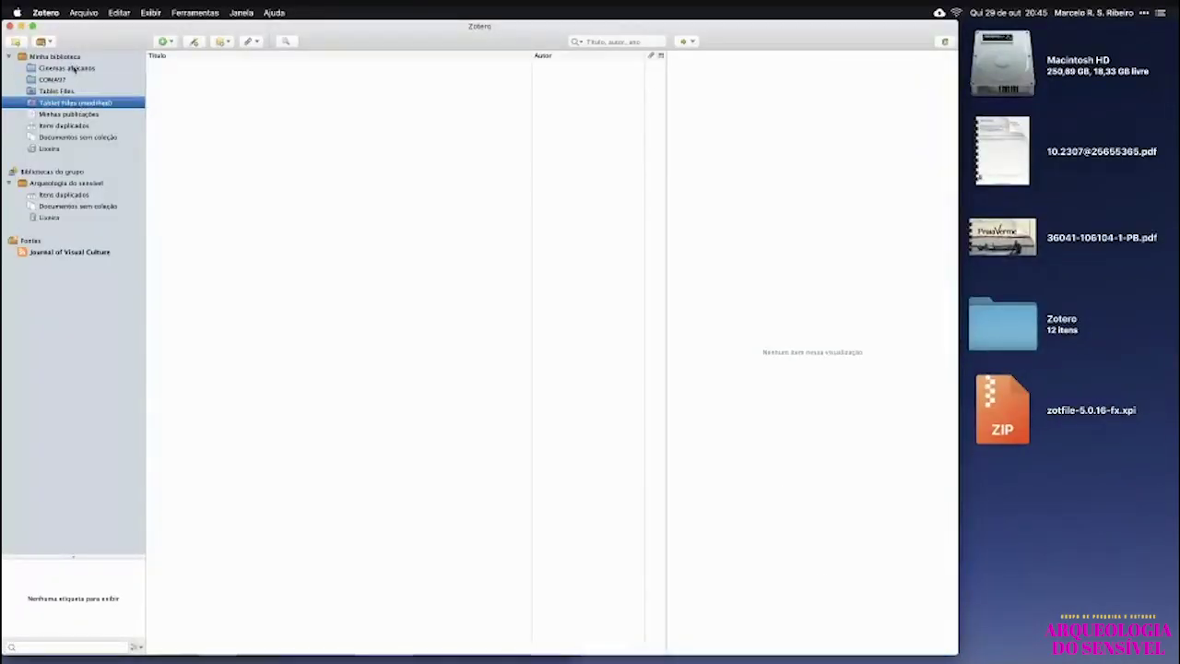
pyautogui.click(72, 57)
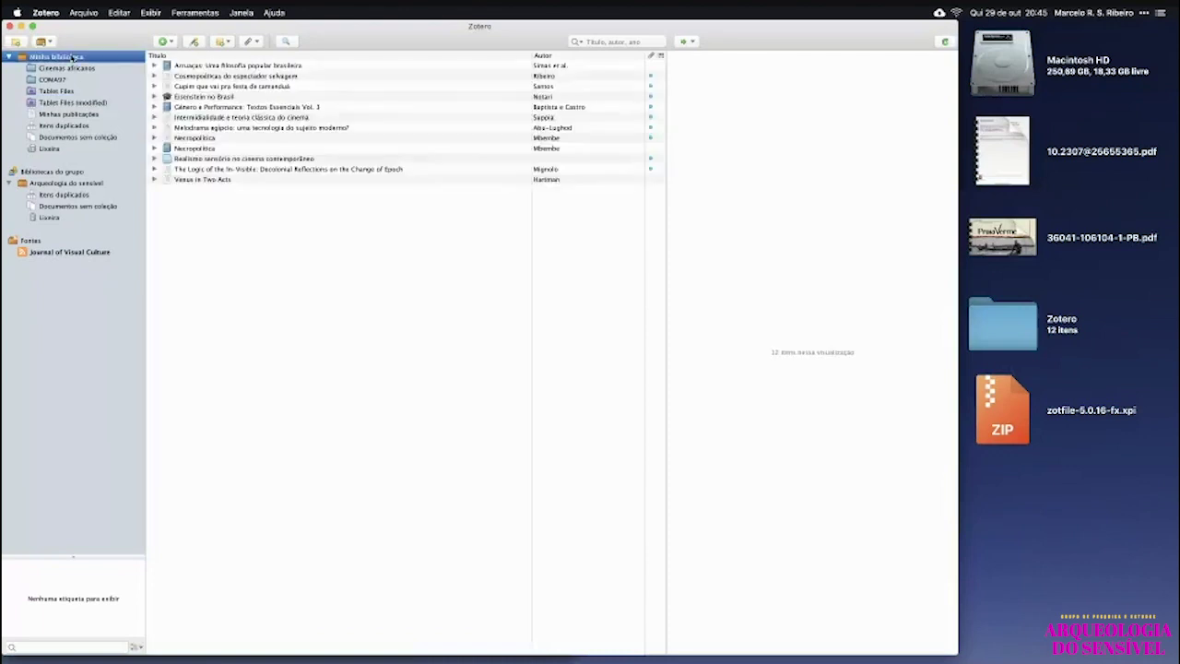
pyautogui.click(205, 181)
pyautogui.press('Right')
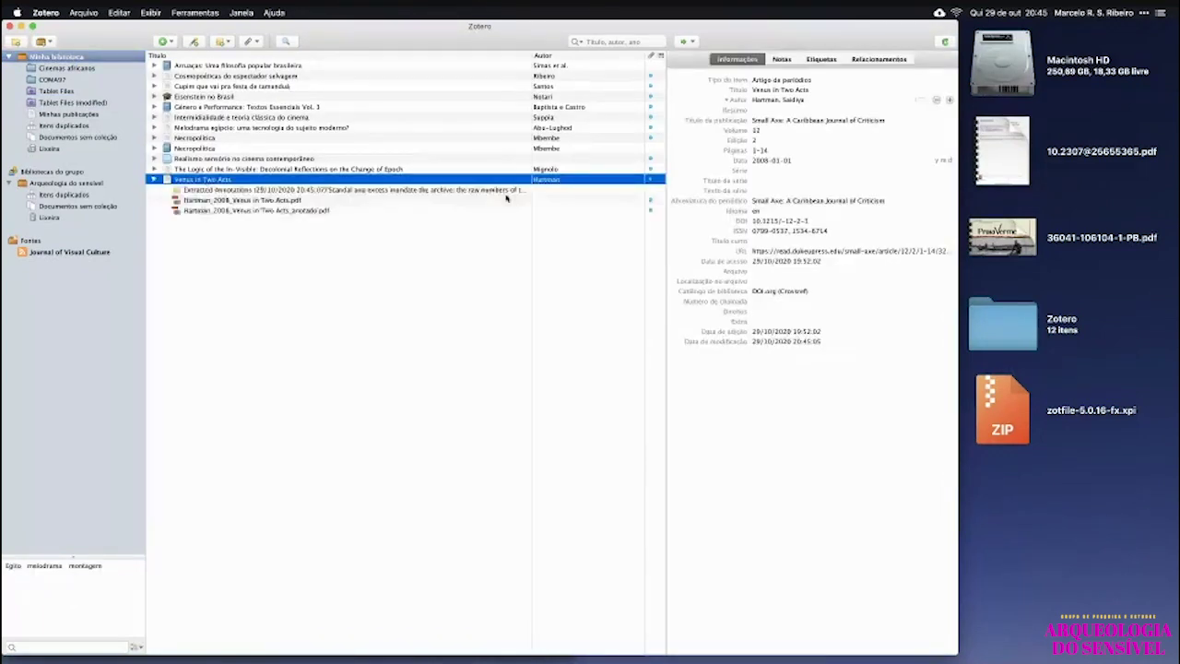
# Reveal the original "Venus in Two Acts" PDF in its 2008 folder to compare it with the annotated copy, and return to Zotero.
pyautogui.click(221, 201)
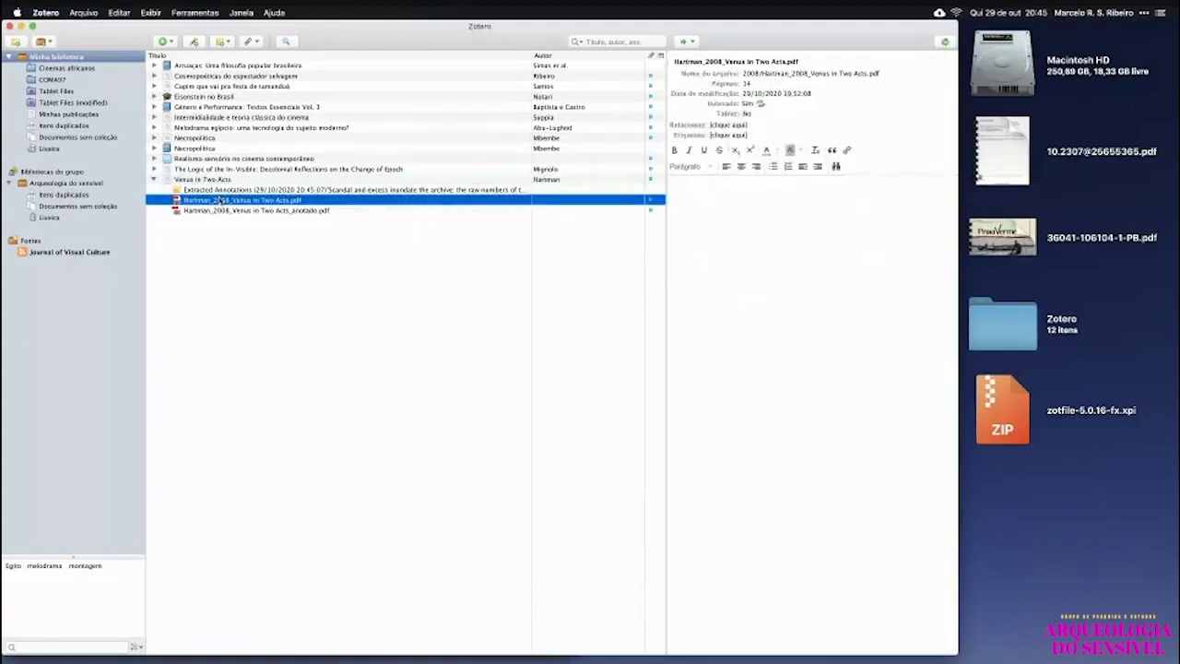
pyautogui.rightClick(221, 201)
pyautogui.click(314, 234)
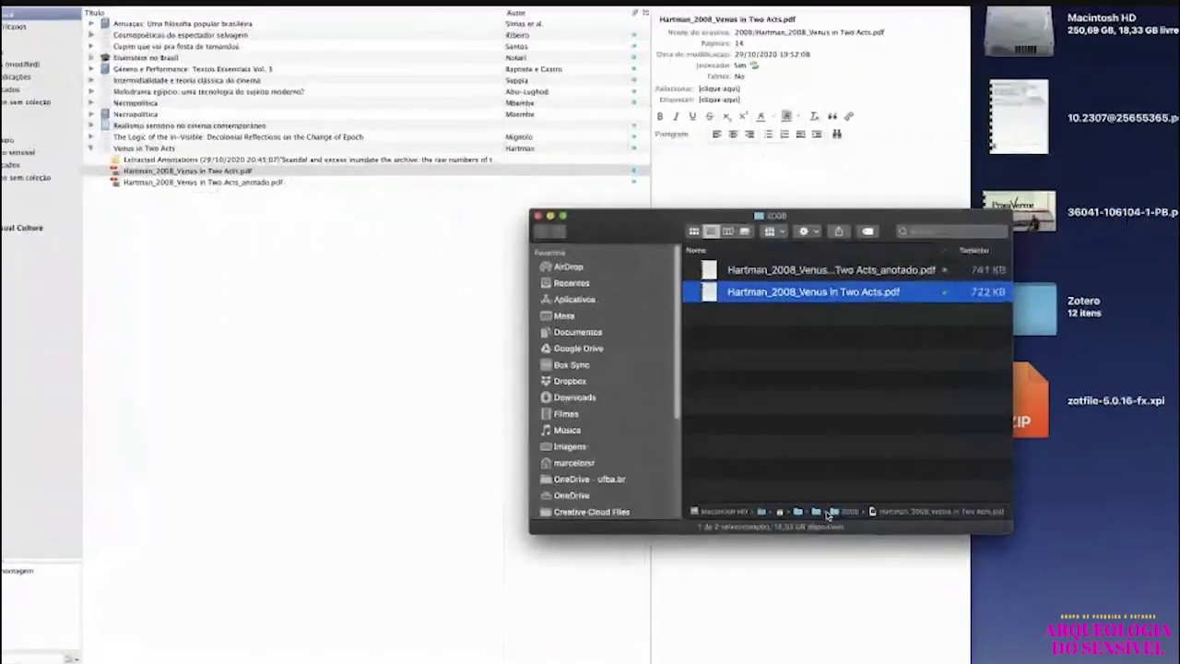
pyautogui.doubleClick(827, 514)
pyautogui.click(301, 218)
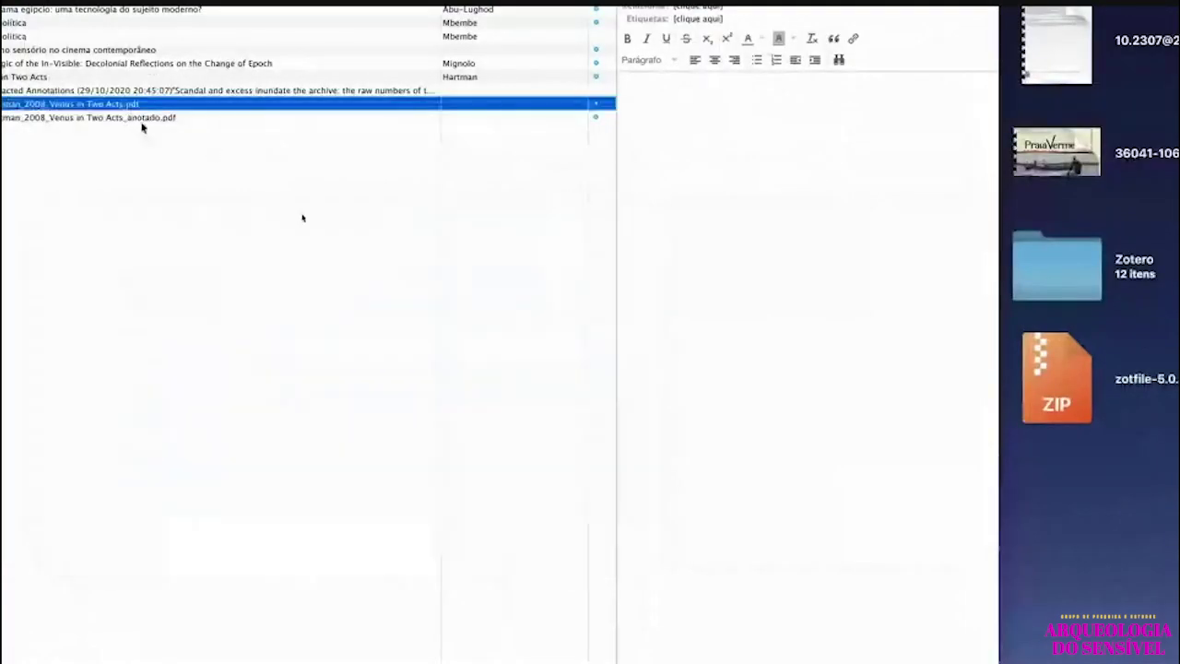
# Reveal the "_anotado" copy of "Venus in Two Acts" in its folder, compare its highlighted page with the original's, and return to Zotero.
pyautogui.rightClick(129, 115)
pyautogui.click(211, 139)
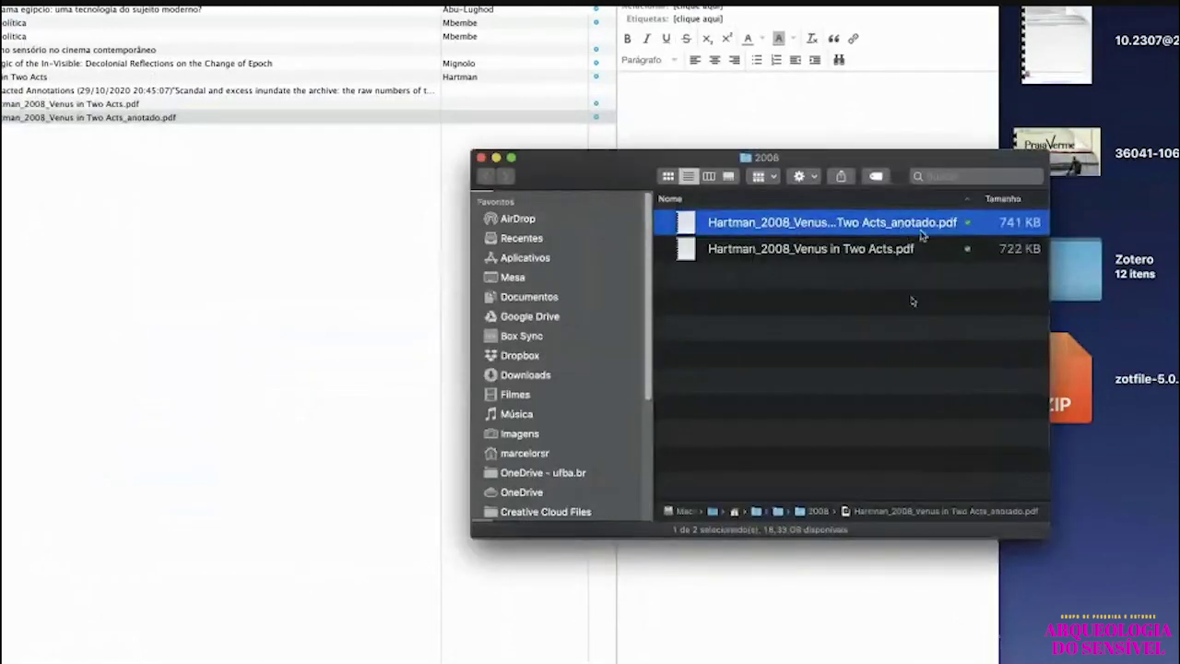
pyautogui.press('space')
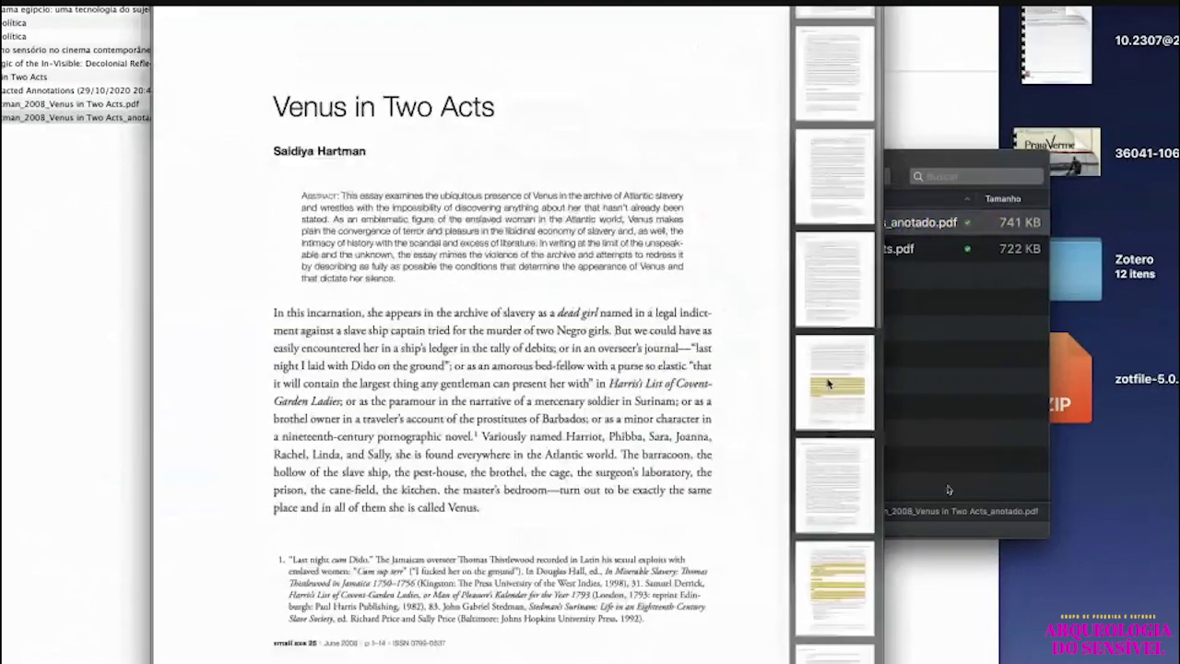
pyautogui.click(821, 370)
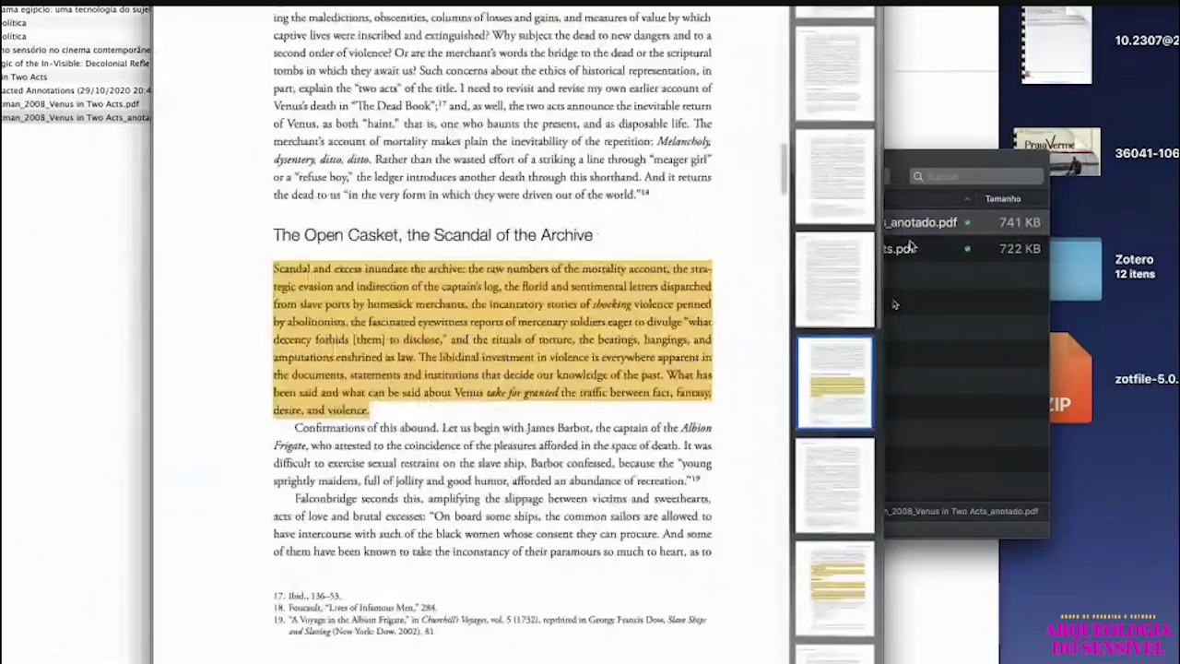
pyautogui.press('Down')
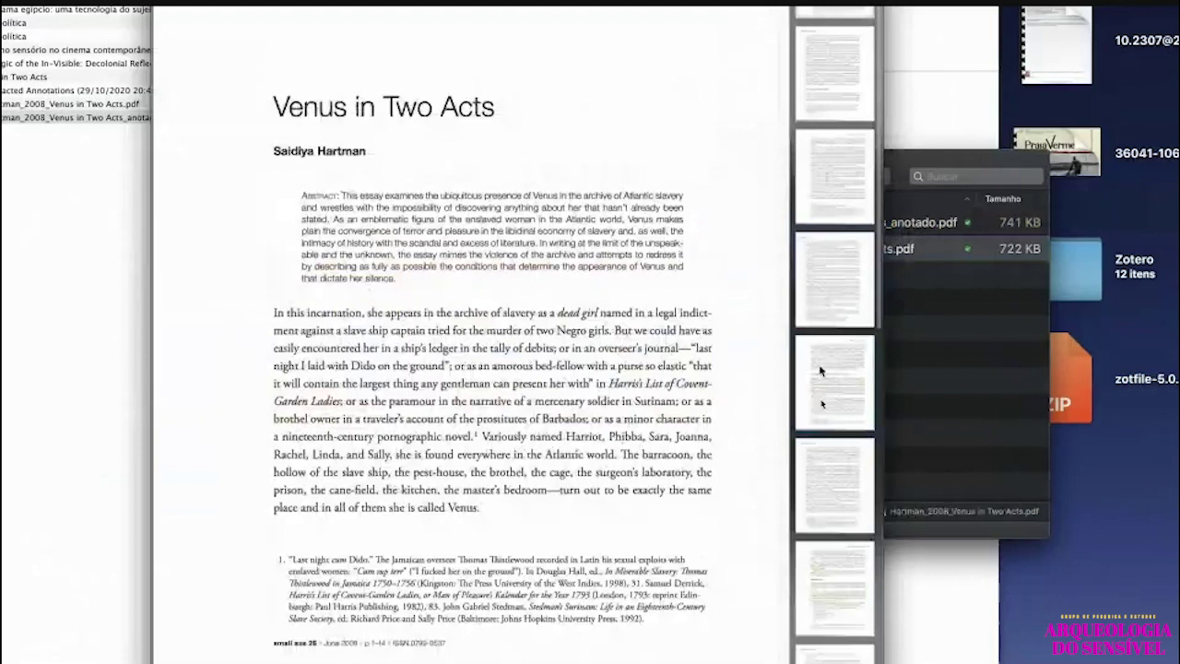
pyautogui.click(820, 371)
pyautogui.click(232, 285)
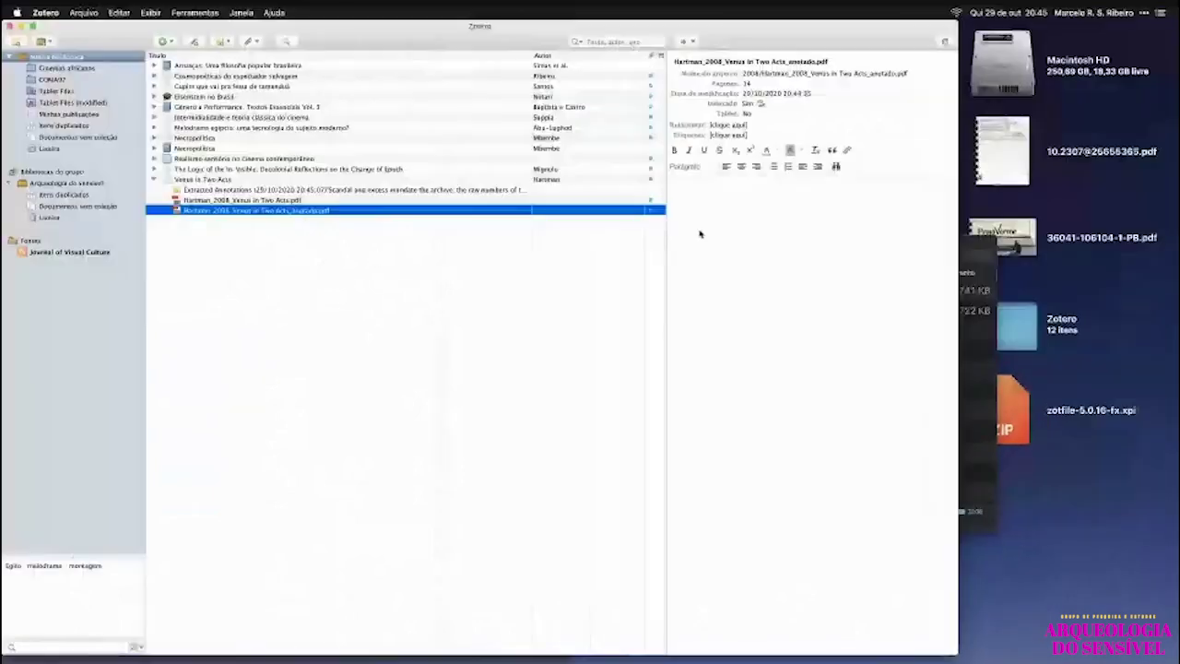
# Review the Extracted Annotations note under "Venus in Two Acts", and collapse the item.
pyautogui.click(190, 180)
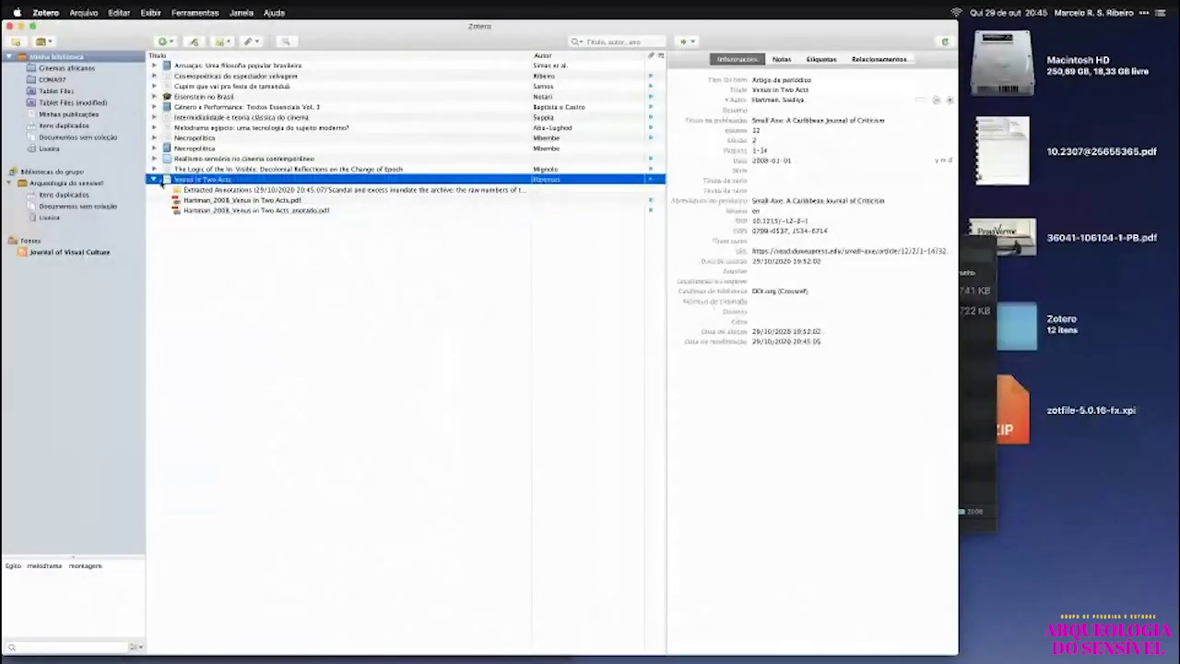
pyautogui.click(154, 178)
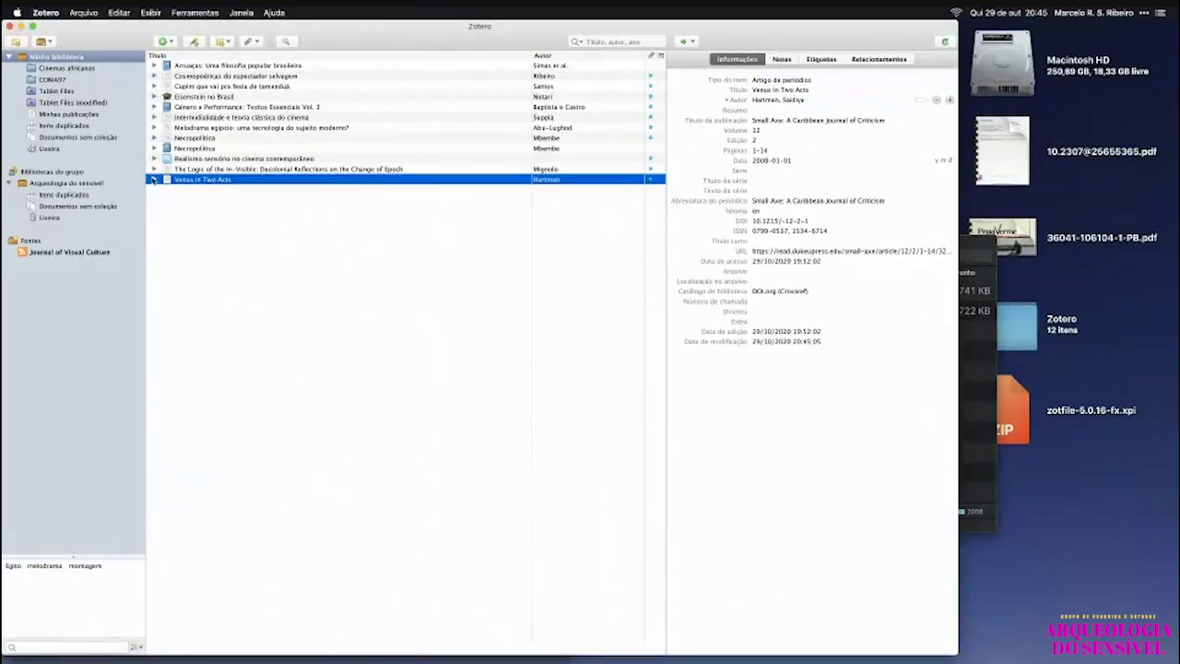
pyautogui.click(153, 179)
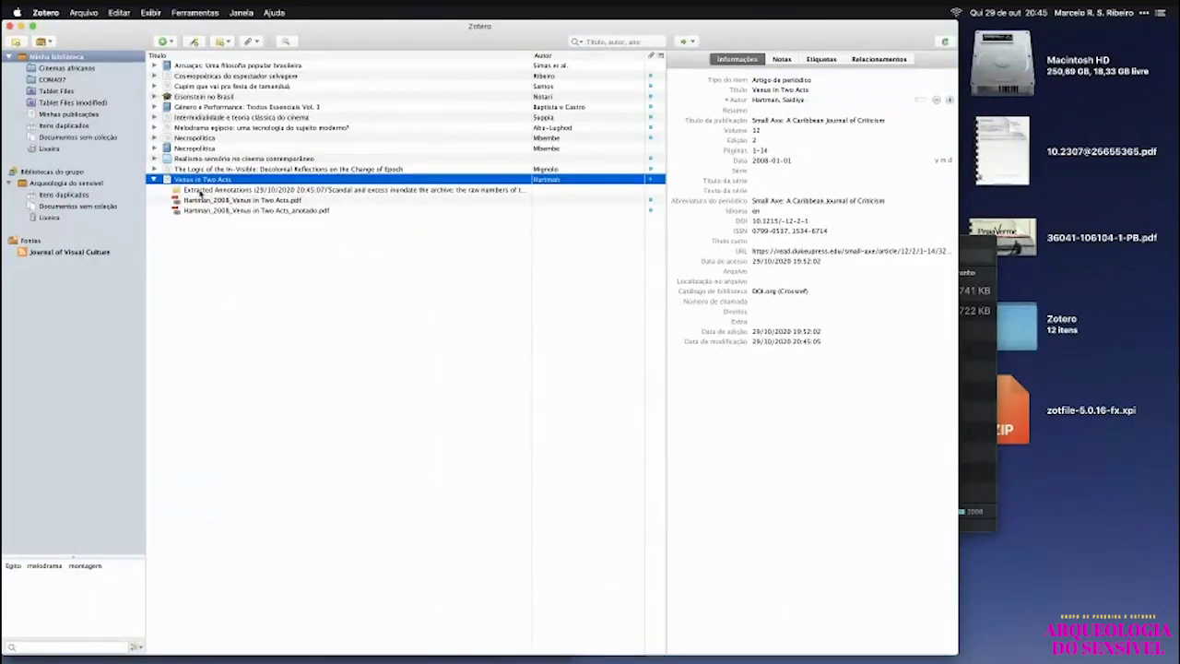
pyautogui.click(199, 191)
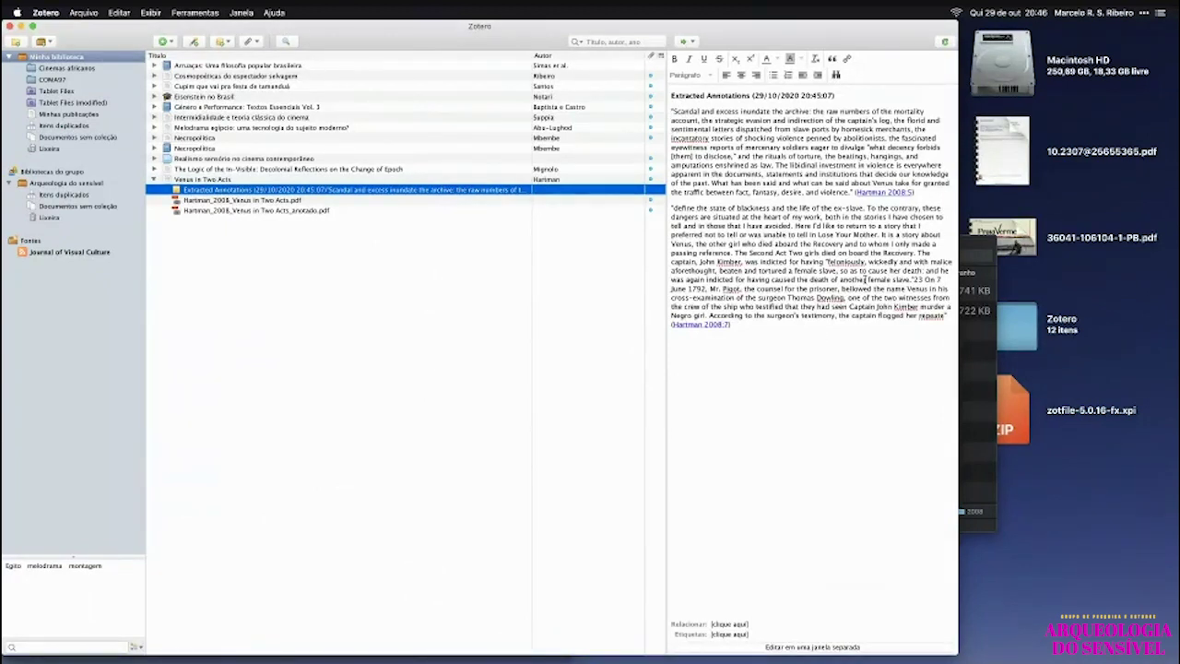
pyautogui.click(870, 296)
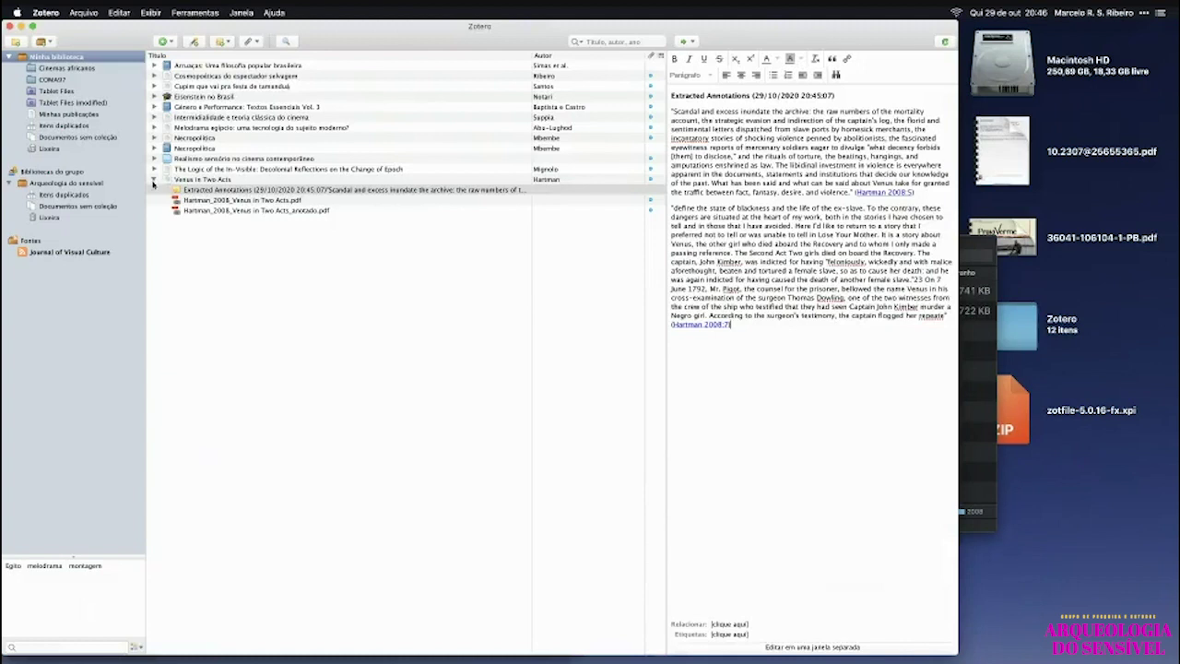
pyautogui.click(155, 179)
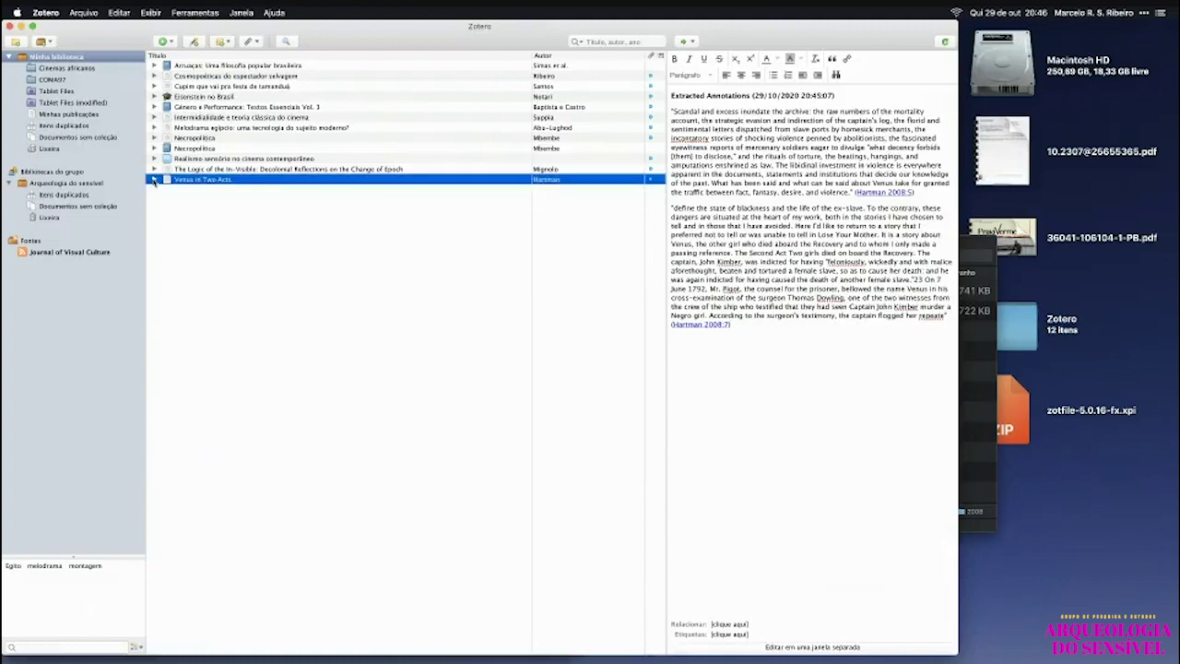
# Turn off automatic annotation extraction when getting PDFs back from the tablet in ZotFile's tablet settings.
pyautogui.click(219, 11)
pyautogui.click(230, 107)
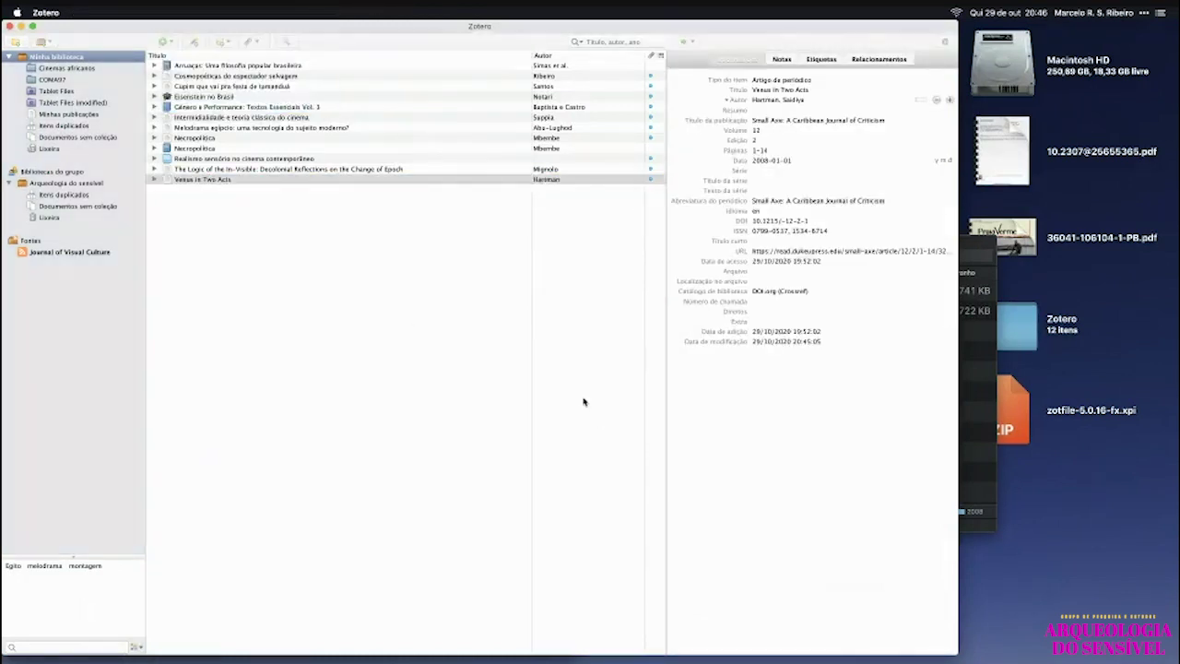
pyautogui.click(366, 67)
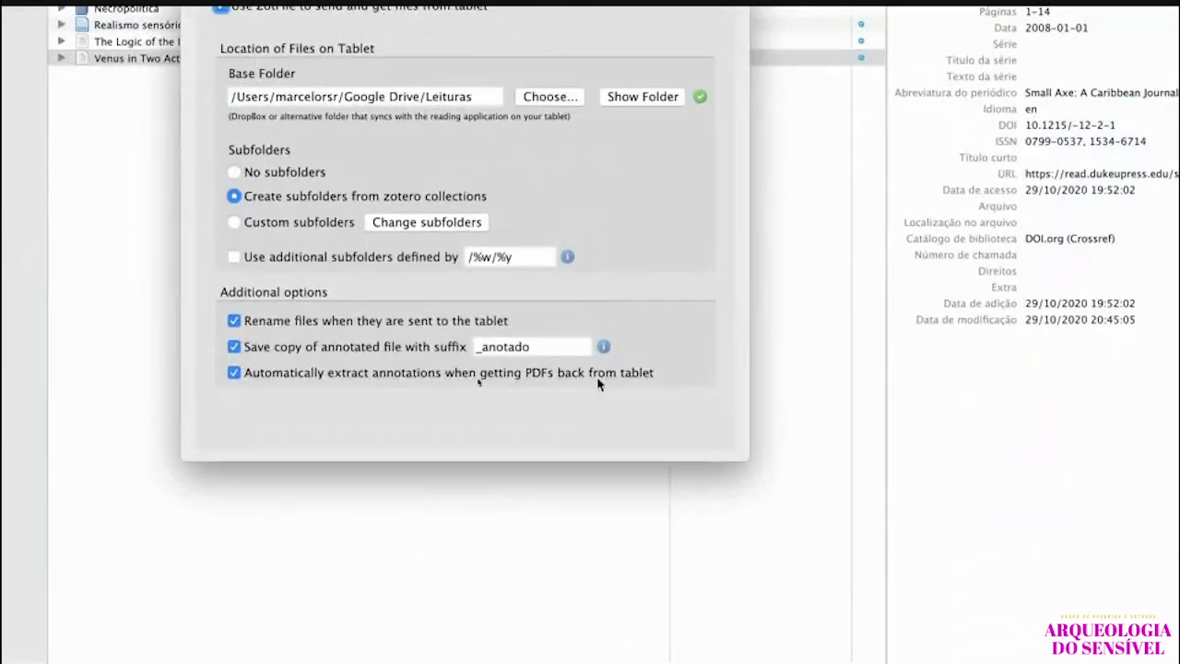
pyautogui.click(235, 373)
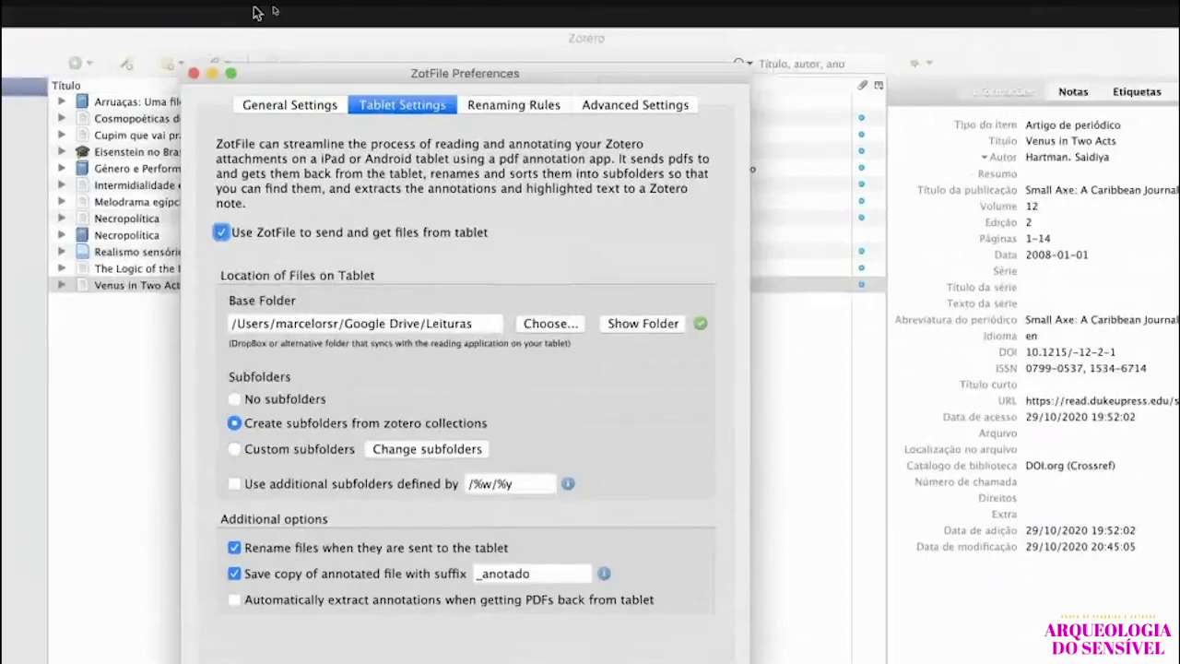
# Locate the manual Extract Annotations command for the attachments of "Venus in Two Acts".
pyautogui.click(155, 210)
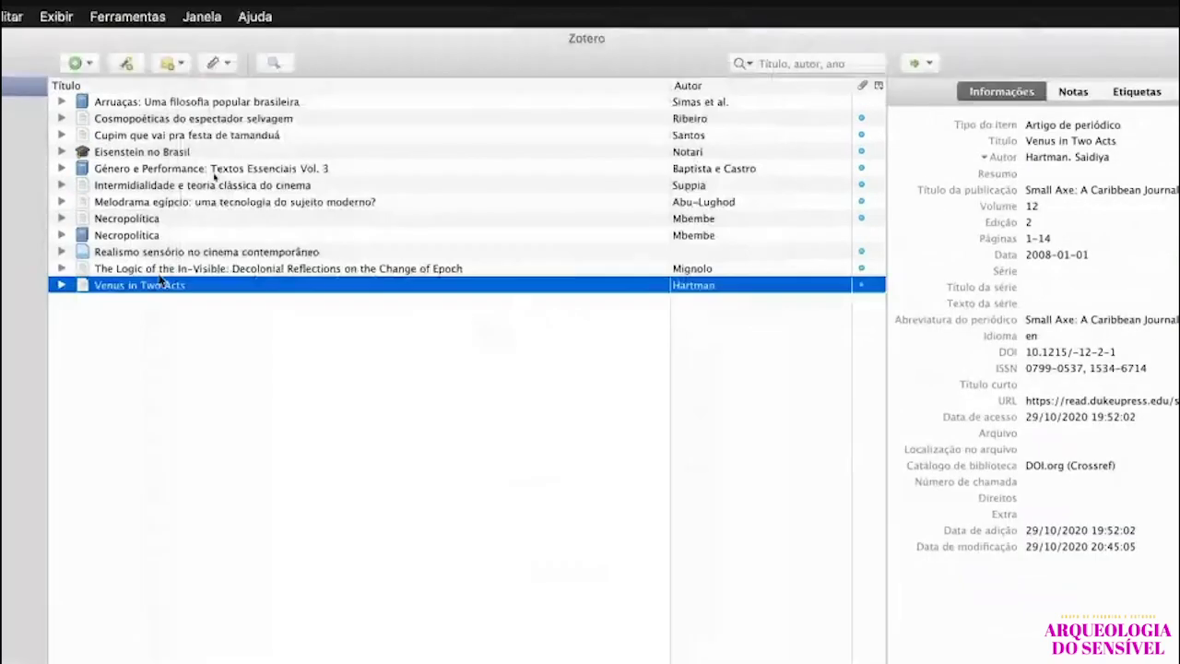
pyautogui.rightClick(159, 210)
pyautogui.moveTo(424, 531)
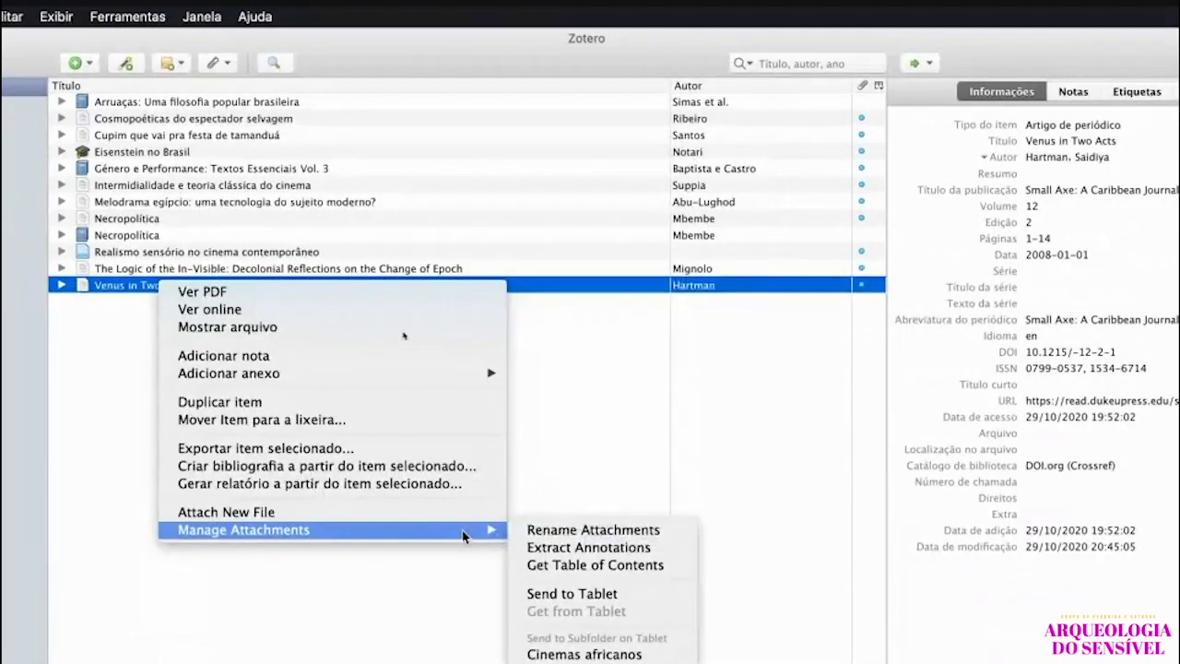
pyautogui.click(636, 547)
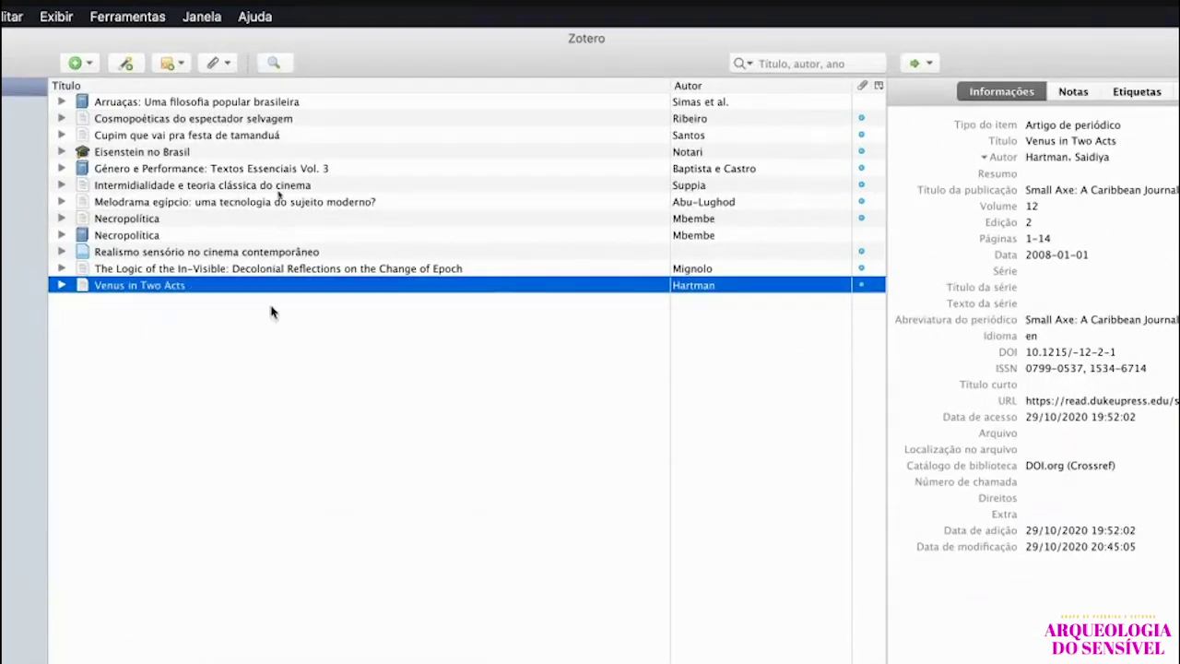
# Turn on automatic annotation extraction when getting PDFs back from the tablet in ZotFile's tablet settings.
pyautogui.click(119, 13)
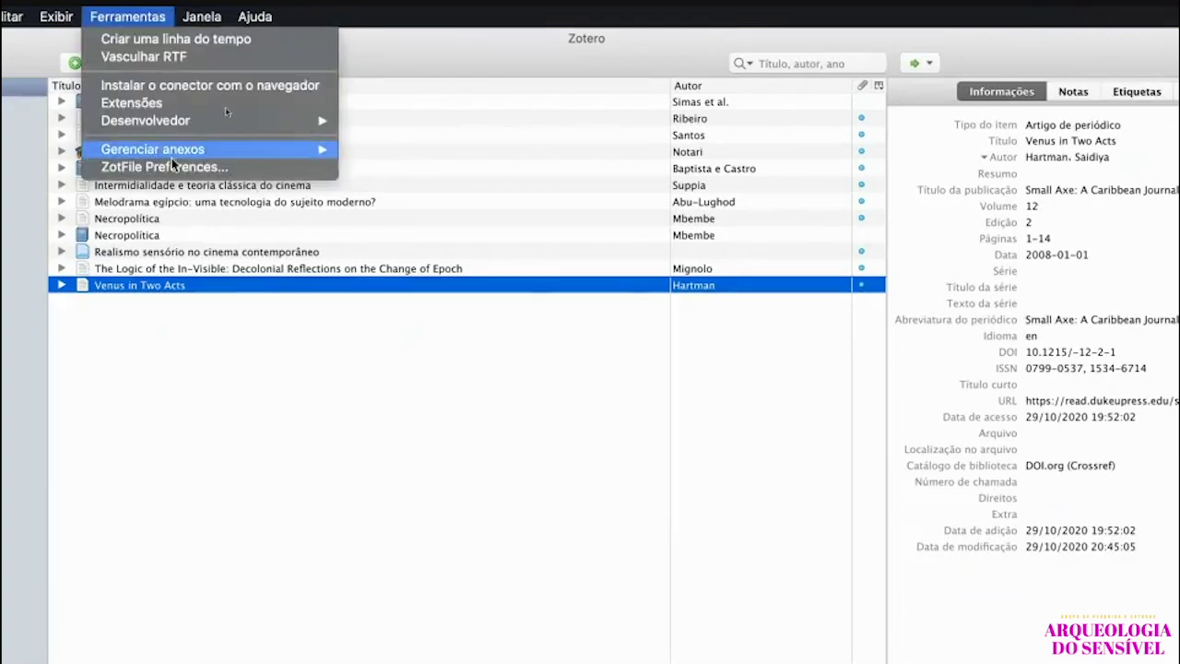
pyautogui.click(178, 167)
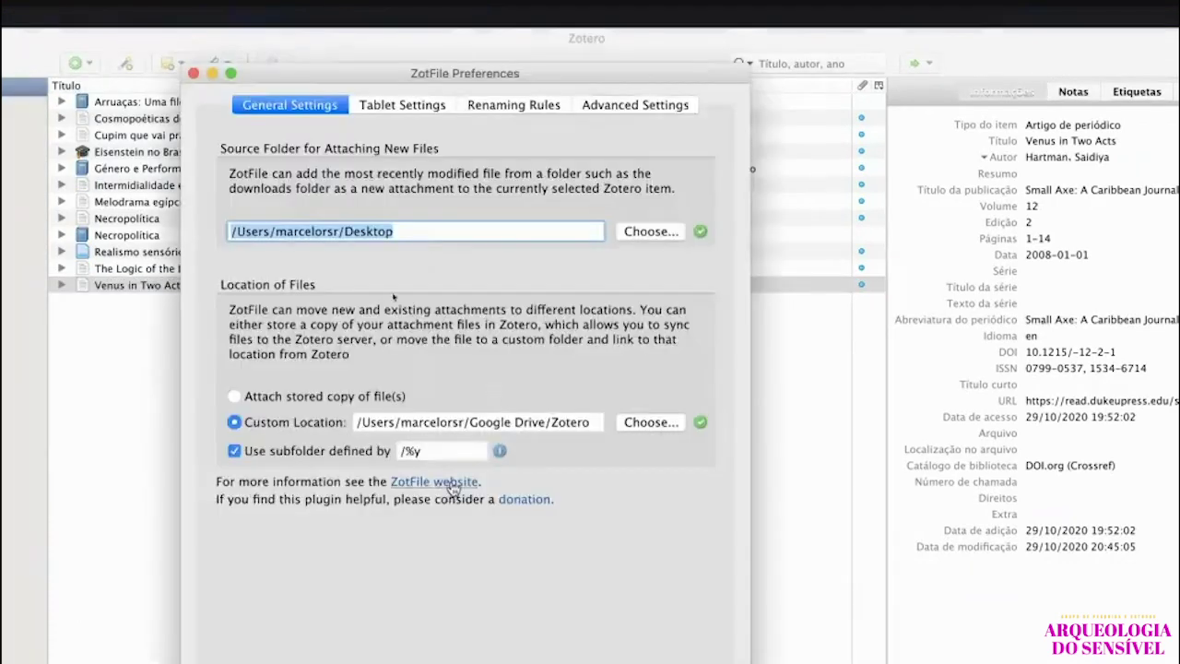
pyautogui.click(400, 105)
pyautogui.click(234, 600)
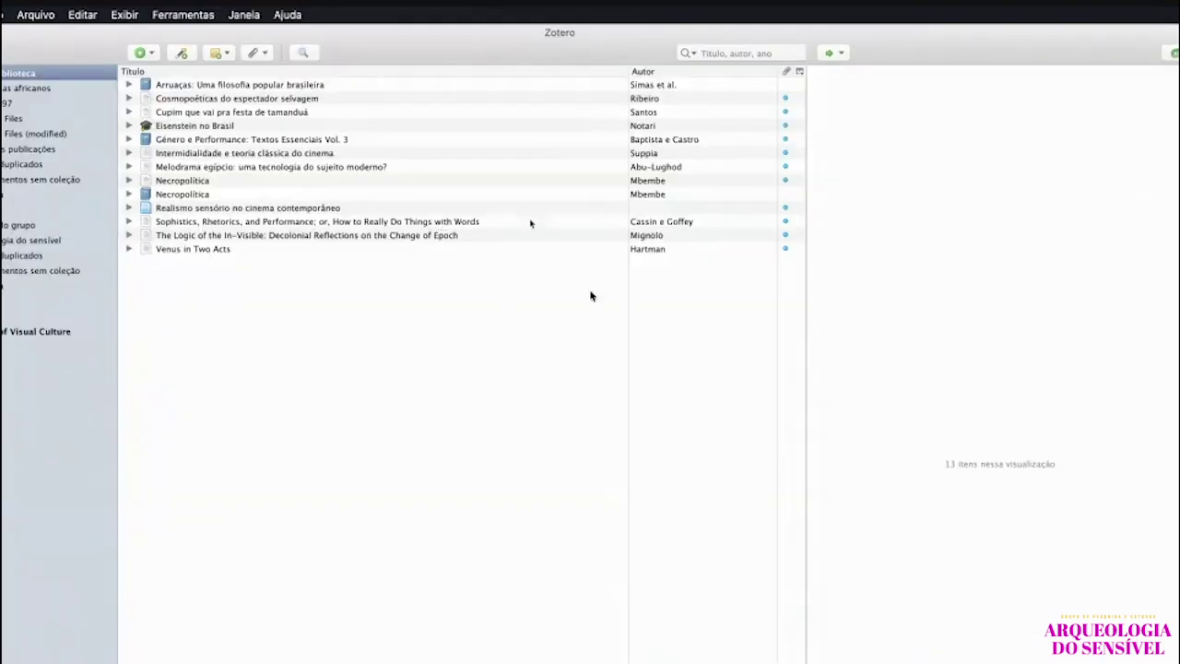
# Open the Extracted Annotations note from the notes of "Venus in Two Acts" to examine its quotations and page links.
pyautogui.click(228, 250)
pyautogui.click(958, 78)
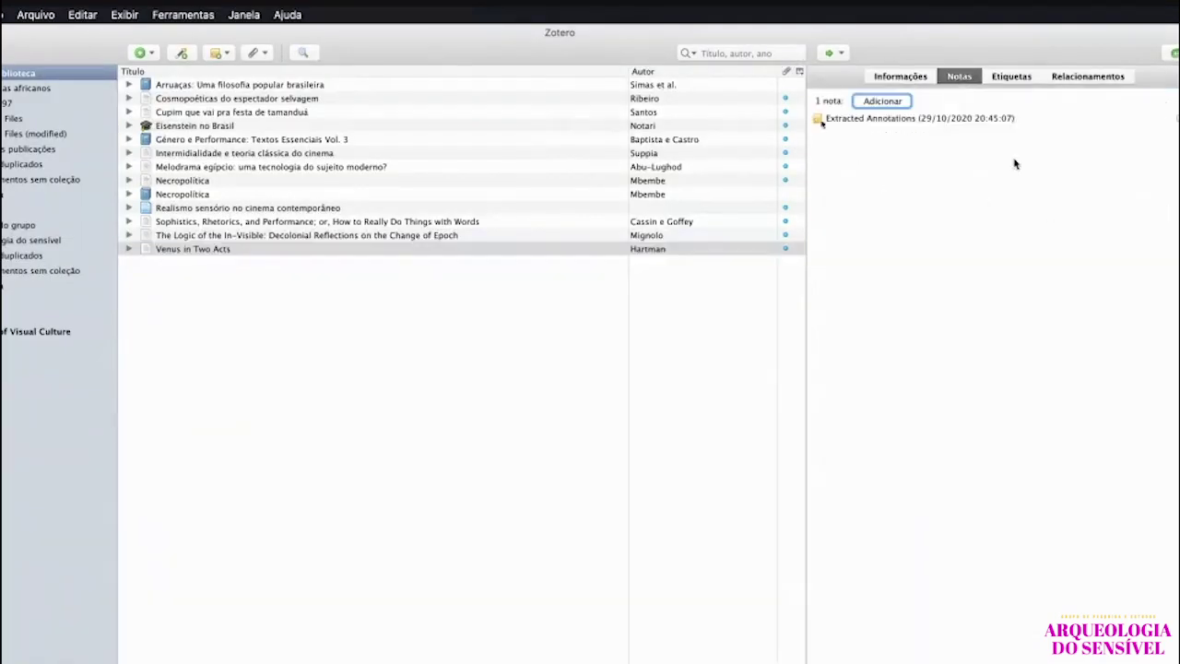
pyautogui.click(876, 121)
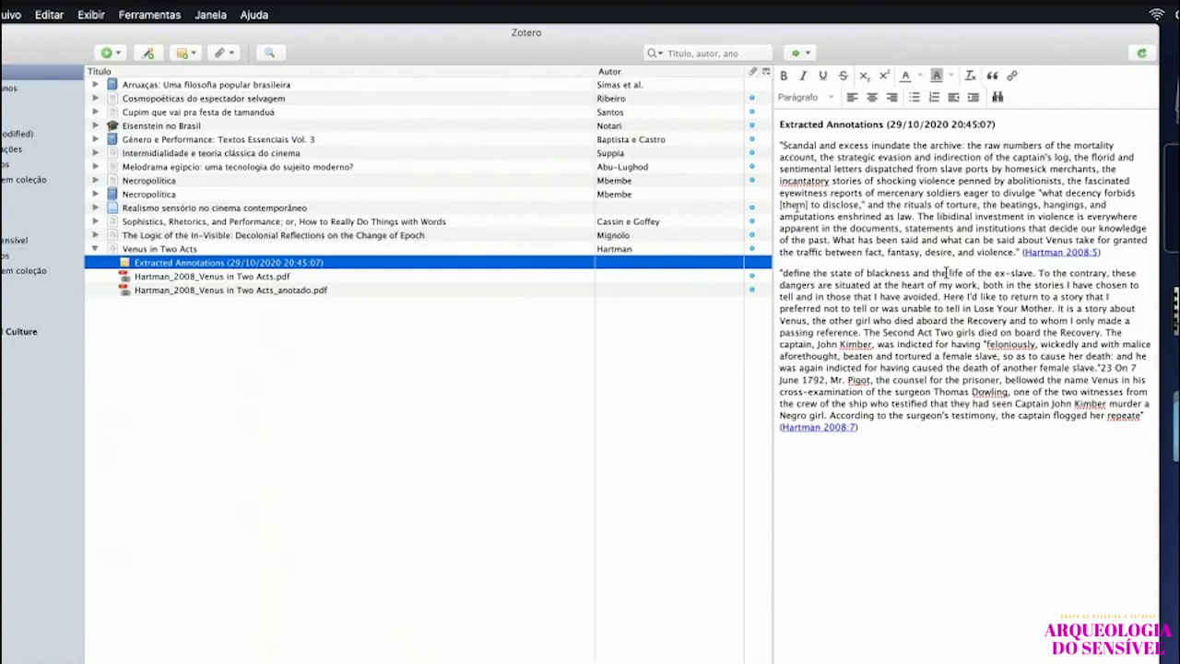
# Send the attachment of "The Logic of the In-Visible: Decolonial Reflections on the Change of Epoch" to the tablet.
pyautogui.press('super+Tab')
pyautogui.press('super+Tab')
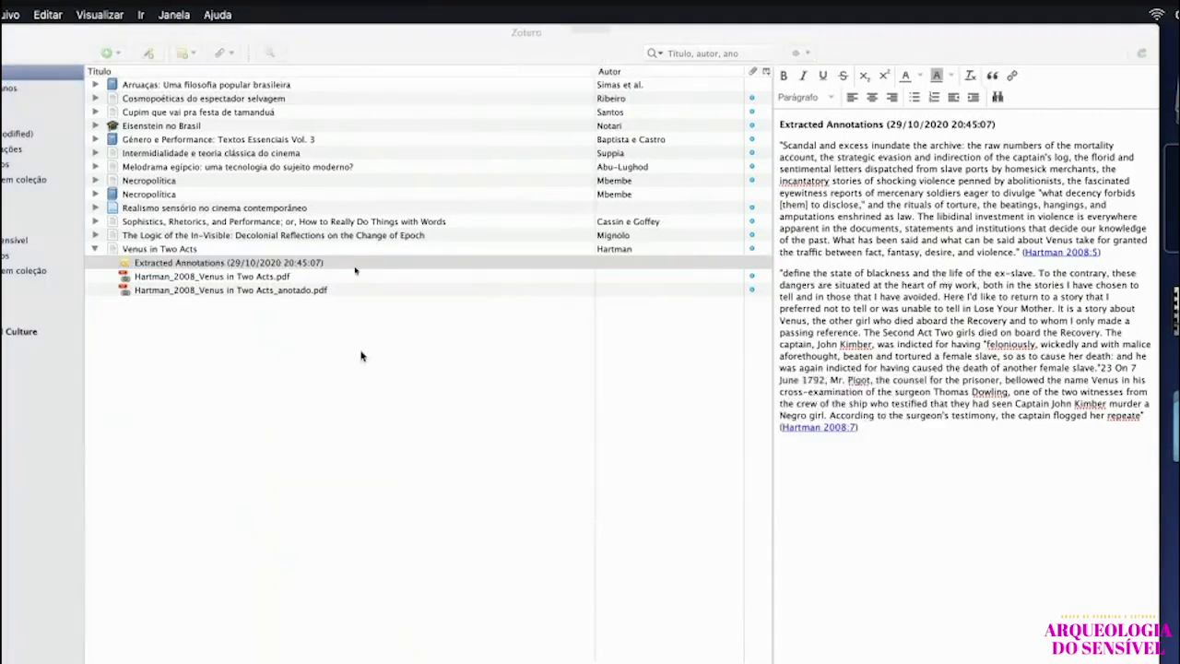
pyautogui.rightClick(148, 236)
pyautogui.moveTo(330, 444)
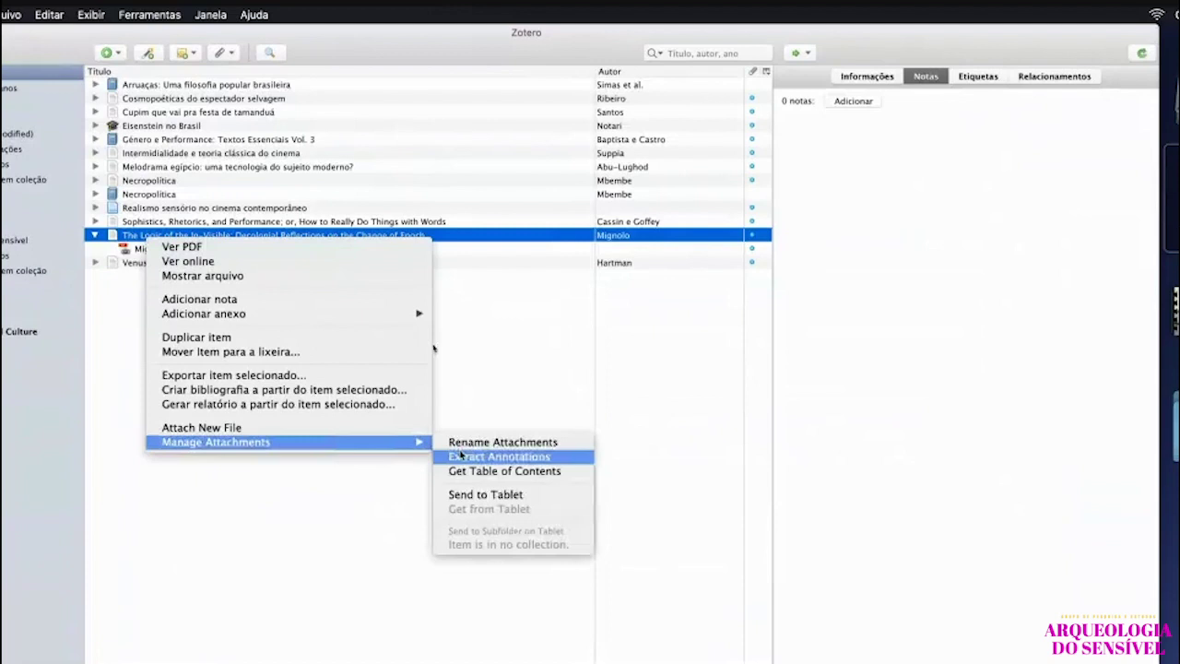
pyautogui.click(485, 494)
# Switch to Finder and open the "The Logic of the In-Visible" PDF from the 2020 subfolder of Leituras in Preview.
pyautogui.press('super+Tab')
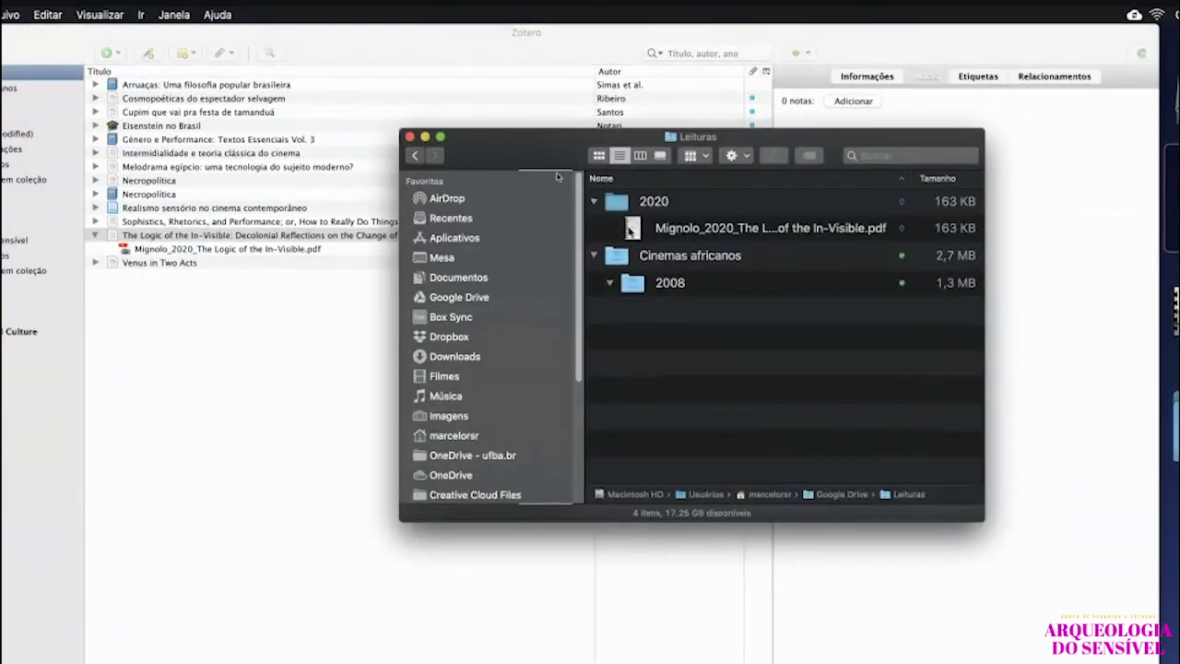
pyautogui.click(652, 230)
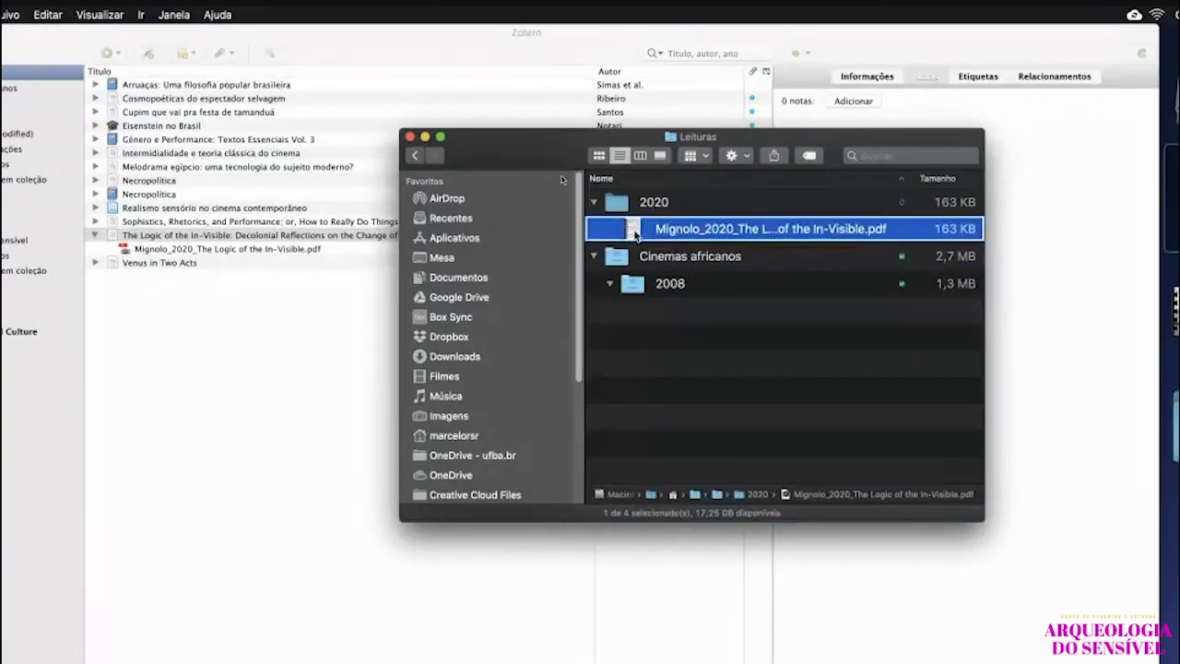
pyautogui.rightClick(651, 232)
pyautogui.moveTo(677, 251)
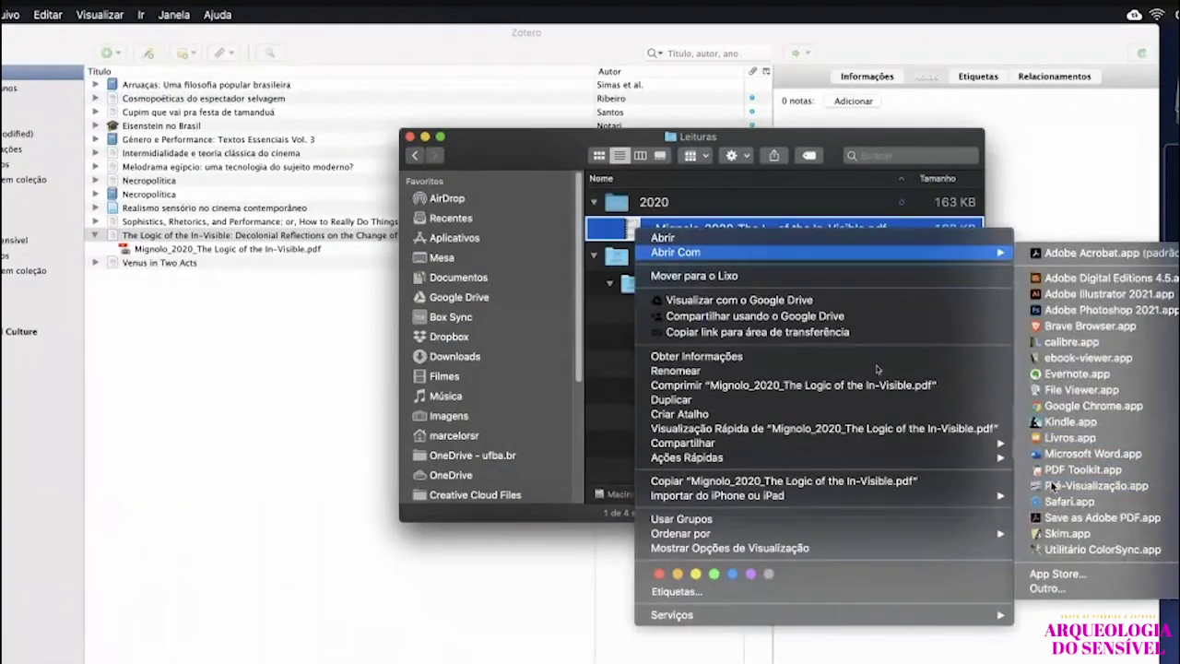
pyautogui.click(1053, 486)
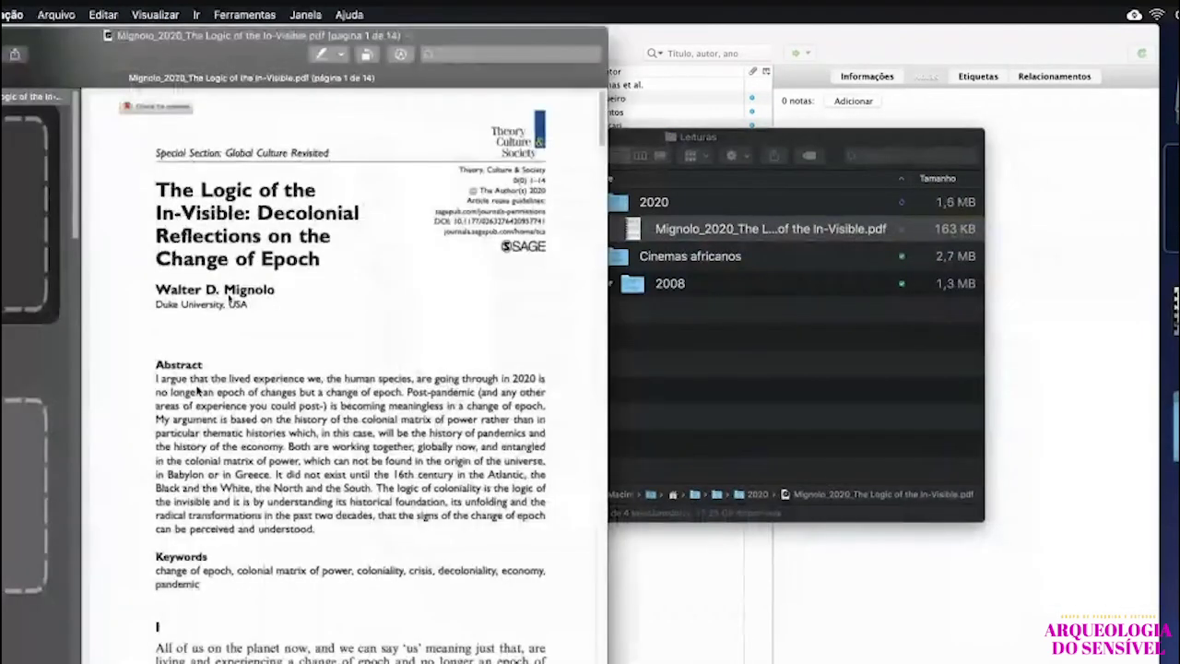
# Highlight the abstract in yellow from "I argue that the lived experience" through "its historical foundation".
pyautogui.moveTo(157, 377); pyautogui.dragTo(446, 501)
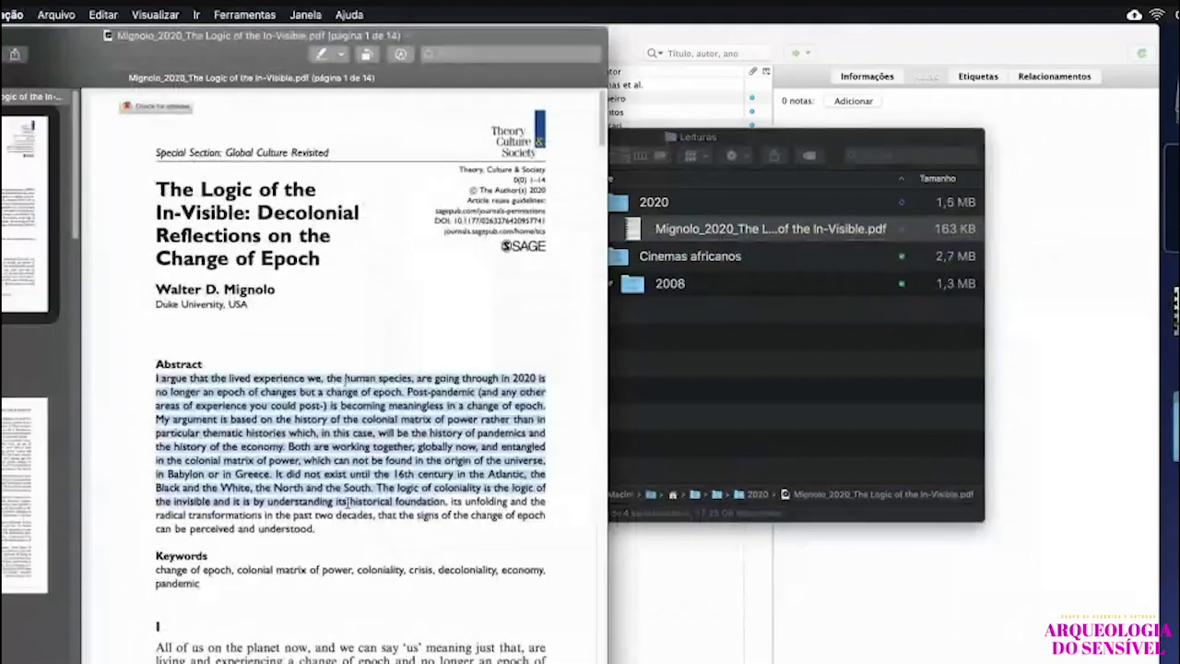
pyautogui.click(320, 54)
pyautogui.rightClick(258, 407)
pyautogui.click(275, 309)
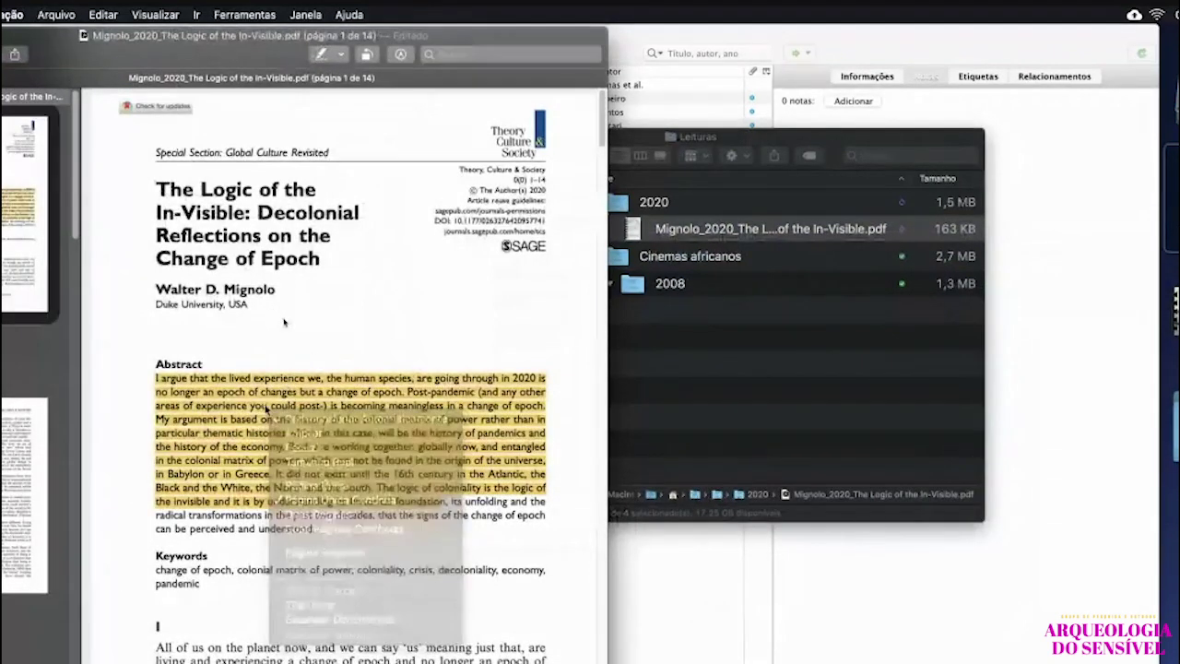
pyautogui.click(343, 53)
pyautogui.click(355, 75)
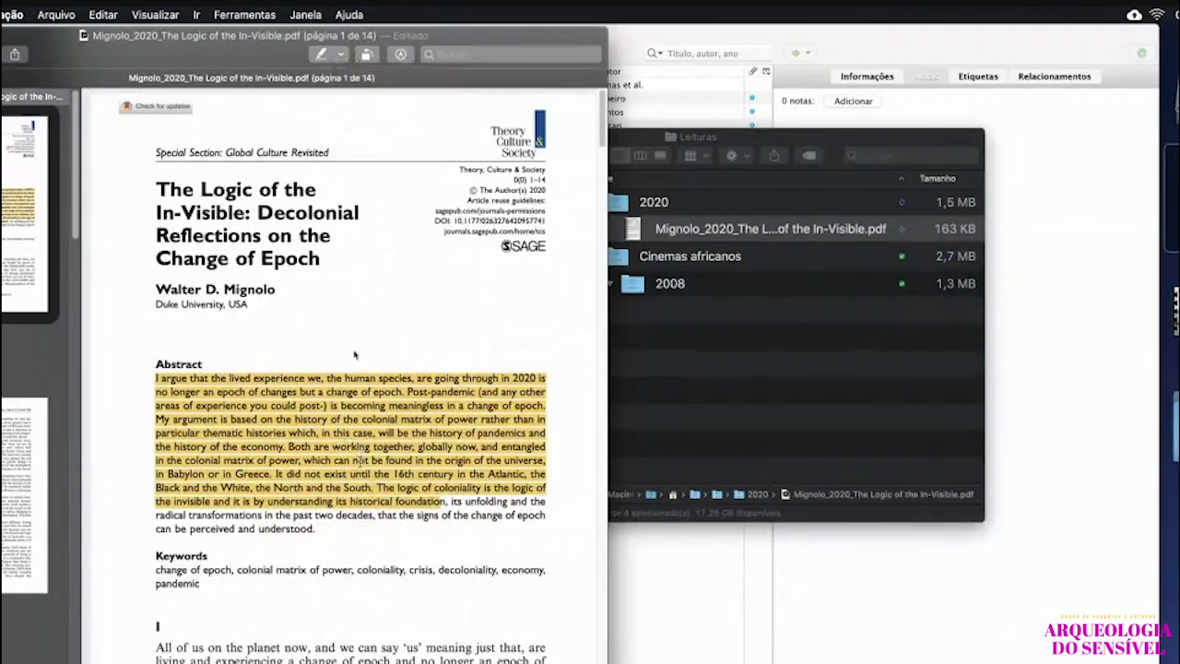
# Attach a note reading "Observação" to the highlighted abstract passage and save the PDF.
pyautogui.rightClick(355, 457)
pyautogui.click(296, 459)
pyautogui.rightClick(297, 459)
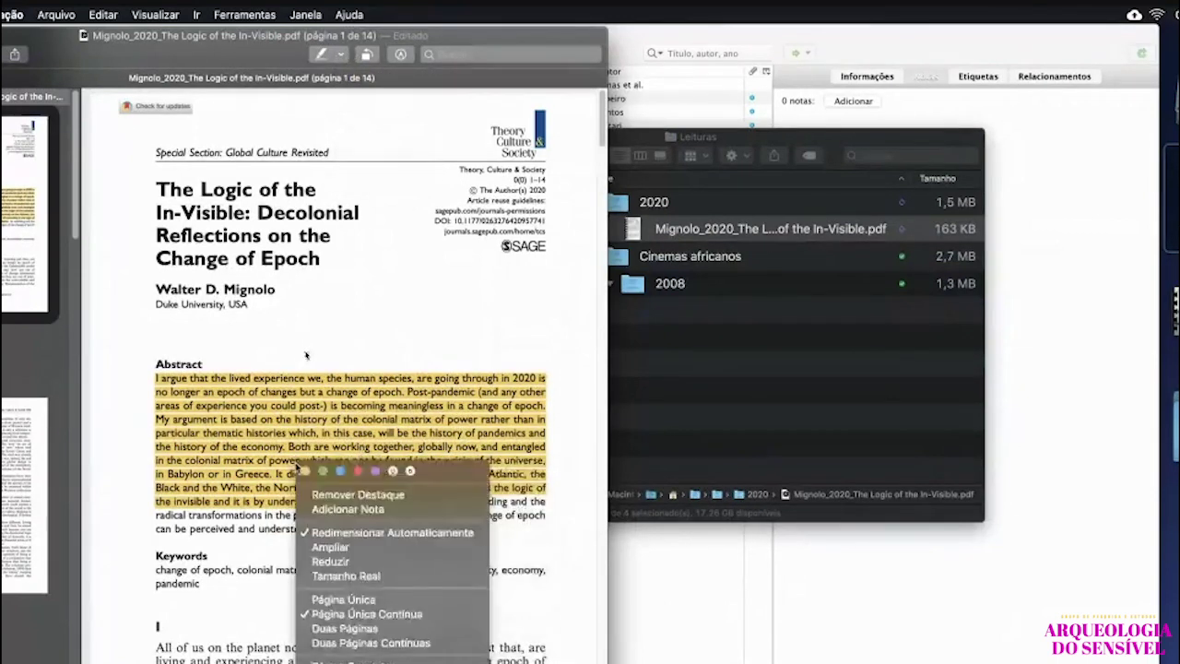
pyautogui.click(381, 508)
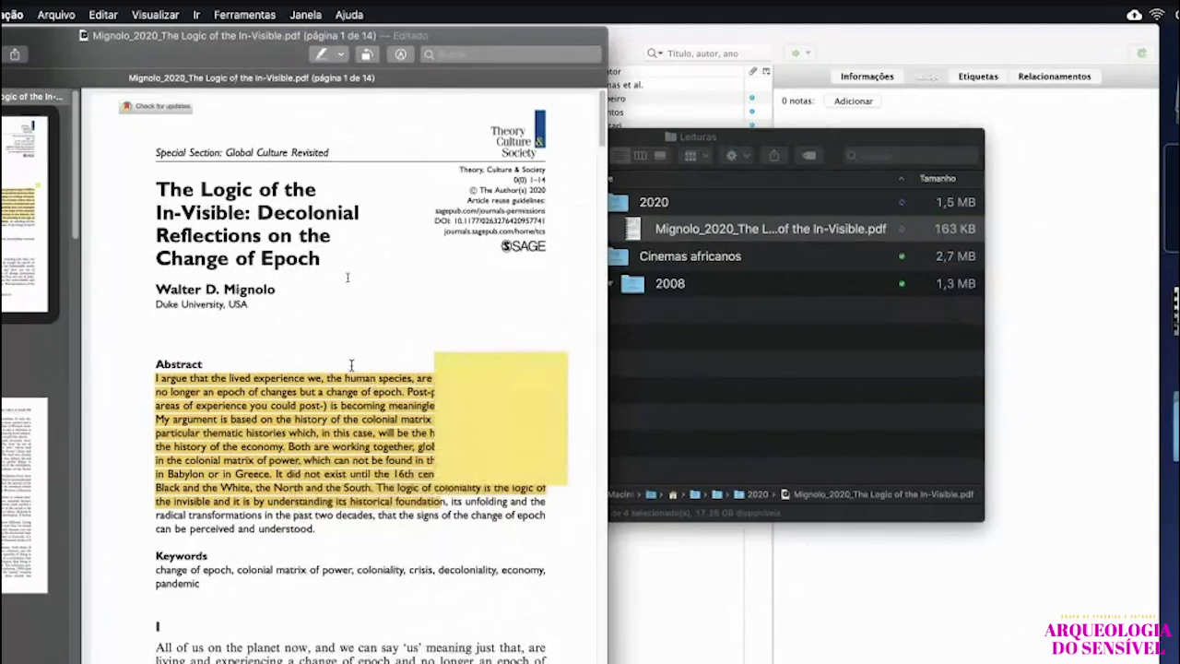
pyautogui.write('Observação')
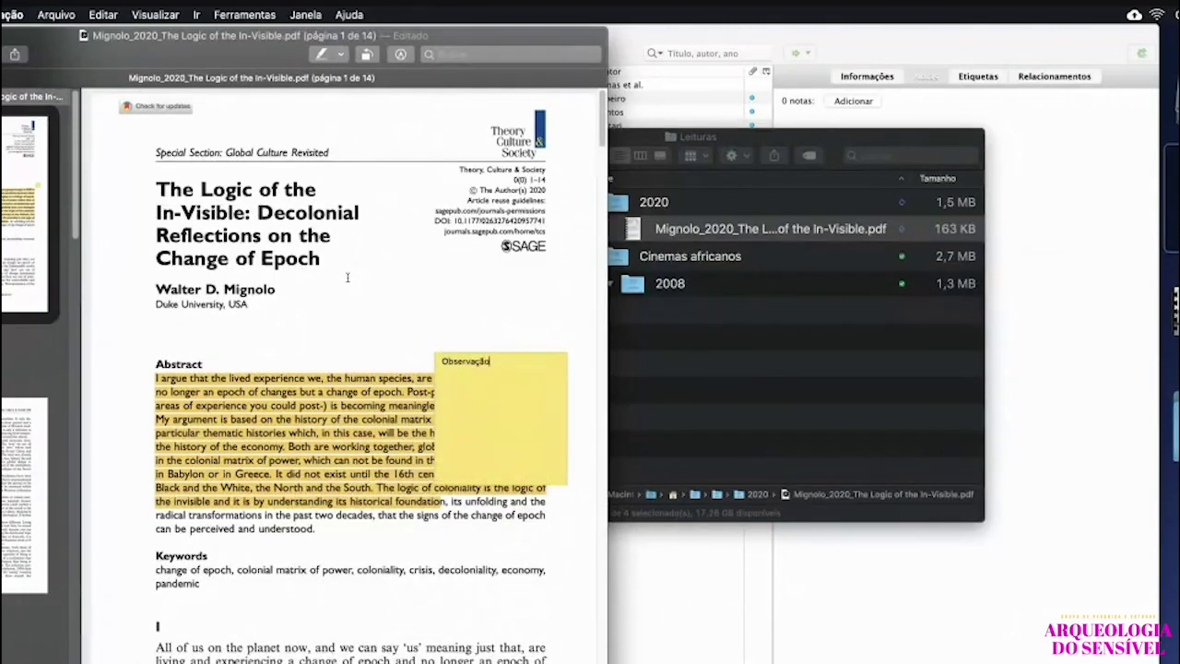
pyautogui.click(406, 315)
pyautogui.press('super+s')
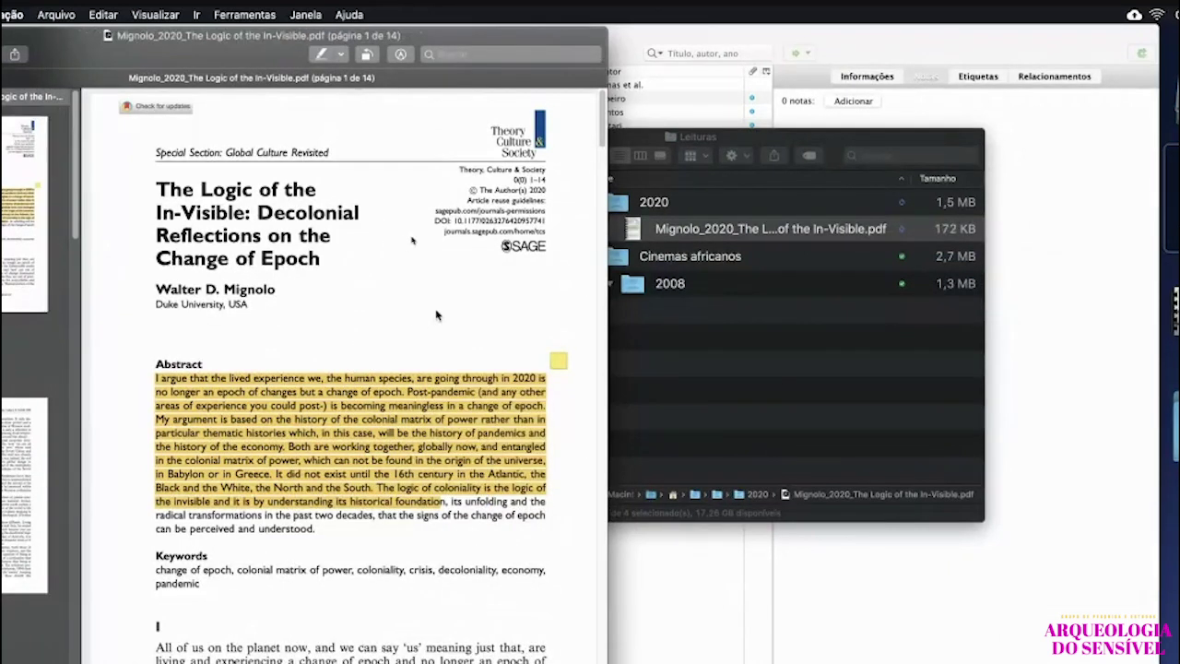
# Close the annotated PDF, return to Zotero and get the attachment of "The Logic of the In-Visible" back from the tablet.
pyautogui.press('super+w')
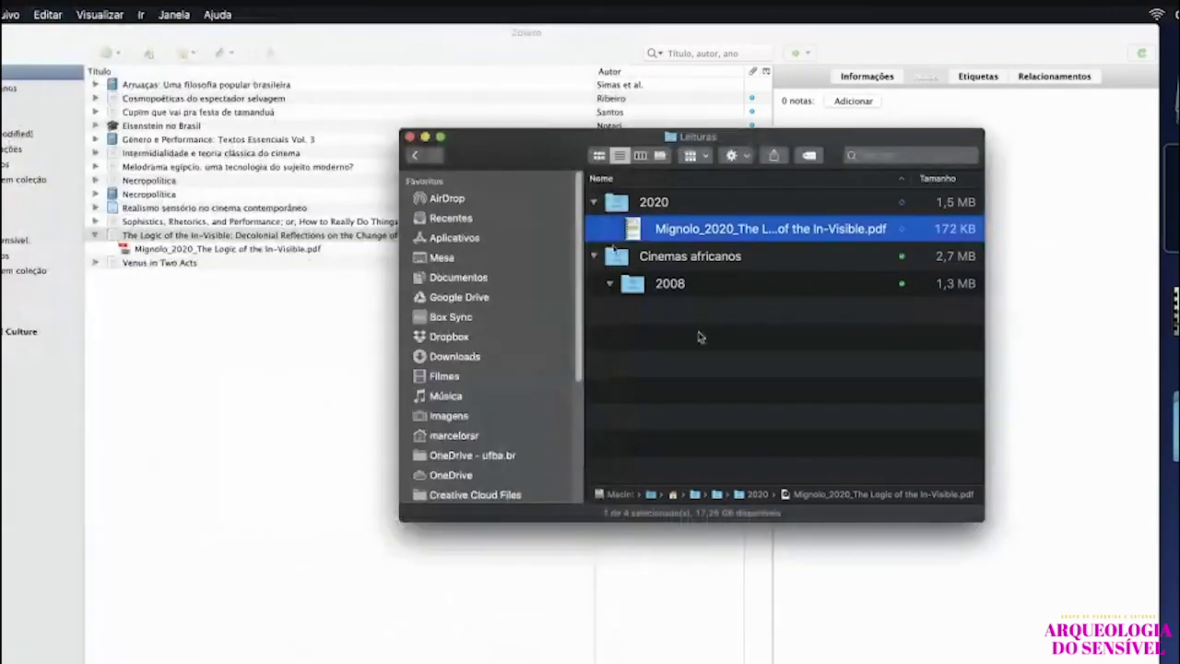
pyautogui.click(271, 371)
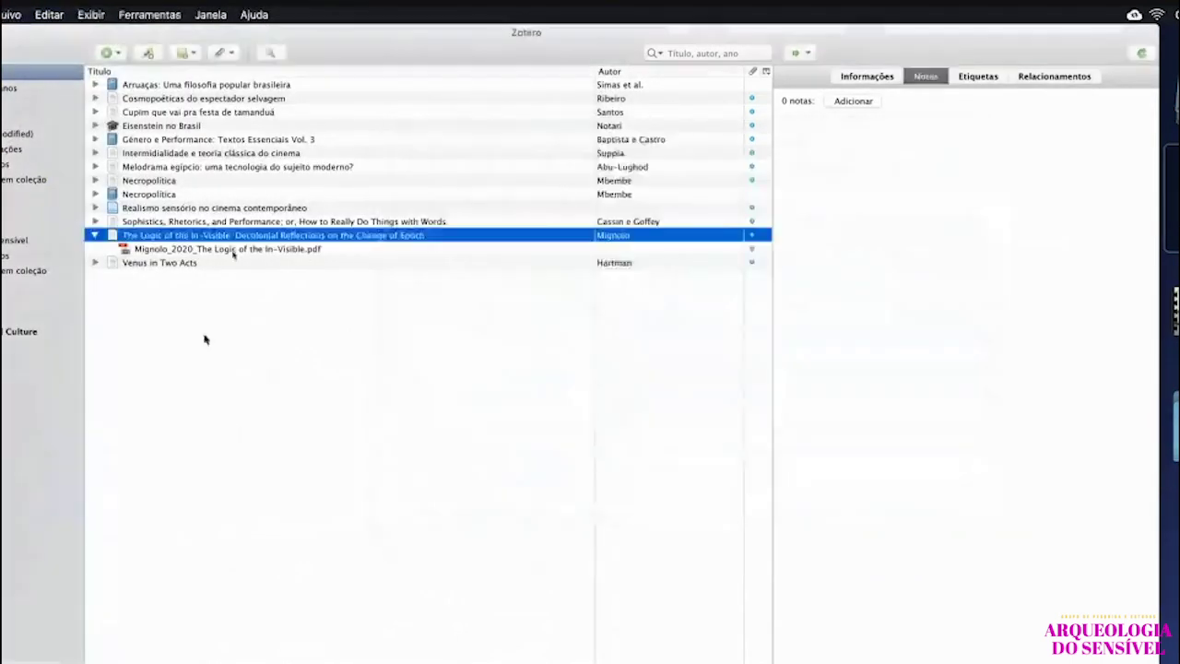
pyautogui.rightClick(155, 236)
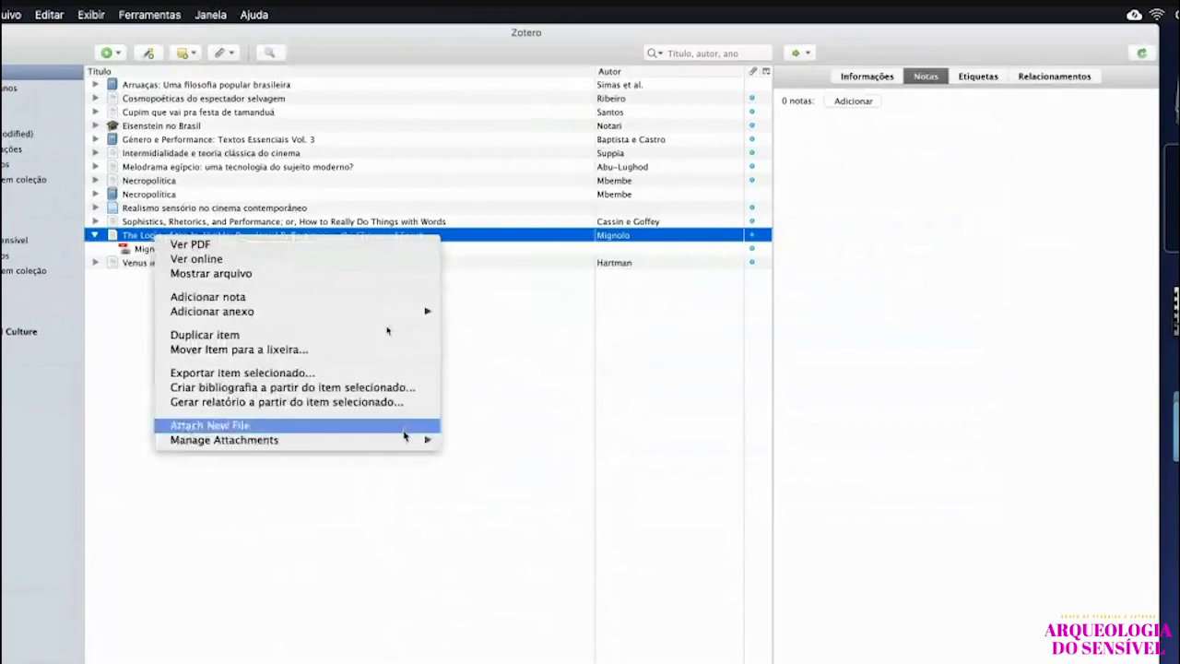
pyautogui.moveTo(405, 440)
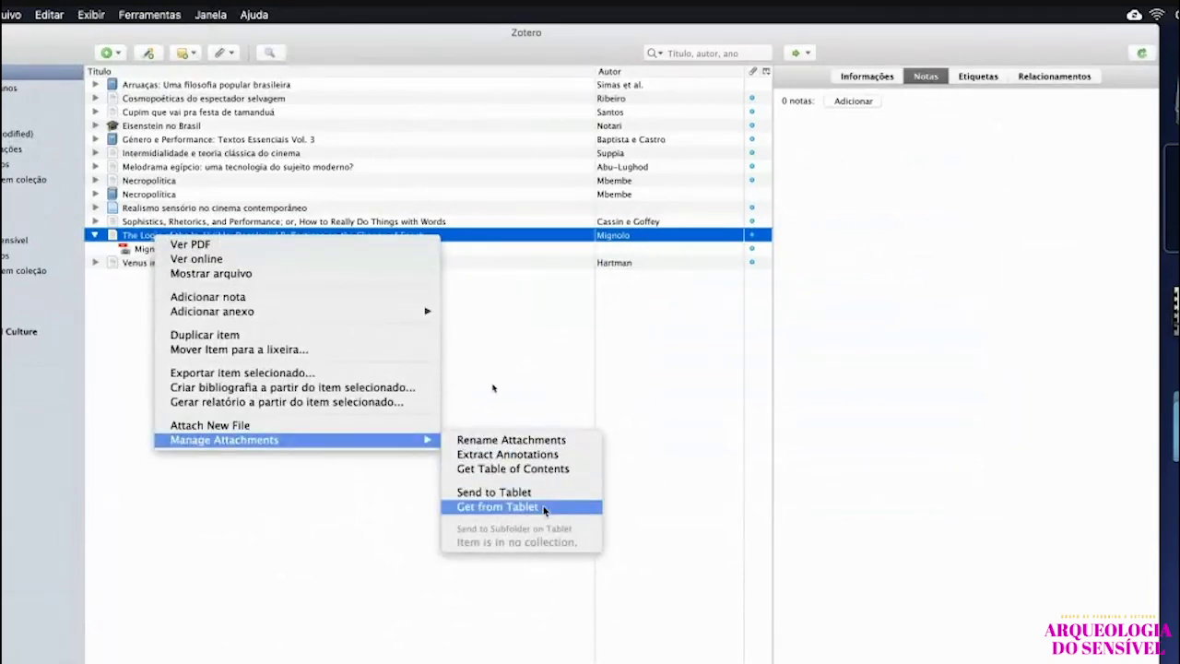
pyautogui.click(544, 508)
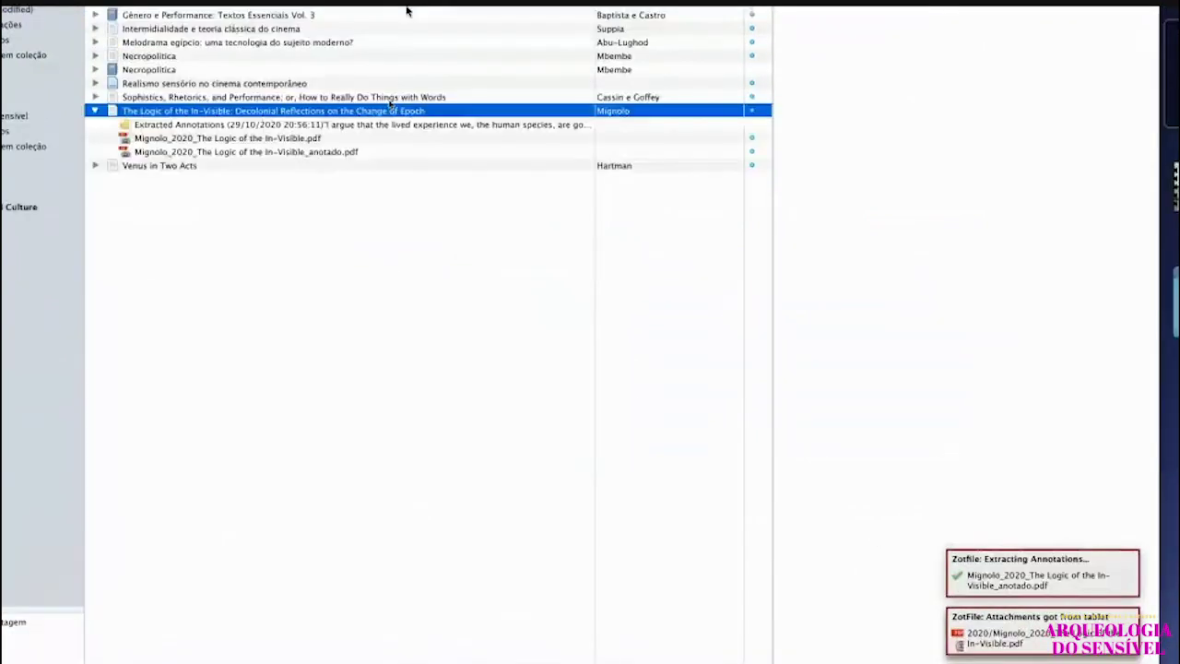
# Examine the annotated PDF, the original PDF and the extracted annotations note, including its "Observação" comment.
pyautogui.click(364, 279)
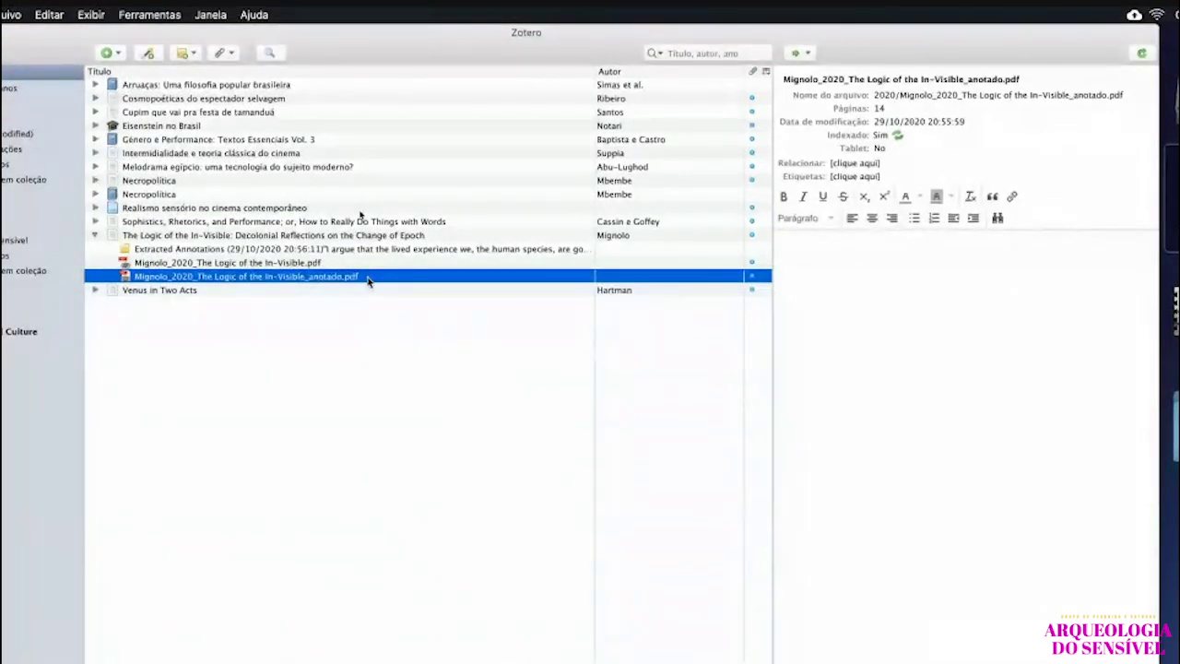
pyautogui.press('Up')
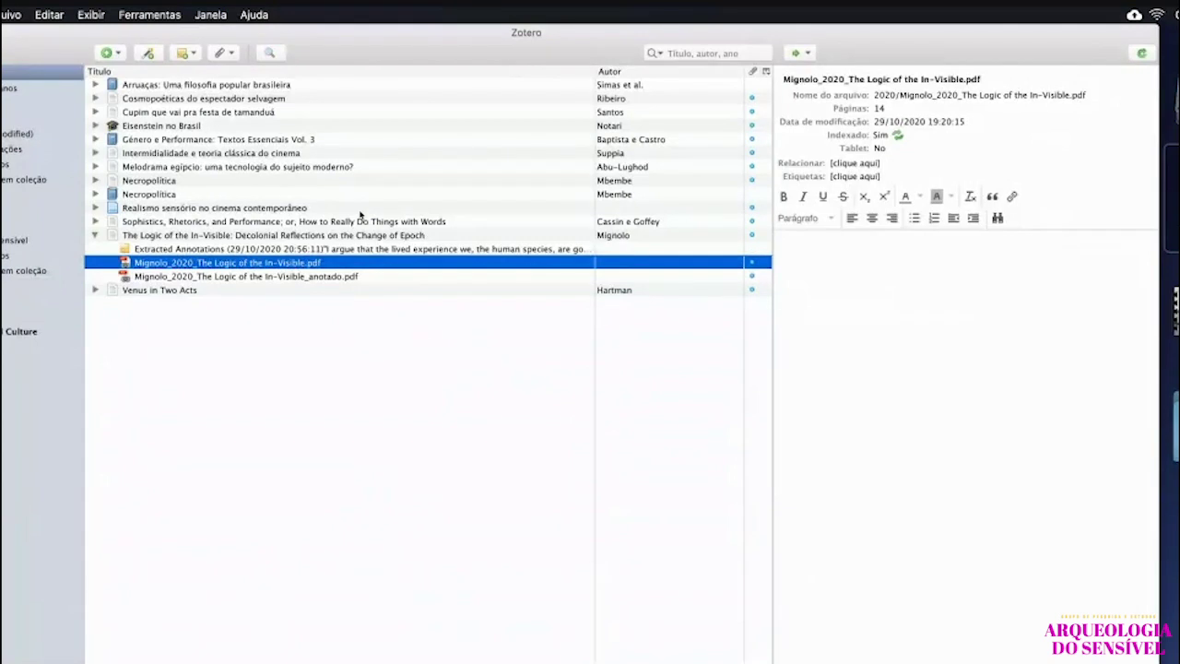
pyautogui.press('Up')
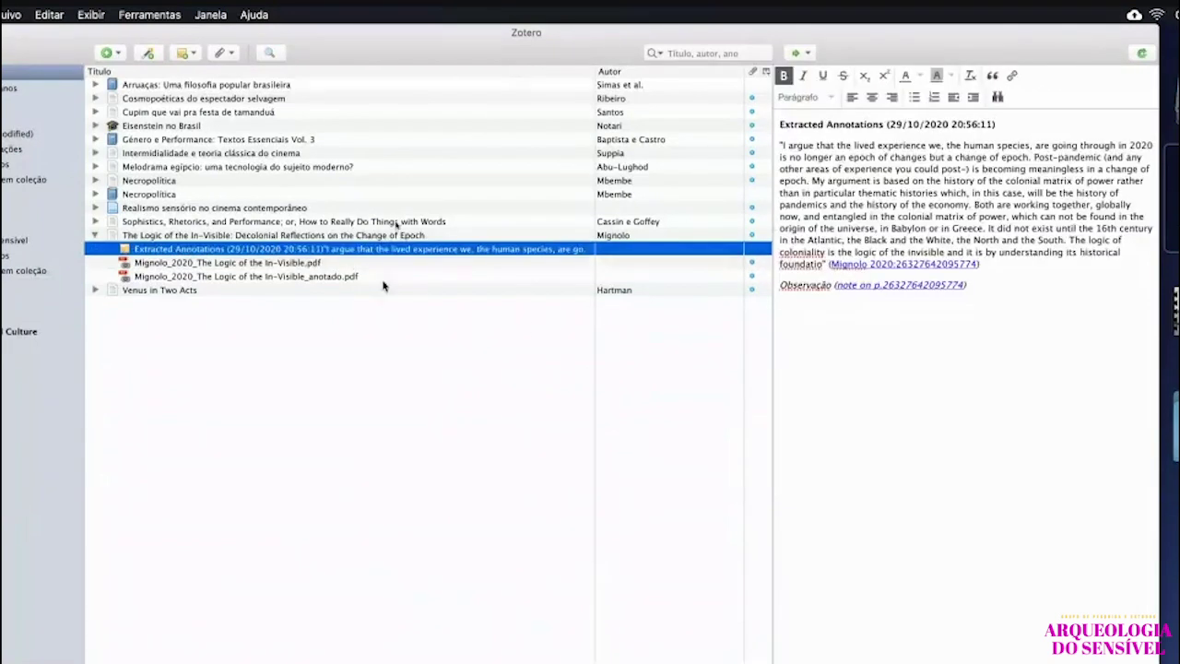
pyautogui.doubleClick(804, 285)
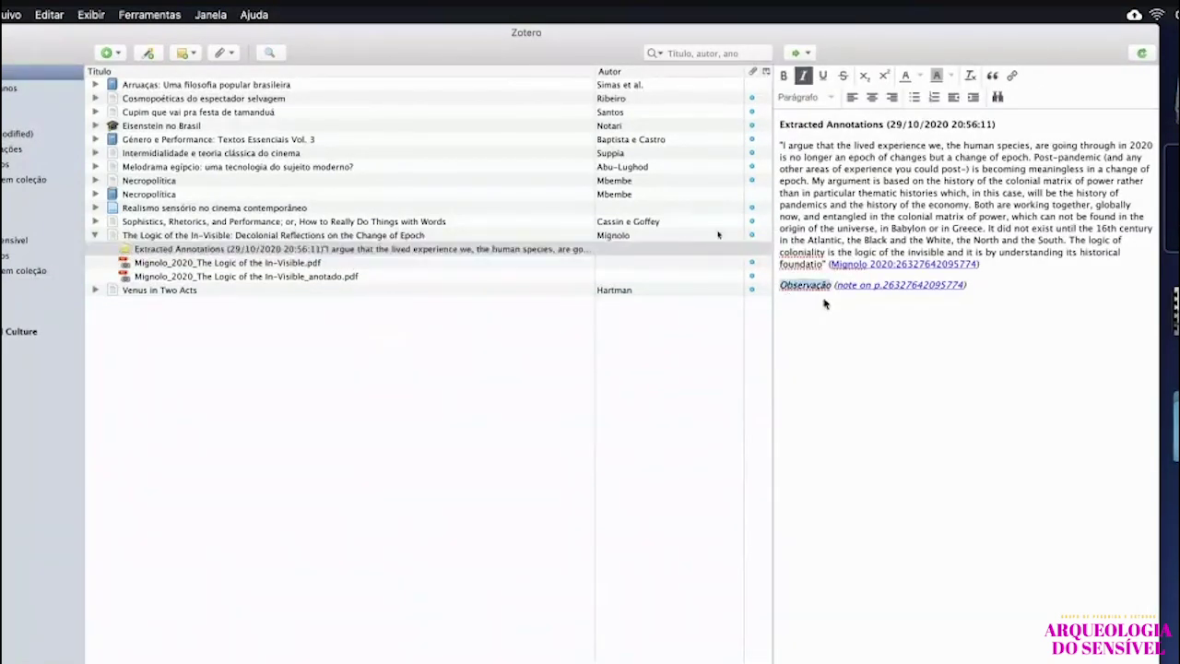
# Inspect the citation reference after the quoted abstract in the extracted annotations note and open its link.
pyautogui.click(1004, 280)
pyautogui.click(988, 272)
pyautogui.hotkey('ctrl', 'shift', 'Left')
pyautogui.hotkey('ctrl', 'shift', 'Left')
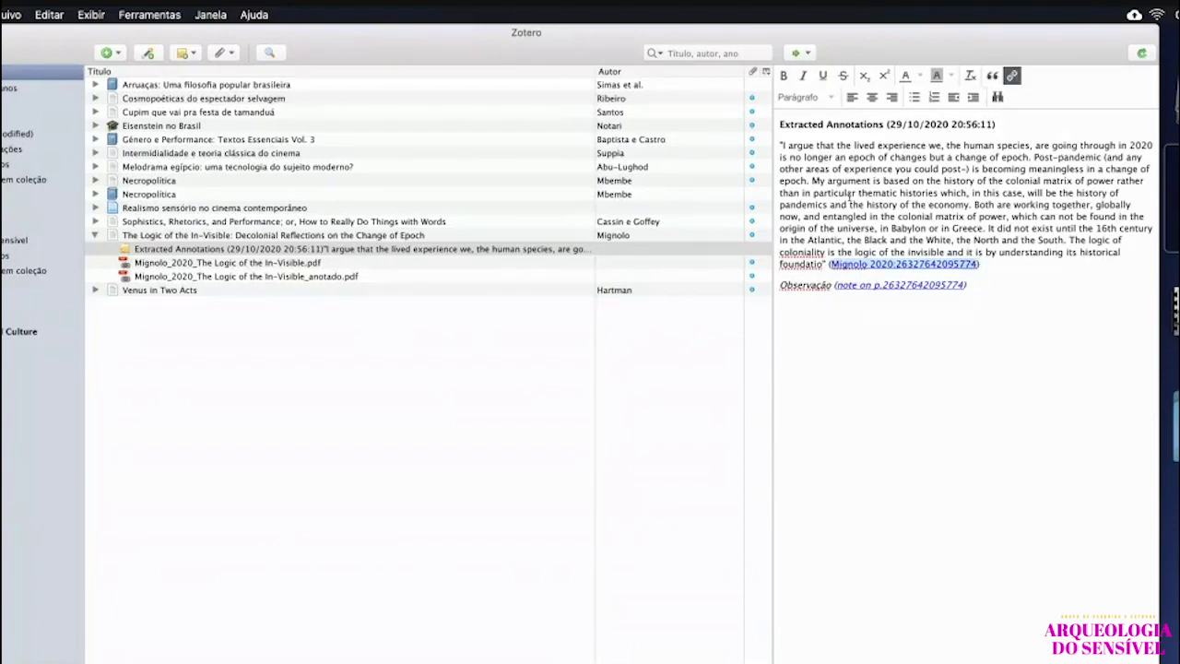
pyautogui.click(972, 269)
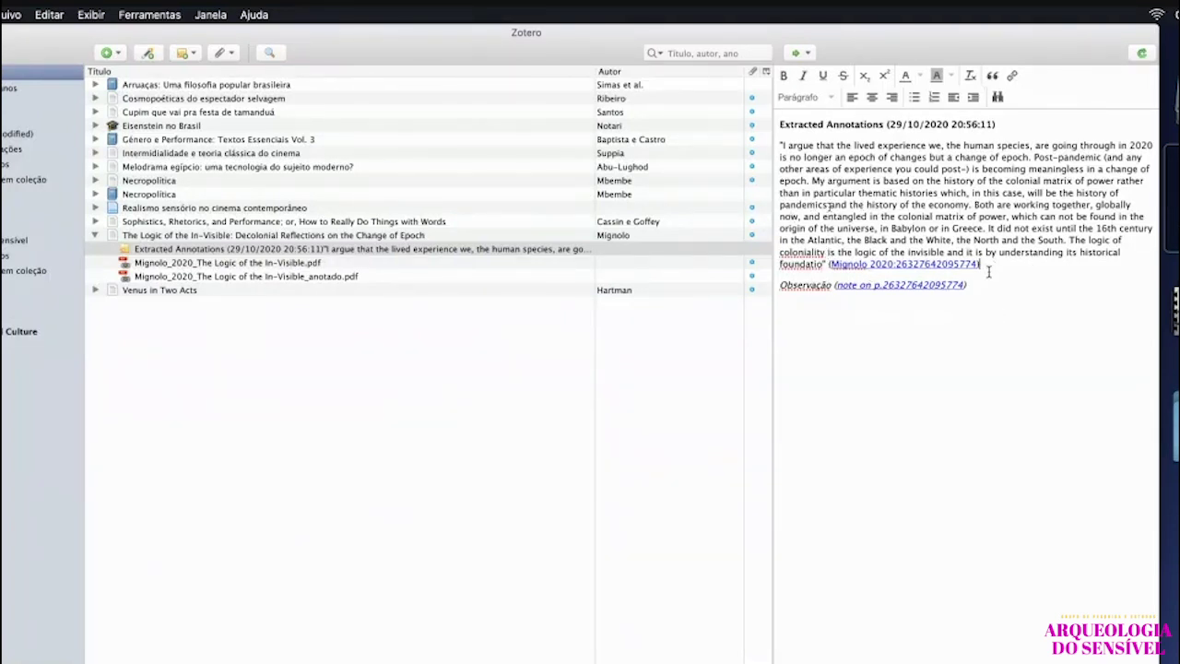
pyautogui.click(896, 264)
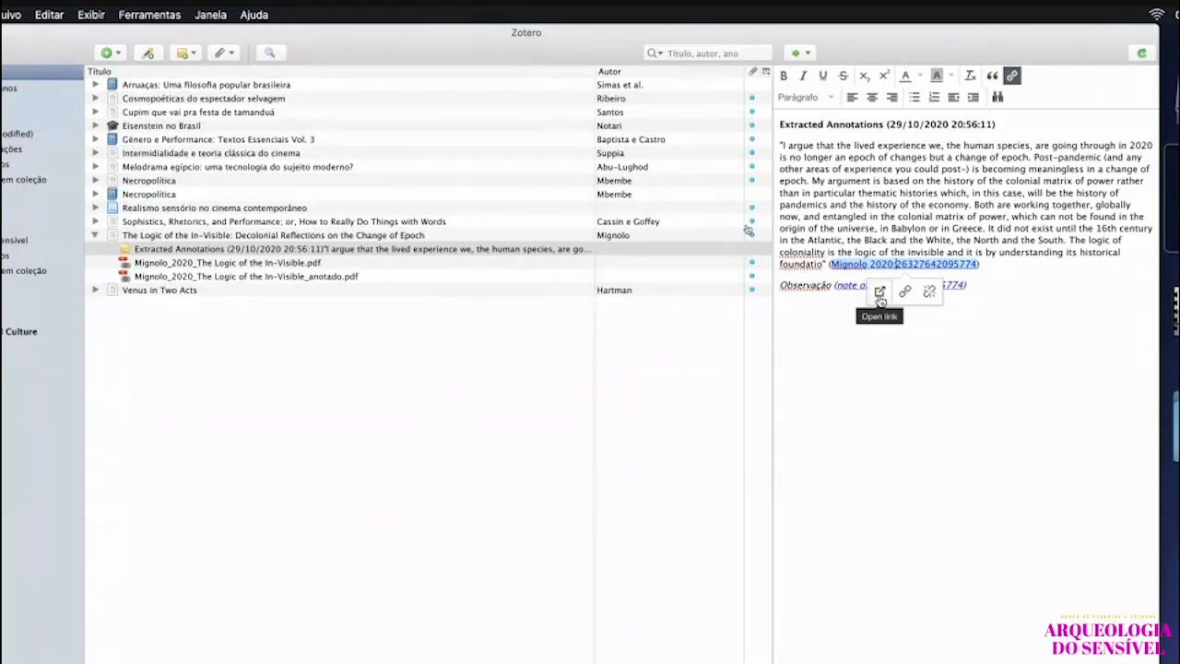
pyautogui.click(880, 291)
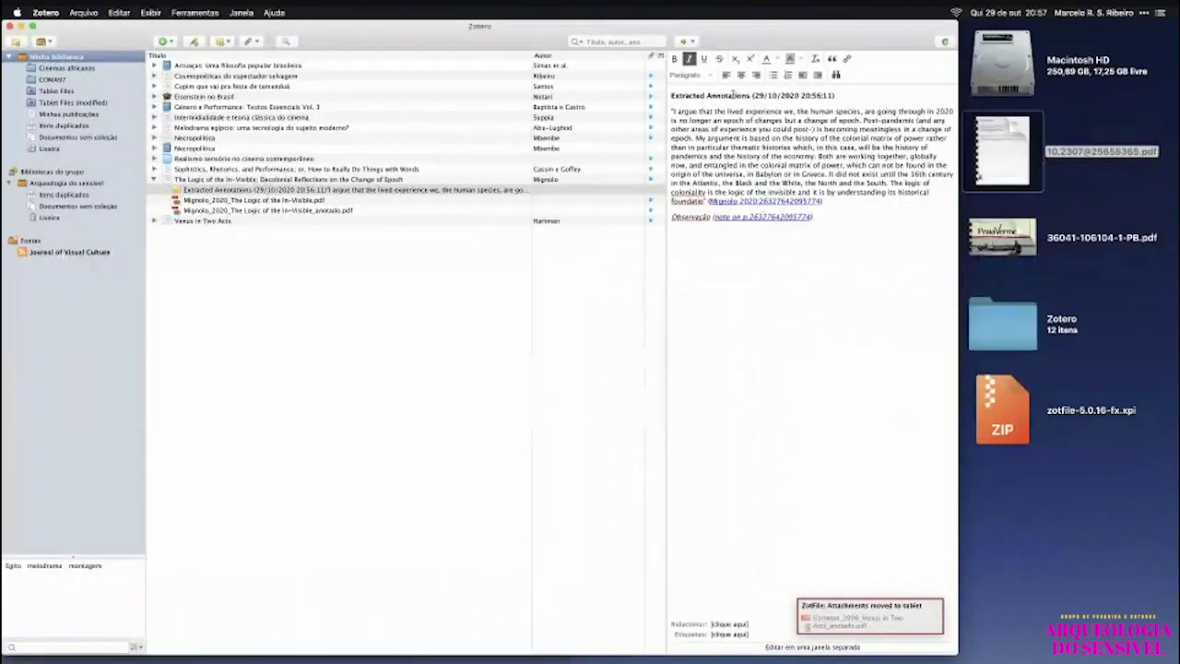
# Collapse "The Logic of the In-Visible" in the item list and switch to the Oficina de Zotero page in Chrome.
pyautogui.click(153, 179)
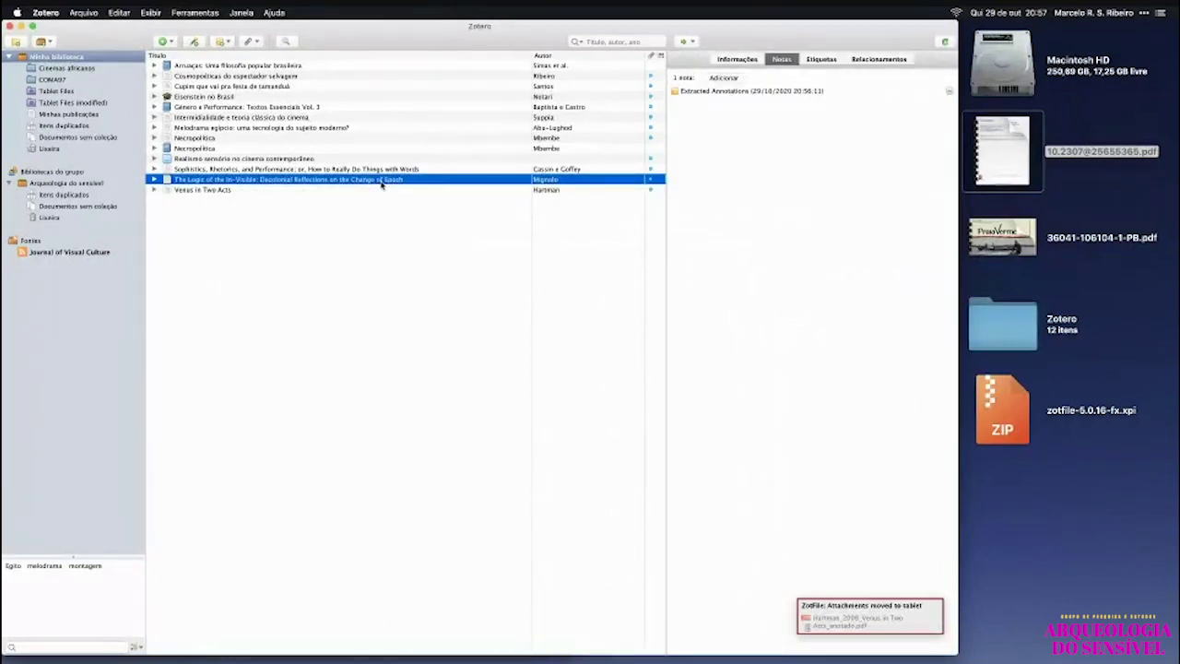
pyautogui.press('super+Tab')
pyautogui.press('super+shift+Tab')
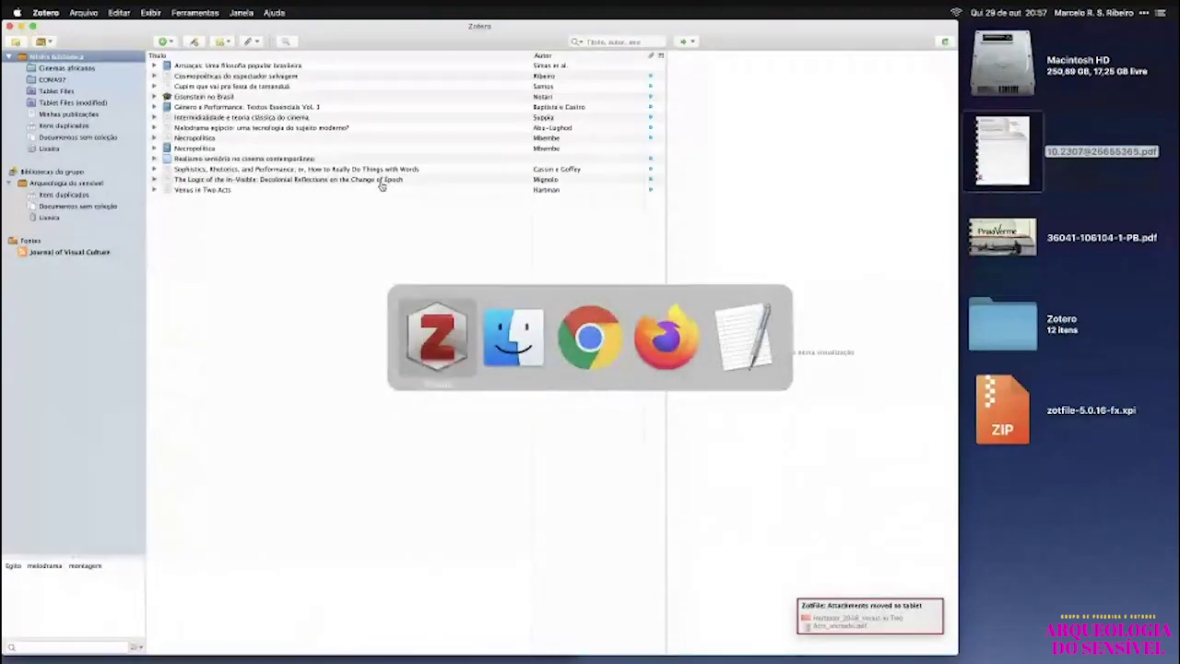
pyautogui.press('super+Tab')
pyautogui.press('super+Tab')
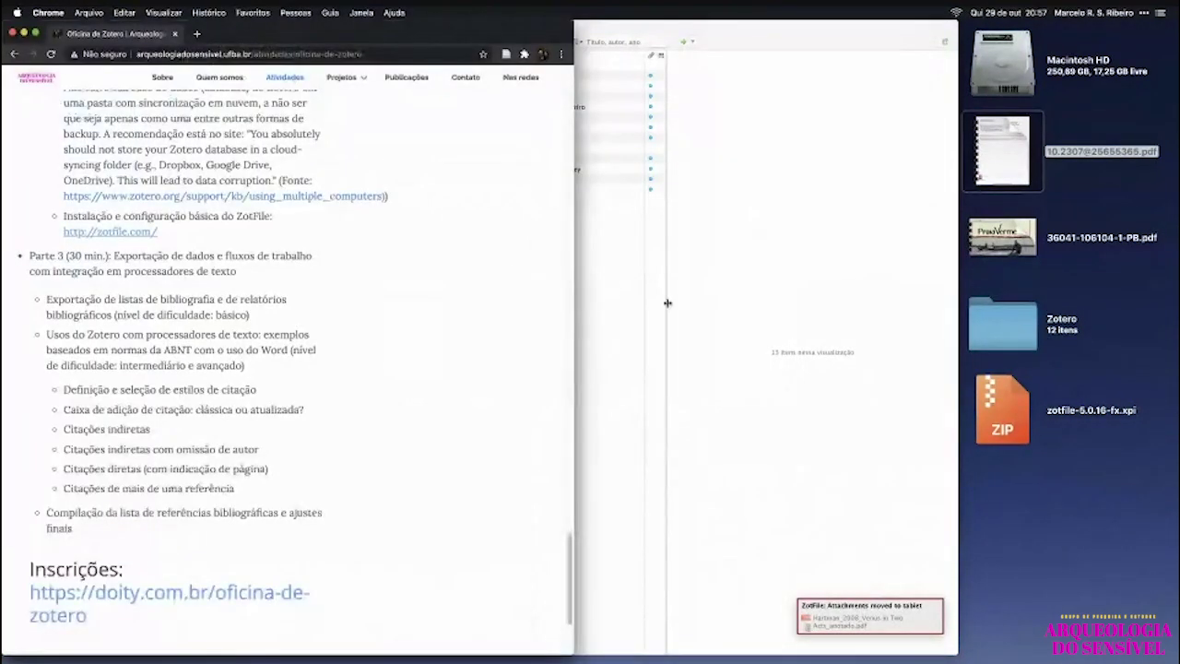
pyautogui.click(749, 44)
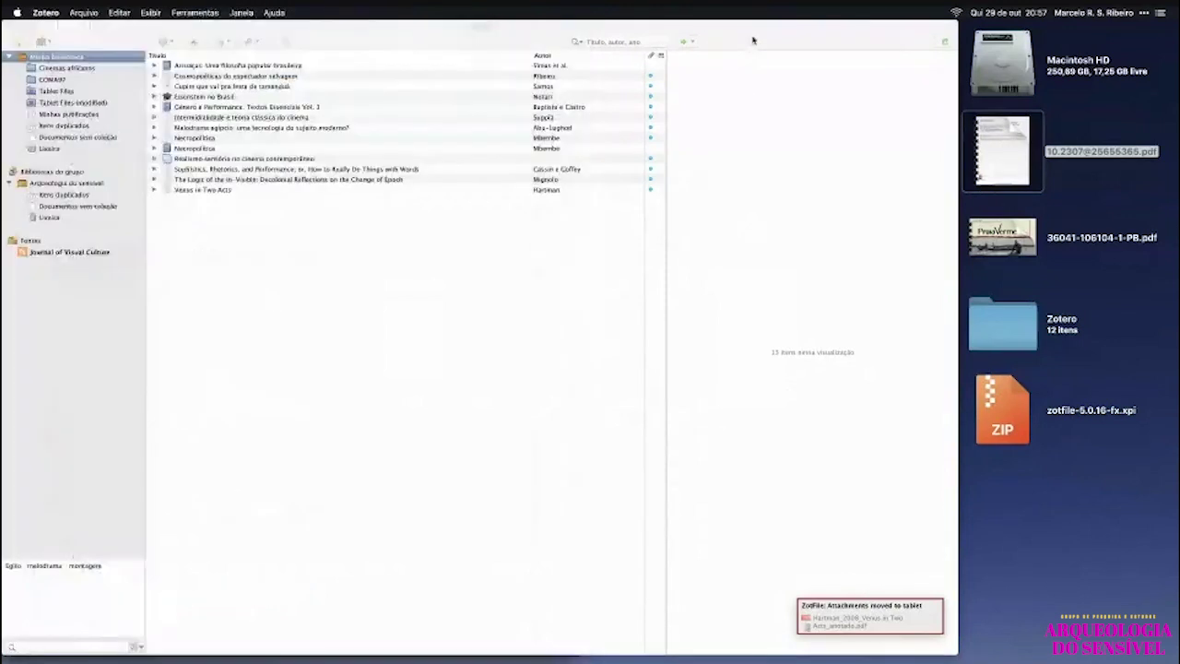
pyautogui.press('super+Tab')
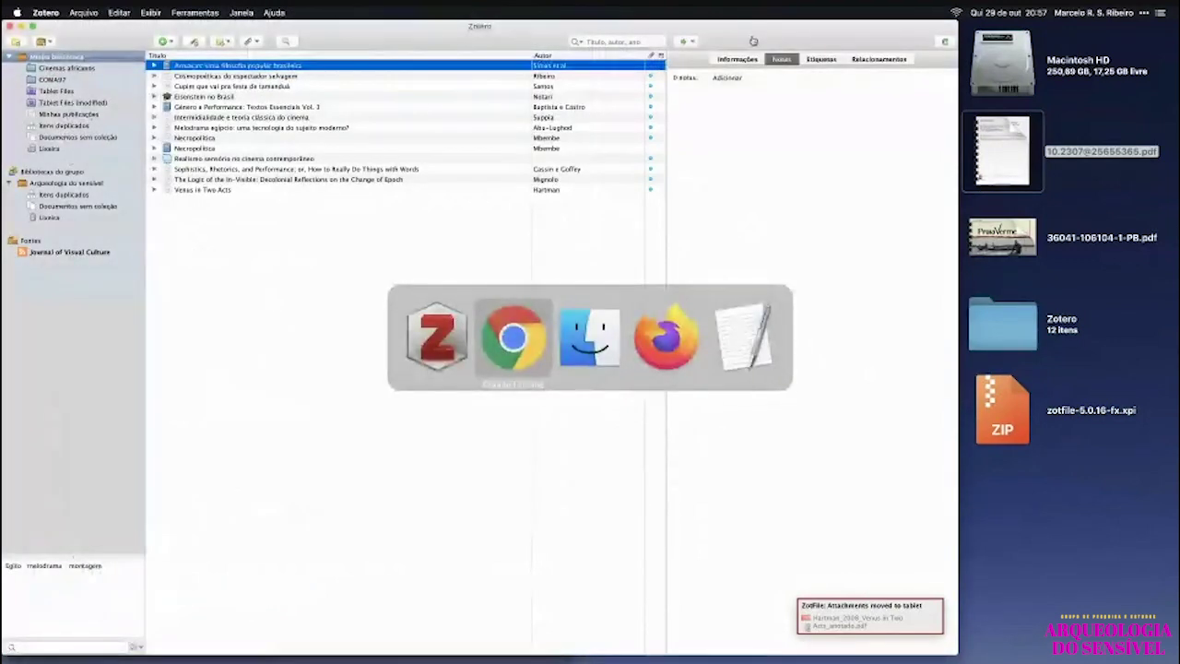
pyautogui.press('super+Tab')
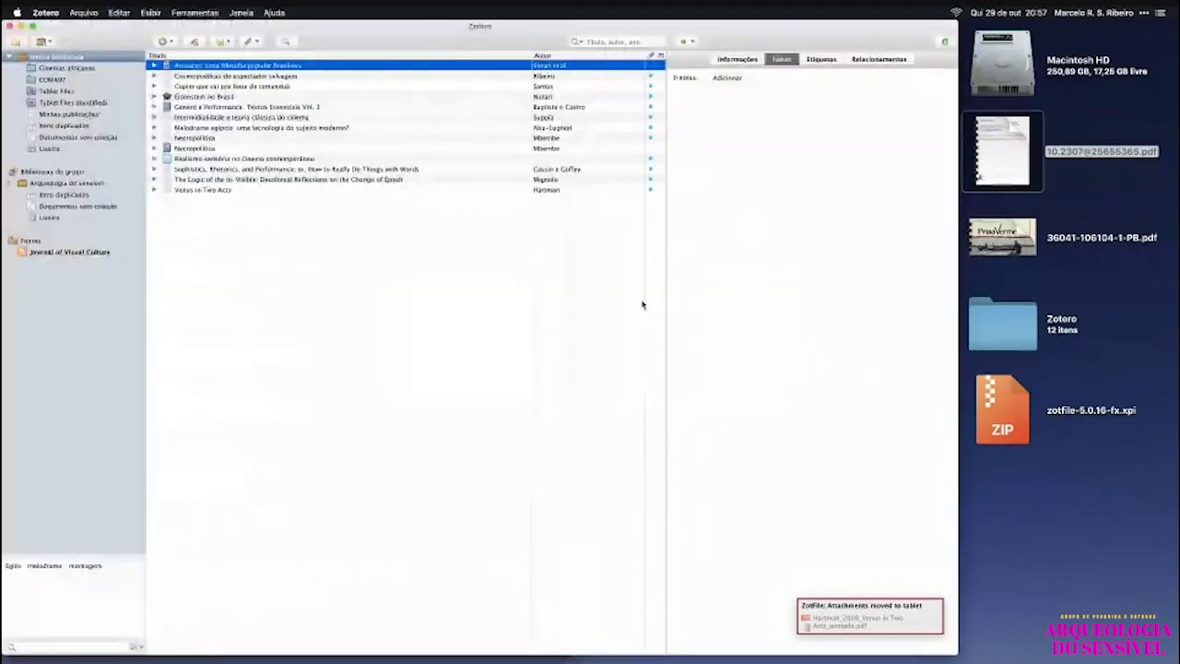
# Switch to a blank Word document, enter "Texto" and widen the document window.
pyautogui.keyDown('super'); pyautogui.click(310, 66); pyautogui.keyUp('super')
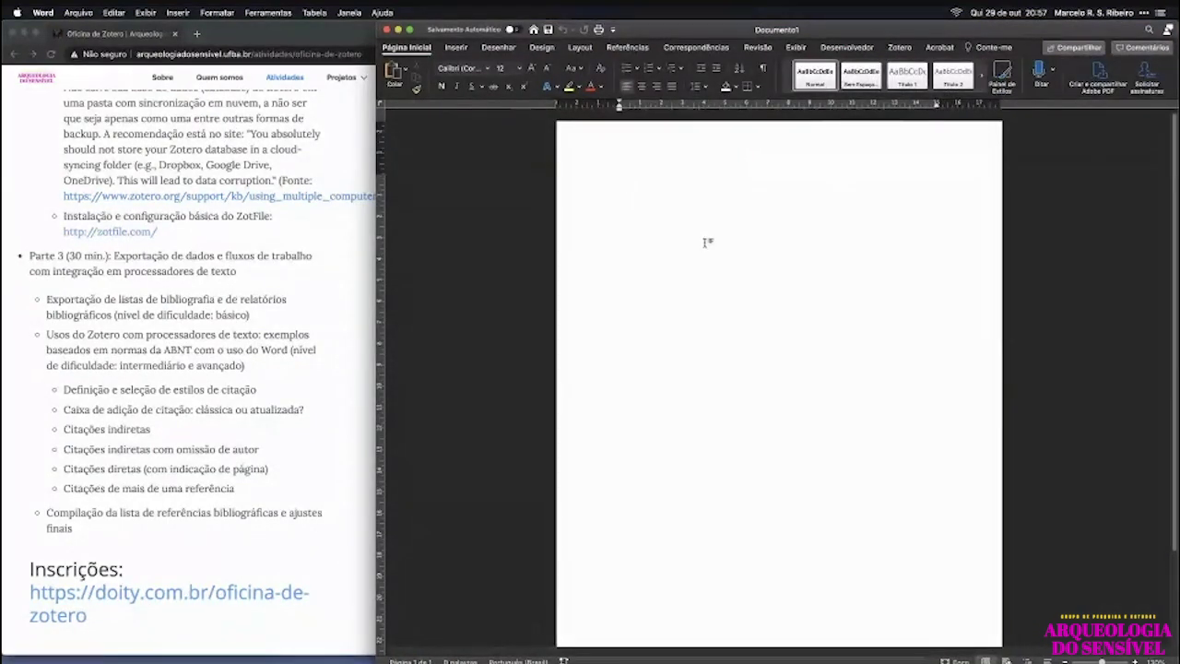
pyautogui.write('Texto')
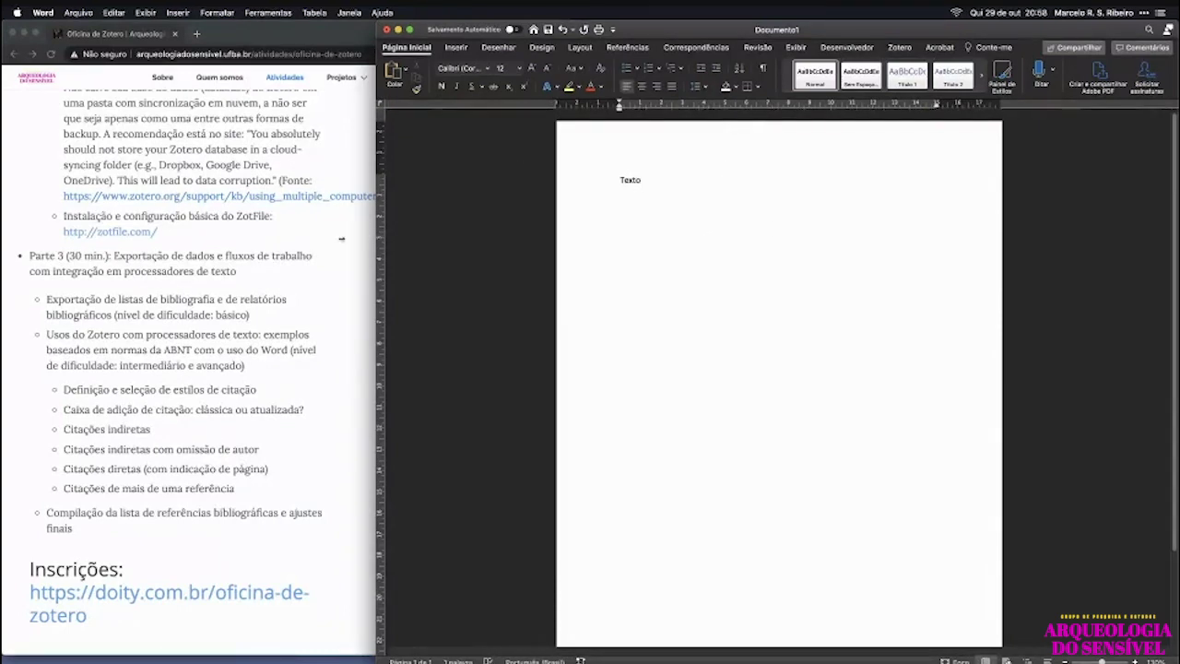
pyautogui.moveTo(341, 239); pyautogui.dragTo(307, 241)
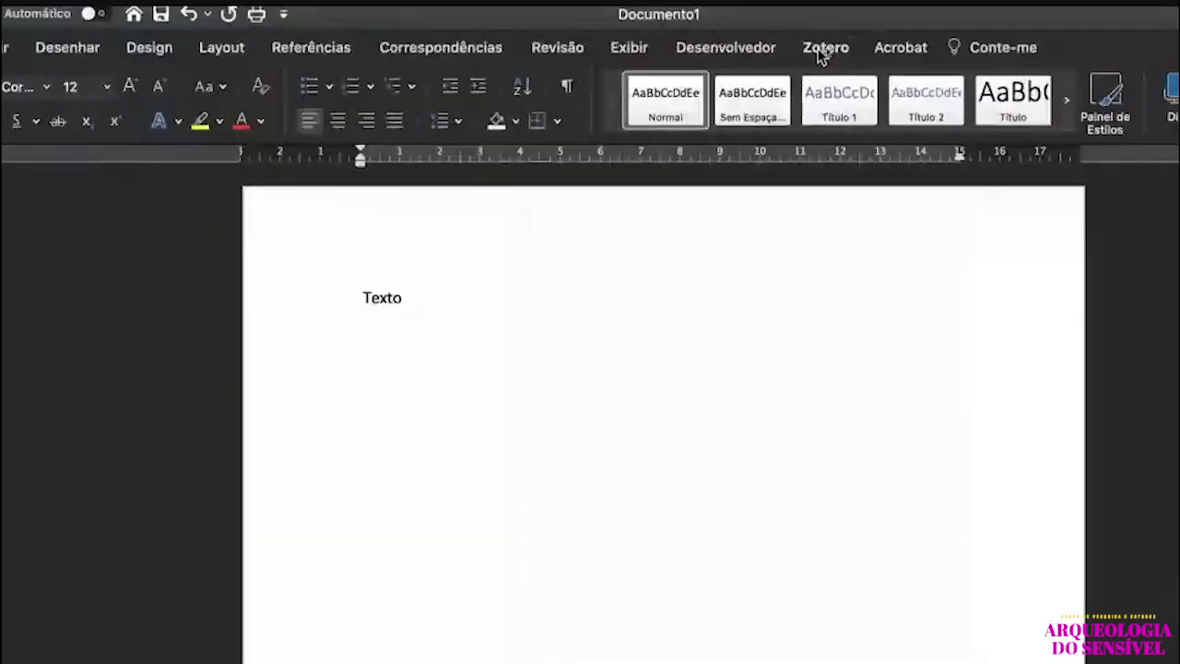
# Try to open the Zotero document preferences in Word.
pyautogui.click(832, 49)
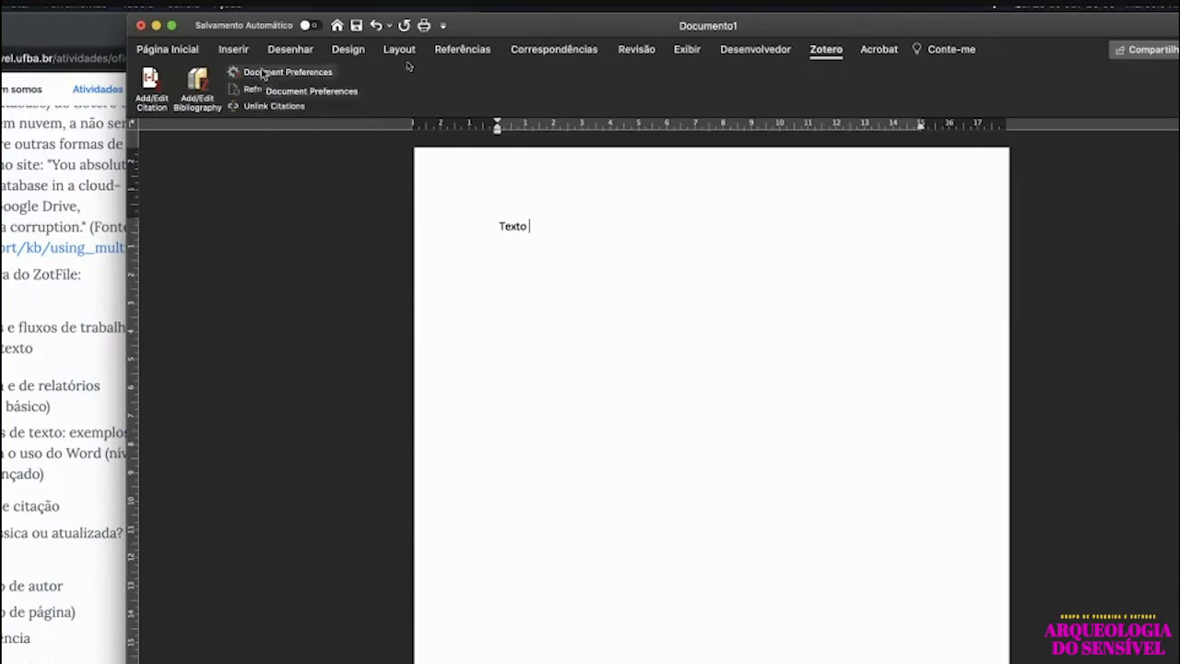
pyautogui.click(272, 72)
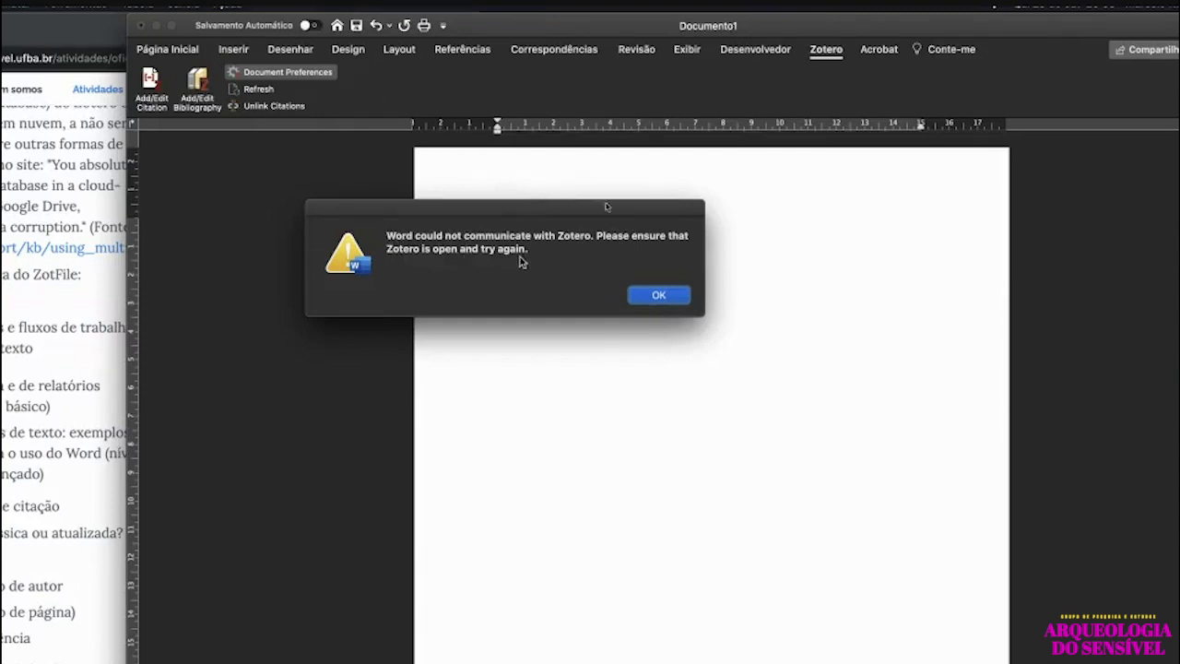
pyautogui.click(658, 295)
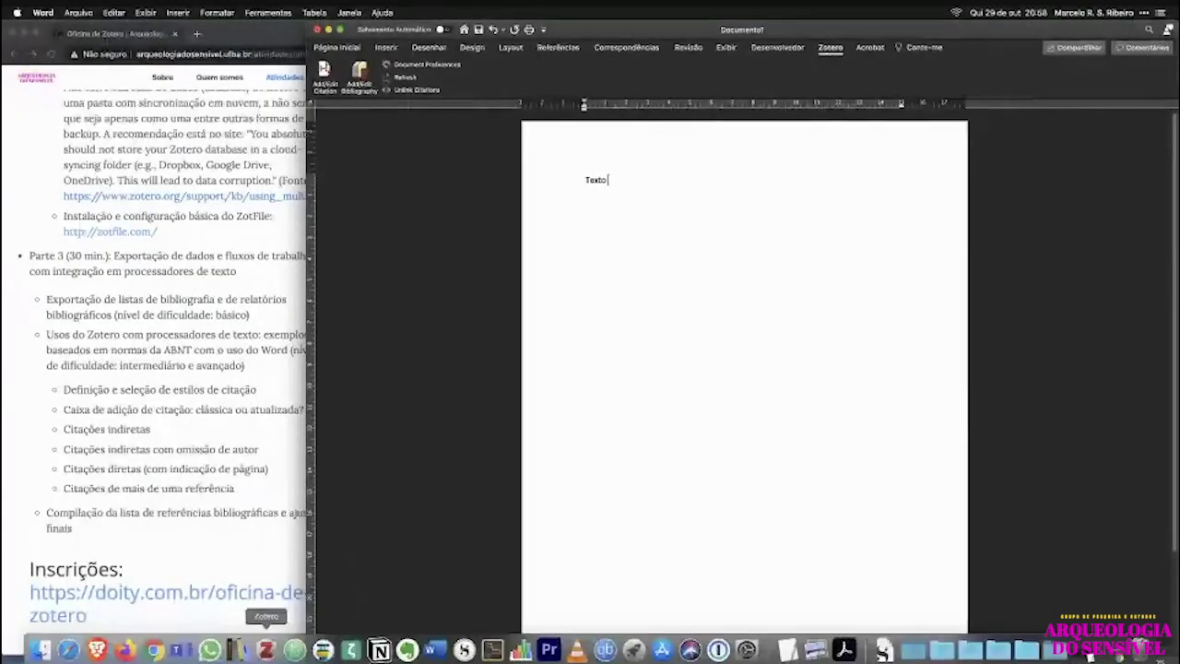
# Launch Zotero, return to Word and accept the Zotero document preferences with Português (Brasil), citations stored as Campos and automatic updating.
pyautogui.click(265, 650)
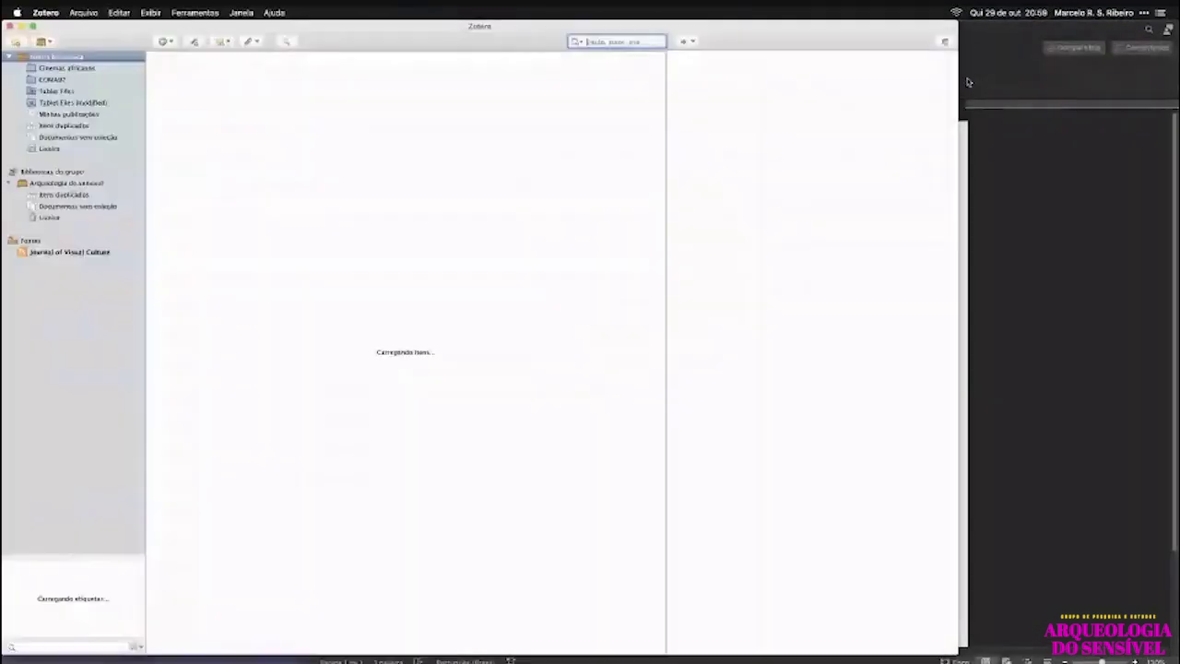
pyautogui.click(968, 83)
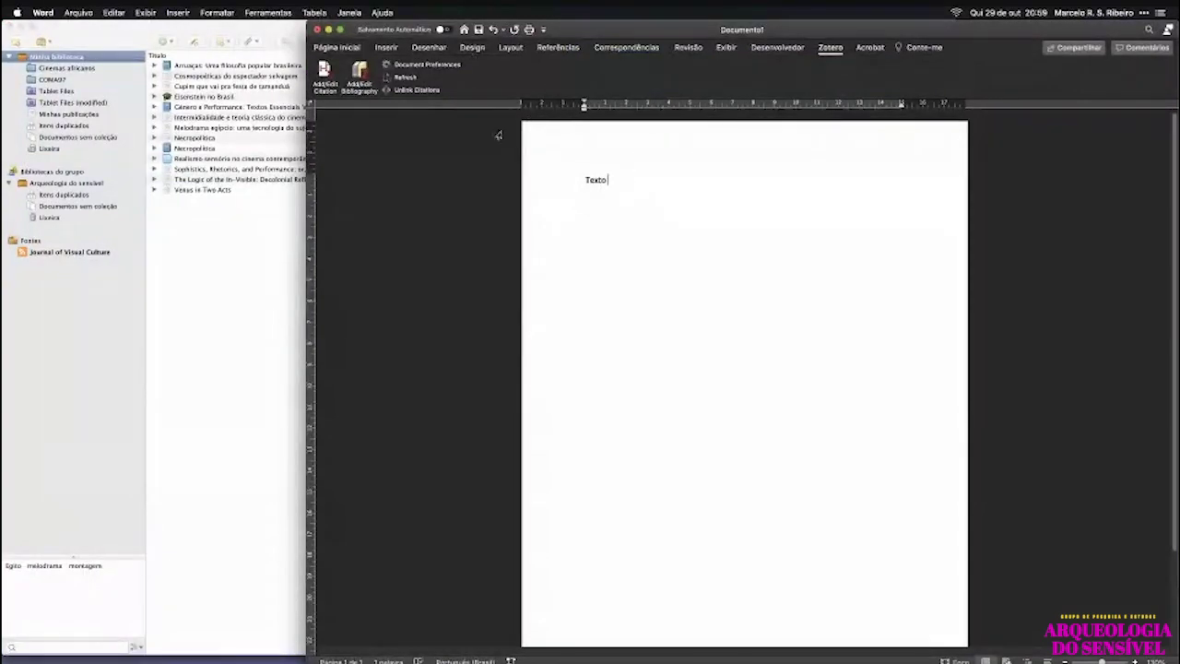
pyautogui.click(430, 66)
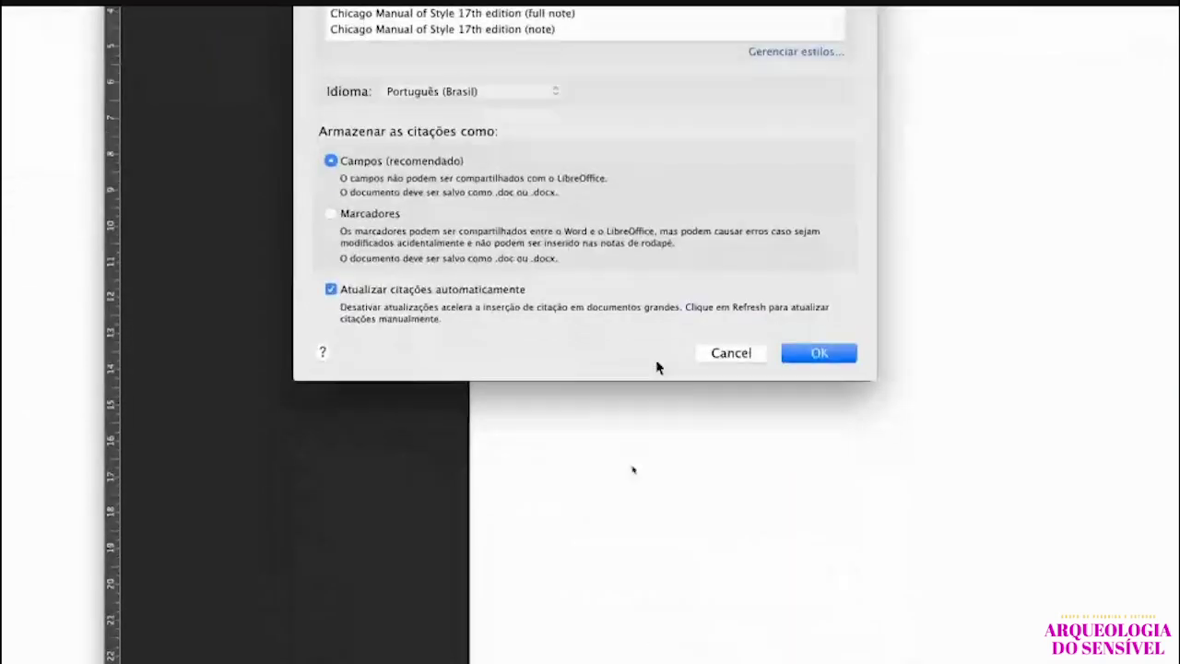
pyautogui.click(837, 355)
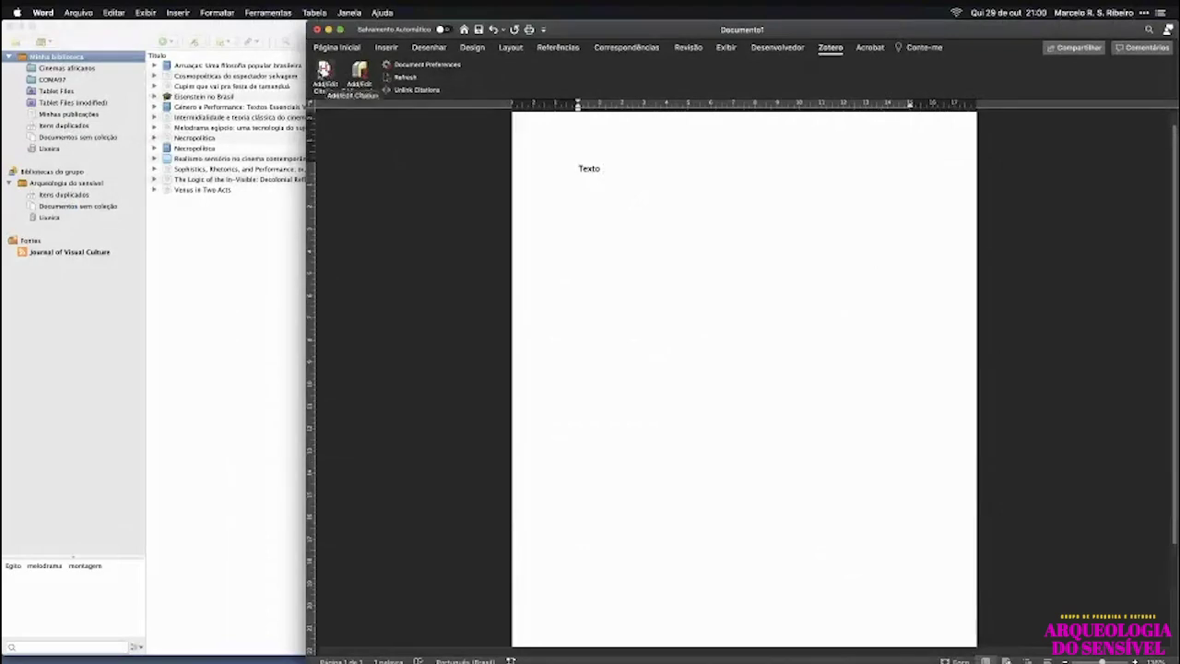
# Start a Zotero citation after "Texto", search the library for "Venus" and clear the search text.
pyautogui.click(323, 70)
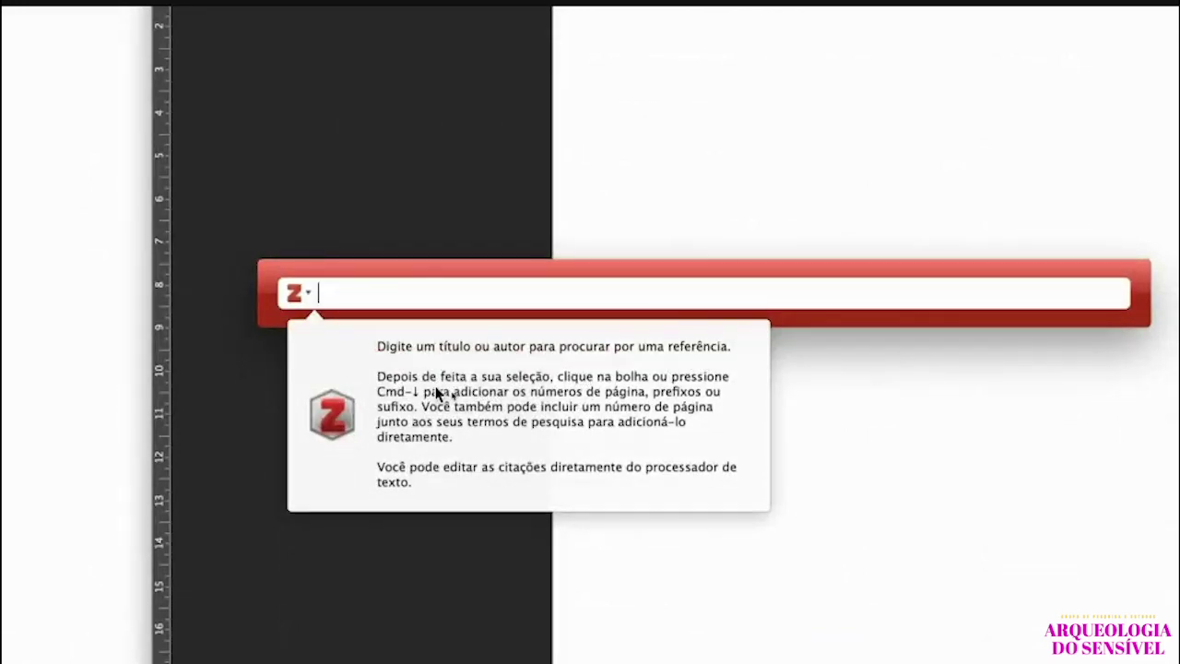
pyautogui.write('Venus')
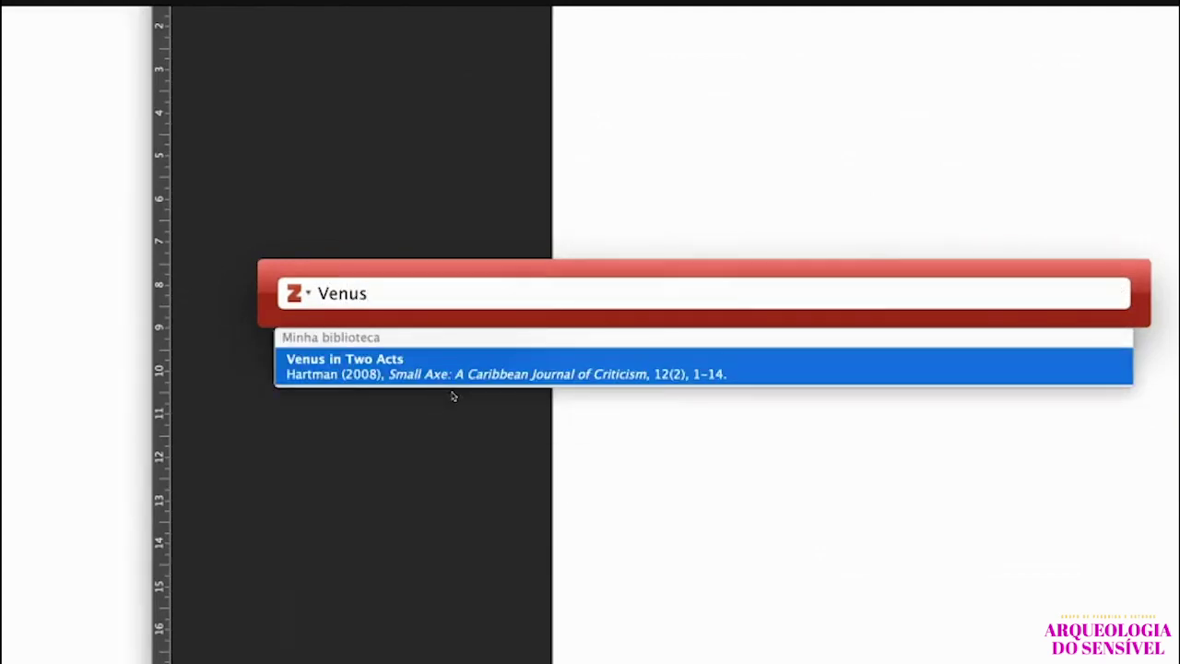
pyautogui.press('BackSpace')
pyautogui.press('BackSpace')
pyautogui.press('BackSpace')
pyautogui.press('BackSpace')
pyautogui.press('BackSpace')
# Search the citation sources for "Mignolo logic", compare the matches in Minha biblioteca and Arqueologia do sensível, and clear the search text.
pyautogui.write('Mign')
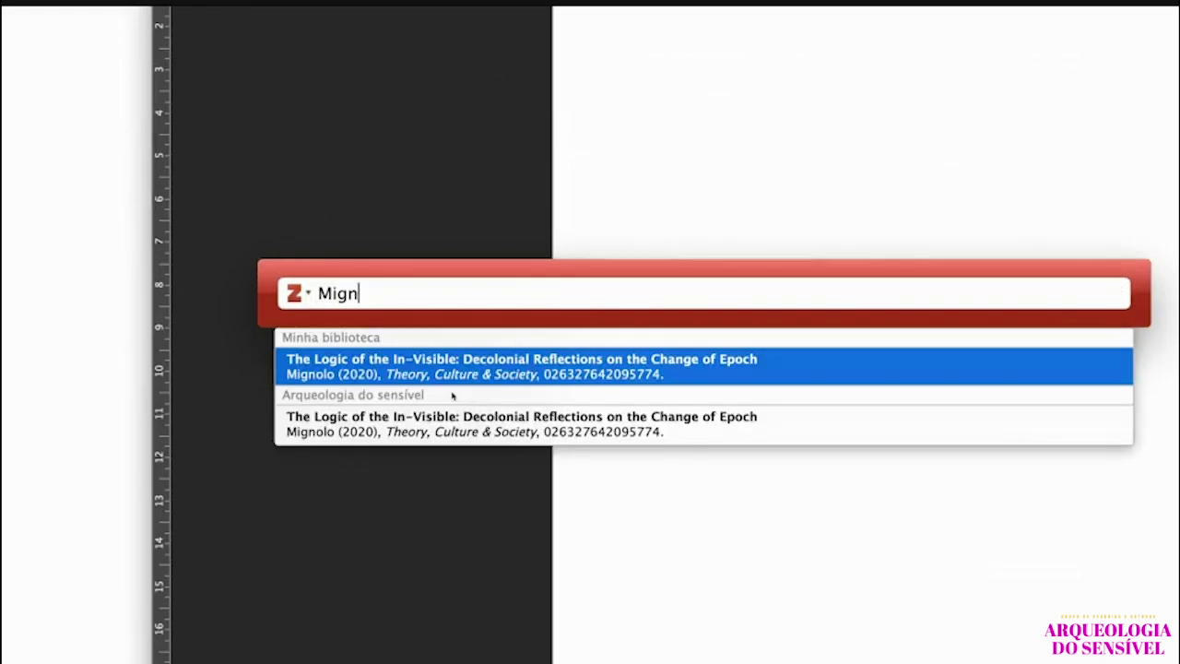
pyautogui.press('Down')
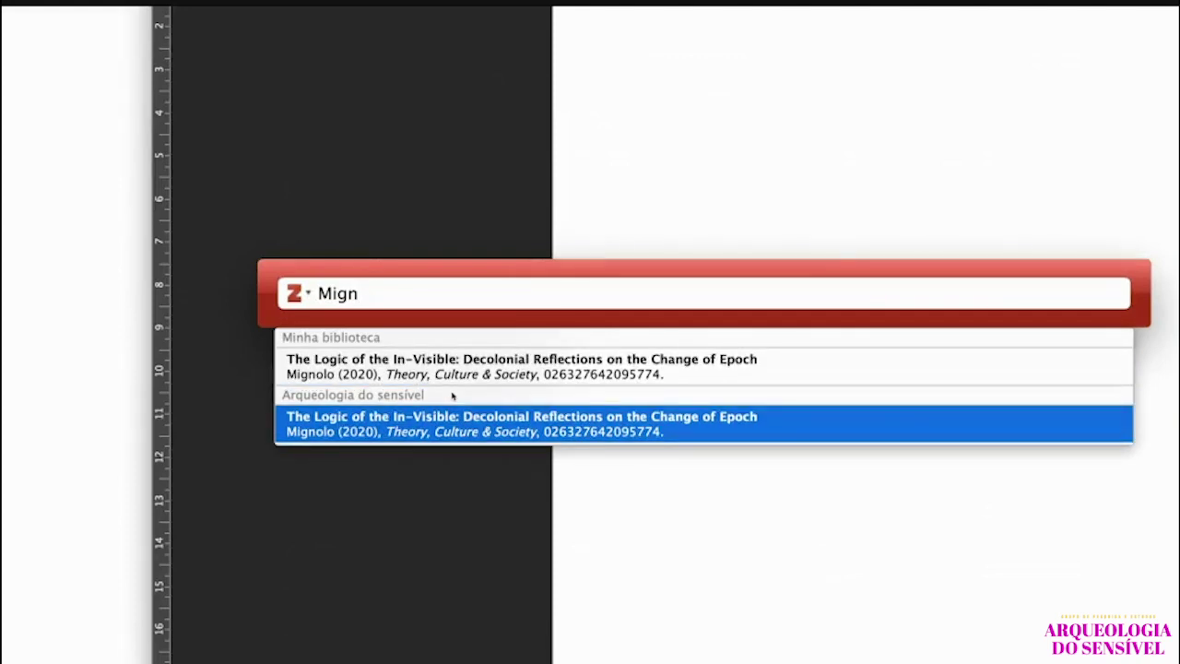
pyautogui.press('Up')
pyautogui.press('Down')
pyautogui.press('Up')
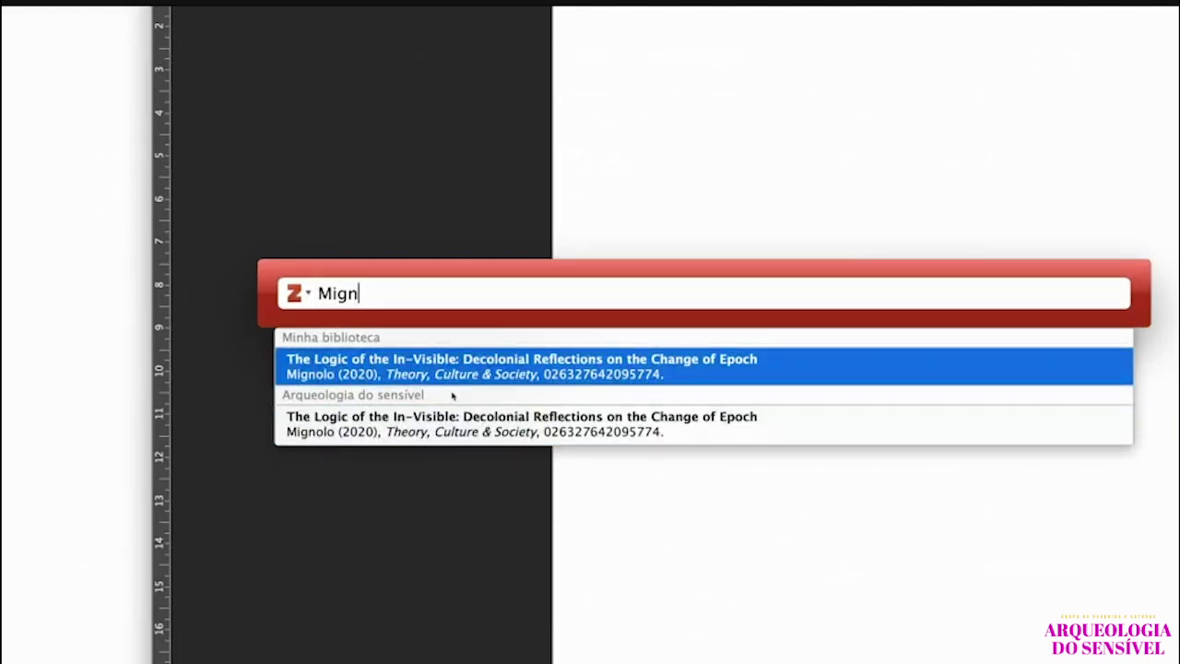
pyautogui.write('olo logi')
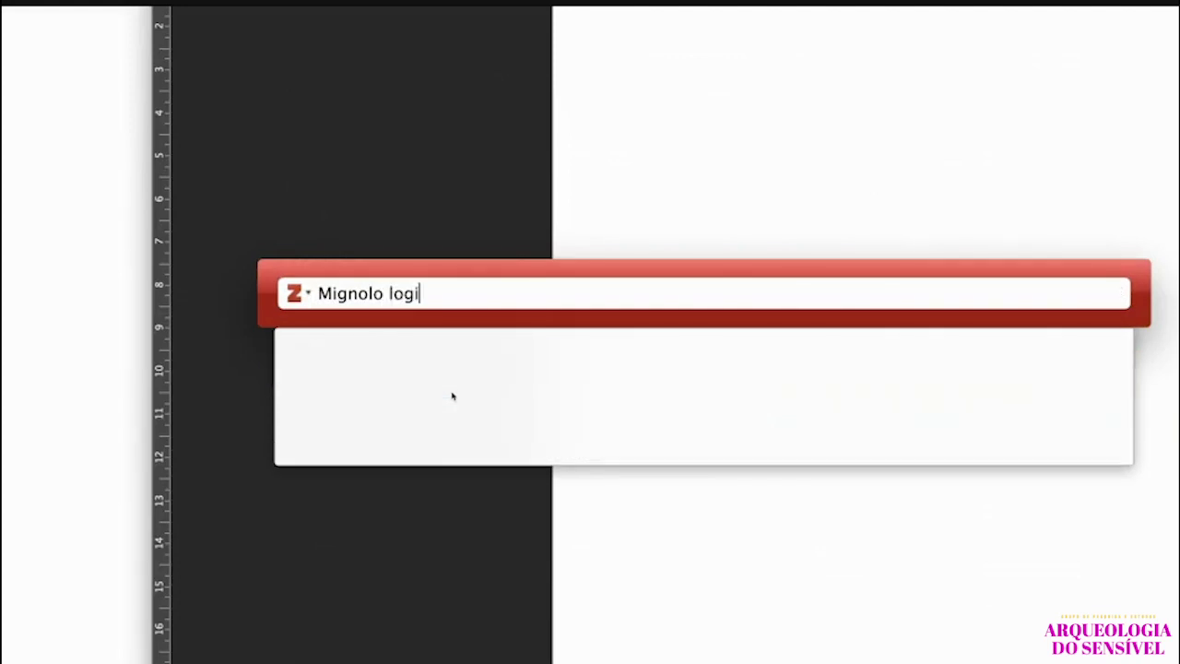
pyautogui.write('c')
pyautogui.press('super+a')
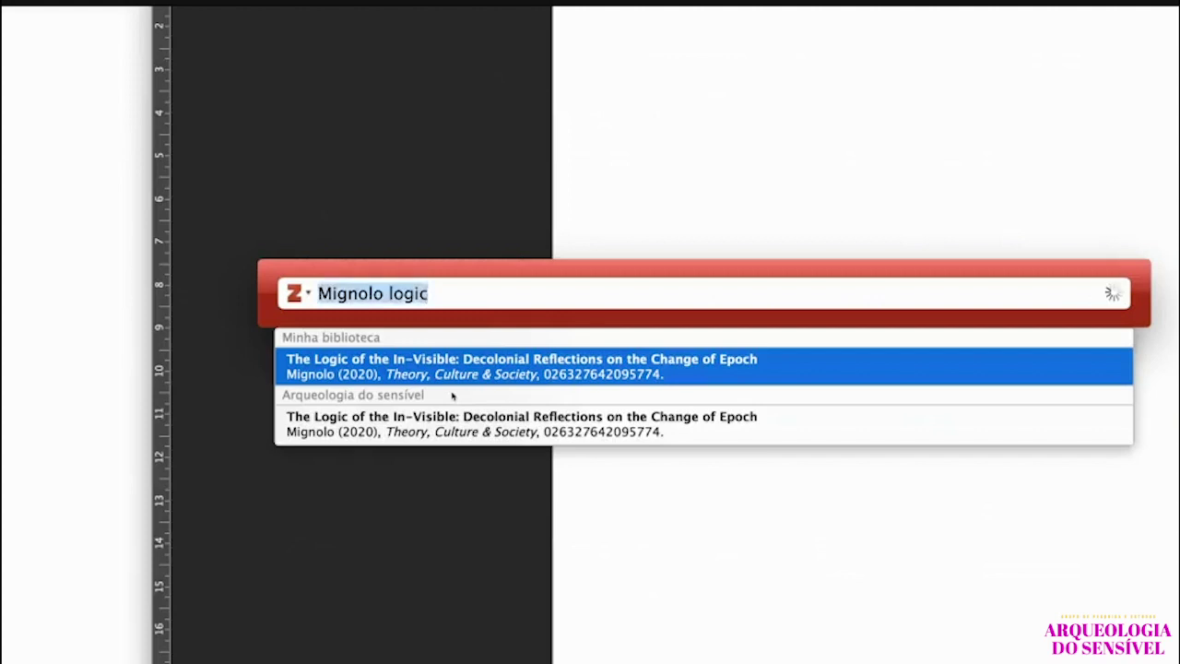
pyautogui.press('BackSpace')
# Find "Necropolítica" by Mbembe (2016) with the search "Necro arte" and insert it as the citation after "Texto".
pyautogui.write('Necro ')
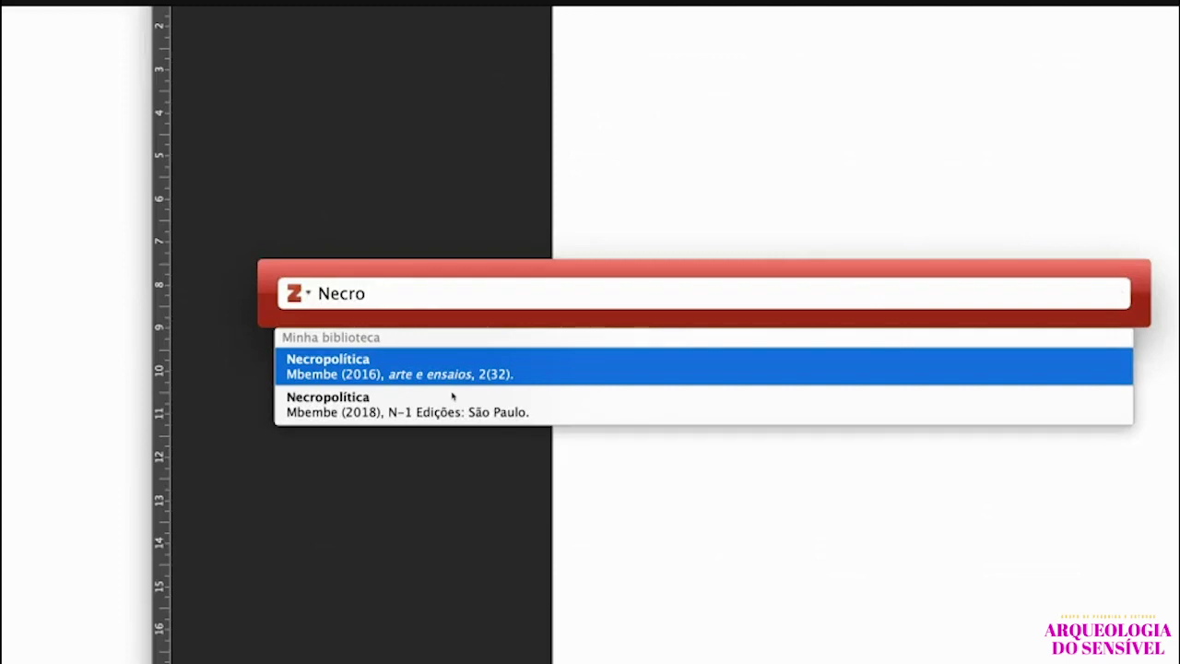
pyautogui.write('arte')
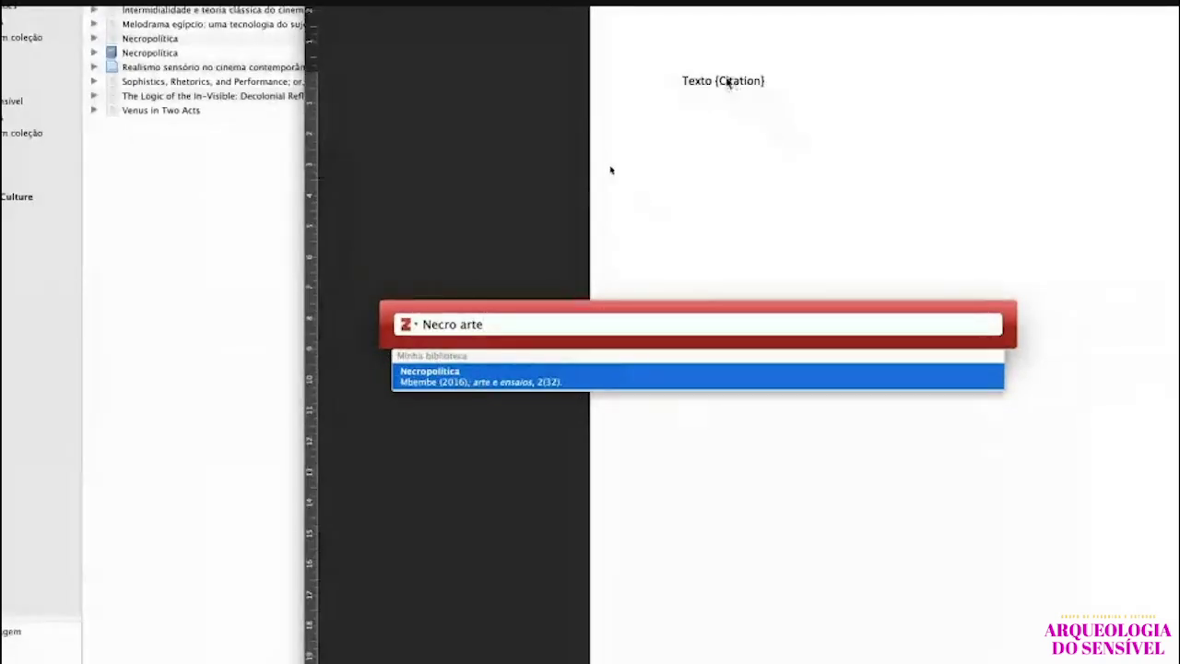
pyautogui.click(478, 379)
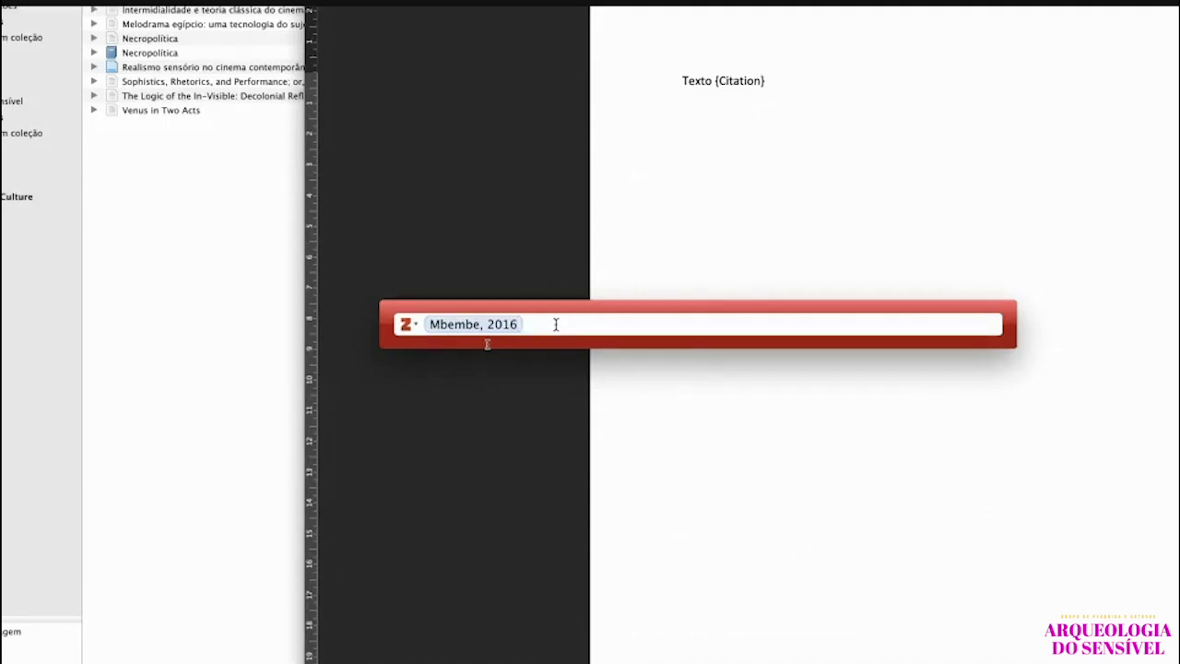
pyautogui.press('Return')
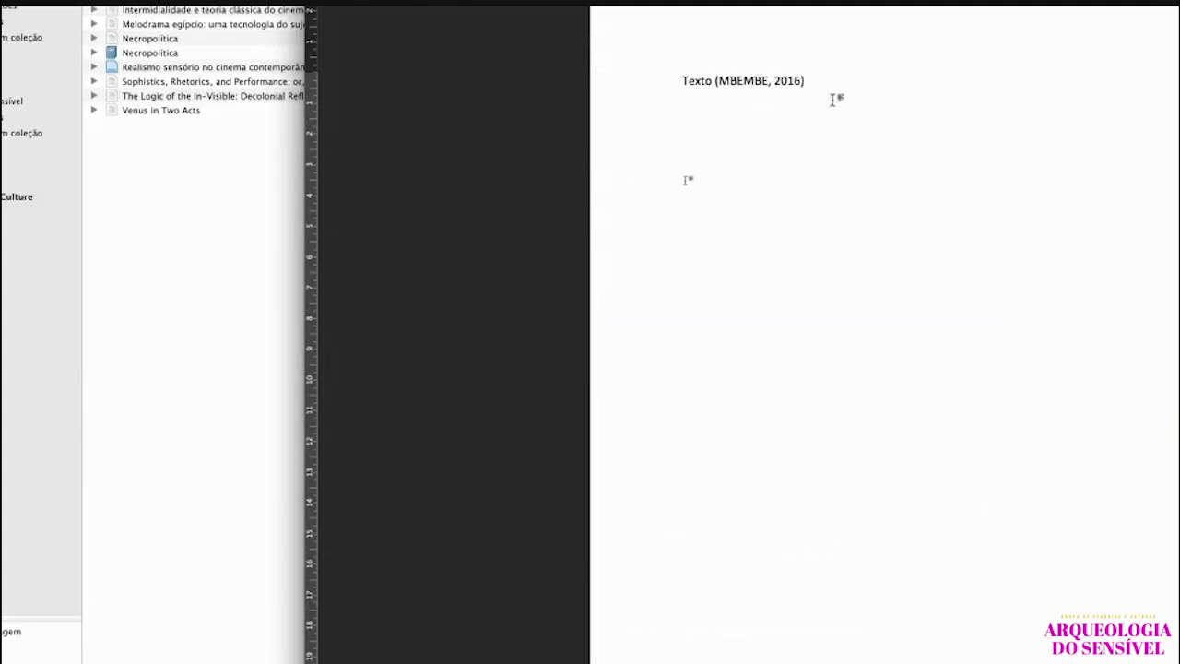
# Edit the inserted citation by hand so it reads (MBEMBE, 2016a).
pyautogui.press('Left')
pyautogui.press('Left')
pyautogui.press('Left')
pyautogui.press('Left')
pyautogui.press('Left')
pyautogui.press('Left')
pyautogui.press('Left')
pyautogui.press('Left')
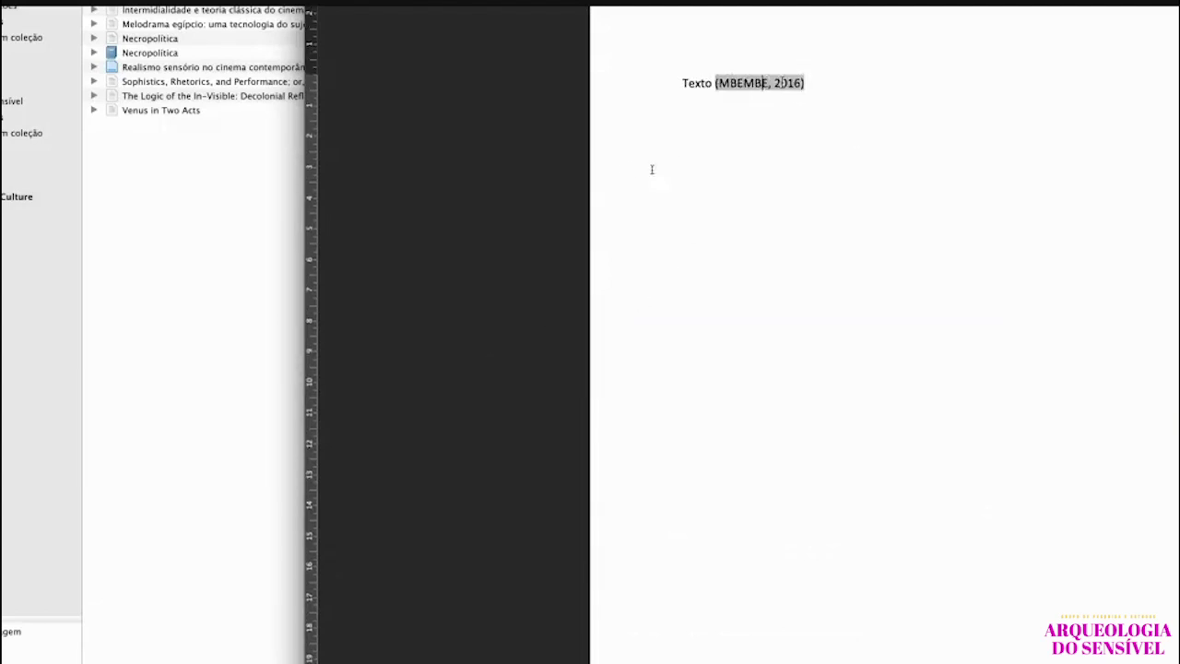
pyautogui.press('Left')
pyautogui.press('Left')
pyautogui.press('Left')
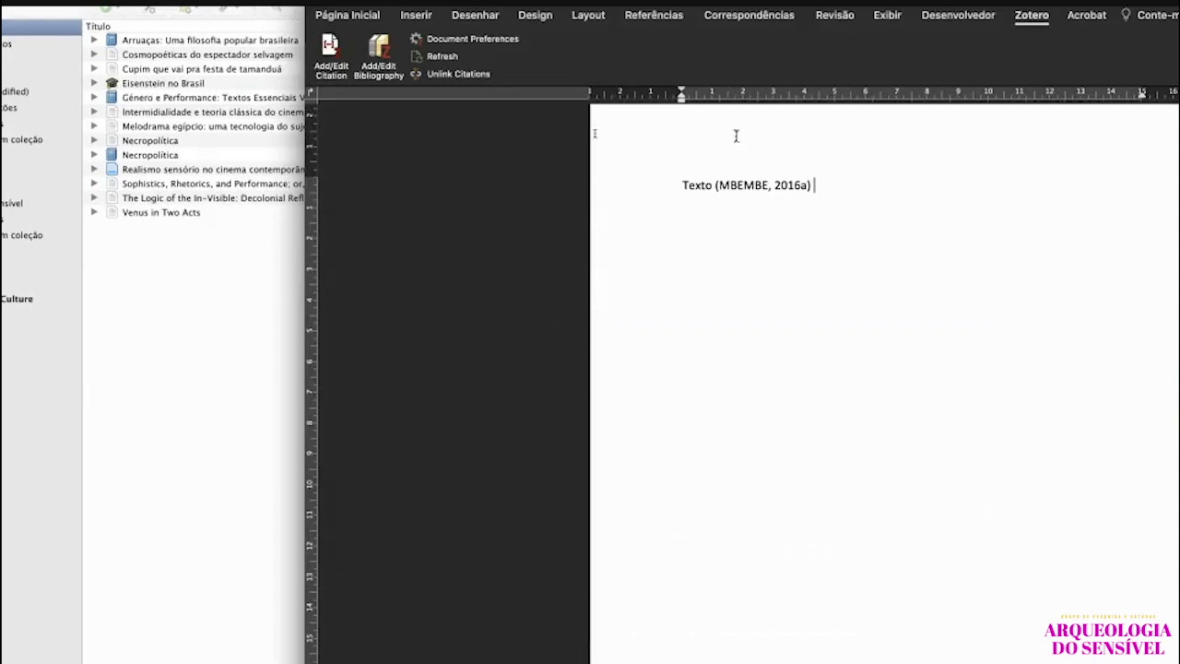
pyautogui.click(727, 179)
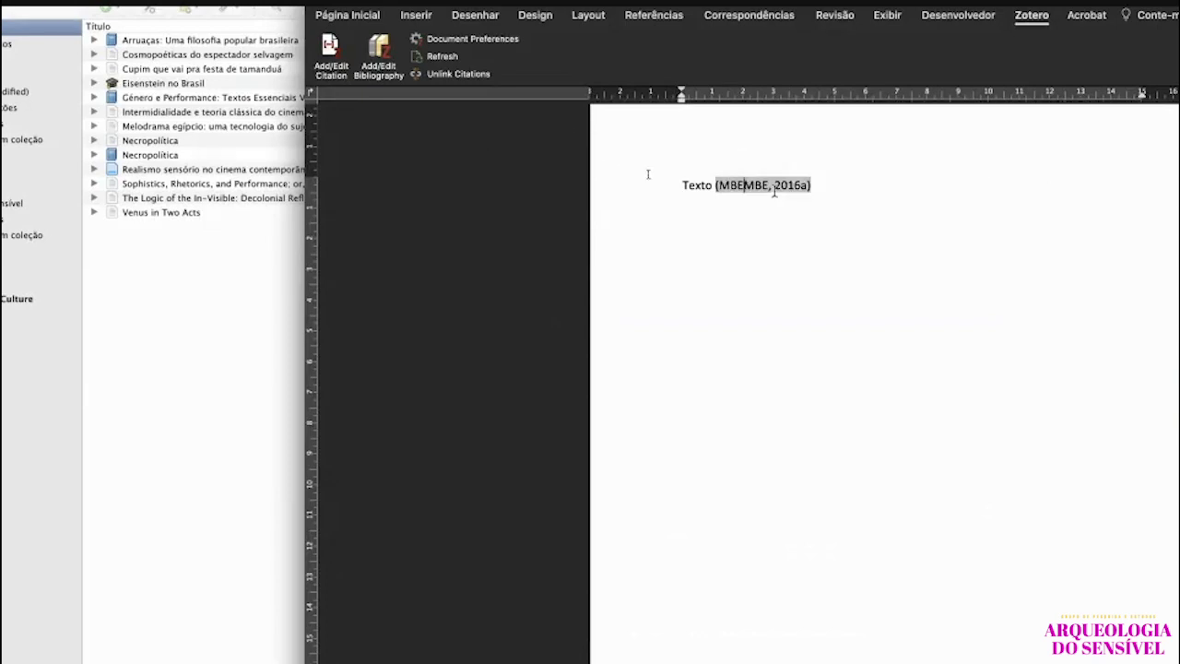
pyautogui.click(849, 180)
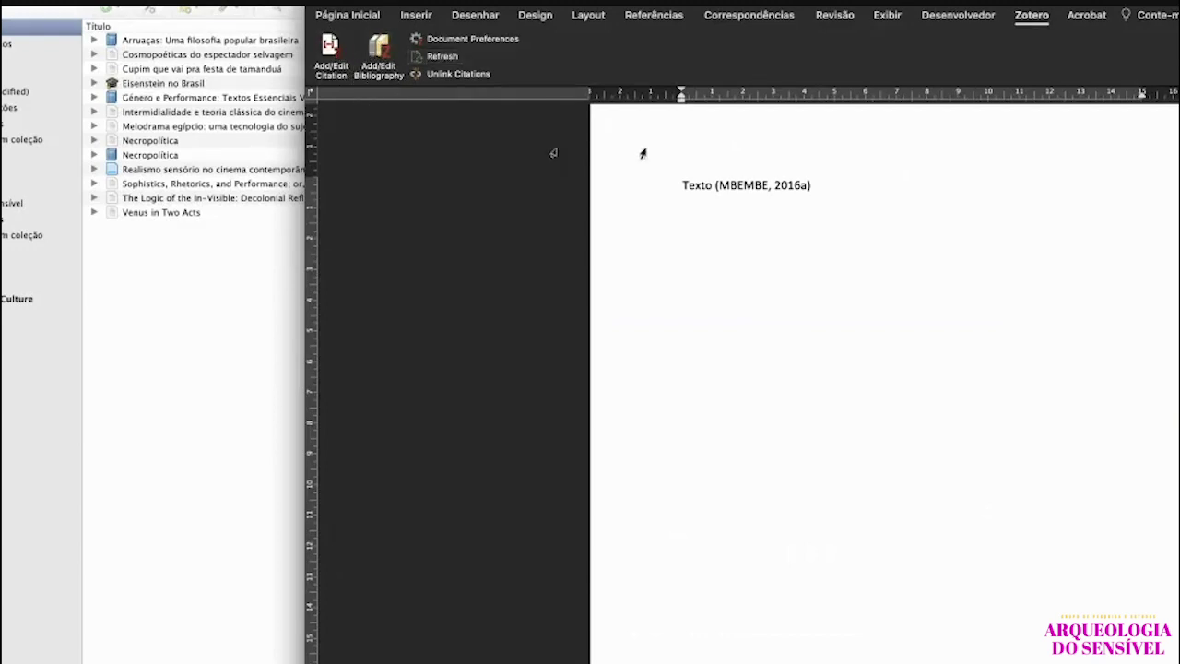
pyautogui.scroll(-1, 631, 250)
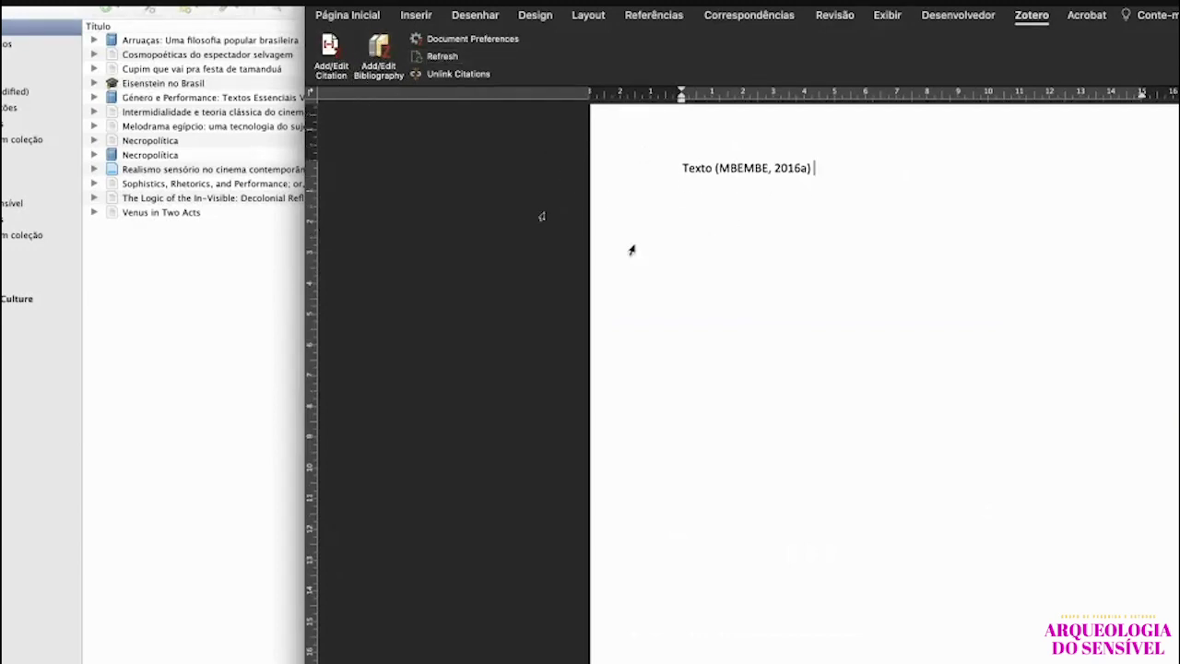
# Start another Zotero citation and decline to keep the manual modification of the Mbembe citation.
pyautogui.click(329, 72)
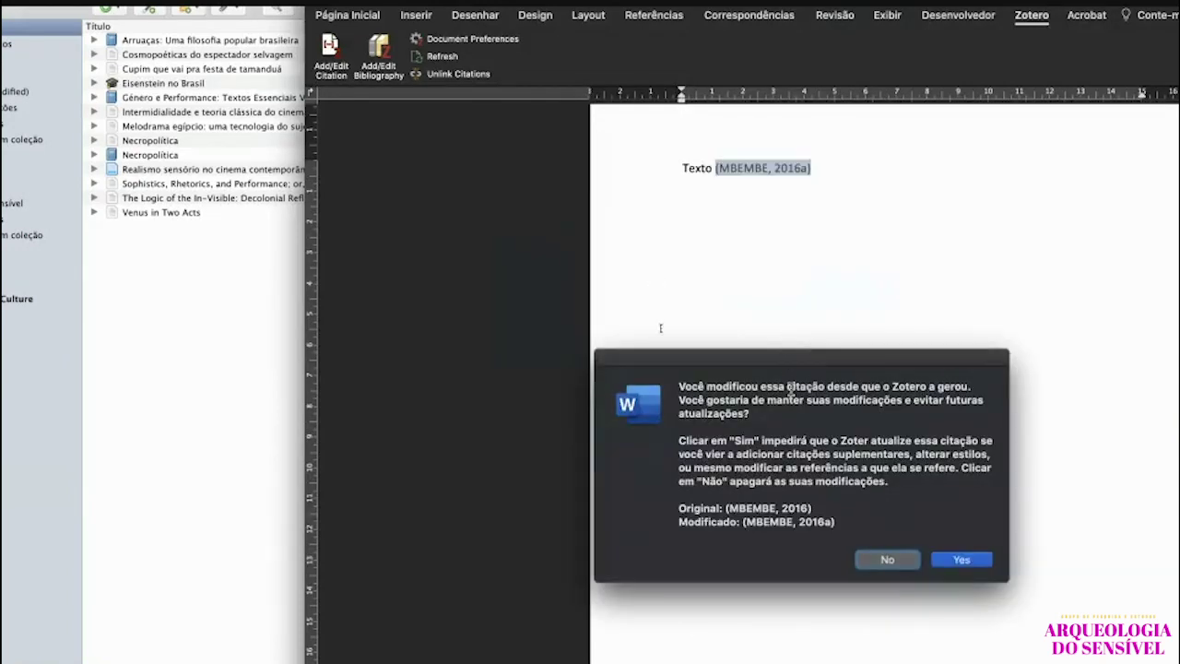
pyautogui.click(890, 560)
pyautogui.click(825, 173)
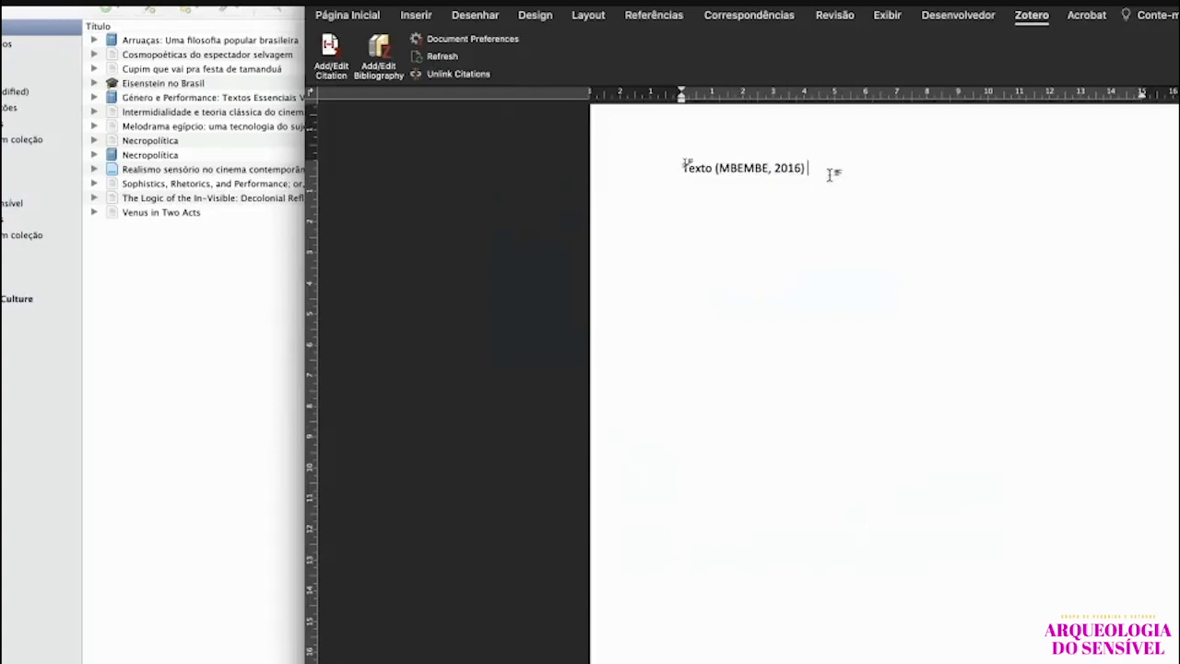
pyautogui.click(762, 168)
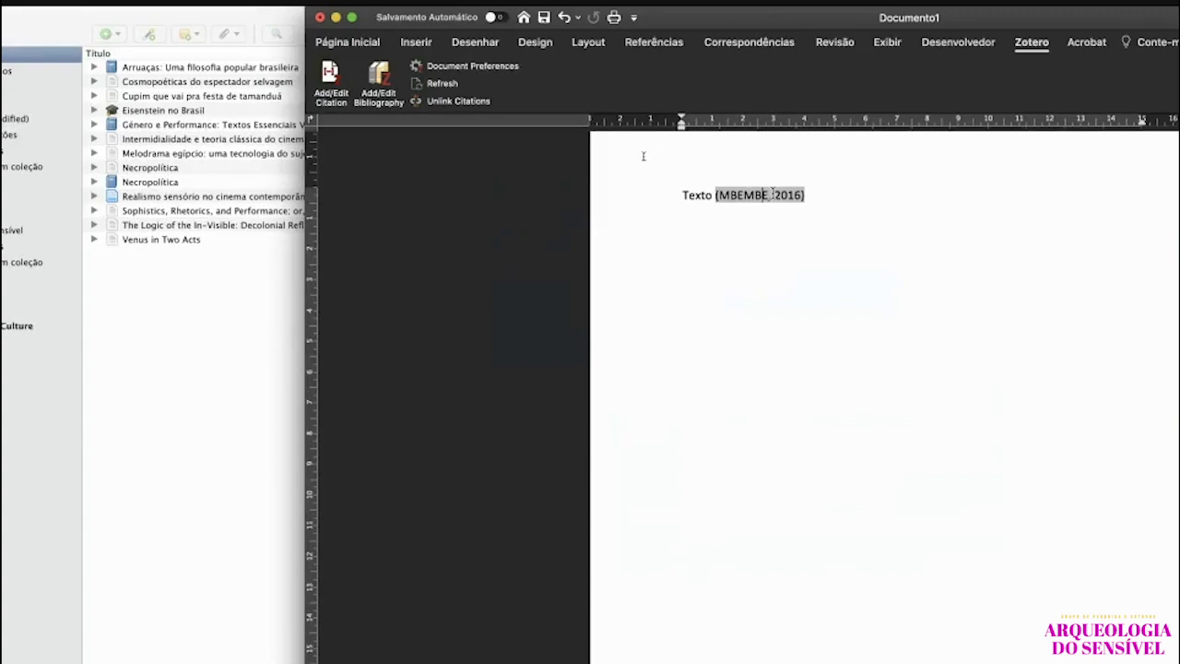
pyautogui.click(812, 193)
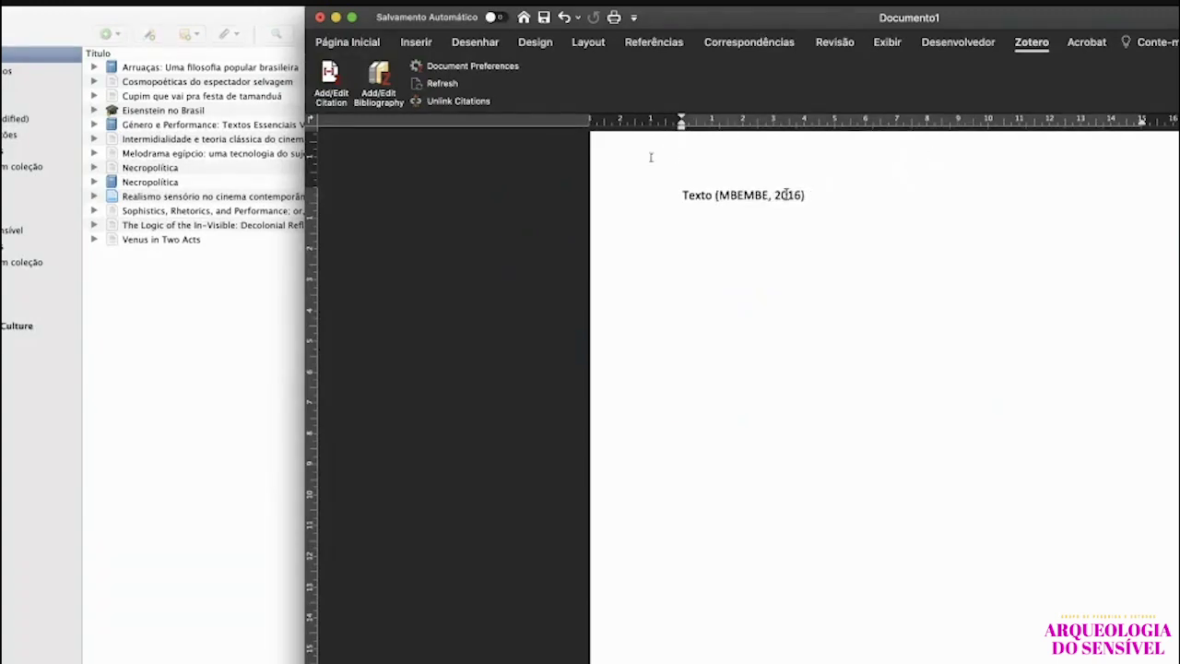
pyautogui.click(744, 196)
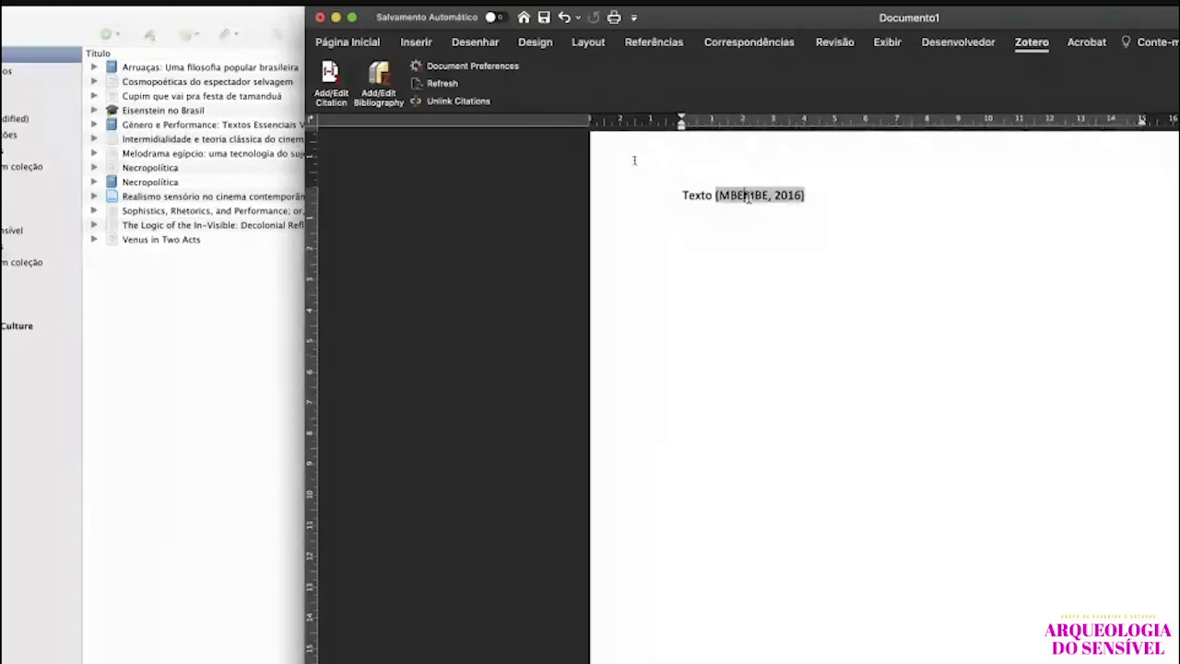
pyautogui.click(846, 195)
pyautogui.click(746, 195)
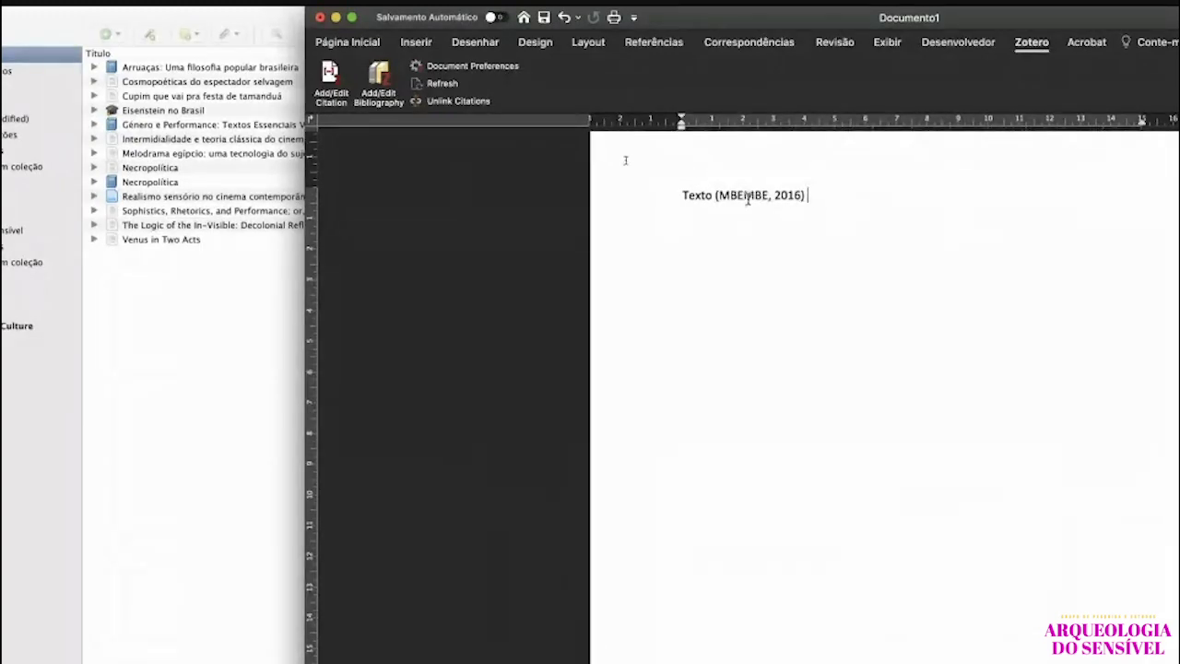
# Extend the text before the Mbembe citation so it reads Texto: “Texto”.
pyautogui.click(677, 189)
pyautogui.write(': “Te')
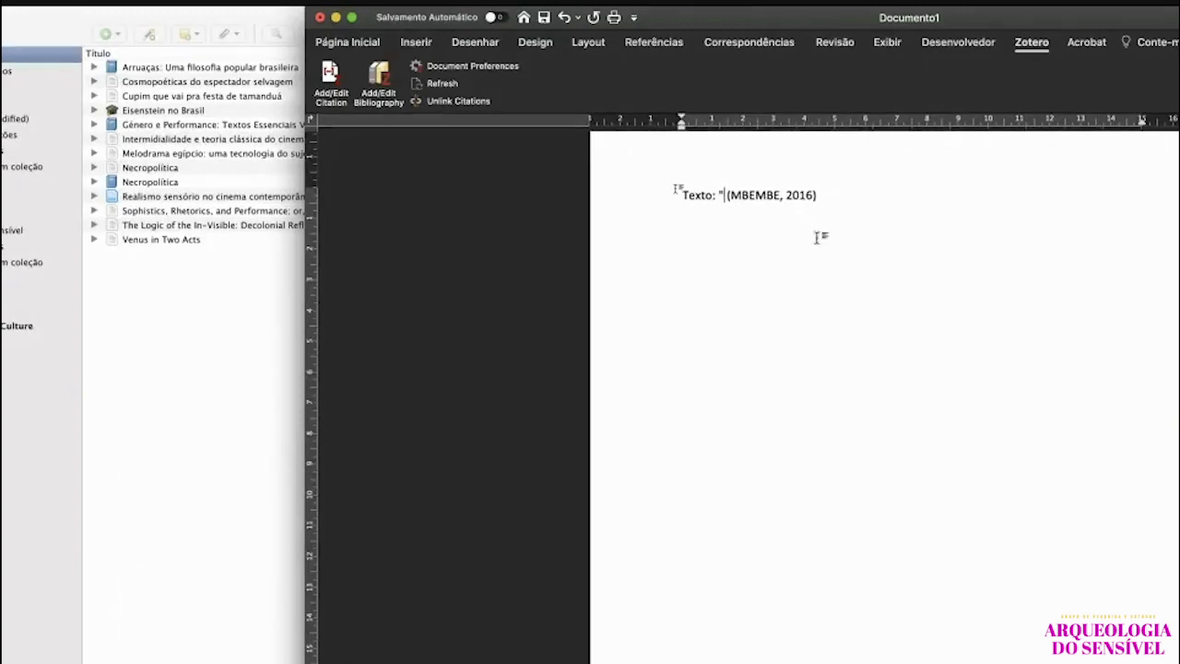
pyautogui.write('xto”')
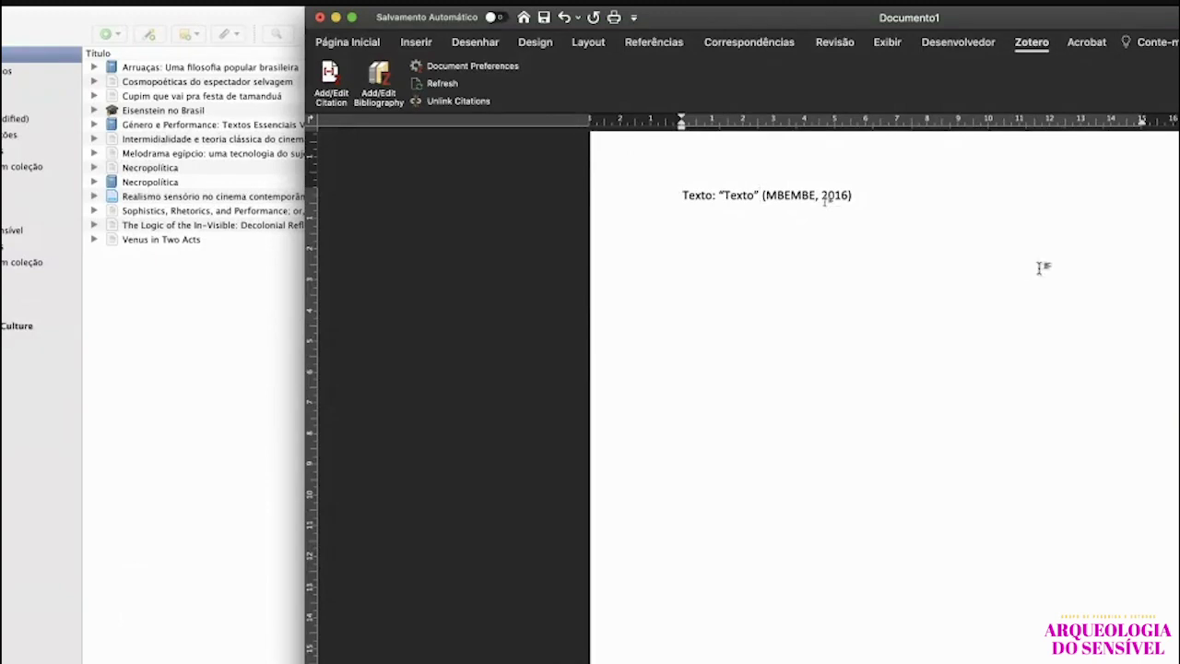
# Edit the Mbembe citation and replace its source with "Venus in Two Acts" by Hartman (2008), found by searching "Ven".
pyautogui.click(793, 195)
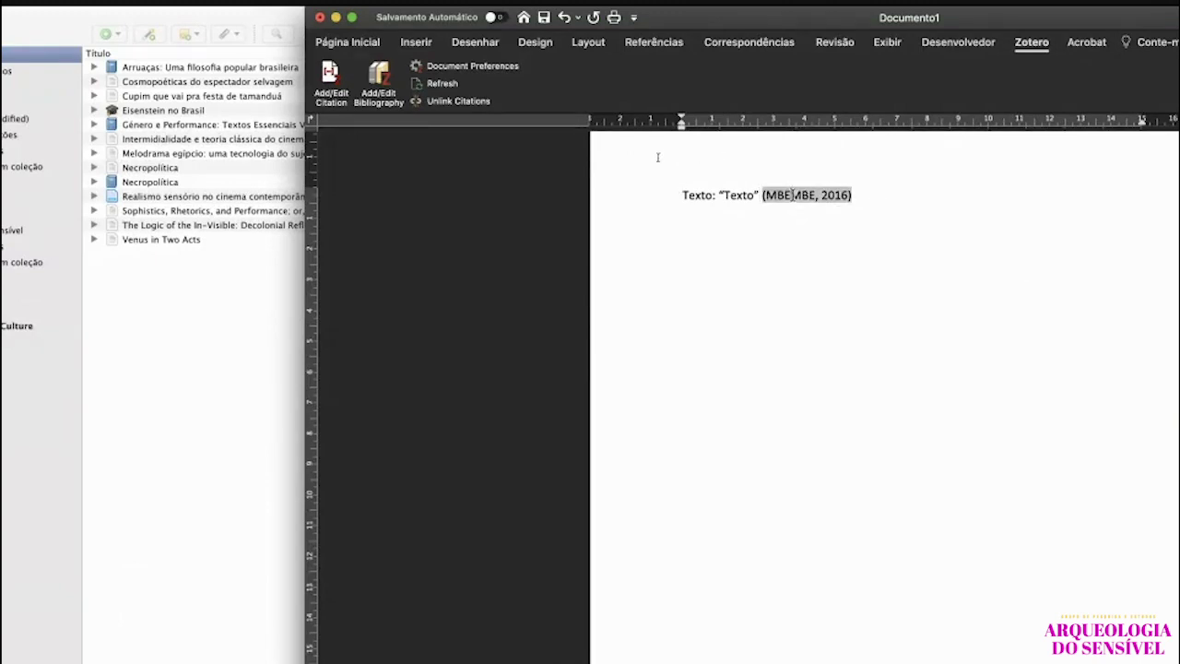
pyautogui.click(329, 78)
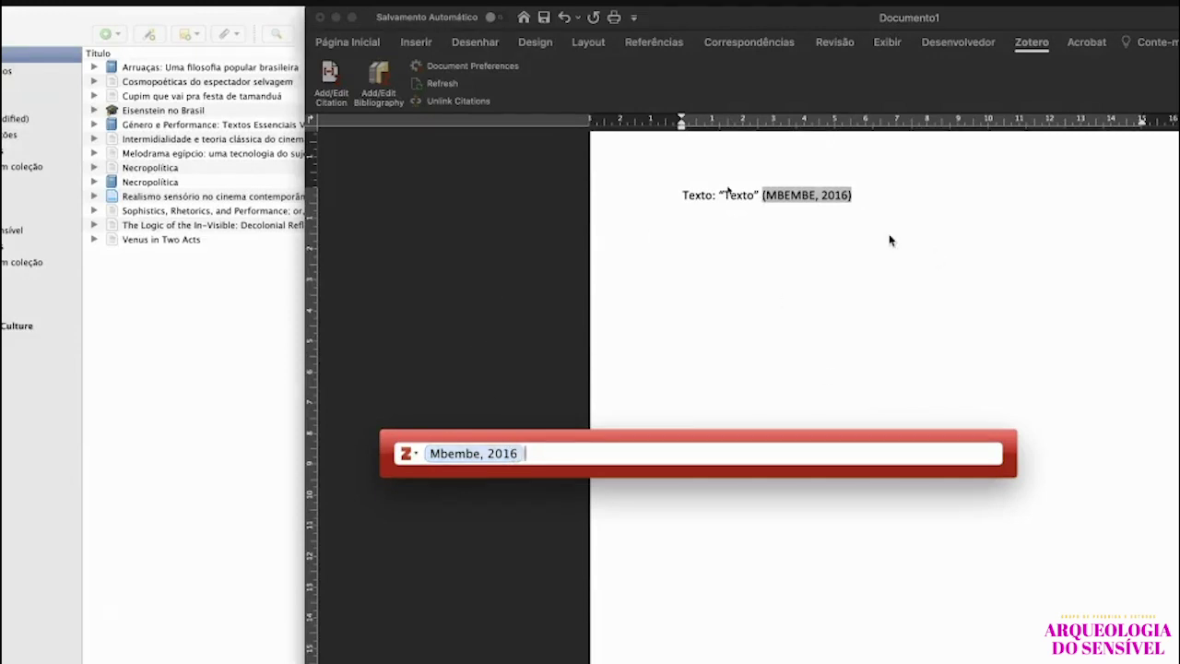
pyautogui.press('Return')
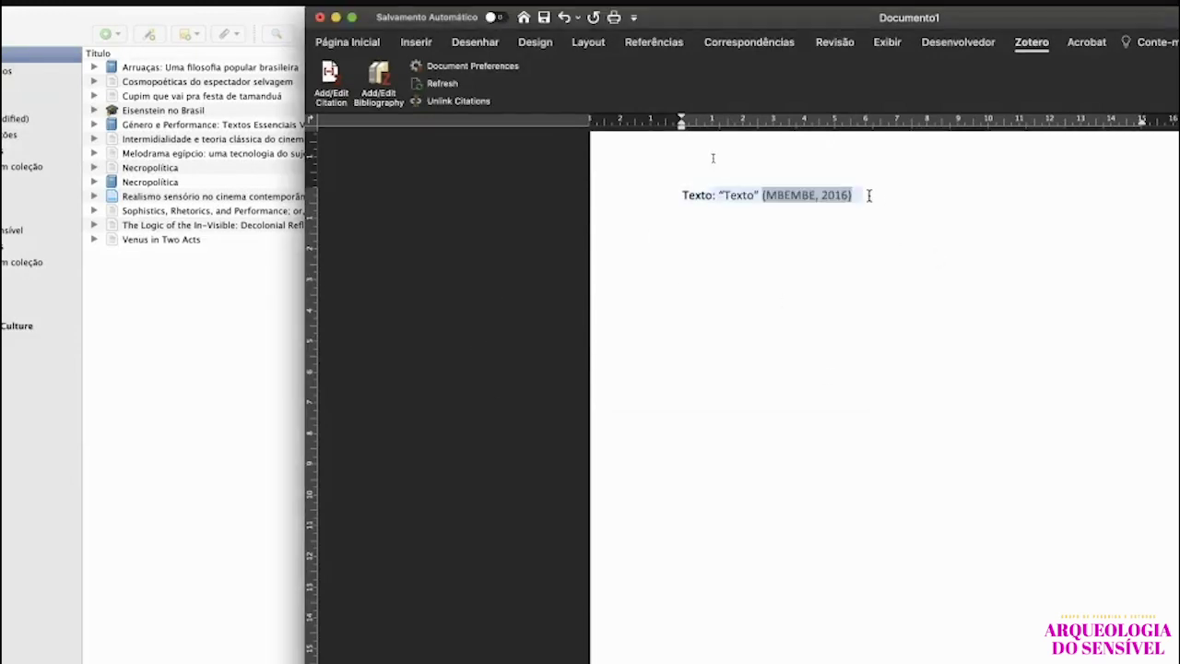
pyautogui.press('BackSpace')
pyautogui.press('BackSpace')
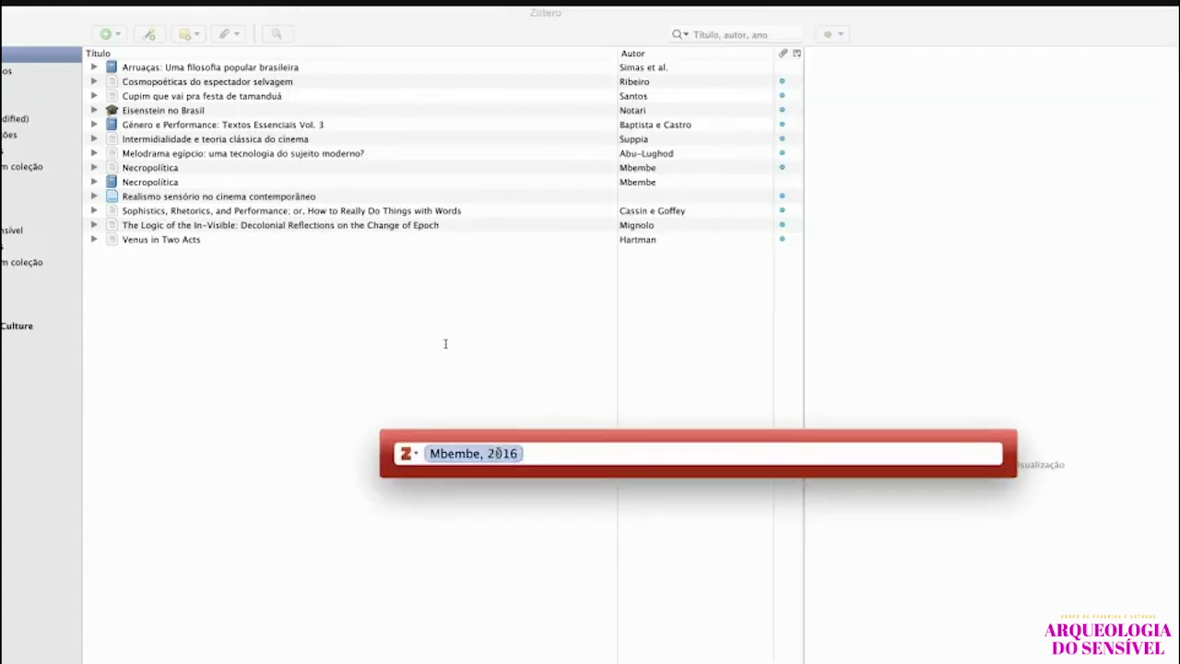
pyautogui.press('BackSpace')
pyautogui.write('M')
pyautogui.press('BackSpace')
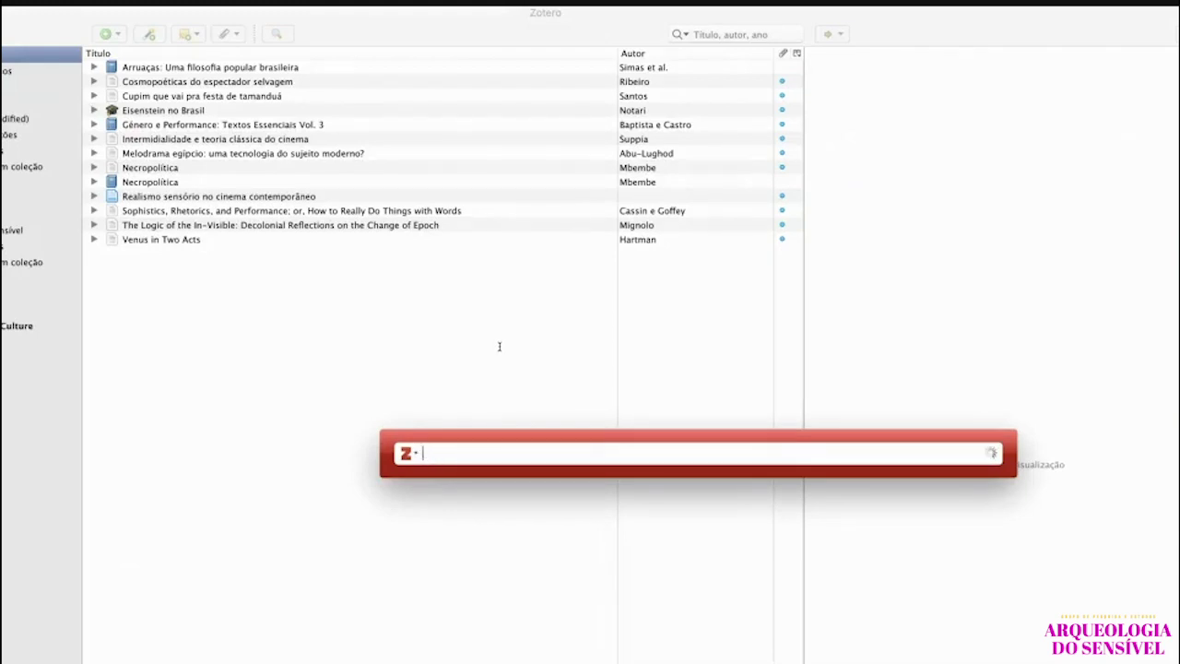
pyautogui.write('Ven')
pyautogui.press('Return')
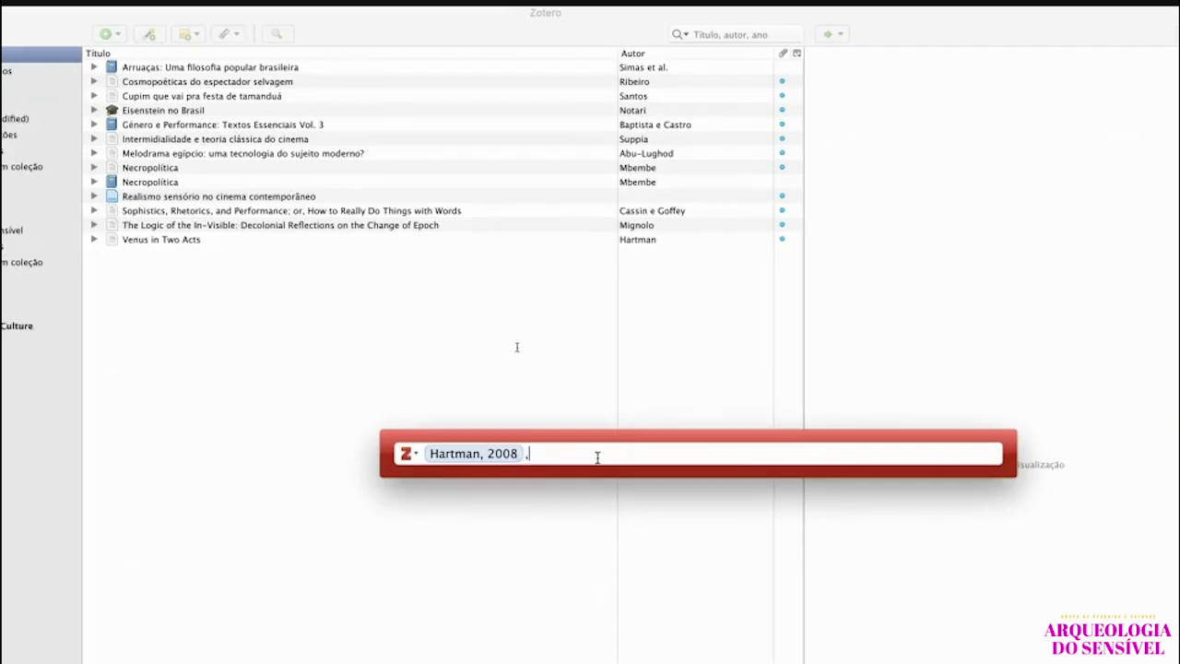
# Open the details of the Hartman, 2008 source in the citation and set its Página to 40.
pyautogui.write(',s')
pyautogui.press('BackSpace')
pyautogui.press('BackSpace')
pyautogui.click(482, 453)
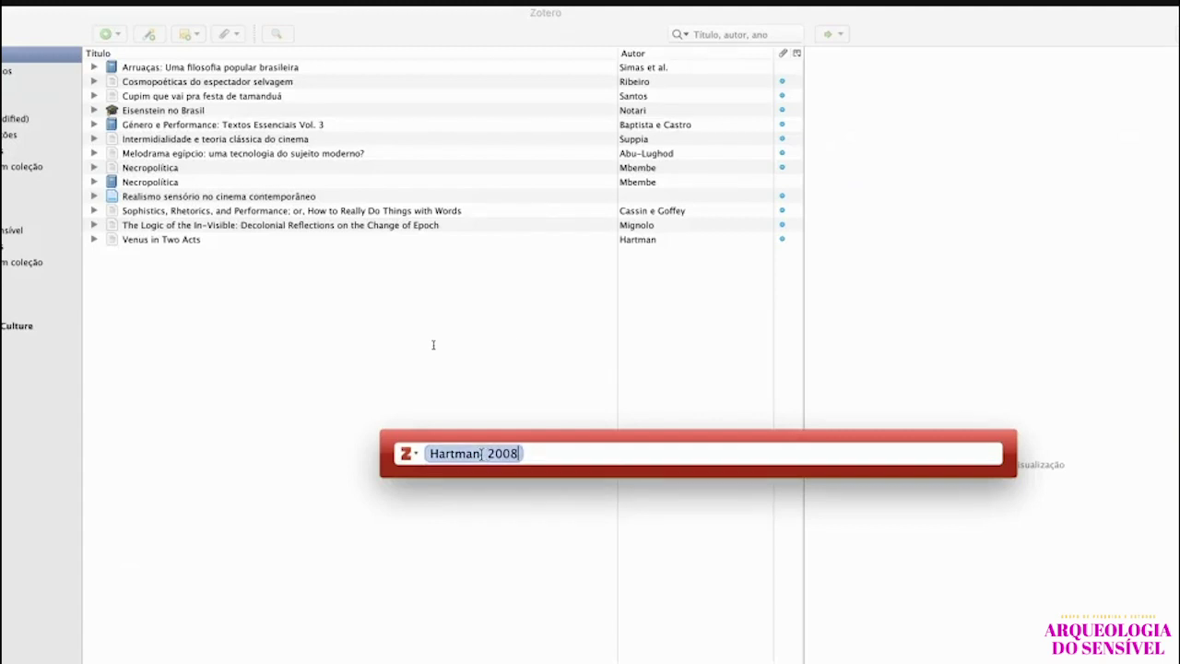
pyautogui.click(485, 452)
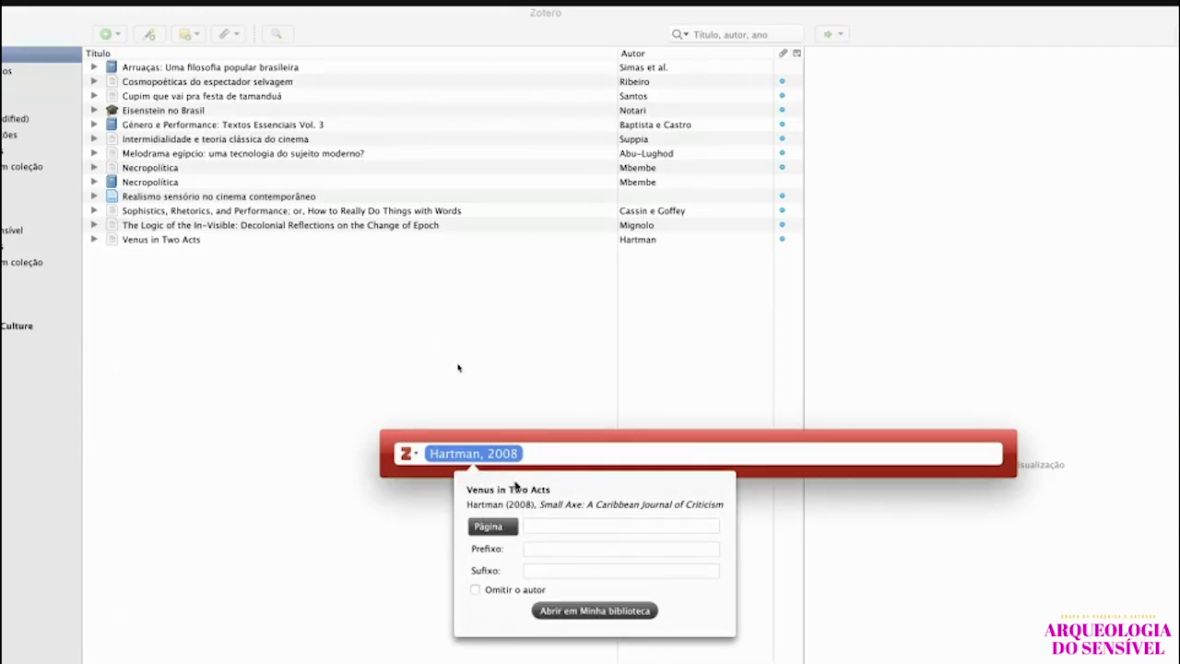
pyautogui.click(568, 524)
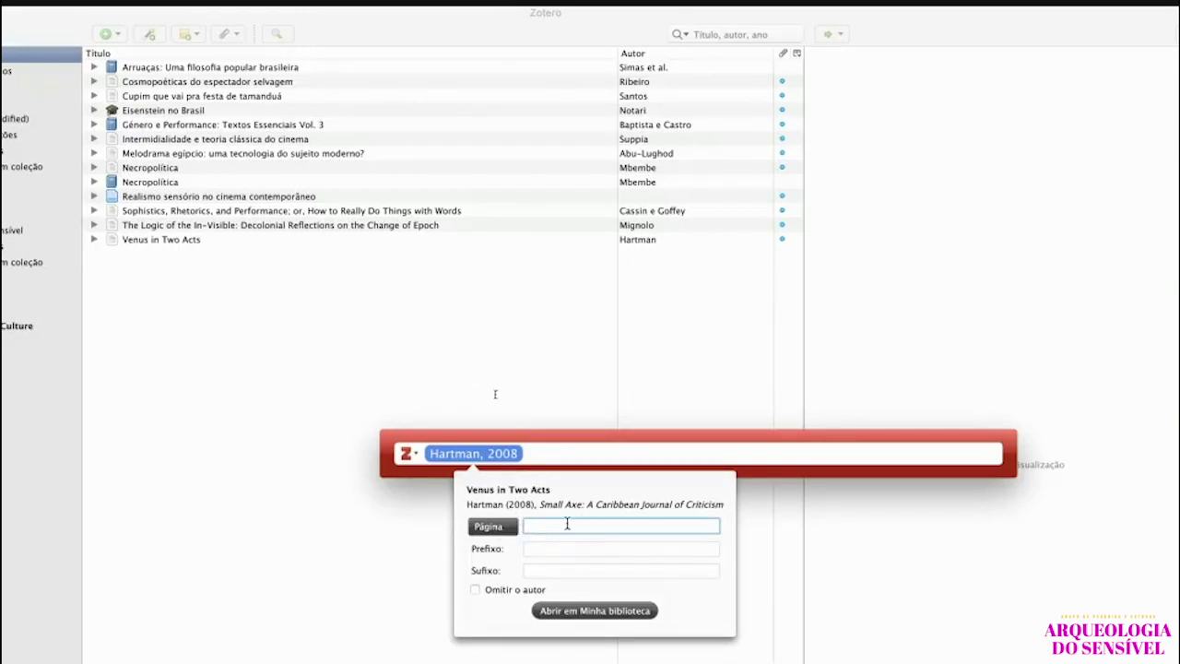
pyautogui.write('p')
pyautogui.press('BackSpace')
pyautogui.write('10')
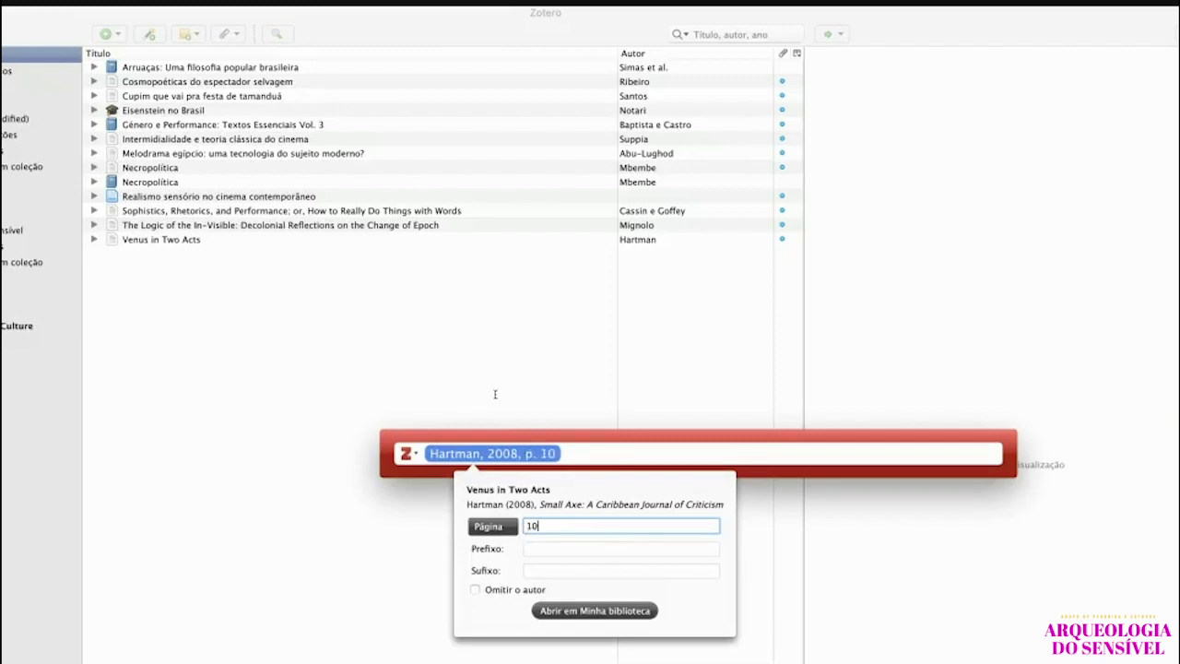
pyautogui.press('BackSpace')
pyautogui.press('BackSpace')
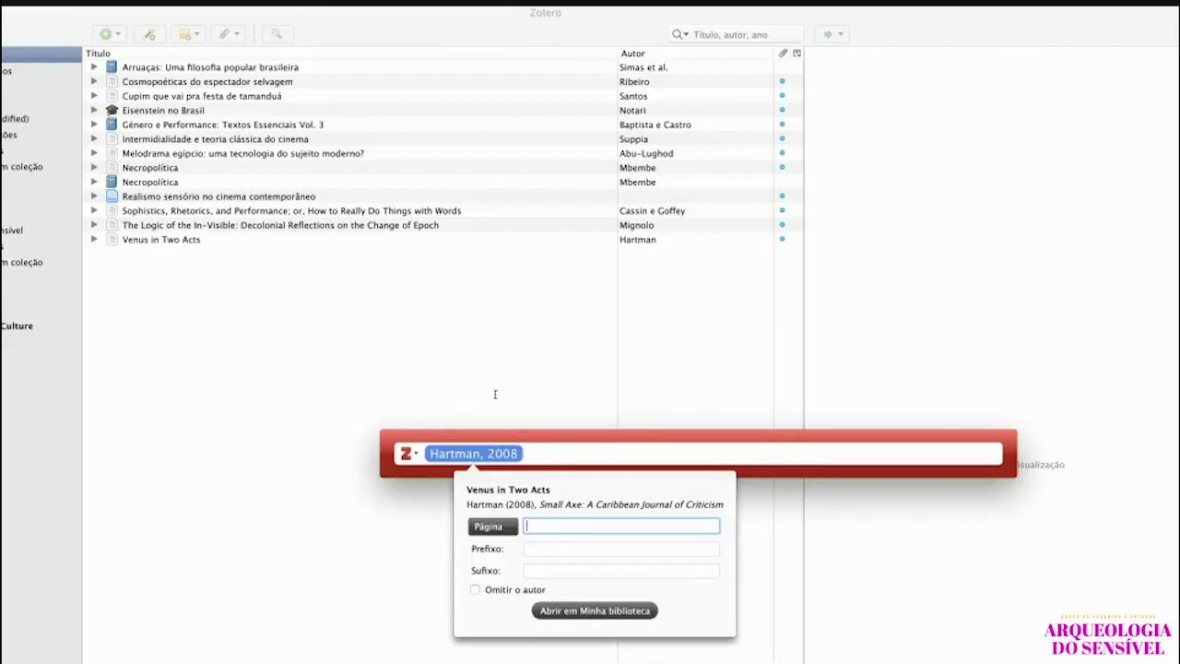
pyautogui.write('40')
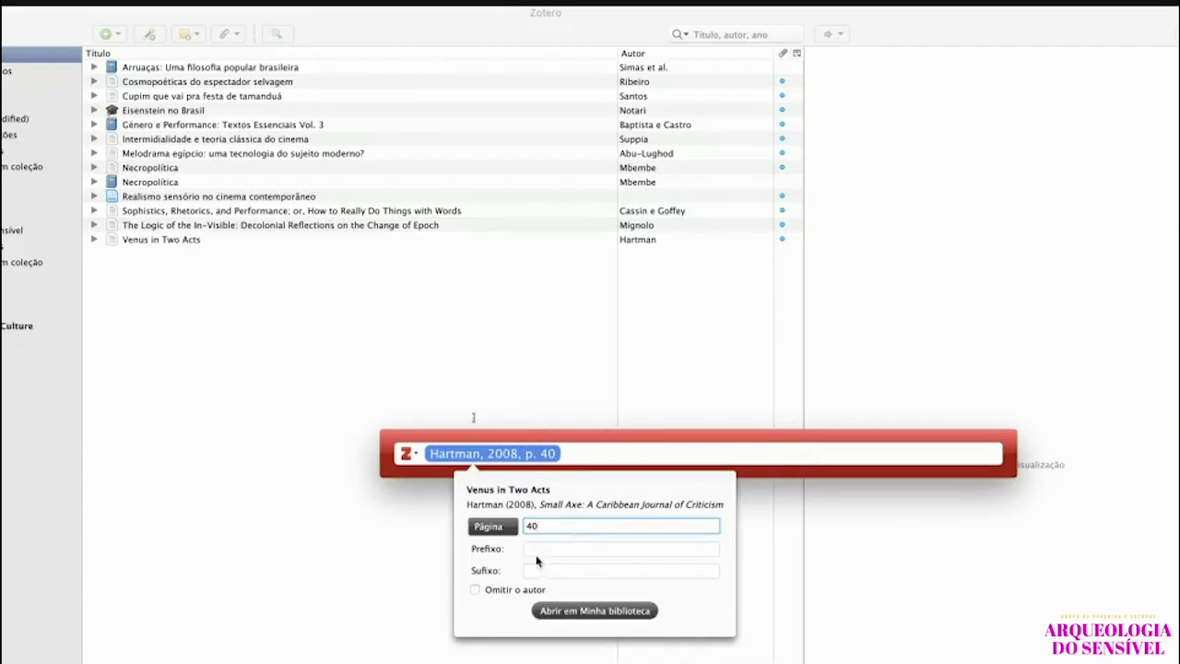
pyautogui.press('Tab')
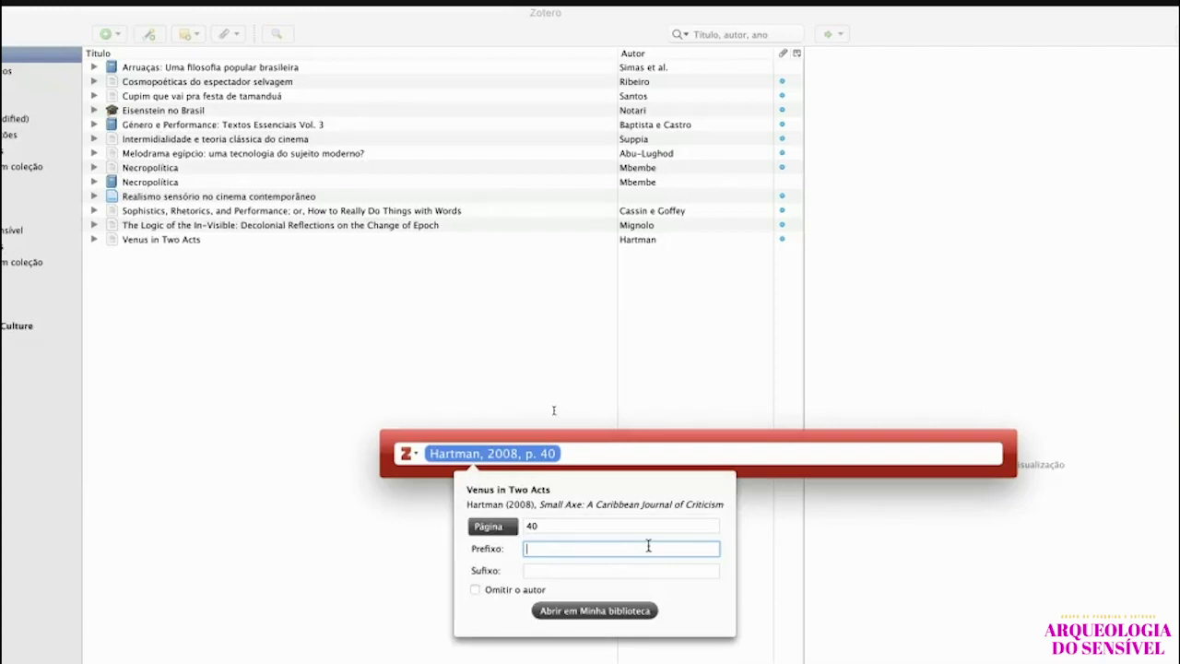
# Try "apud" as the Prefixo of the Hartman, 2008 citation and a suffix entry, and clear both fields again.
pyautogui.write('apud')
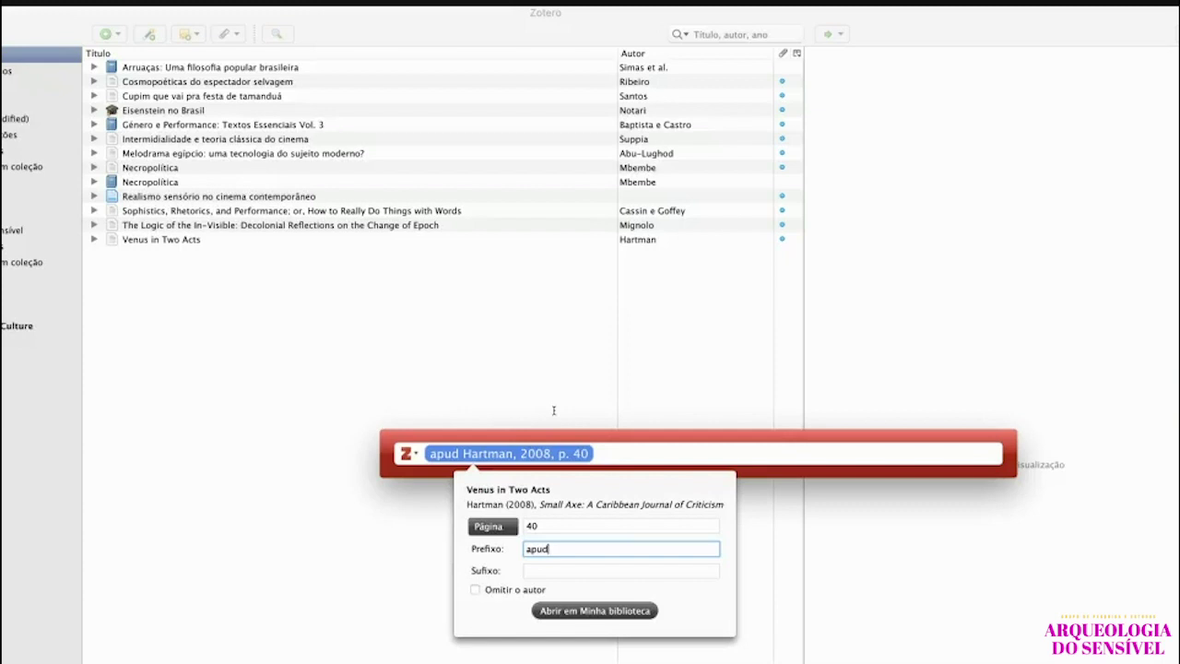
pyautogui.press('Tab')
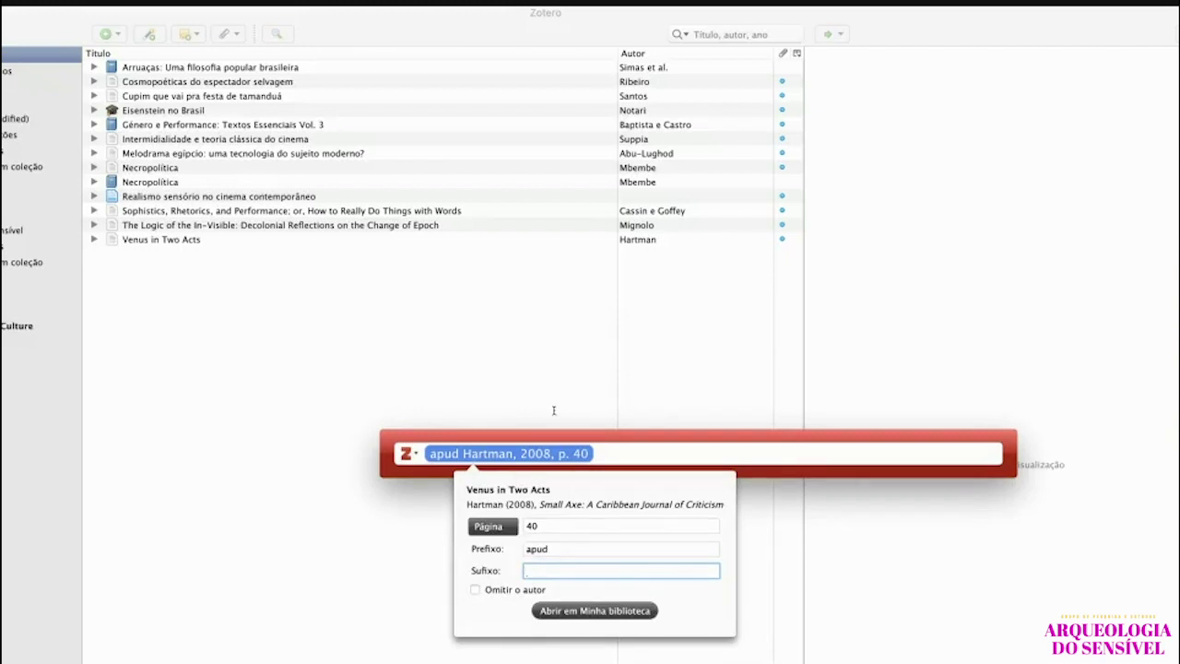
pyautogui.write('et e')
pyautogui.press('BackSpace')
pyautogui.press('BackSpace')
pyautogui.press('BackSpace')
pyautogui.press('BackSpace')
pyautogui.press('BackSpace')
pyautogui.write('ss')
pyautogui.press('BackSpace')
pyautogui.press('BackSpace')
pyautogui.write('s')
pyautogui.press('BackSpace')
pyautogui.doubleClick(559, 548)
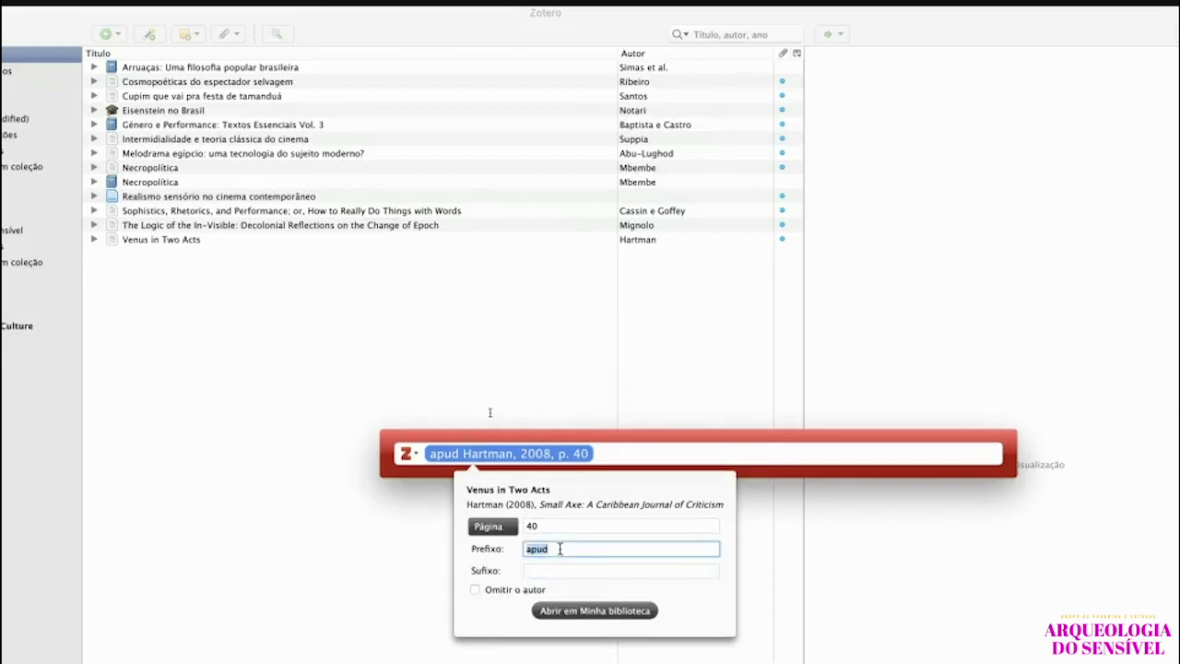
pyautogui.press('BackSpace')
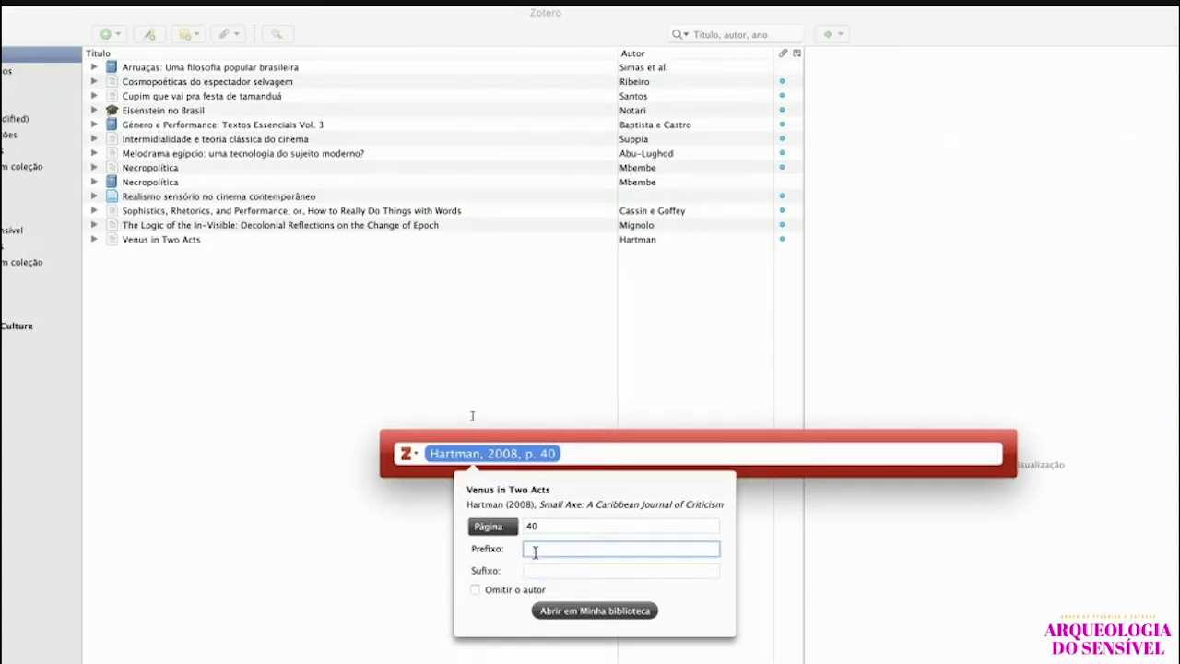
# Try to apply the Hartman, 2008, p. 40 citation with Omitir o autor enabled, and close the troubleshooting page.
pyautogui.click(551, 523)
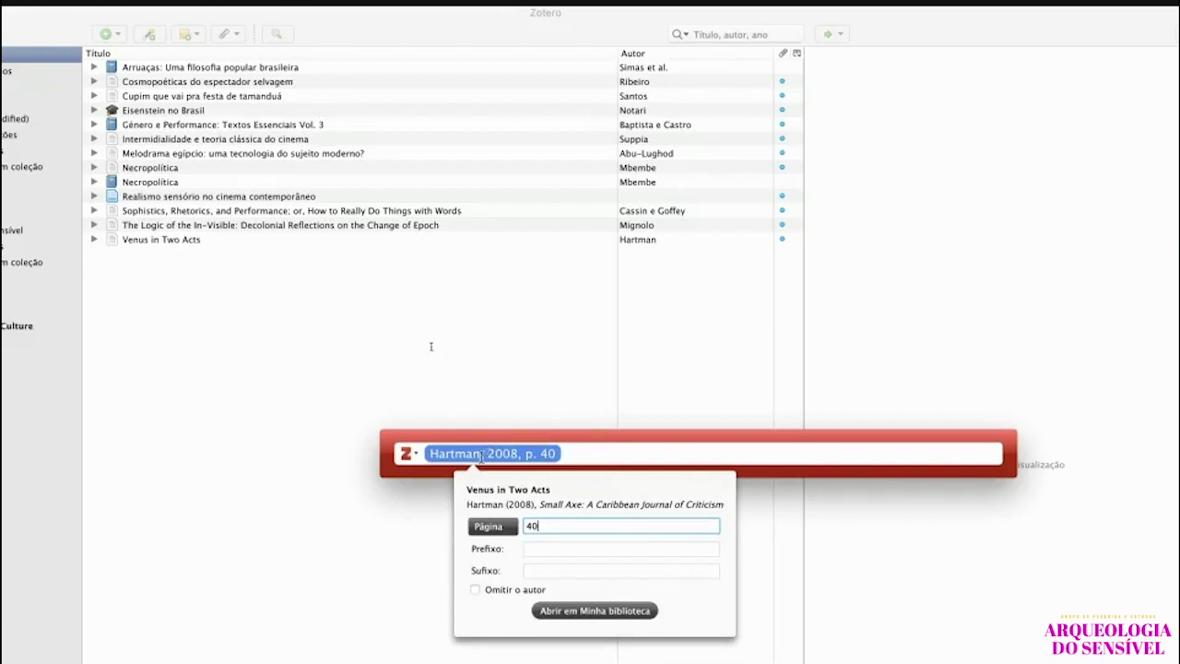
pyautogui.click(473, 589)
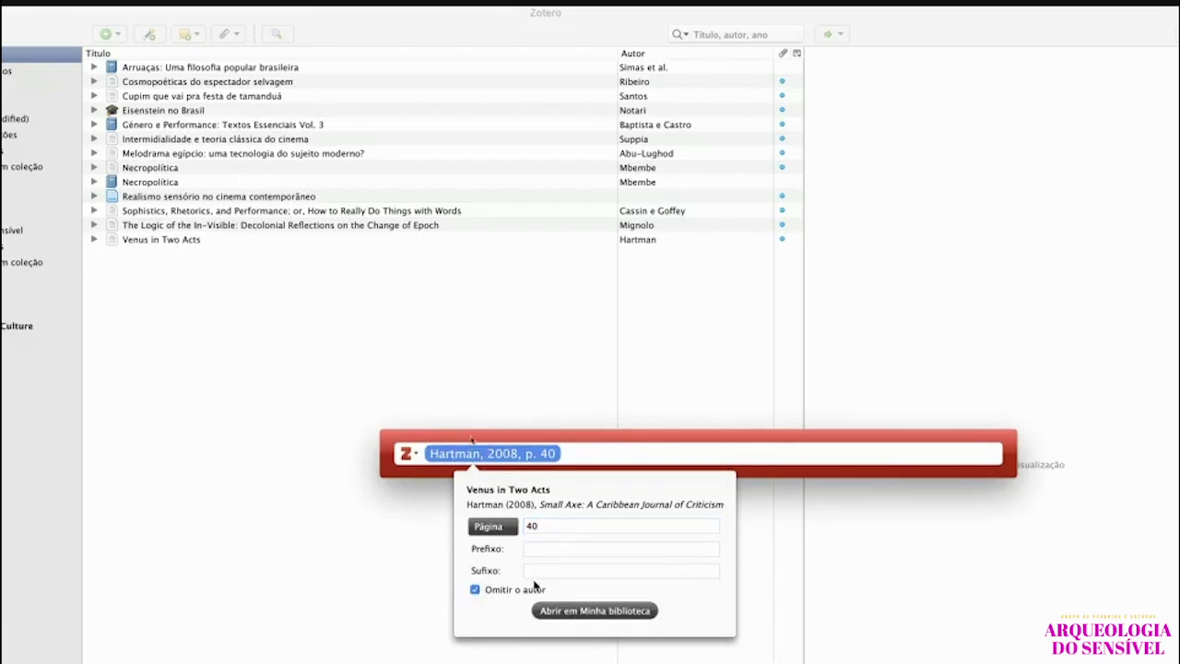
pyautogui.click(581, 454)
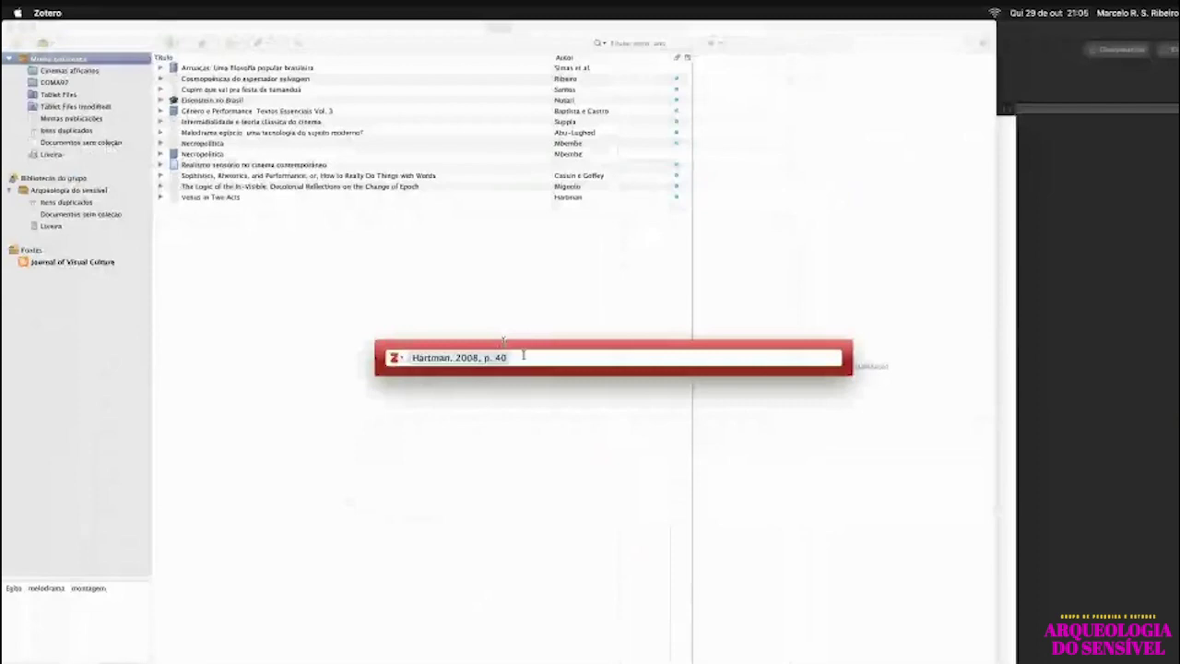
pyautogui.press('Return')
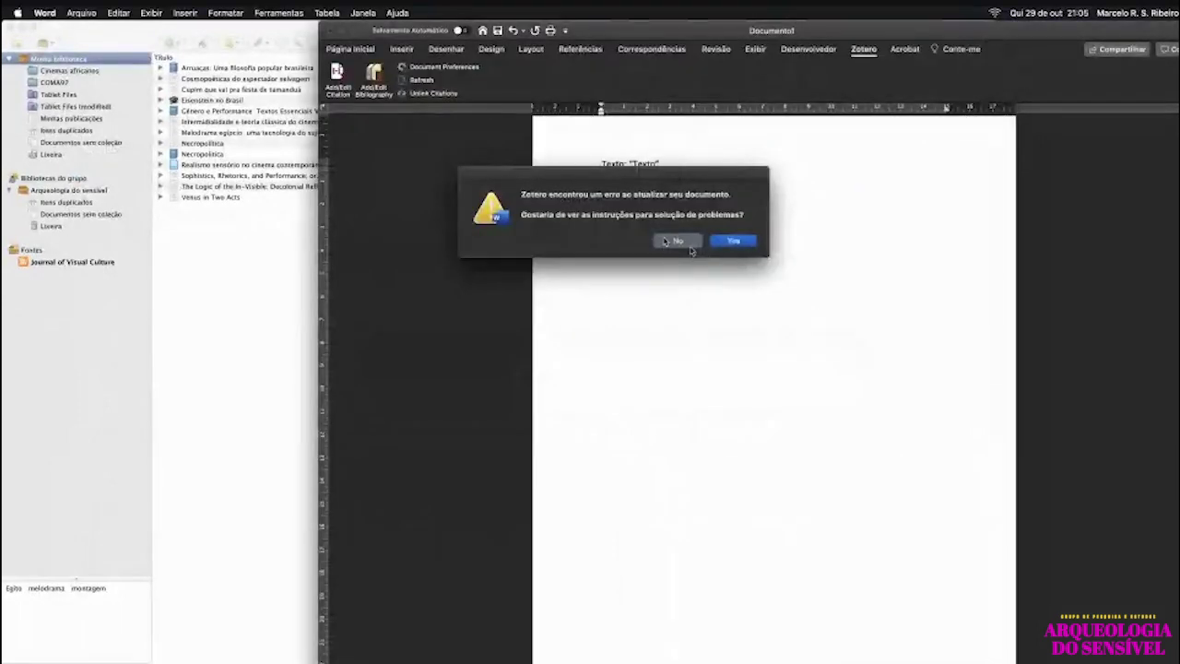
pyautogui.click(696, 238)
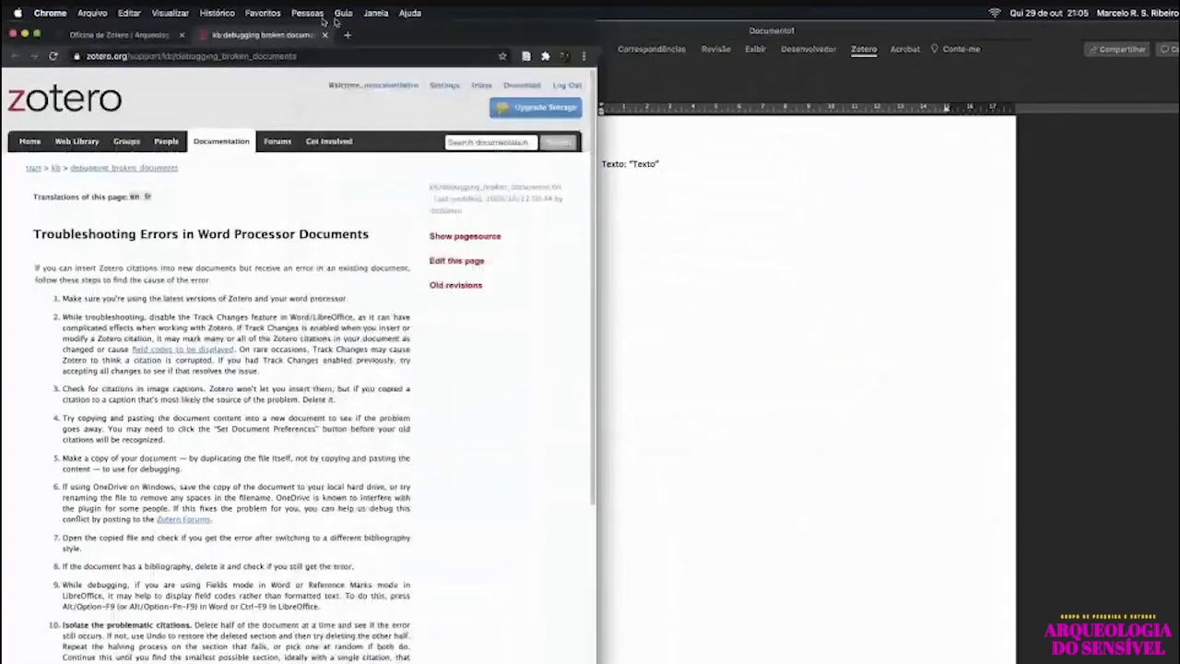
pyautogui.click(324, 35)
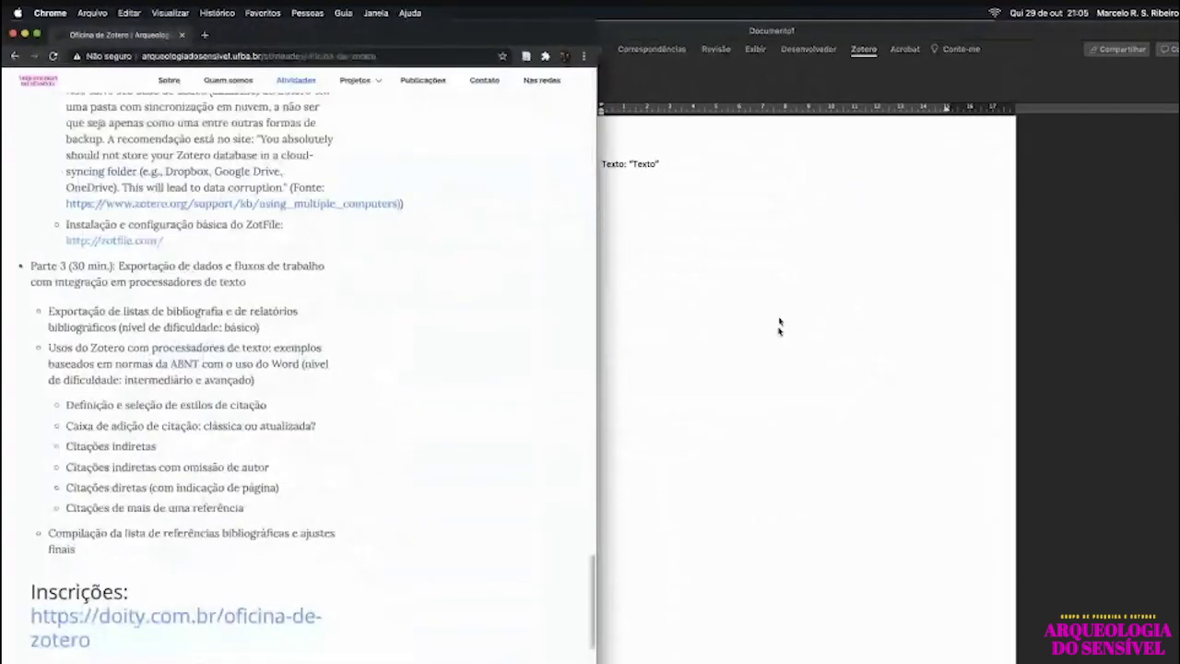
# Insert a Zotero citation of Mbembe's "Necropolítica" (2016) after the quoted text, with Página 40 and the author omitted.
pyautogui.click(779, 326)
pyautogui.click(336, 75)
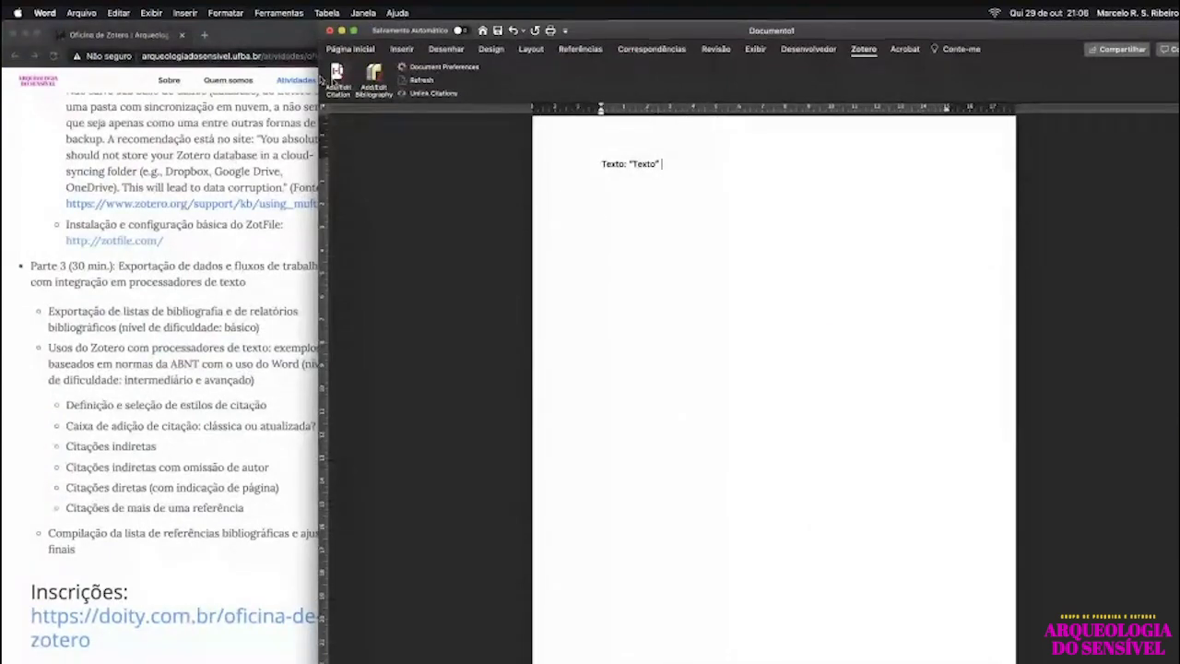
pyautogui.write('Mbem')
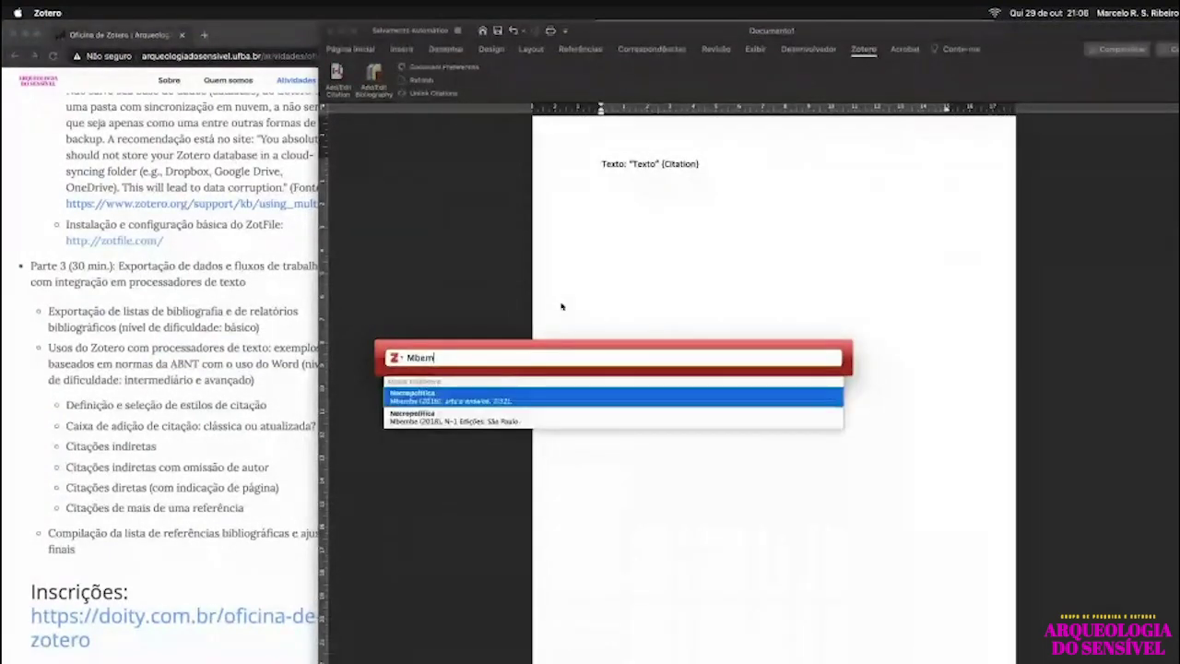
pyautogui.press('Return')
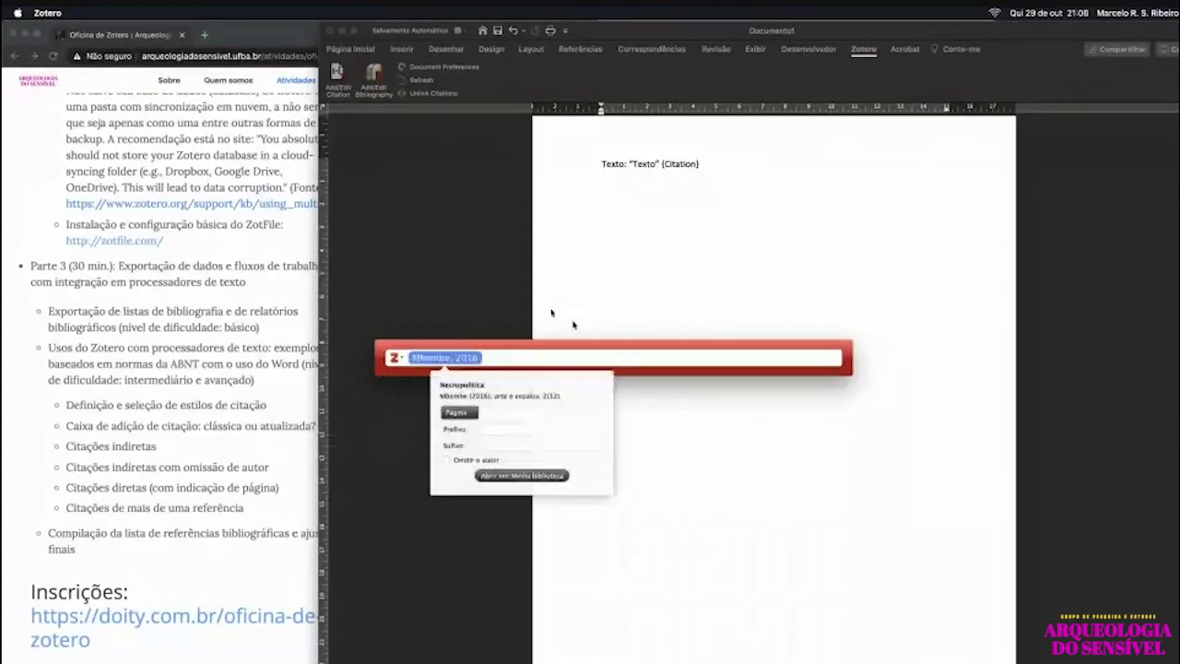
pyautogui.click(524, 414)
pyautogui.write('40')
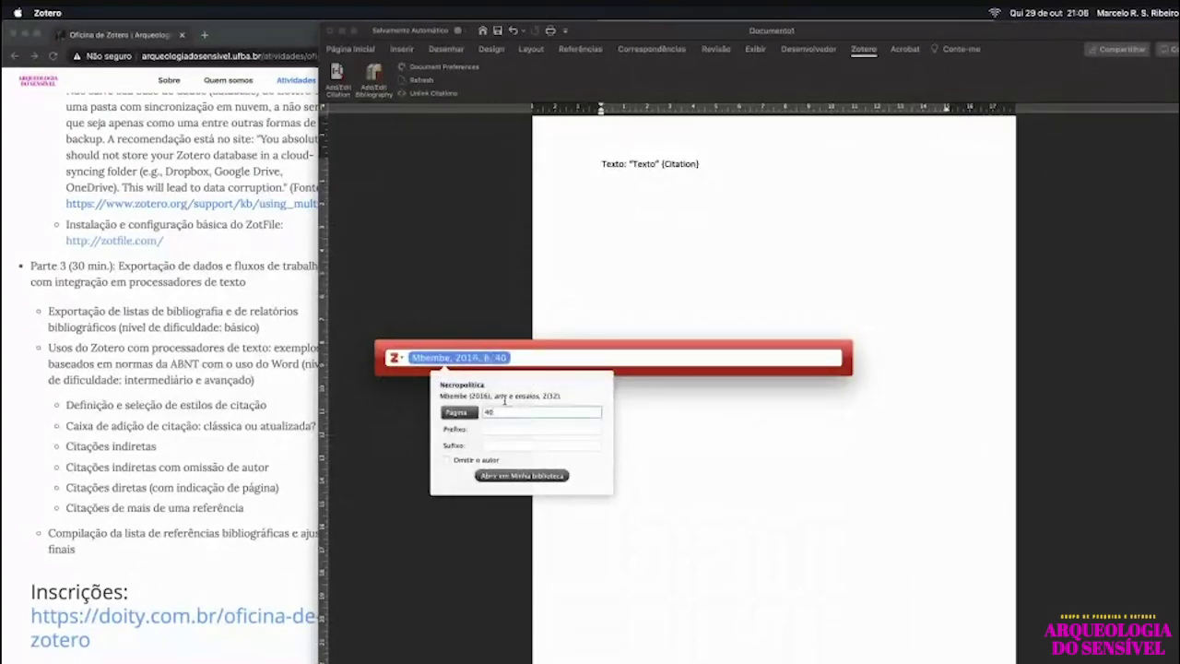
pyautogui.click(446, 459)
pyautogui.click(531, 357)
pyautogui.press('Return')
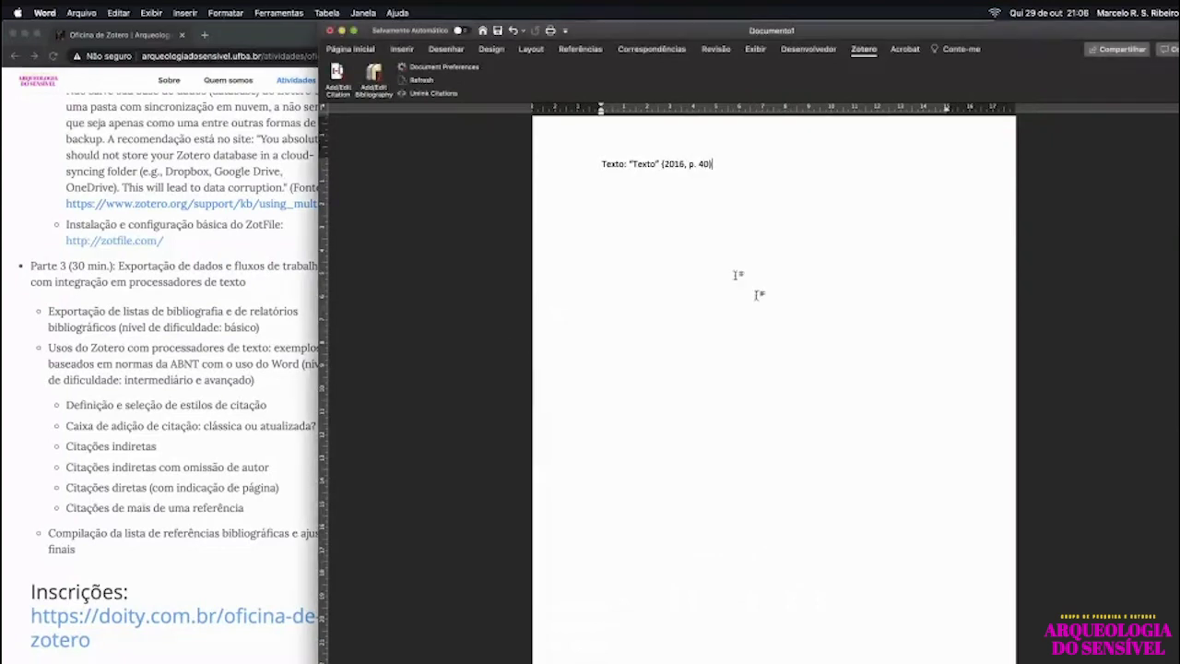
# Reduce the text before the citation to Texto without quotation marks and indent the paragraph.
pyautogui.click(766, 158)
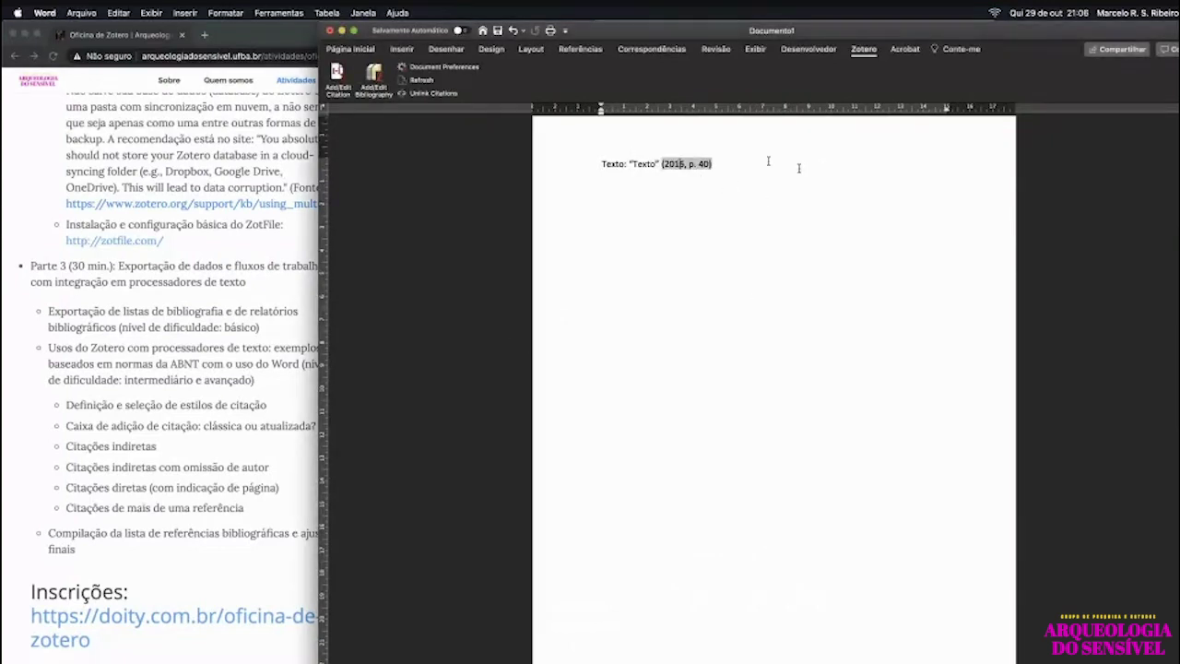
pyautogui.click(738, 165)
pyautogui.press('Left')
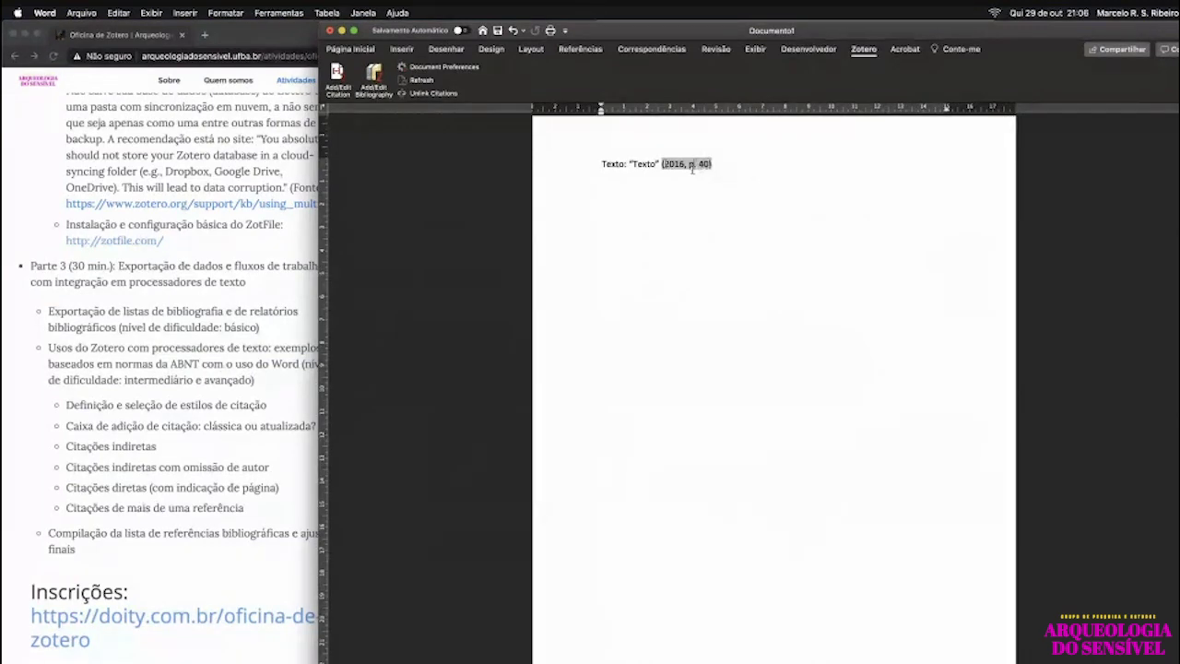
pyautogui.click(656, 162)
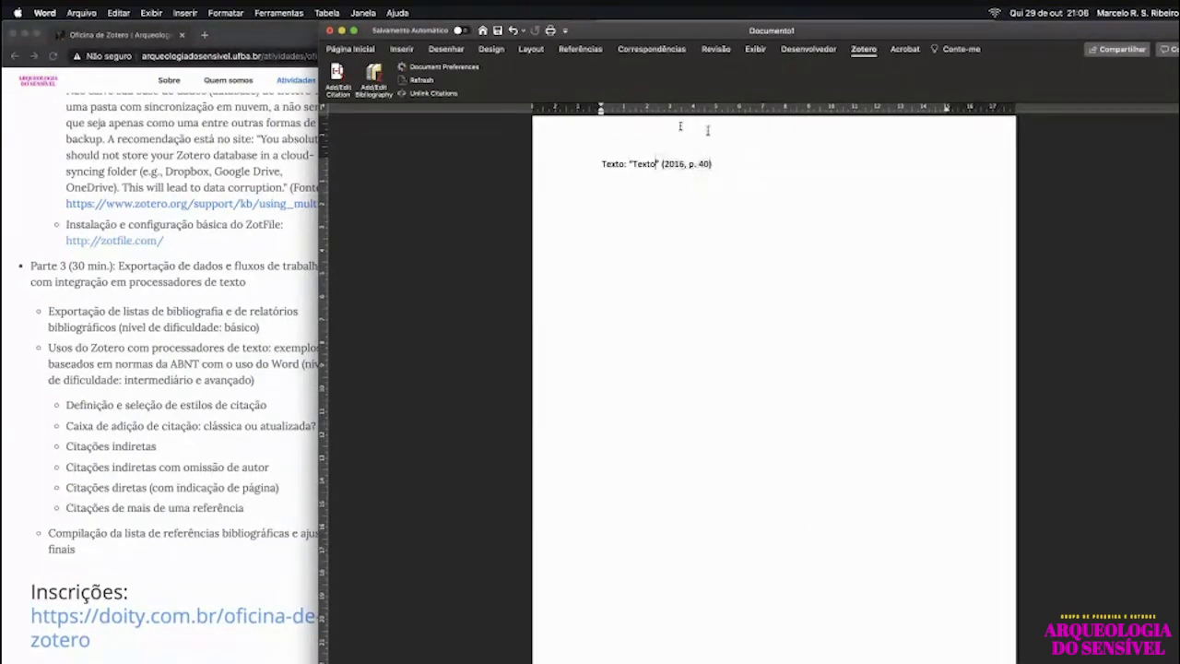
pyautogui.click(631, 163)
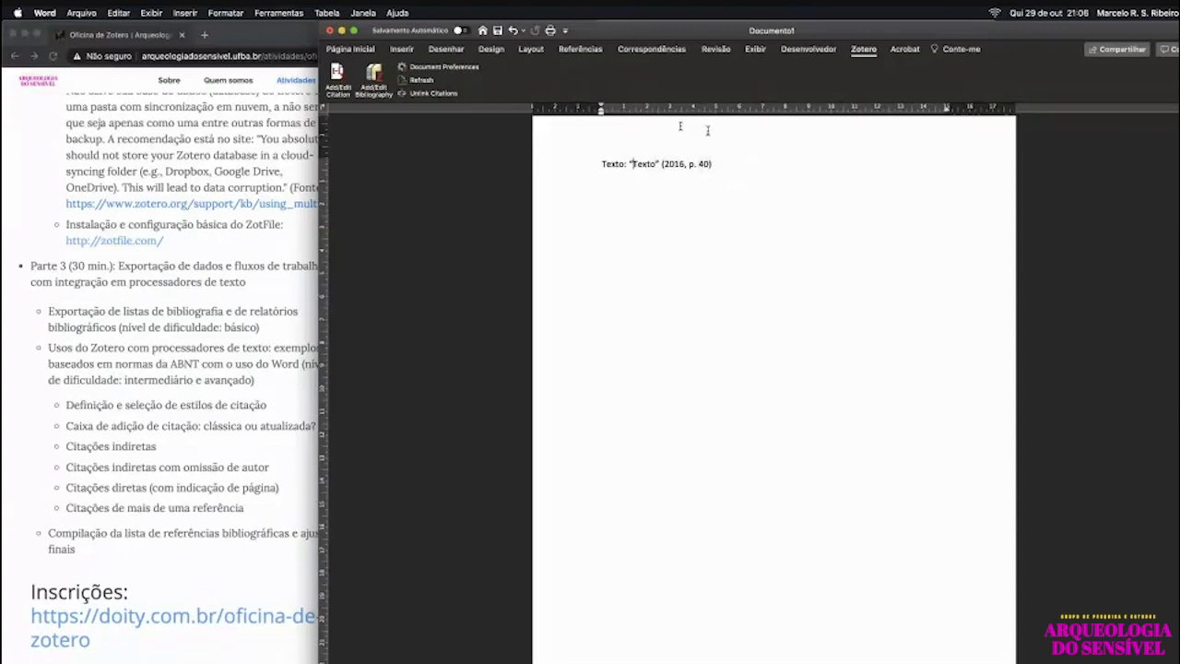
pyautogui.press('BackSpace')
pyautogui.press('BackSpace')
pyautogui.press('BackSpace')
pyautogui.press('BackSpace')
pyautogui.press('BackSpace')
pyautogui.press('BackSpace')
pyautogui.press('BackSpace')
pyautogui.press('BackSpace')
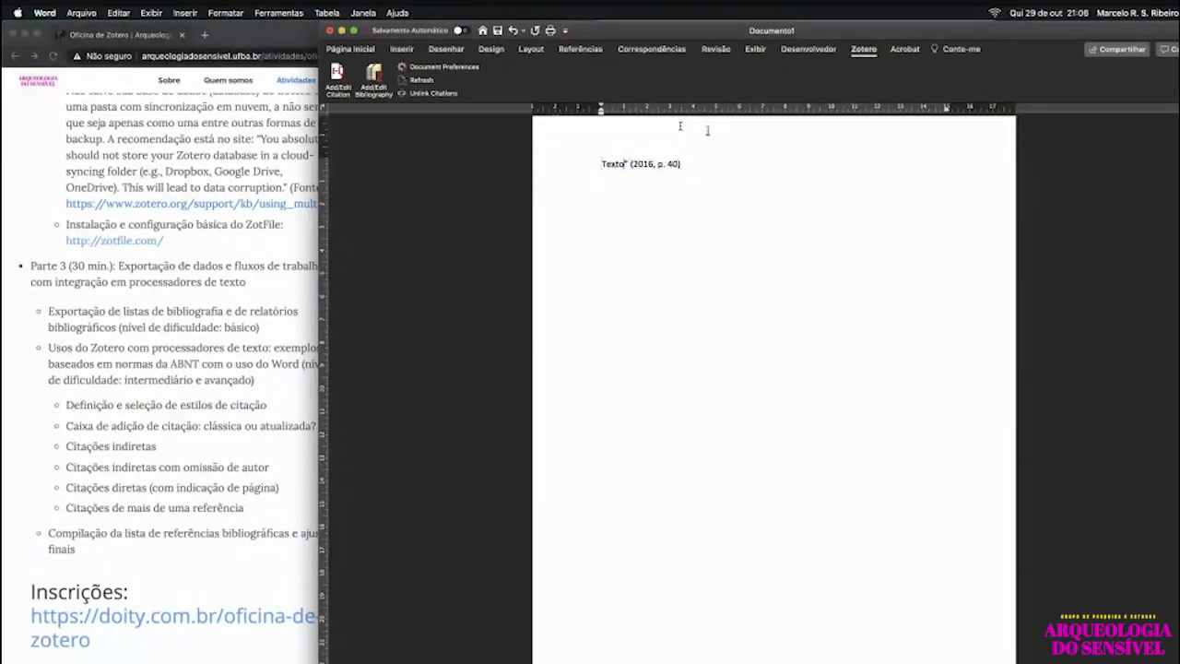
pyautogui.press('BackSpace')
pyautogui.press('super+e')
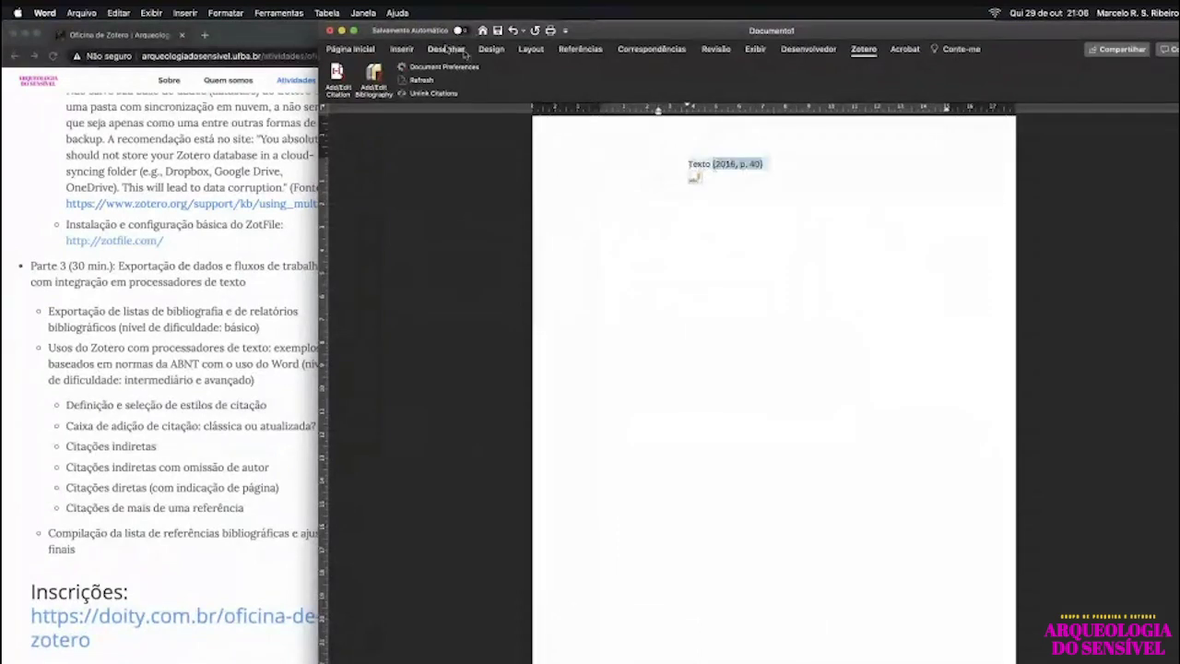
pyautogui.click(804, 187)
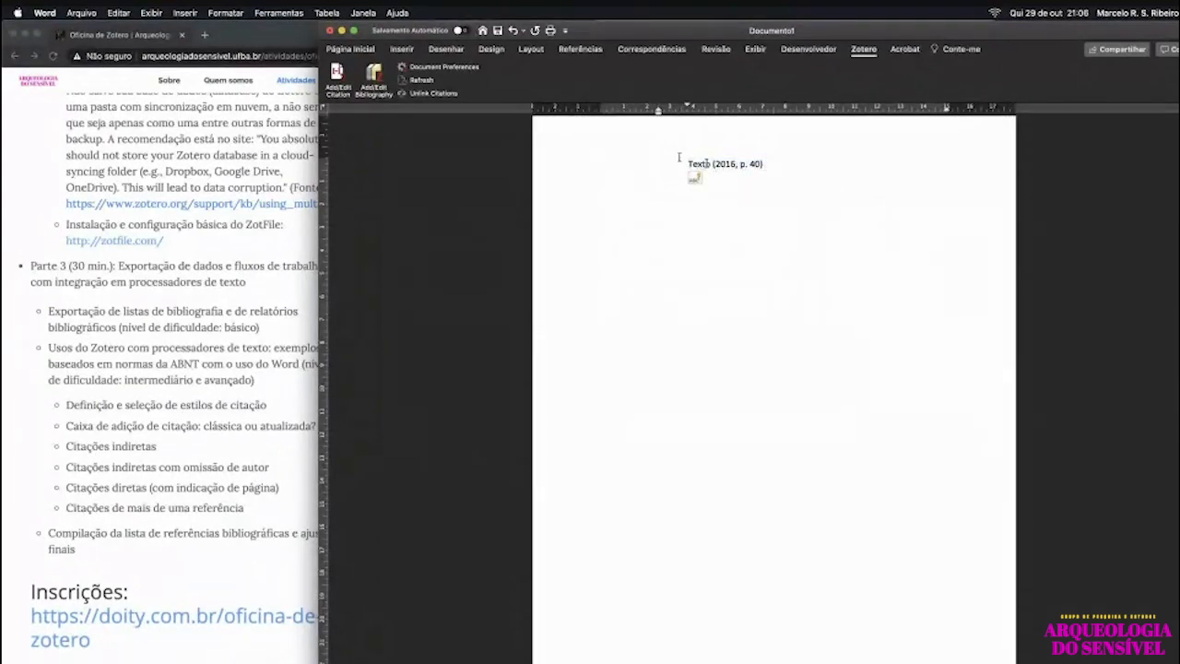
# Edit the (2016, p. 40) citation and disable Omitir o autor for the Mbembe source.
pyautogui.click(731, 164)
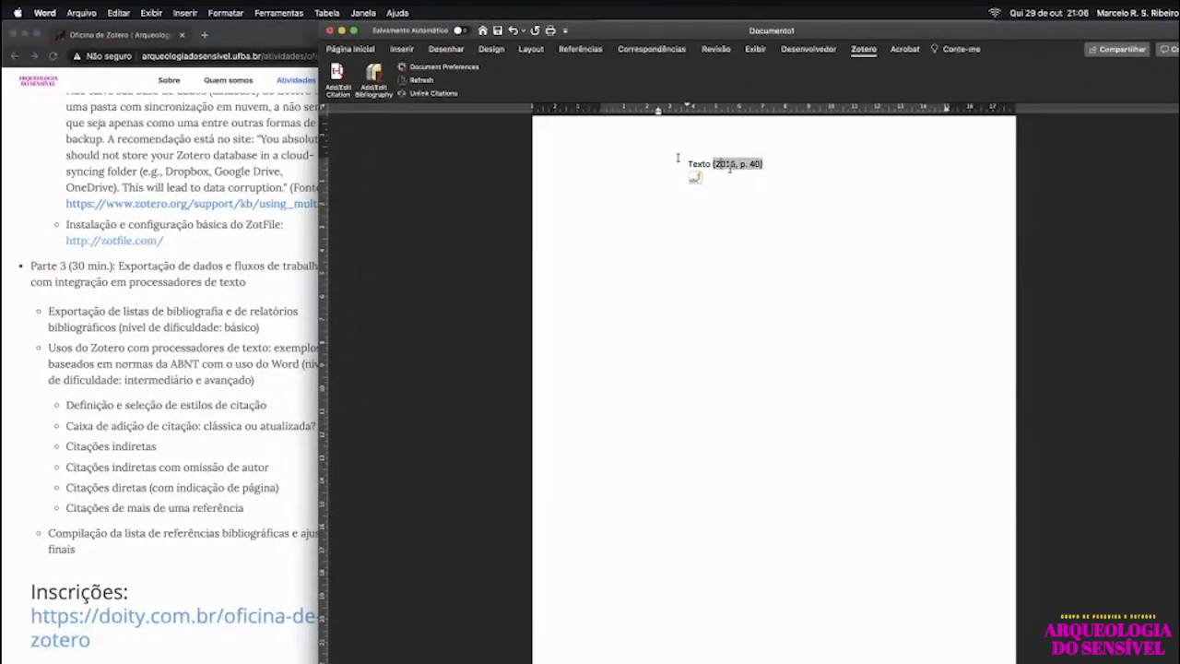
pyautogui.click(337, 75)
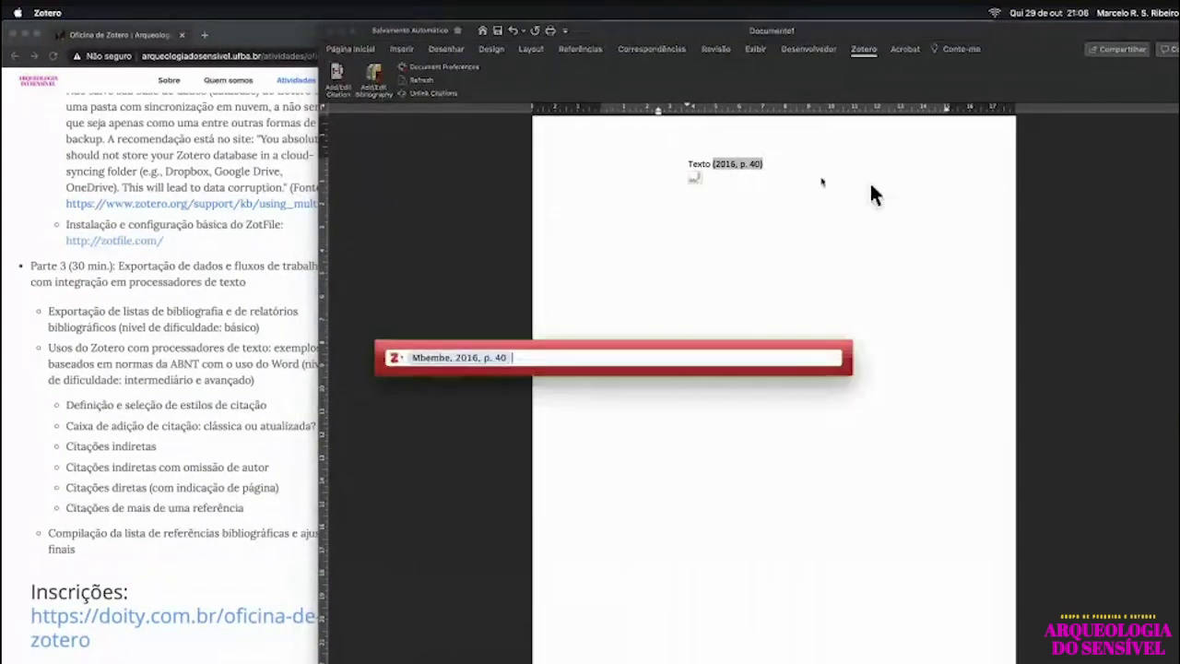
pyautogui.click(458, 357)
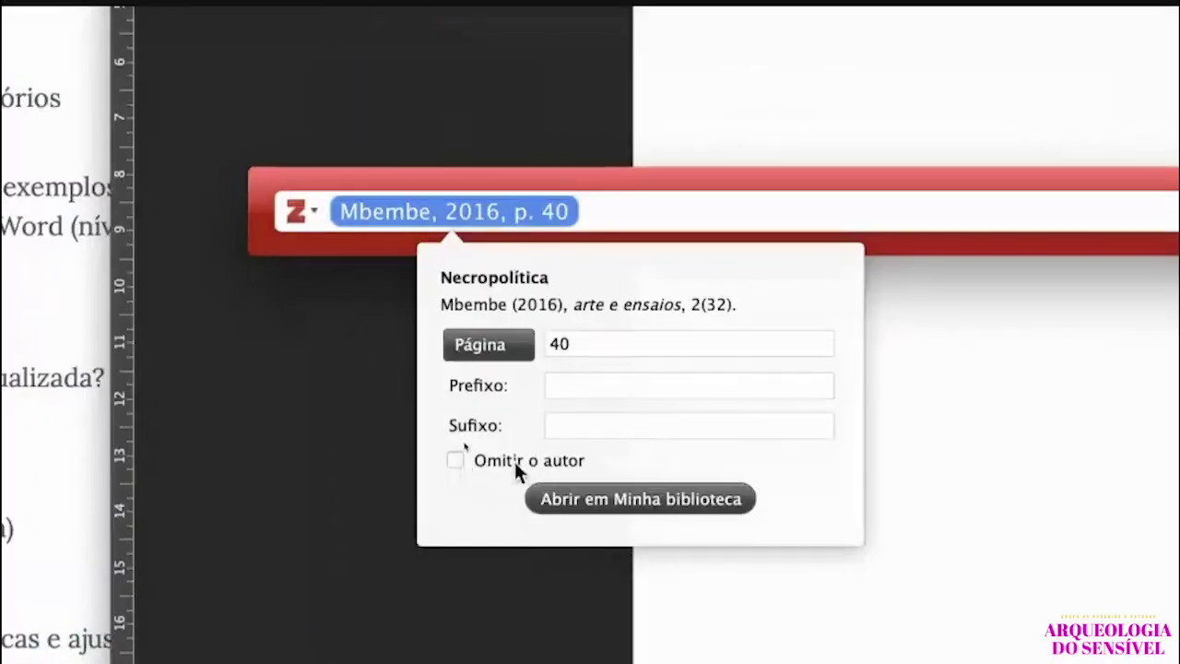
pyautogui.click(604, 216)
pyautogui.press('Return')
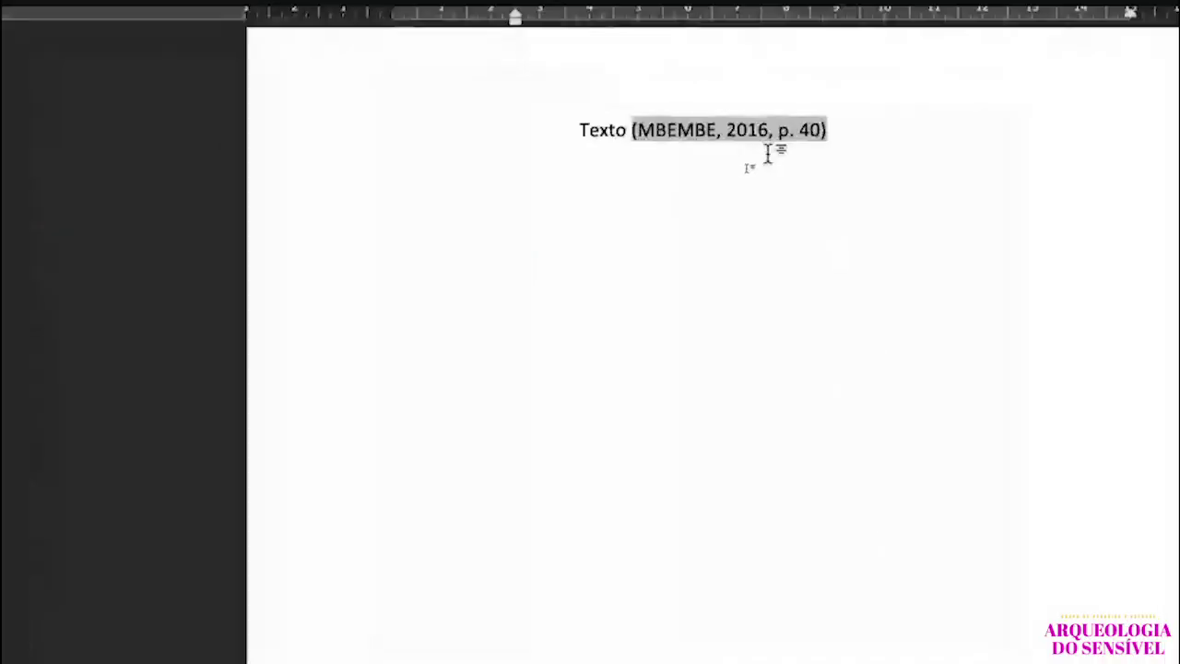
# Add blank lines below the Mbembe citation and start a new Zotero citation there.
pyautogui.click(847, 131)
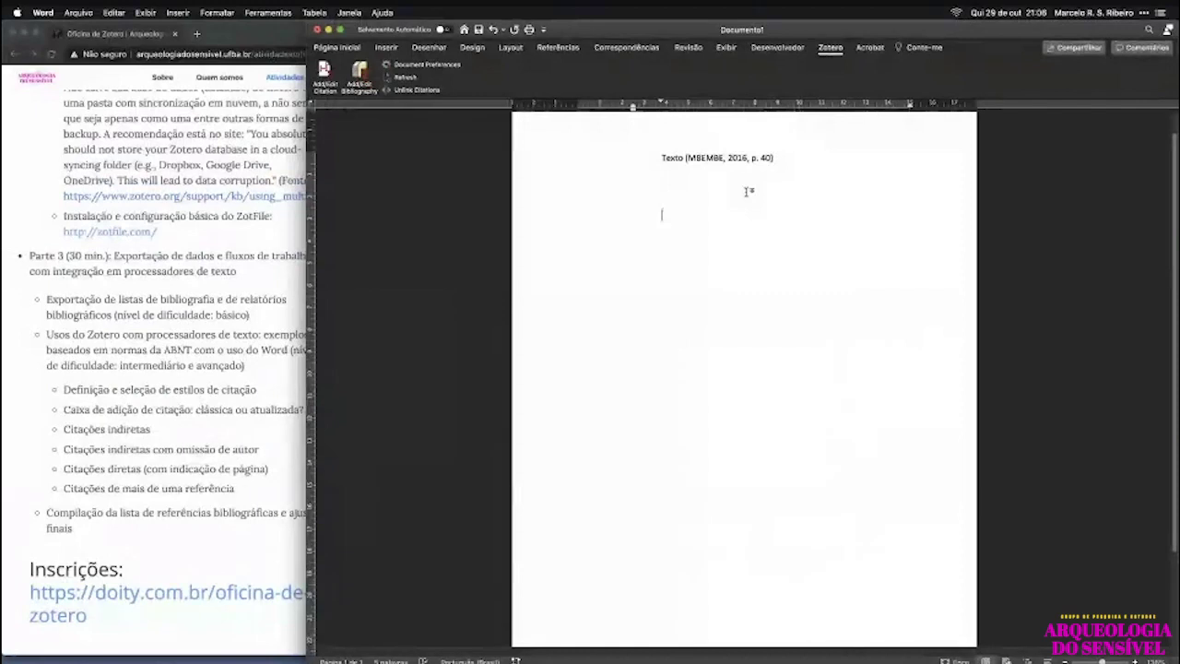
pyautogui.press('Return')
pyautogui.press('Return')
pyautogui.press('Return')
pyautogui.press('Return')
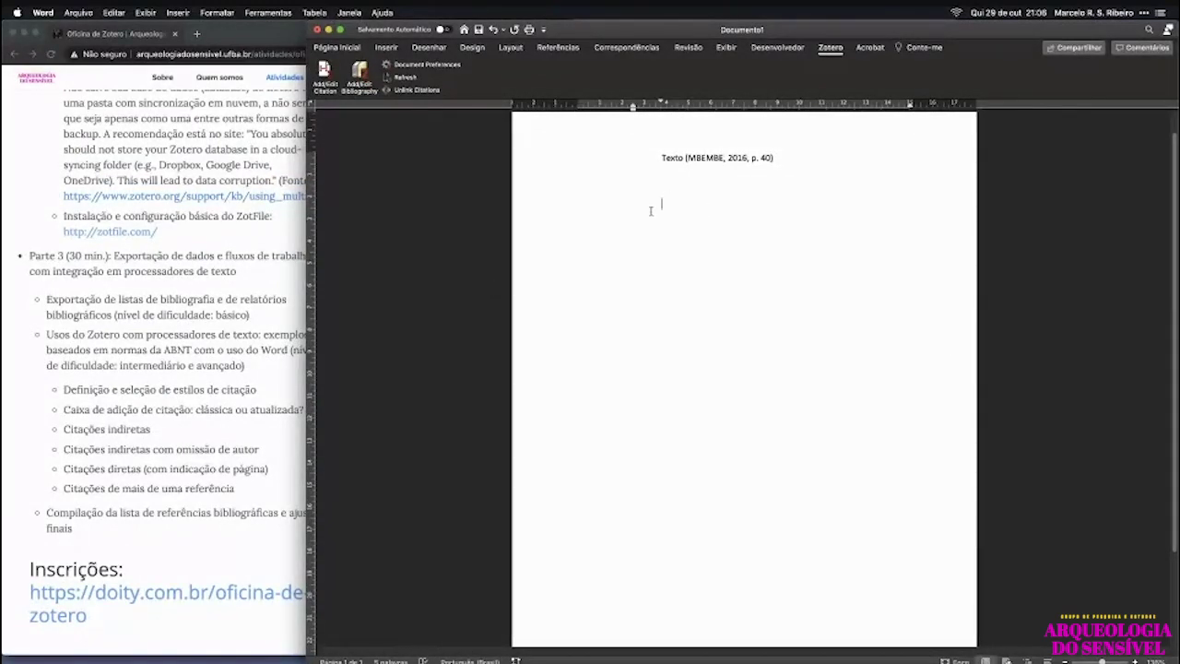
pyautogui.click(325, 73)
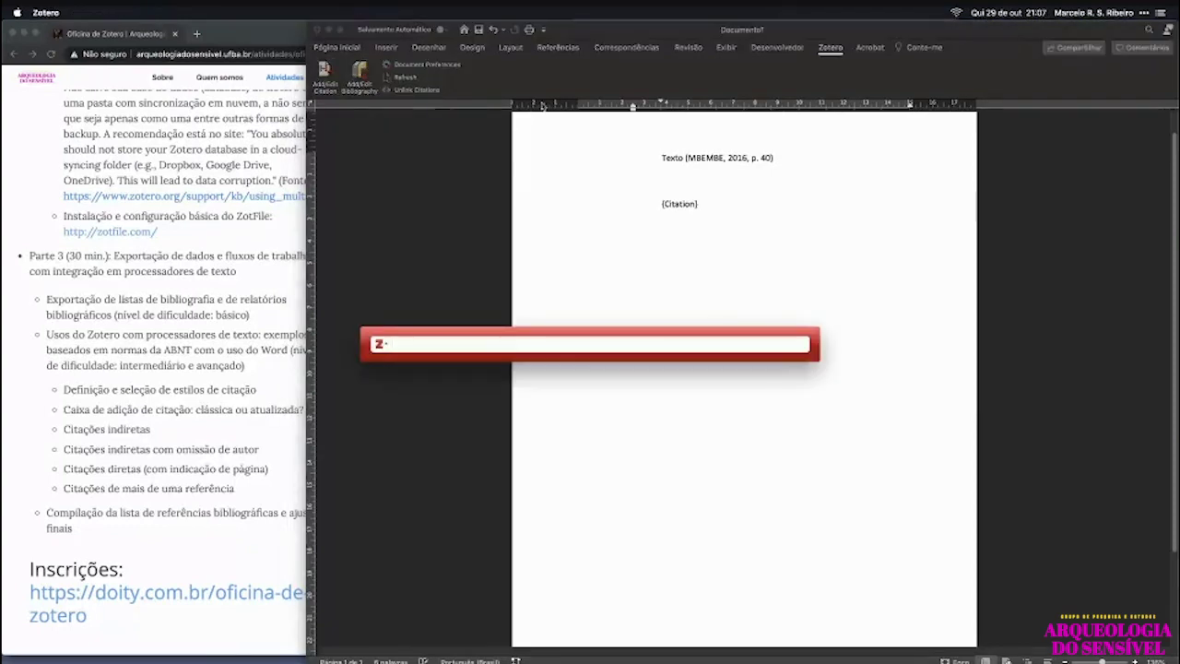